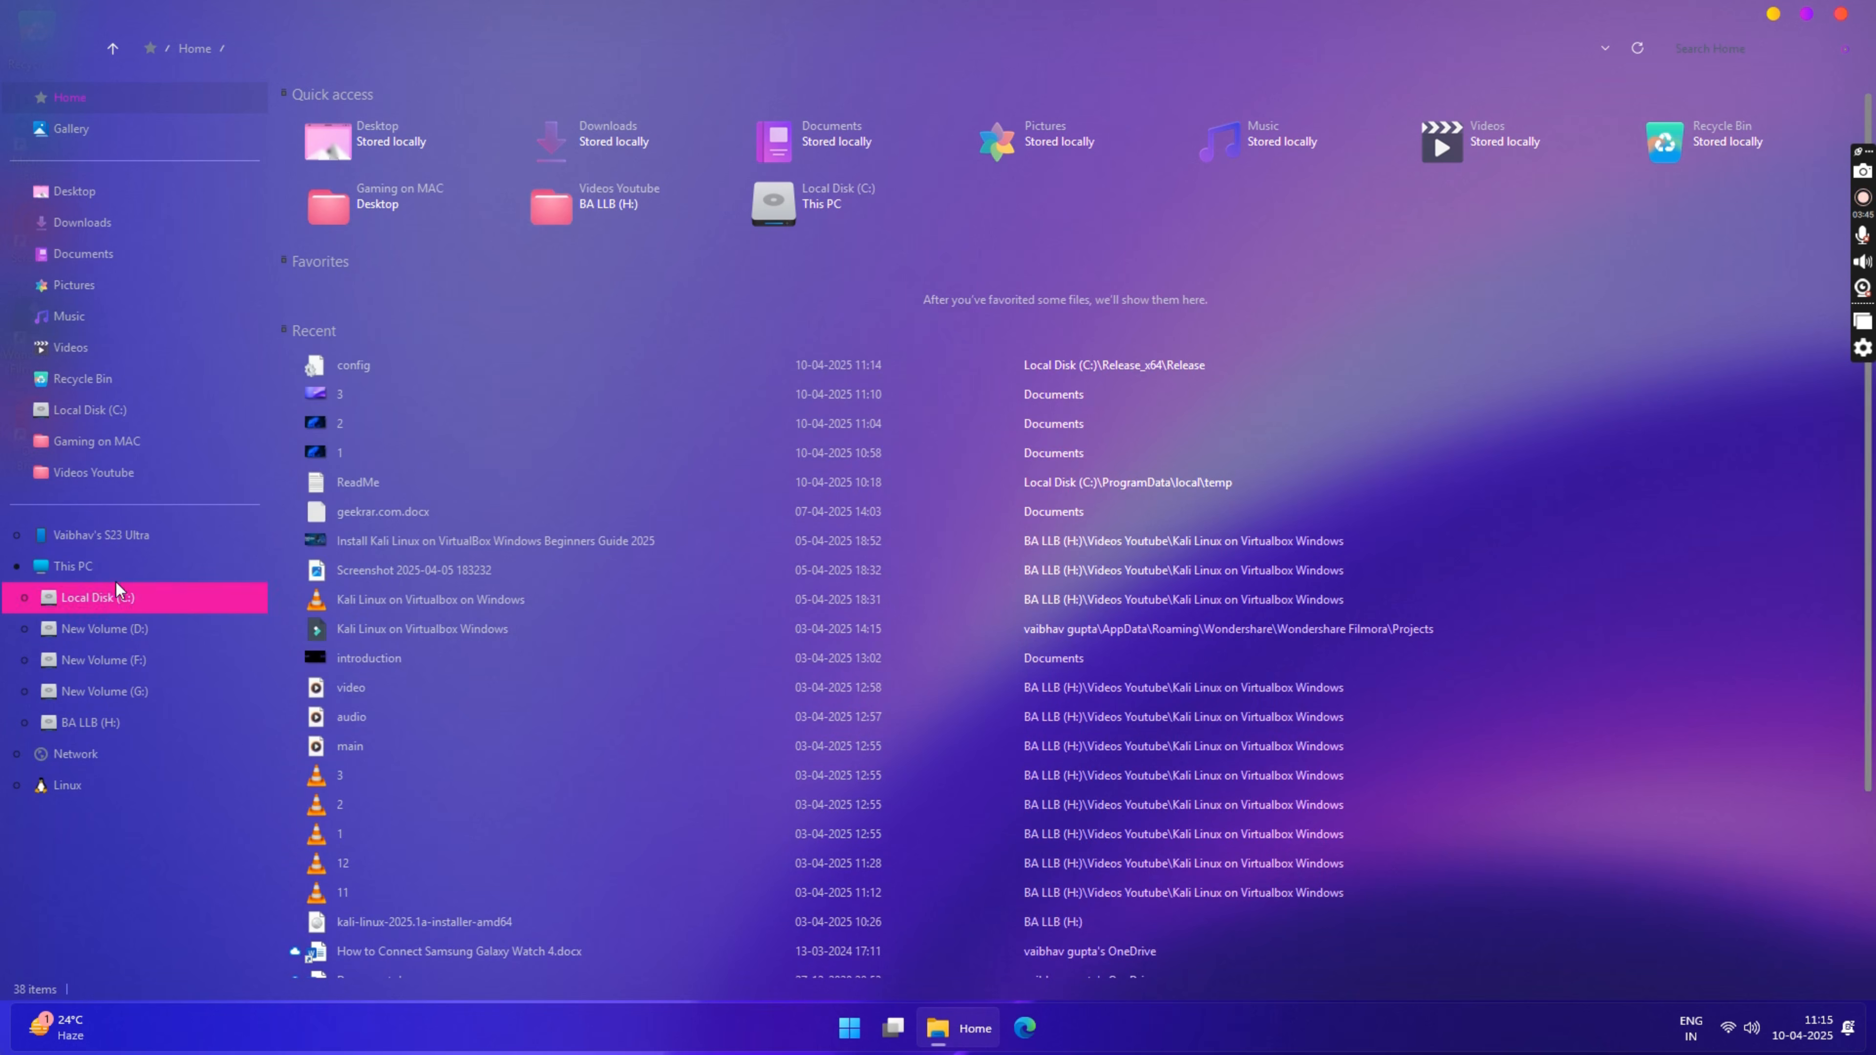
Step: Examine the themed file window by shrinking it onto the middle of the desktop and browsing from This PC into Local Disk (C:)
left_click(147, 569)
left_click_drag(818, 9, 817, 16)
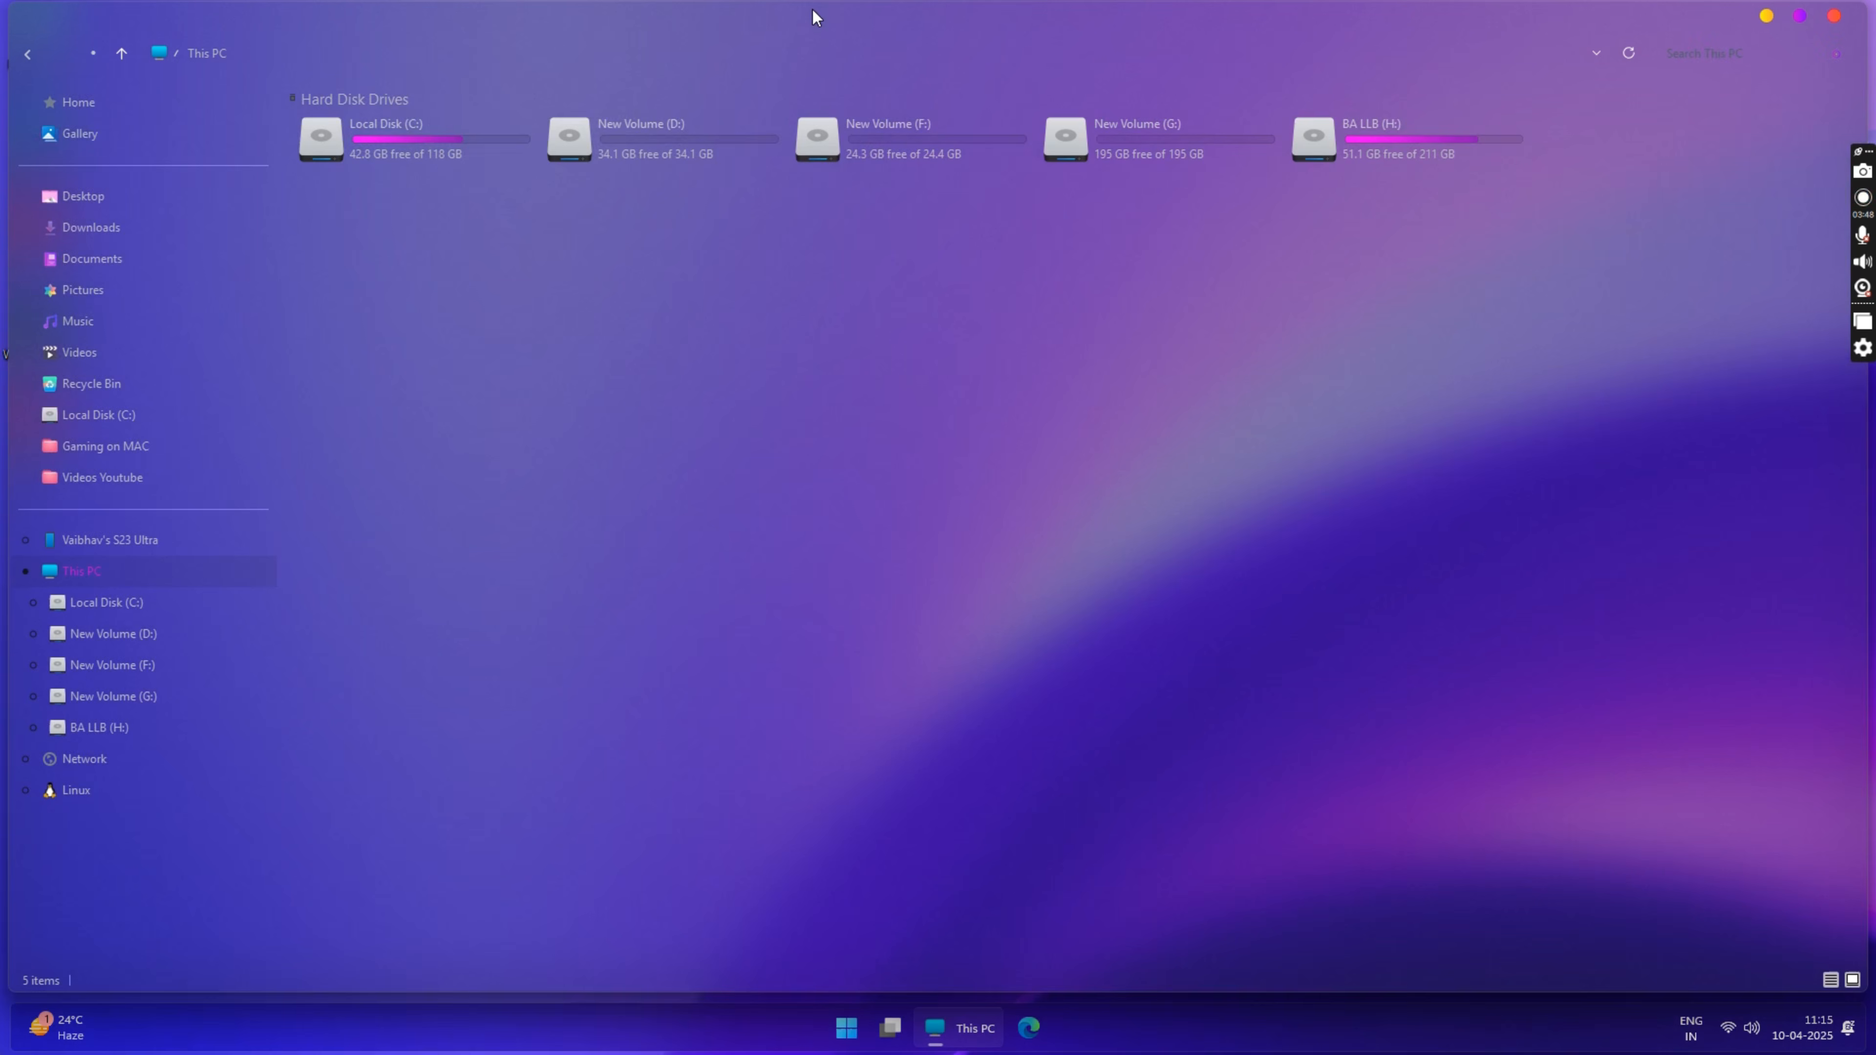
left_click_drag(129, 105, 811, 314)
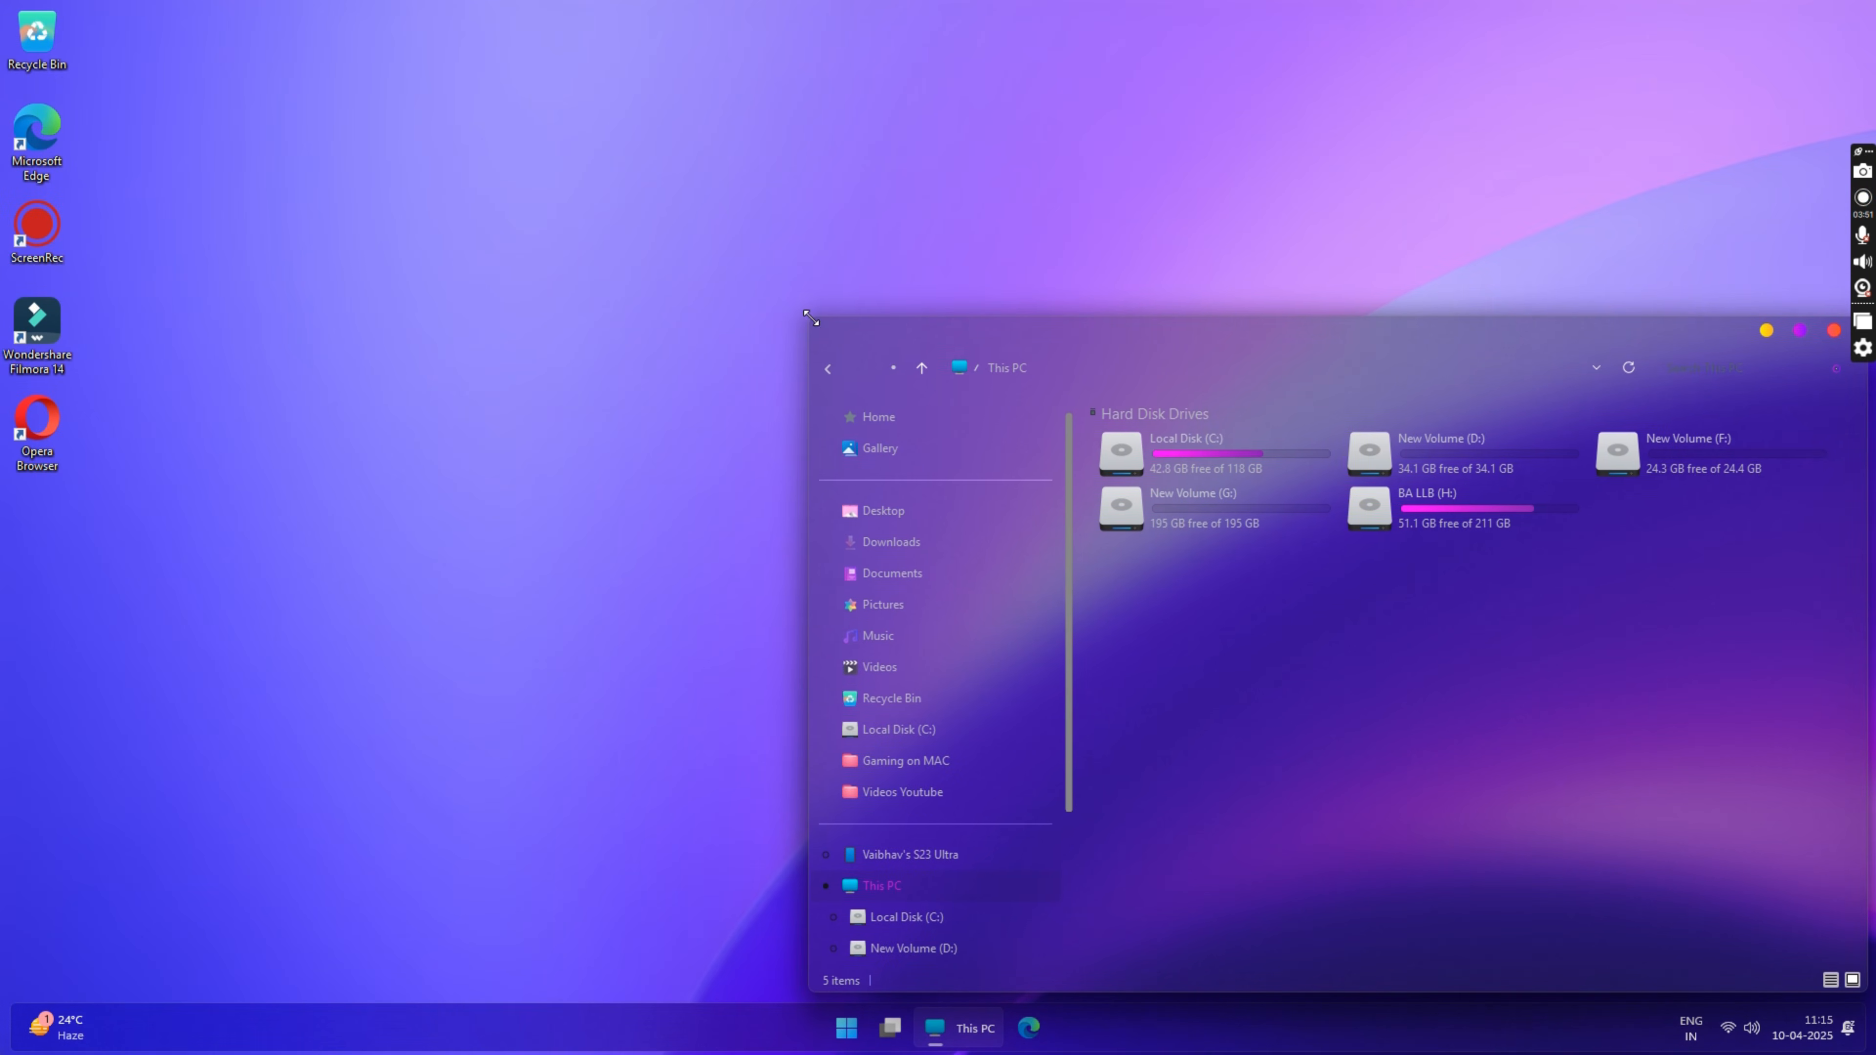
left_click_drag(1309, 370, 870, 174)
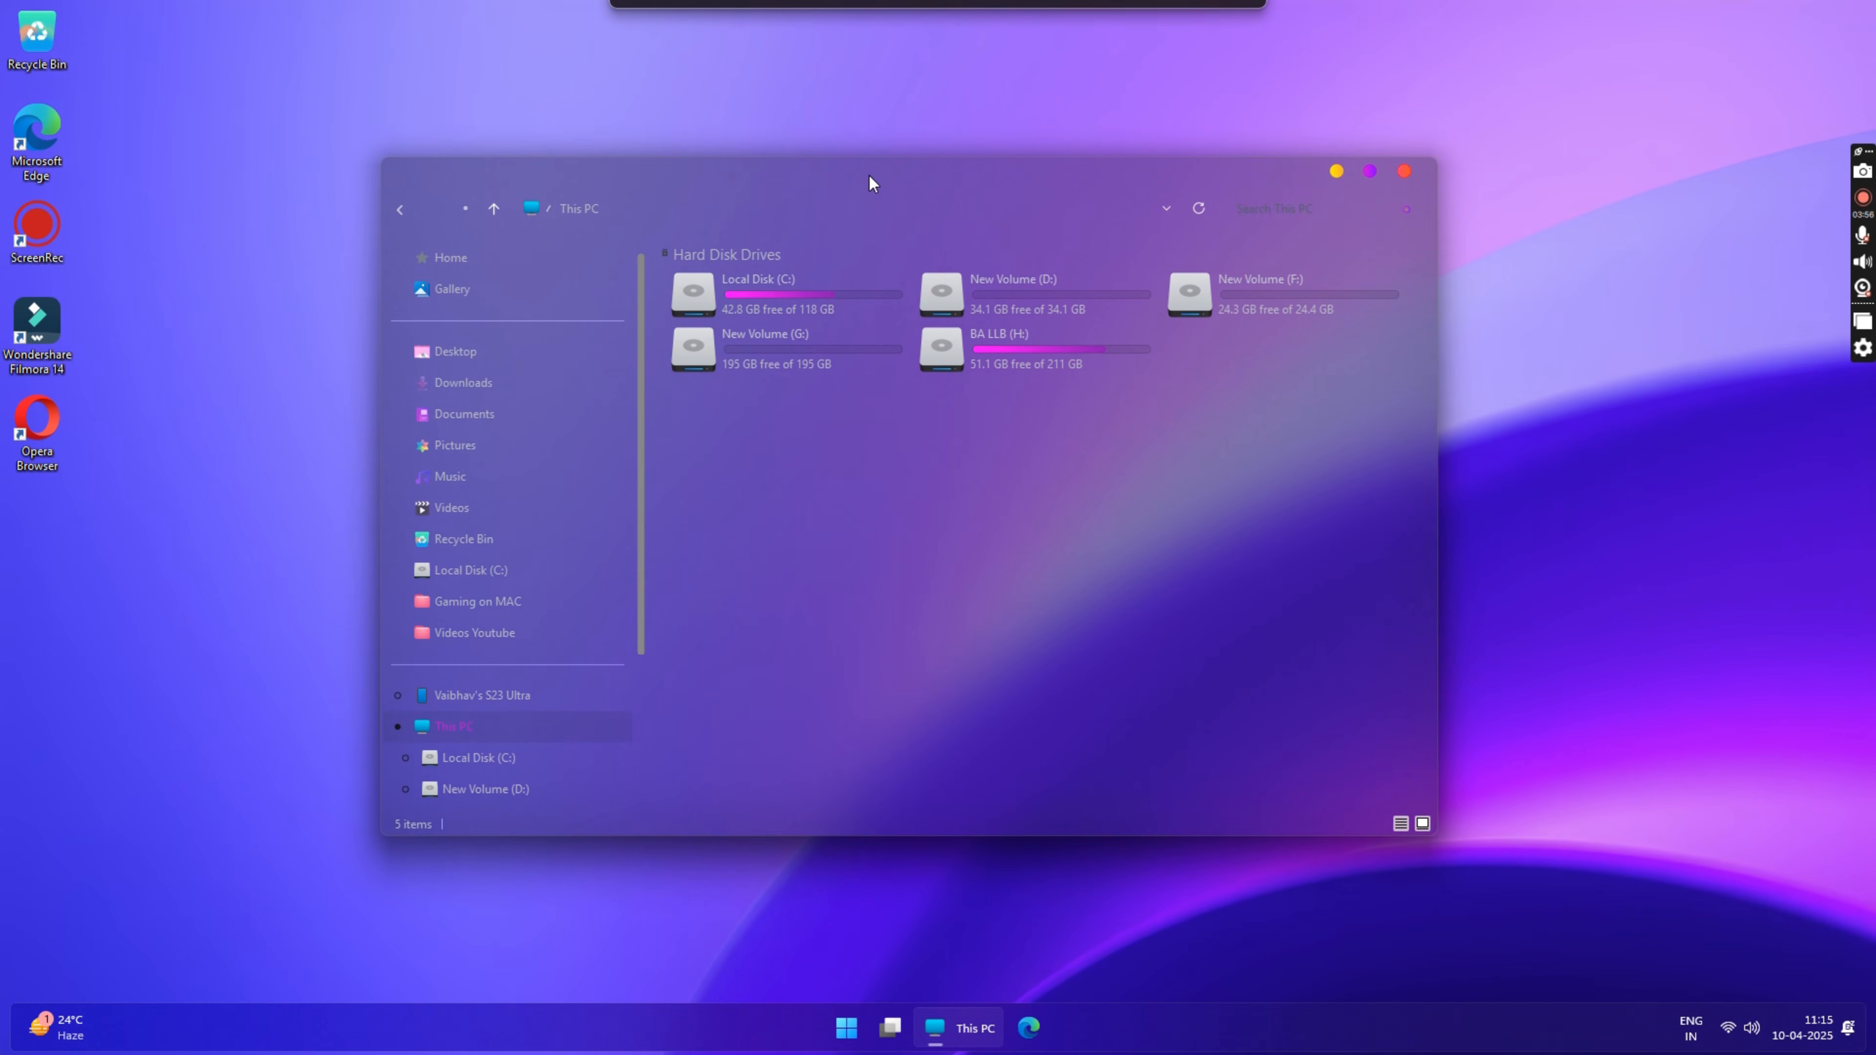
double_click(792, 300)
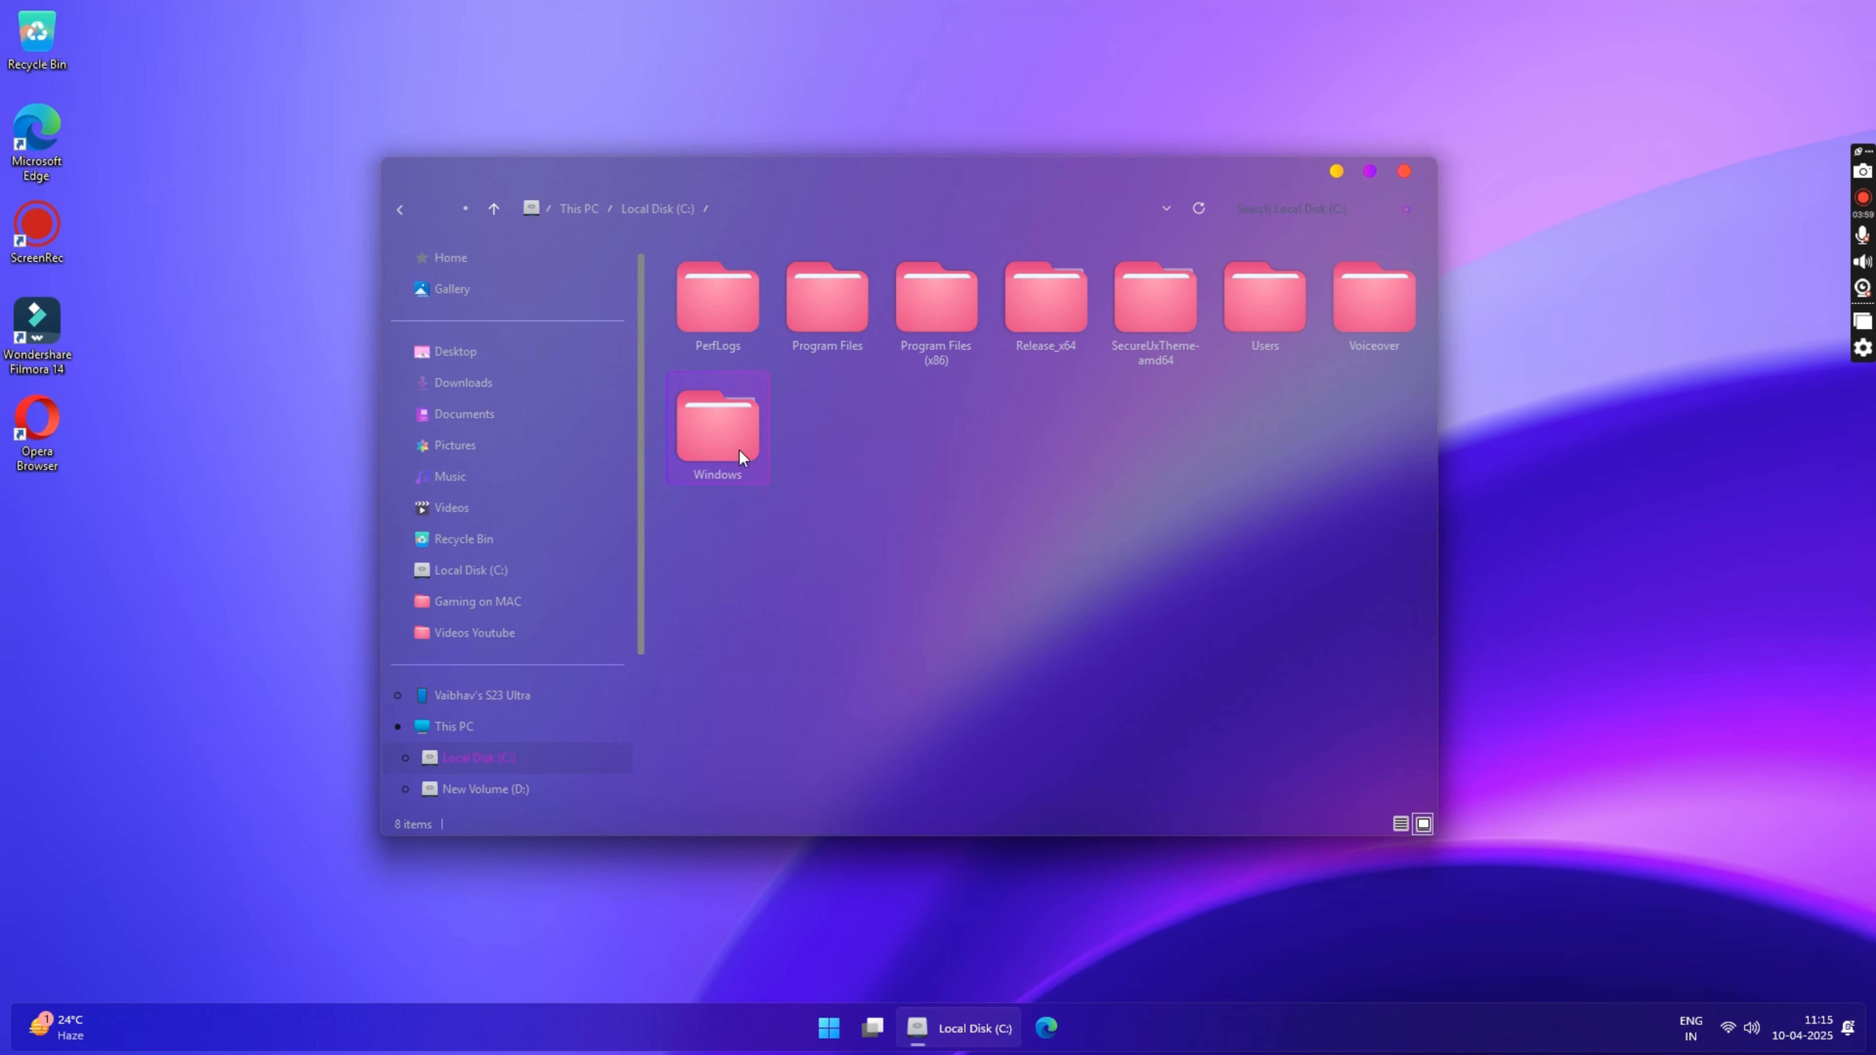
scroll(520, 447, "down", 2)
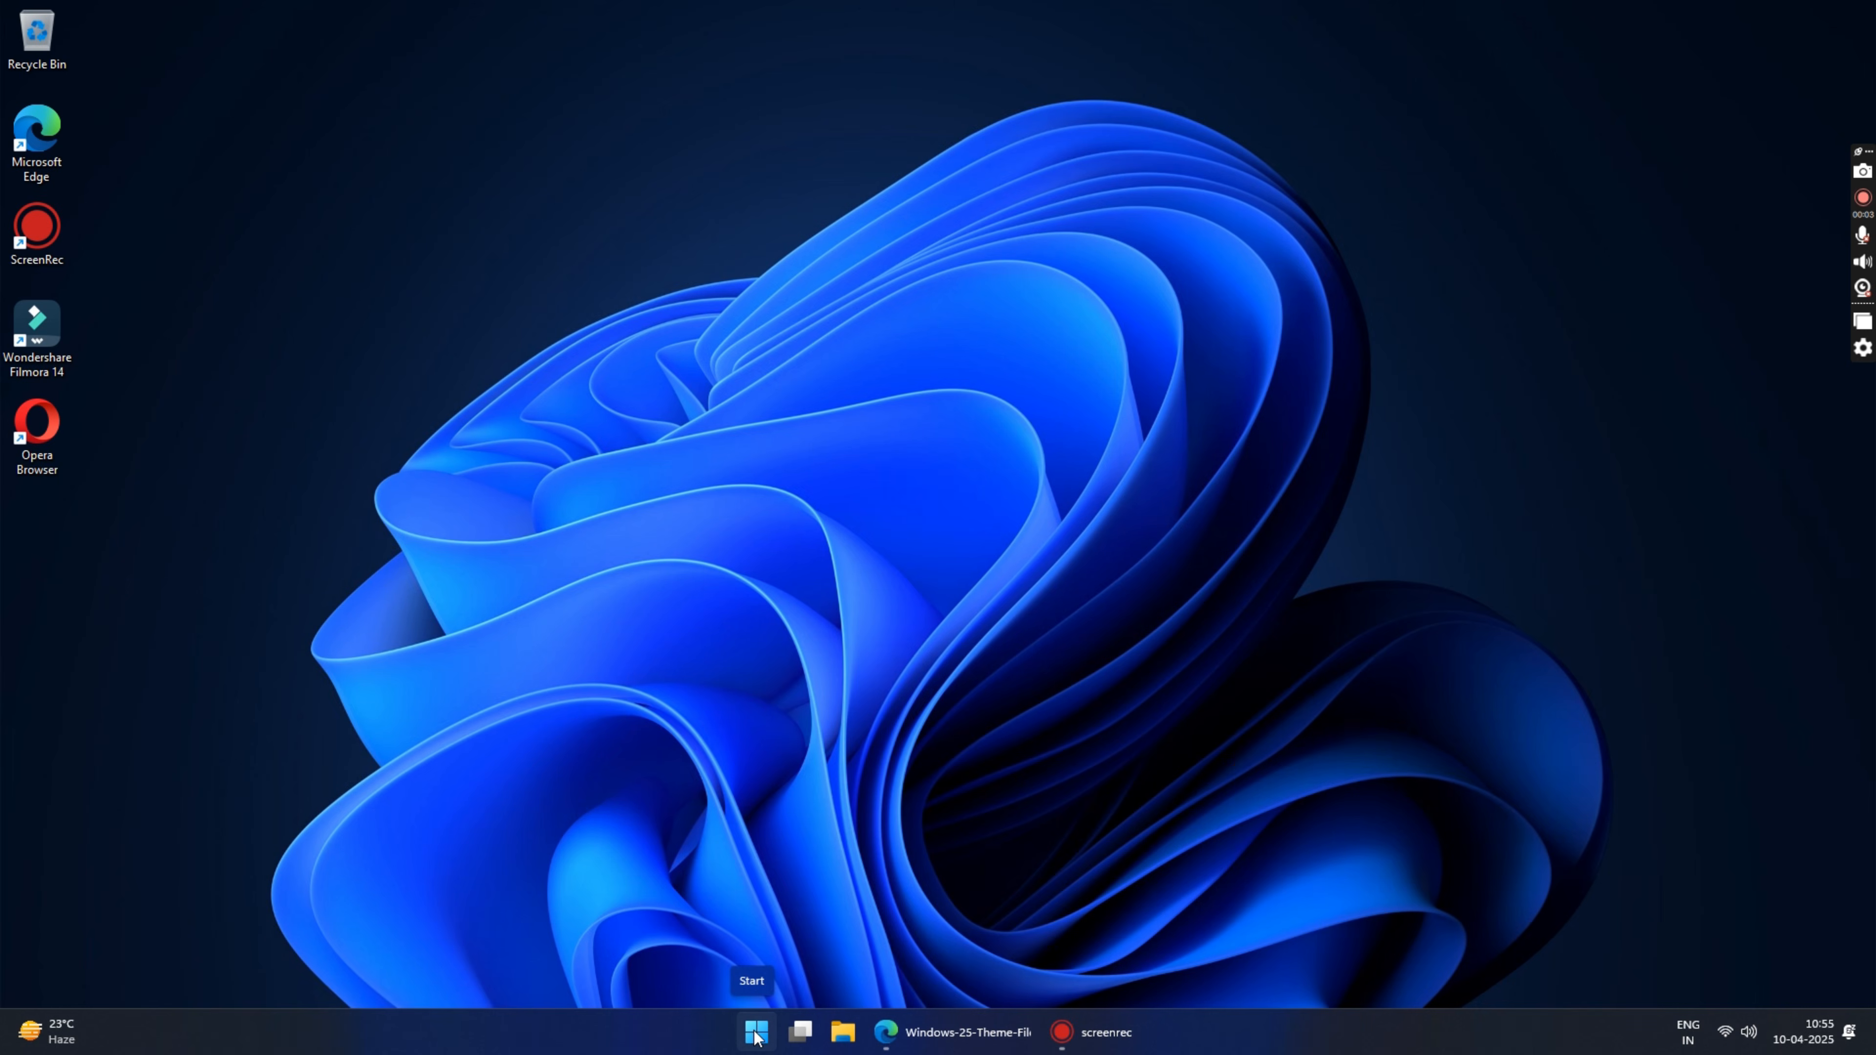
Step: Search Windows for "cre", open the Create a restore point settings and move the dialog to the middle of the desktop
left_click(755, 1035)
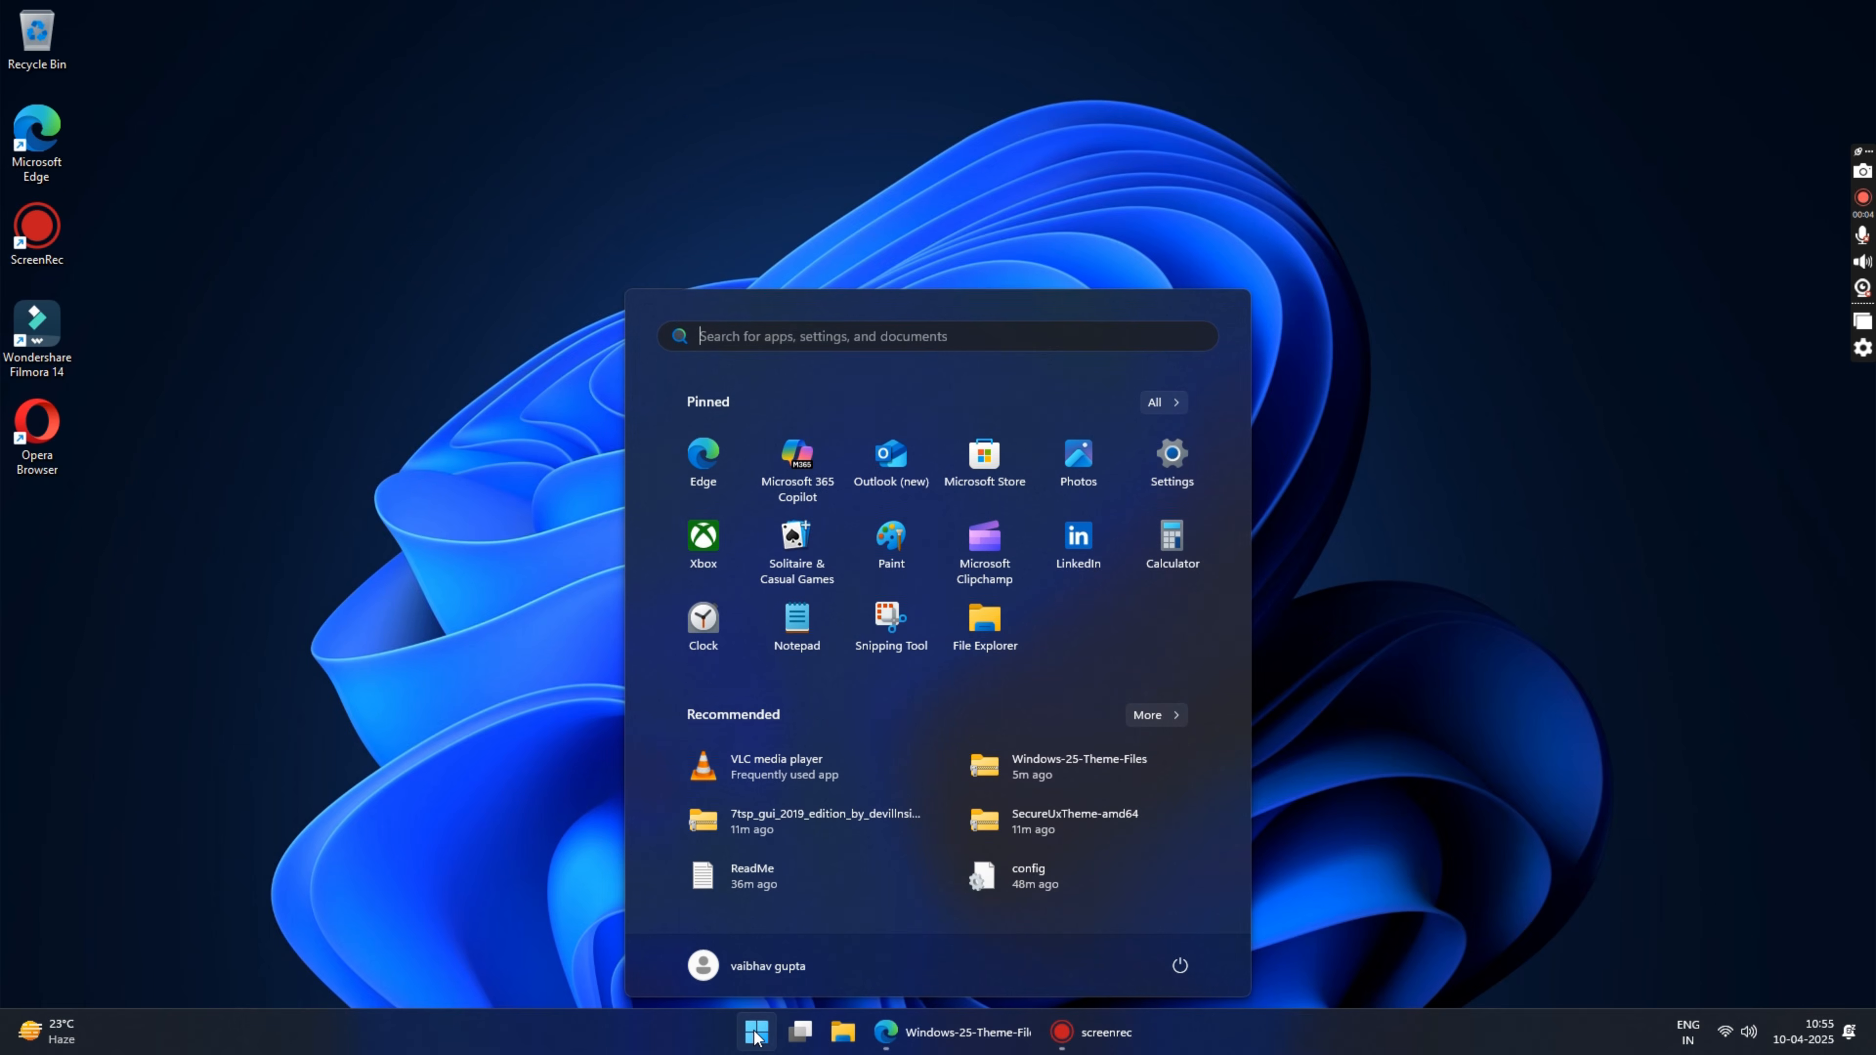
type("cre")
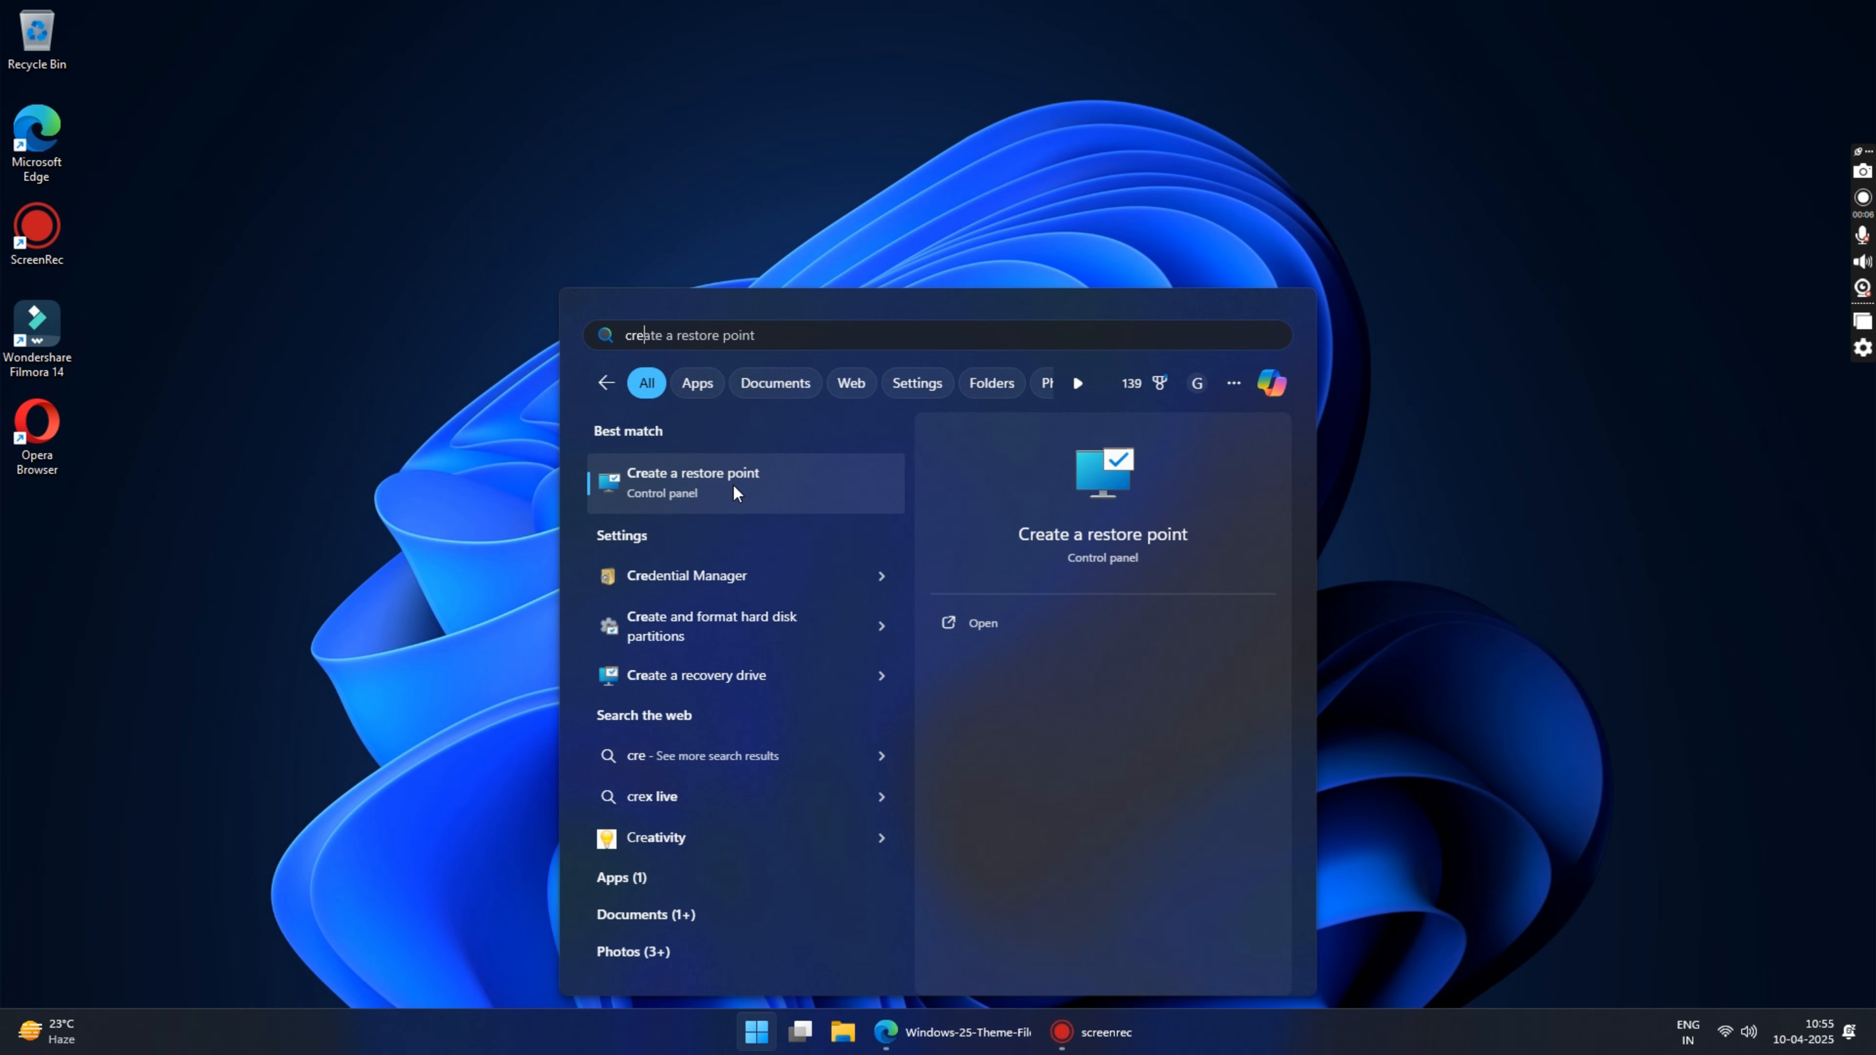
left_click(700, 475)
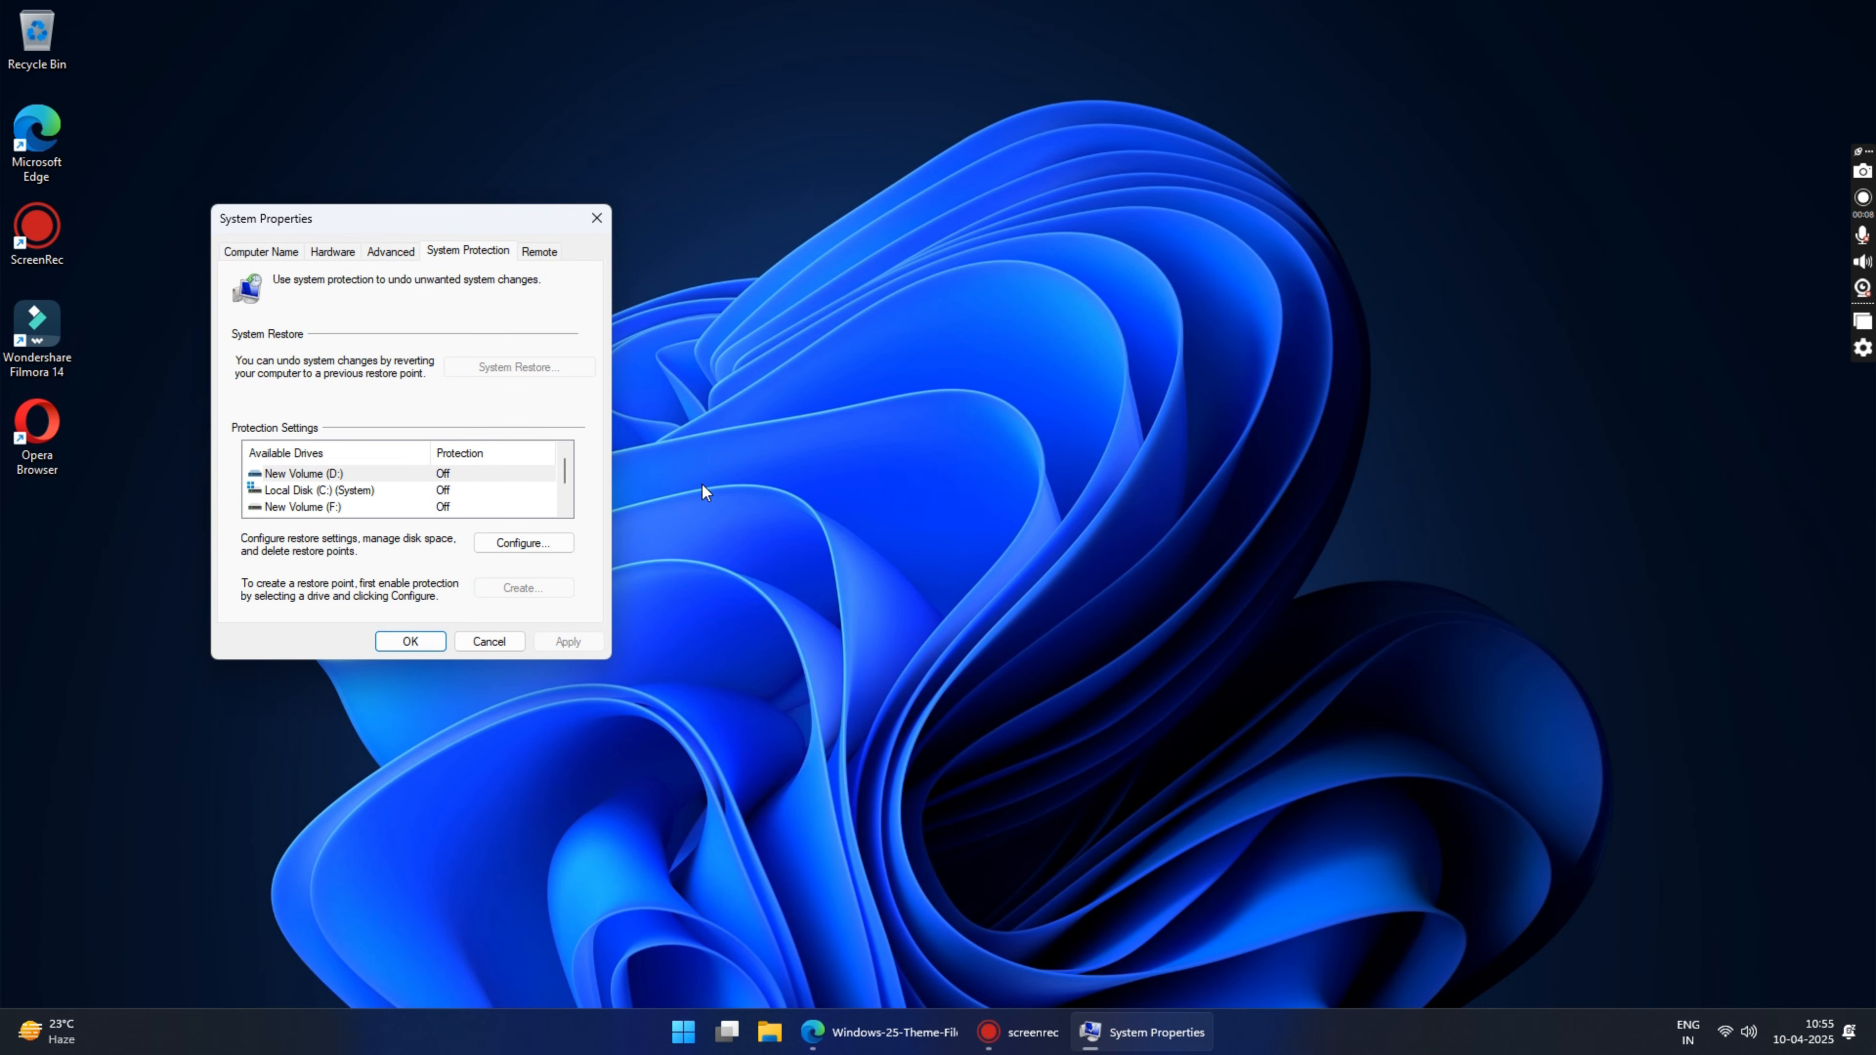
left_click_drag(465, 221, 1065, 290)
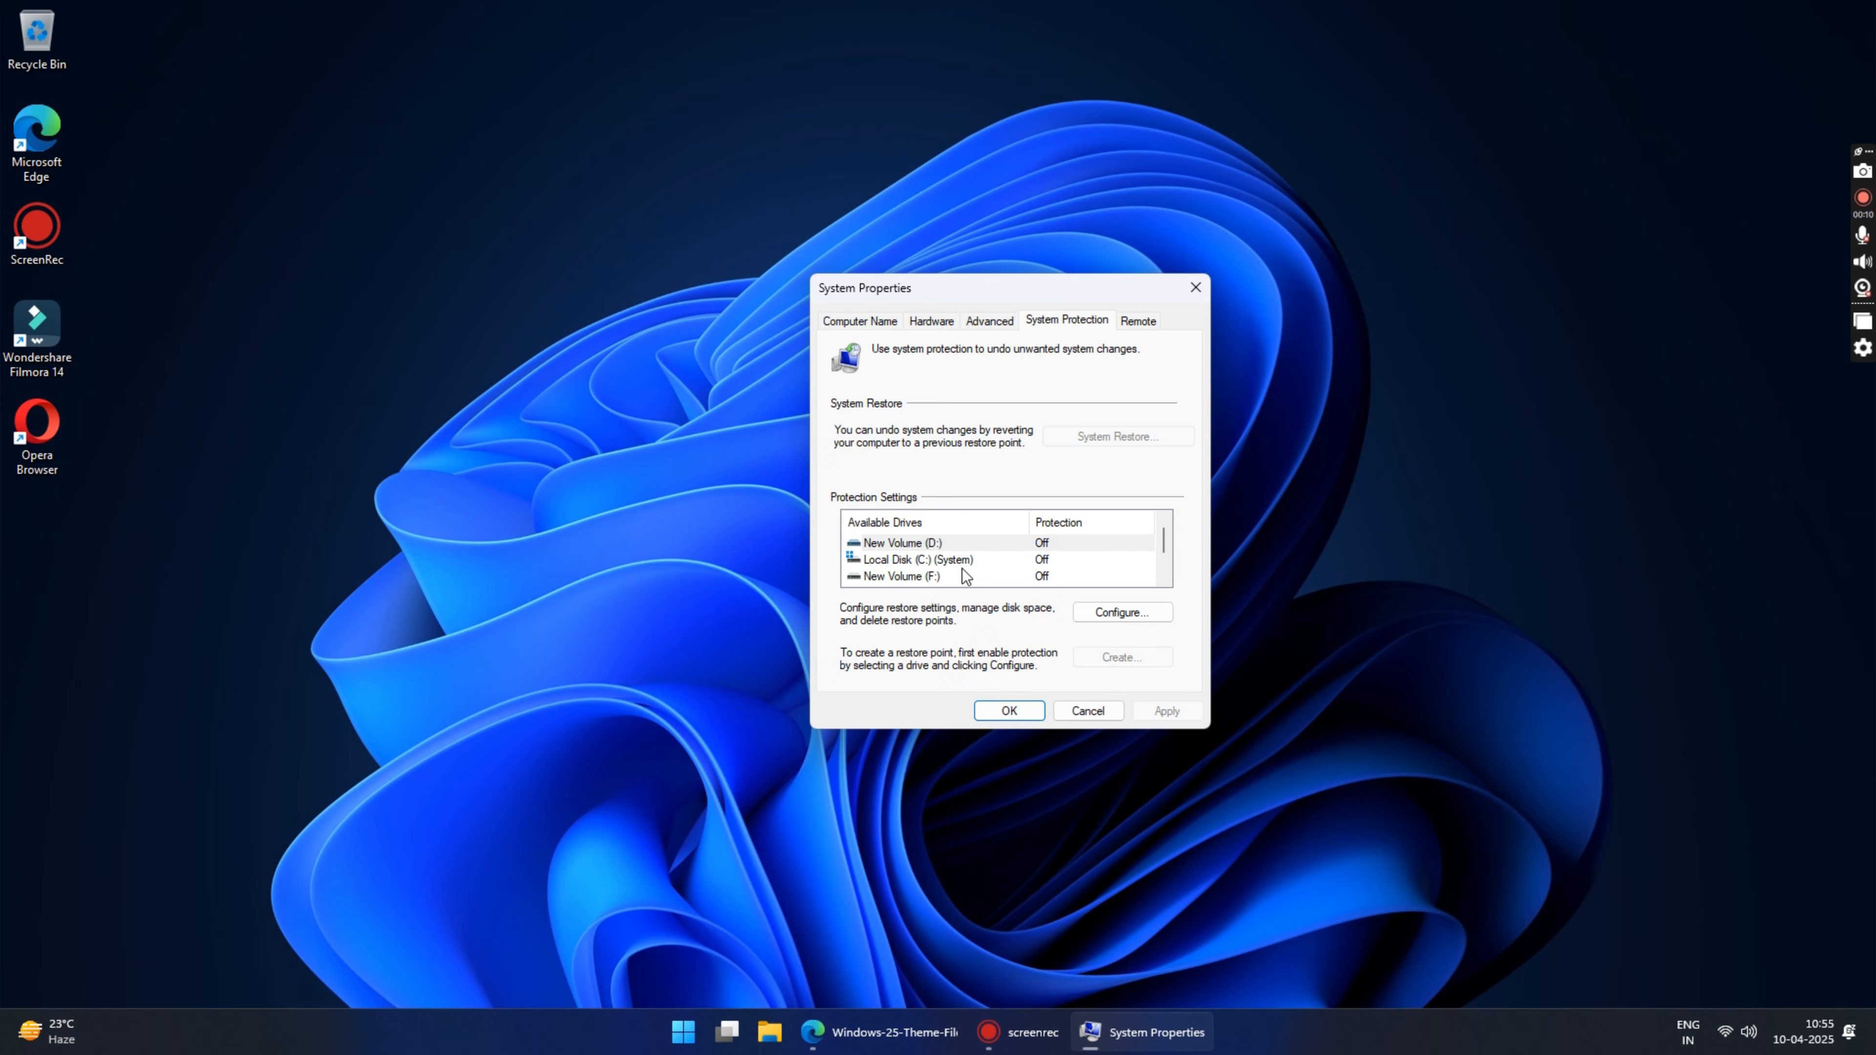
Step: Turn on system protection for Local Disk (C:) and apply the setting
left_click(1046, 558)
left_click(1046, 560)
left_click(1106, 616)
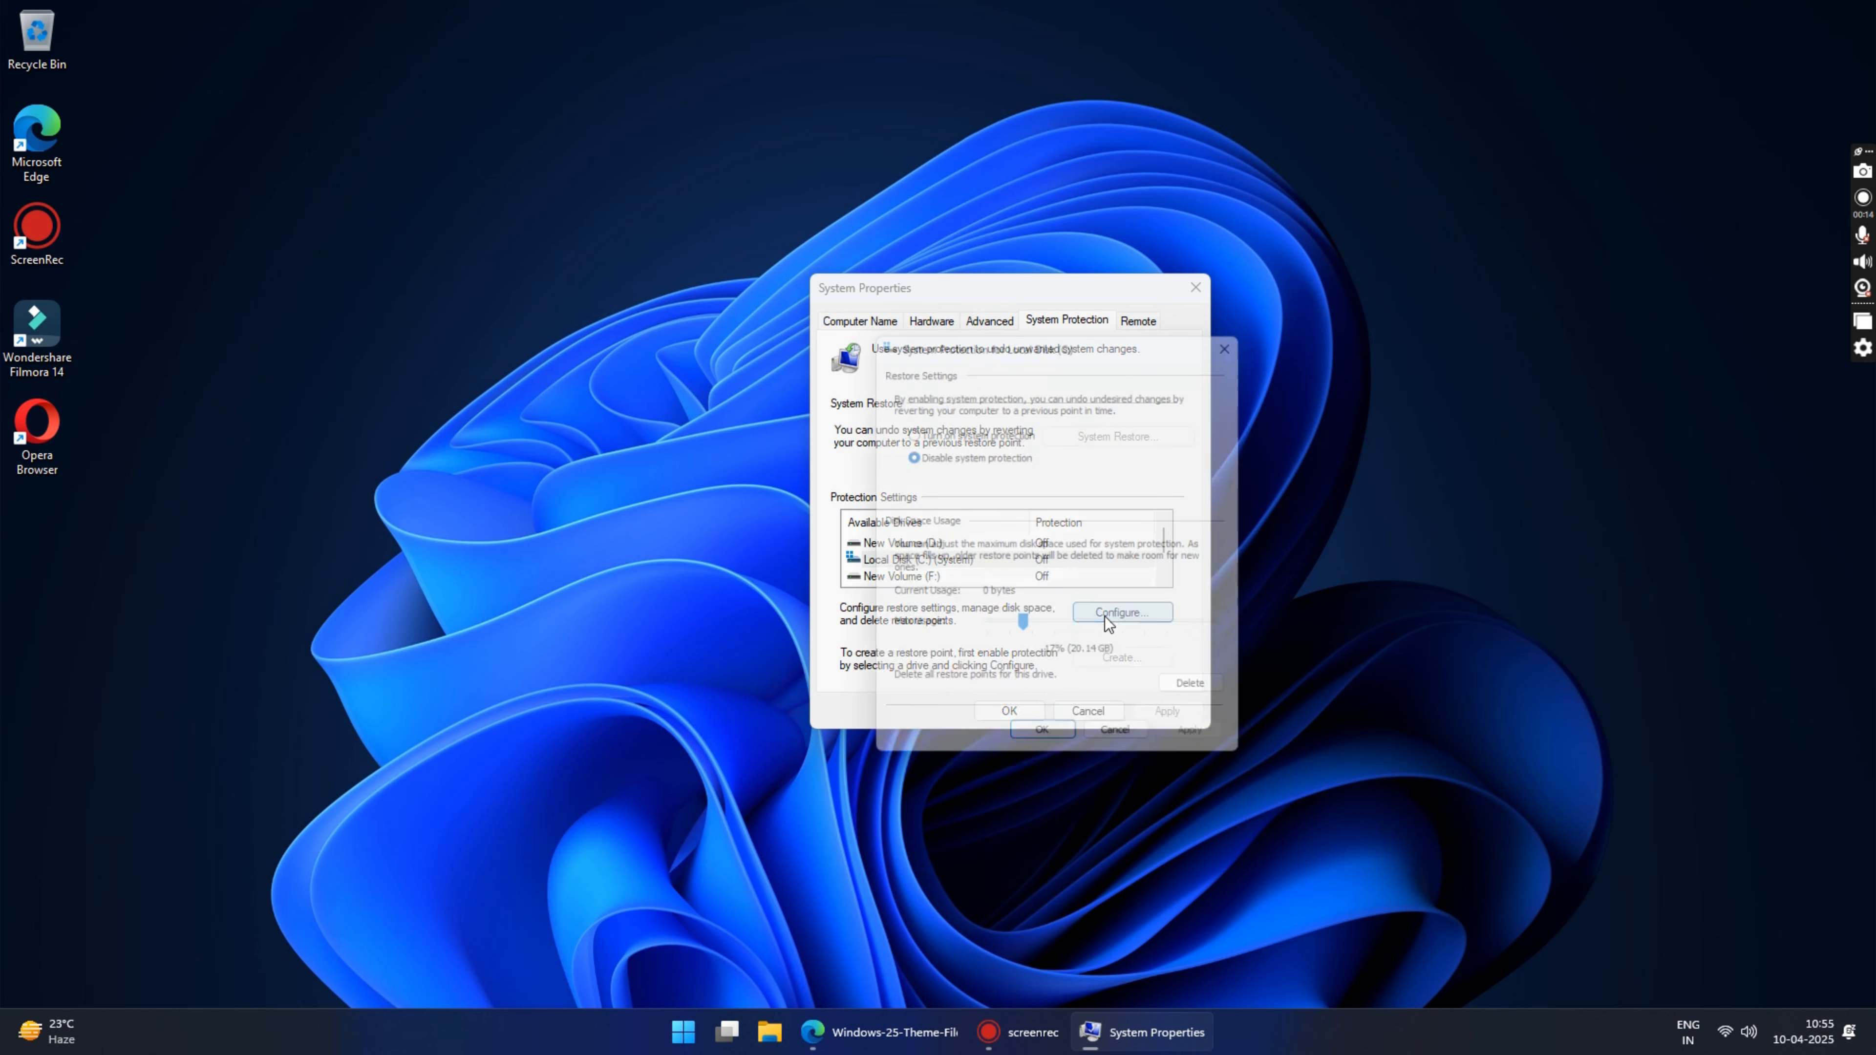
left_click_drag(1037, 344, 986, 303)
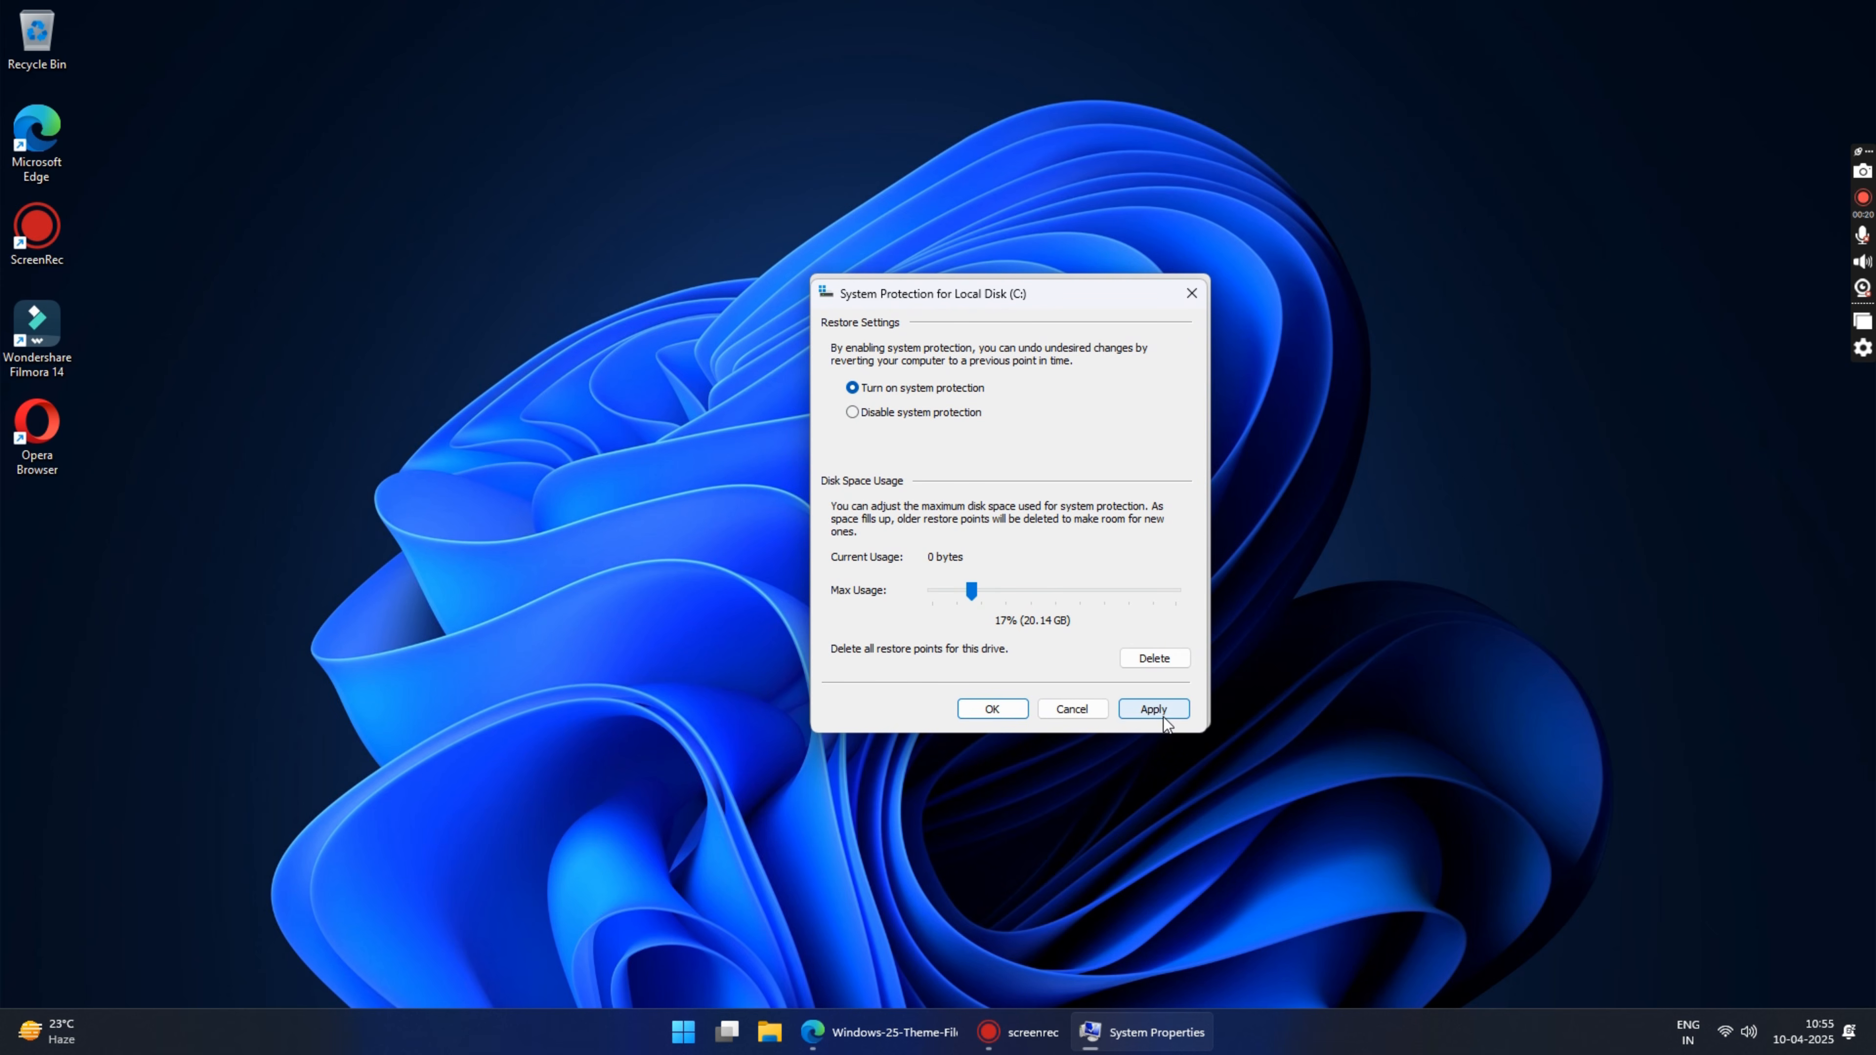
left_click(1149, 708)
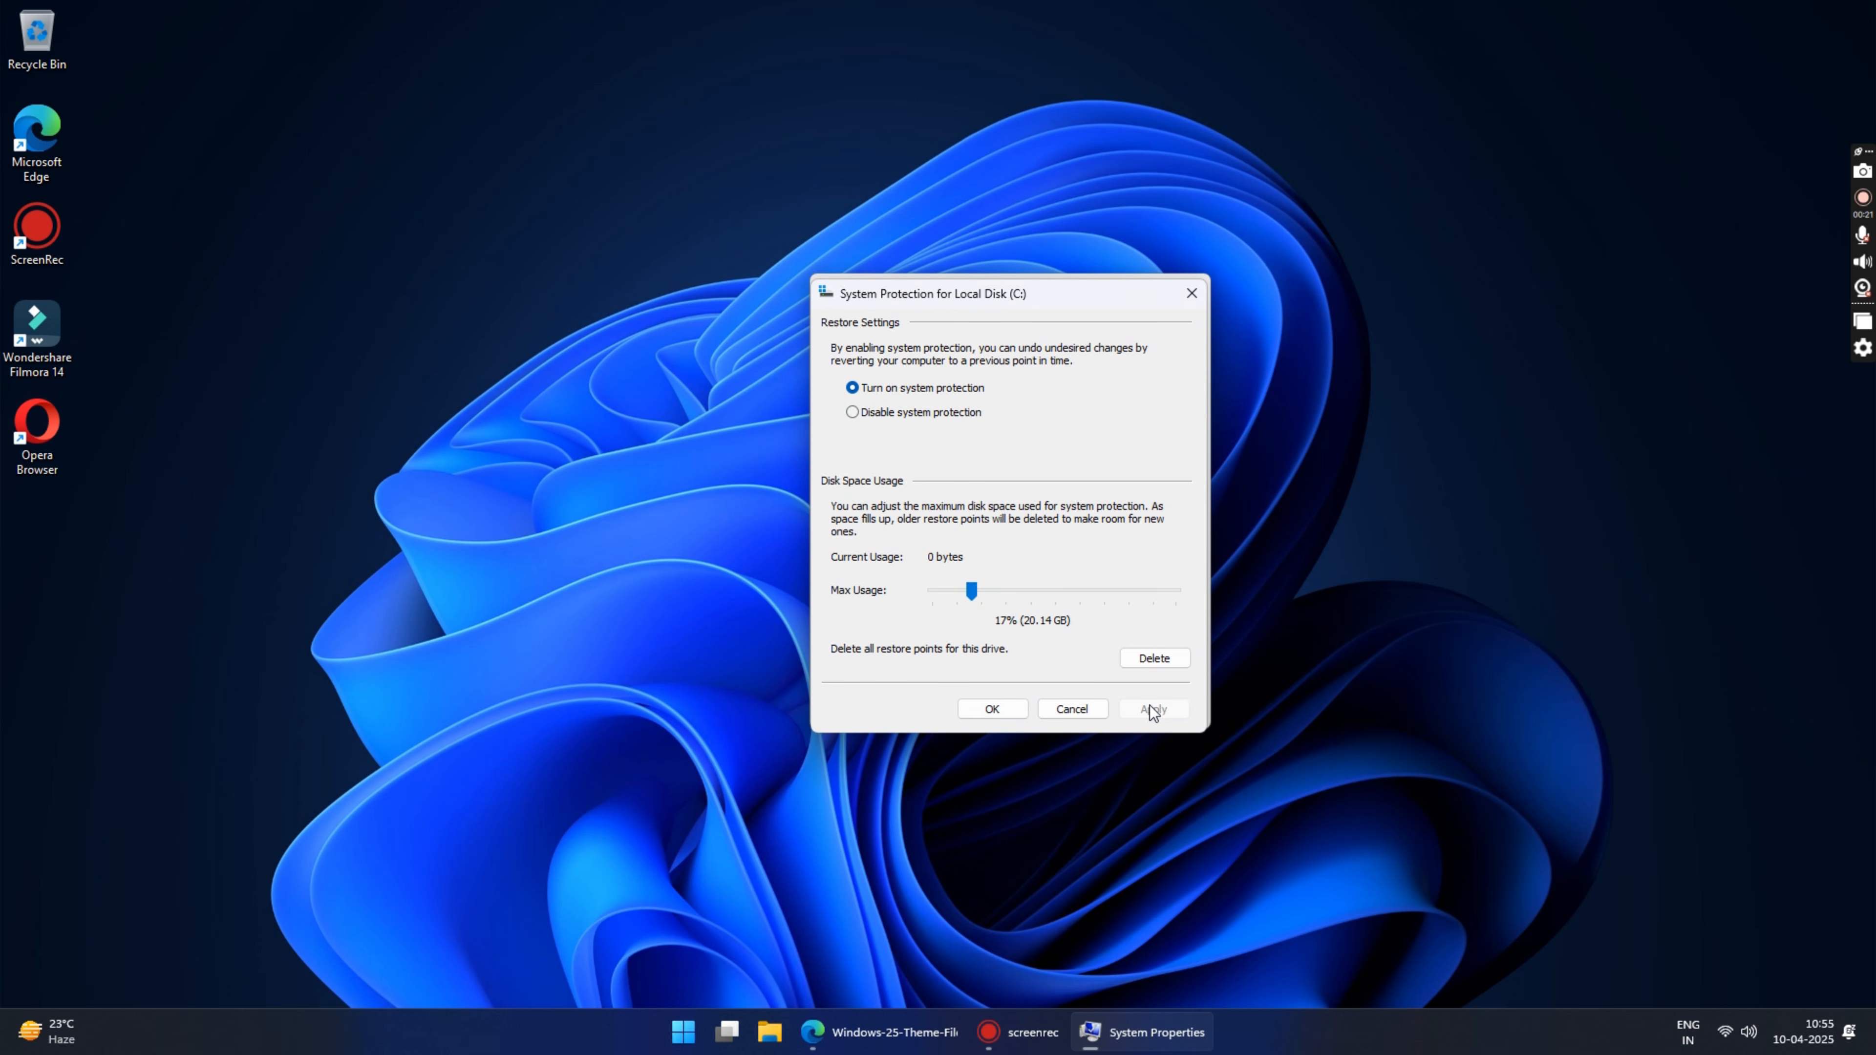
left_click(992, 710)
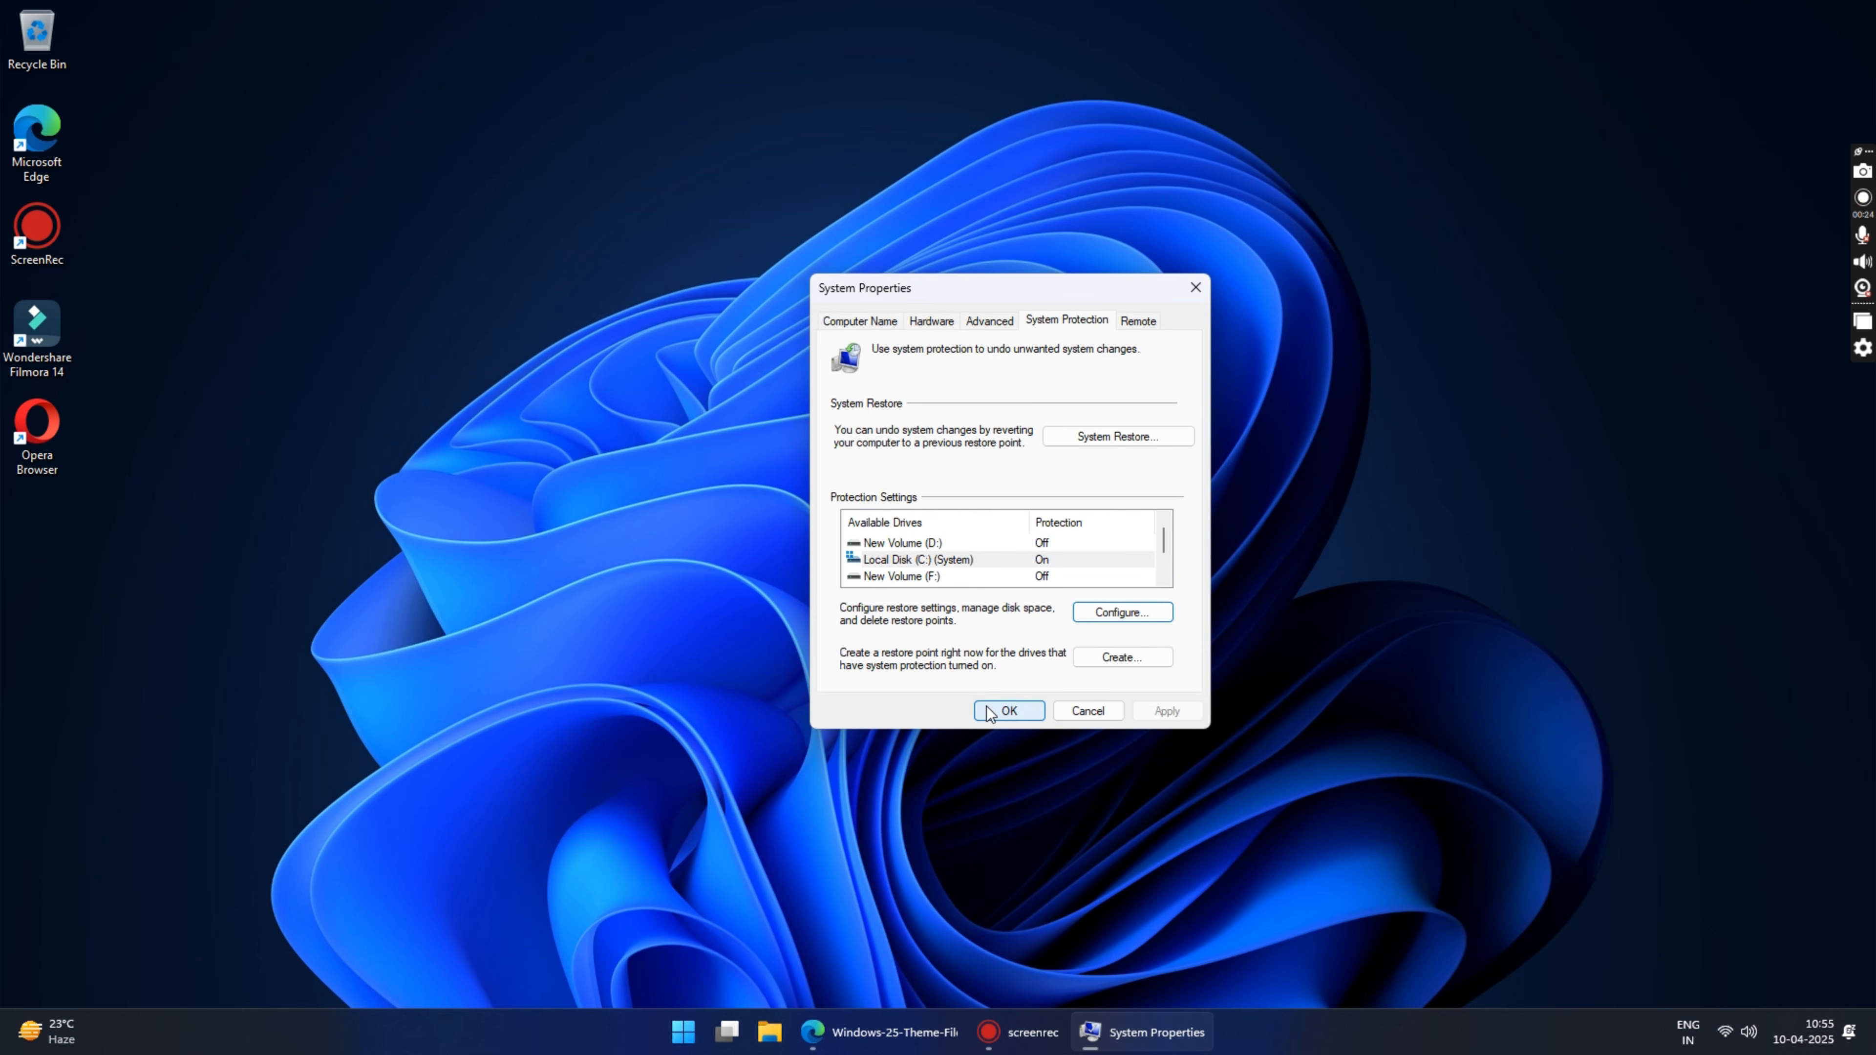
Step: Create a restore point described as "Windows 11" for Local Disk (C:) and close System Properties
left_click(947, 558)
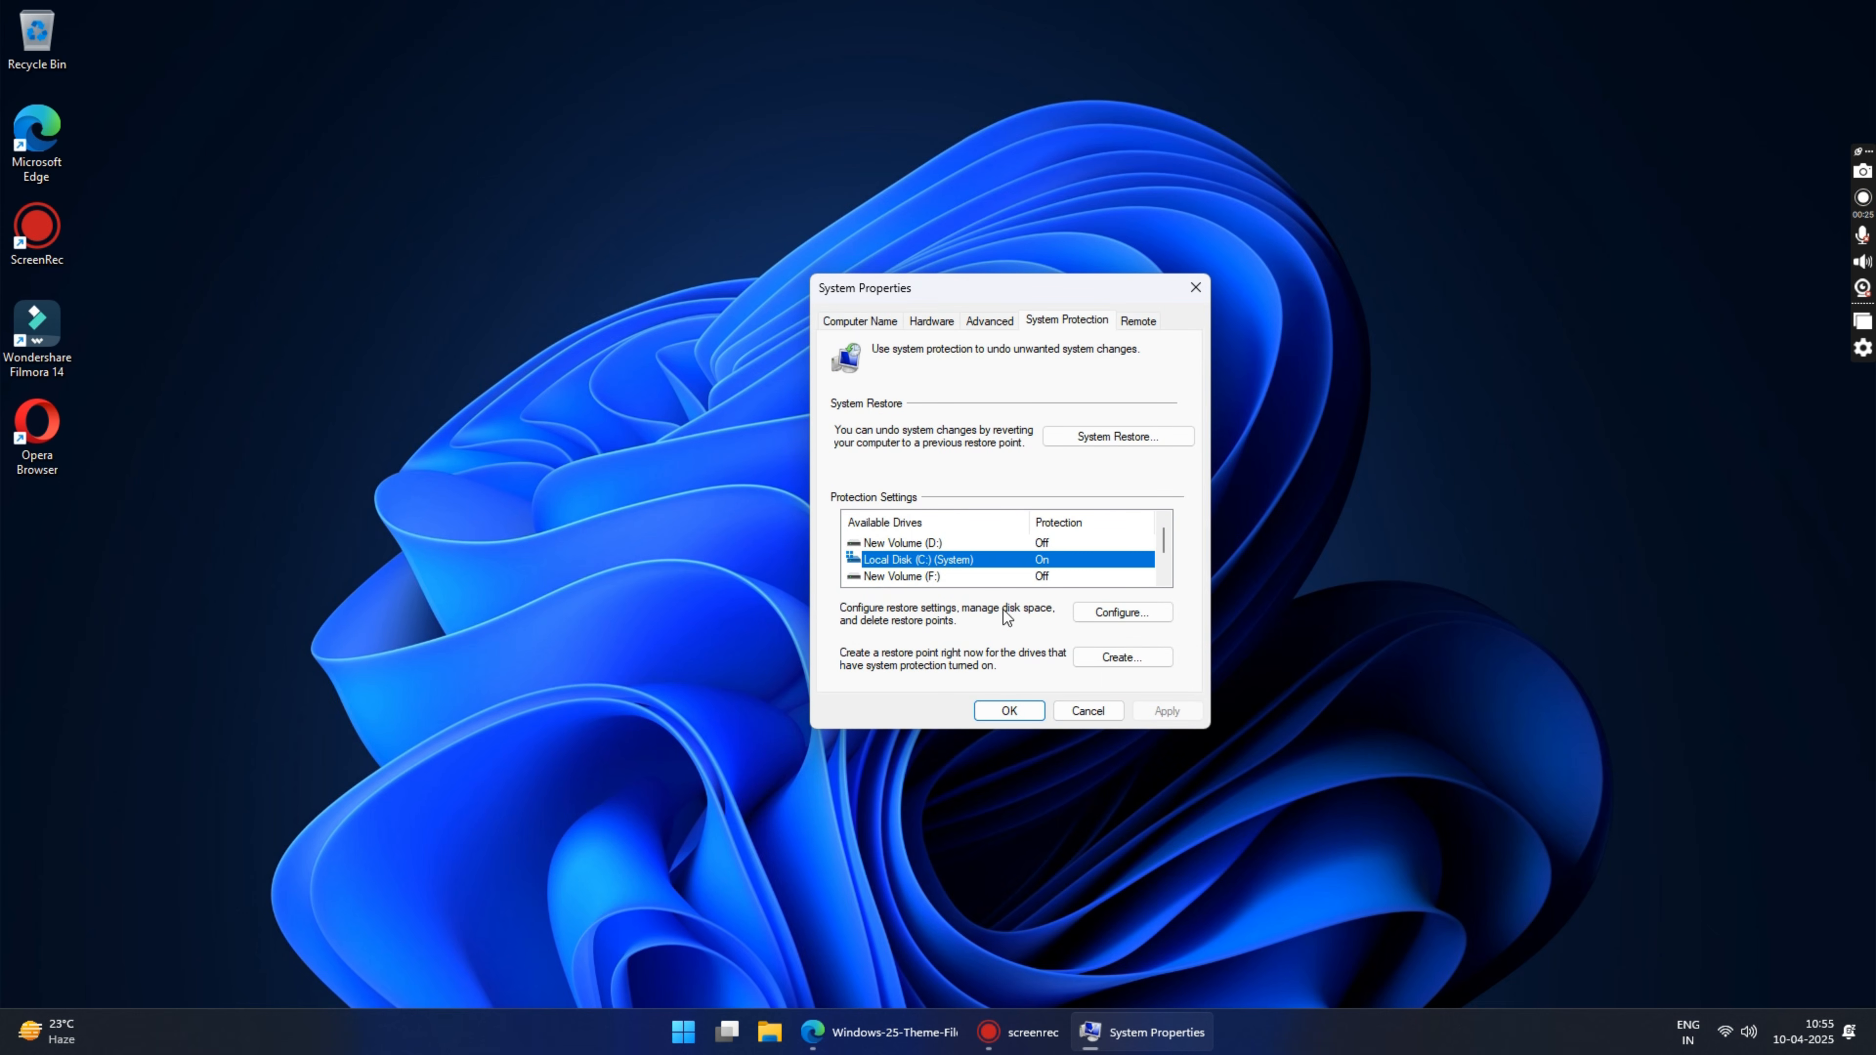
left_click(1120, 656)
type("Windows 11")
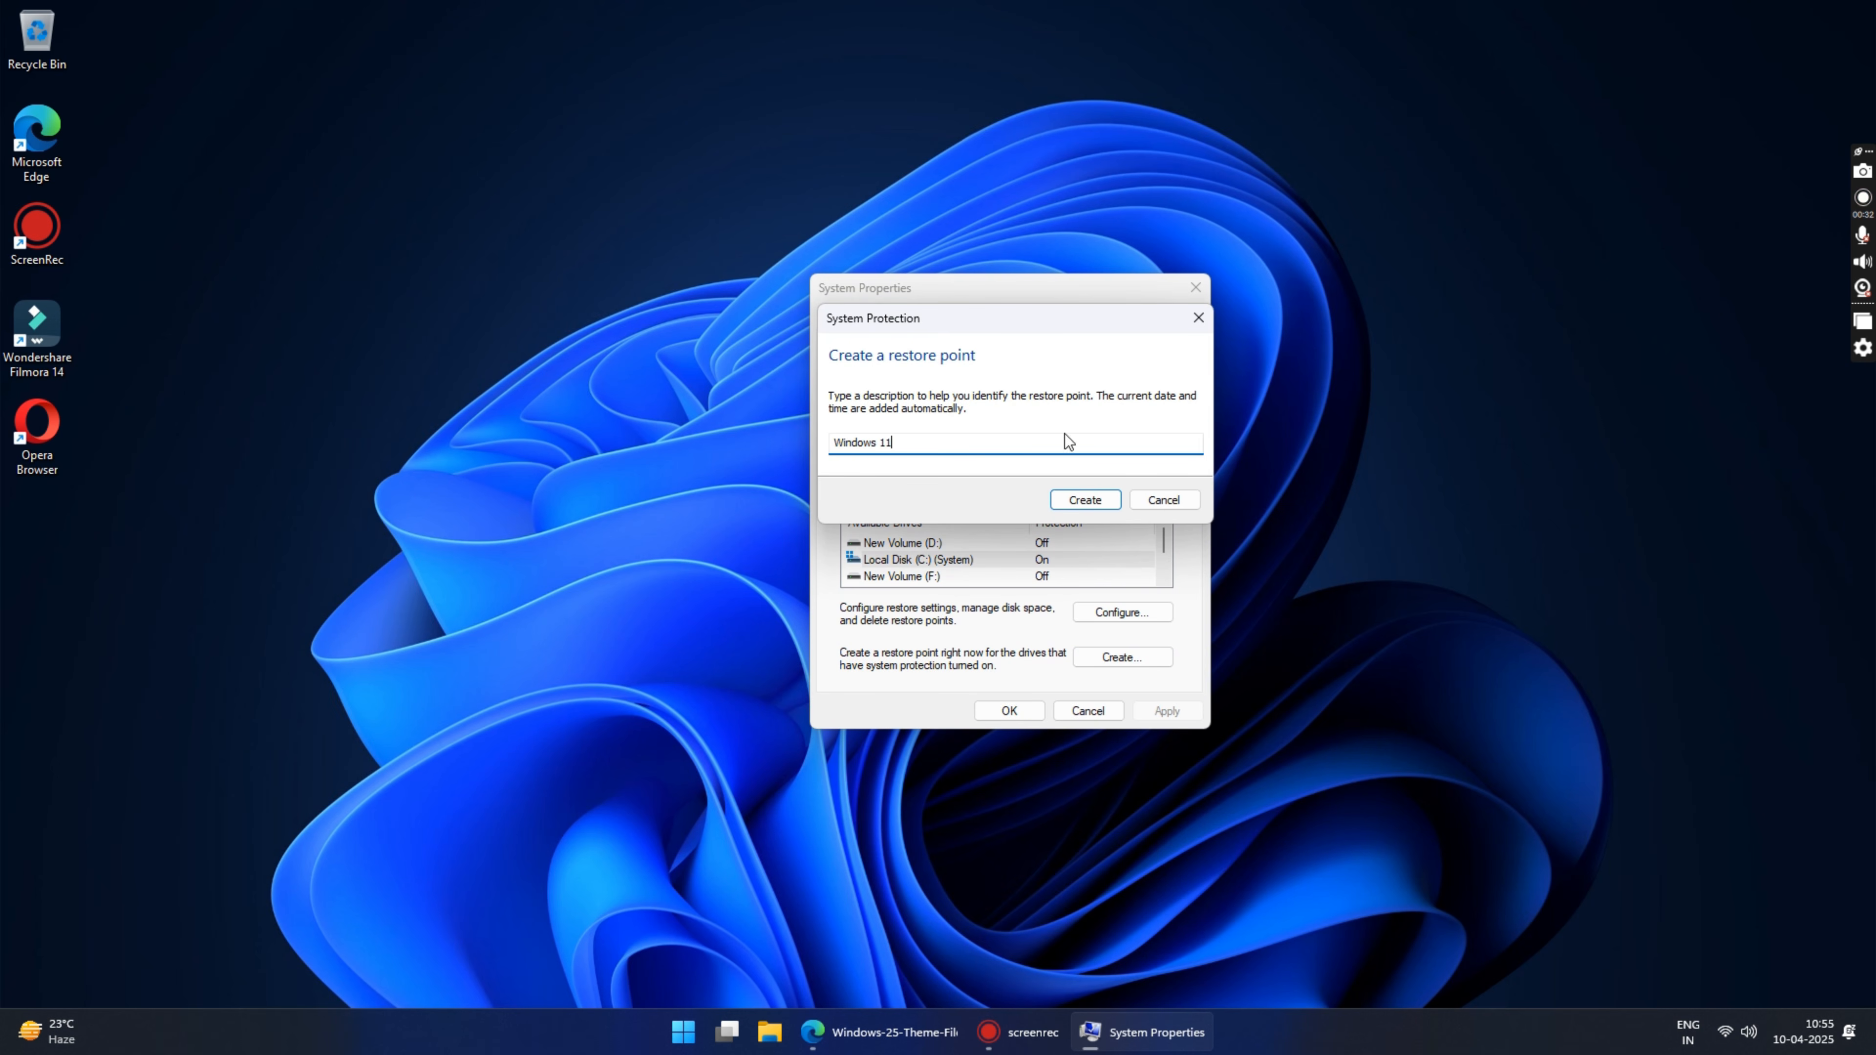
left_click(1087, 503)
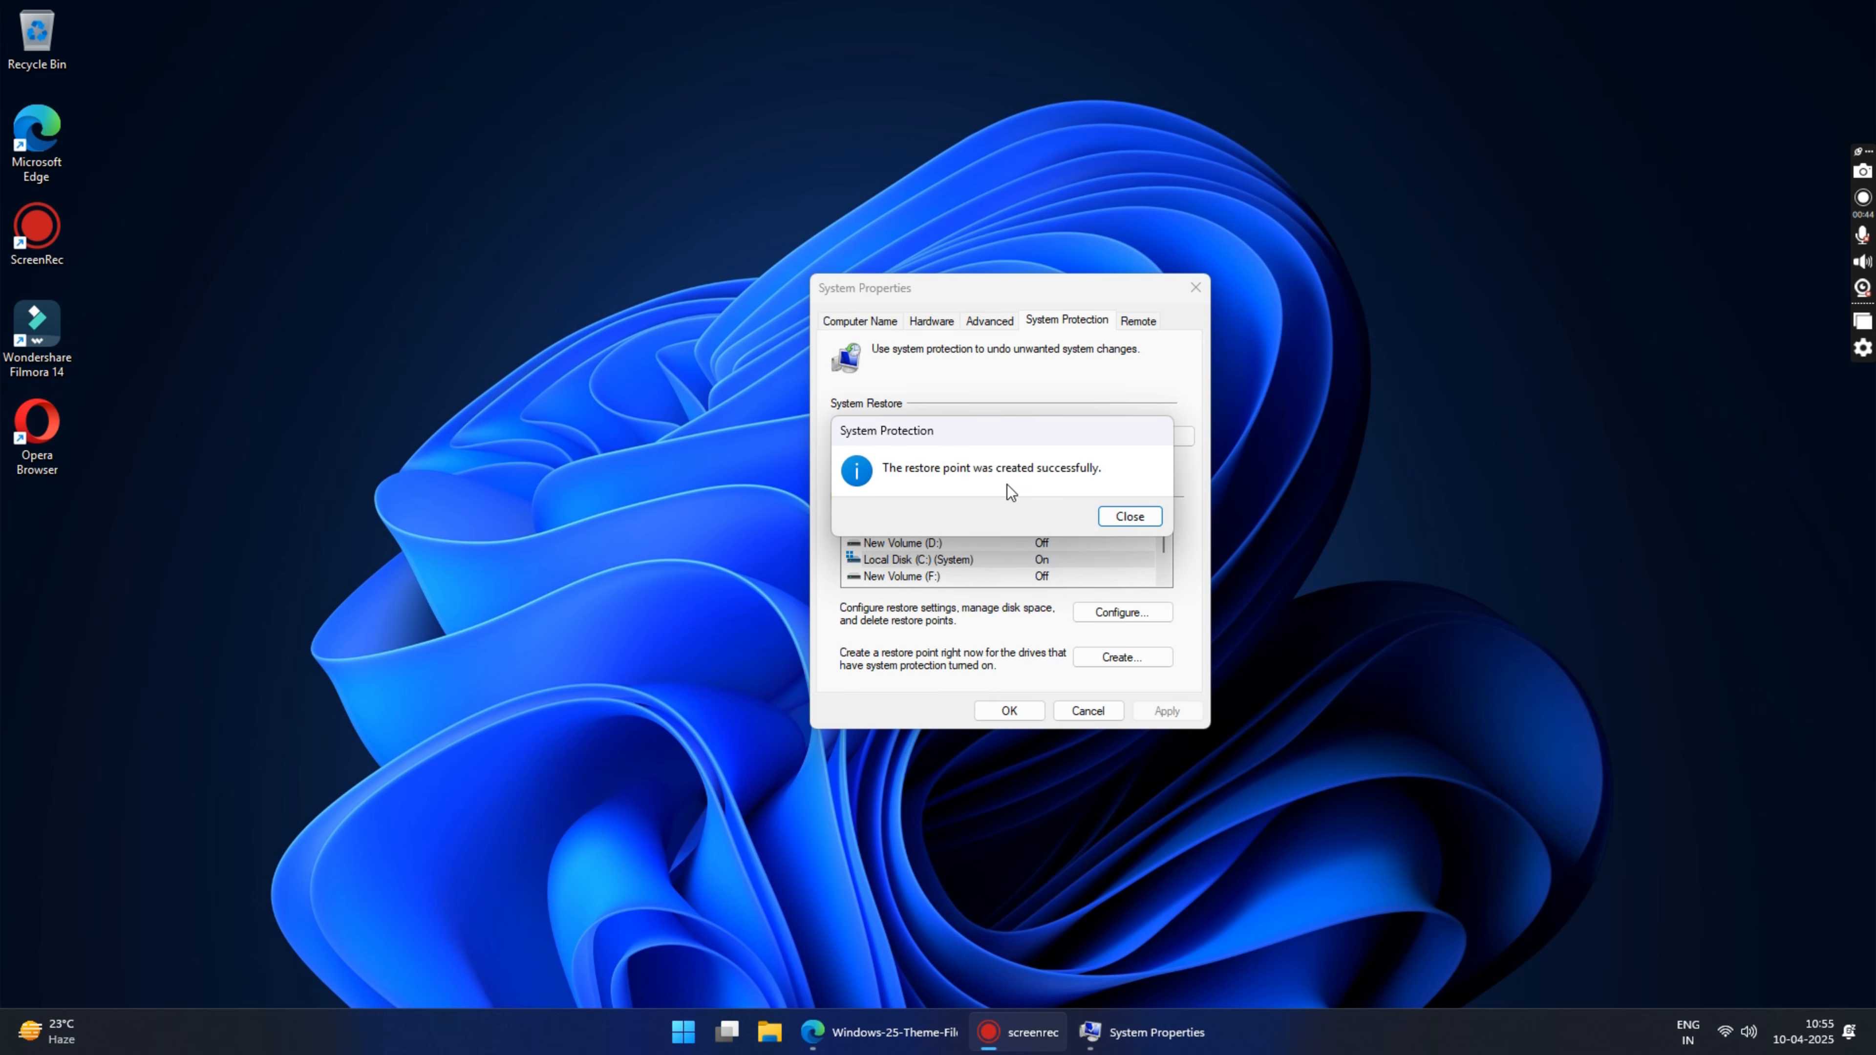
left_click(1133, 516)
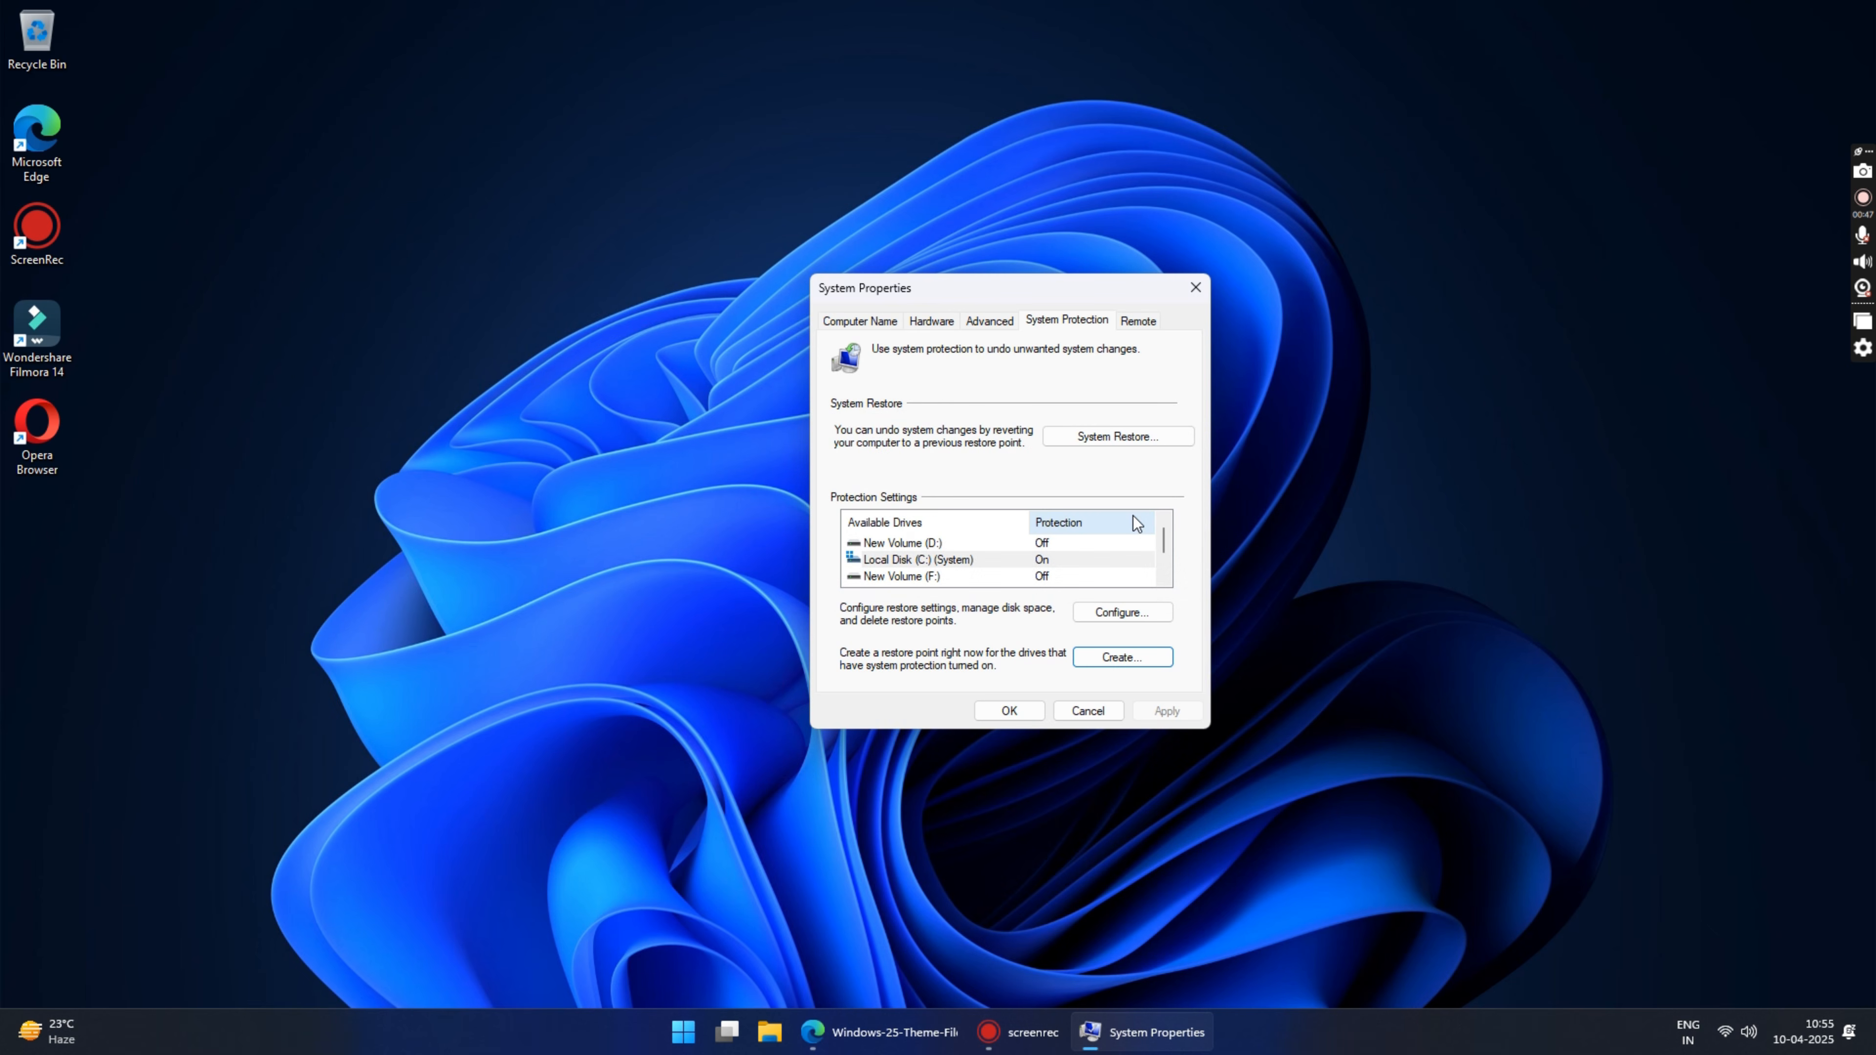
left_click(1009, 710)
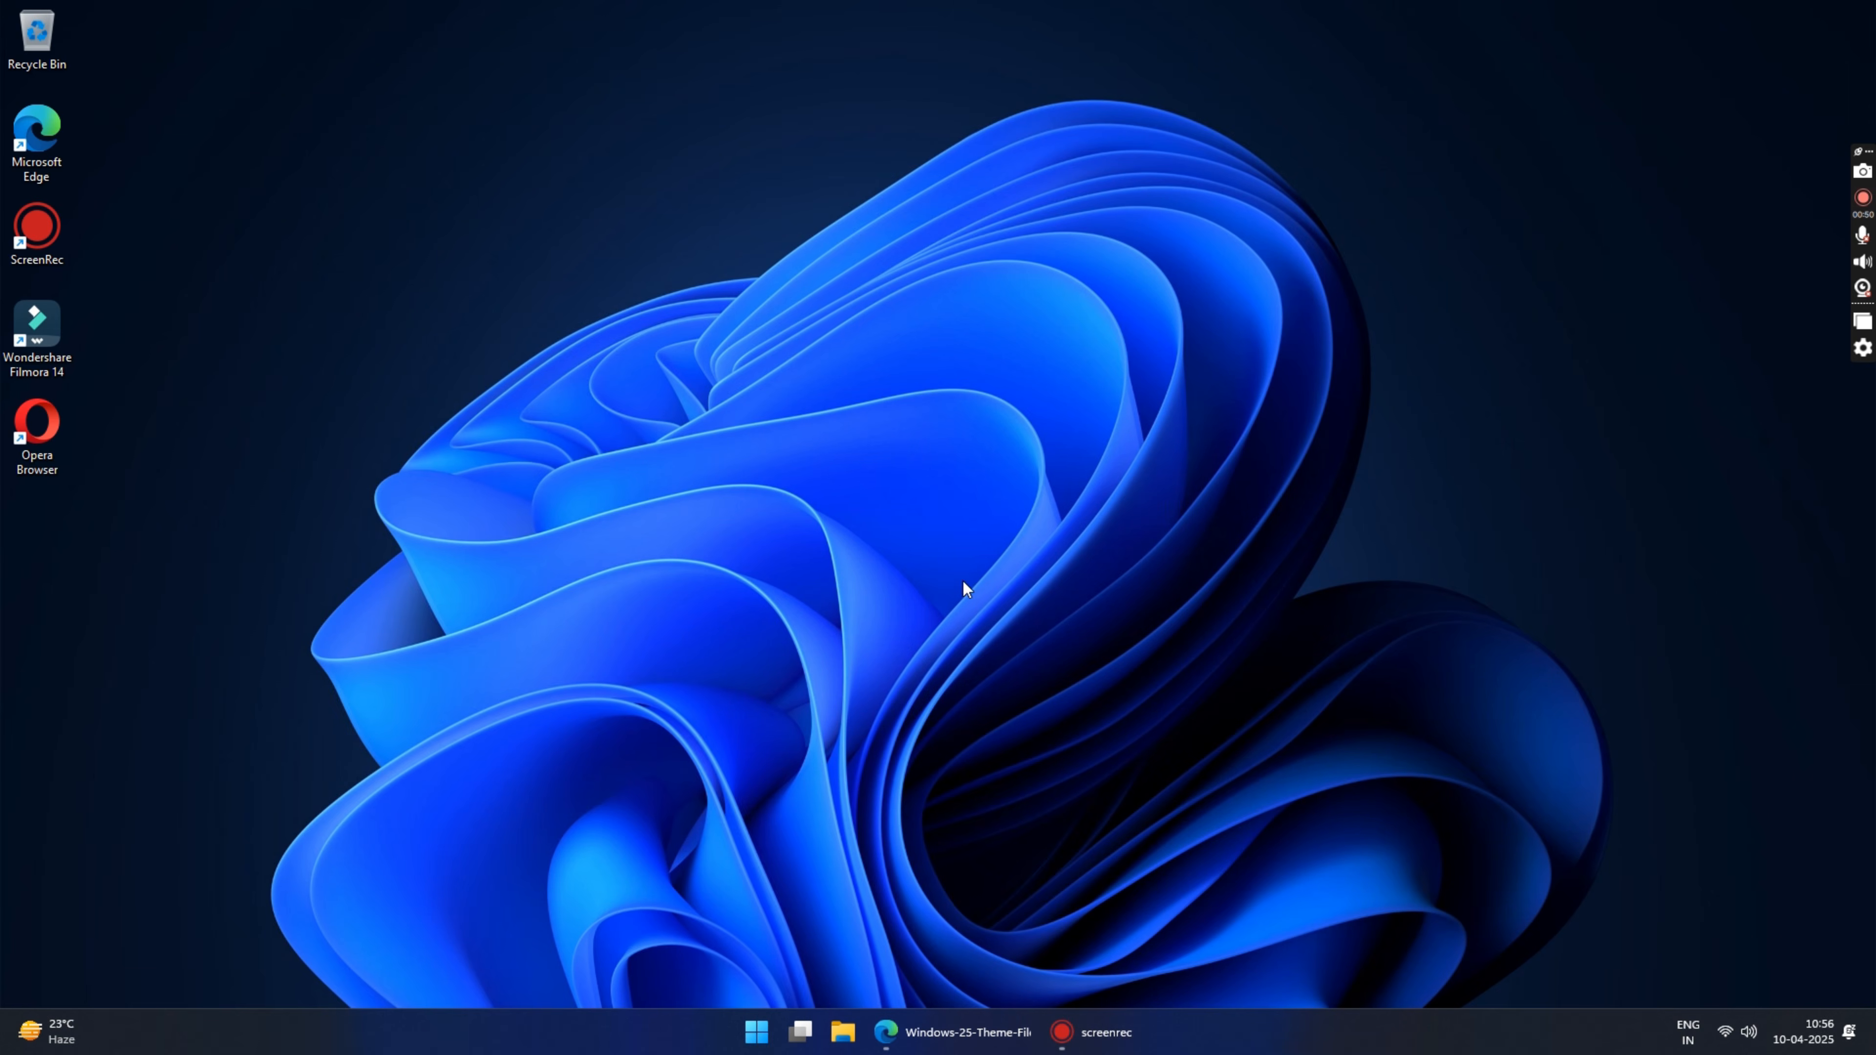
Step: Switch to Edge and review the open download pages for SecureUxTheme, the theme files, 7TSP GUI, StartAllBack, ExplorerBlur and Windhawk
left_click(949, 1029)
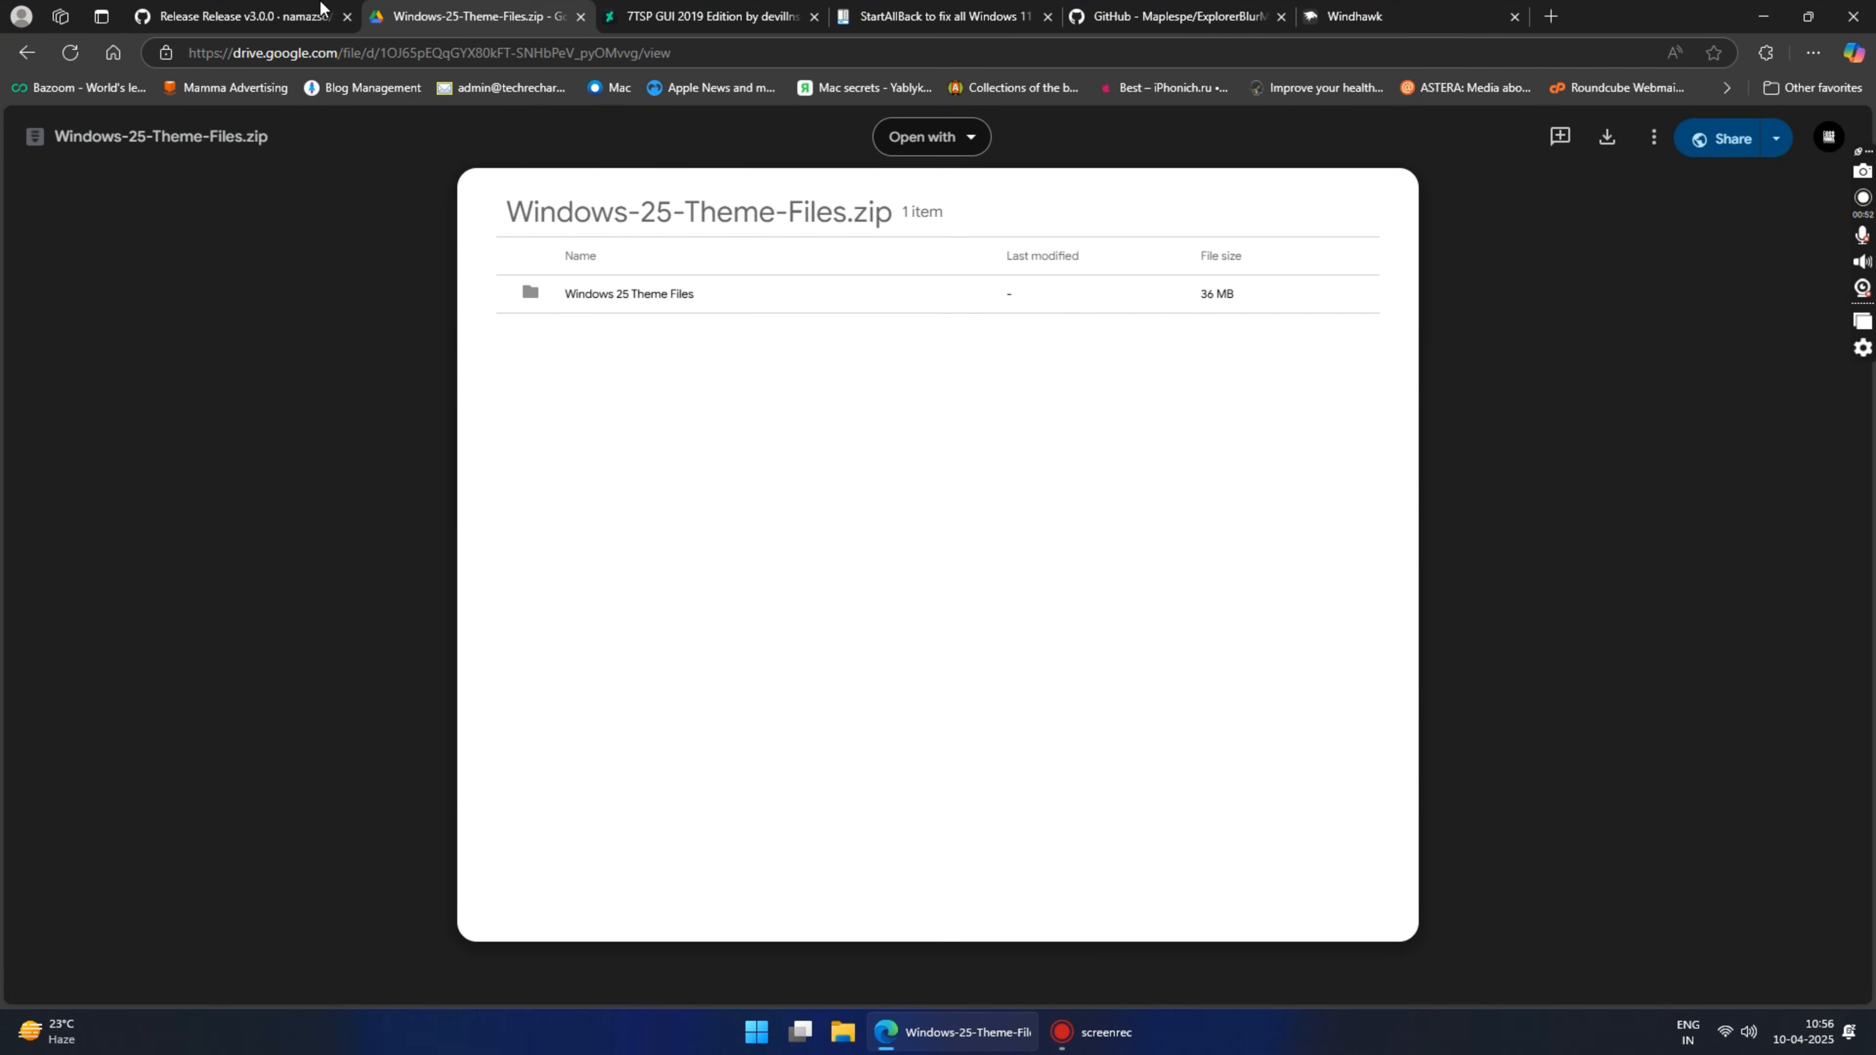
left_click(322, 9)
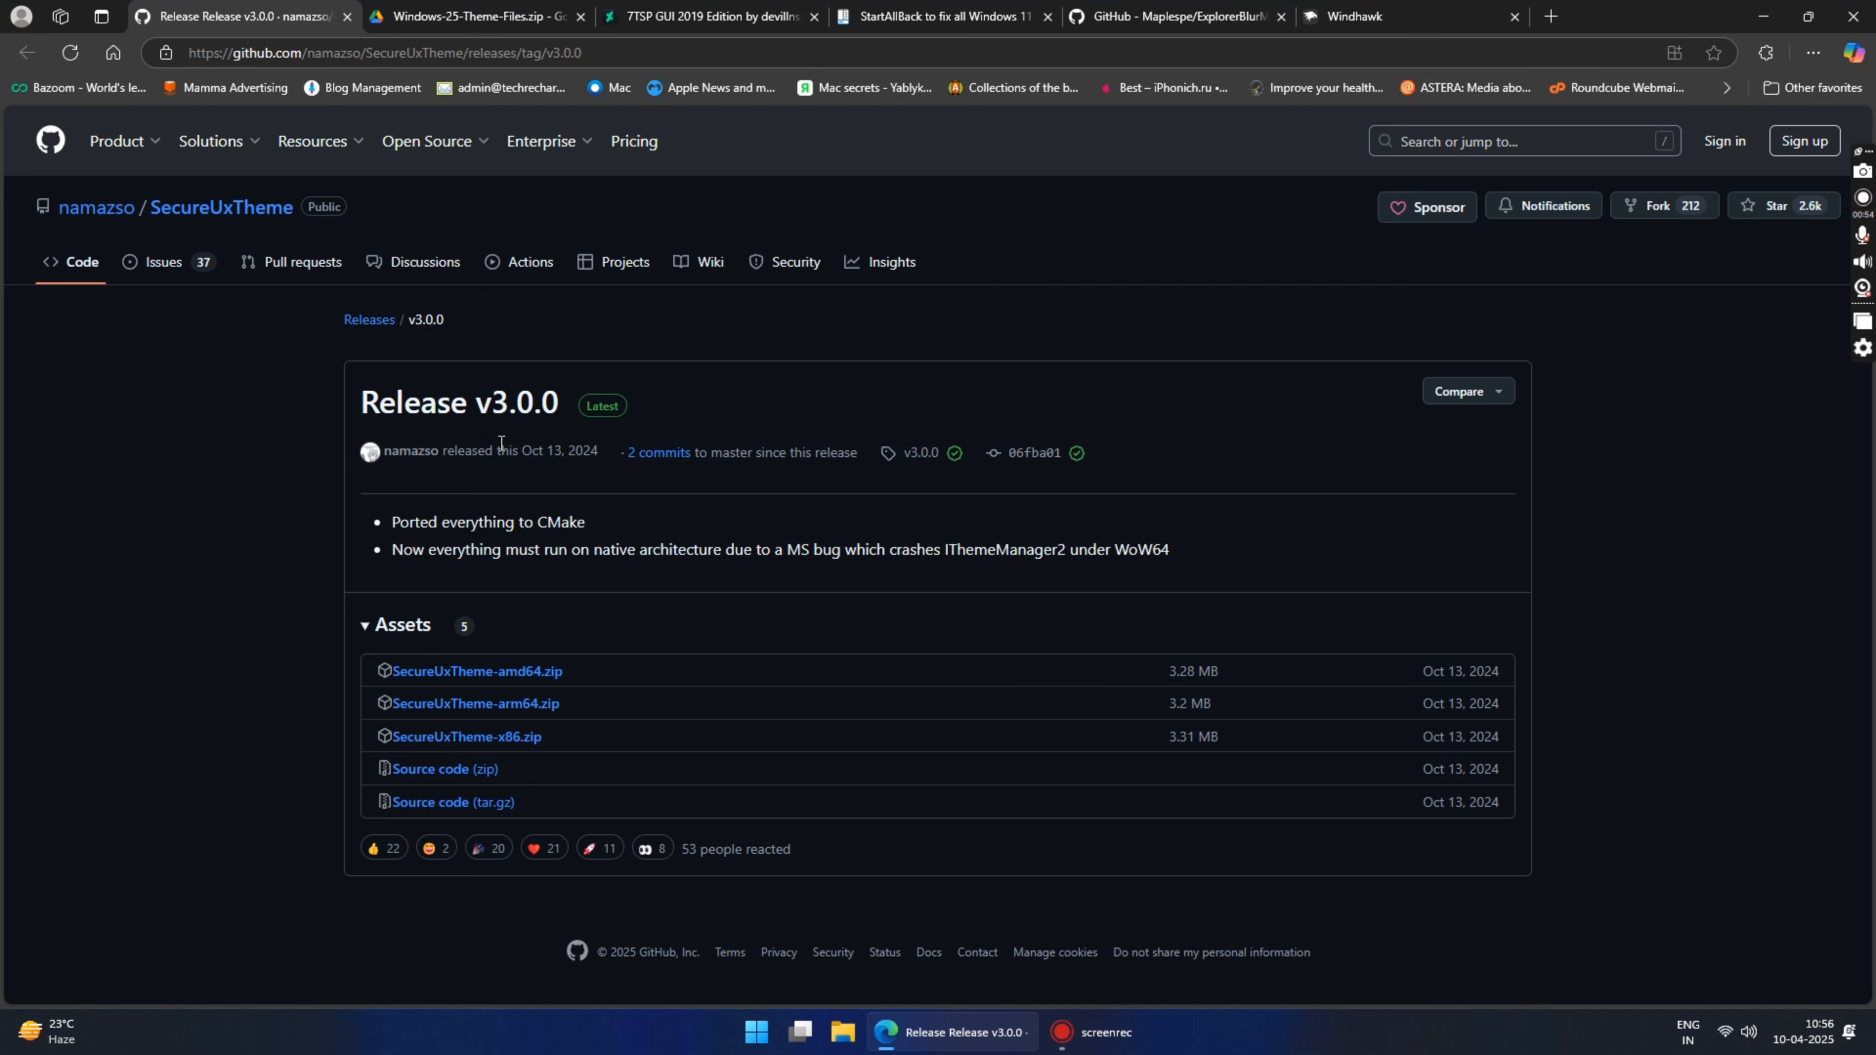
left_click(473, 16)
left_click(709, 16)
left_click(938, 16)
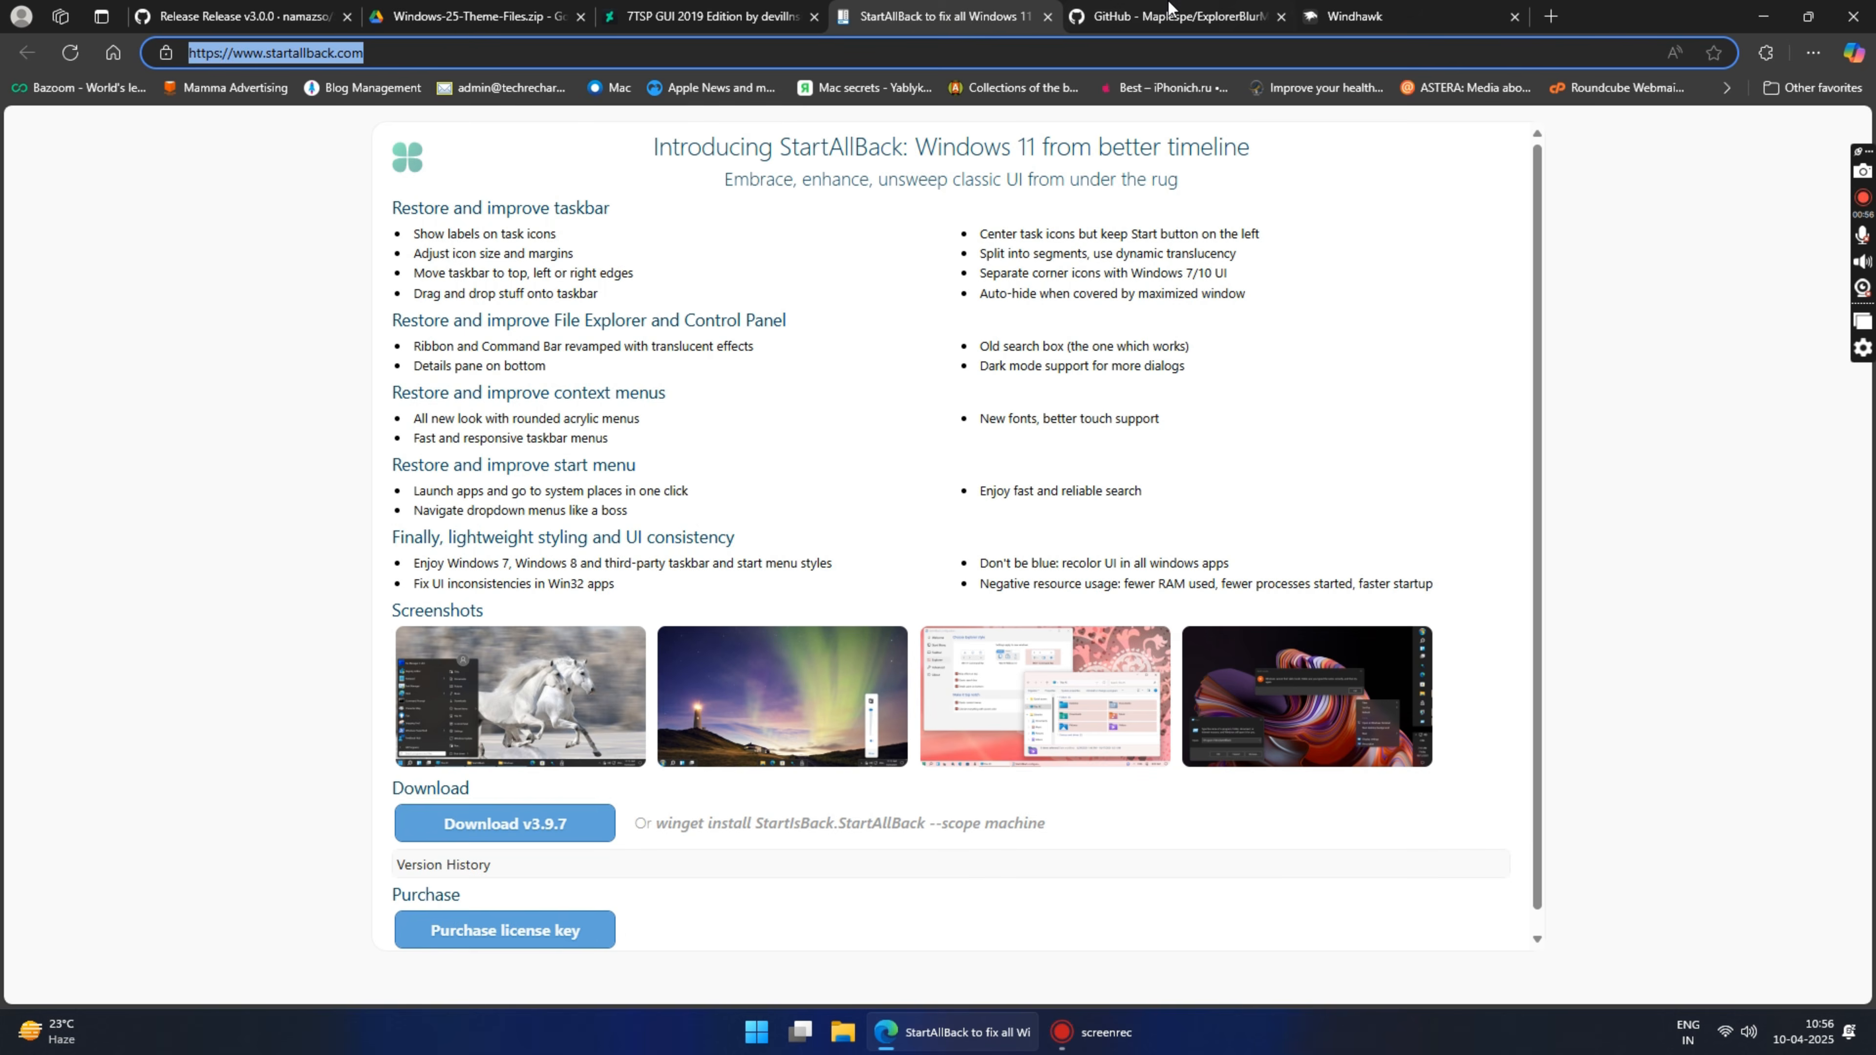
left_click(1175, 16)
left_click(1353, 14)
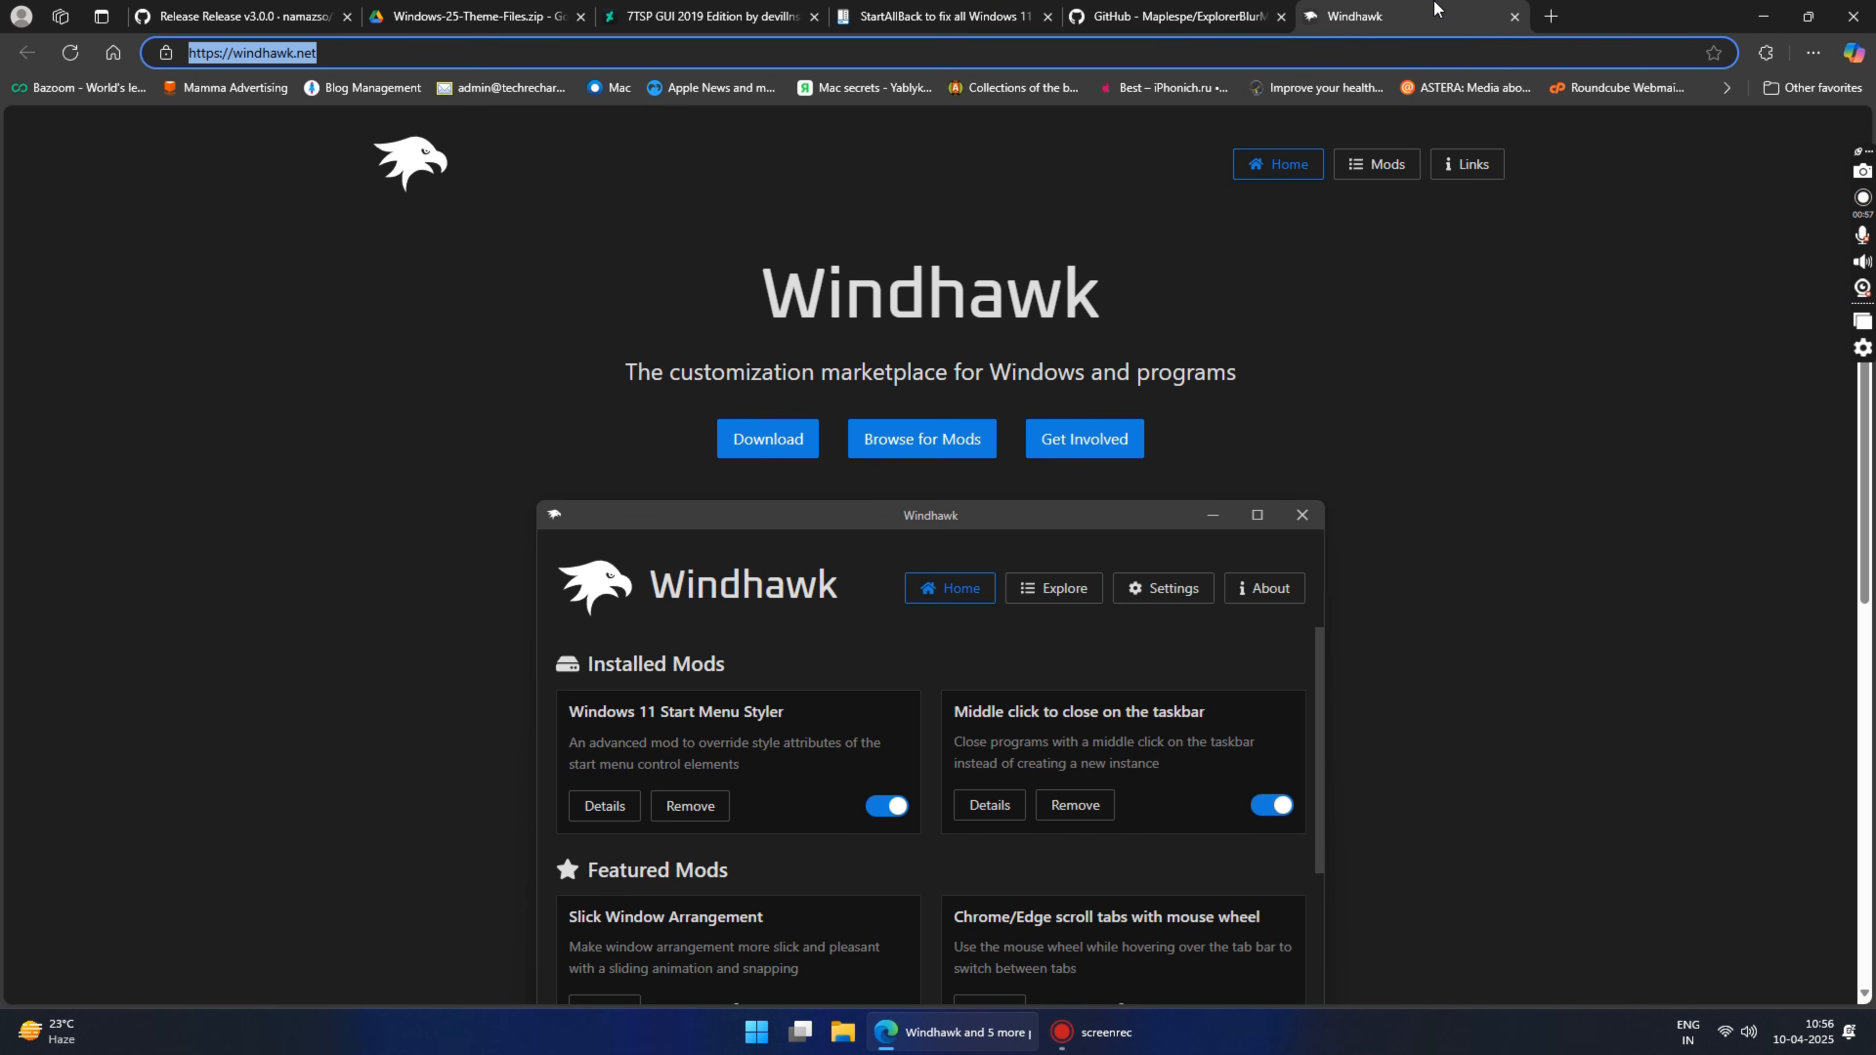
Step: Download SecureUxTheme-amd64.zip from the GitHub v3.0.0 release and save it to the Desktop
left_click(310, 8)
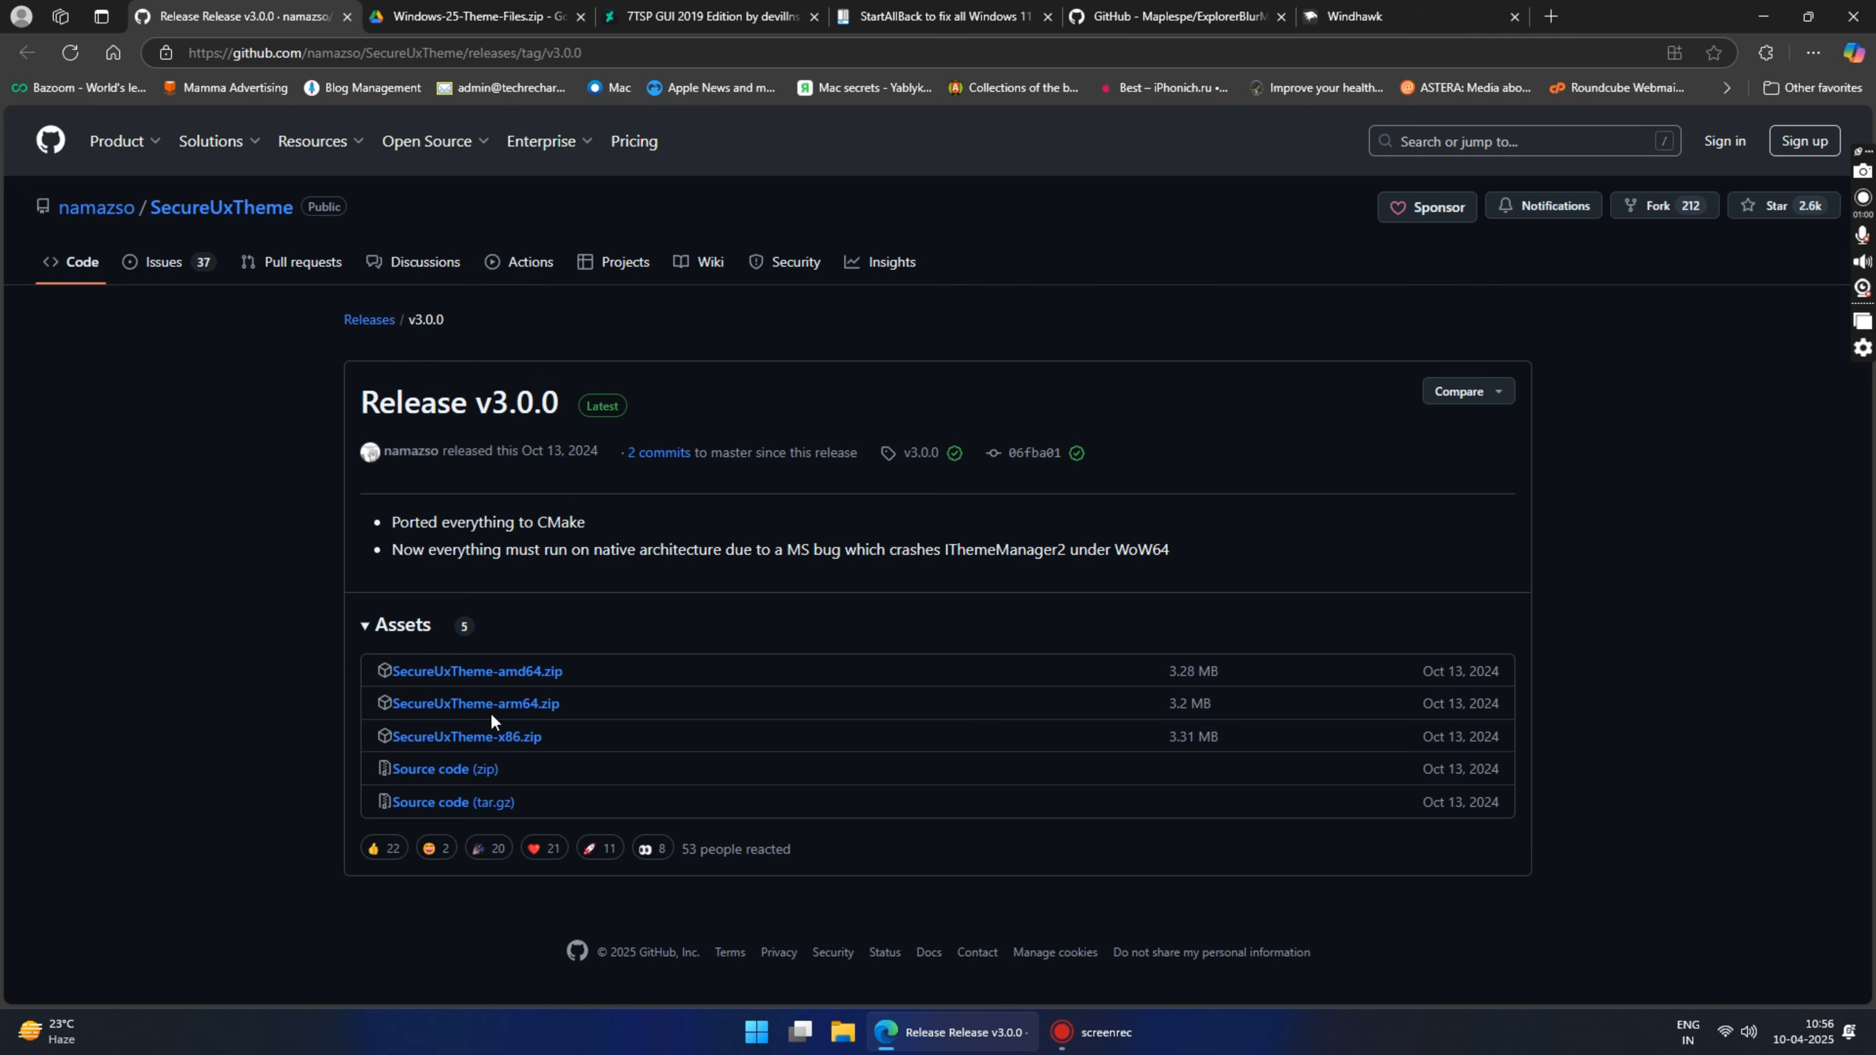
left_click(527, 685)
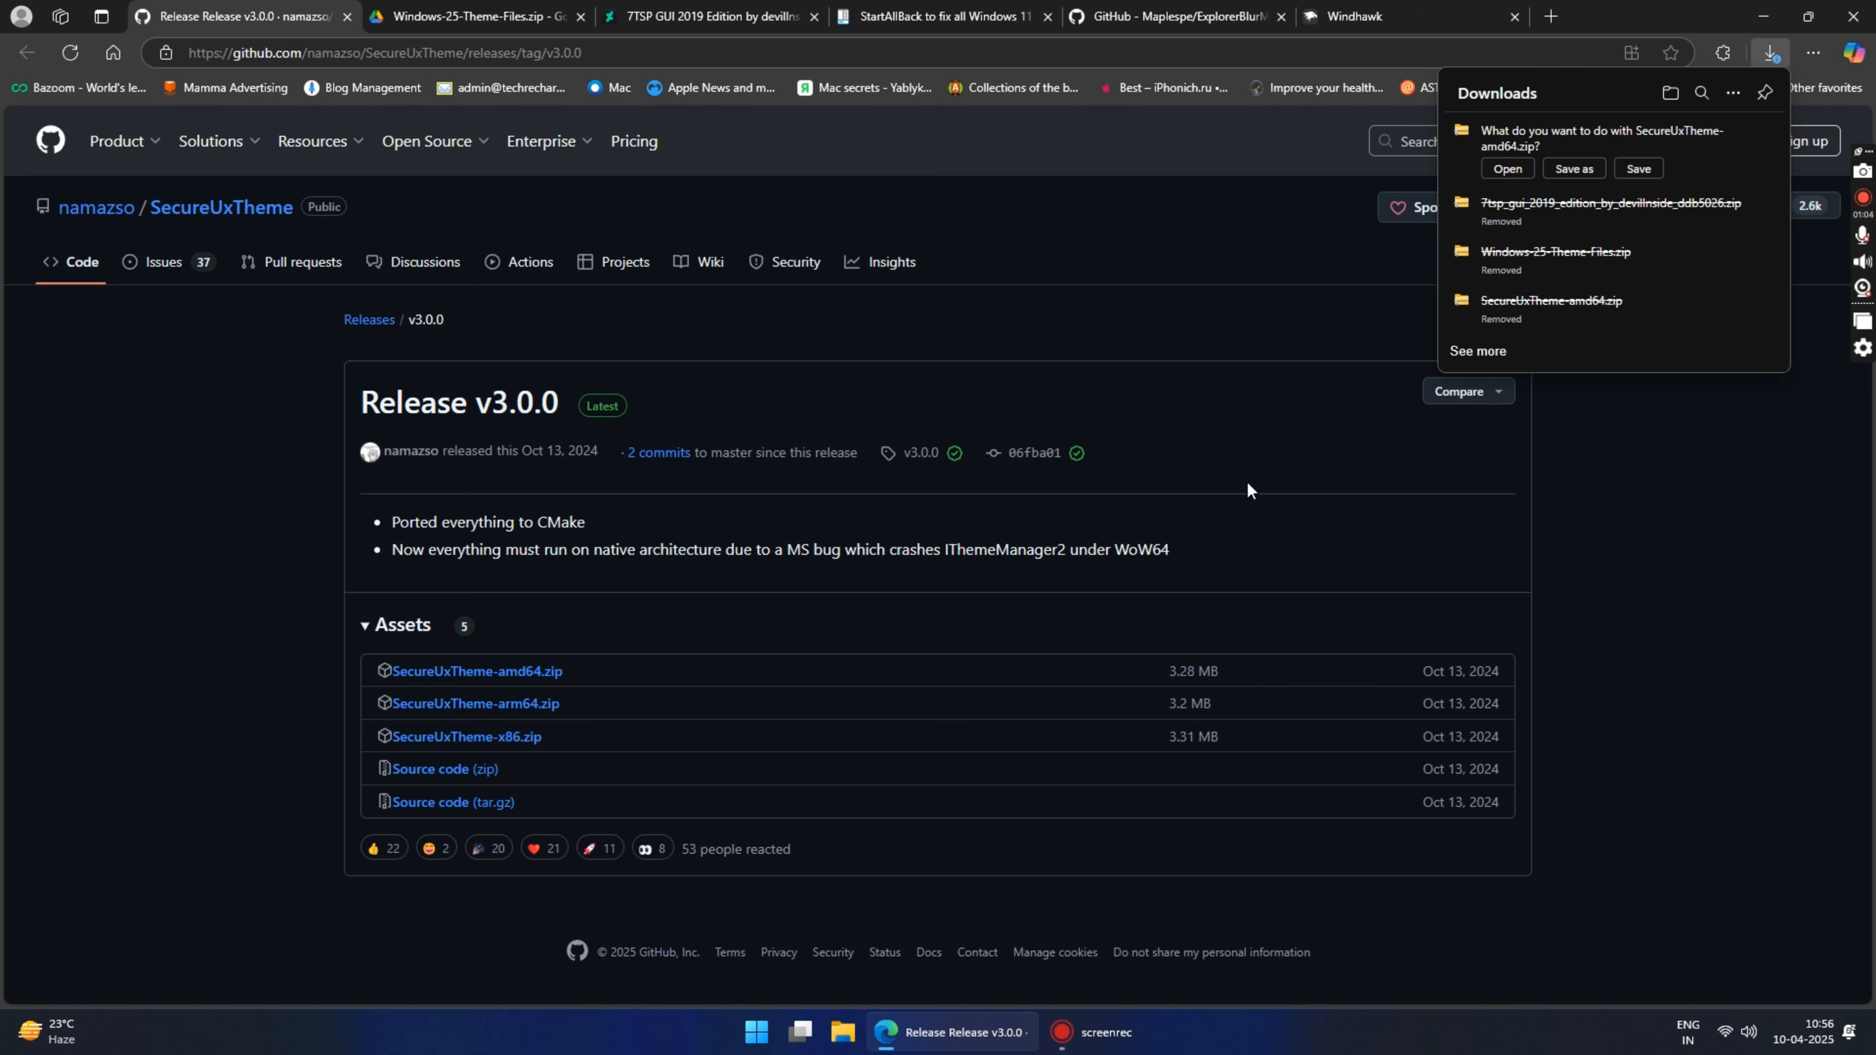
left_click(1575, 169)
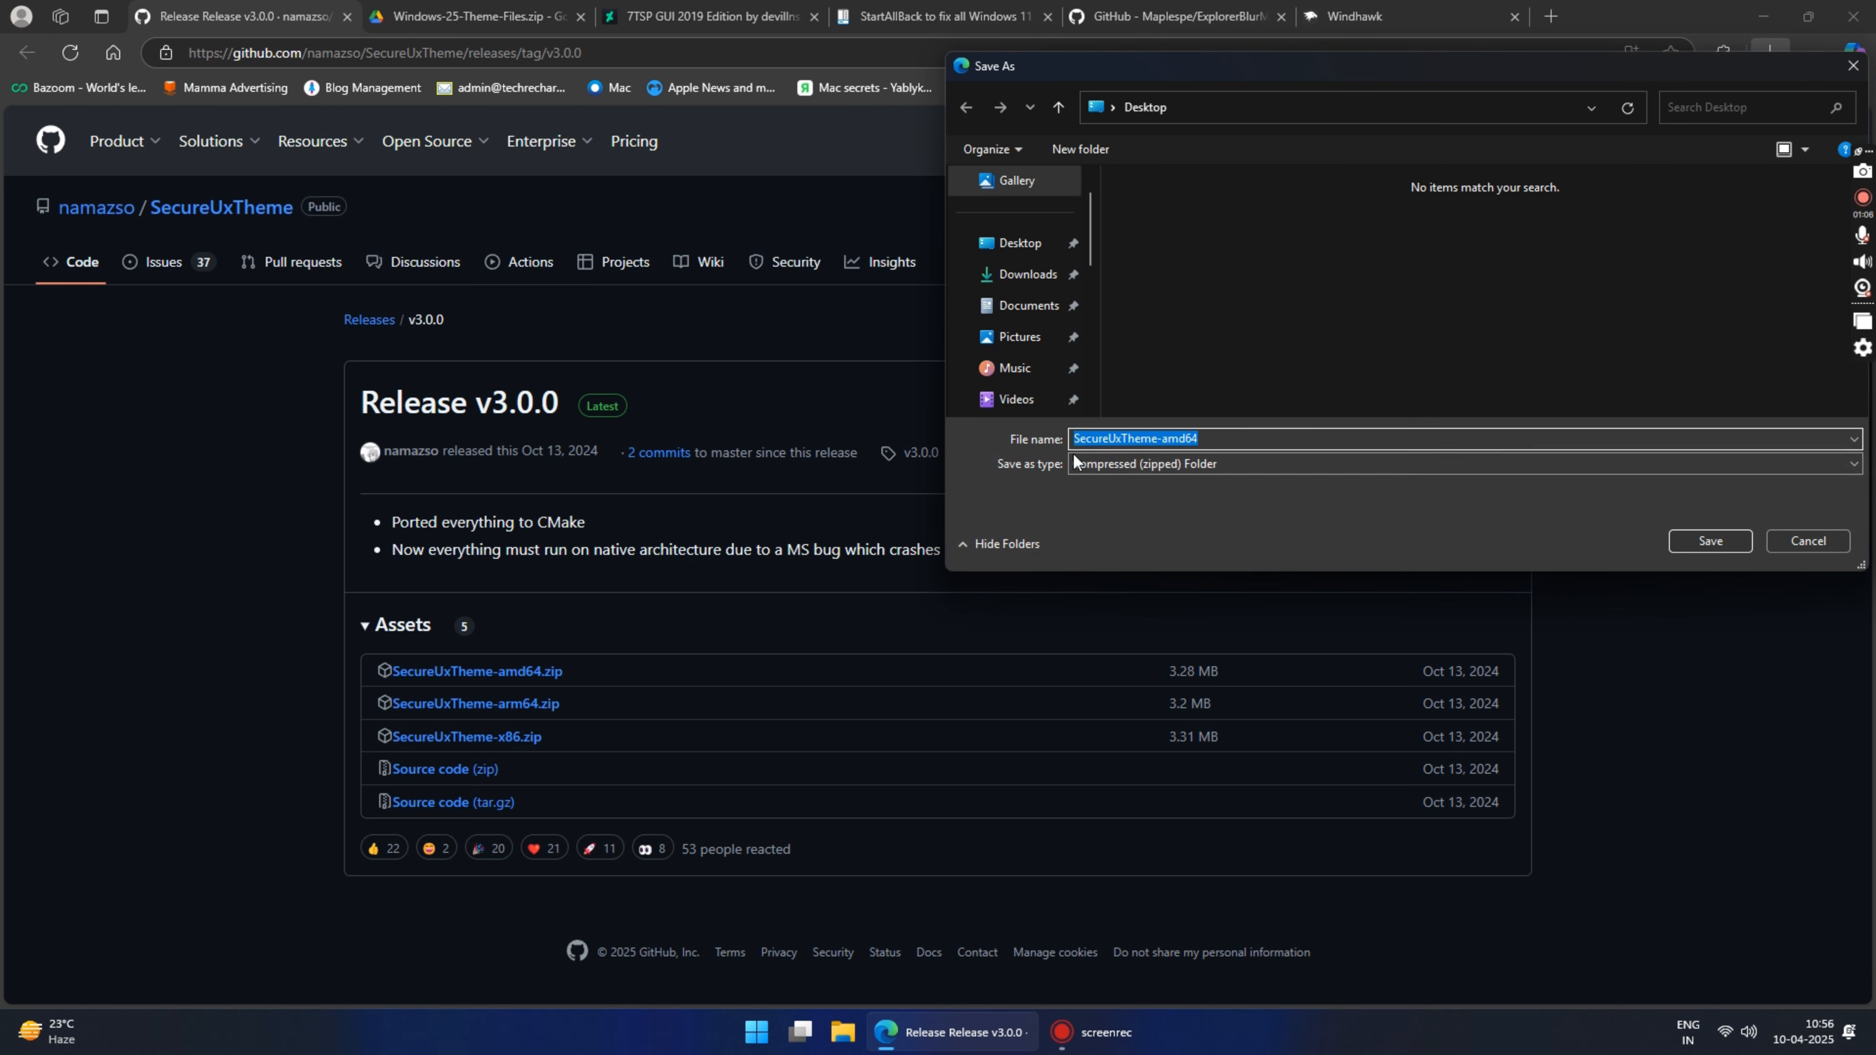
left_click(1704, 543)
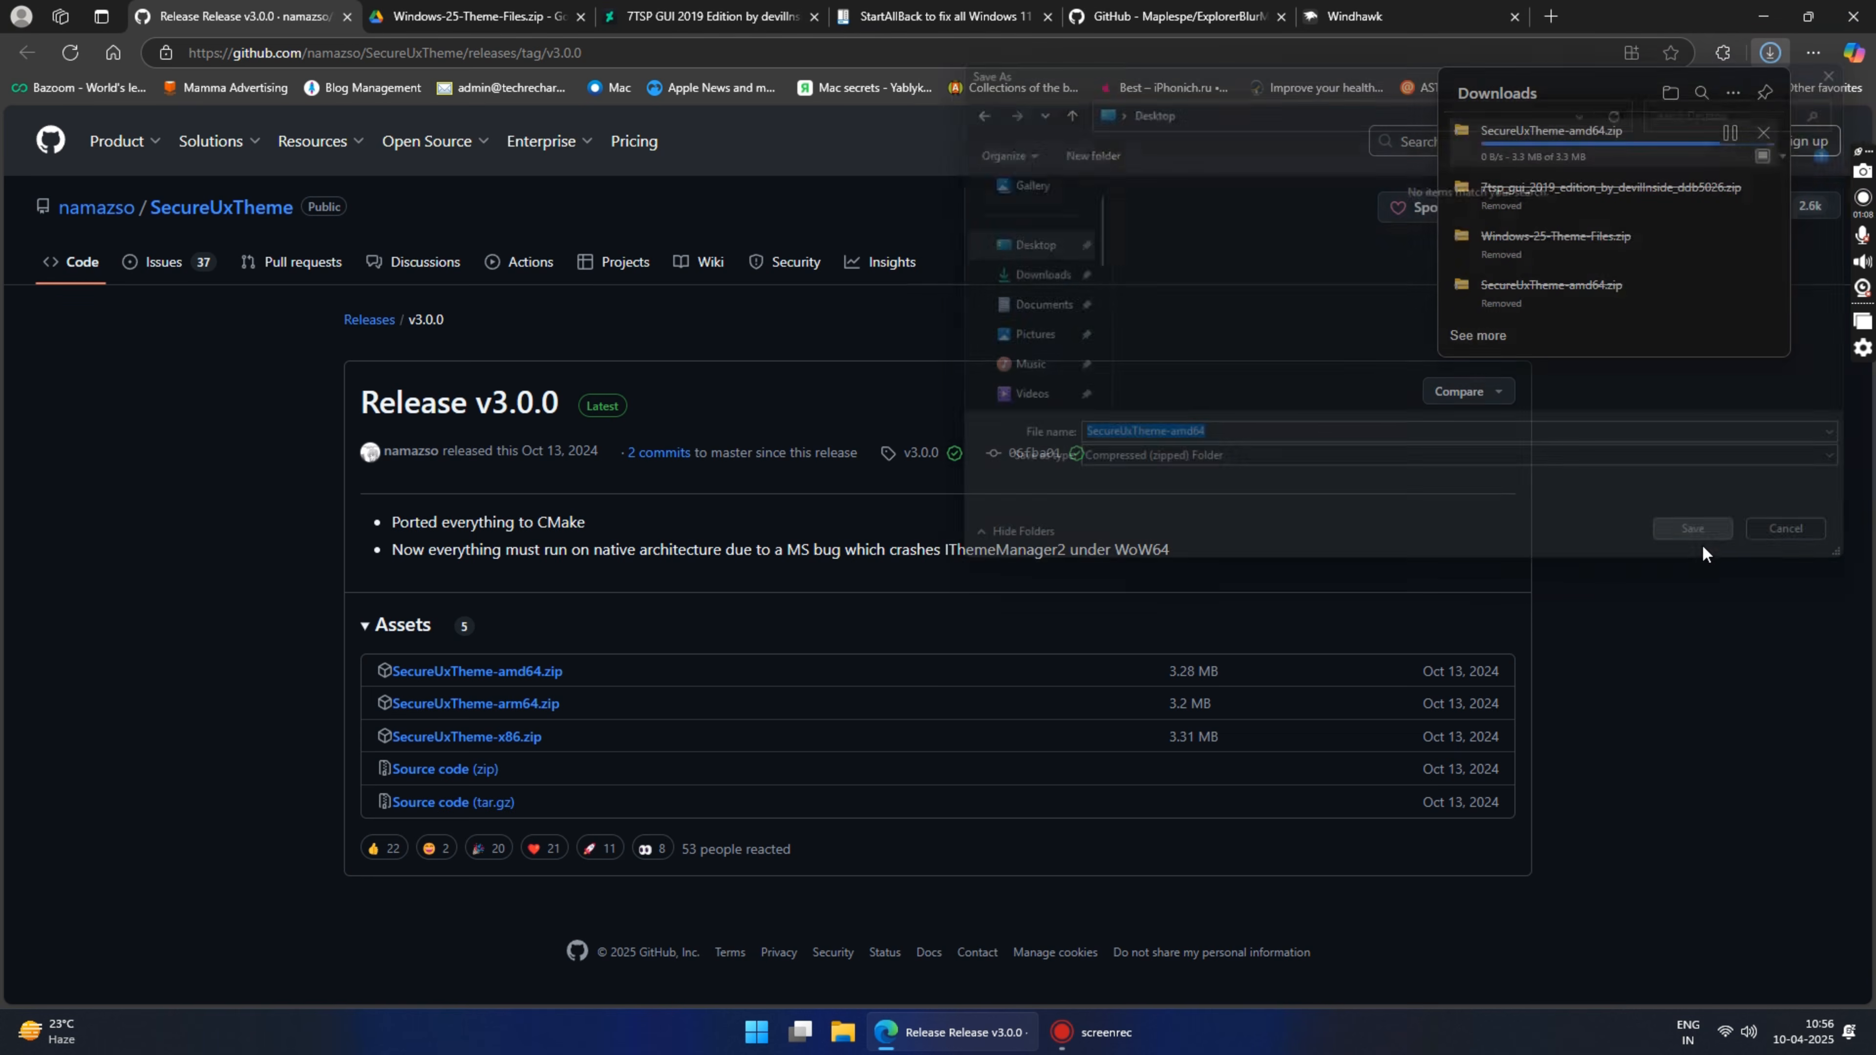
Step: Download Windows-25-Theme-Files.zip from Google Drive without a virus scan and save it to the Desktop
left_click(436, 15)
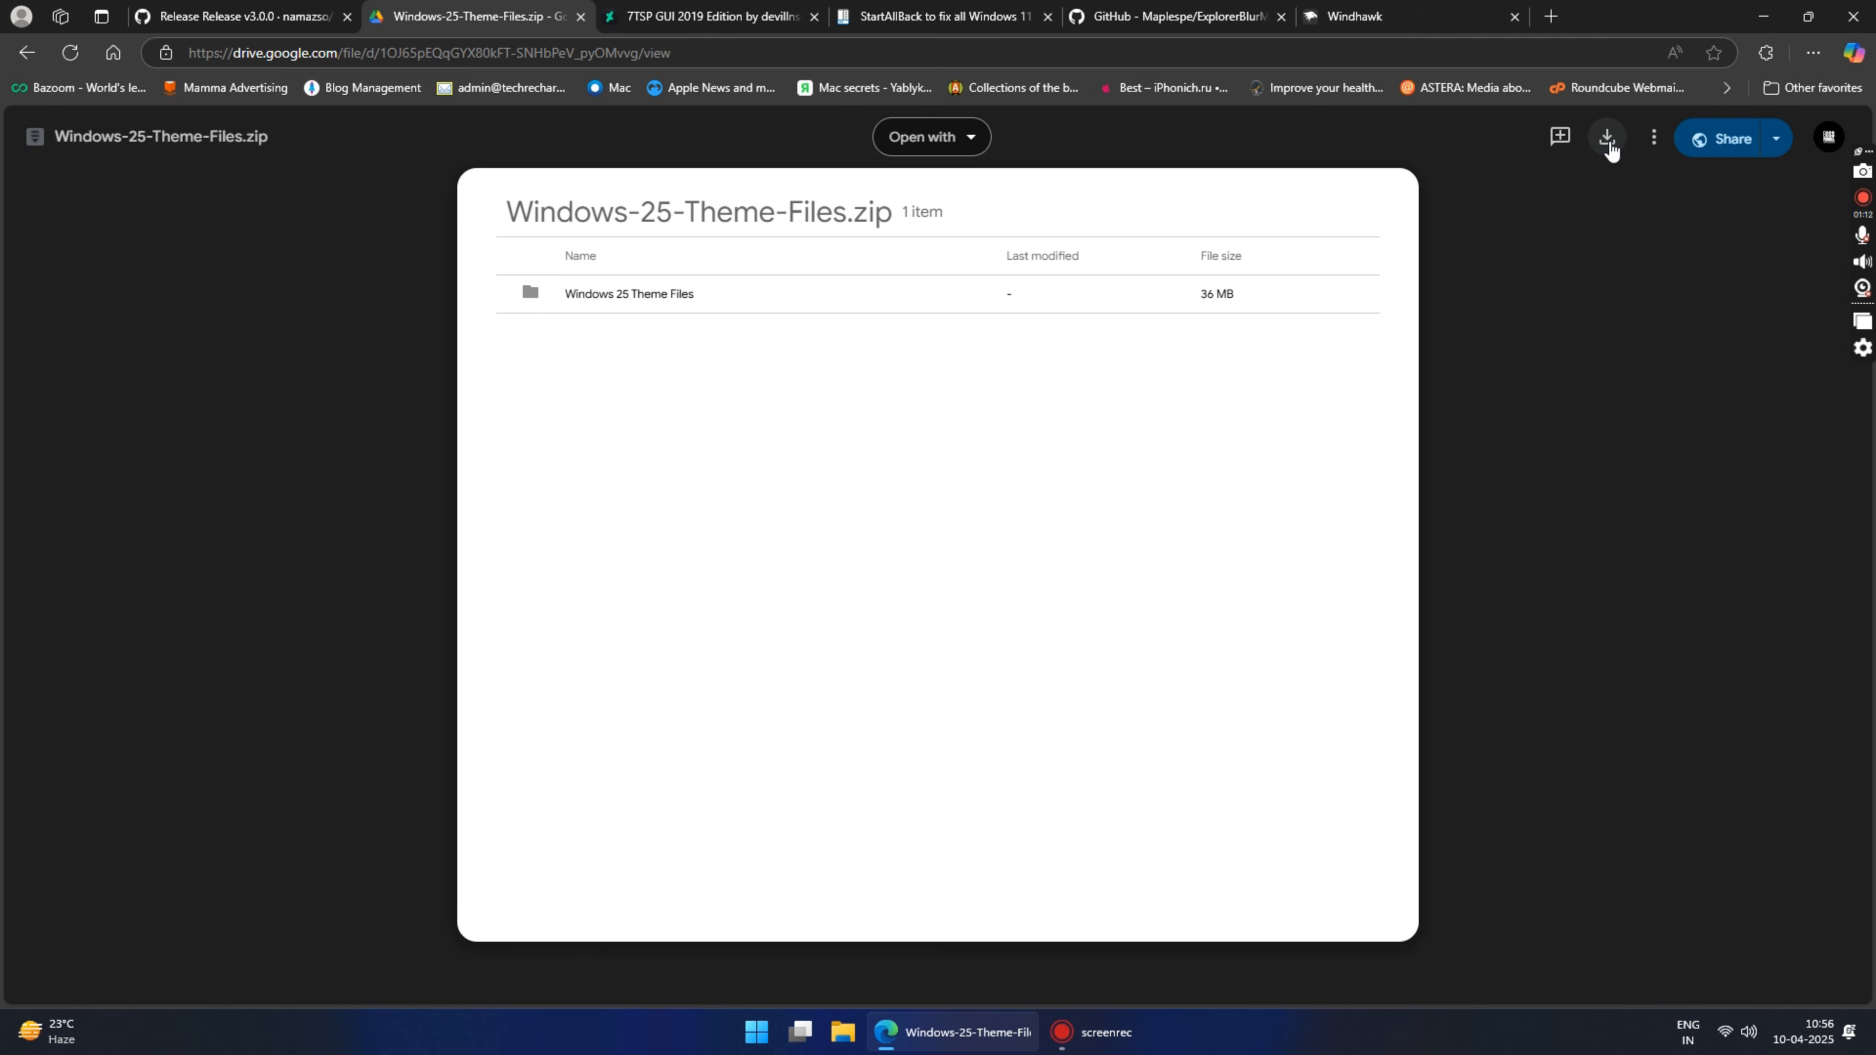
left_click(1610, 140)
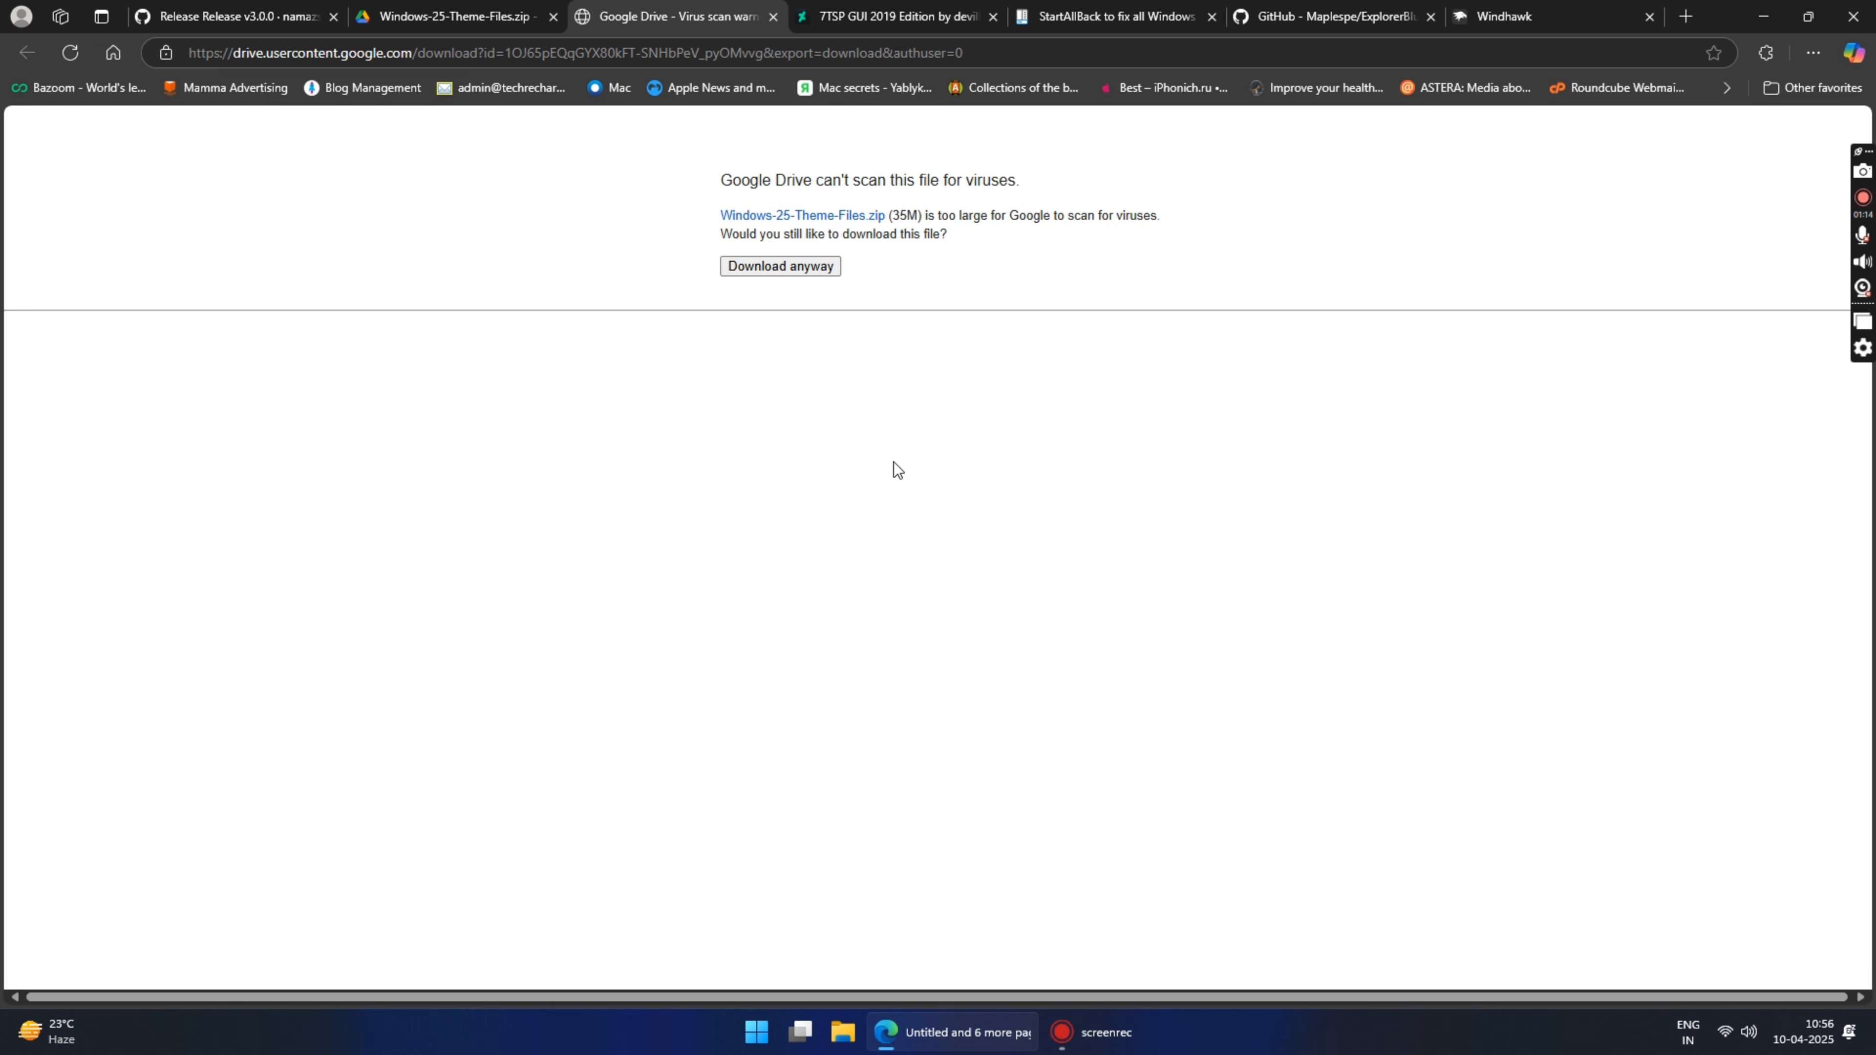
left_click(794, 267)
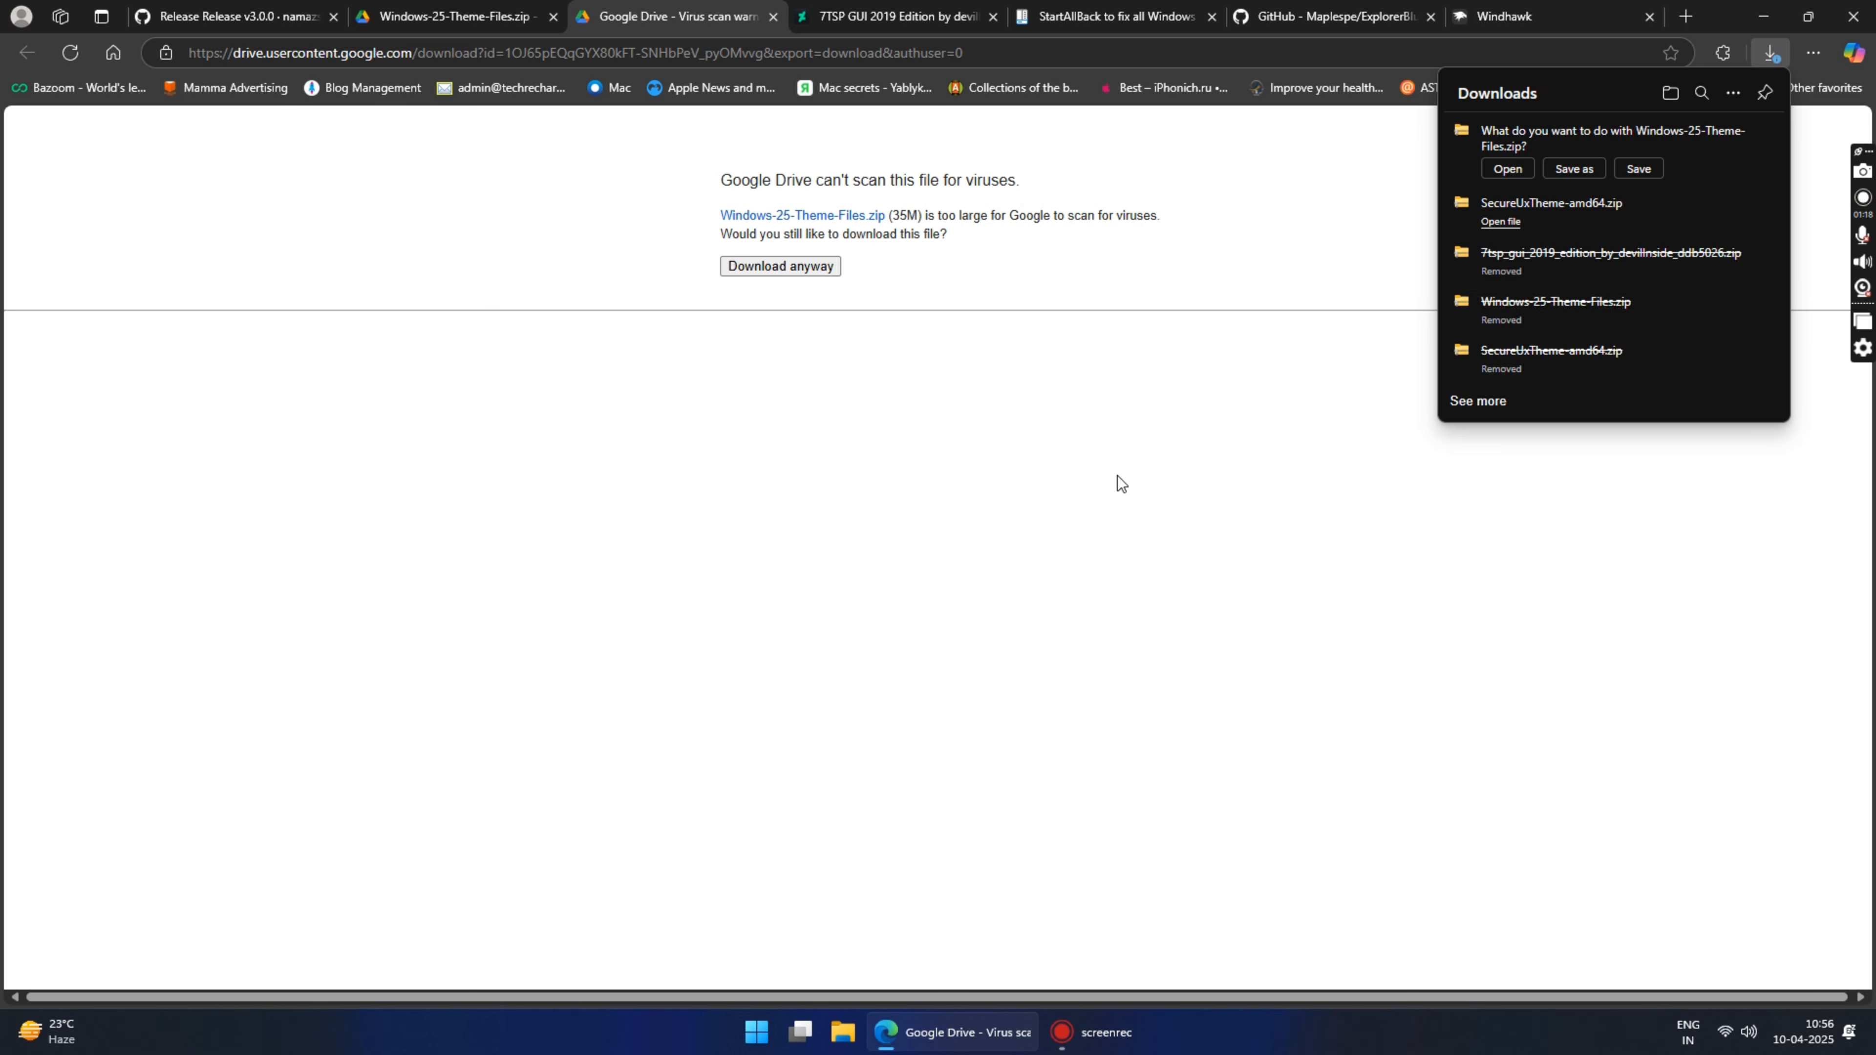
left_click(1575, 168)
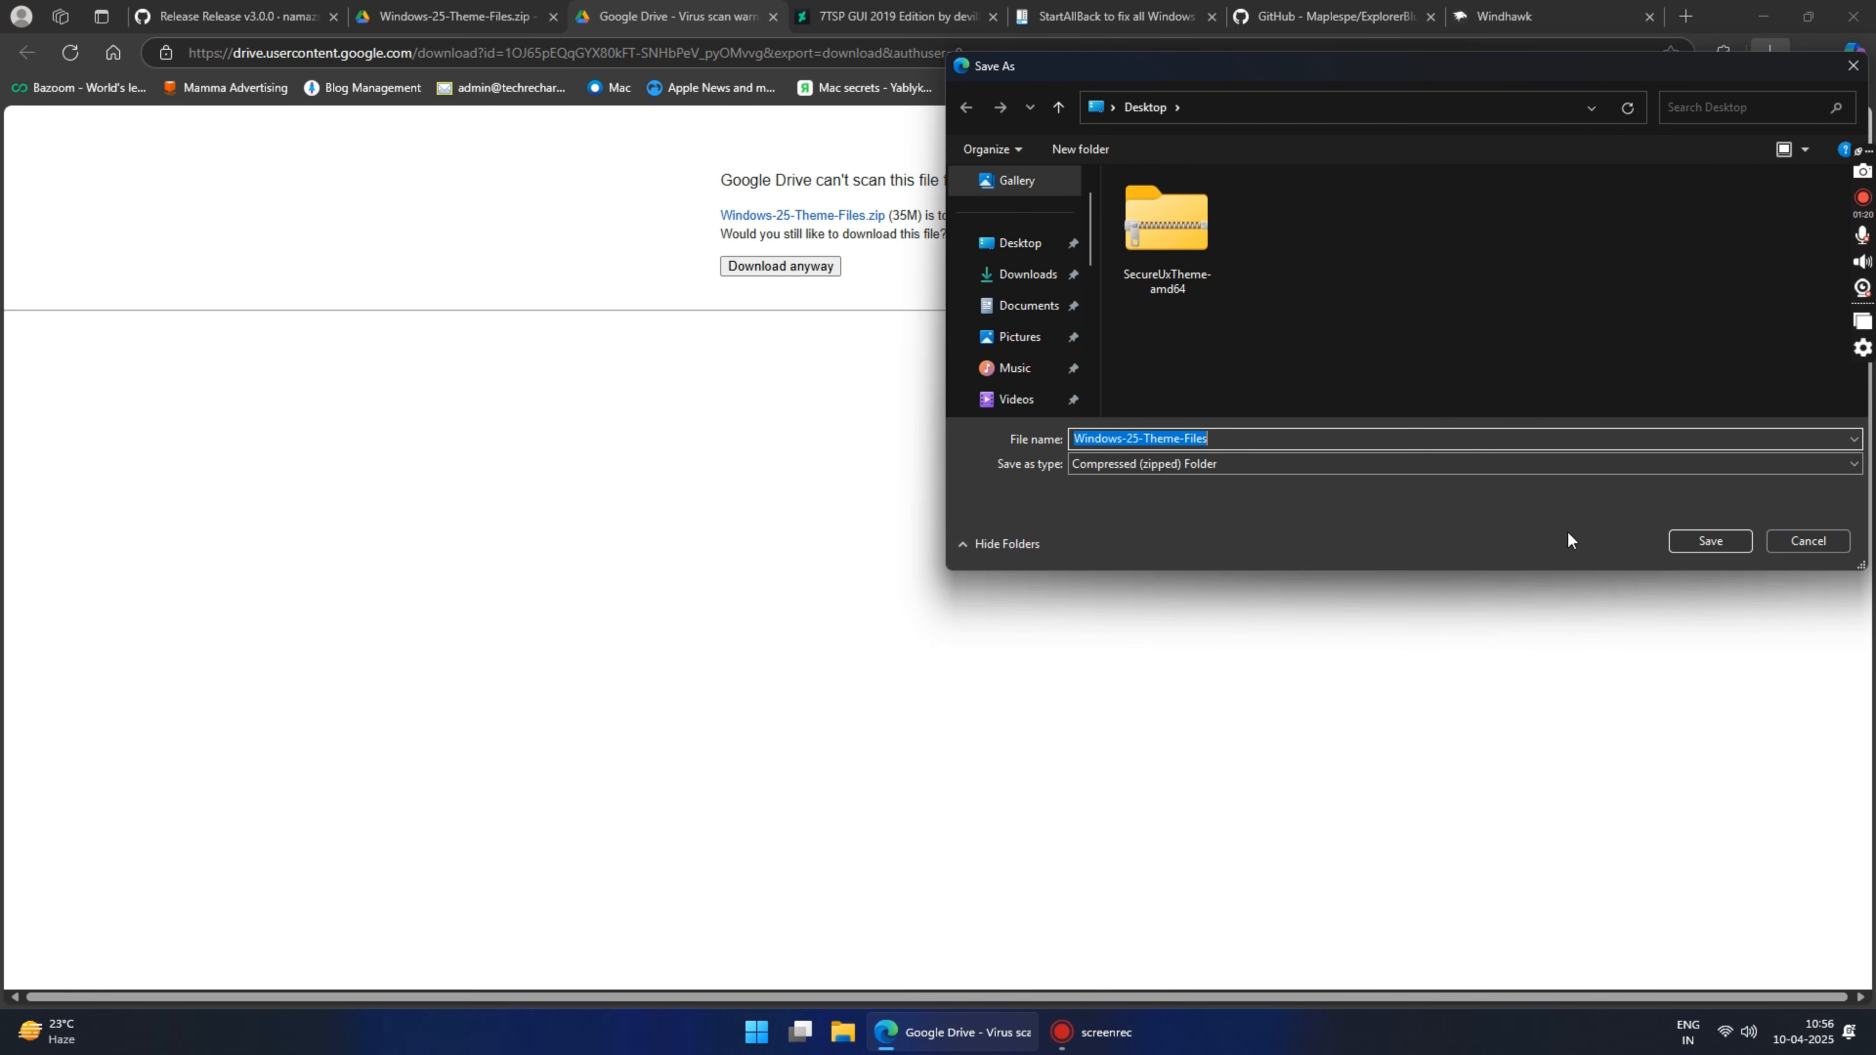
left_click(1711, 541)
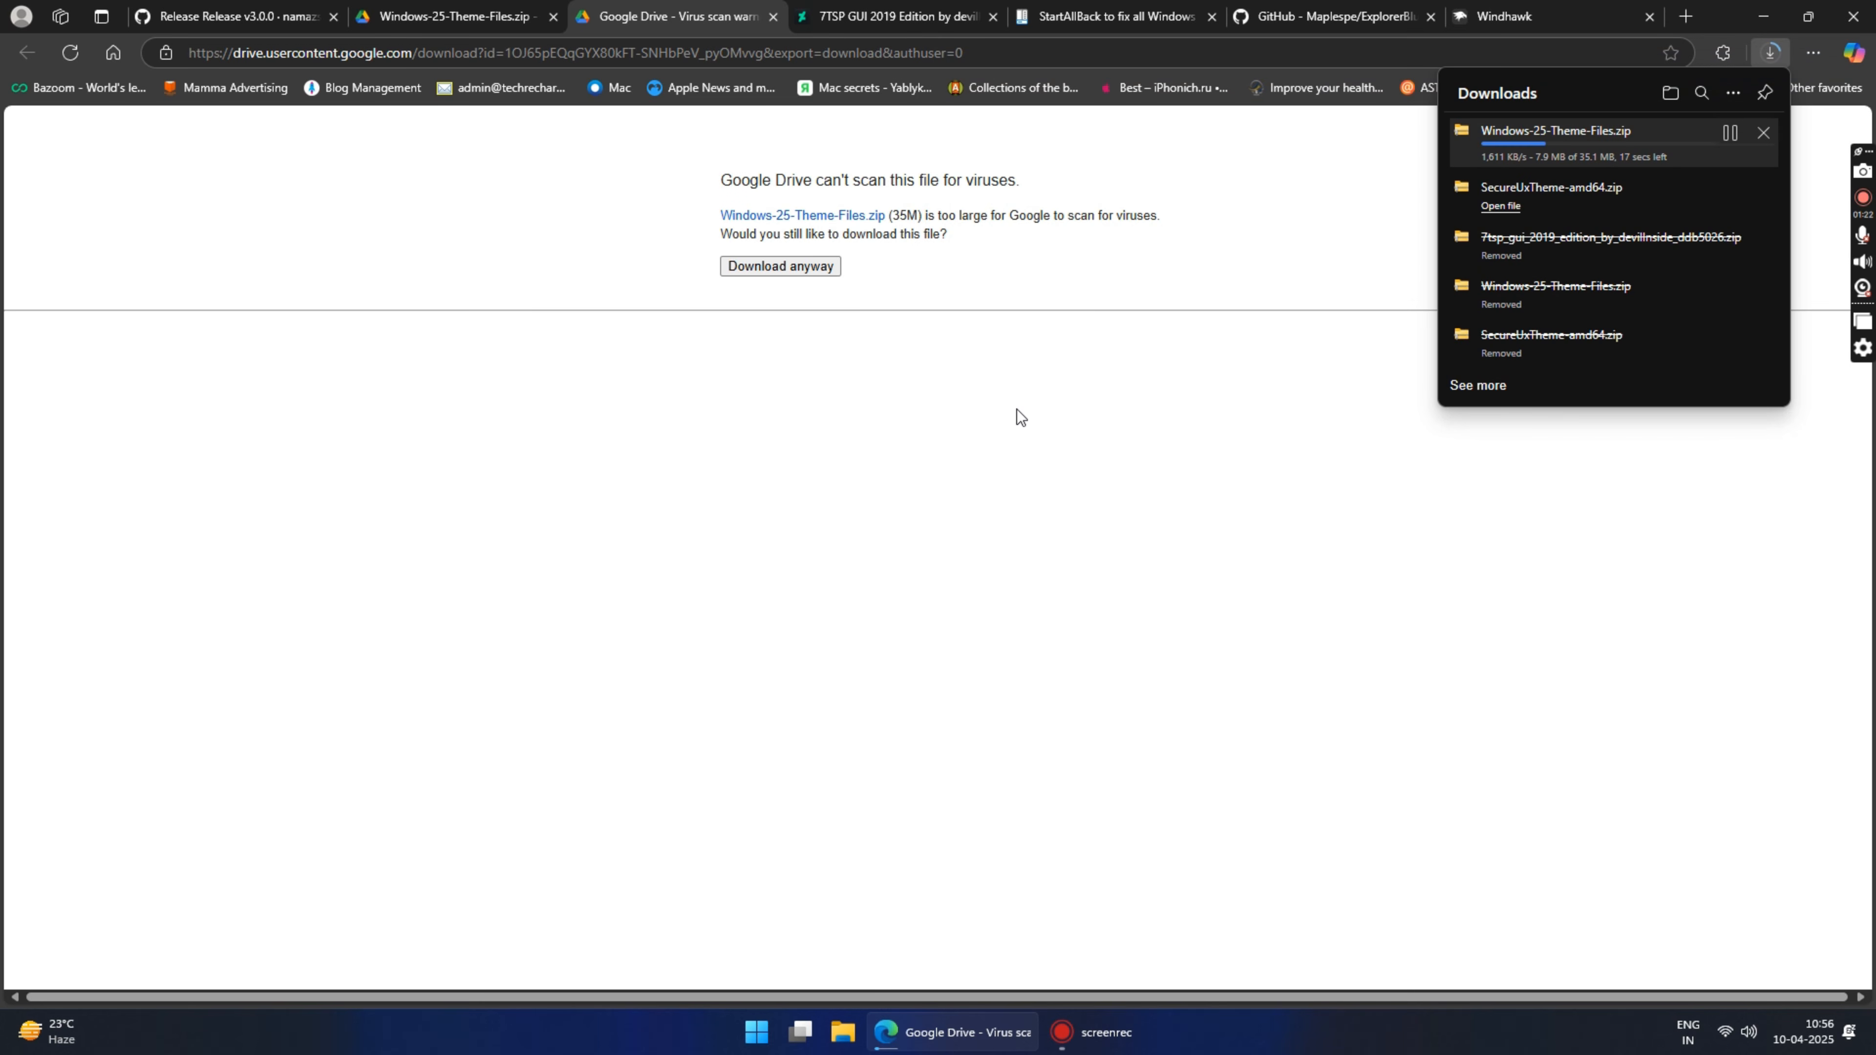
Step: Download the 7TSP GUI 2019 Edition zip from its DeviantArt page and save it to the Desktop
left_click(887, 16)
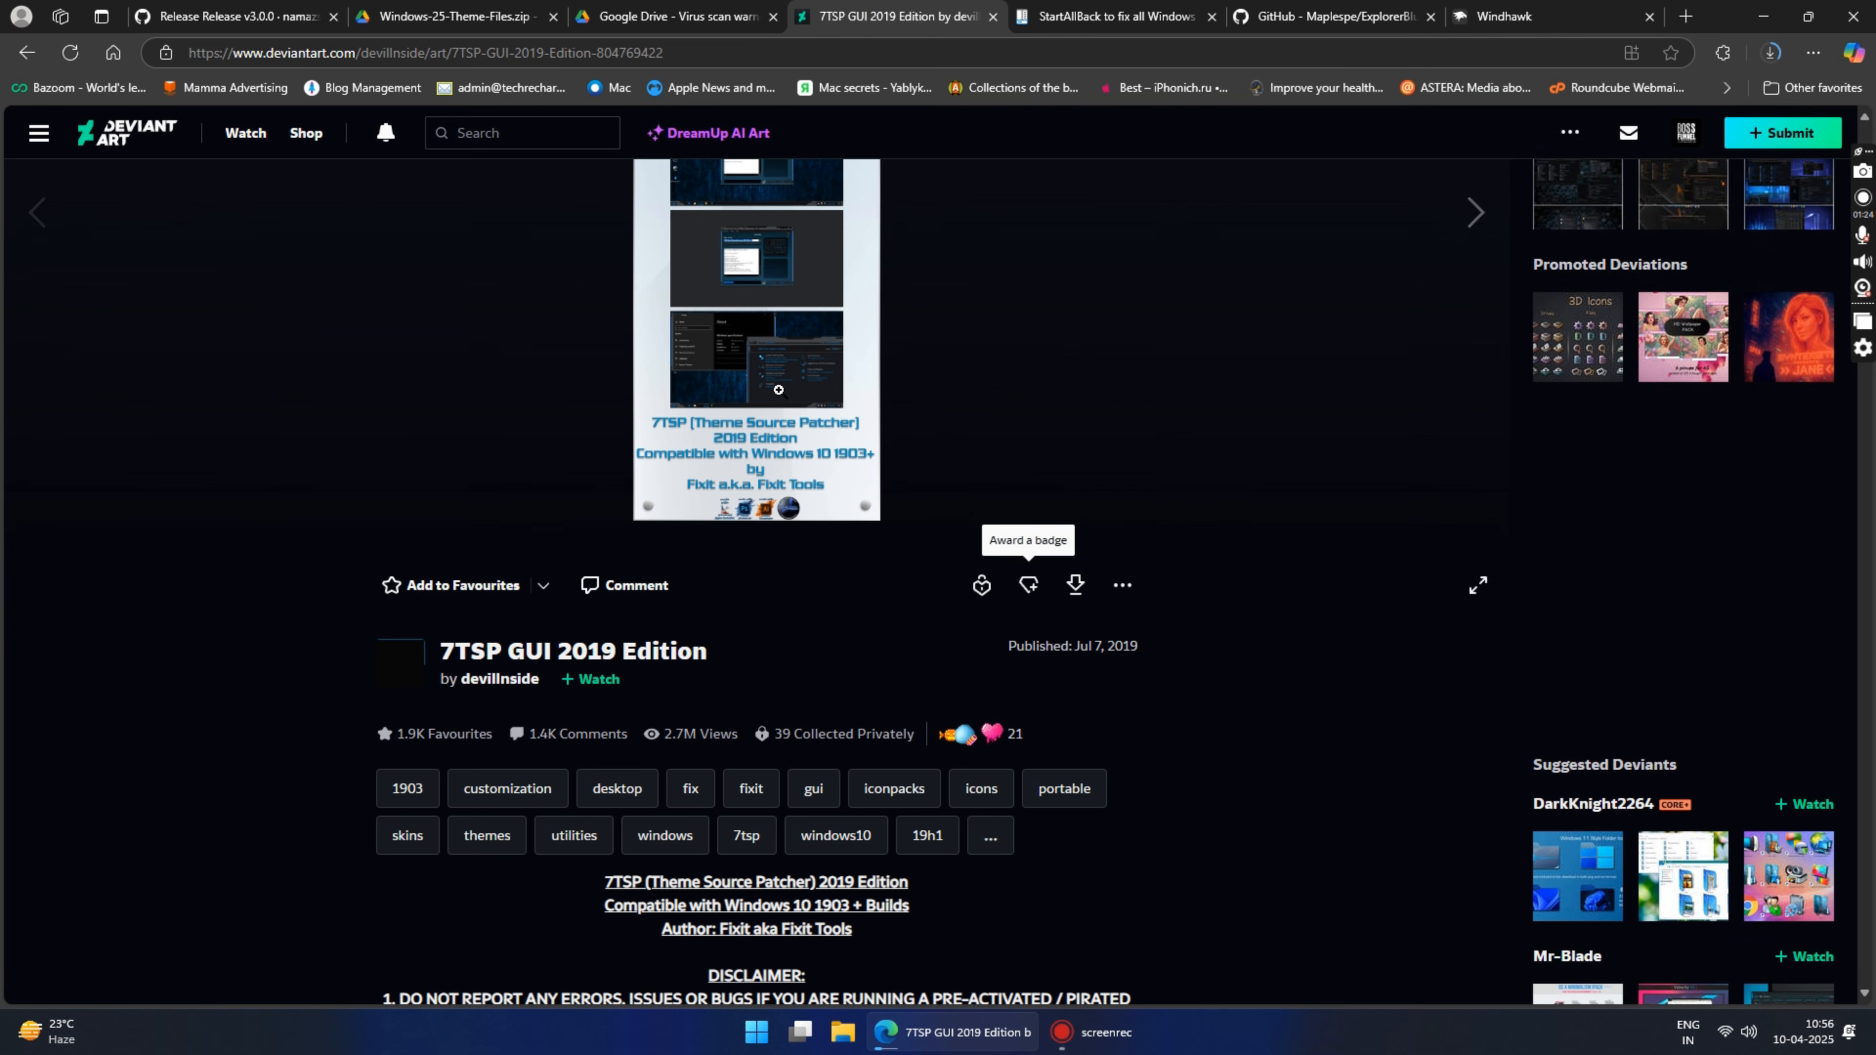
scroll(790, 313, "up", 1)
scroll(789, 313, "down", 3)
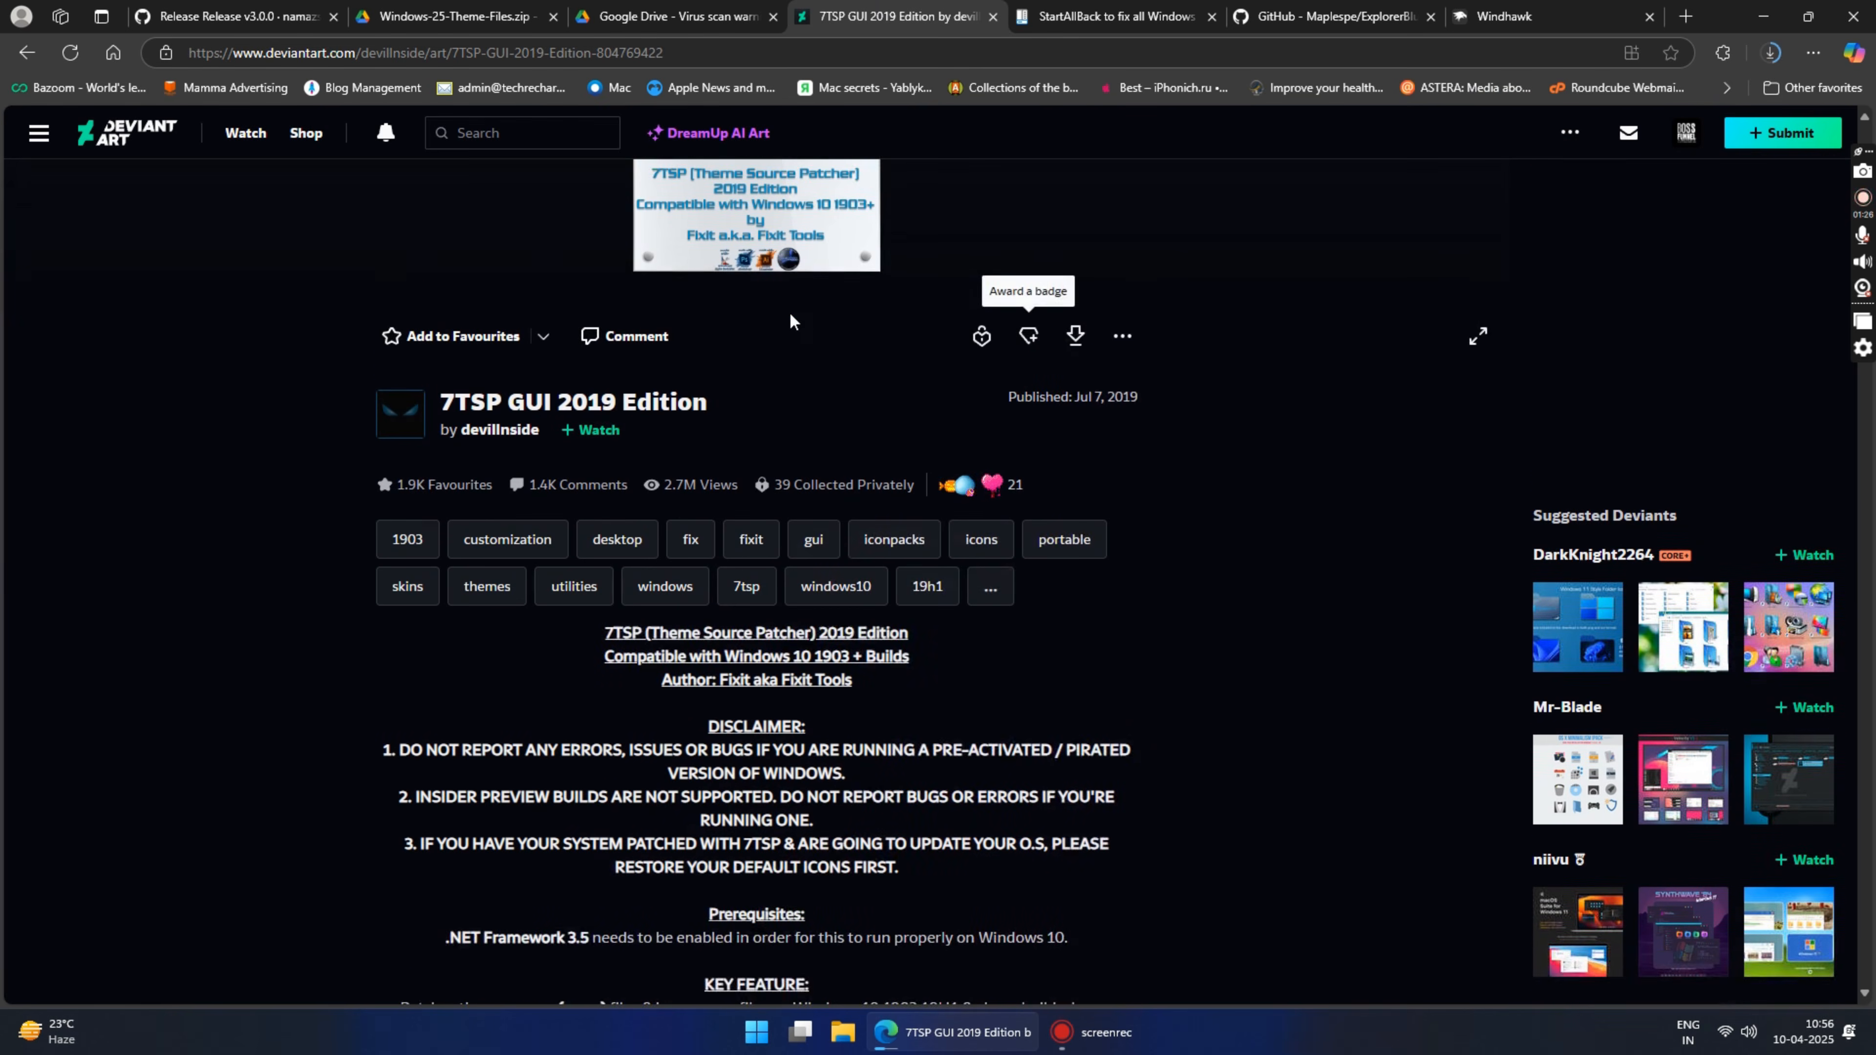
scroll(1239, 368, "up", 3)
left_click(1075, 585)
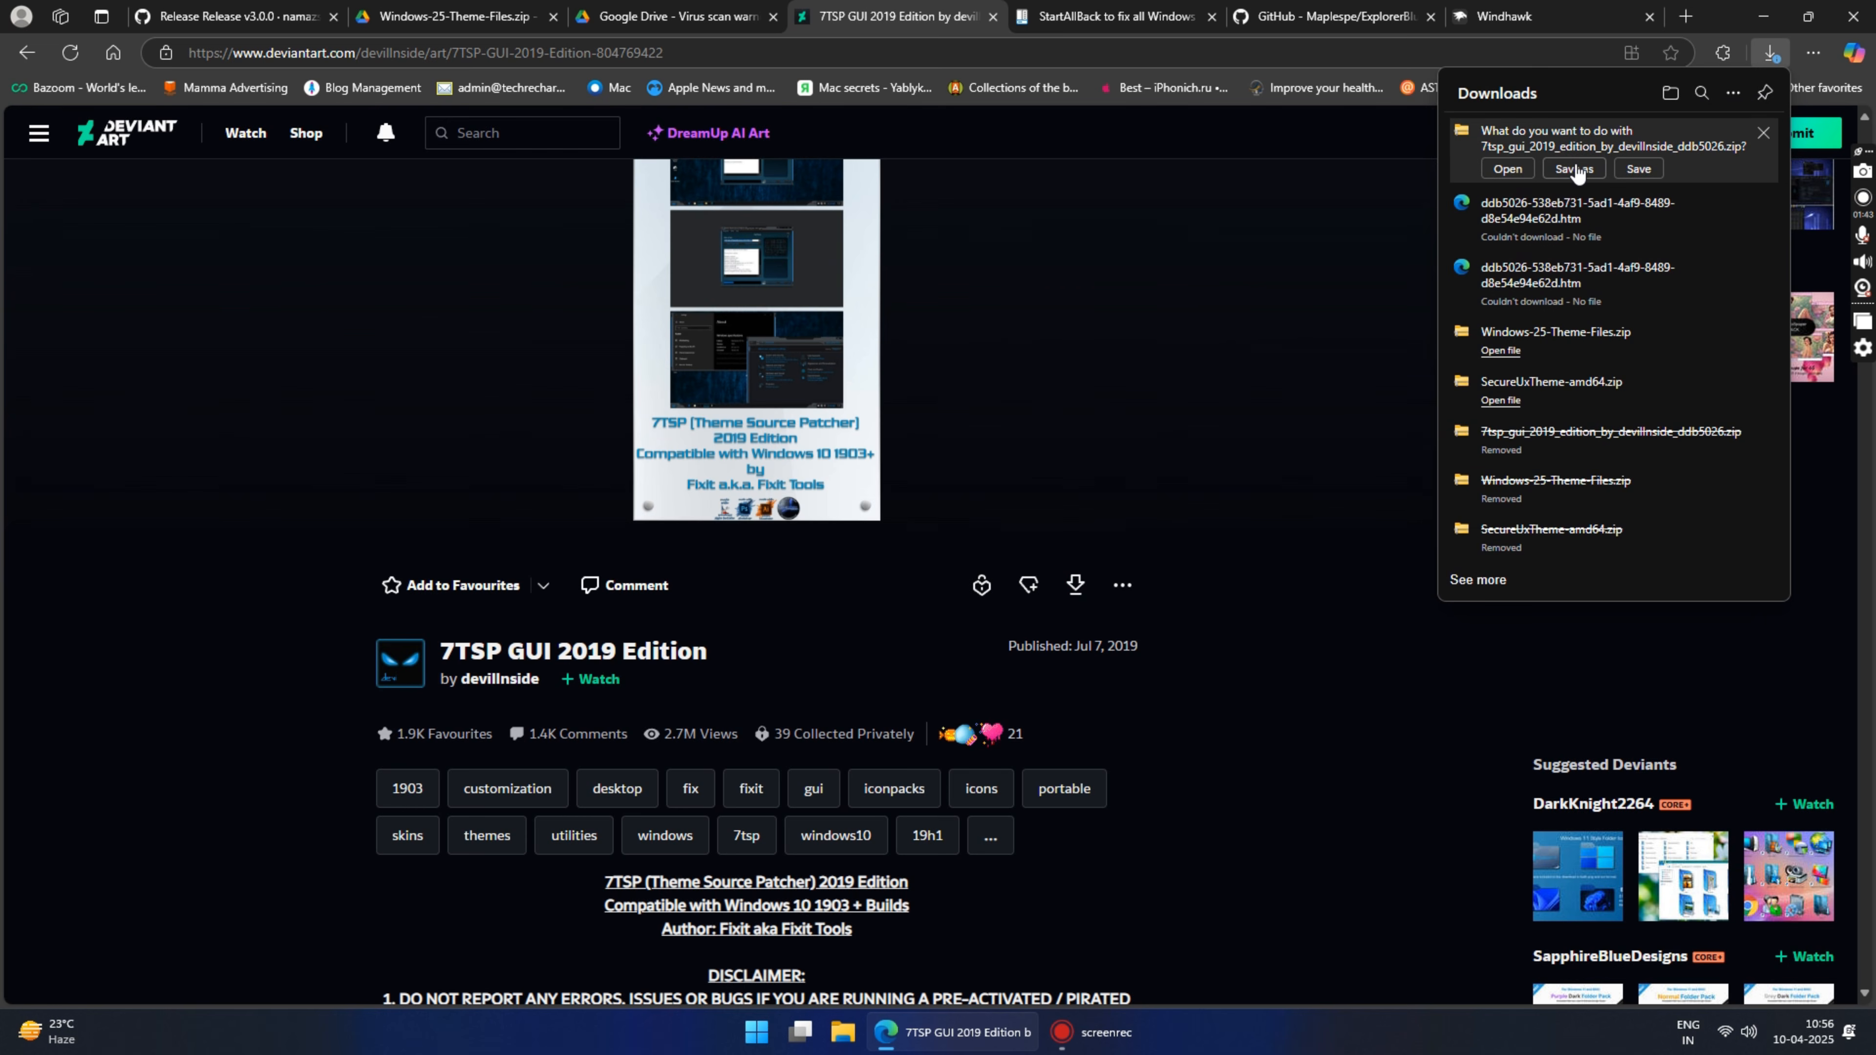
left_click(1574, 169)
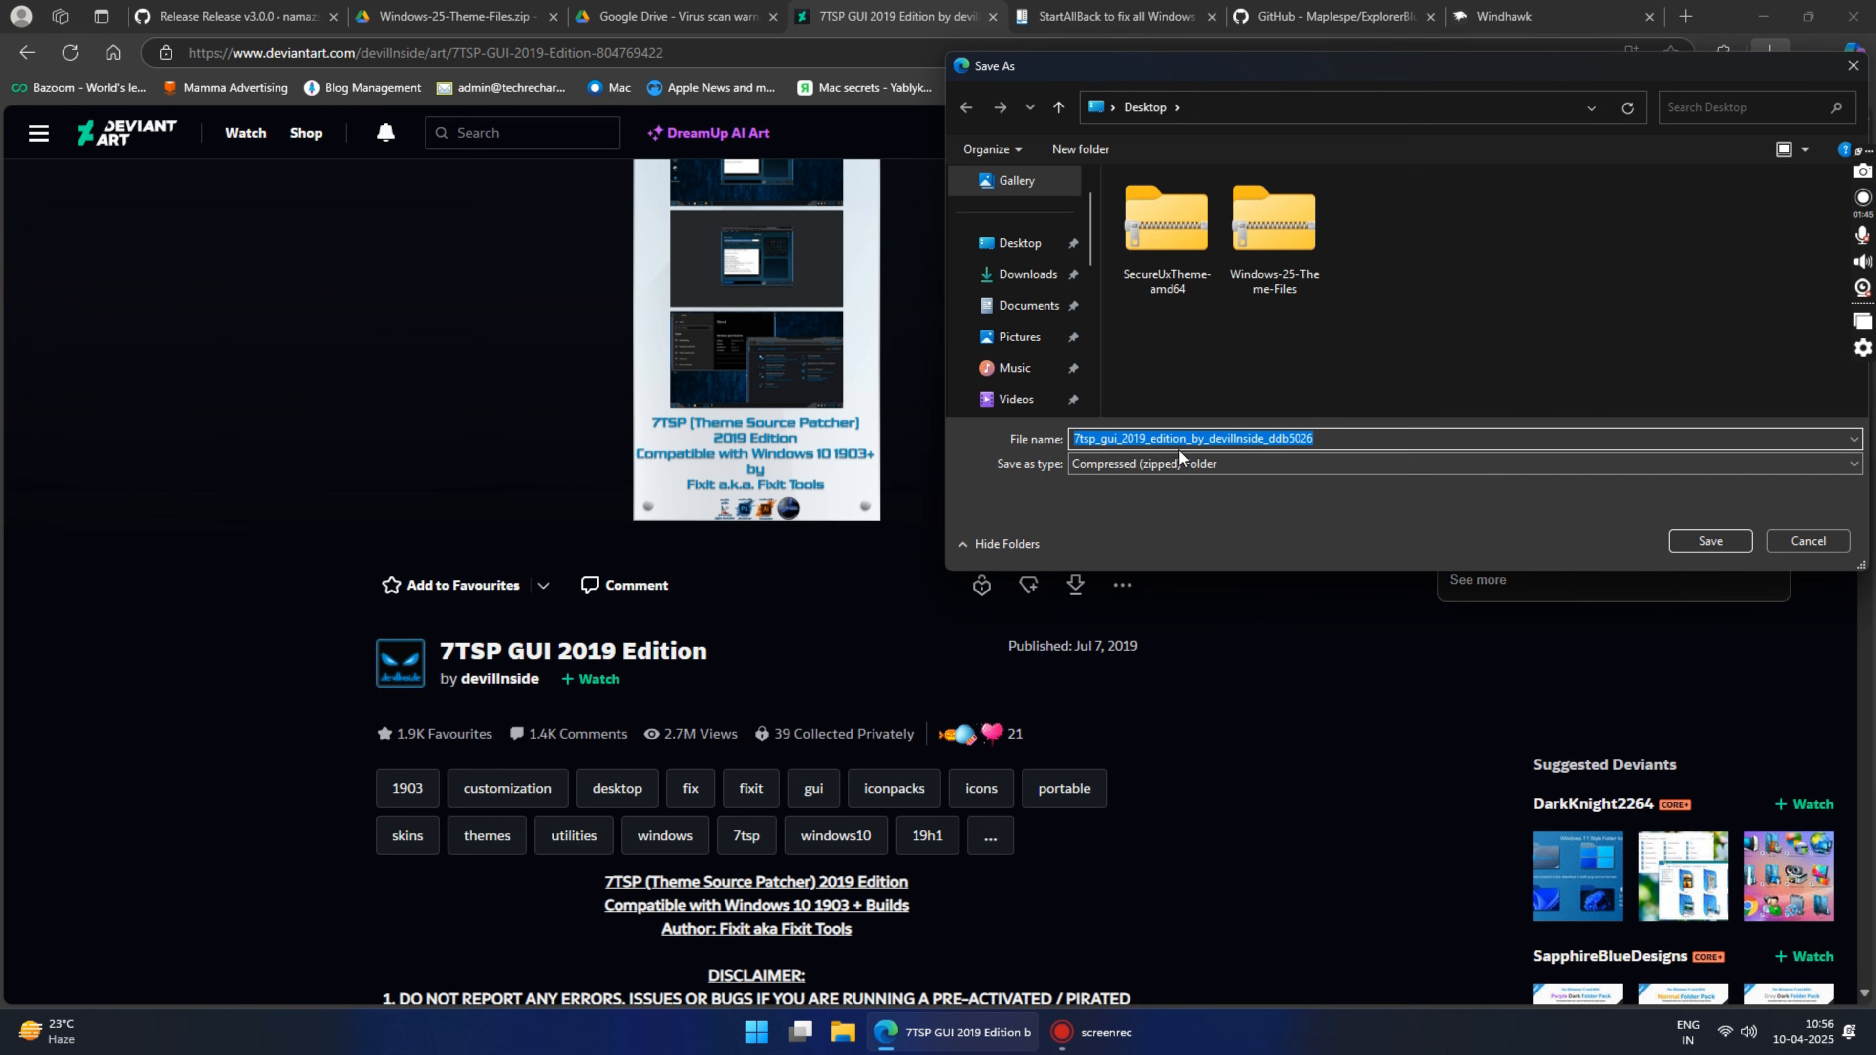
left_click(1708, 541)
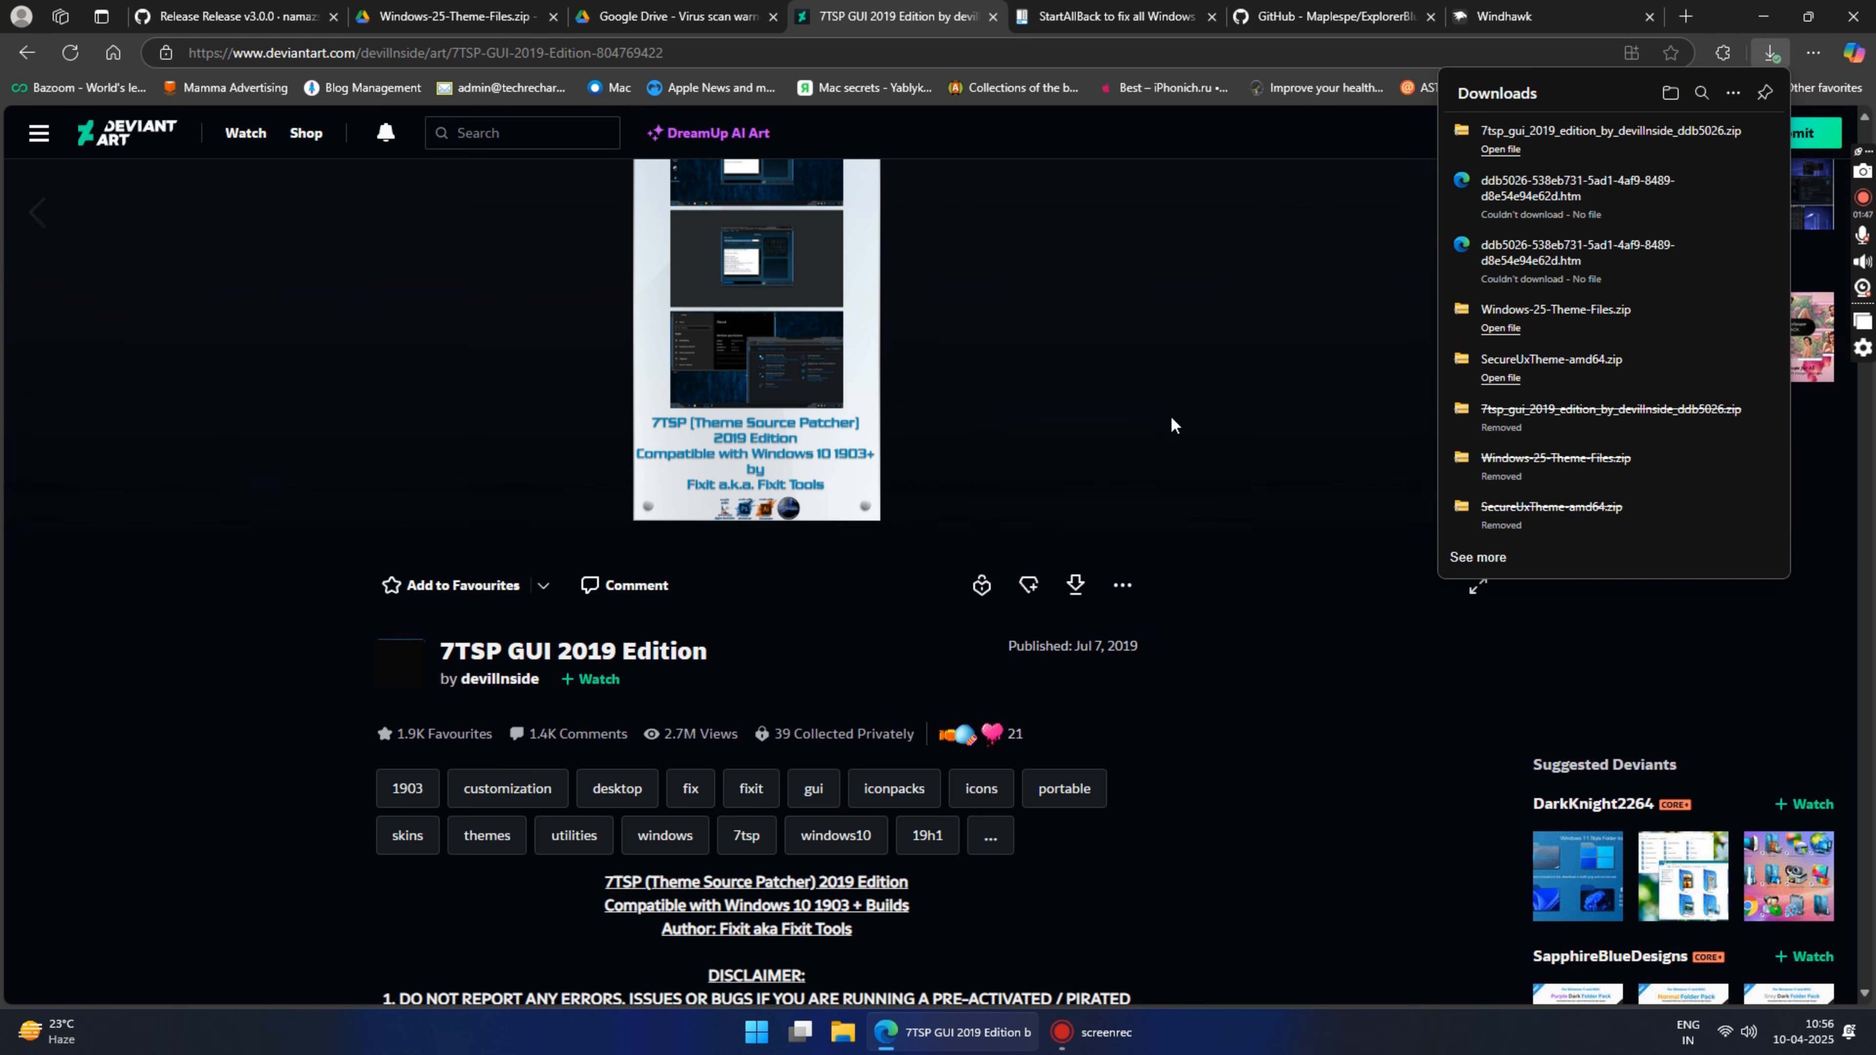
Step: Download the StartAllBack v3.9.7 setup file from startallback.com and save it to the Desktop
left_click(1156, 13)
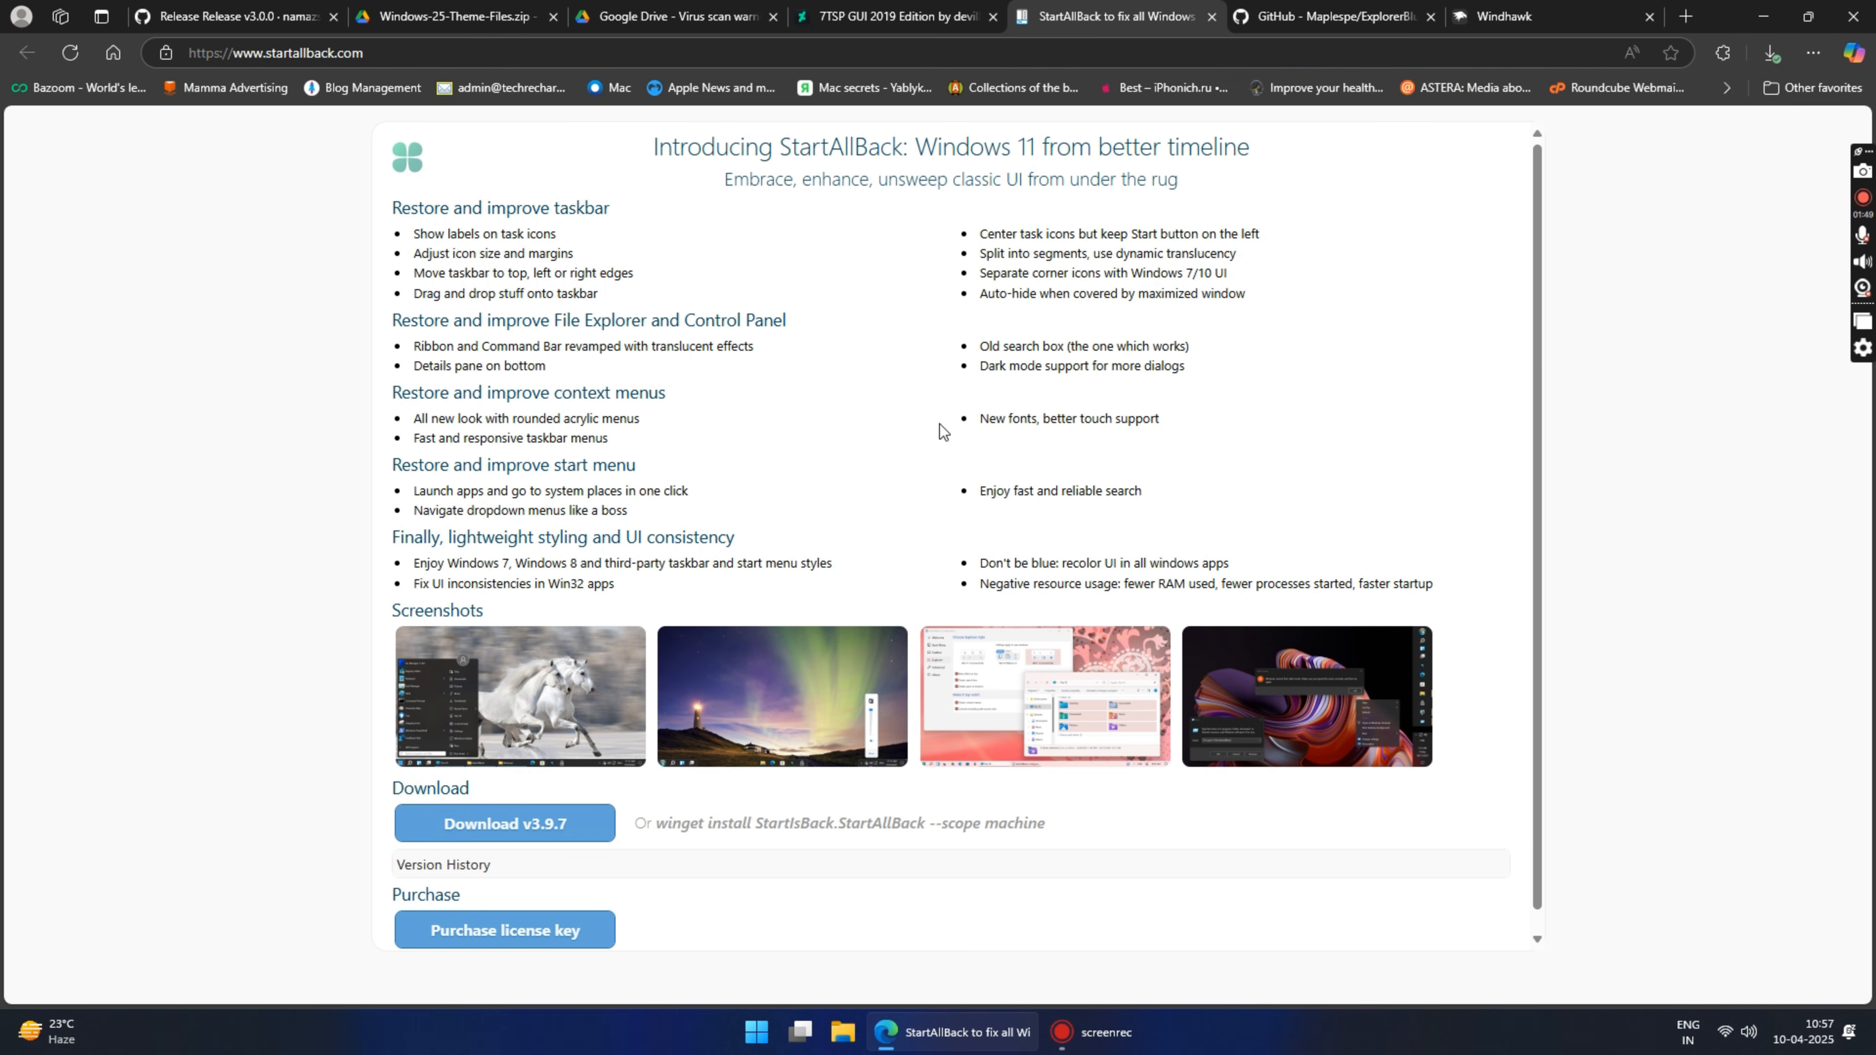
scroll(944, 433, "down", 1)
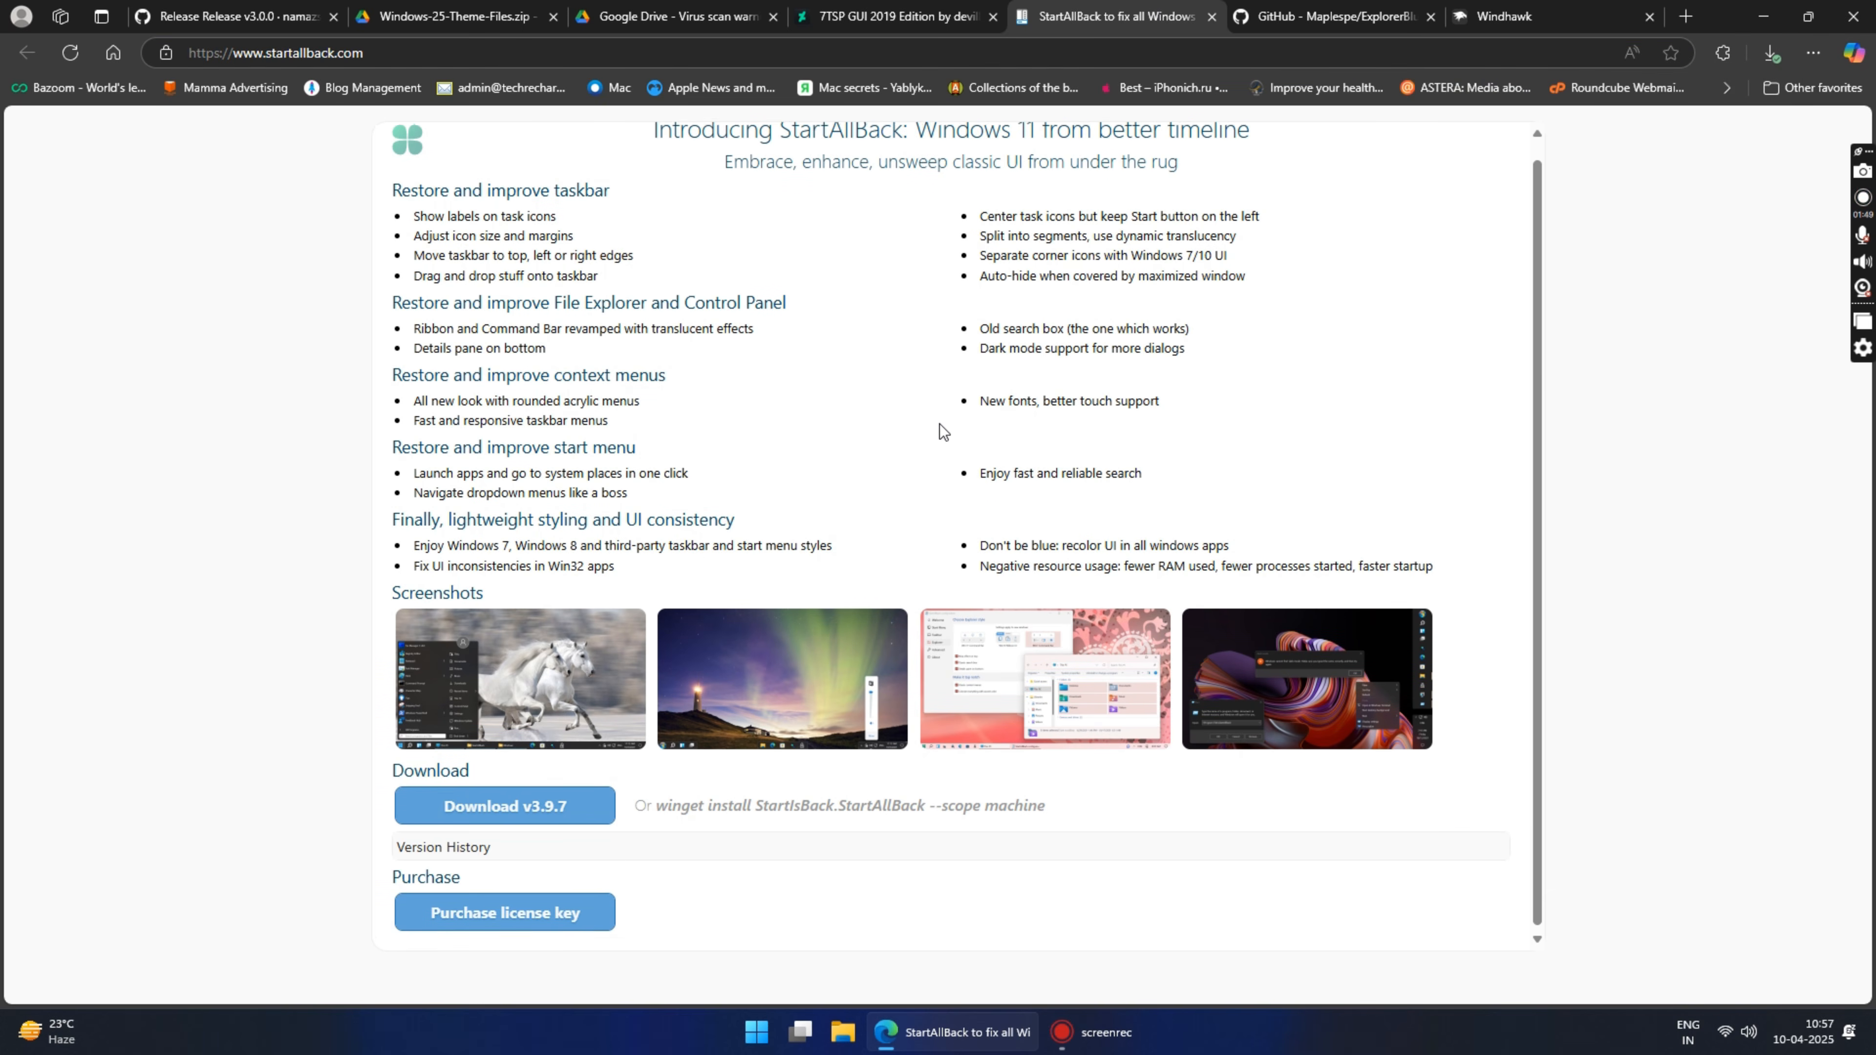
left_click(526, 815)
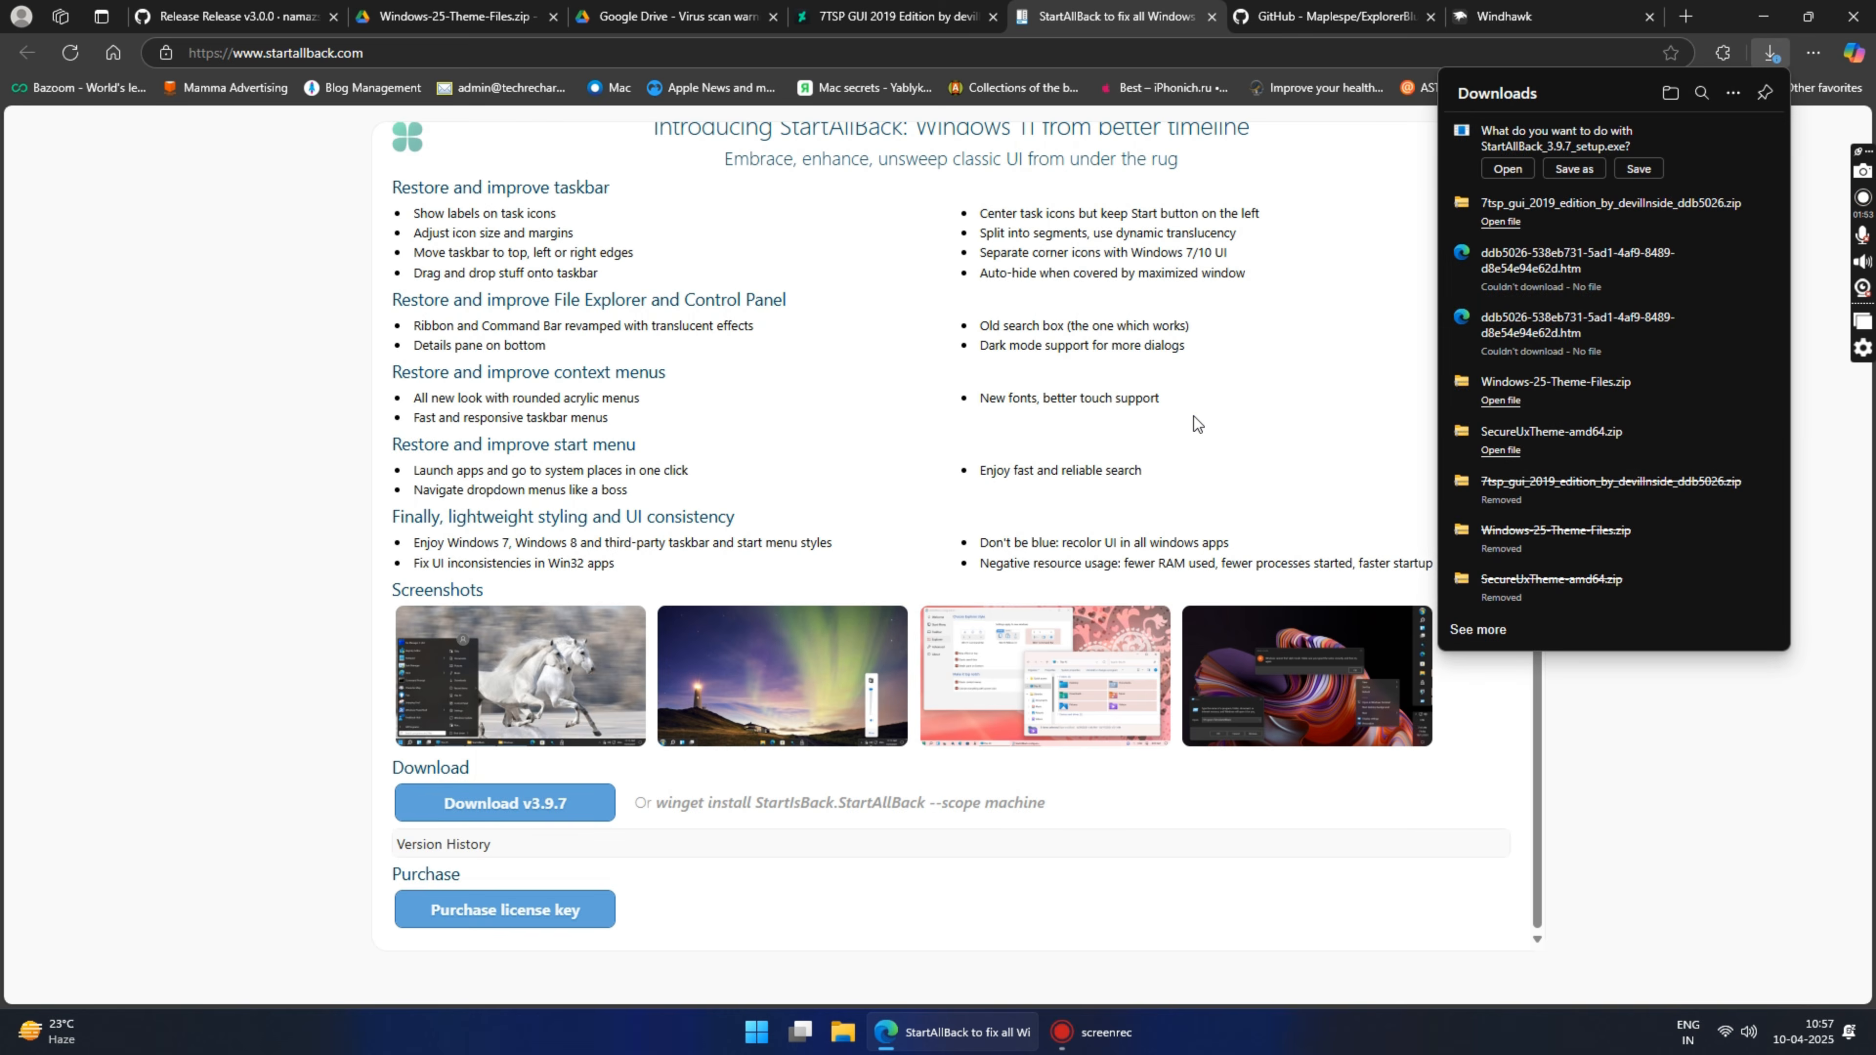
left_click(1562, 168)
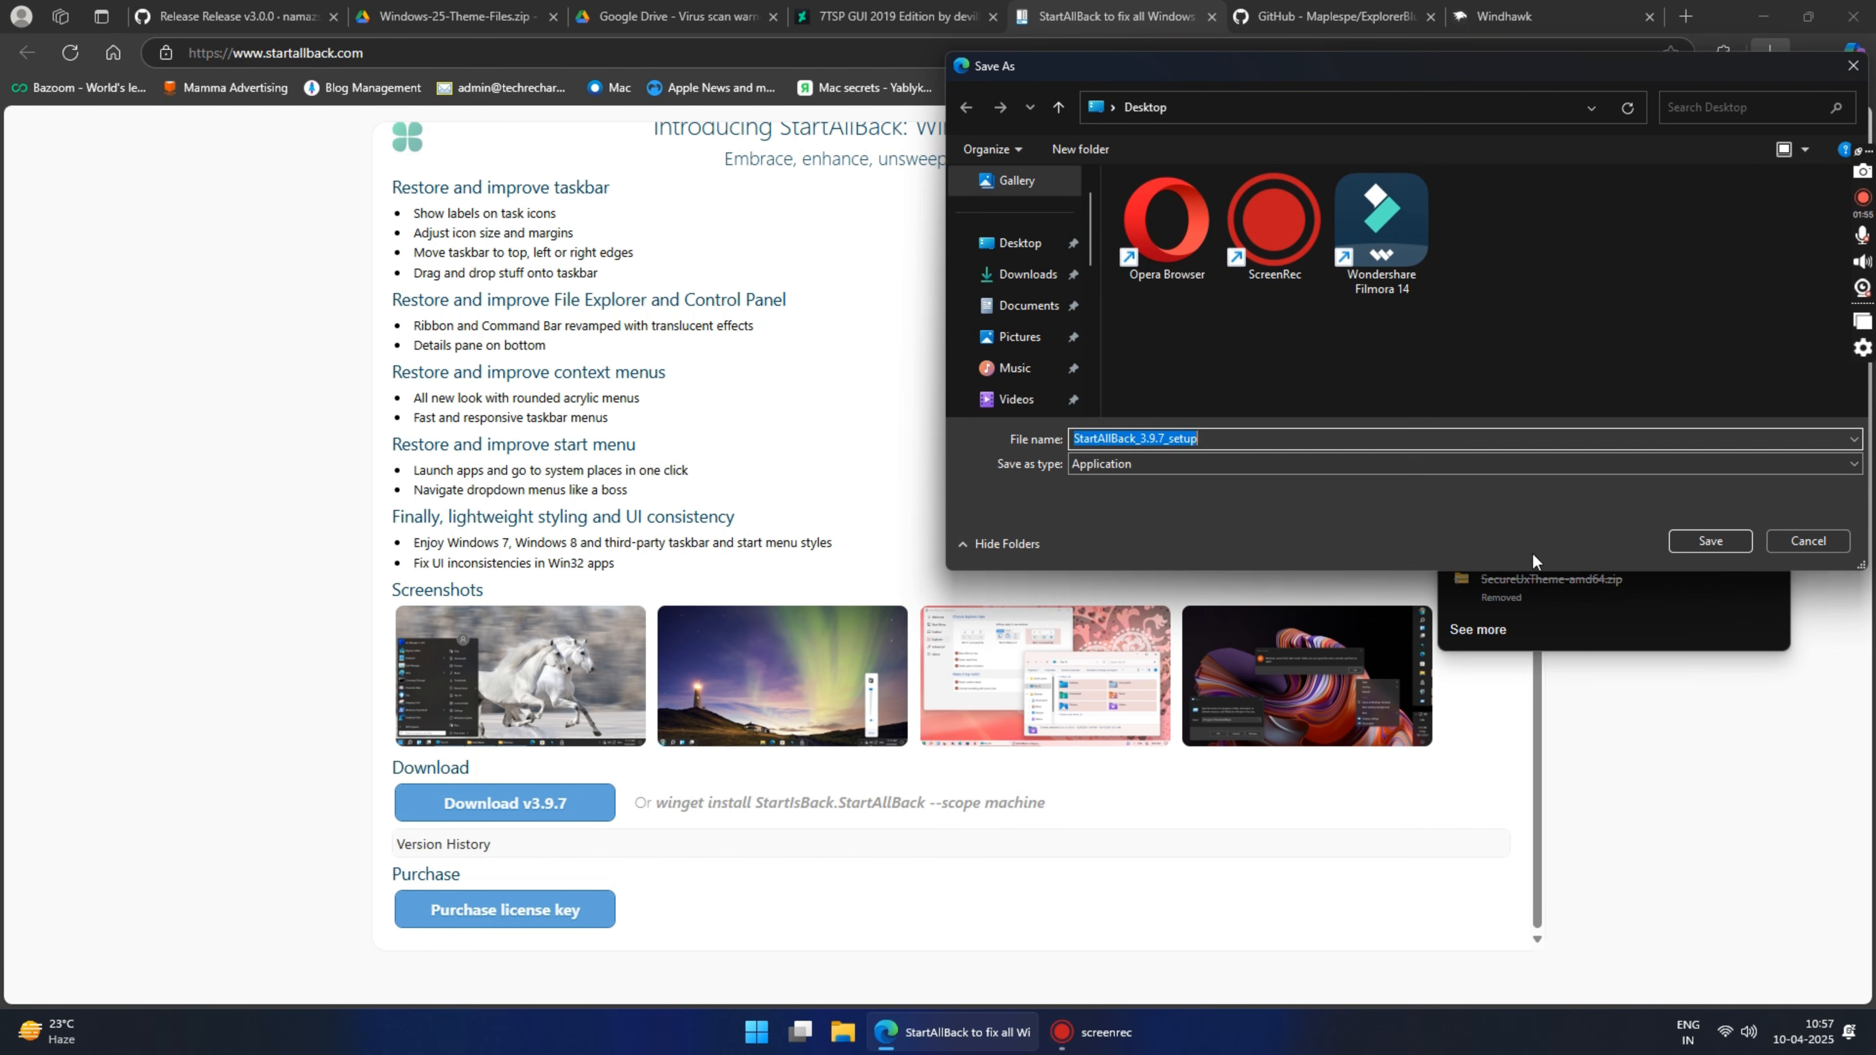
left_click(1711, 541)
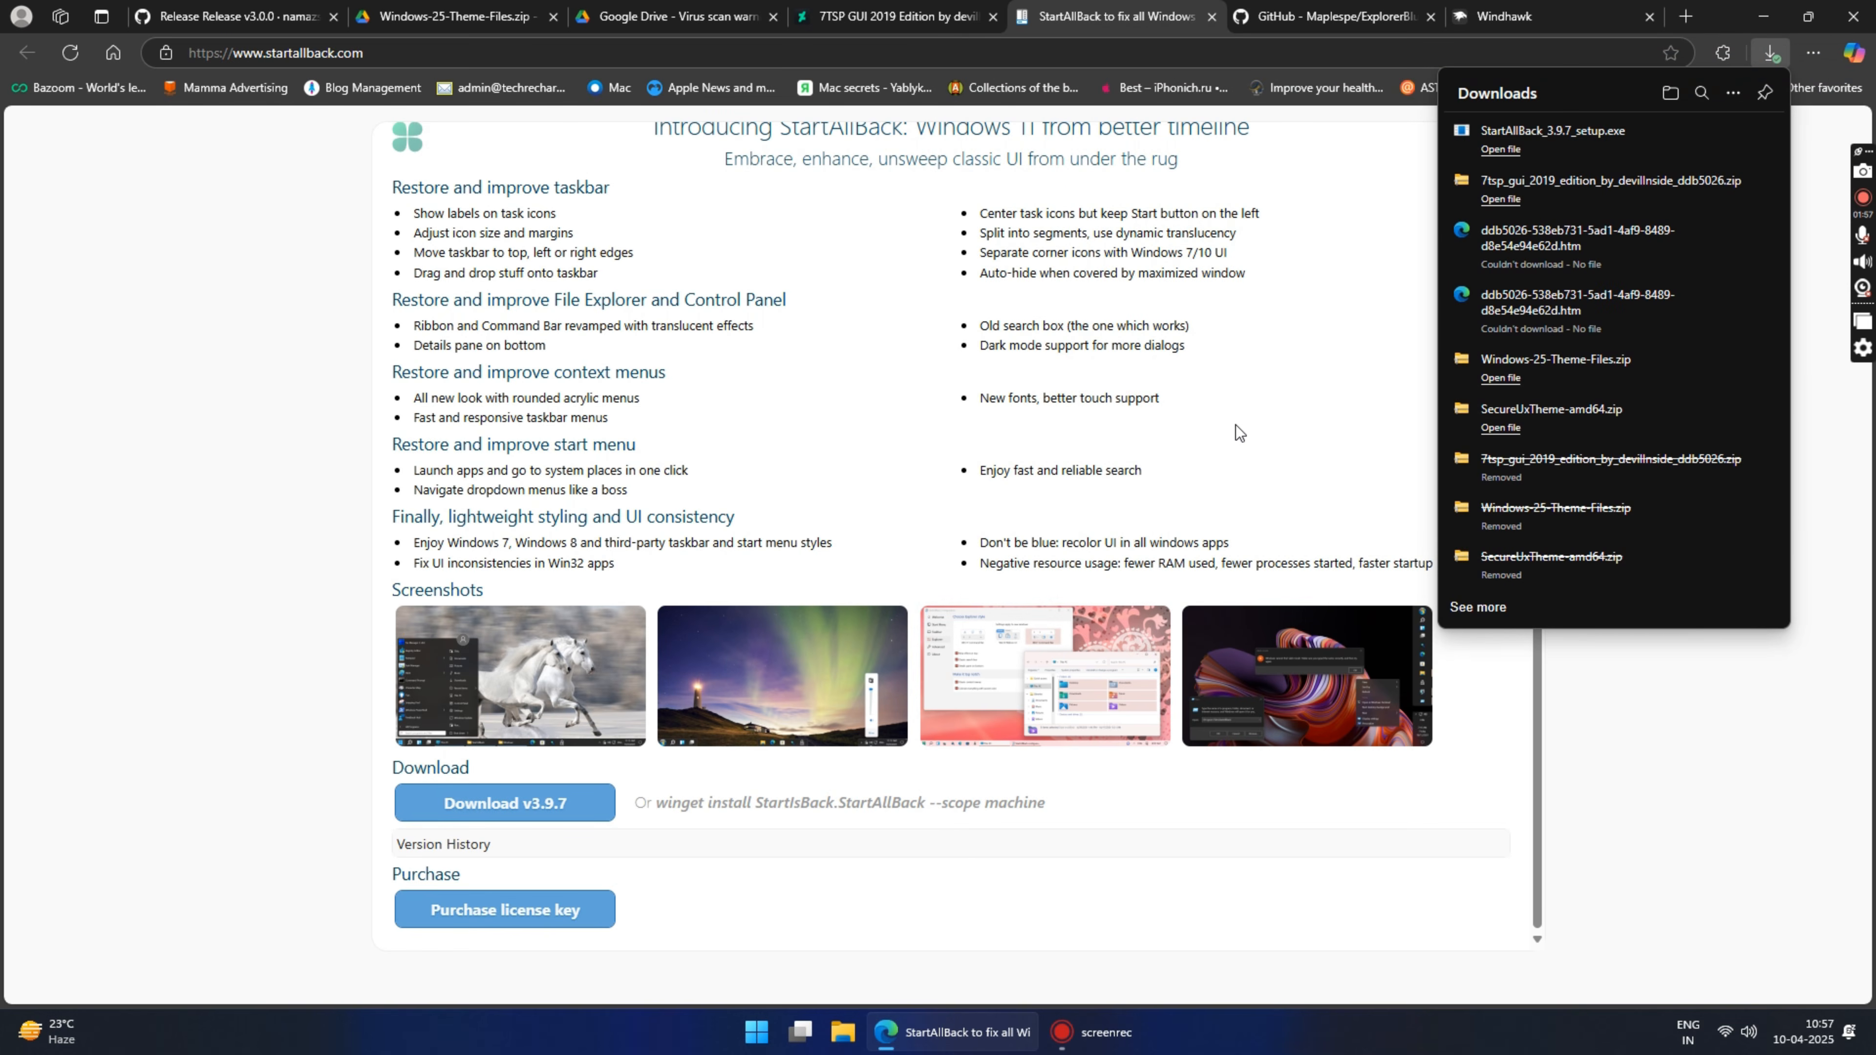
Step: Download Release_x64.zip from the ExplorerBlurMica 2.0.1 release on GitHub and save it to the Desktop
left_click(1325, 10)
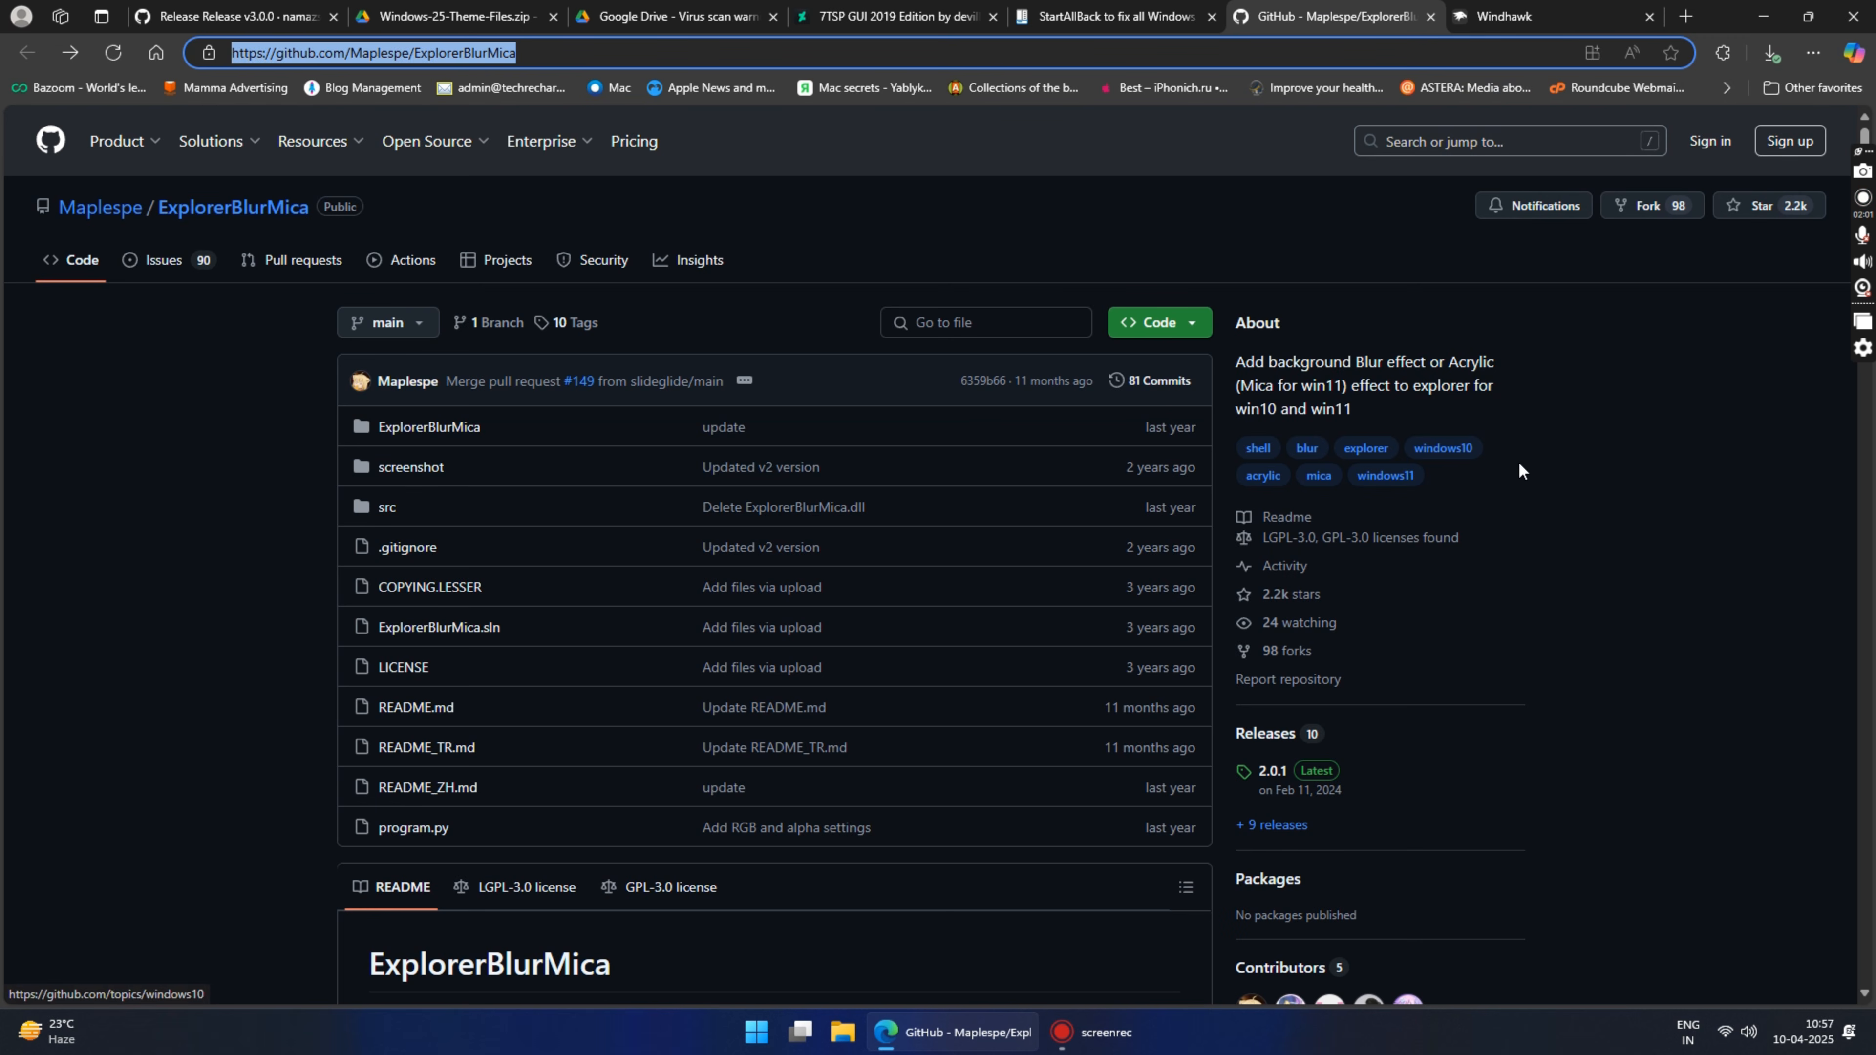
scroll(1454, 569, "down", 3)
left_click(1269, 575)
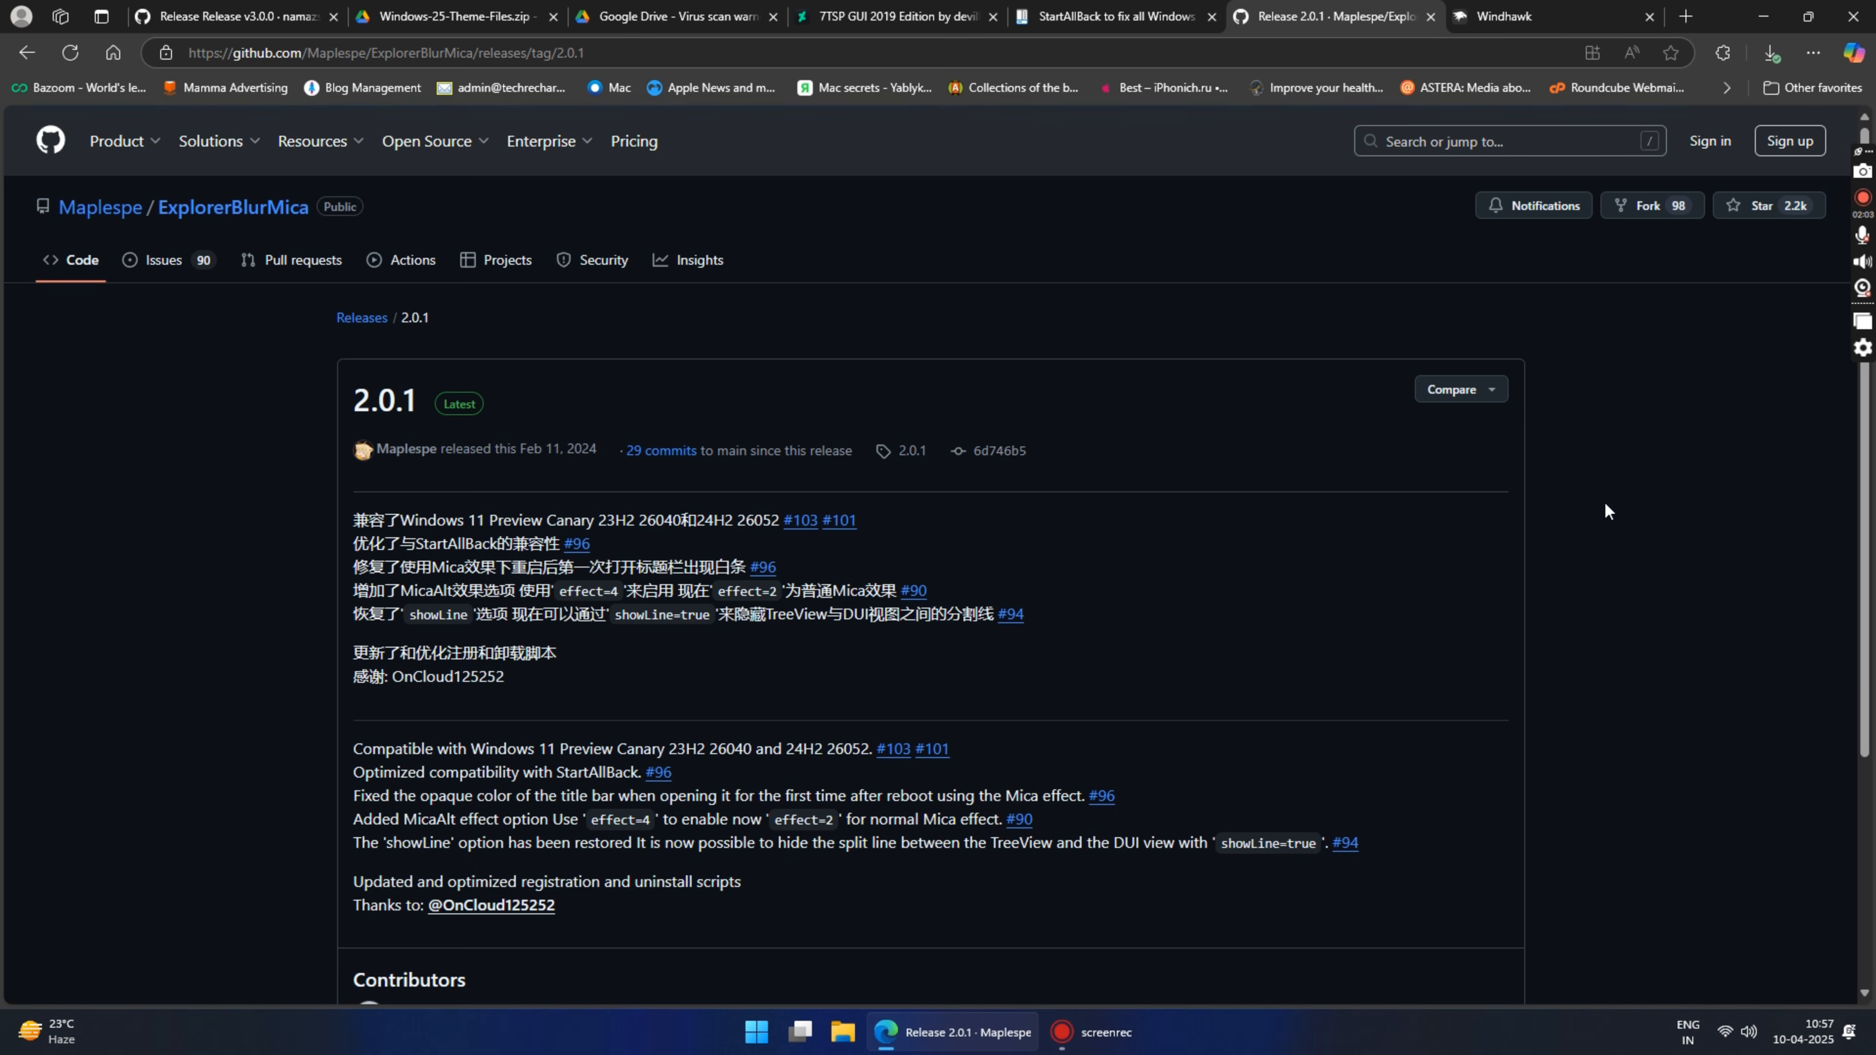
scroll(1605, 504, "down", 5)
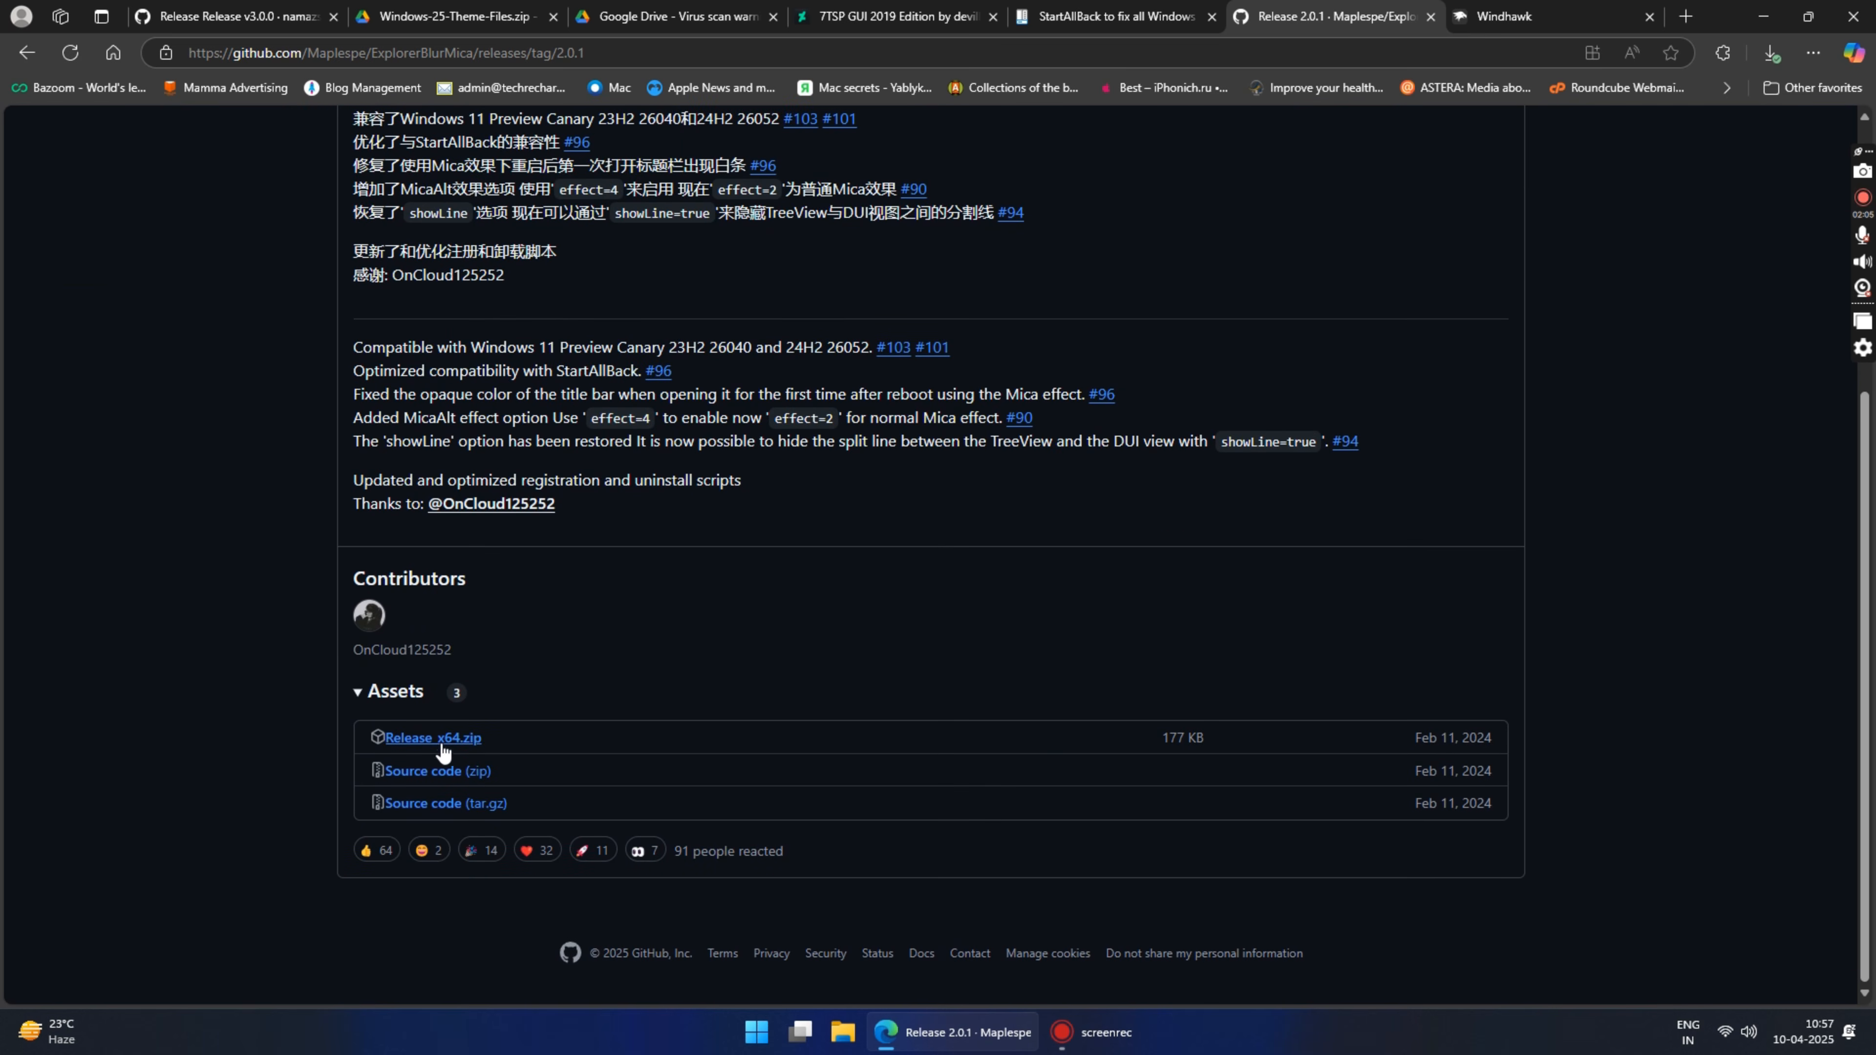
left_click(444, 747)
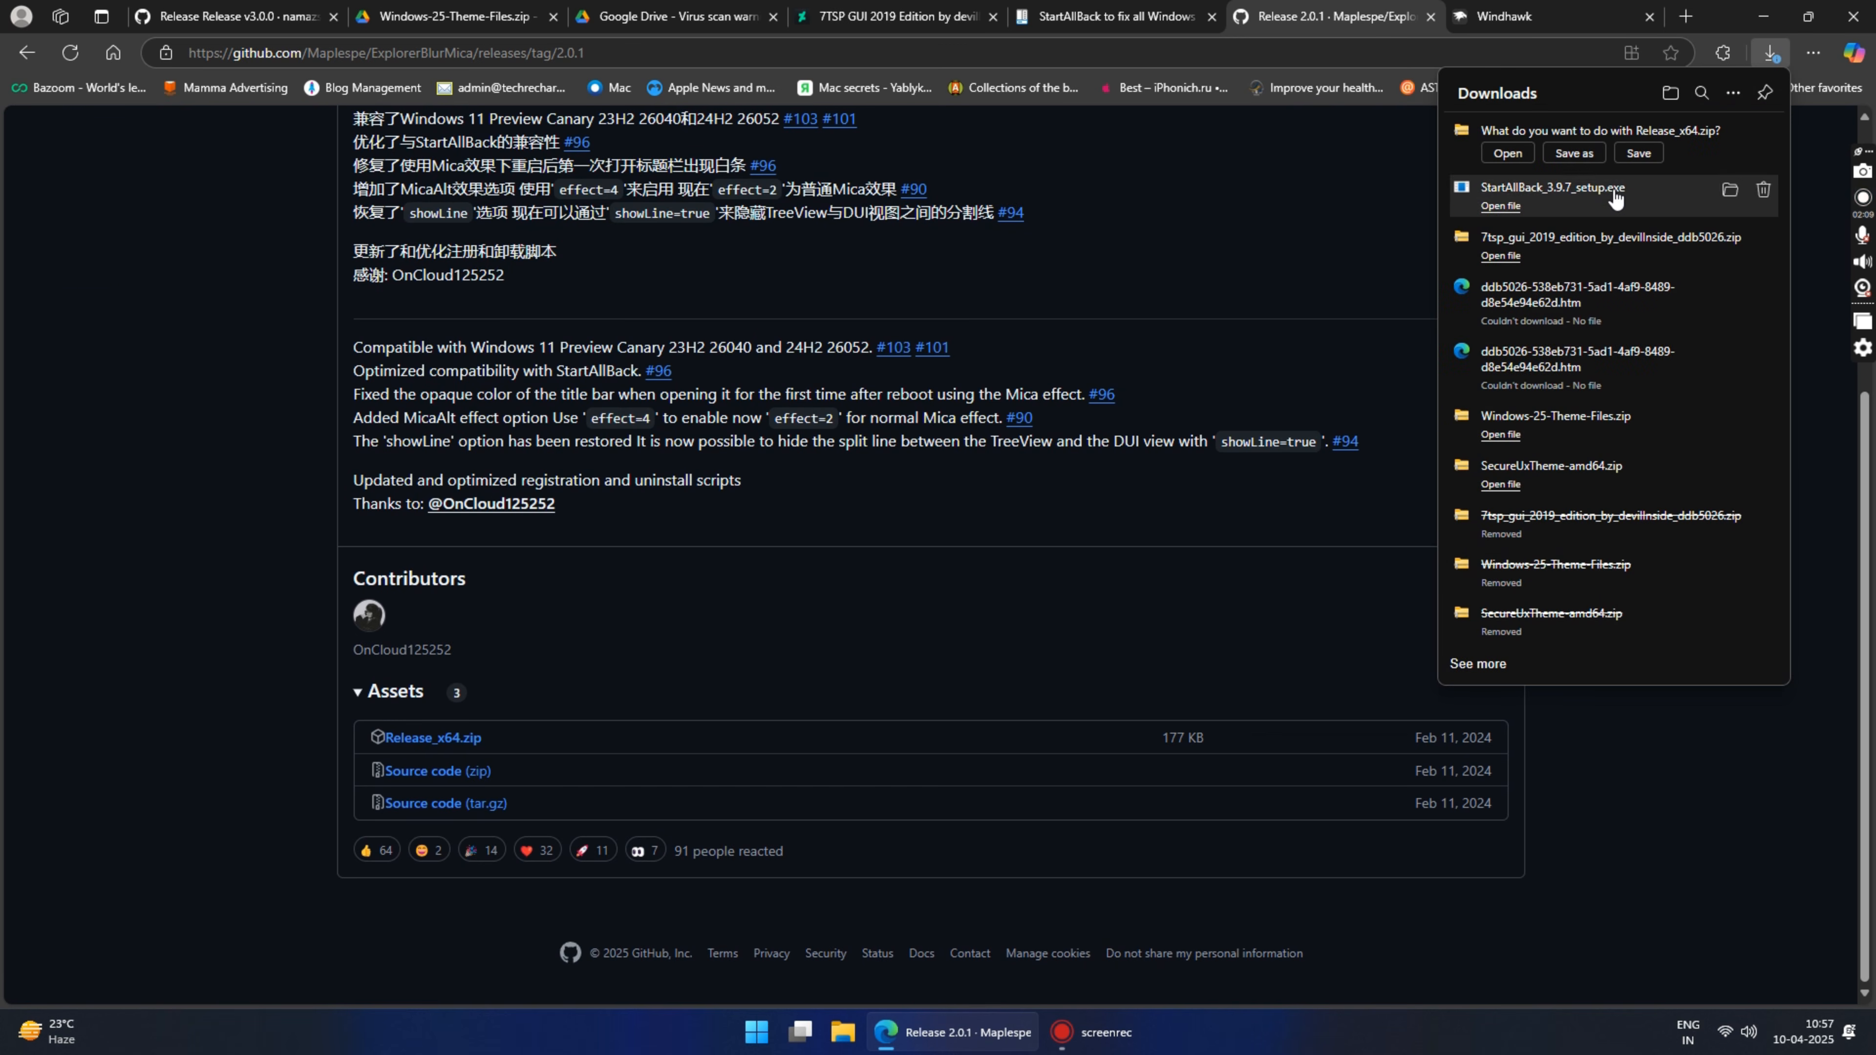
left_click(1576, 153)
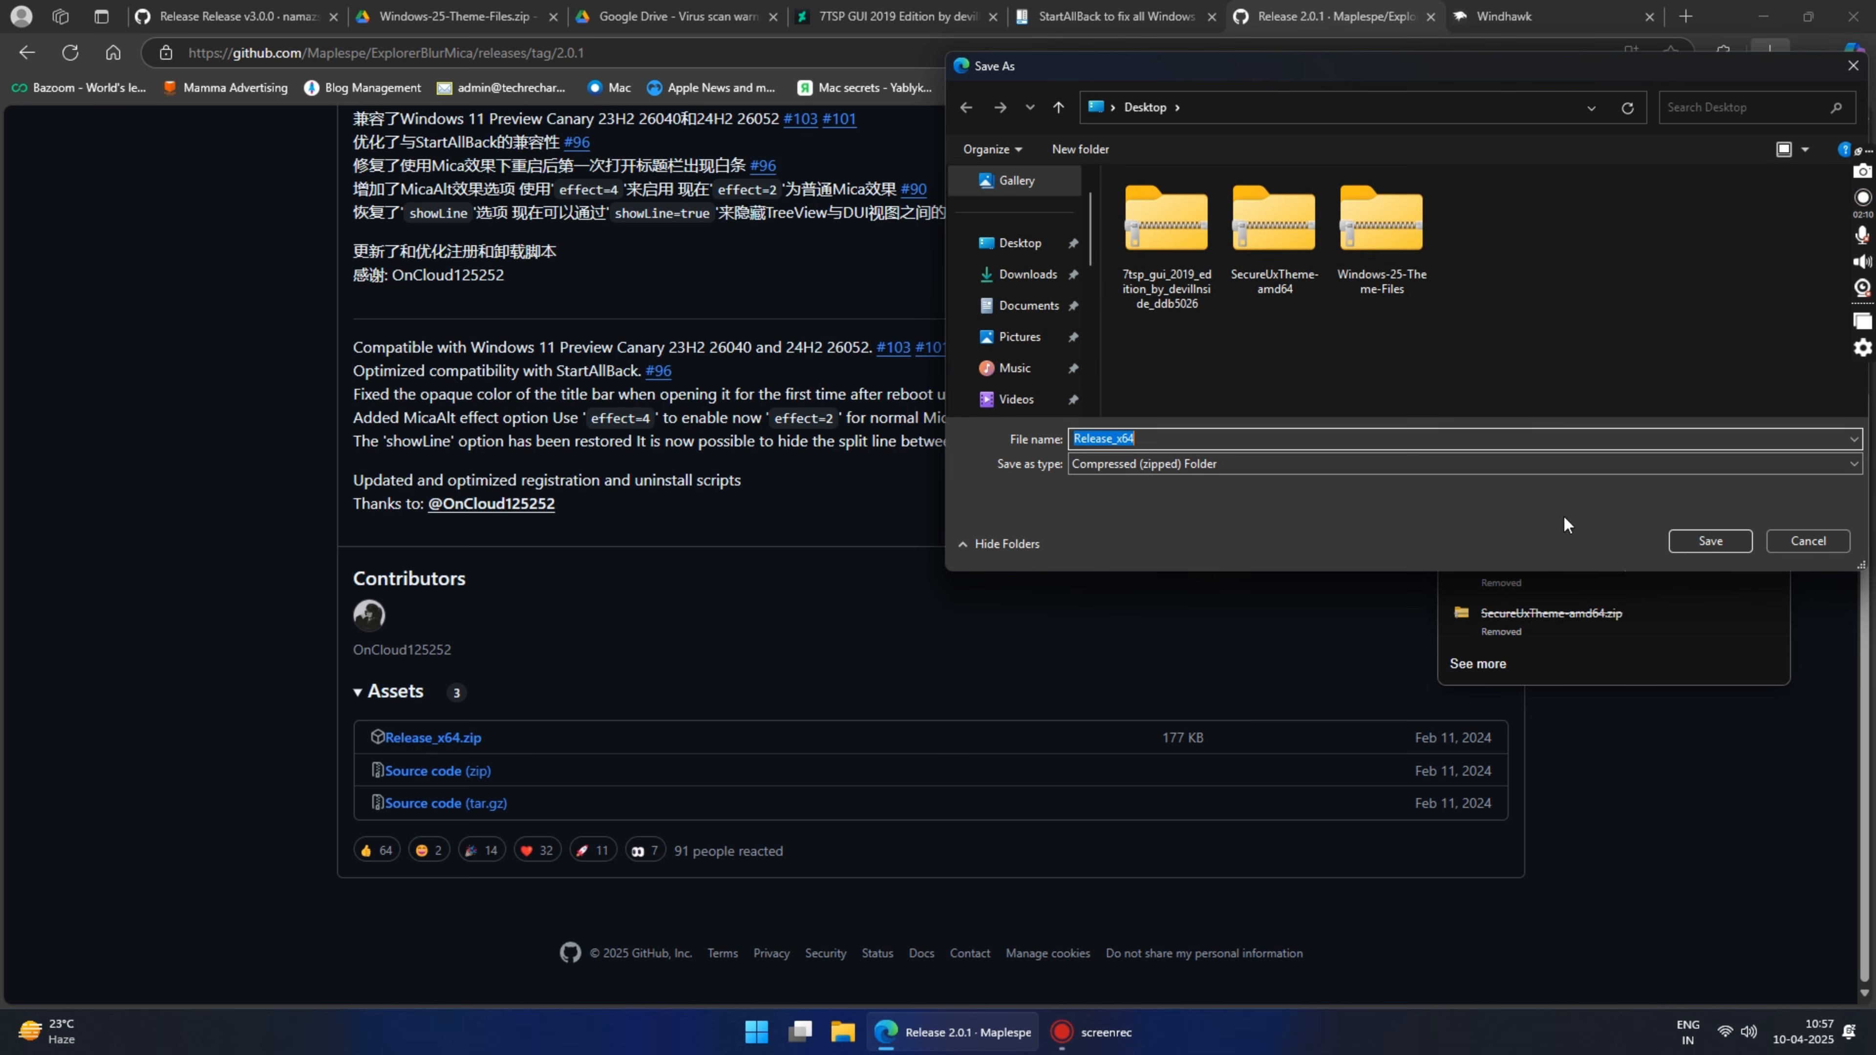
left_click(1711, 544)
Step: Download windhawk_setup.exe from the Windhawk site and save it to the Desktop
left_click(1483, 10)
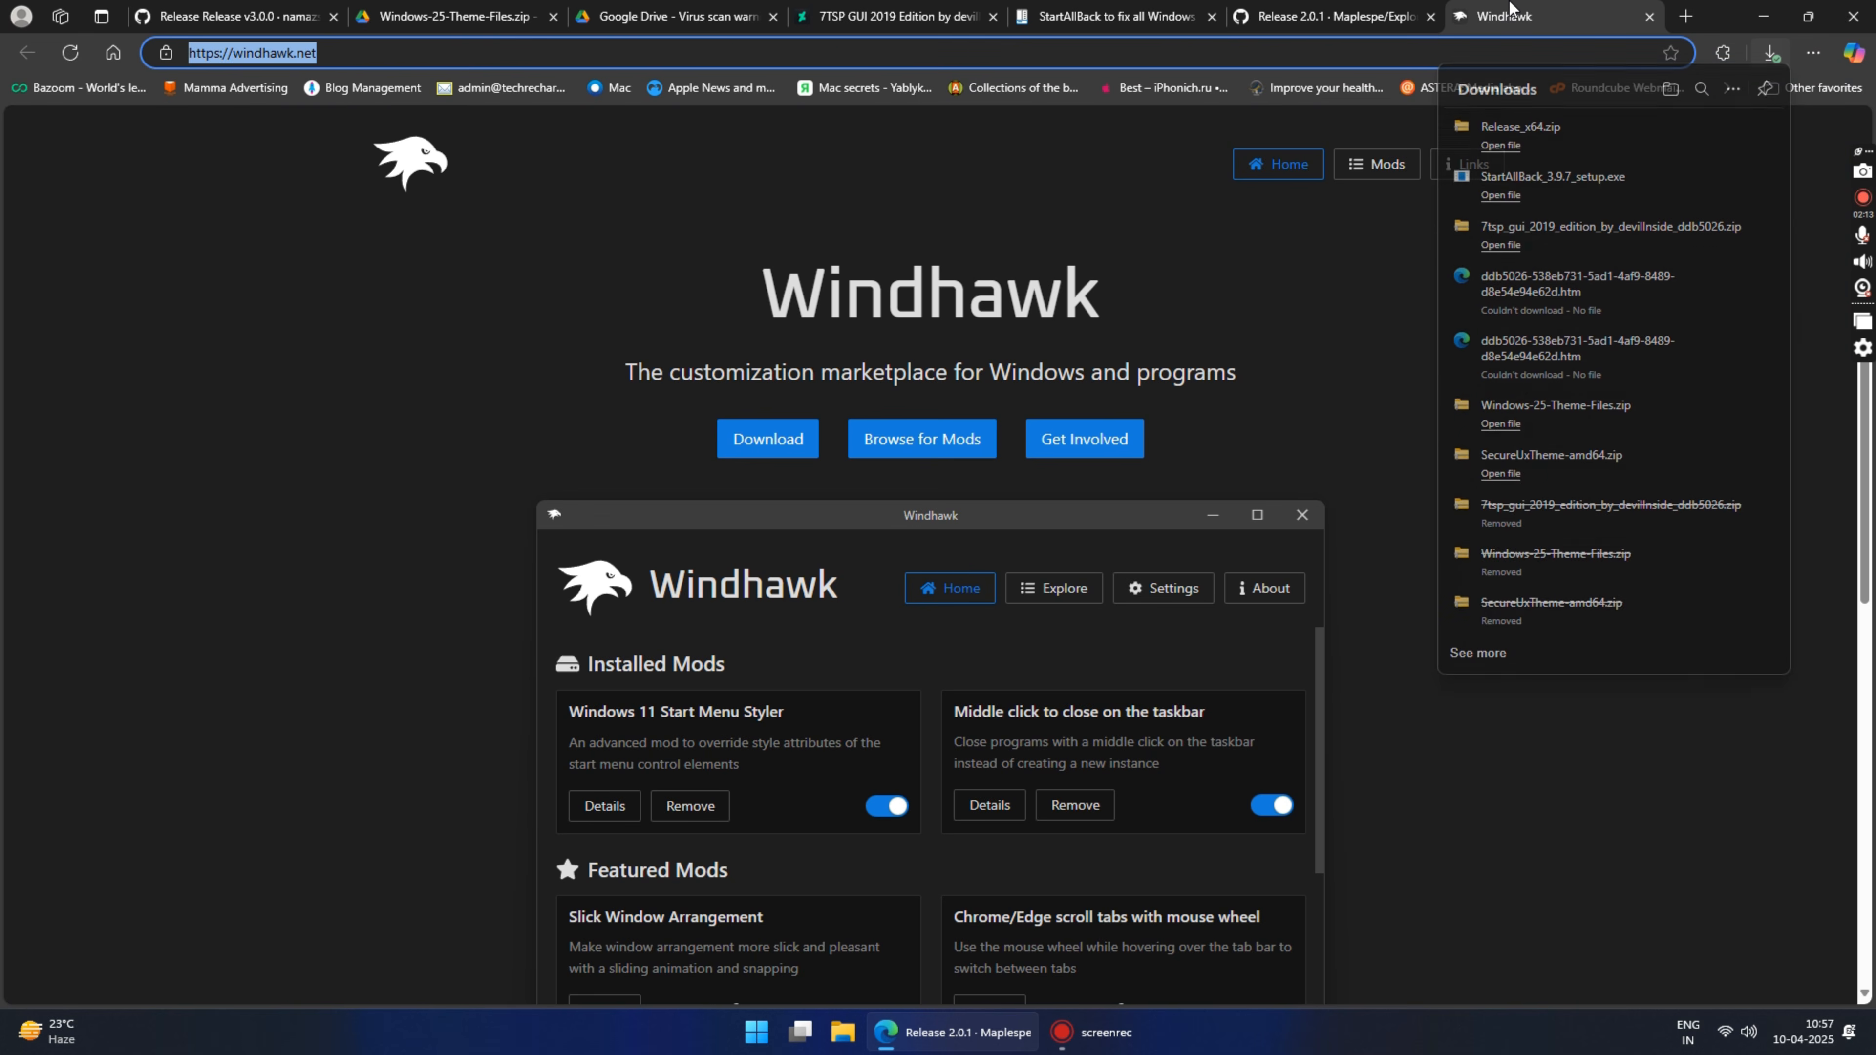
left_click(768, 443)
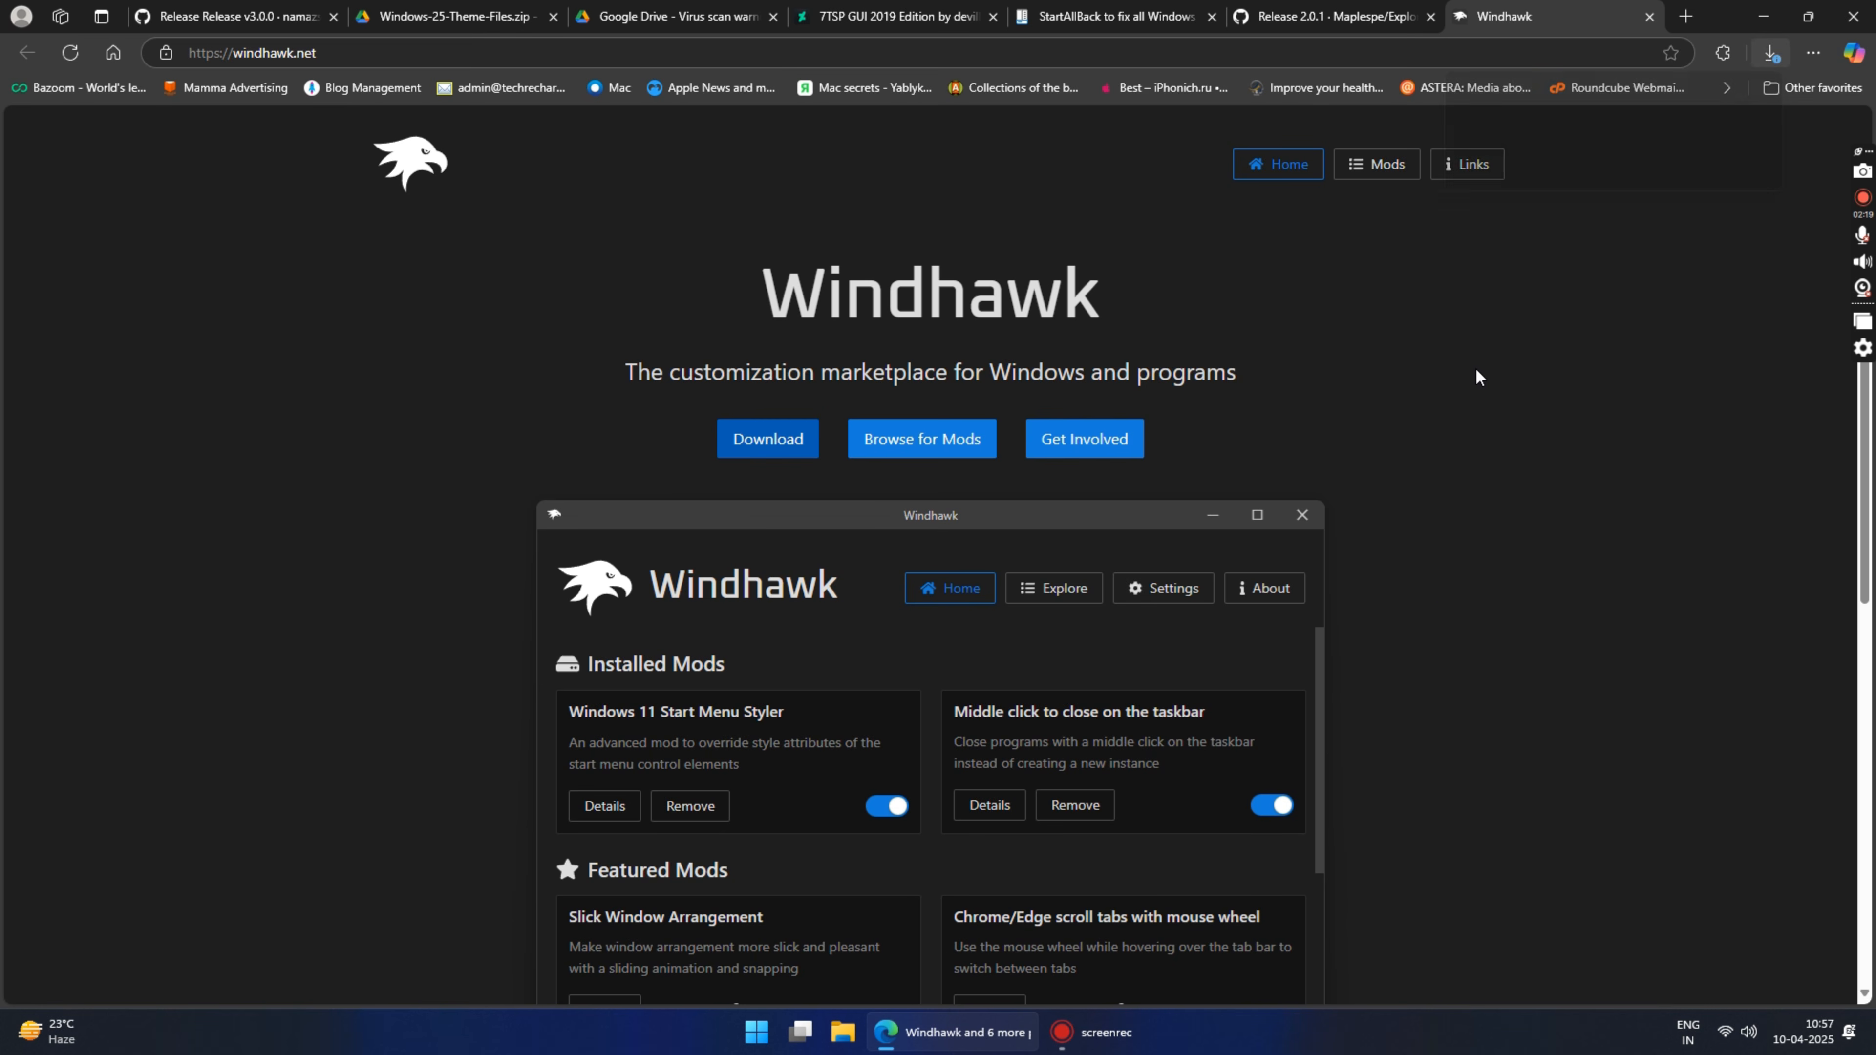
left_click(1572, 156)
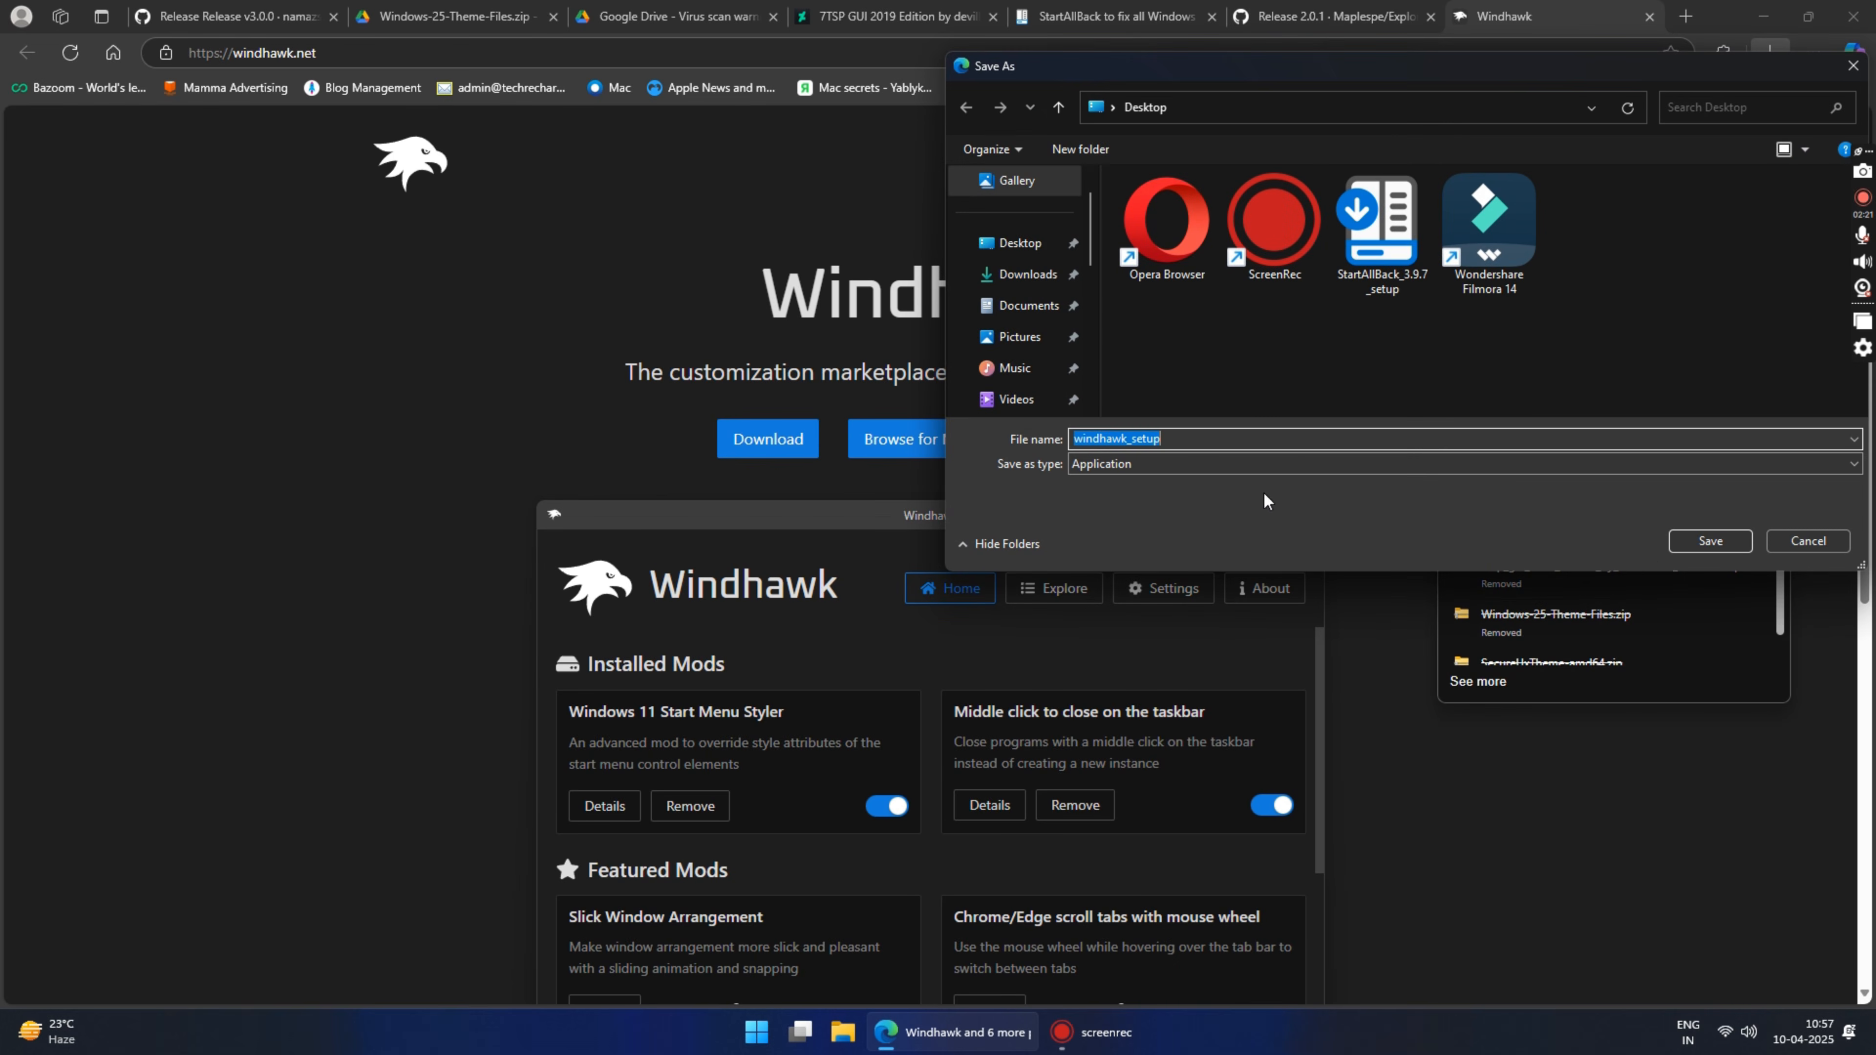
left_click(1709, 542)
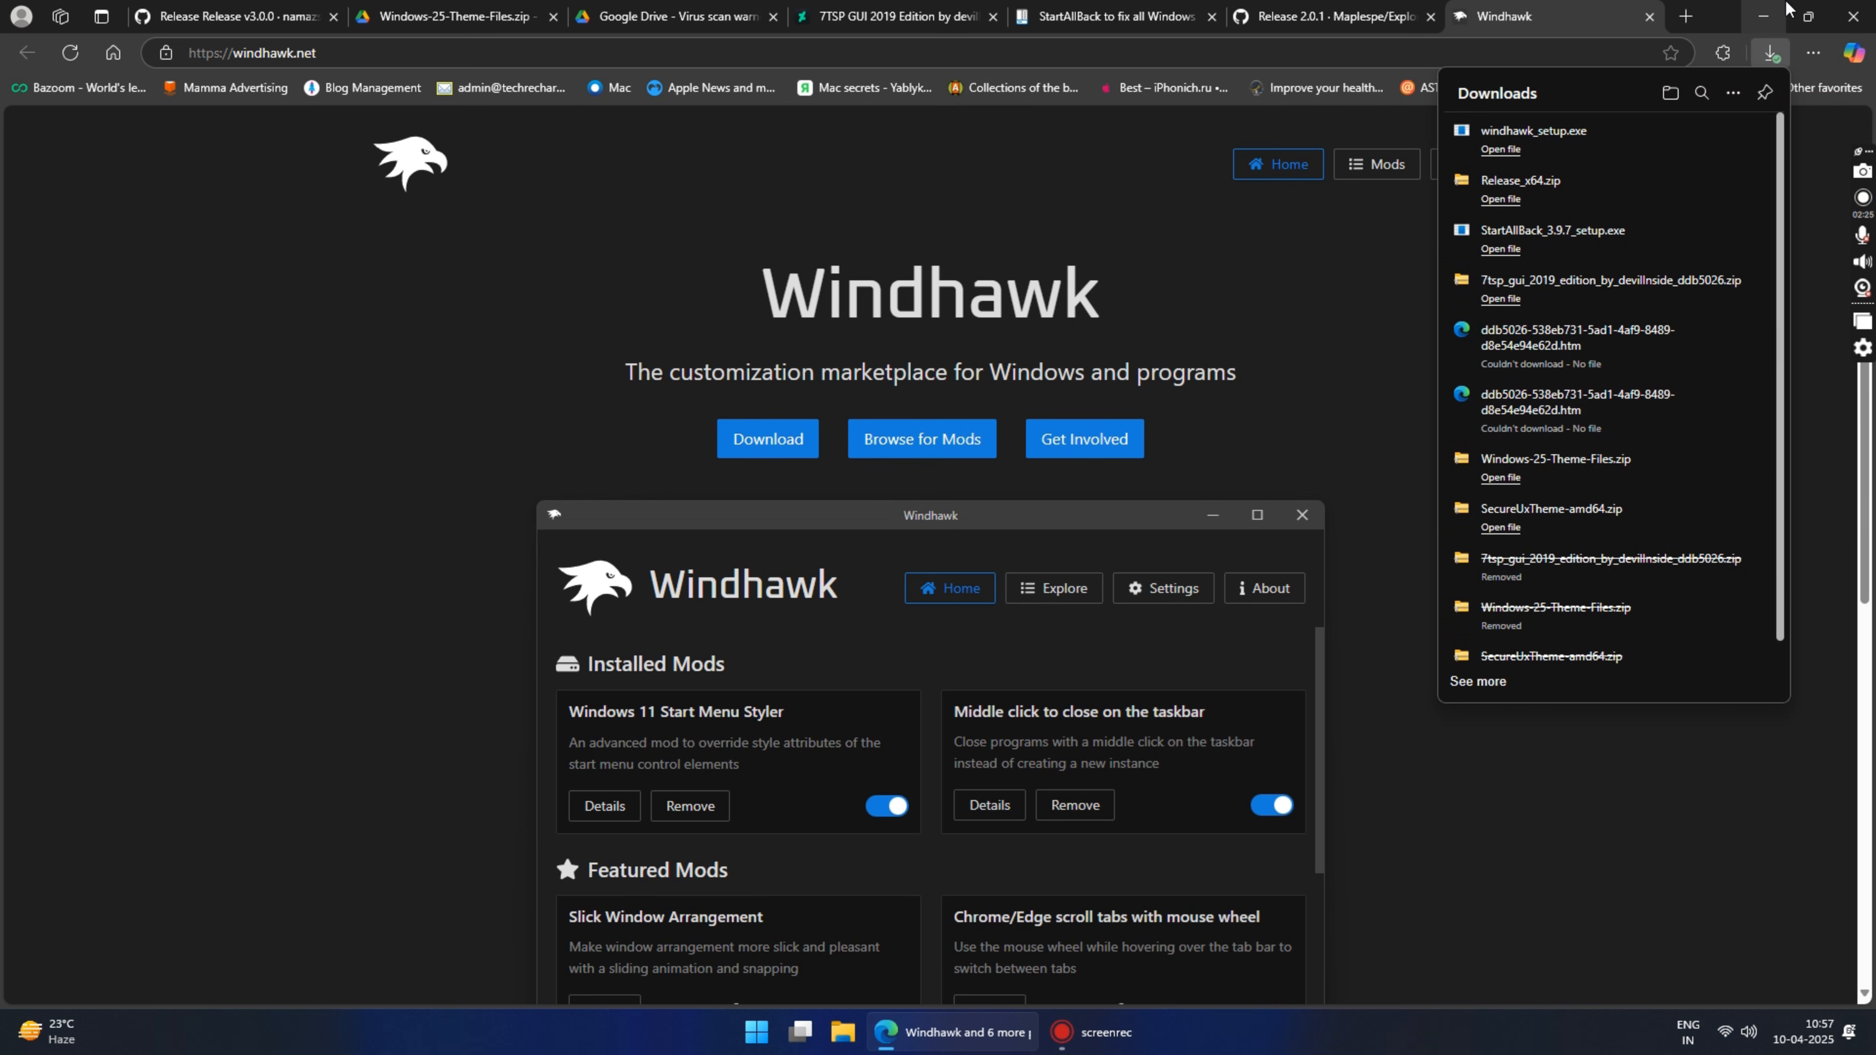
Step: Minimize the browser and arrange the six downloaded files in one horizontal row across the middle of the desktop
left_click(1766, 18)
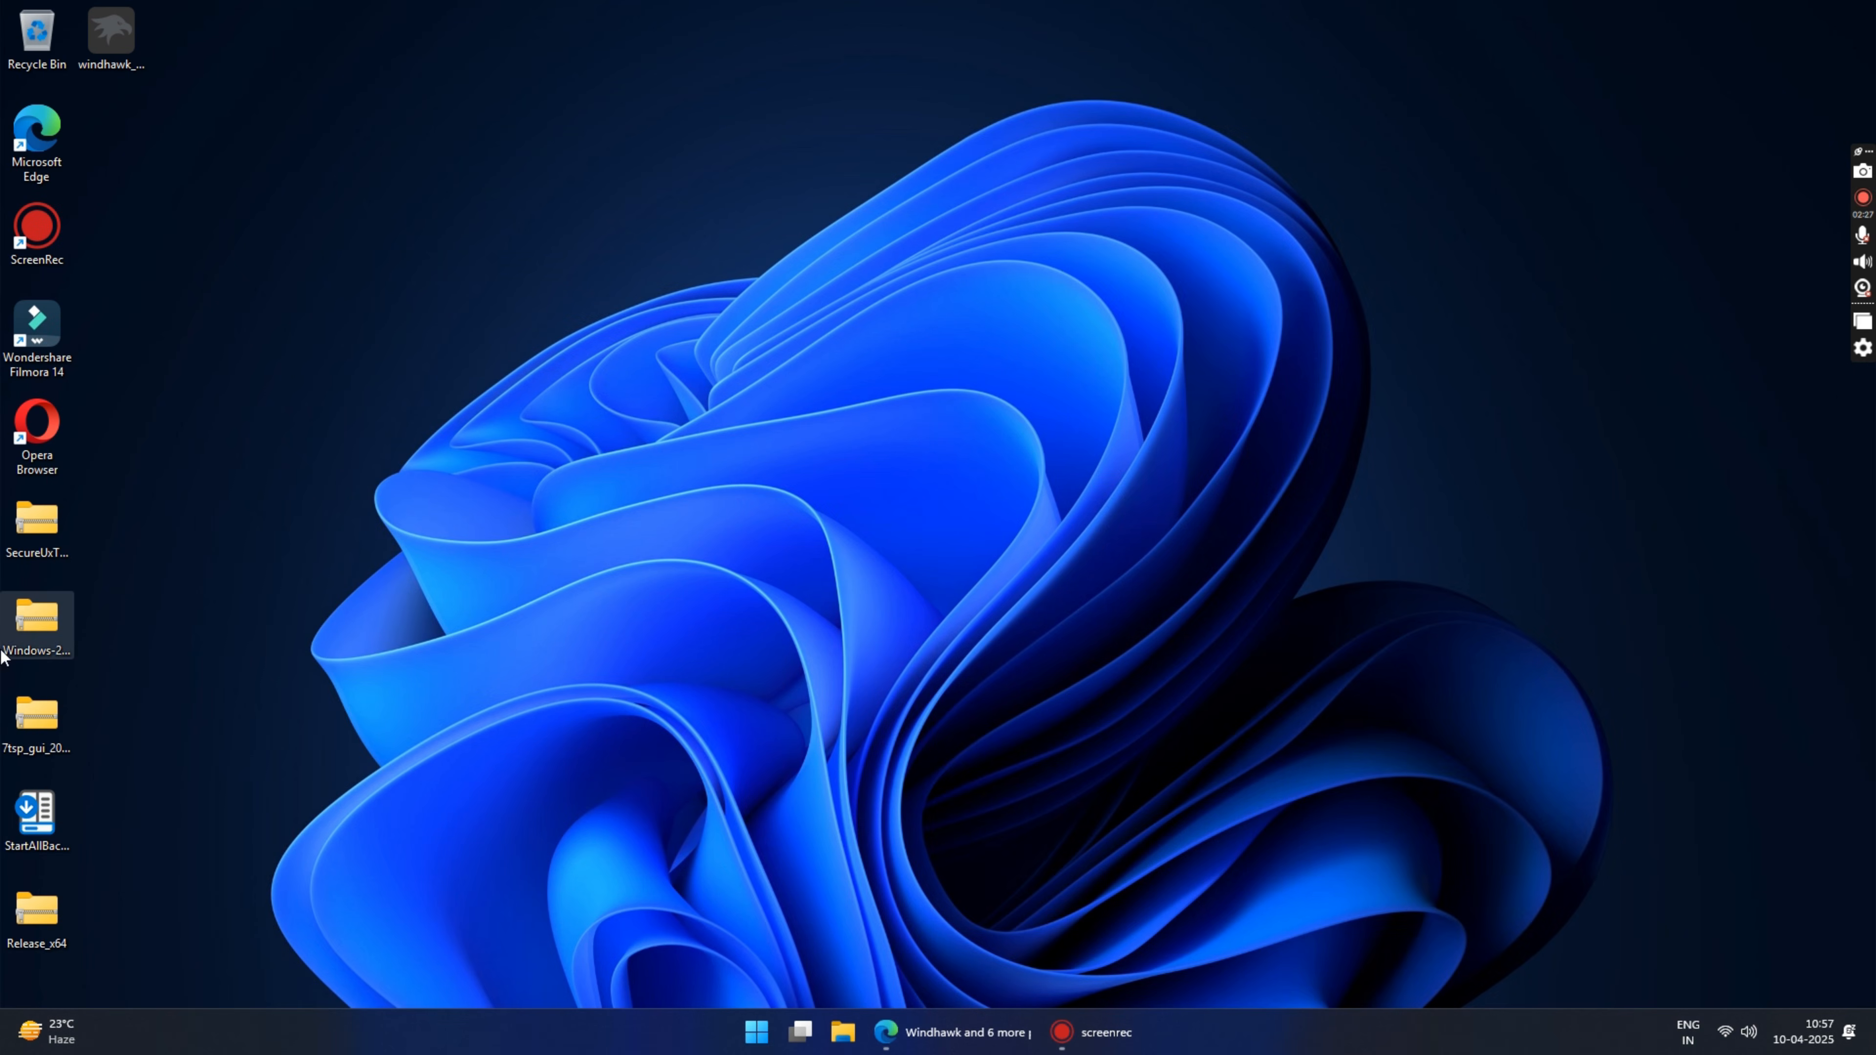
left_click_drag(52, 529, 497, 433)
left_click_drag(59, 627, 653, 431)
left_click_drag(52, 727, 781, 420)
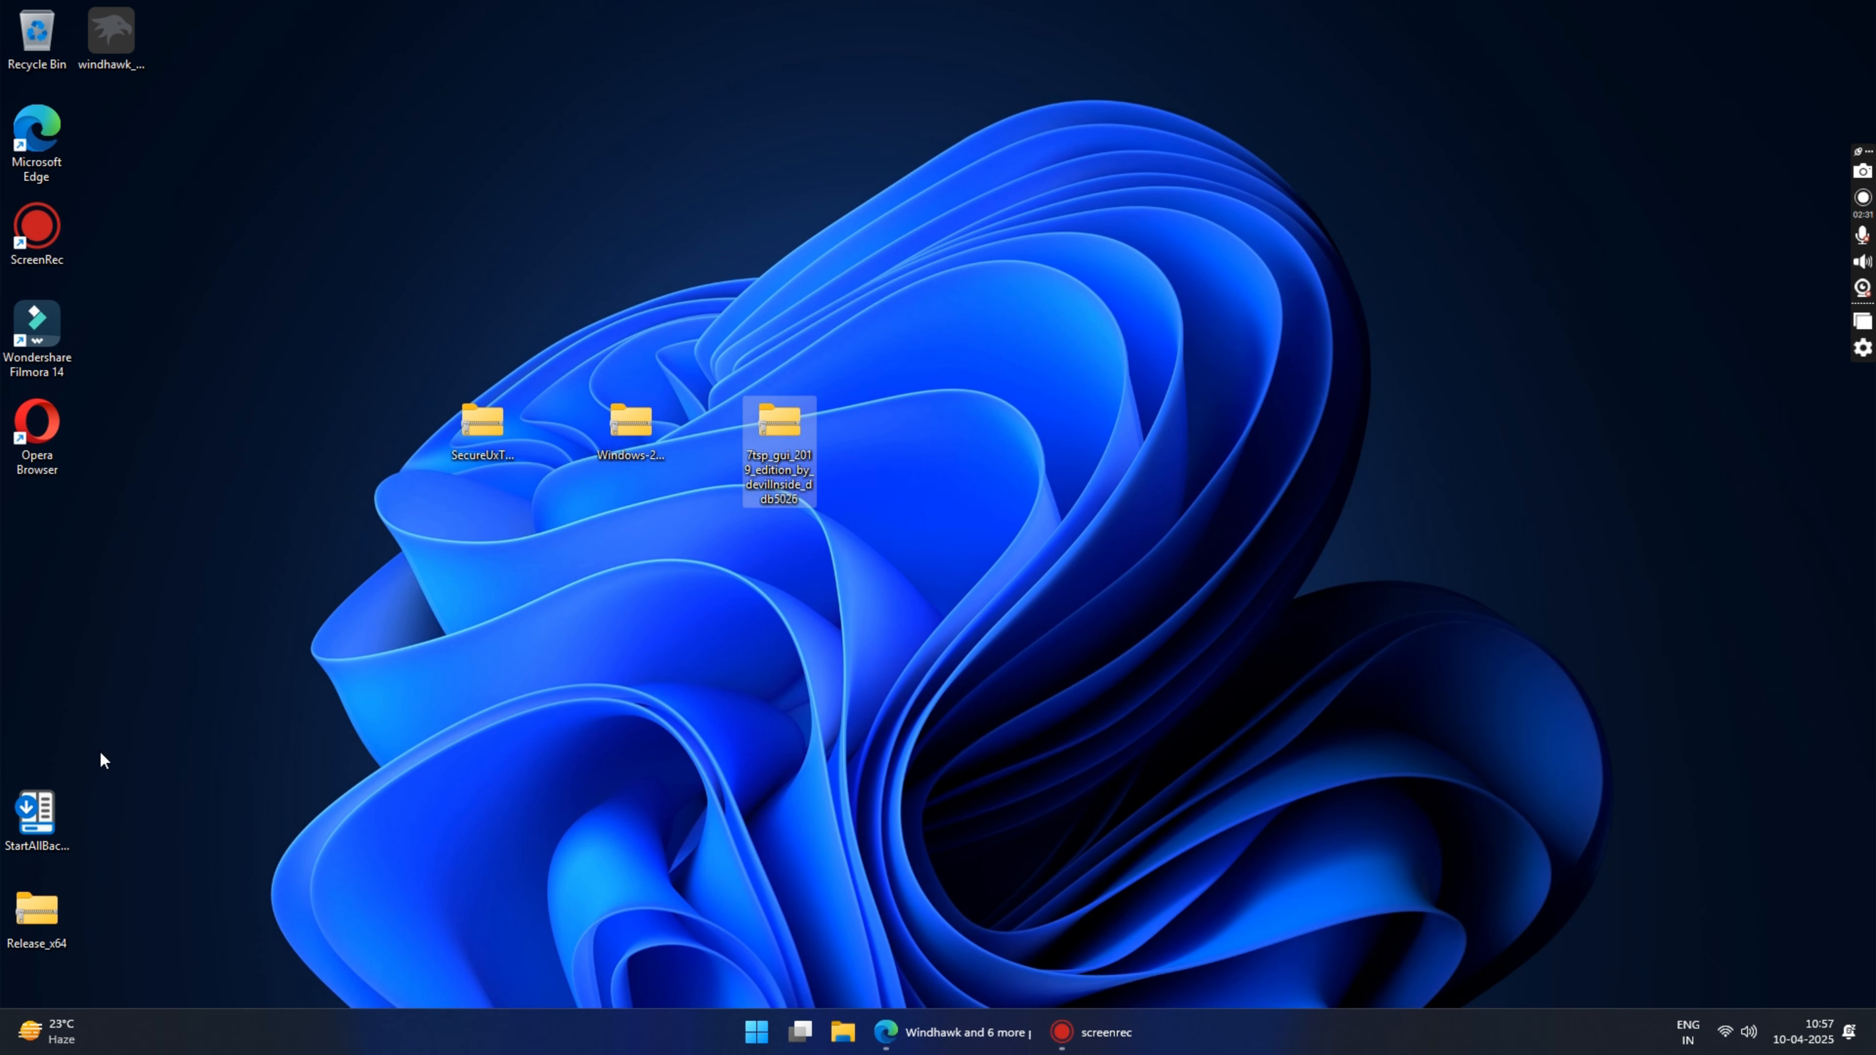
left_click_drag(37, 816, 928, 436)
left_click_drag(37, 912, 1077, 426)
left_click(113, 46)
left_click_drag(112, 46, 1206, 430)
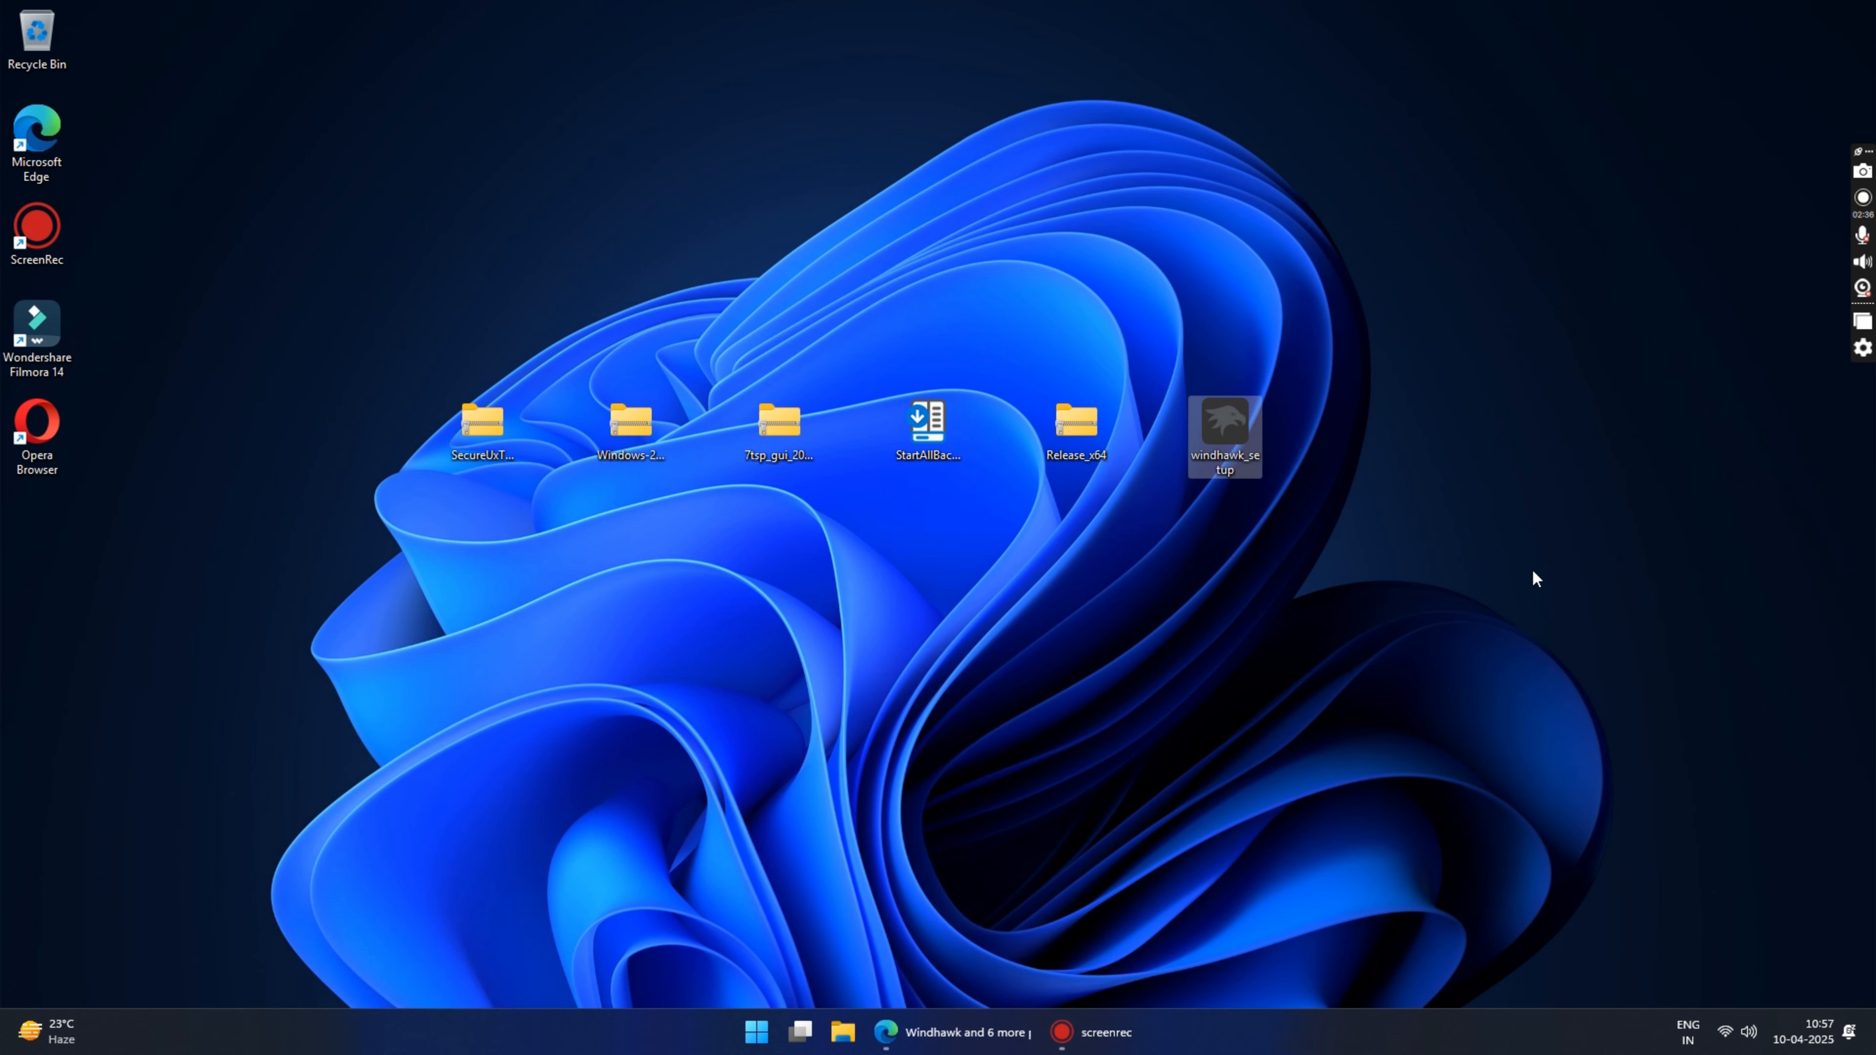
Step: Extract the SecureUxTheme-amd64 zip to its own folder on the Desktop and close the extracted folder's window
left_click(475, 437)
right_click(475, 417)
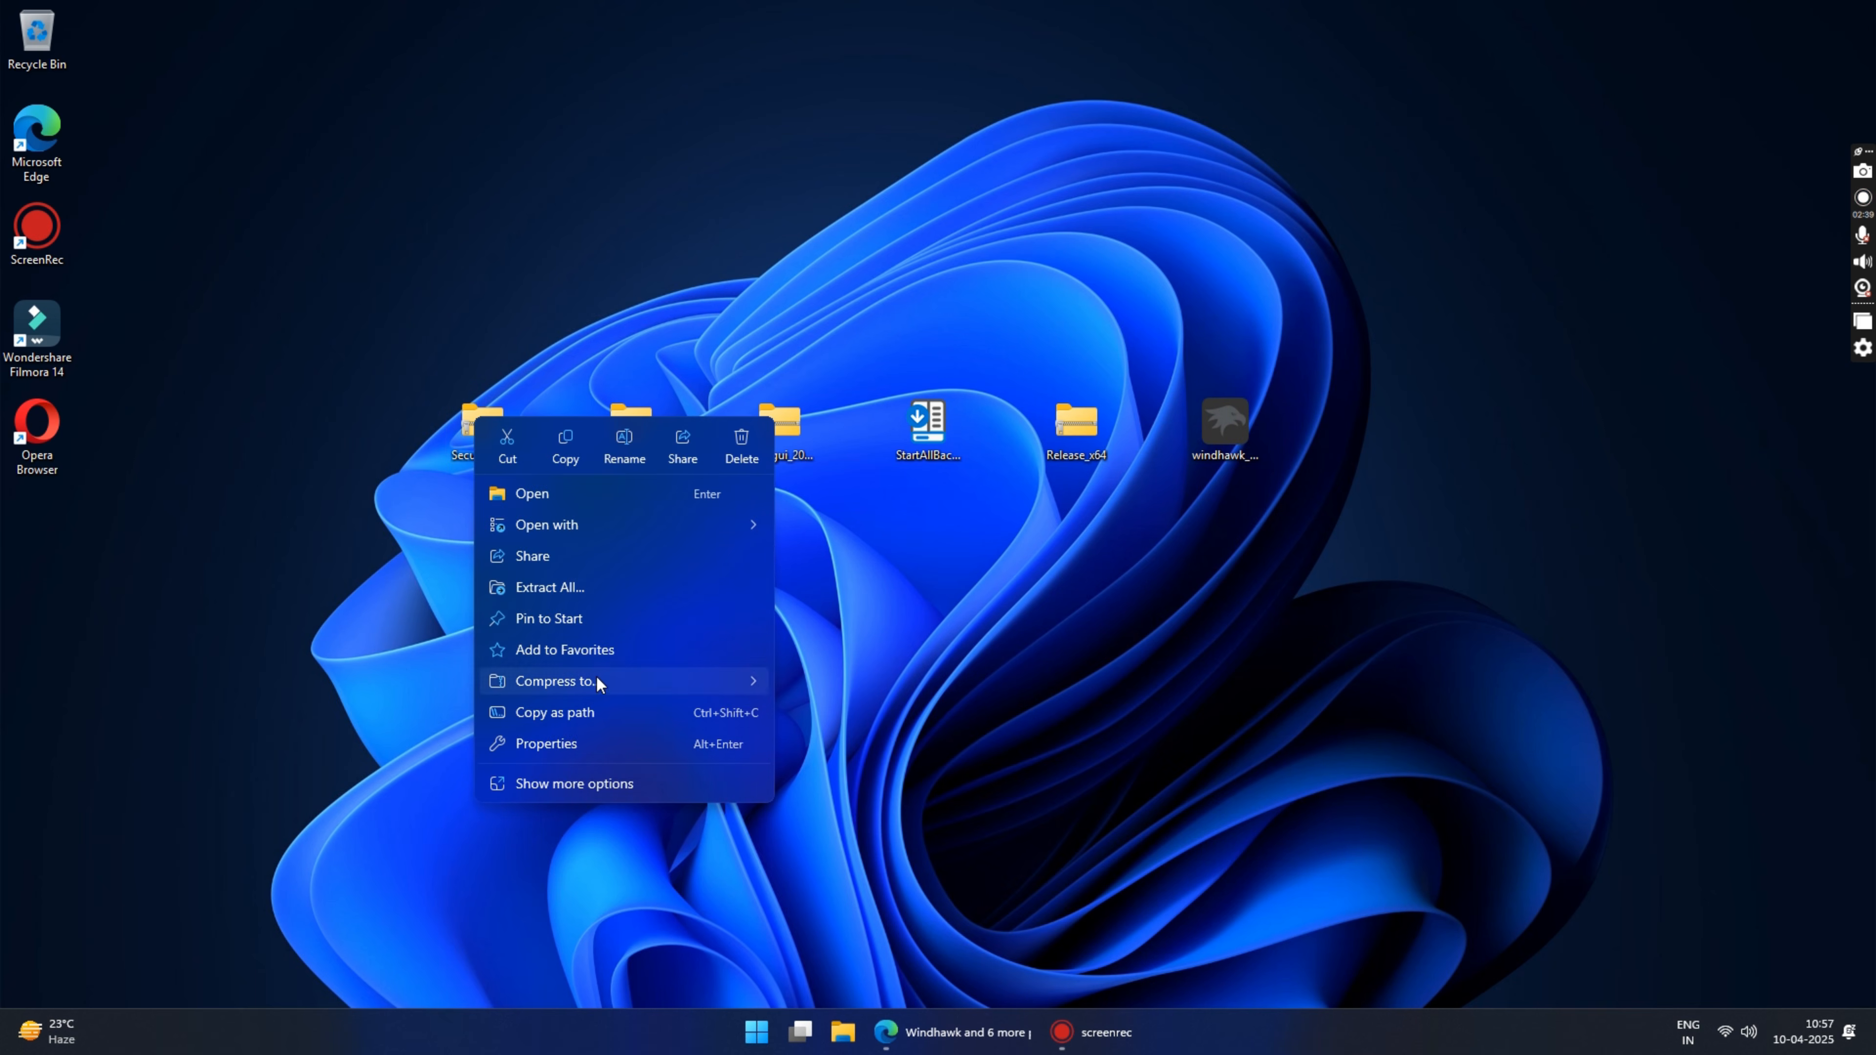
left_click(569, 587)
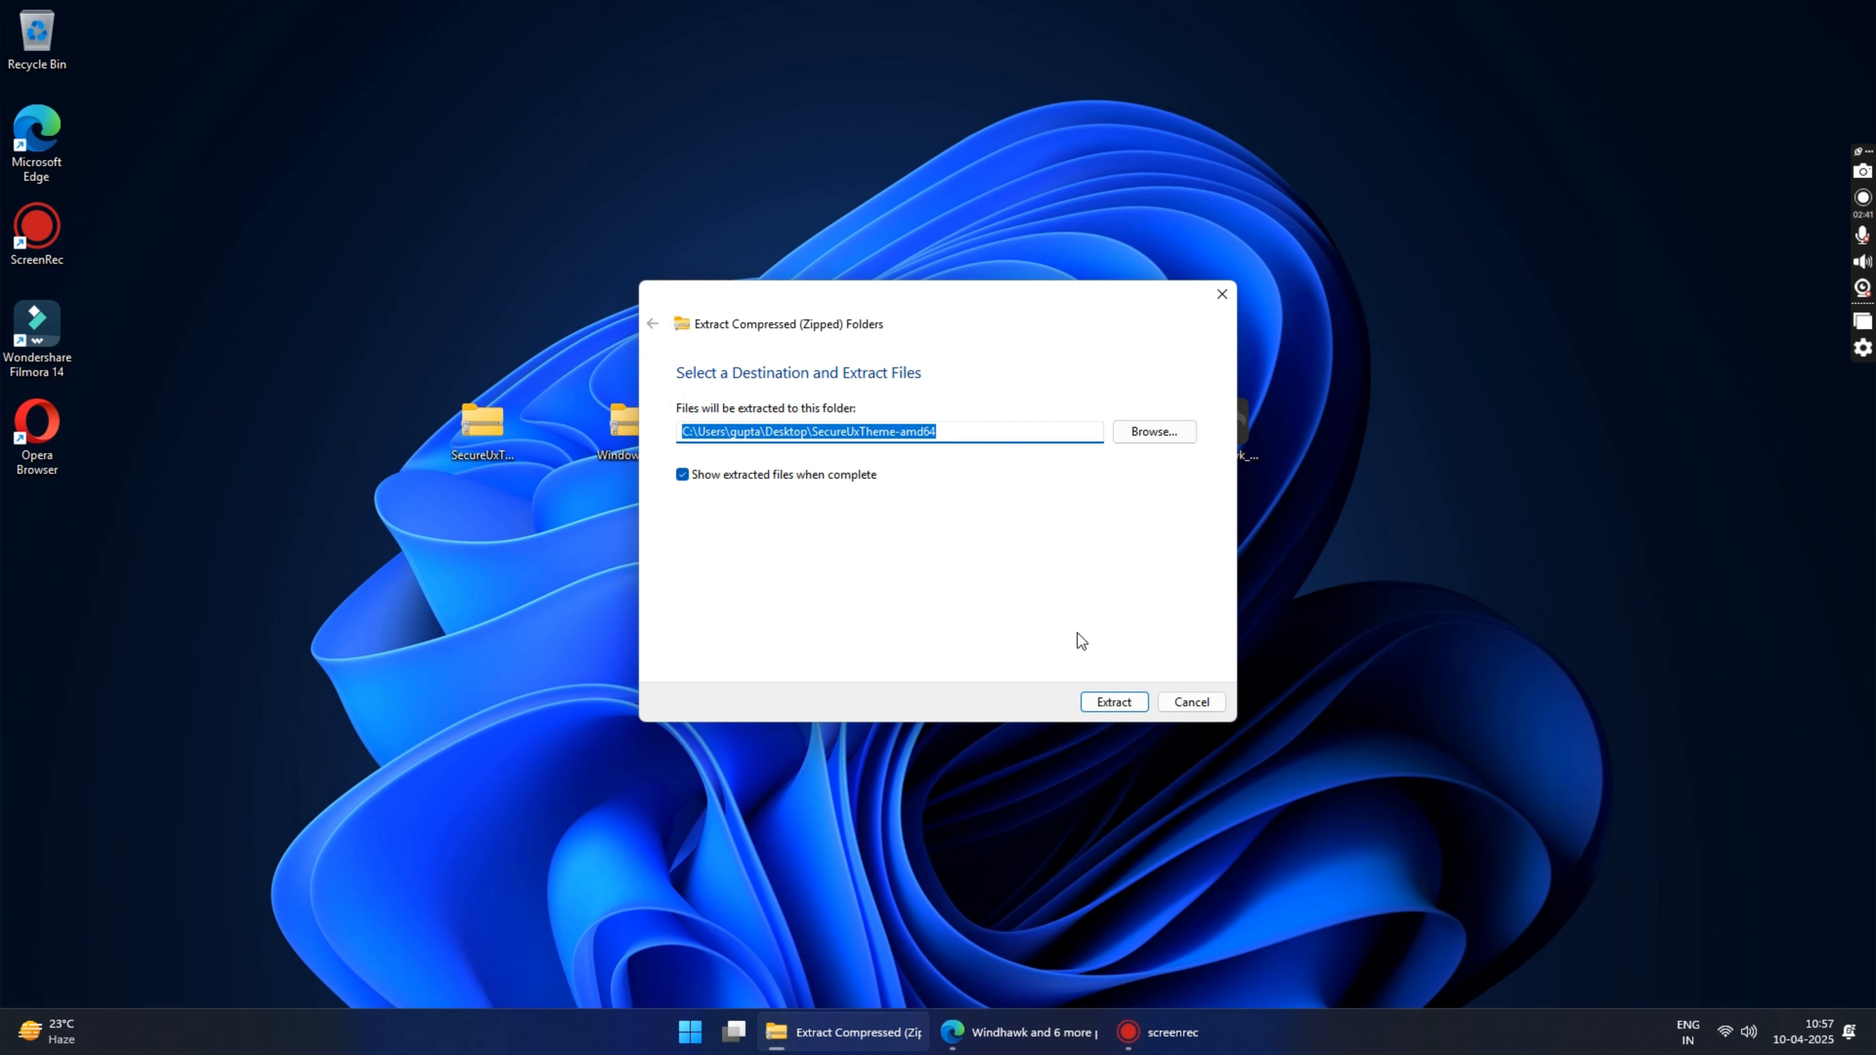
left_click(1115, 702)
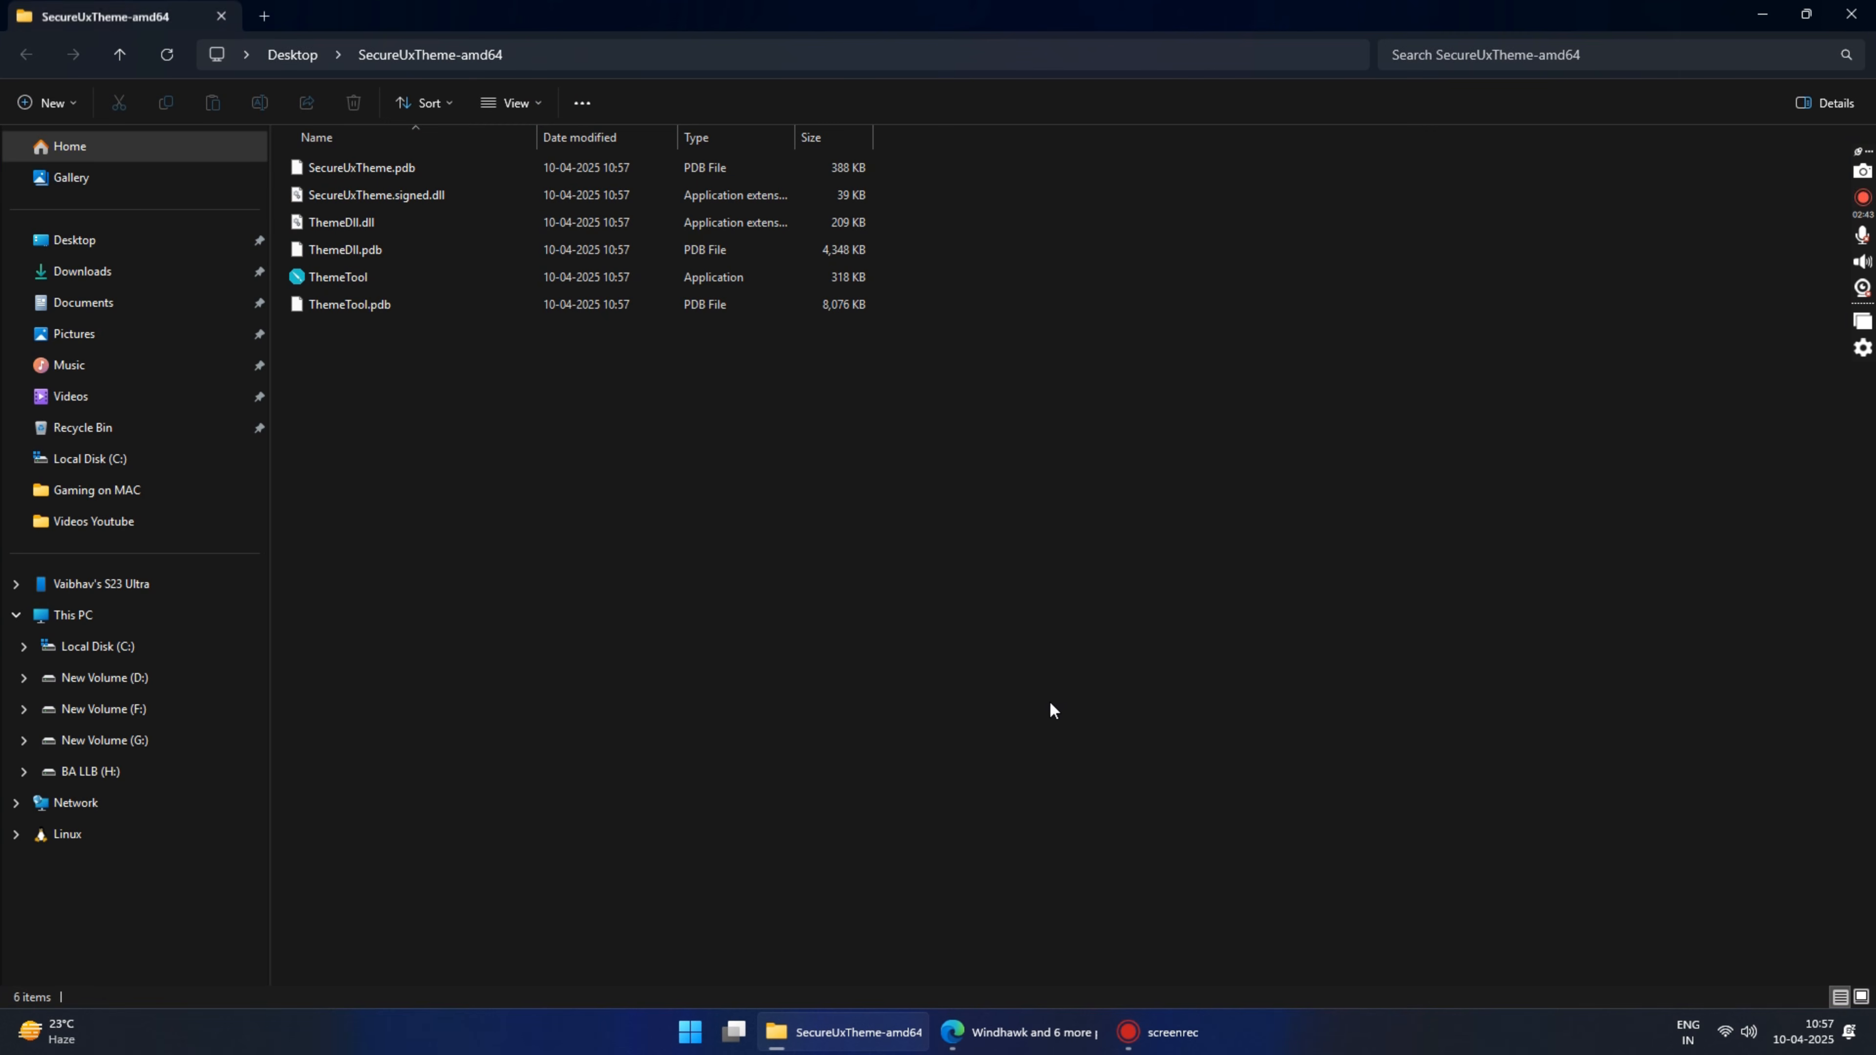
left_click(1851, 14)
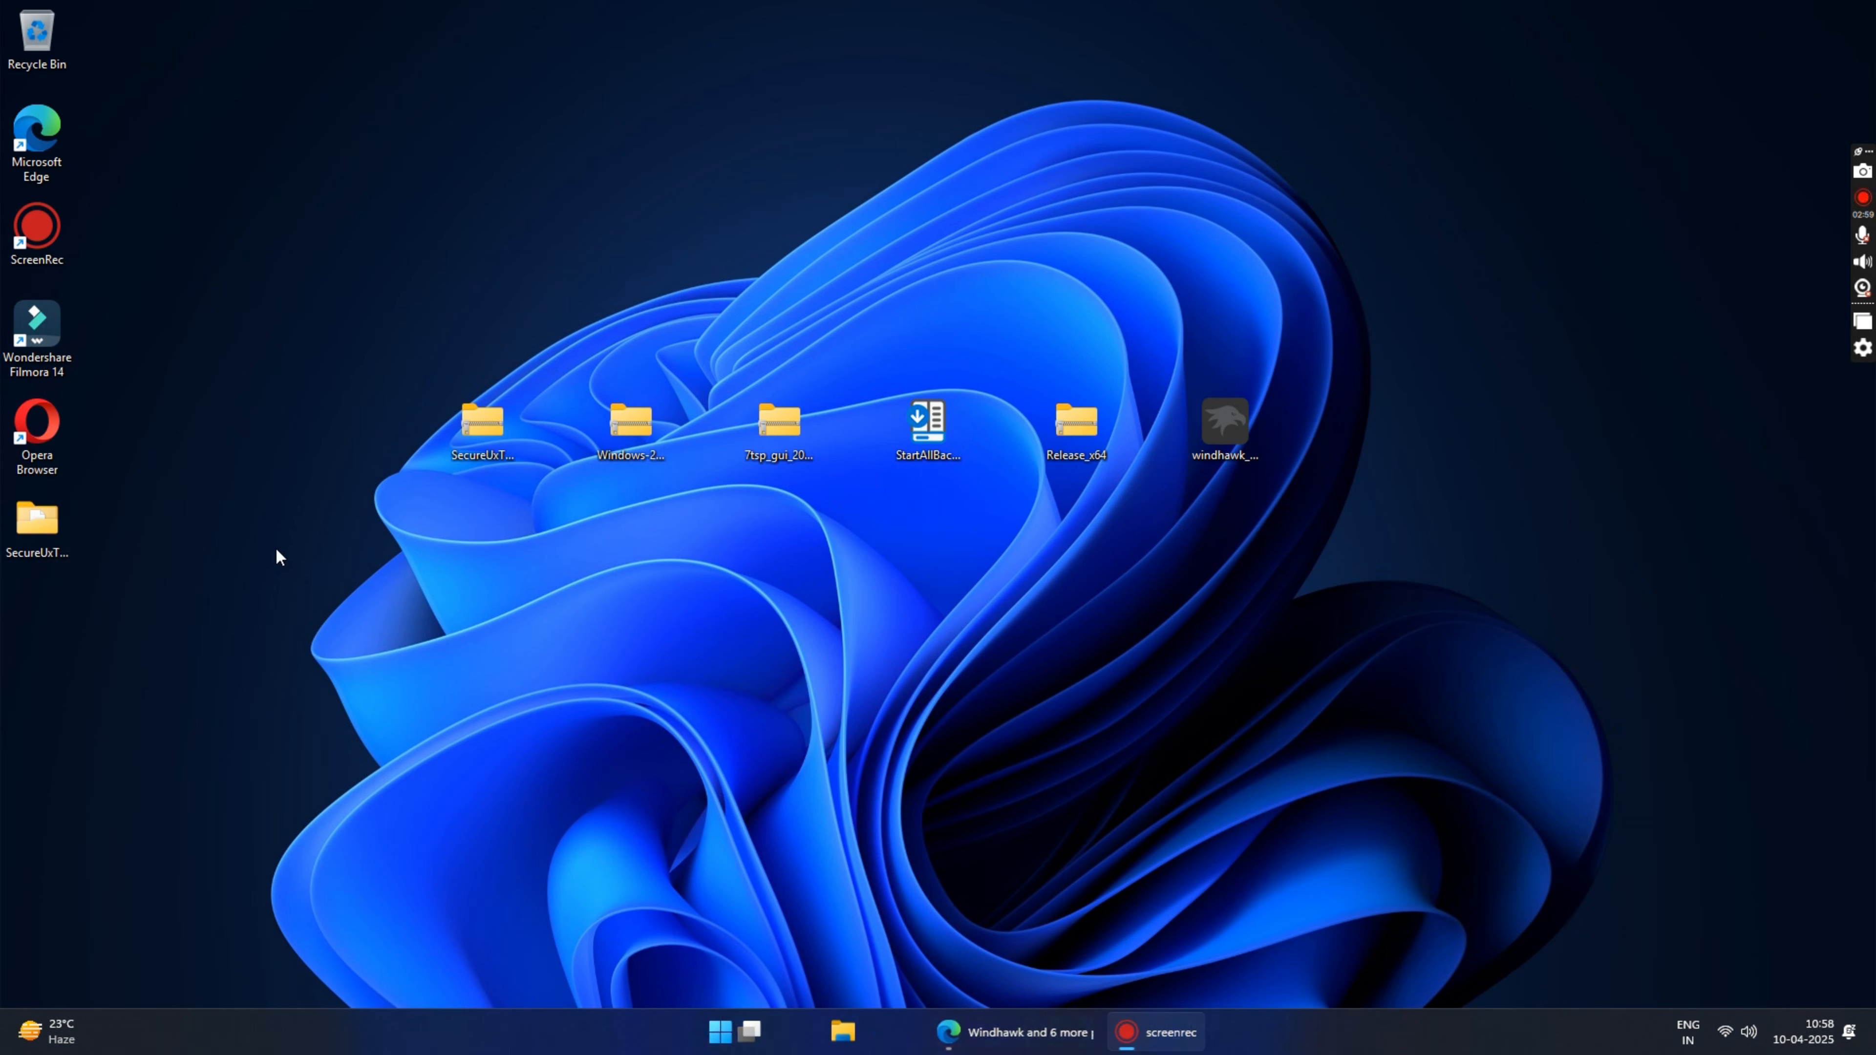
Step: Move the extracted SecureUxTheme-amd64 folder from the Desktop to the root of Local Disk (C:)
right_click(36, 523)
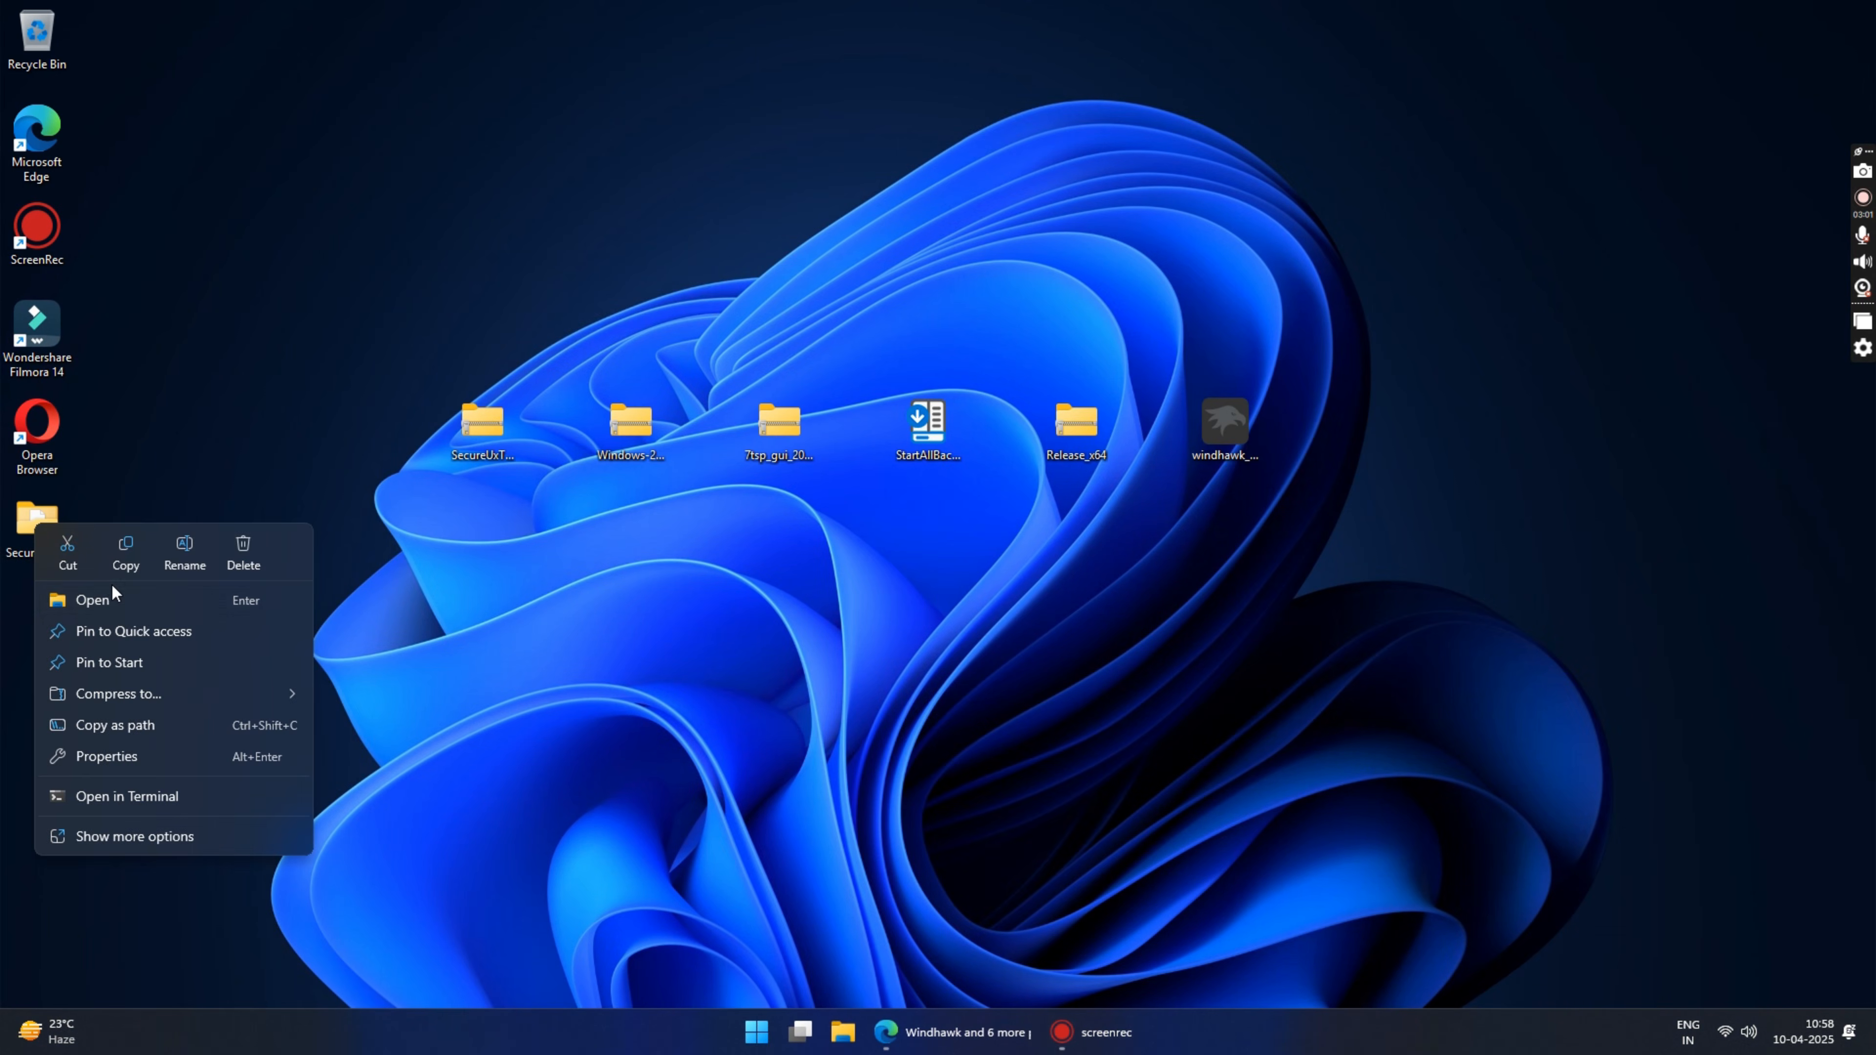
left_click(68, 553)
left_click(843, 1032)
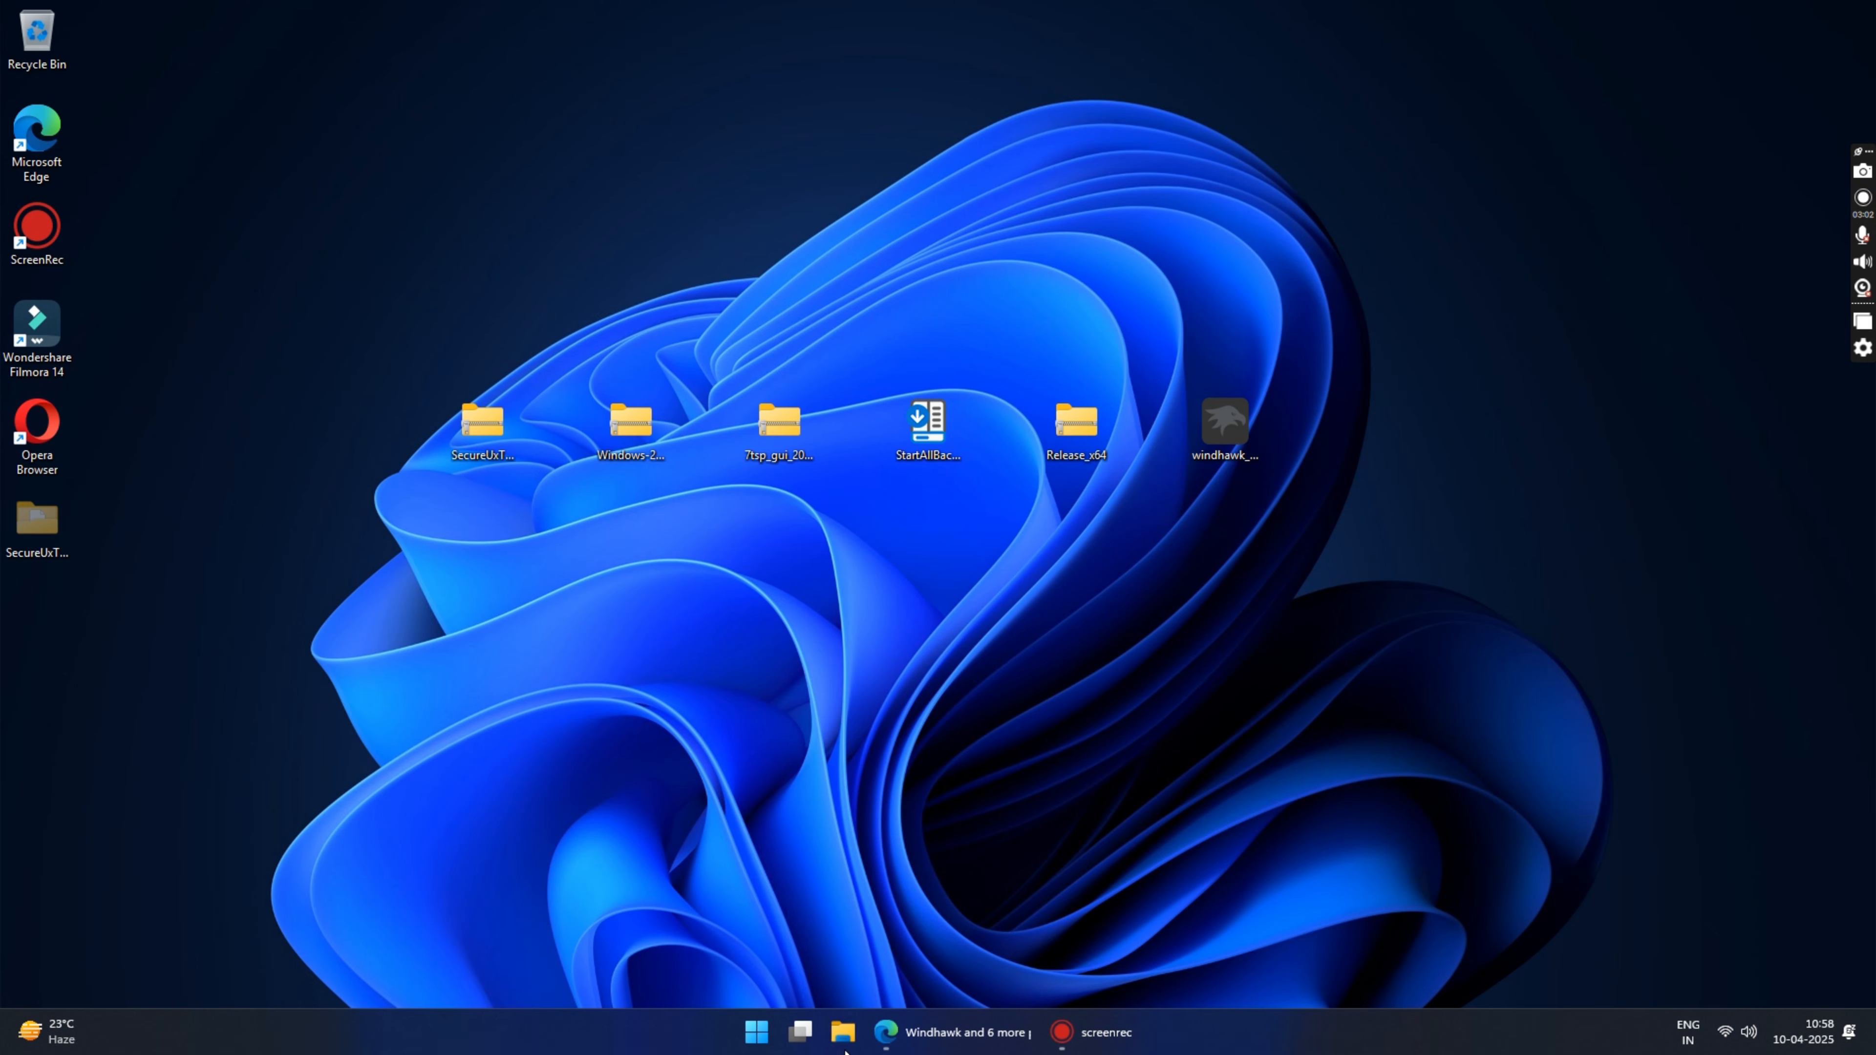
left_click(74, 616)
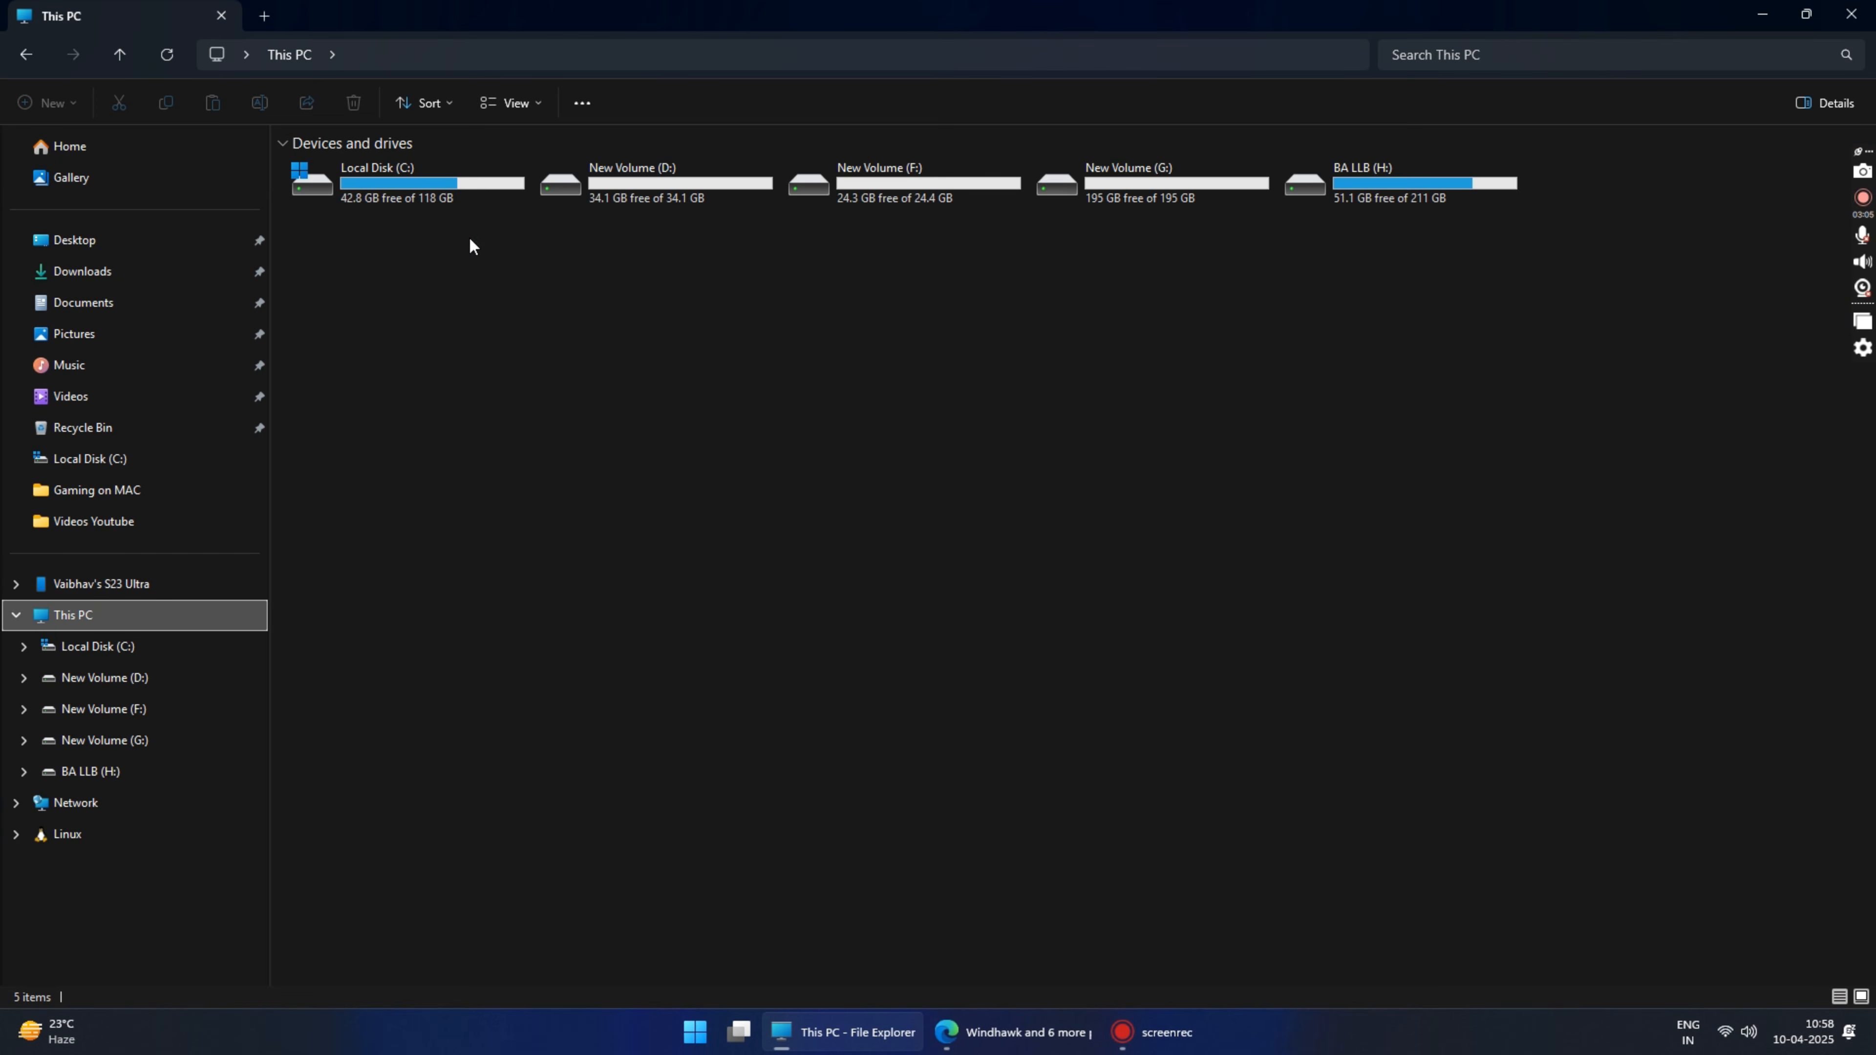
double_click(419, 198)
right_click(663, 513)
left_click(691, 533)
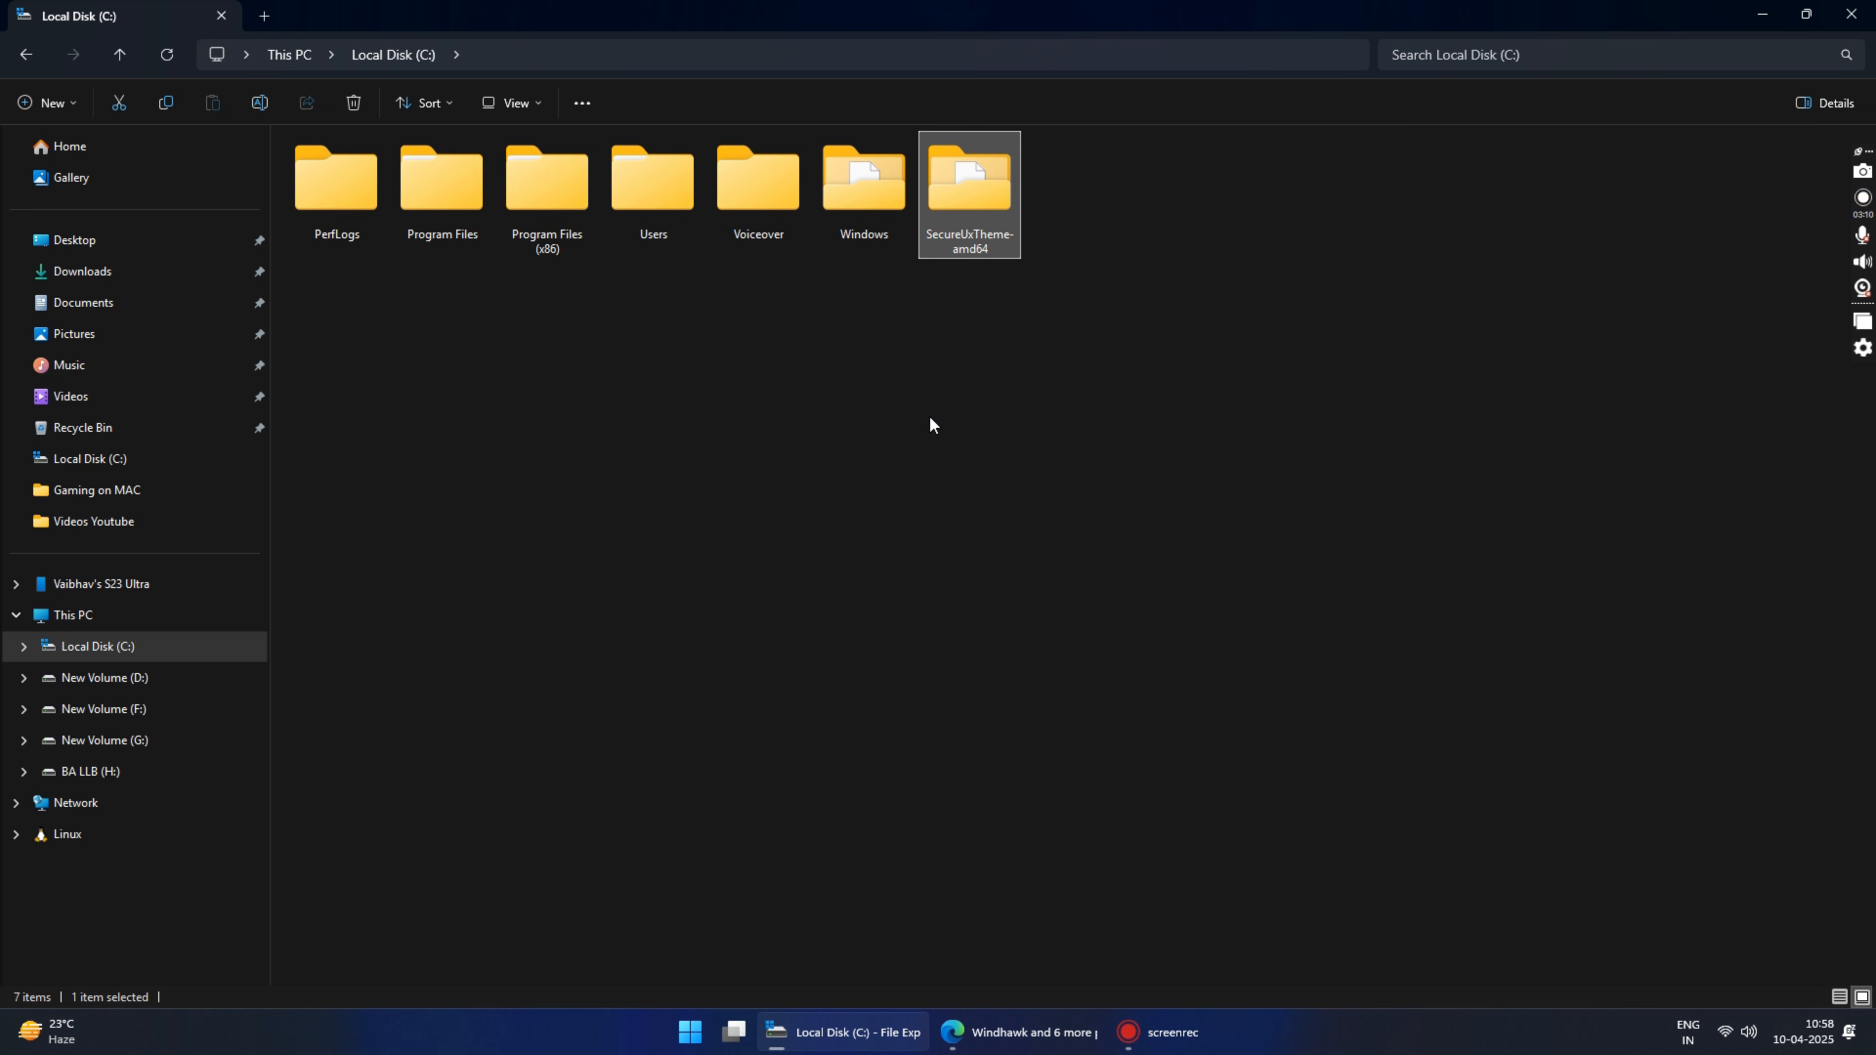
Step: Run ThemeTool from the SecureUxTheme-amd64 folder as administrator, accept the warranty disclaimer and install the patcher with the preselected hooks
double_click(966, 197)
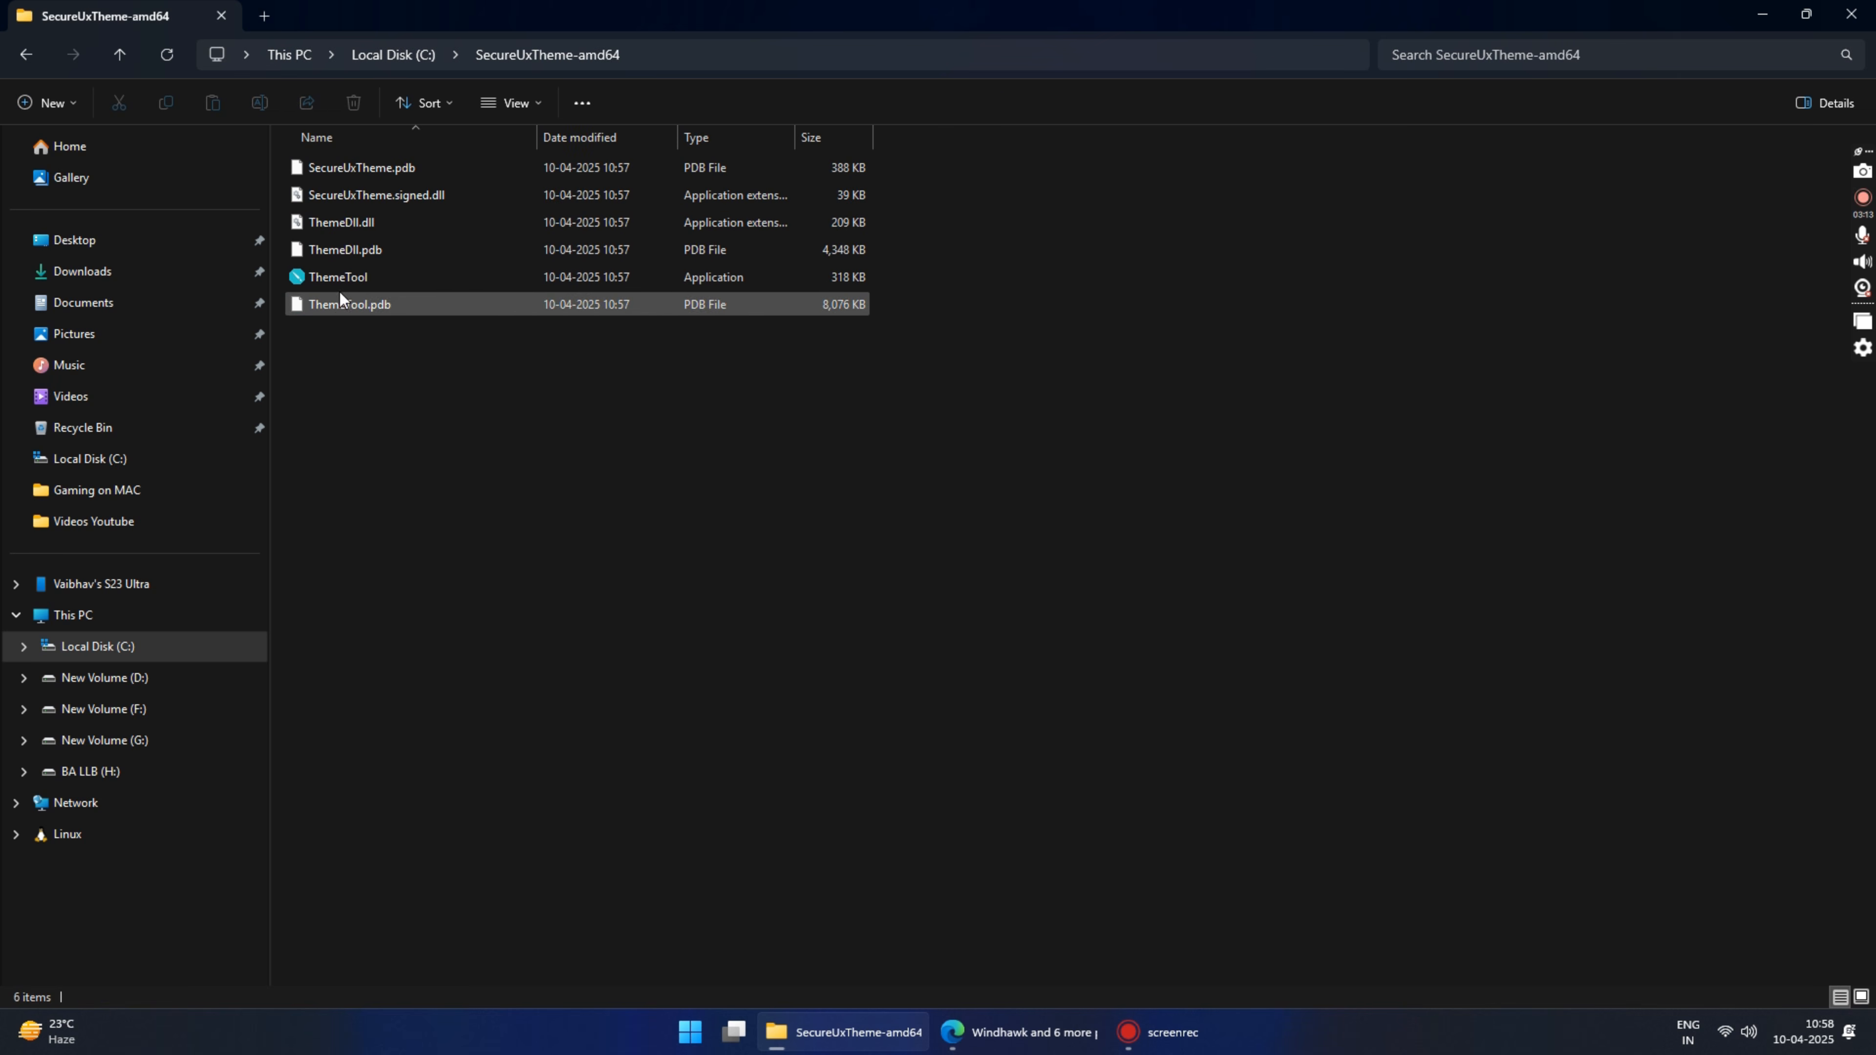
left_click(331, 277)
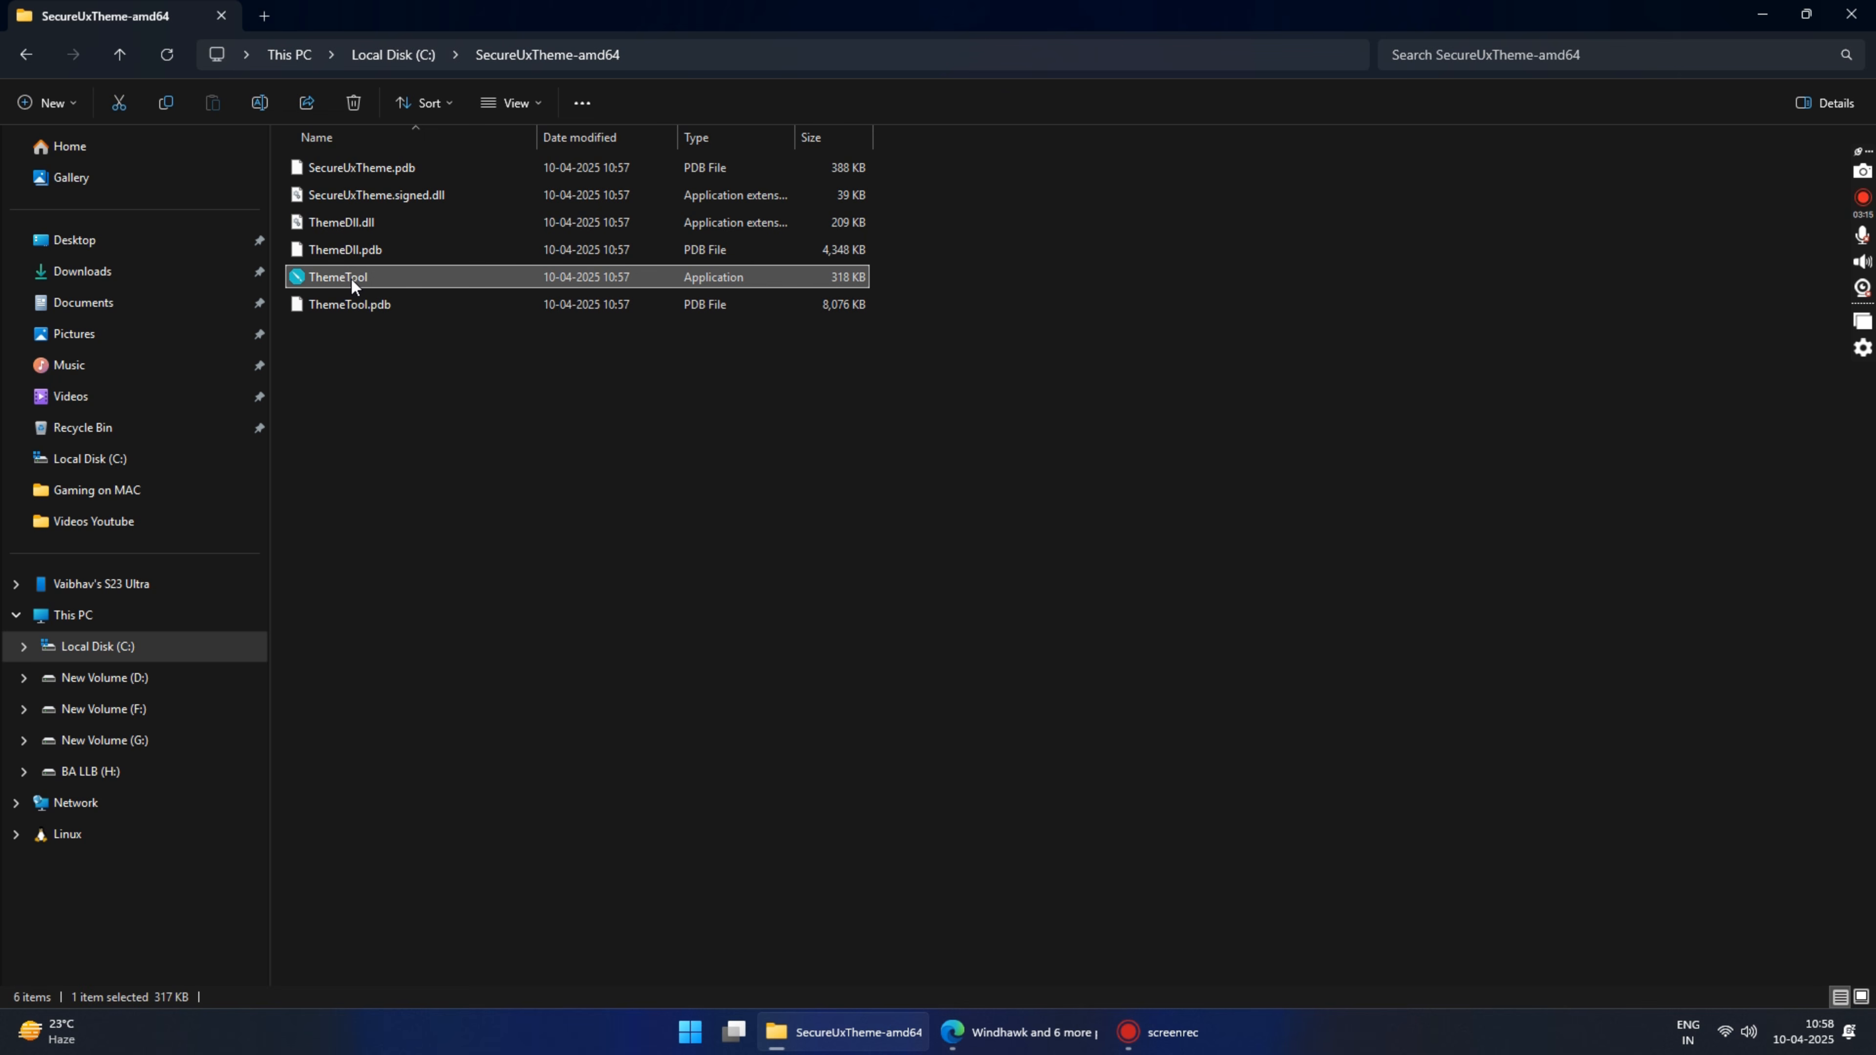
right_click(349, 277)
left_click(458, 417)
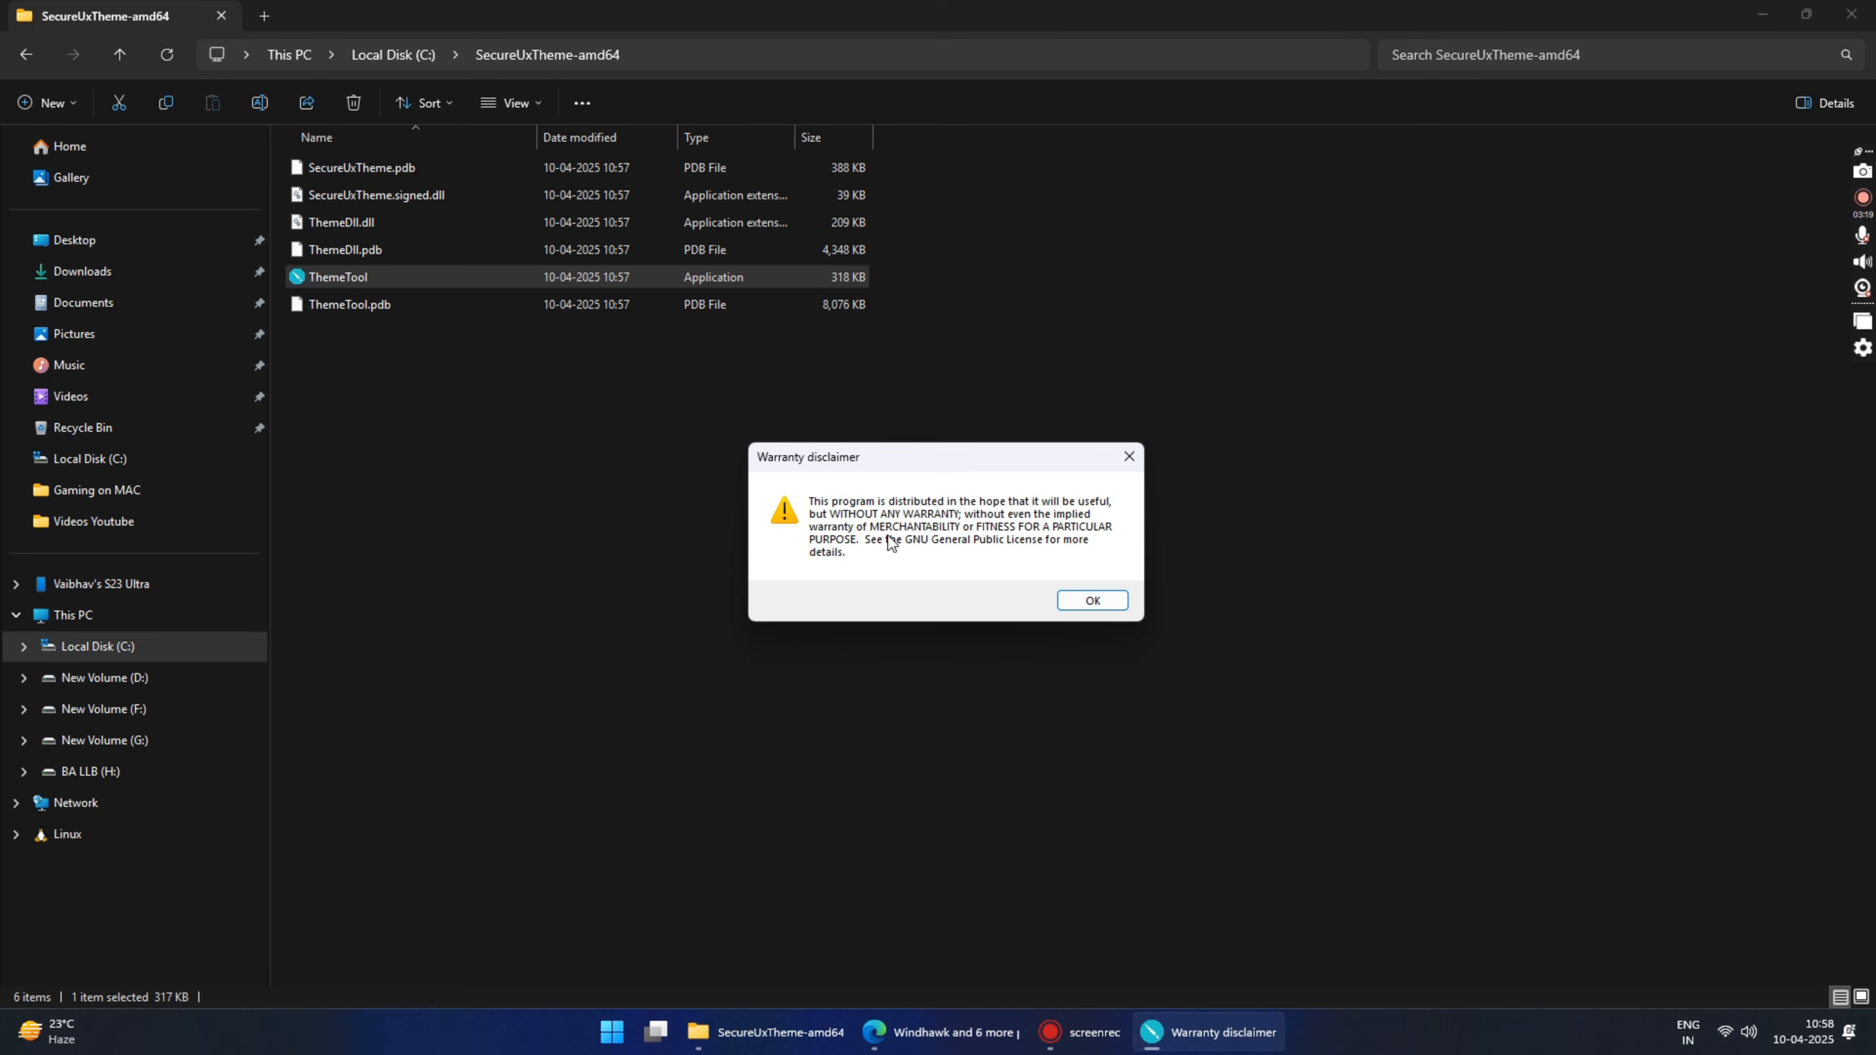
left_click(1083, 601)
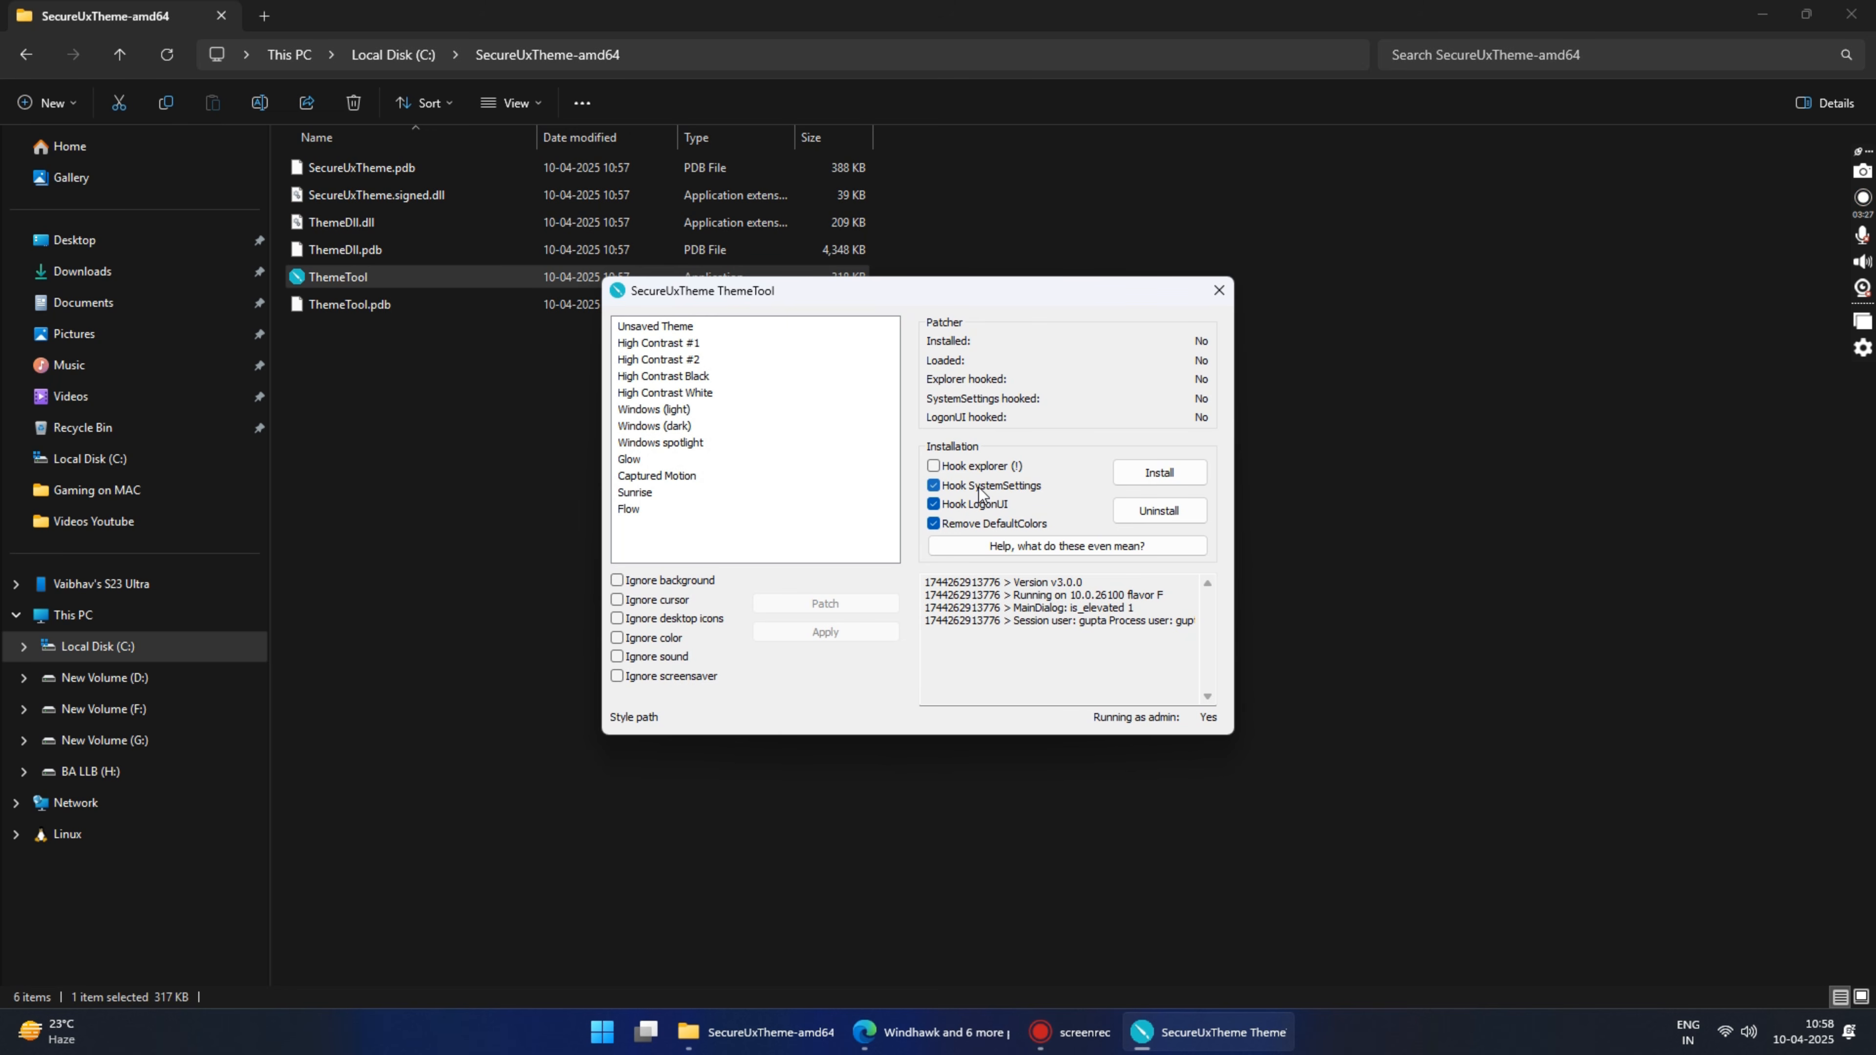
left_click(1153, 473)
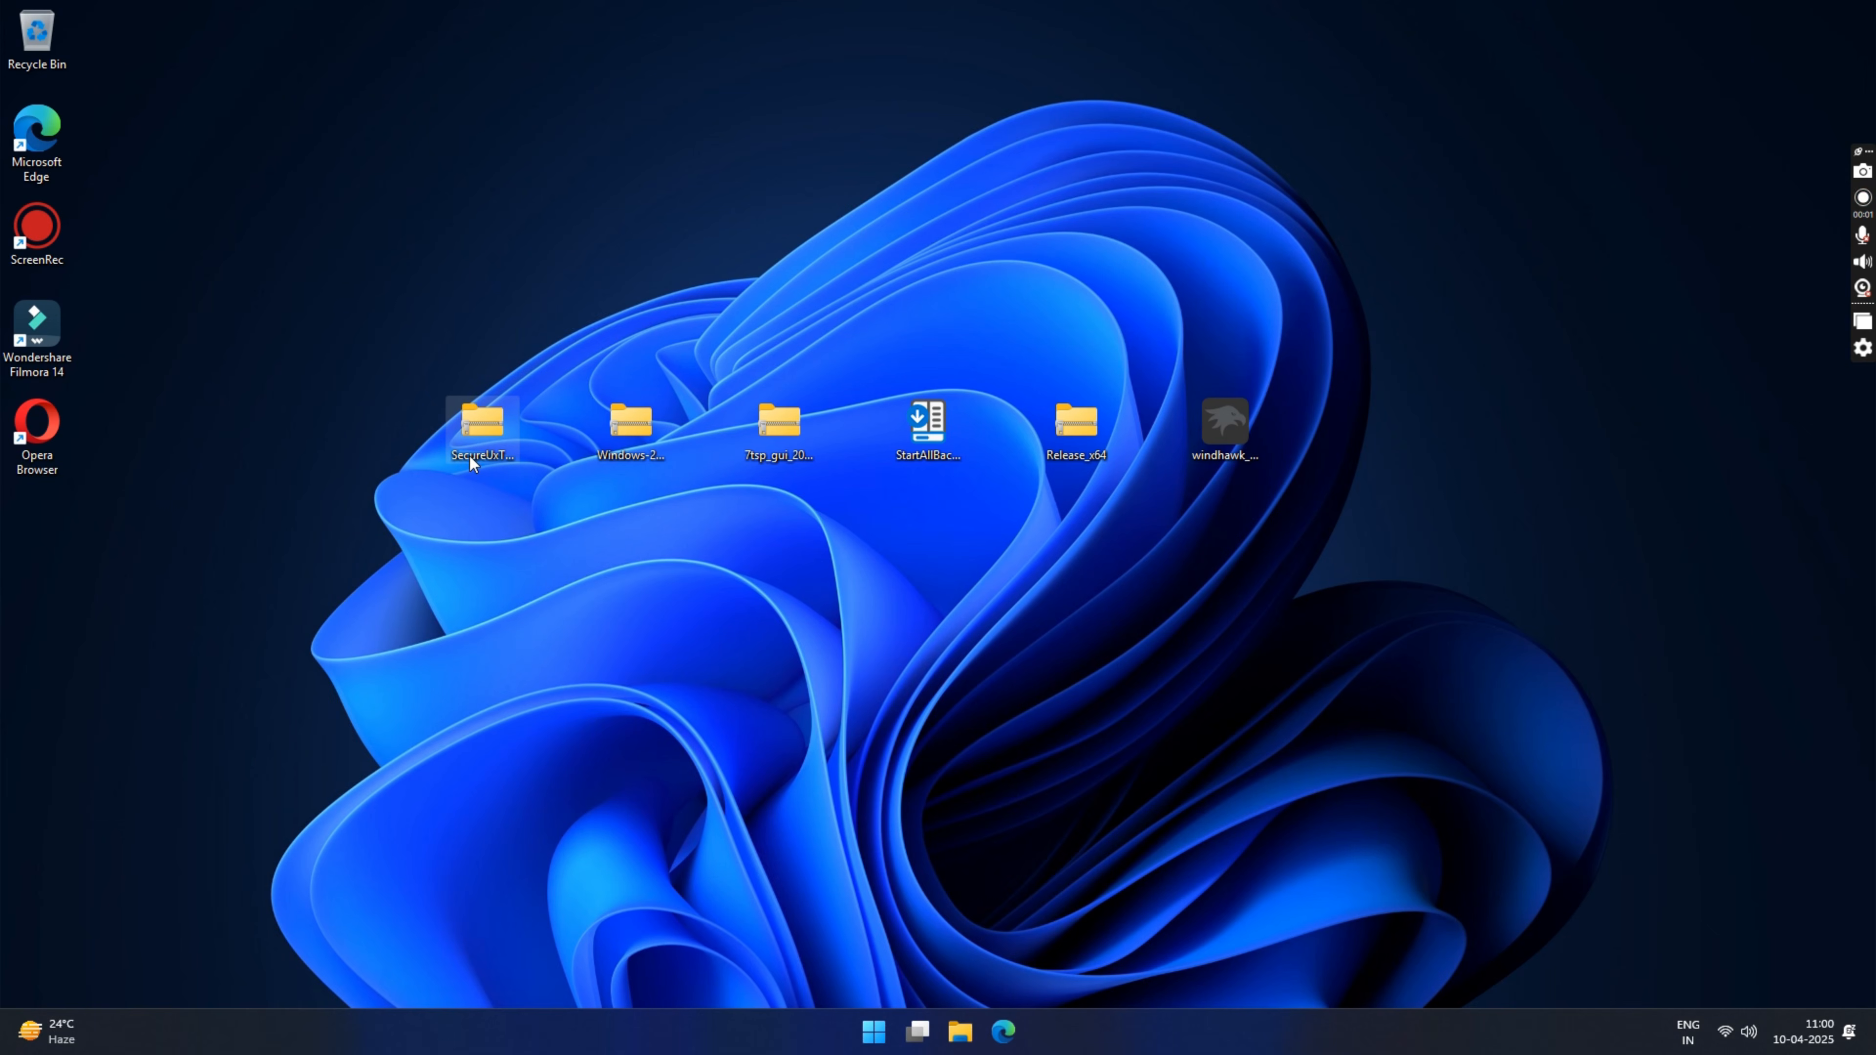
Step: Extract the Windows-25-Theme-Files zip to its own folder on the Desktop and close the extracted folder's window
right_click(631, 422)
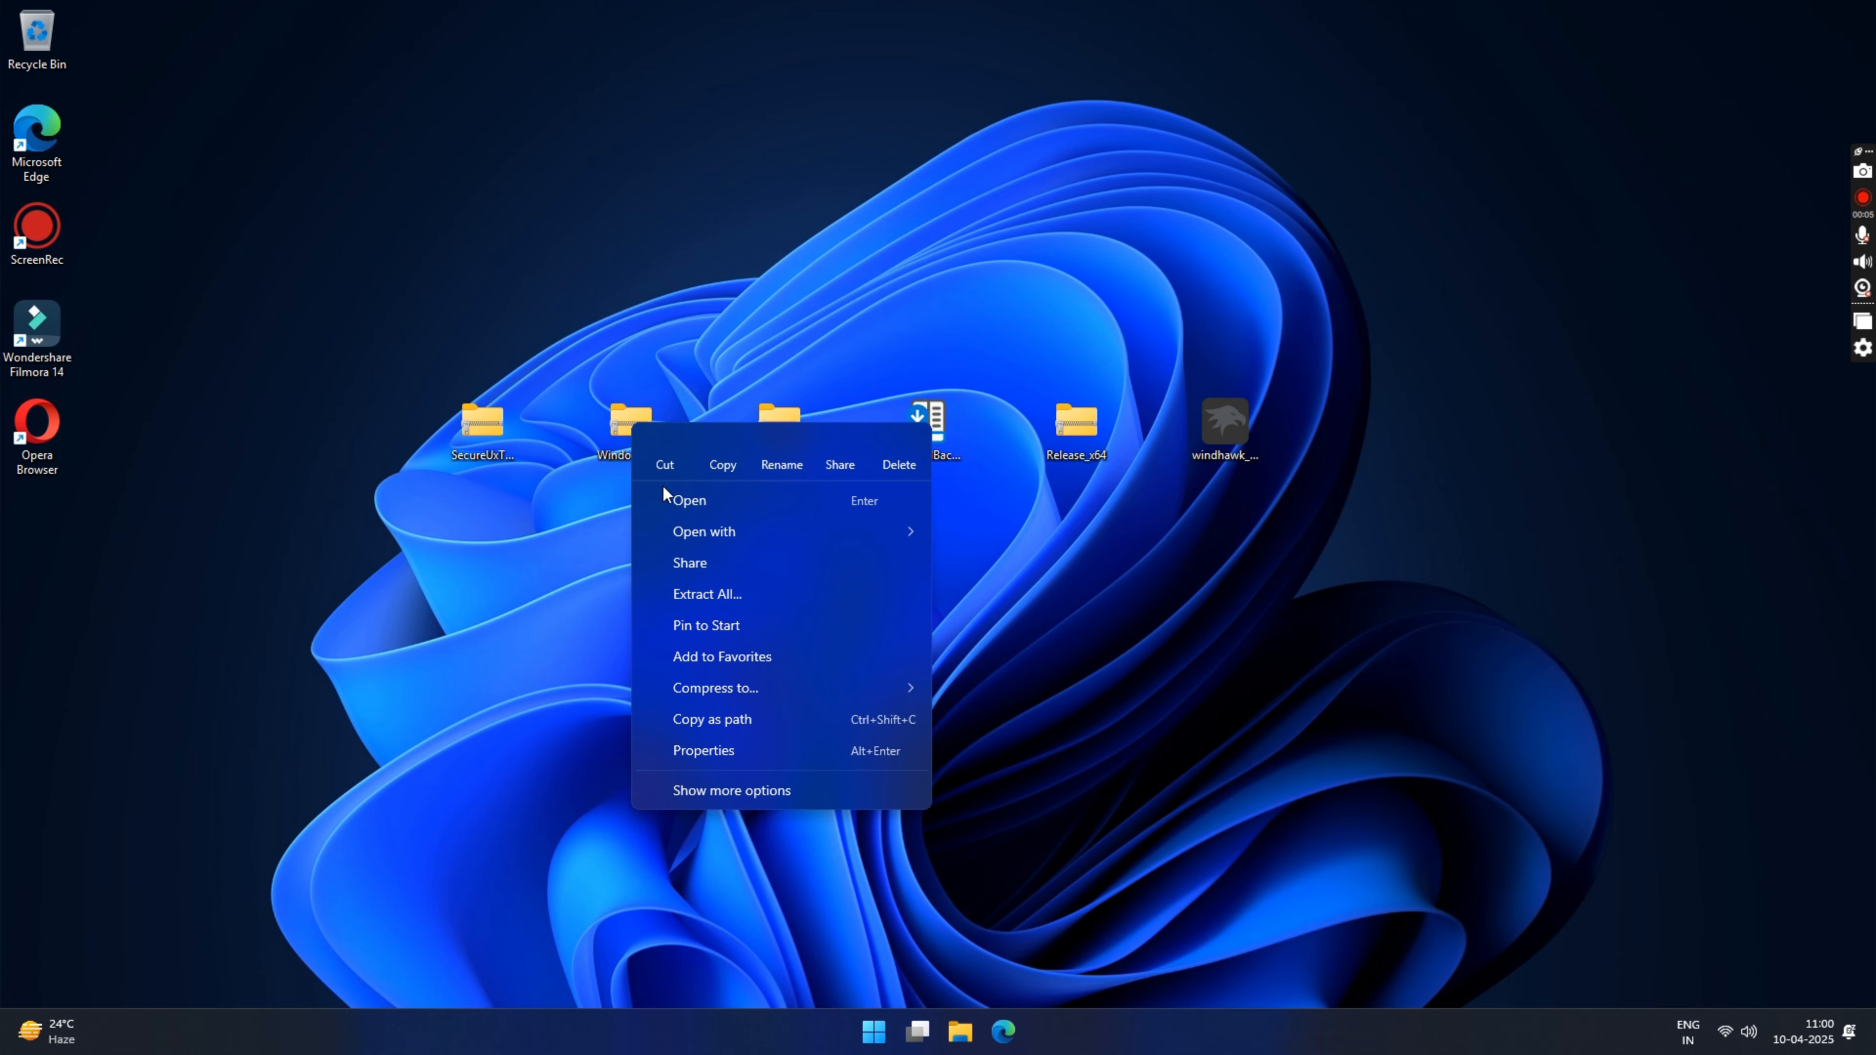
left_click(725, 598)
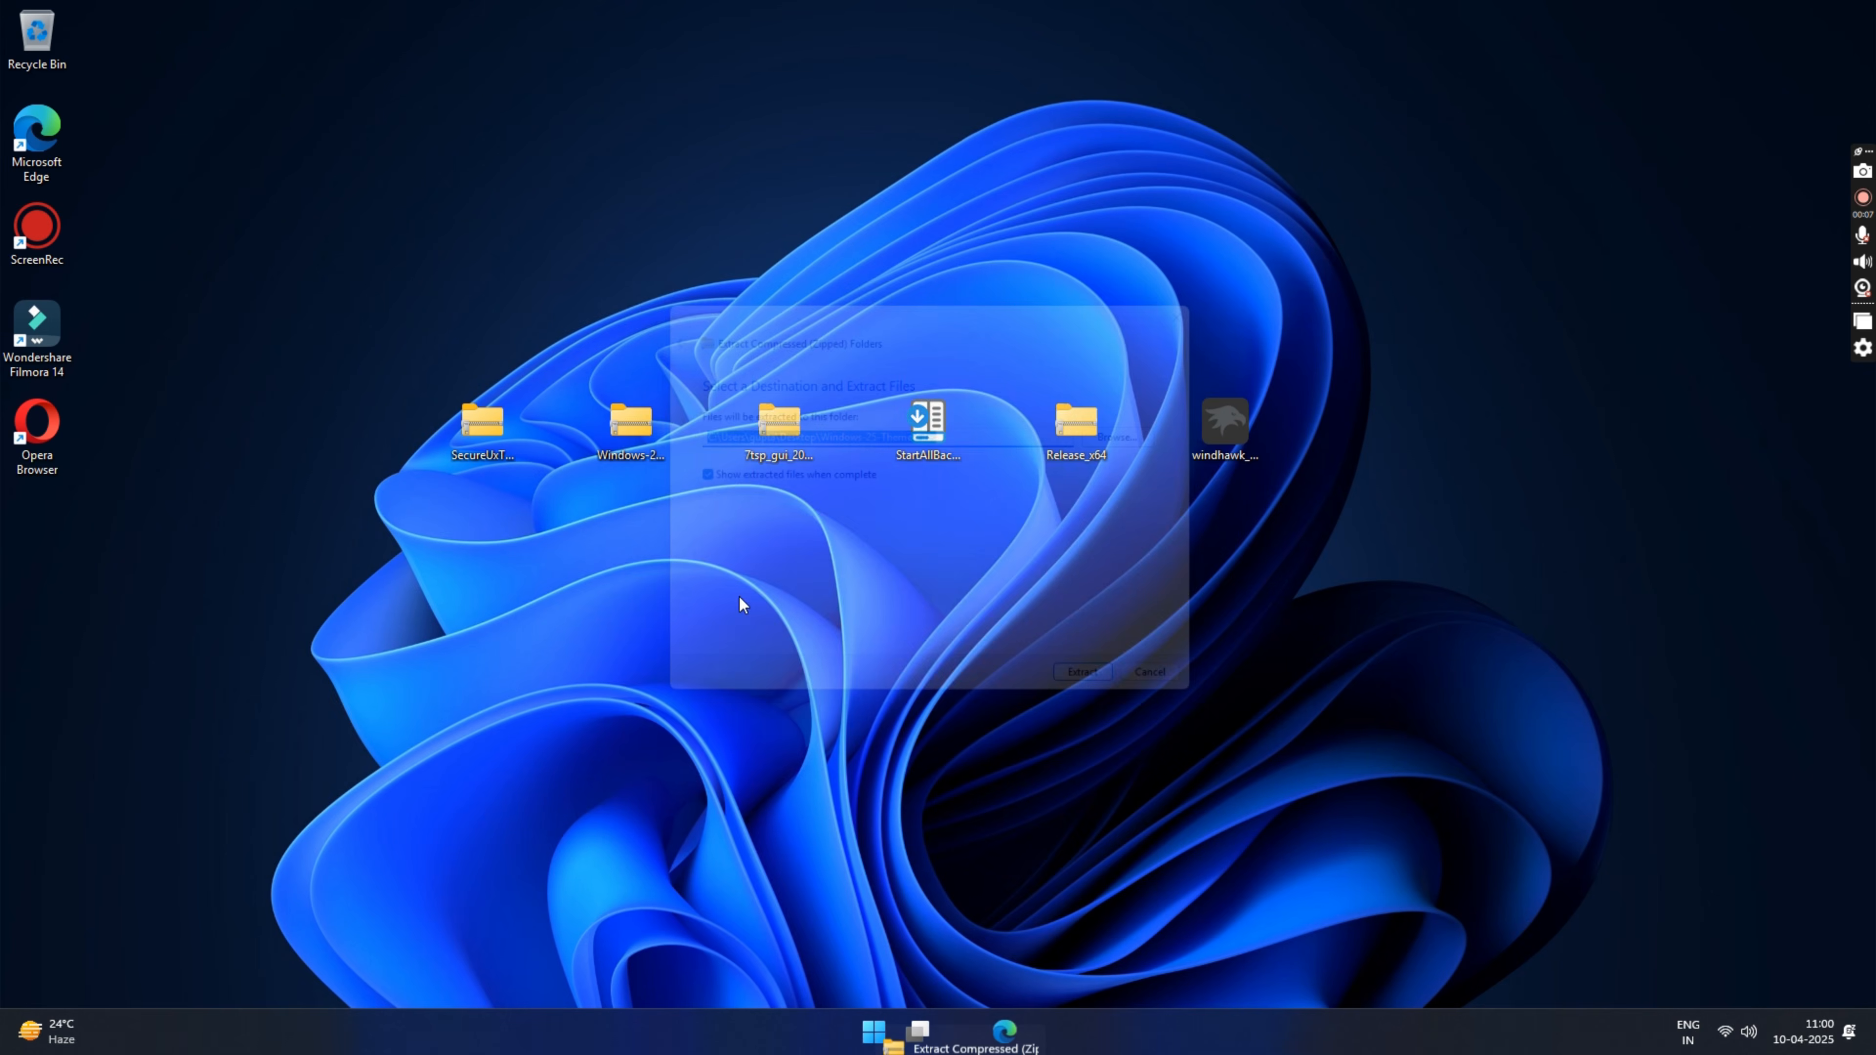
left_click(1121, 699)
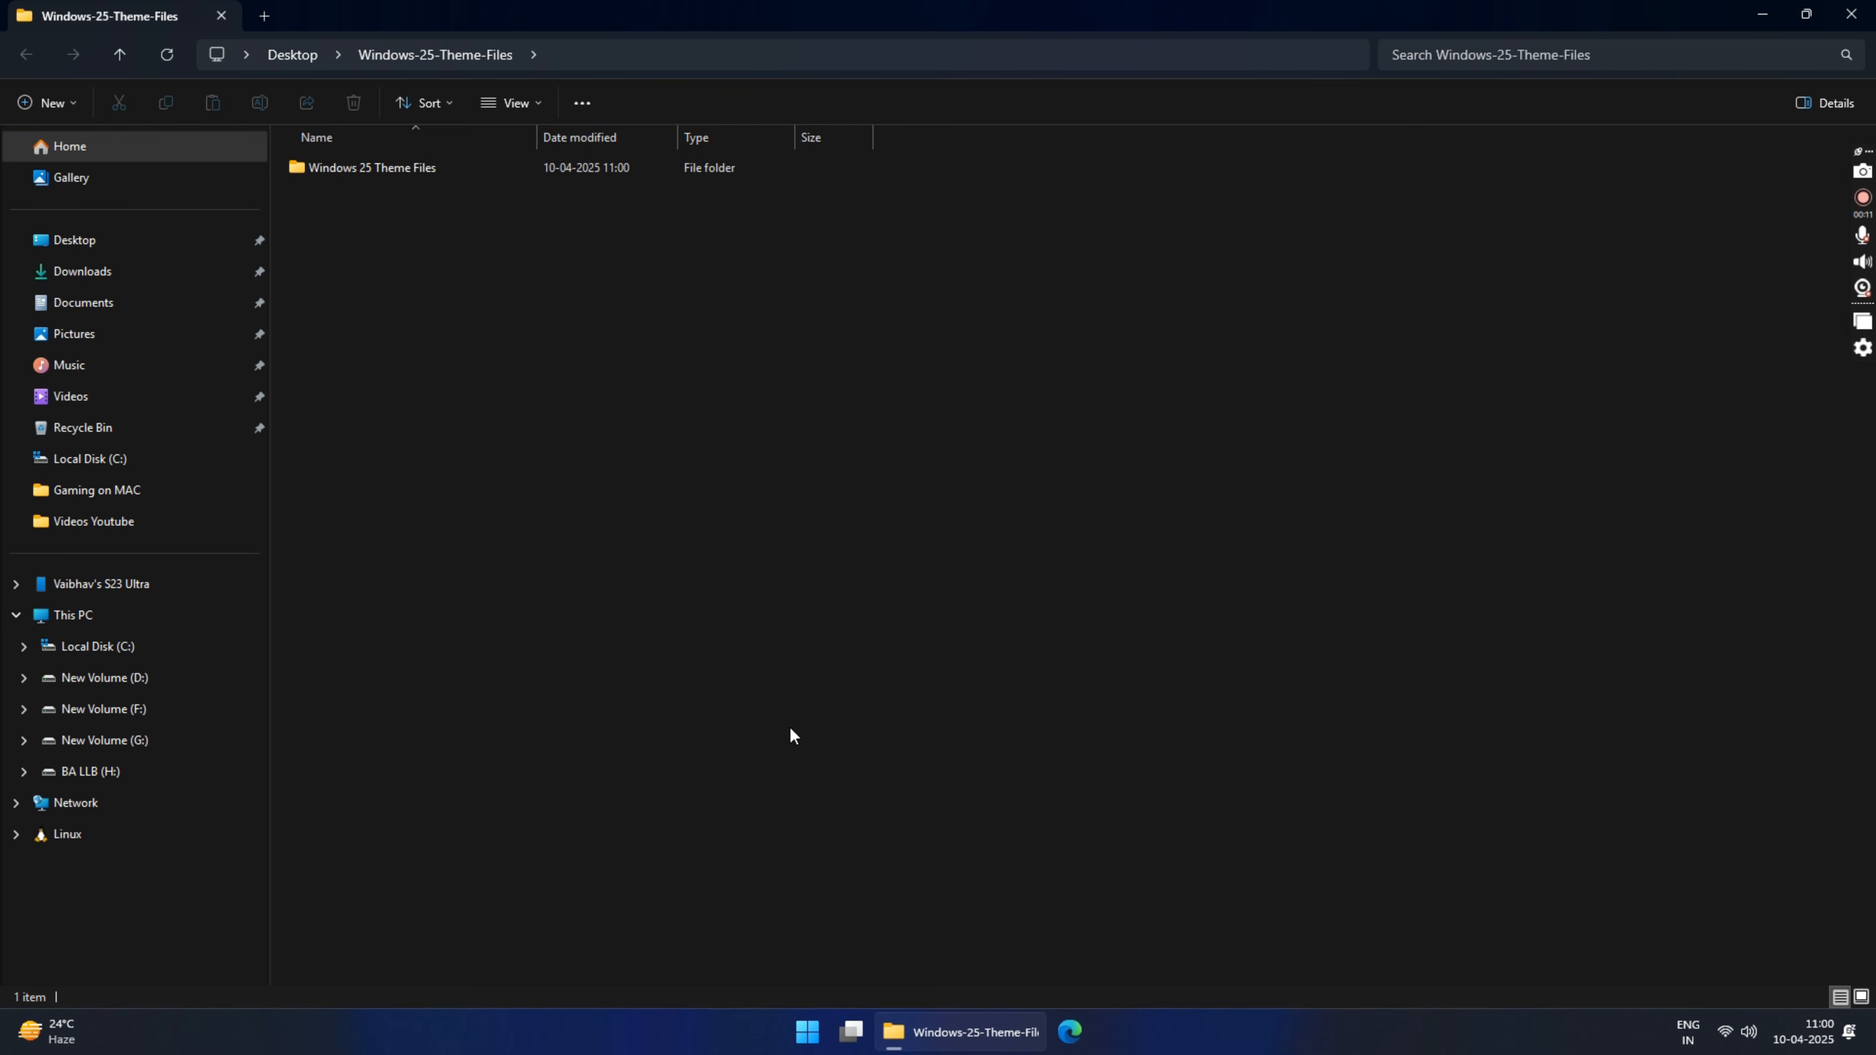
left_click(1852, 15)
Step: Copy the Windows 25 folder and Windows 25 theme file from the Windows 11 Theme folder inside the extracted theme files
double_click(52, 530)
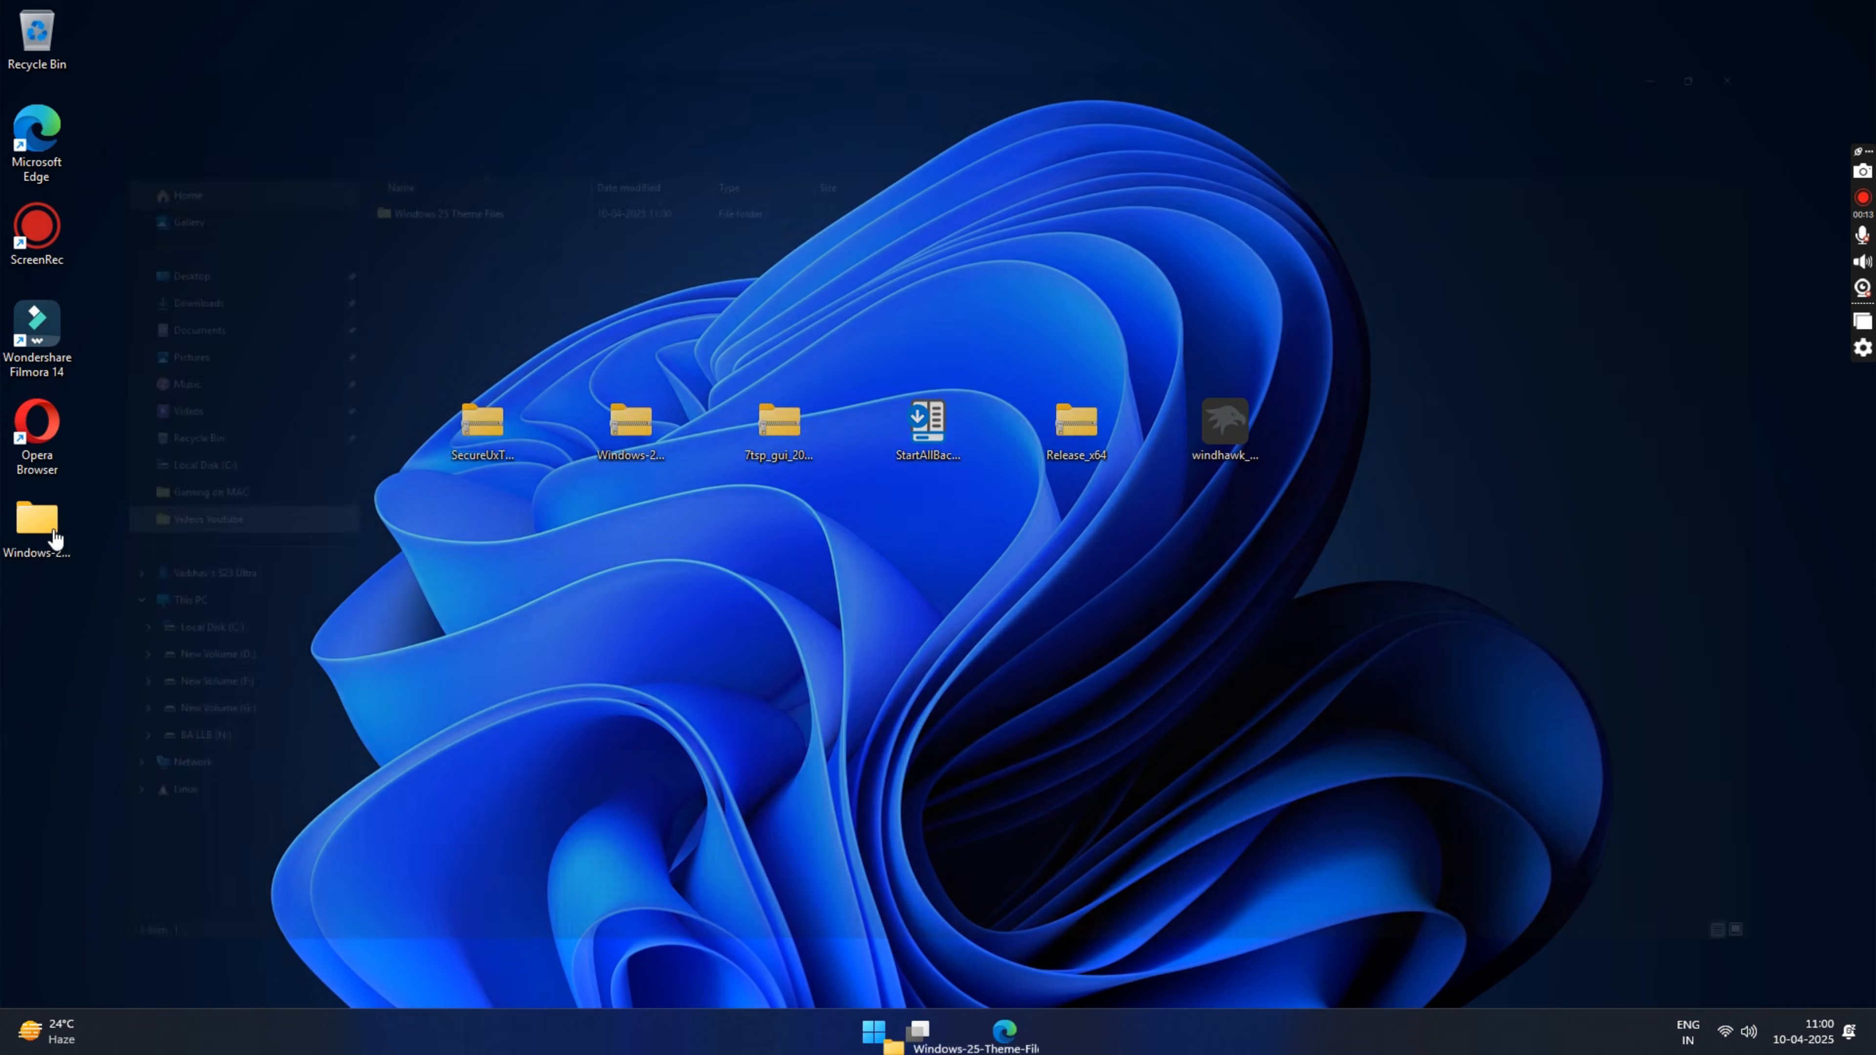
double_click(416, 166)
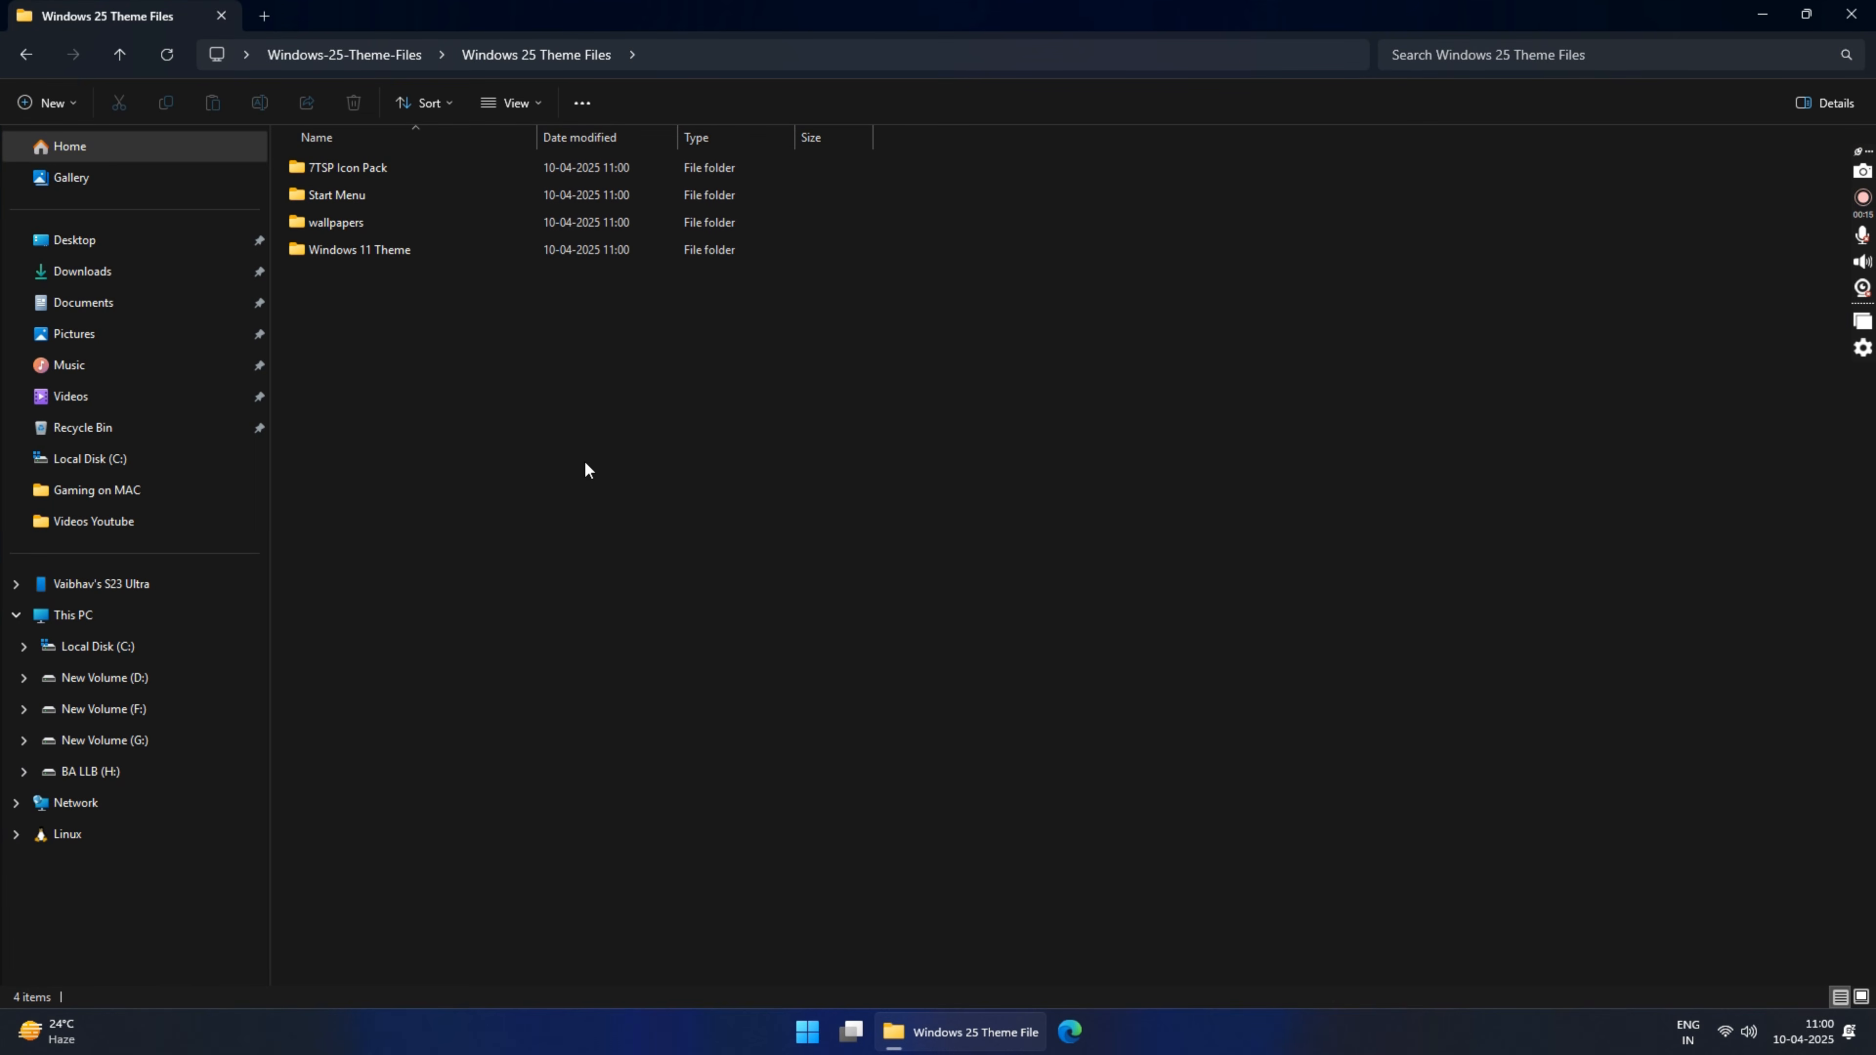
double_click(376, 249)
left_click_drag(441, 340, 334, 138)
right_click(359, 169)
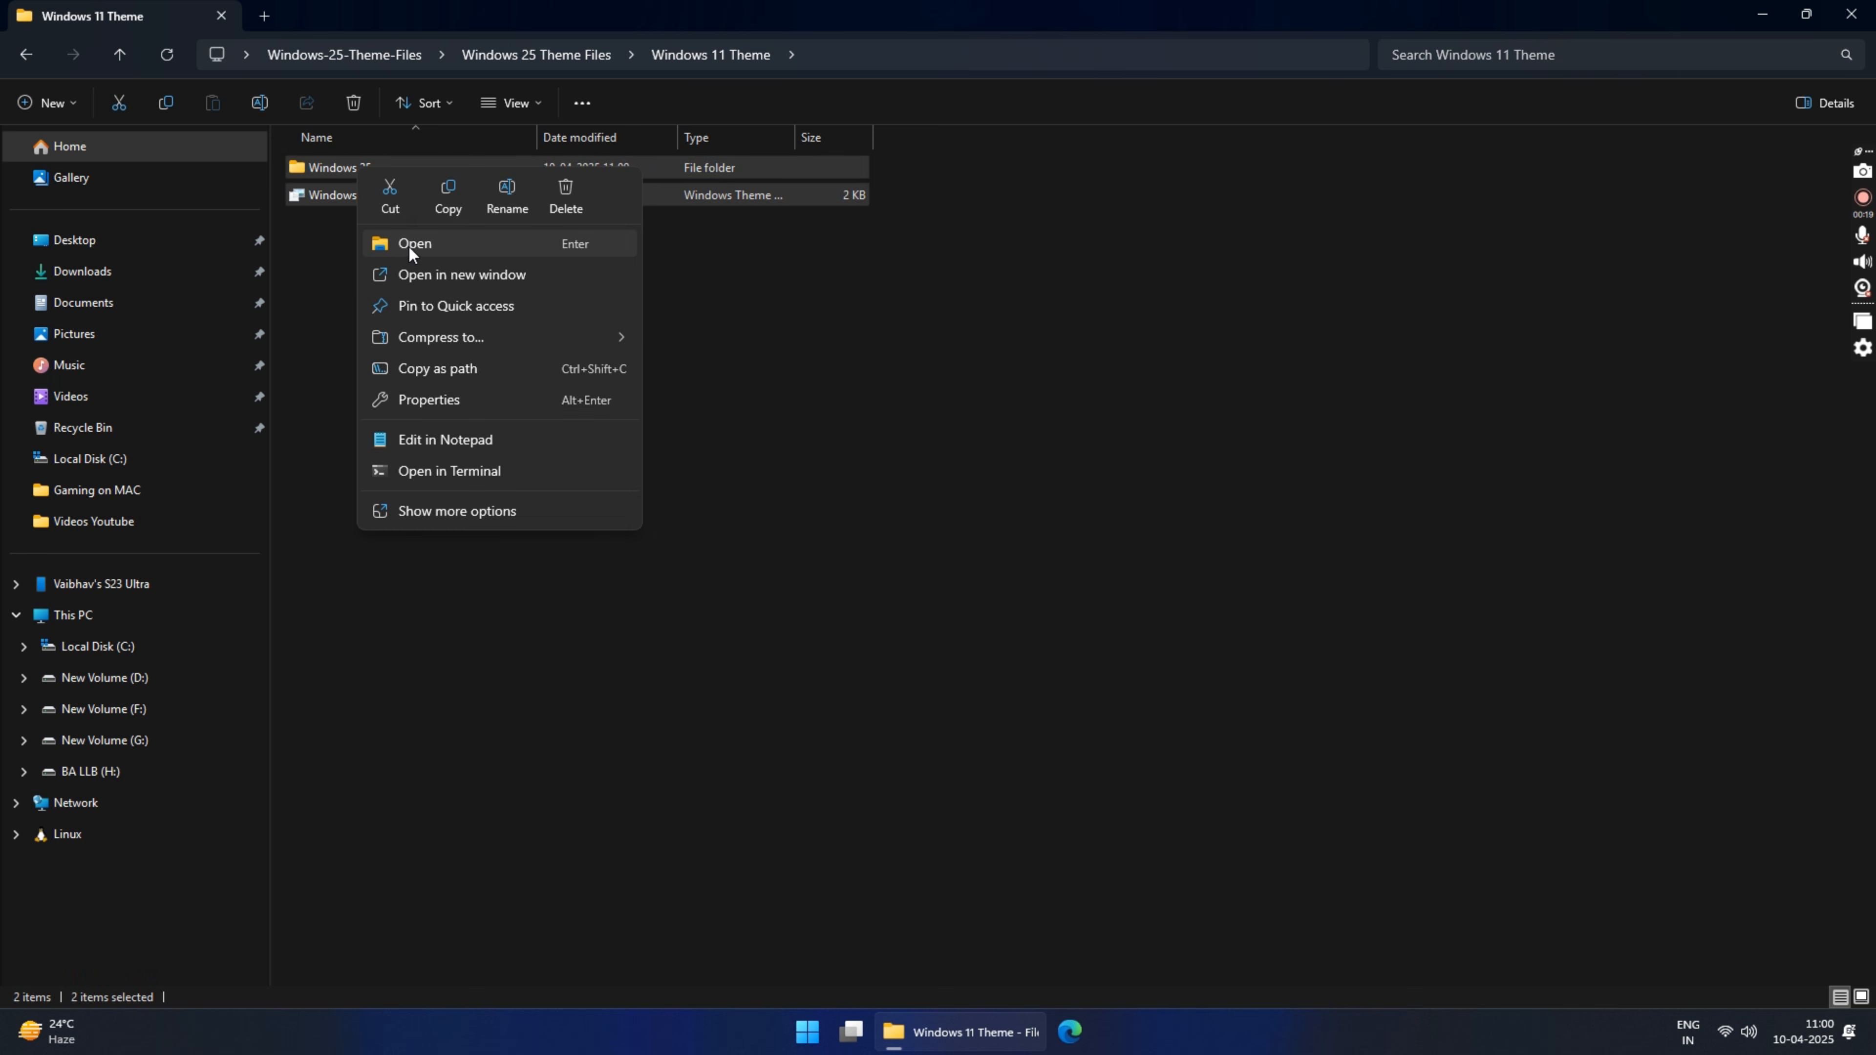
left_click(449, 198)
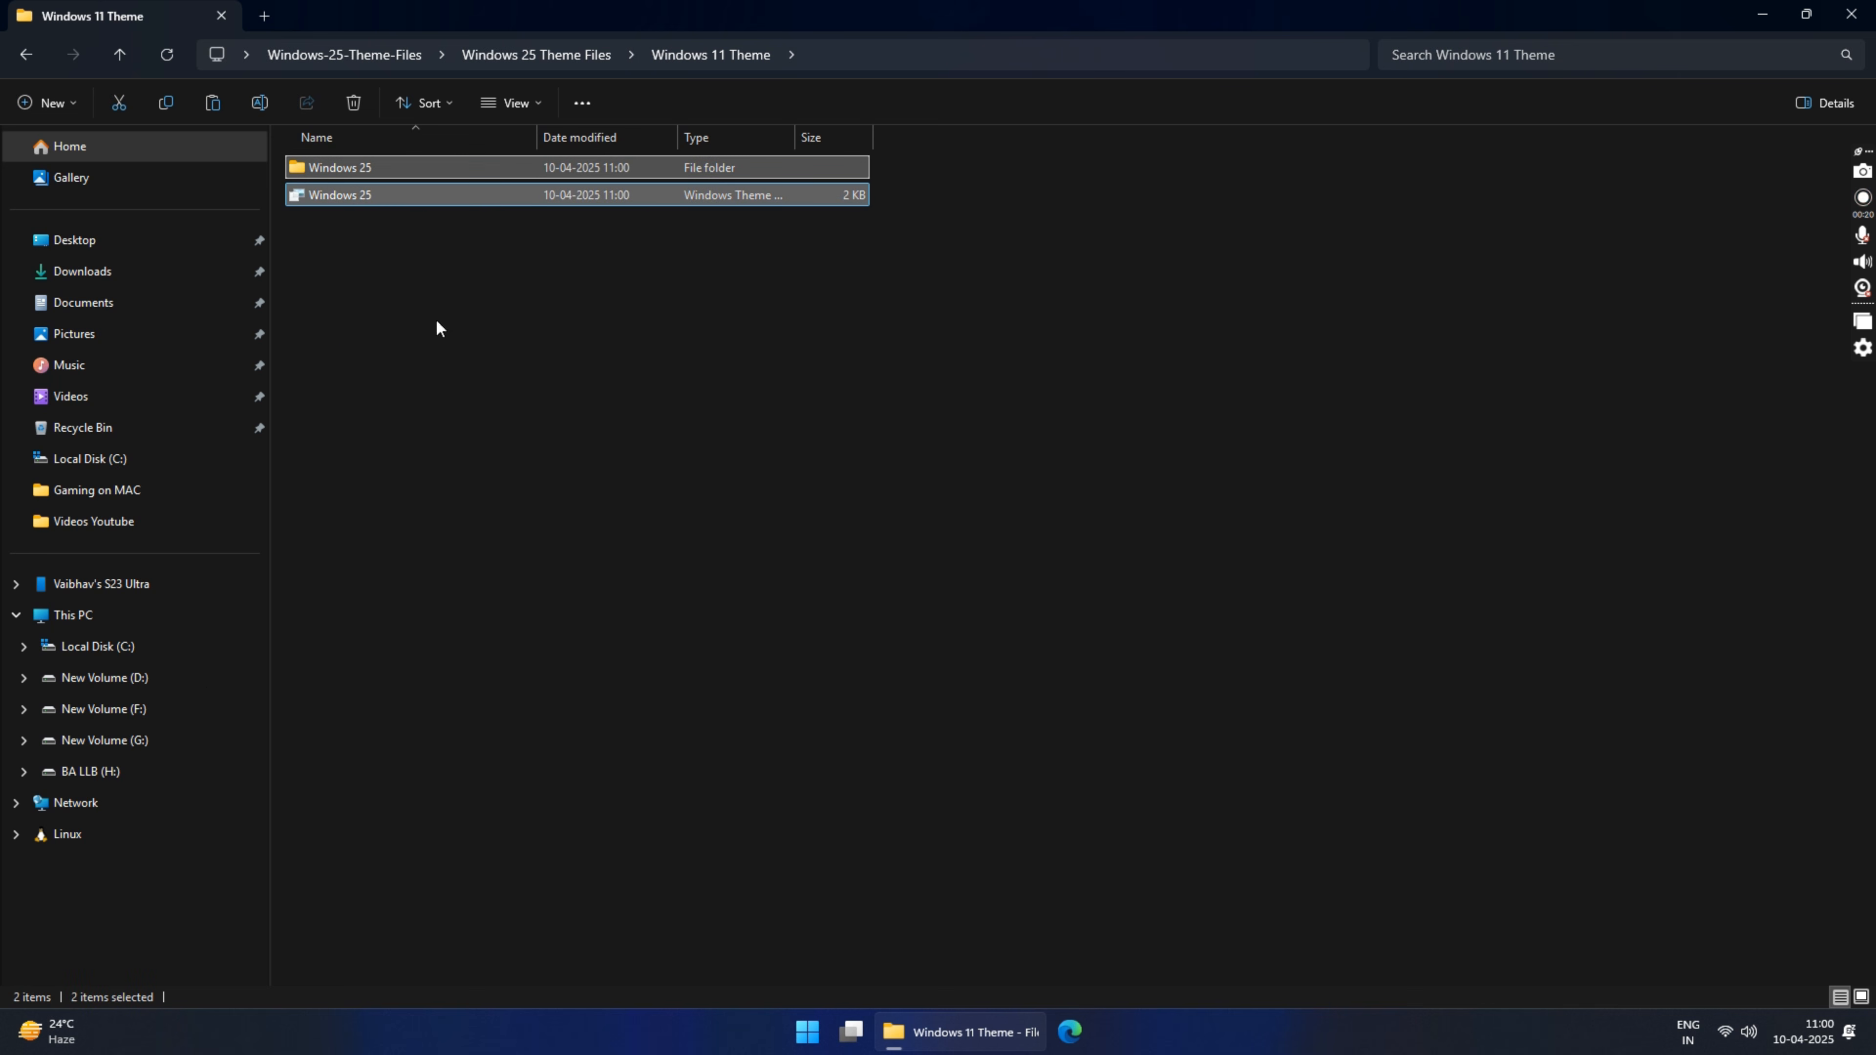
Step: Paste the copied theme items into C:\Windows\Resources\Themes, granting administrator permission for the copy
left_click(120, 649)
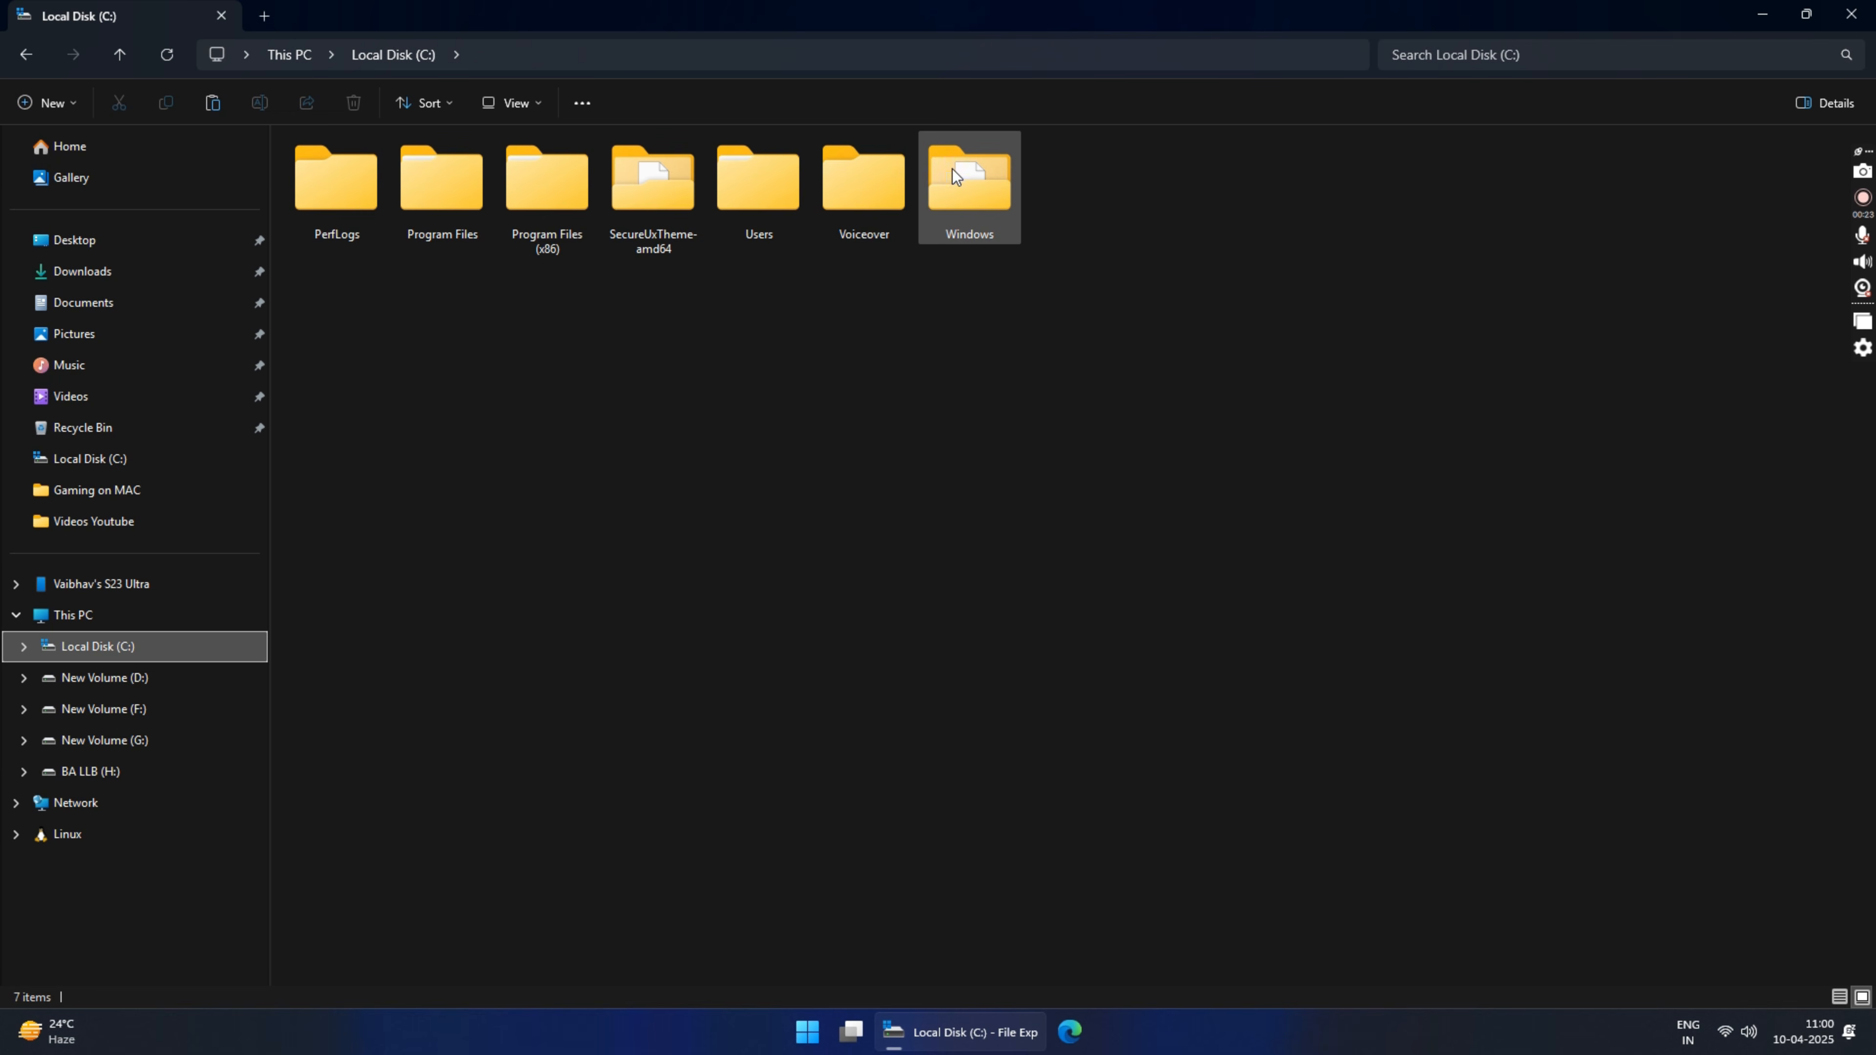
double_click(964, 171)
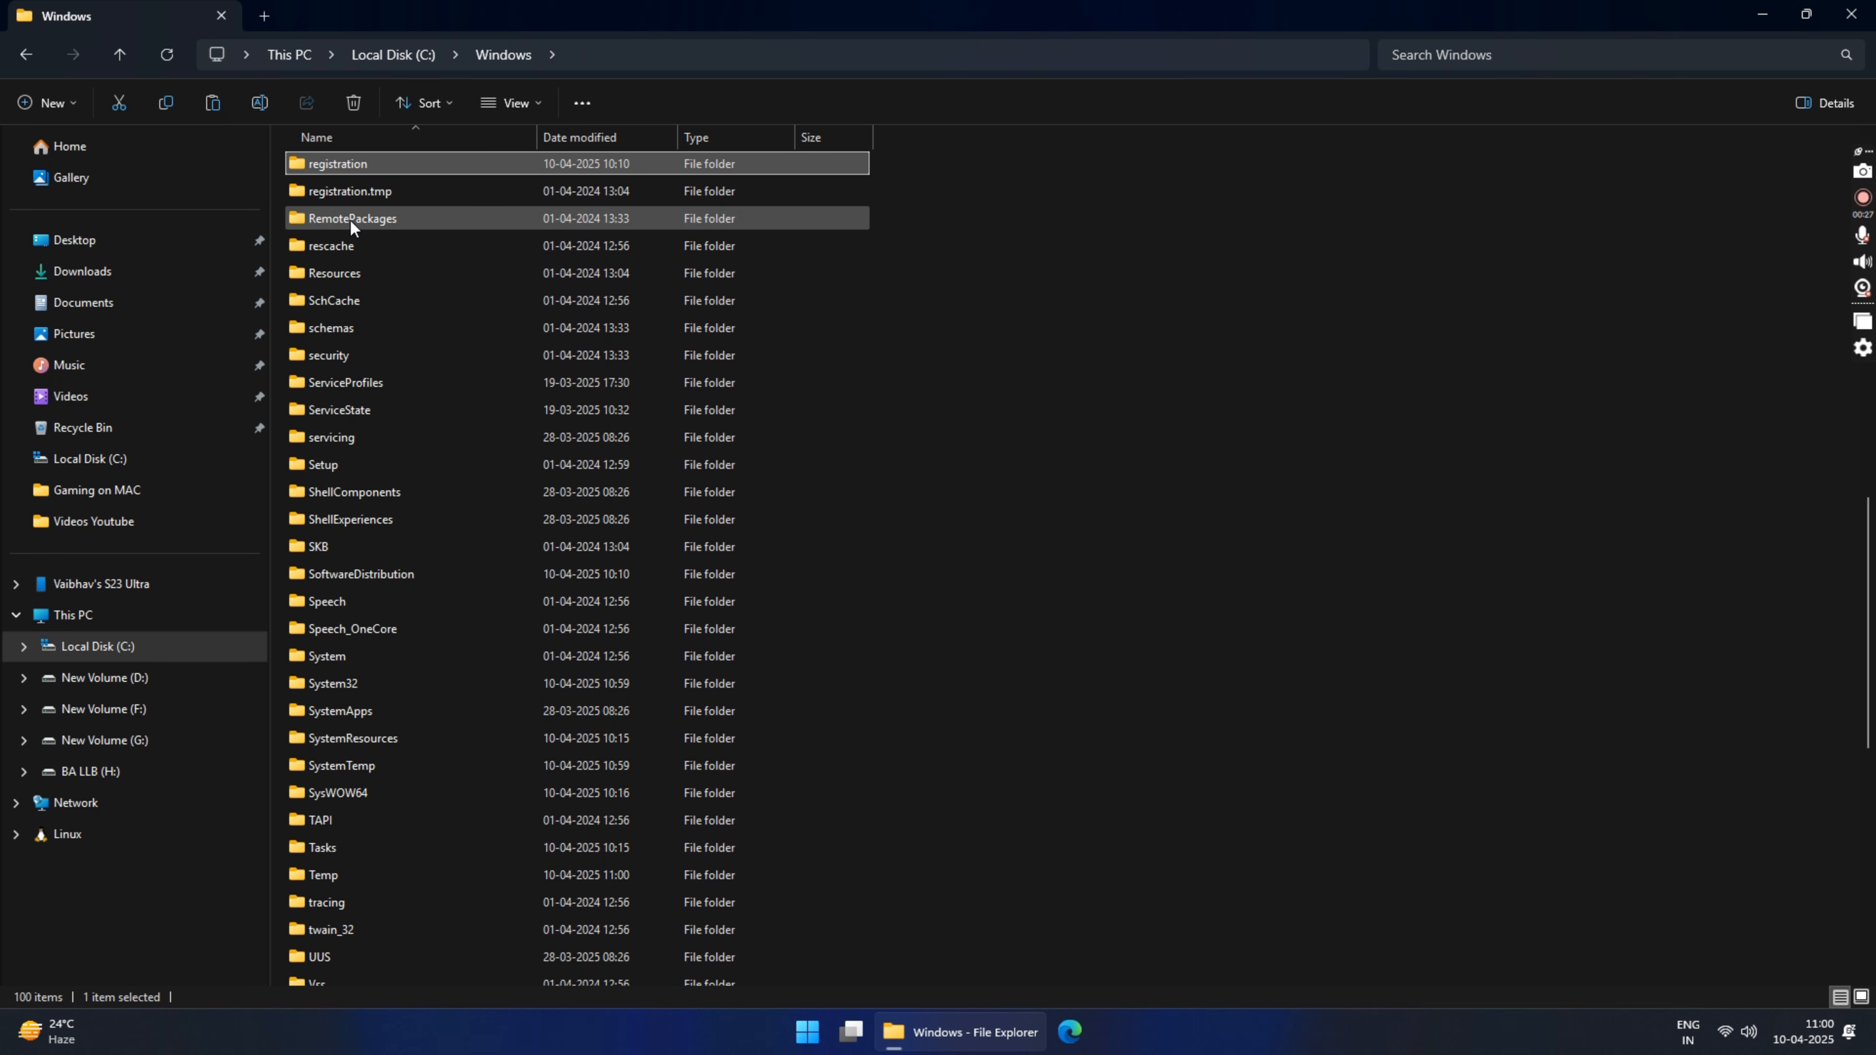
double_click(335, 278)
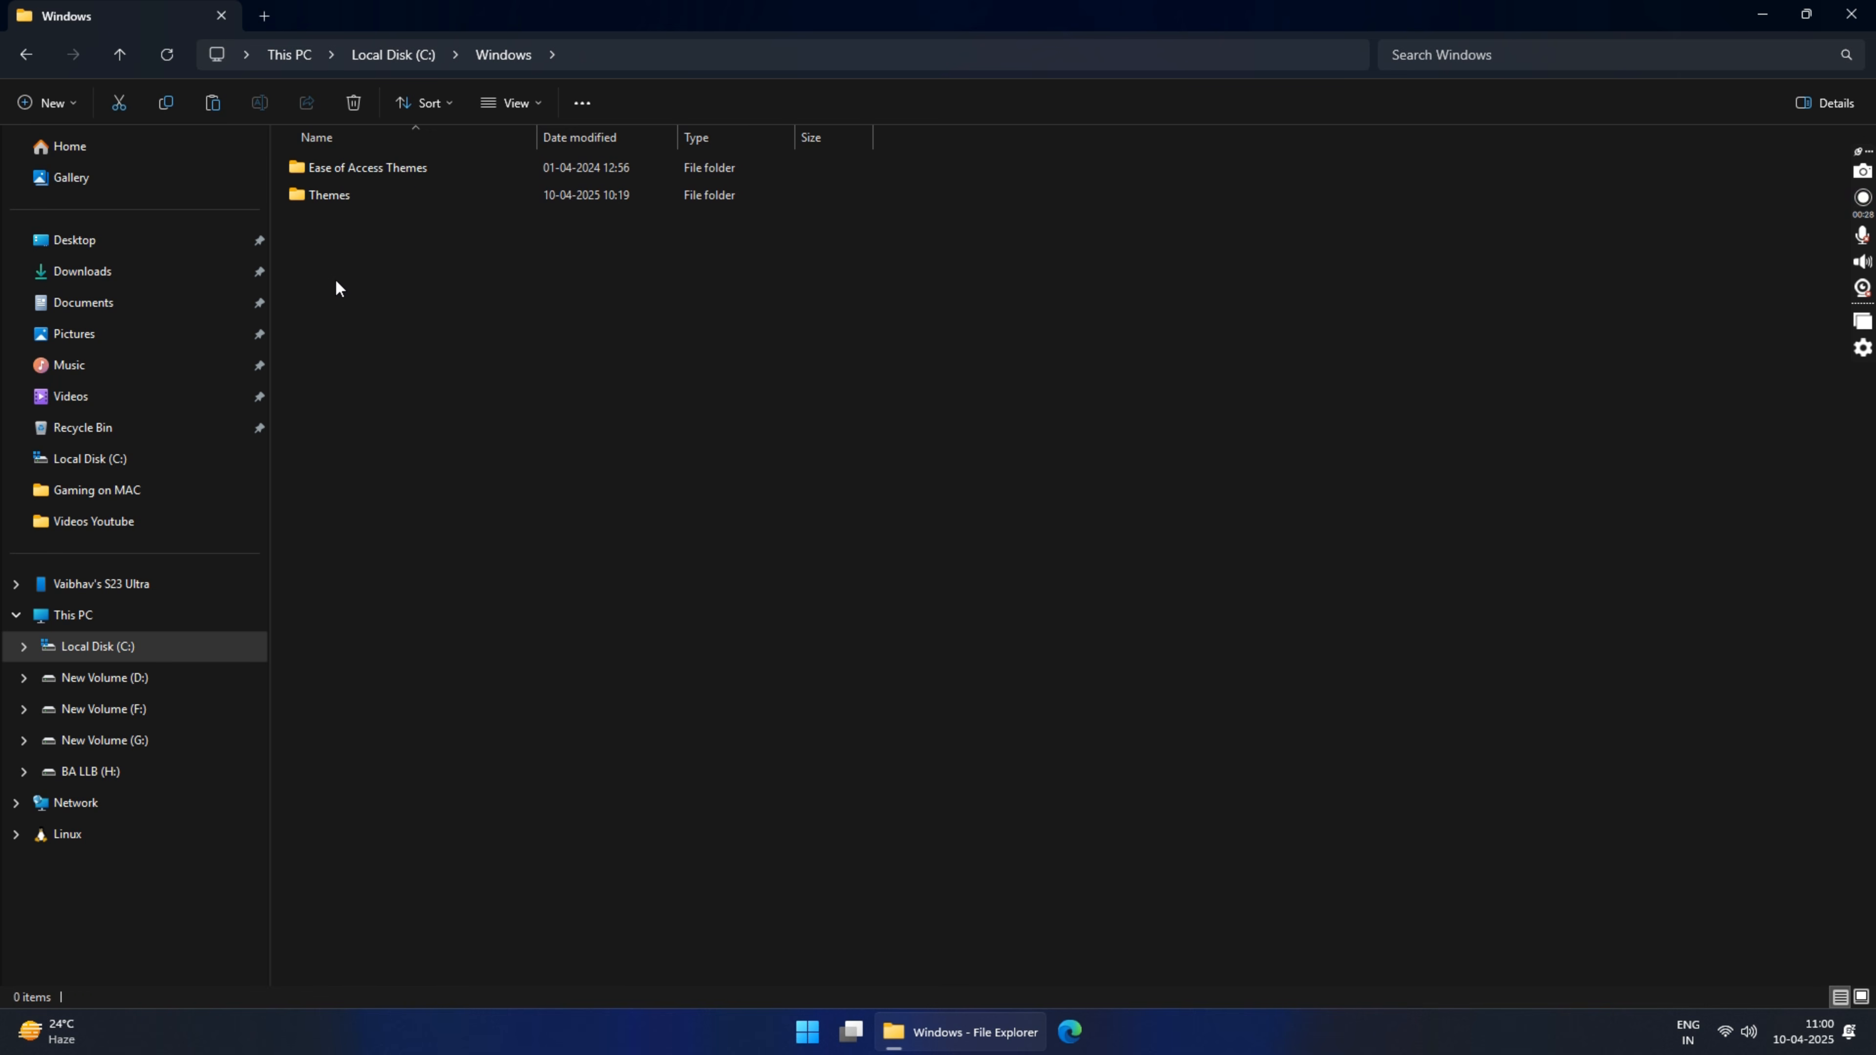
double_click(341, 195)
right_click(469, 469)
left_click(508, 501)
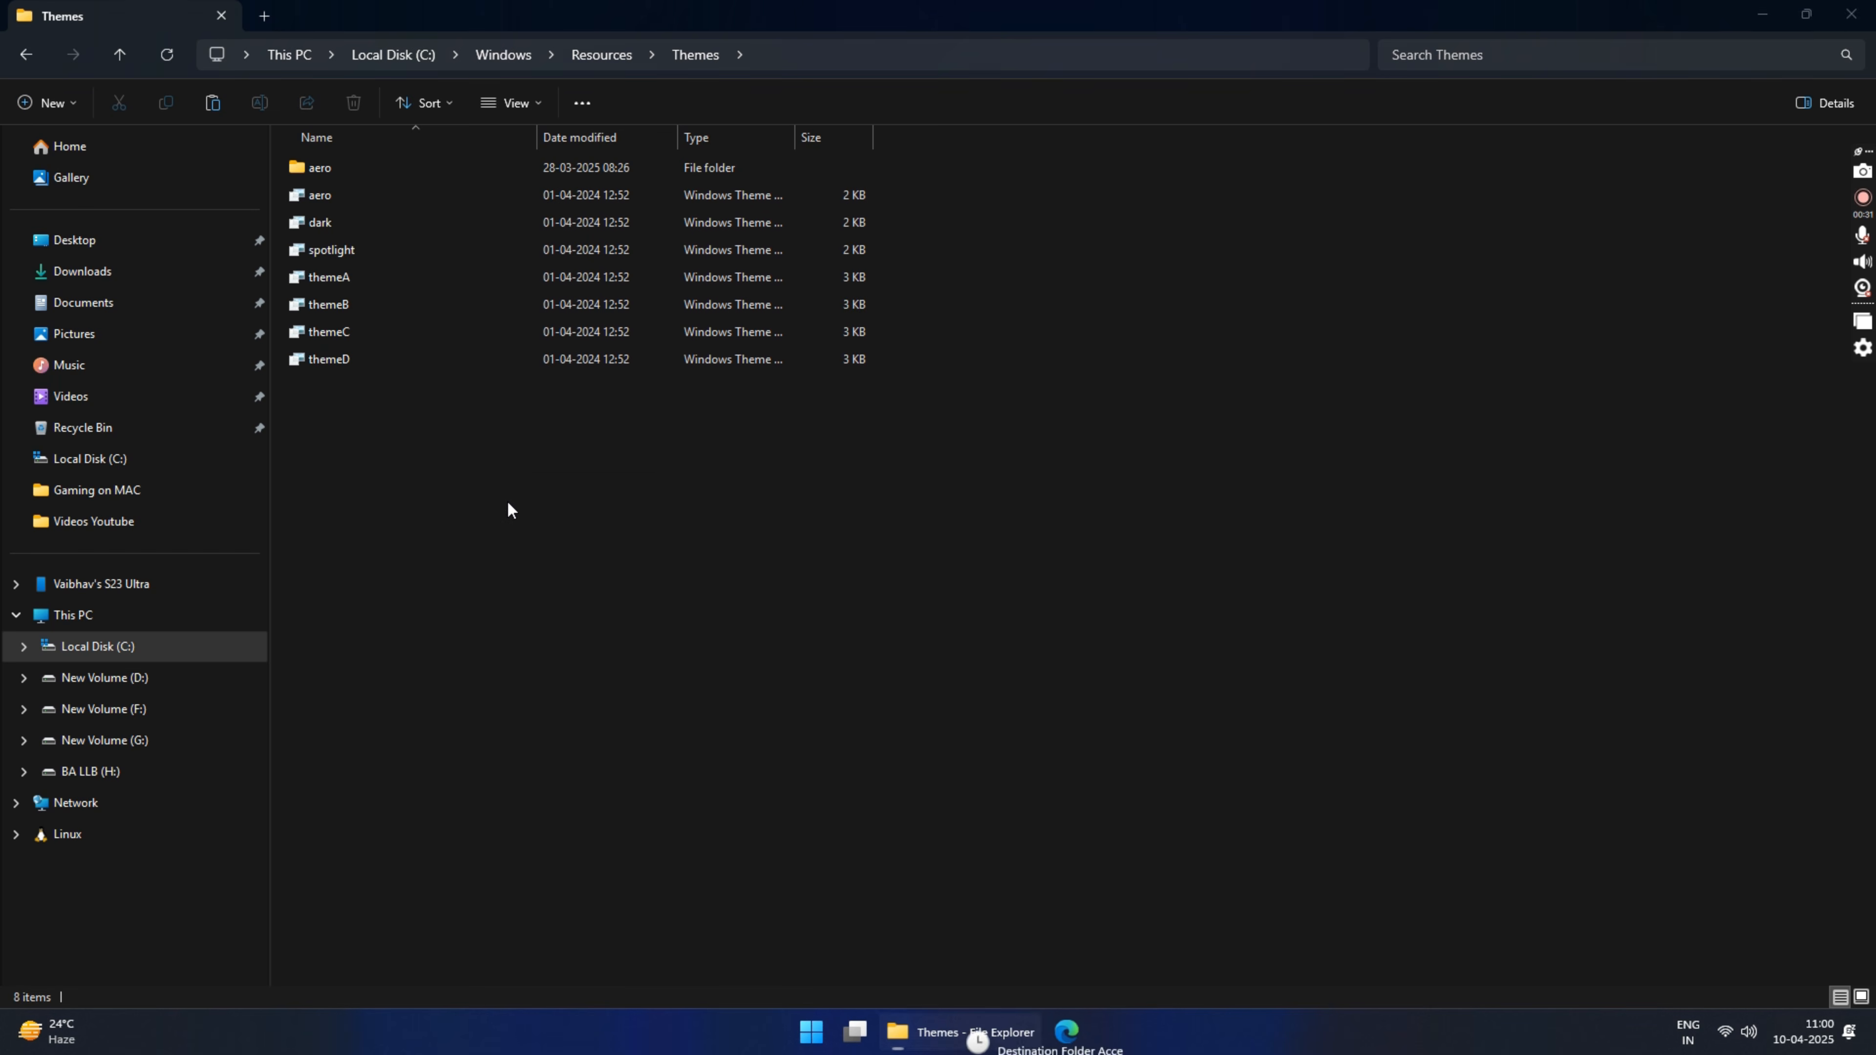
left_click(428, 420)
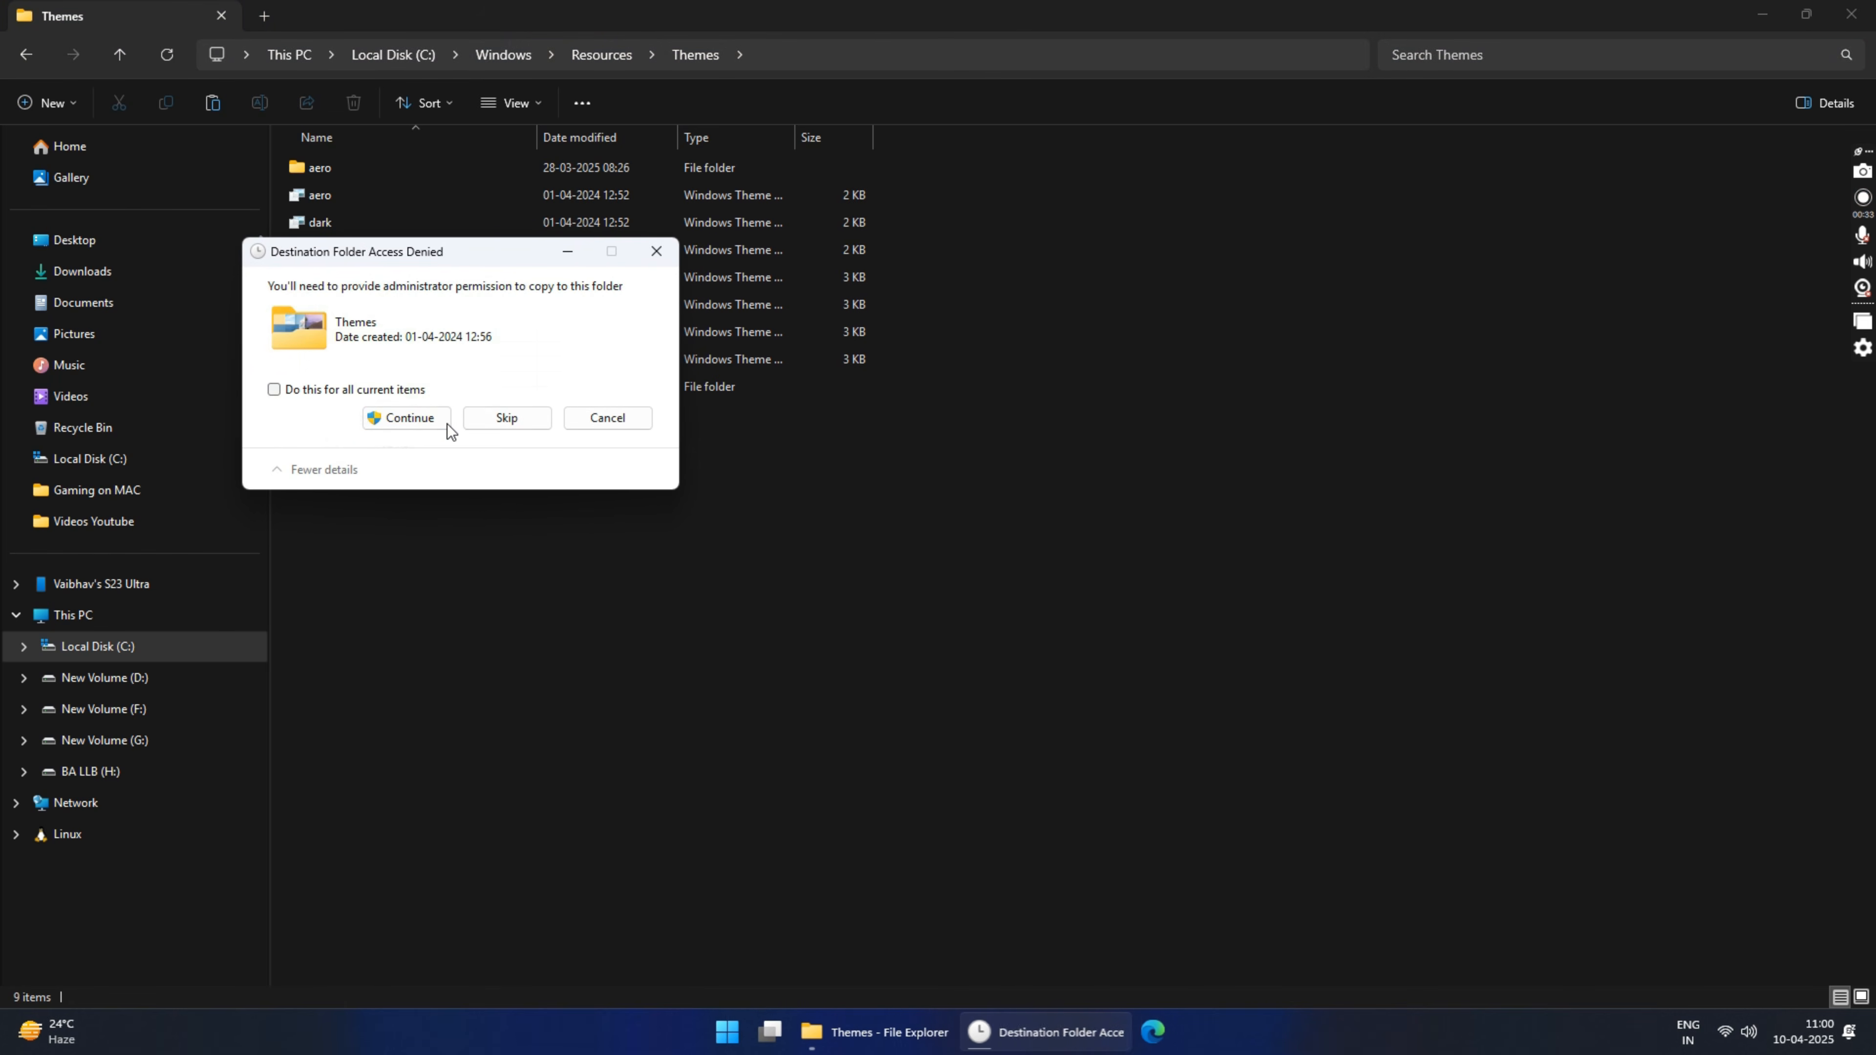
left_click(426, 419)
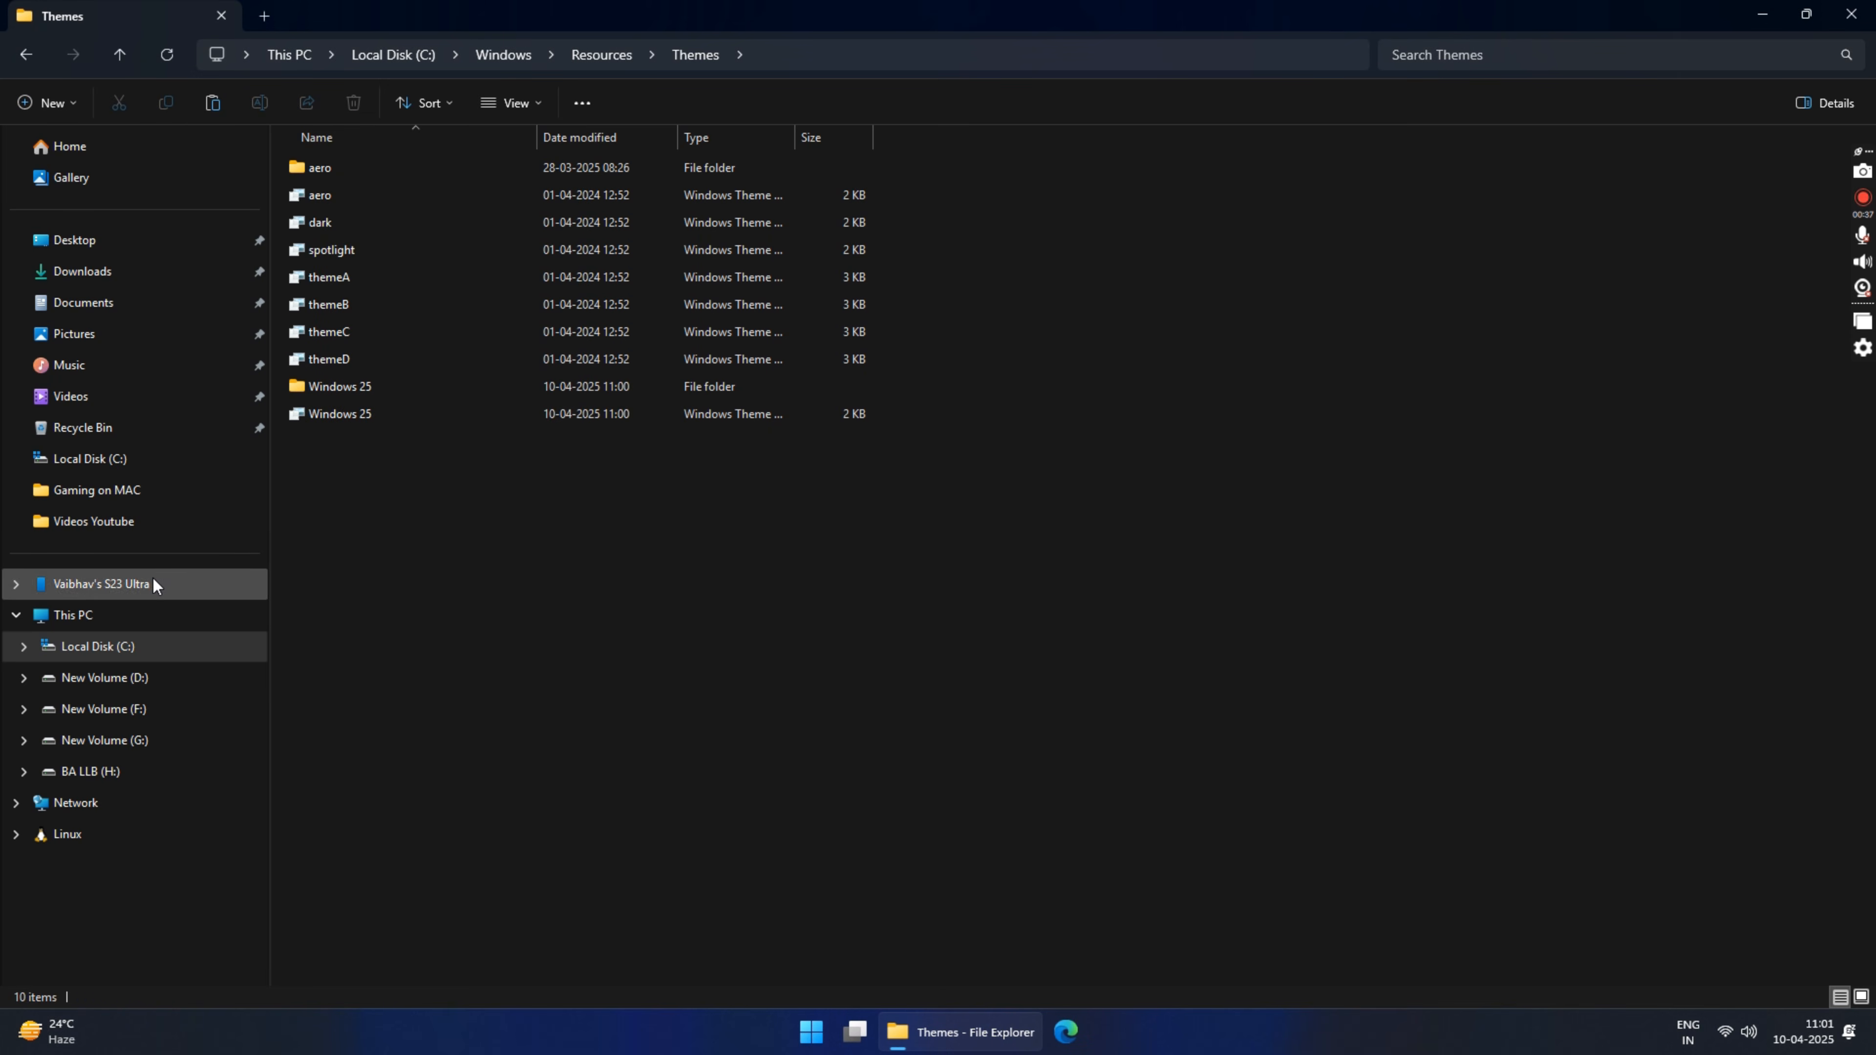
Step: Run ThemeTool as administrator from the SecureUxTheme-amd64 folder on Local Disk (C:)
left_click(129, 614)
double_click(400, 184)
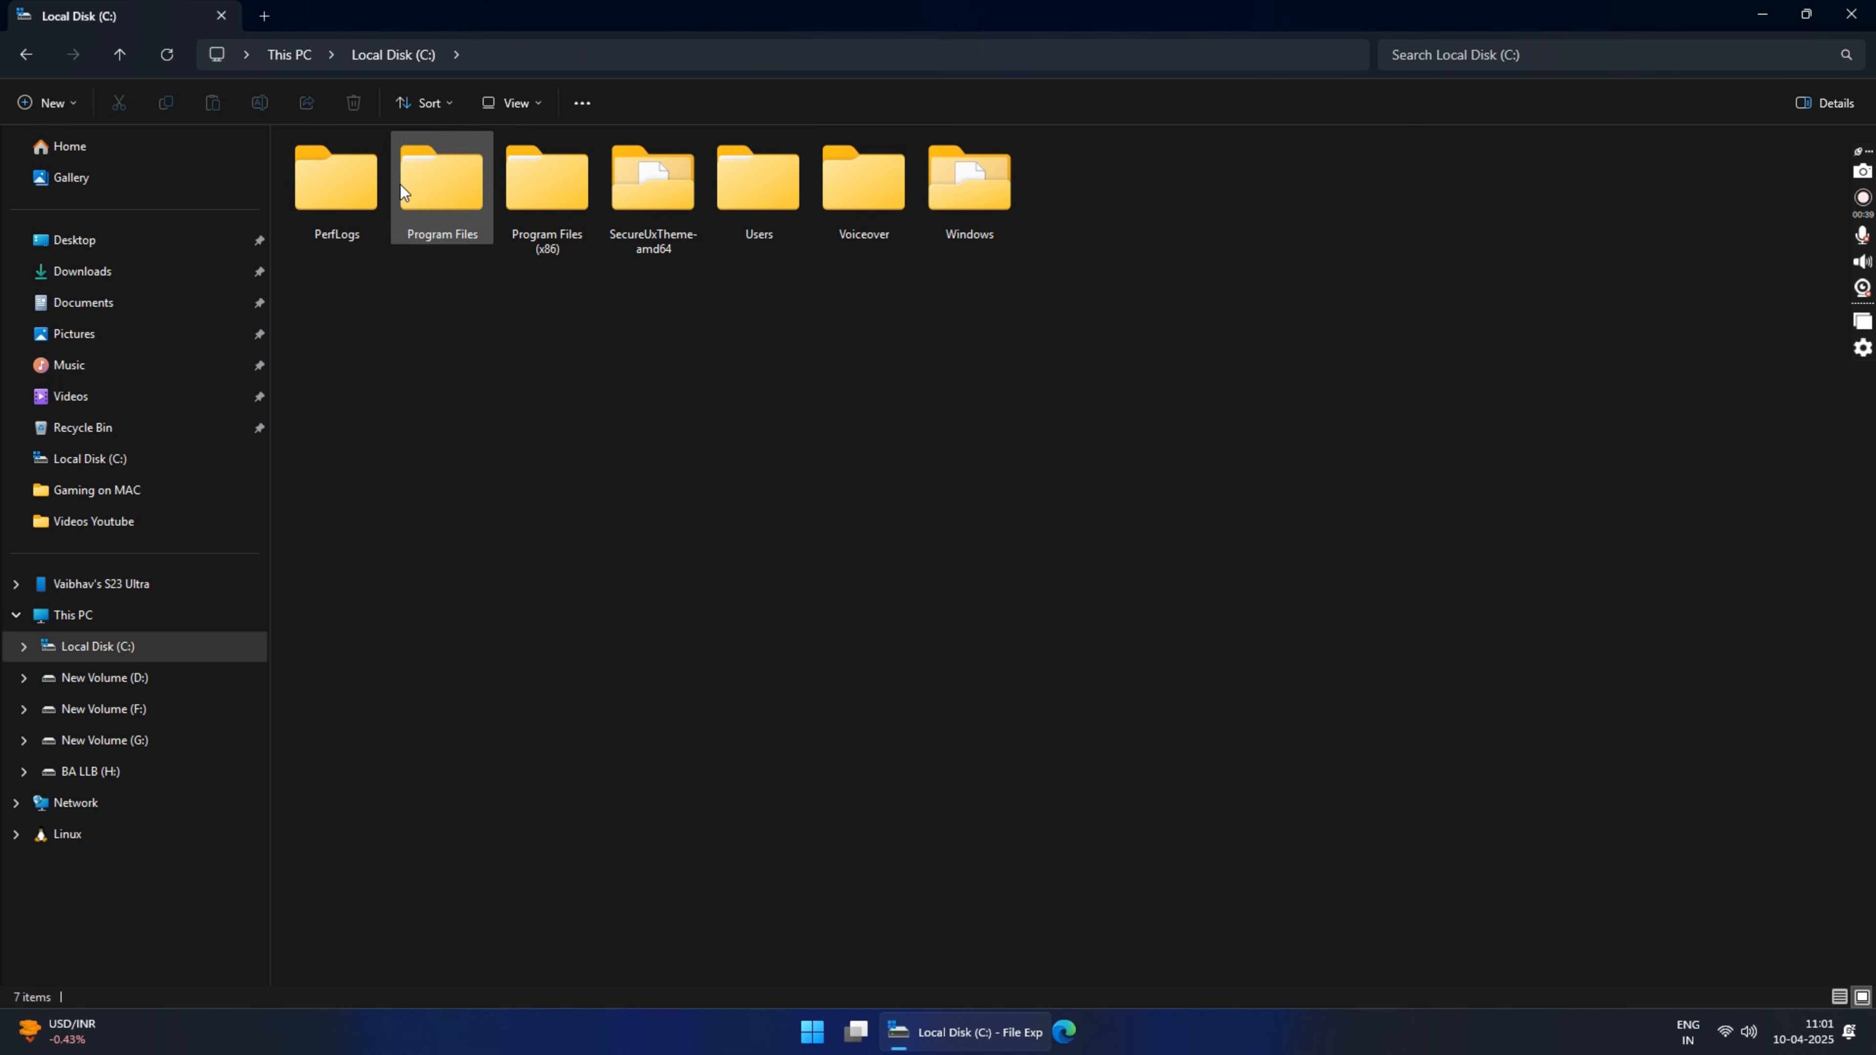
double_click(671, 195)
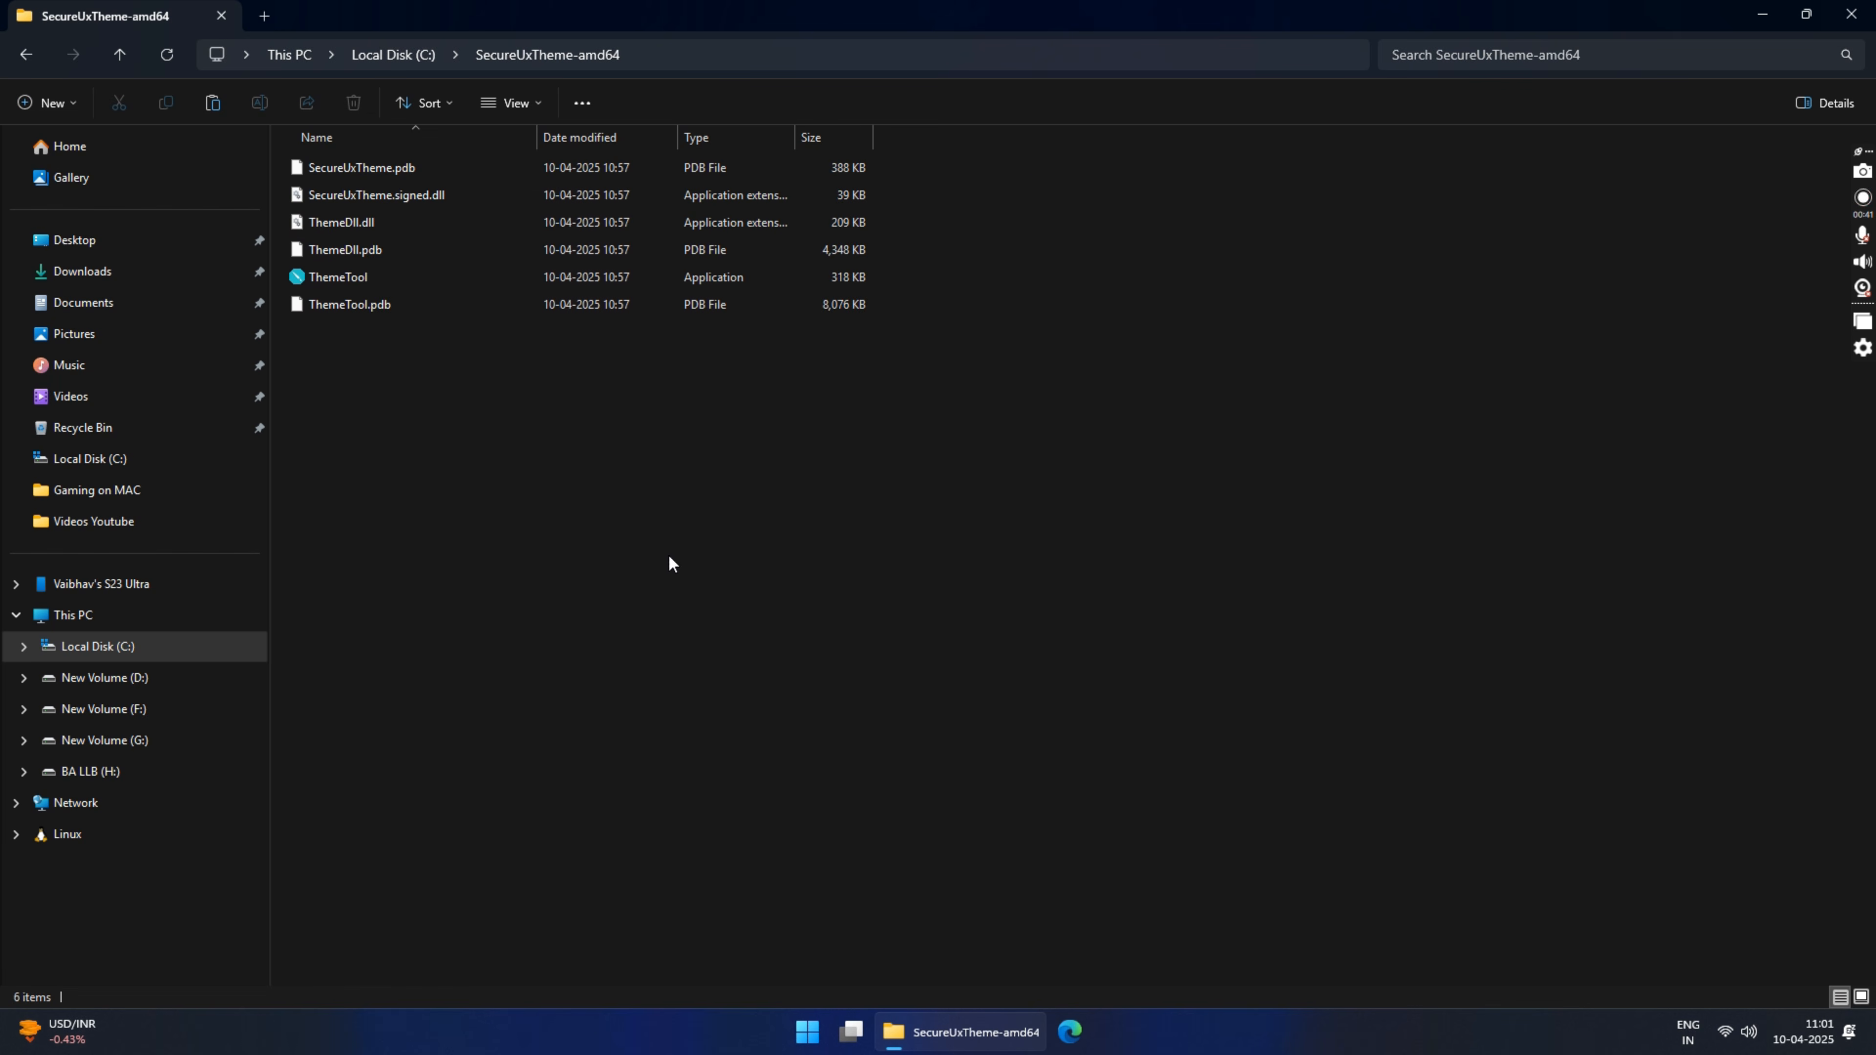
left_click(332, 274)
right_click(332, 274)
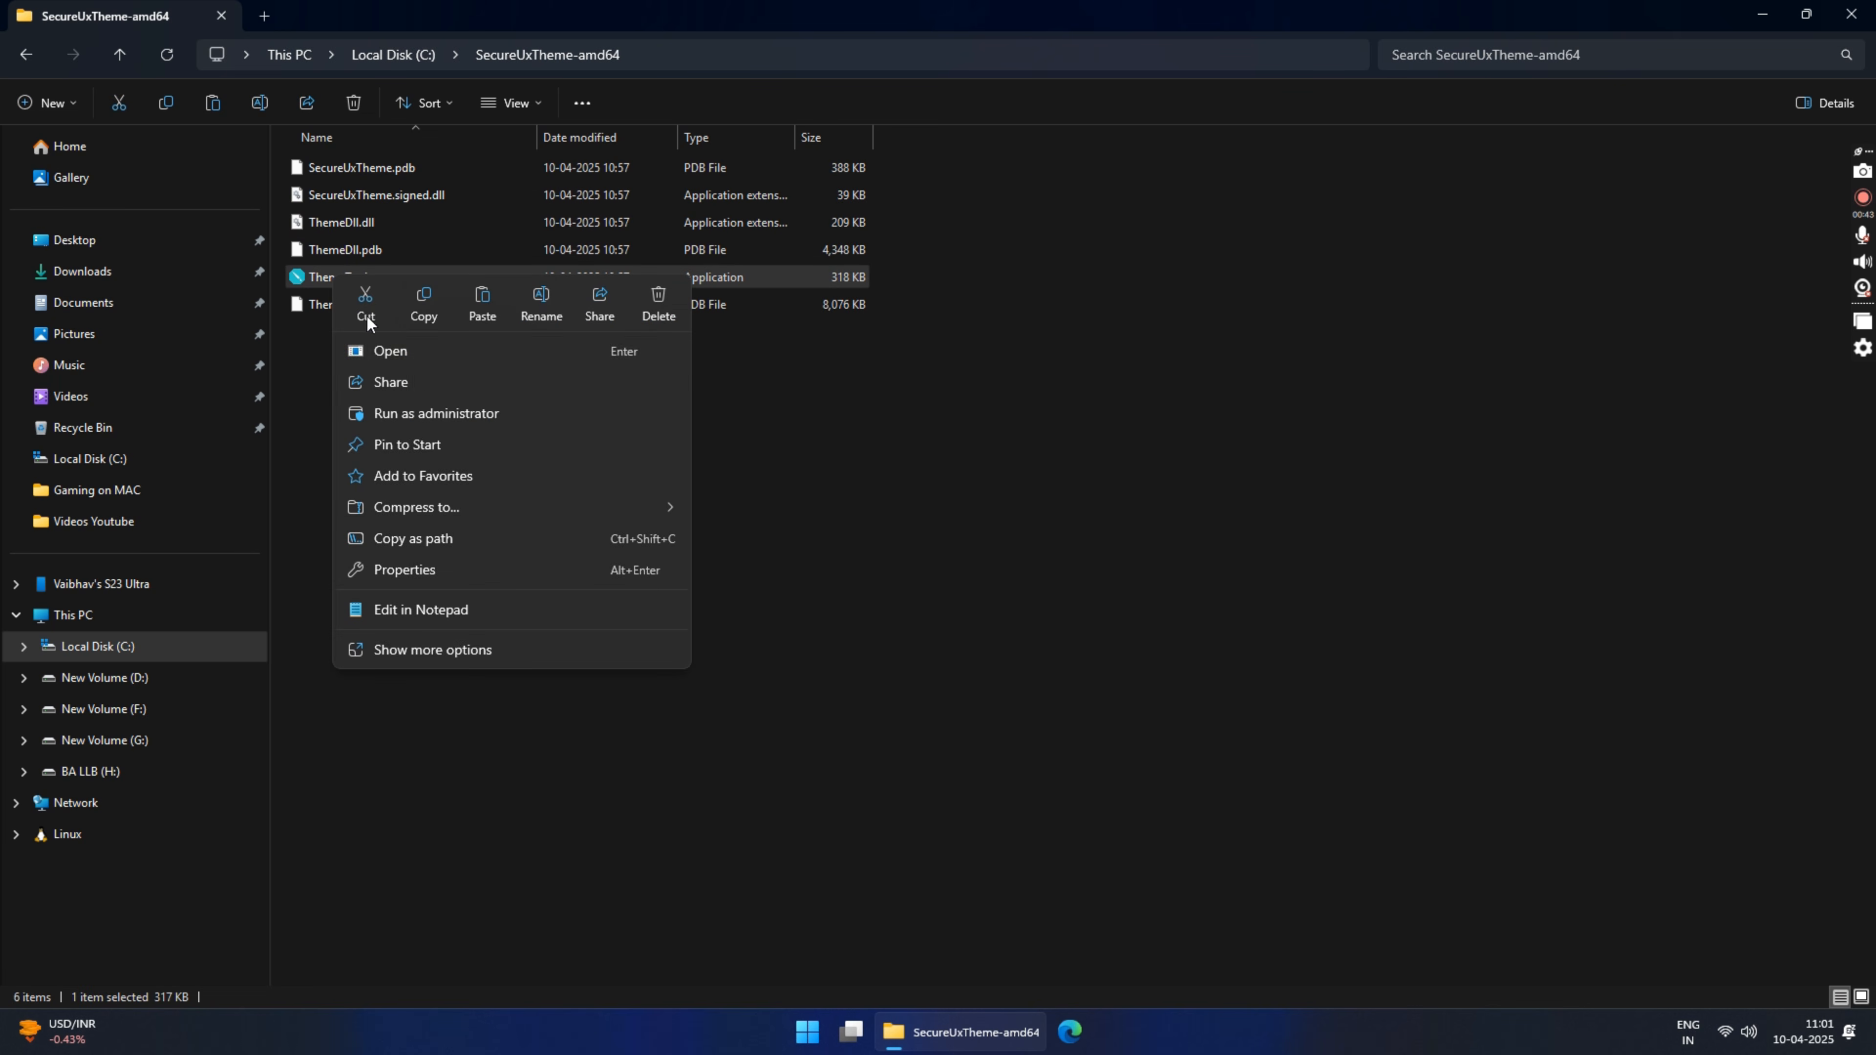
left_click(416, 414)
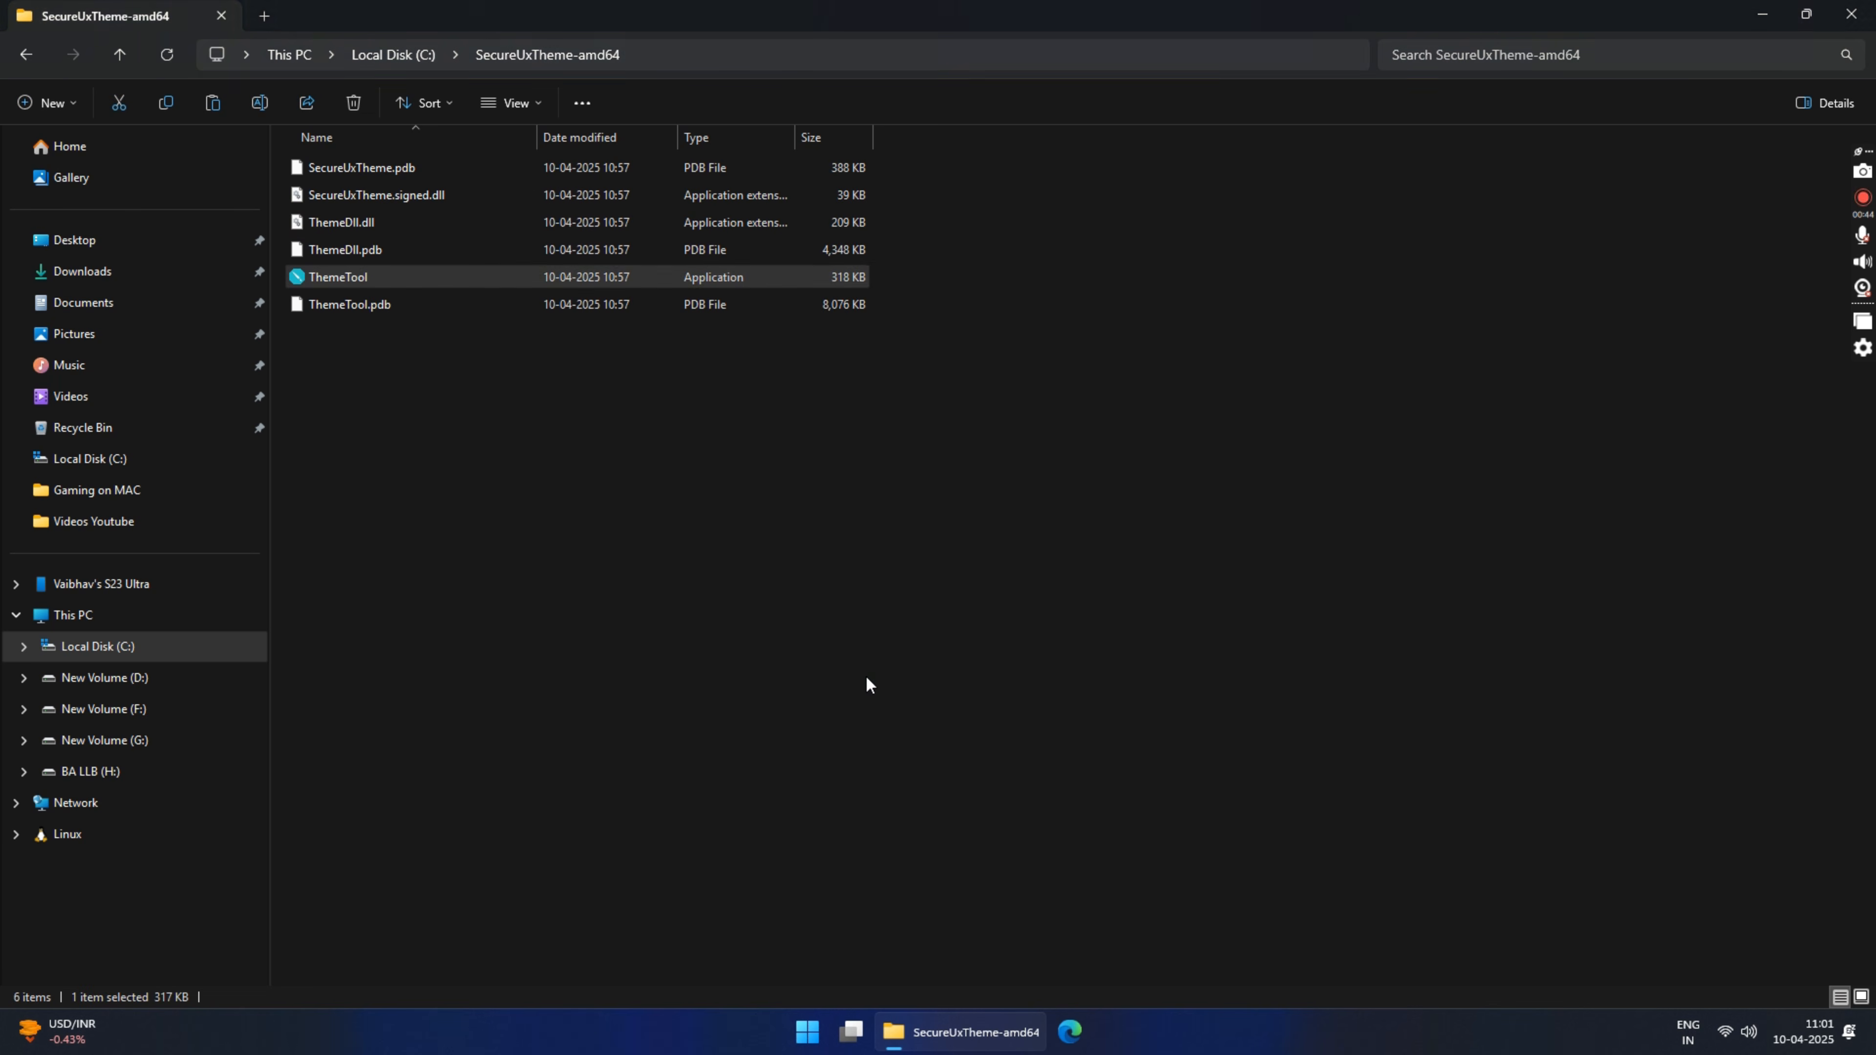
left_click(1093, 601)
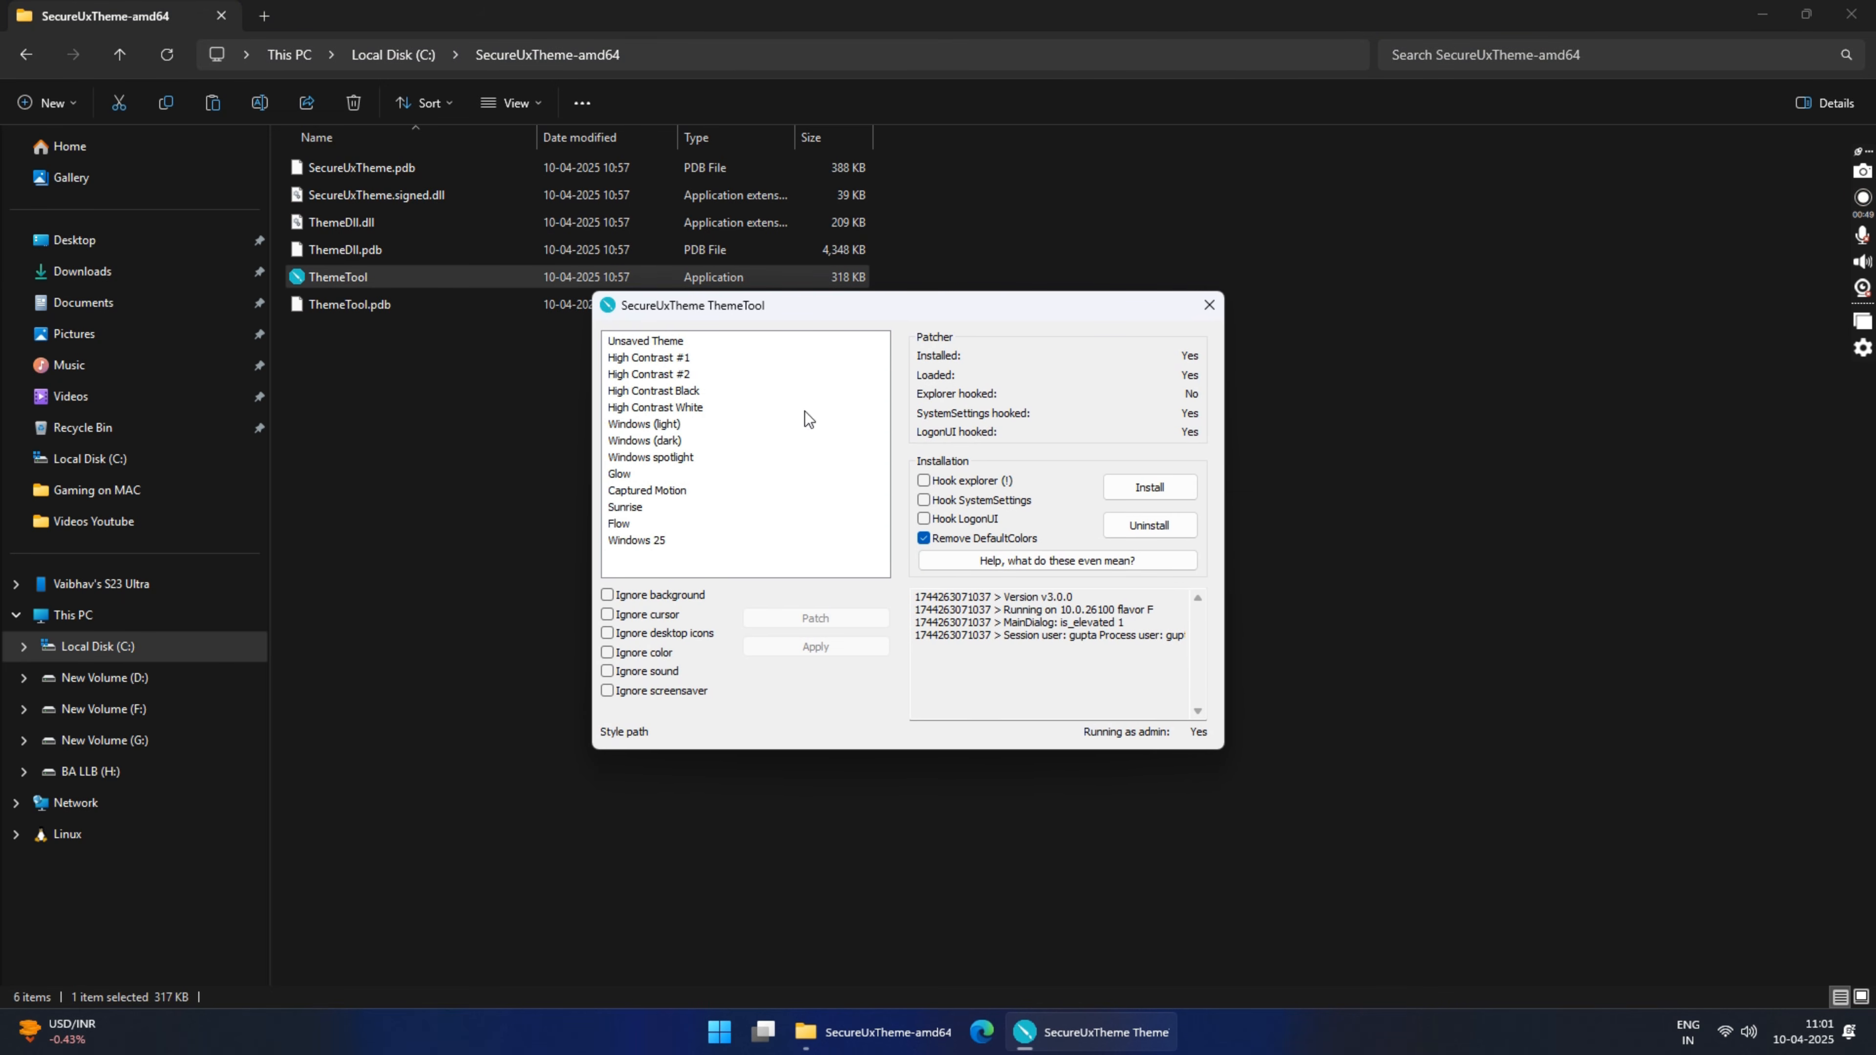
Step: Patch and apply the Windows 25 theme in ThemeTool and close the tool
left_click(654, 547)
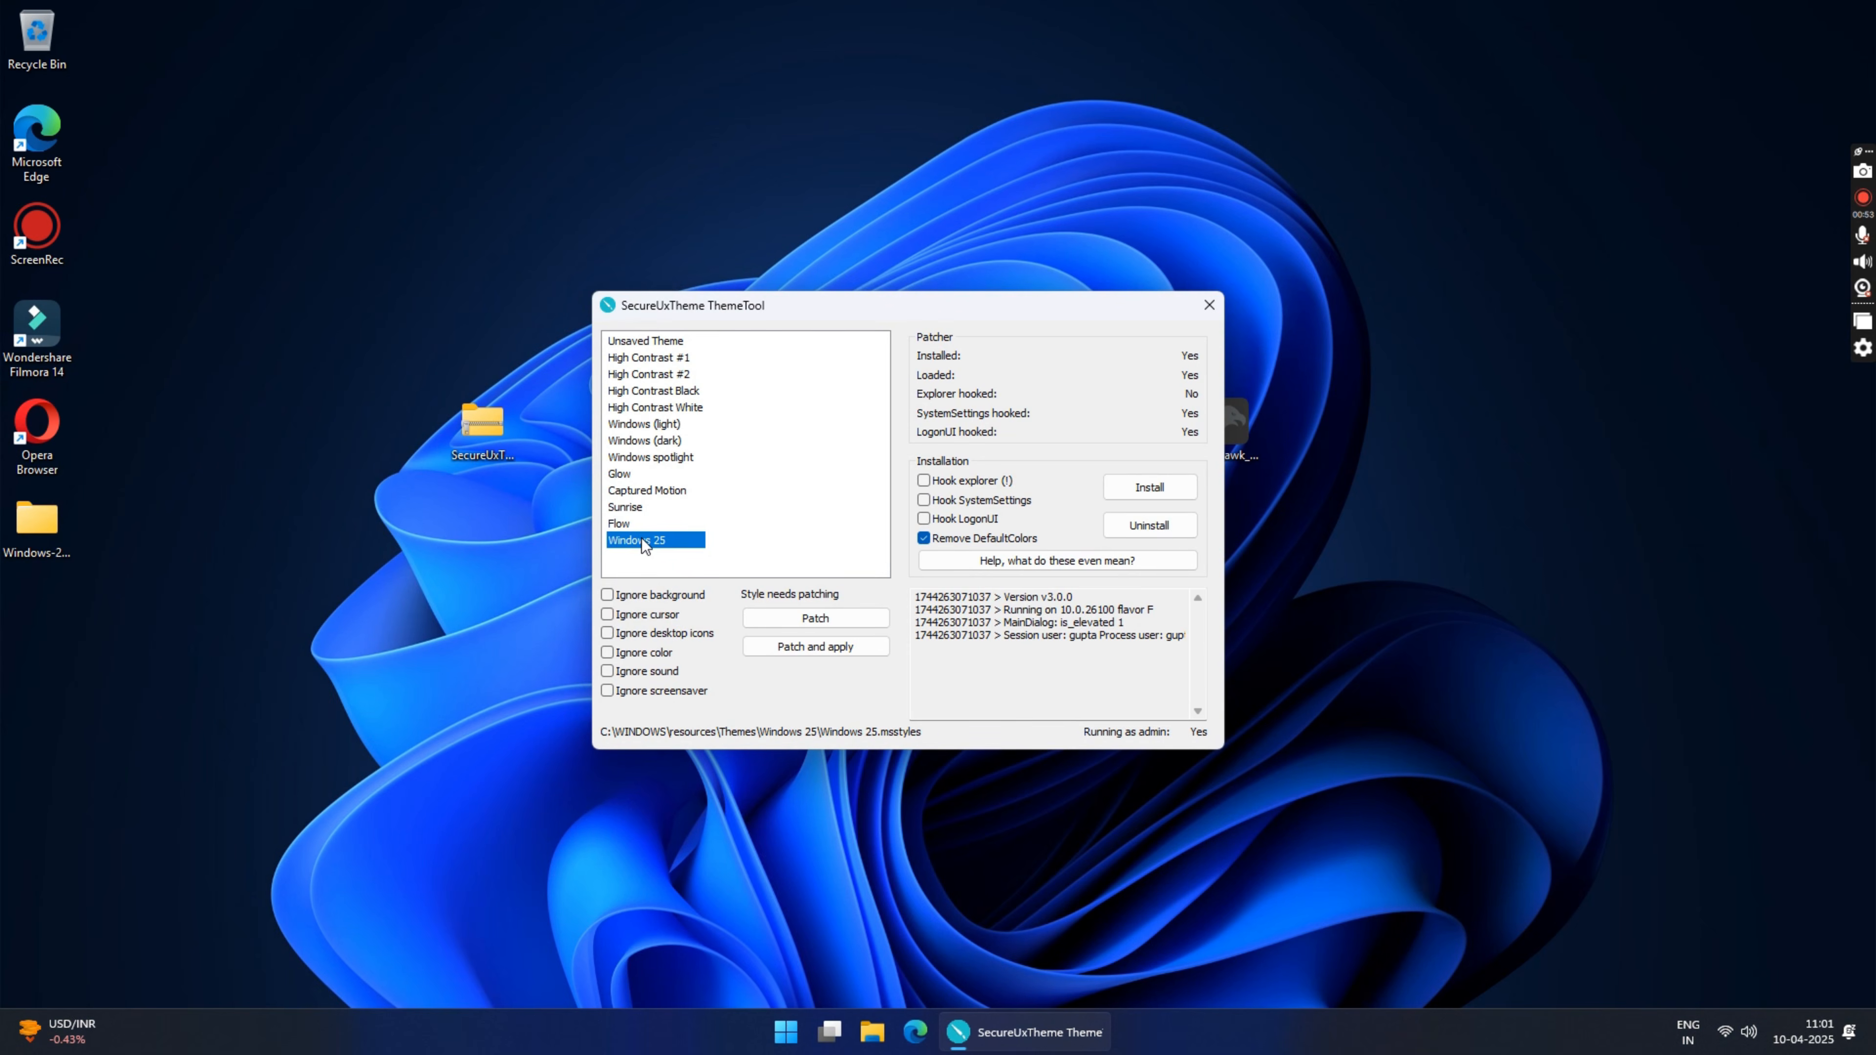
left_click(801, 646)
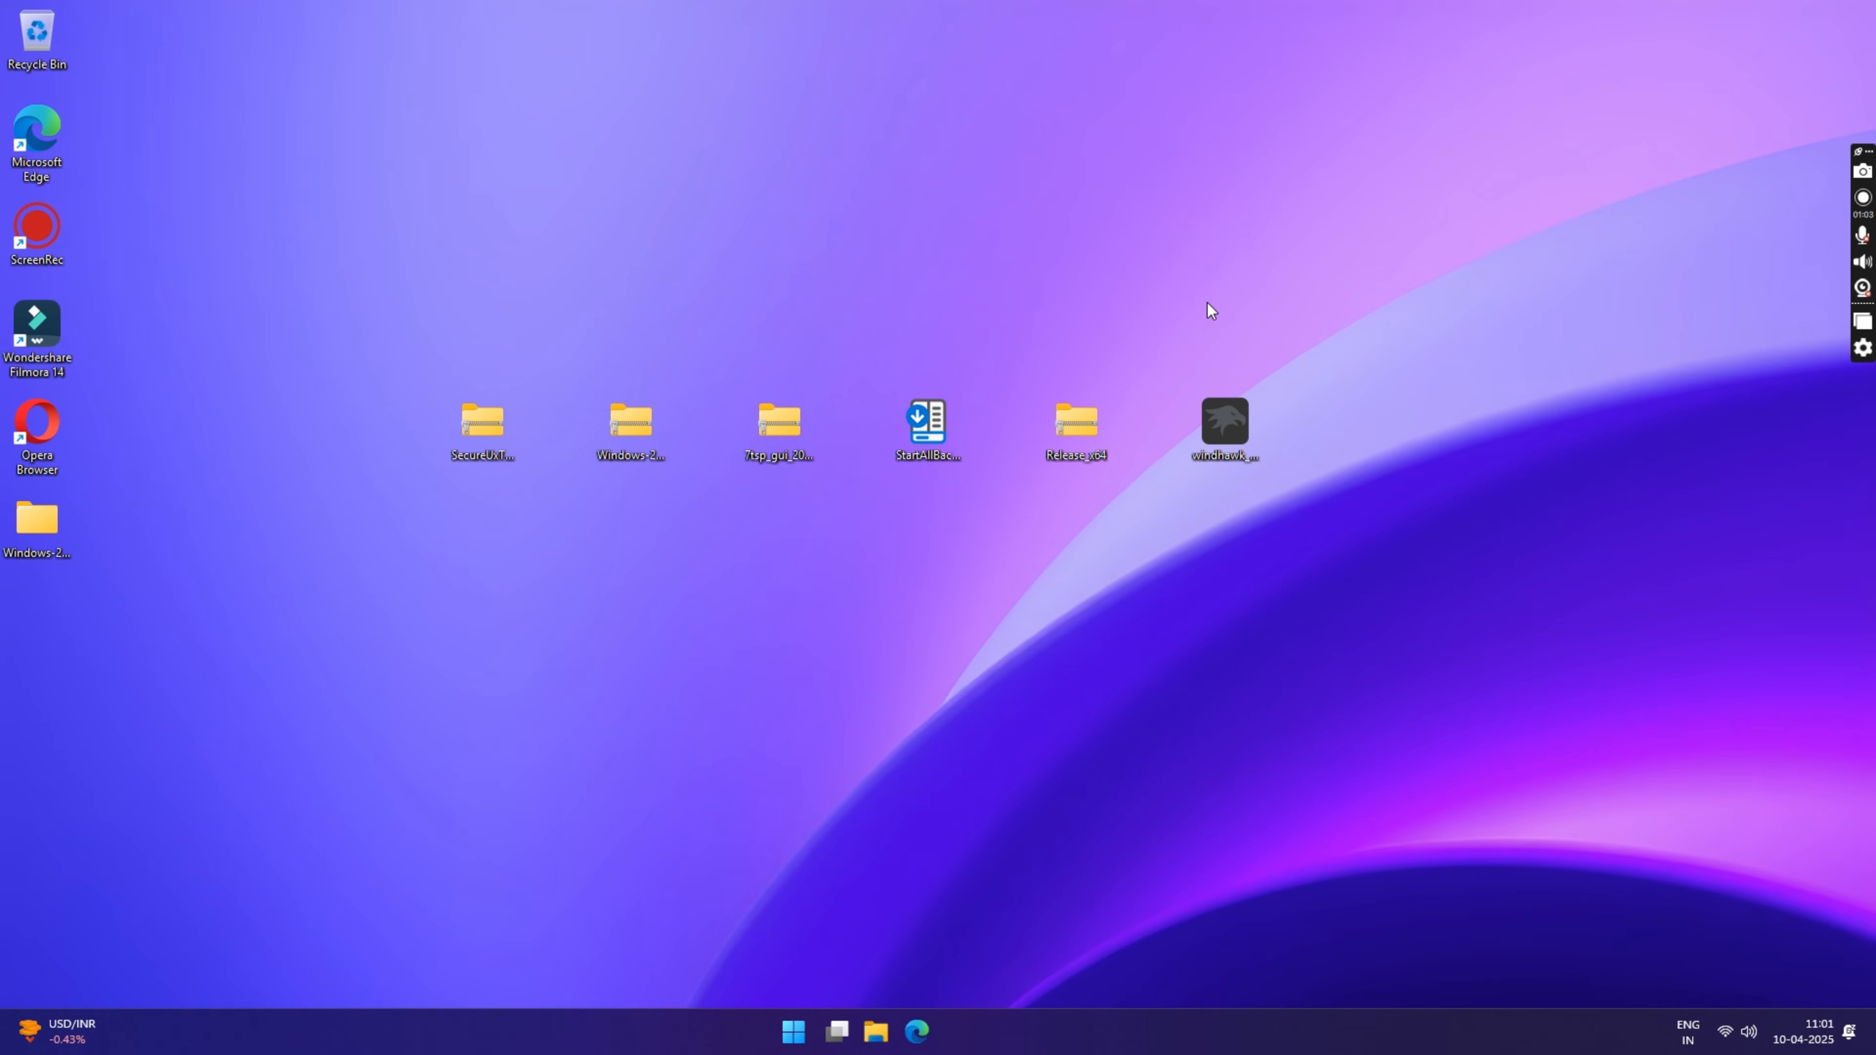
left_click(1205, 306)
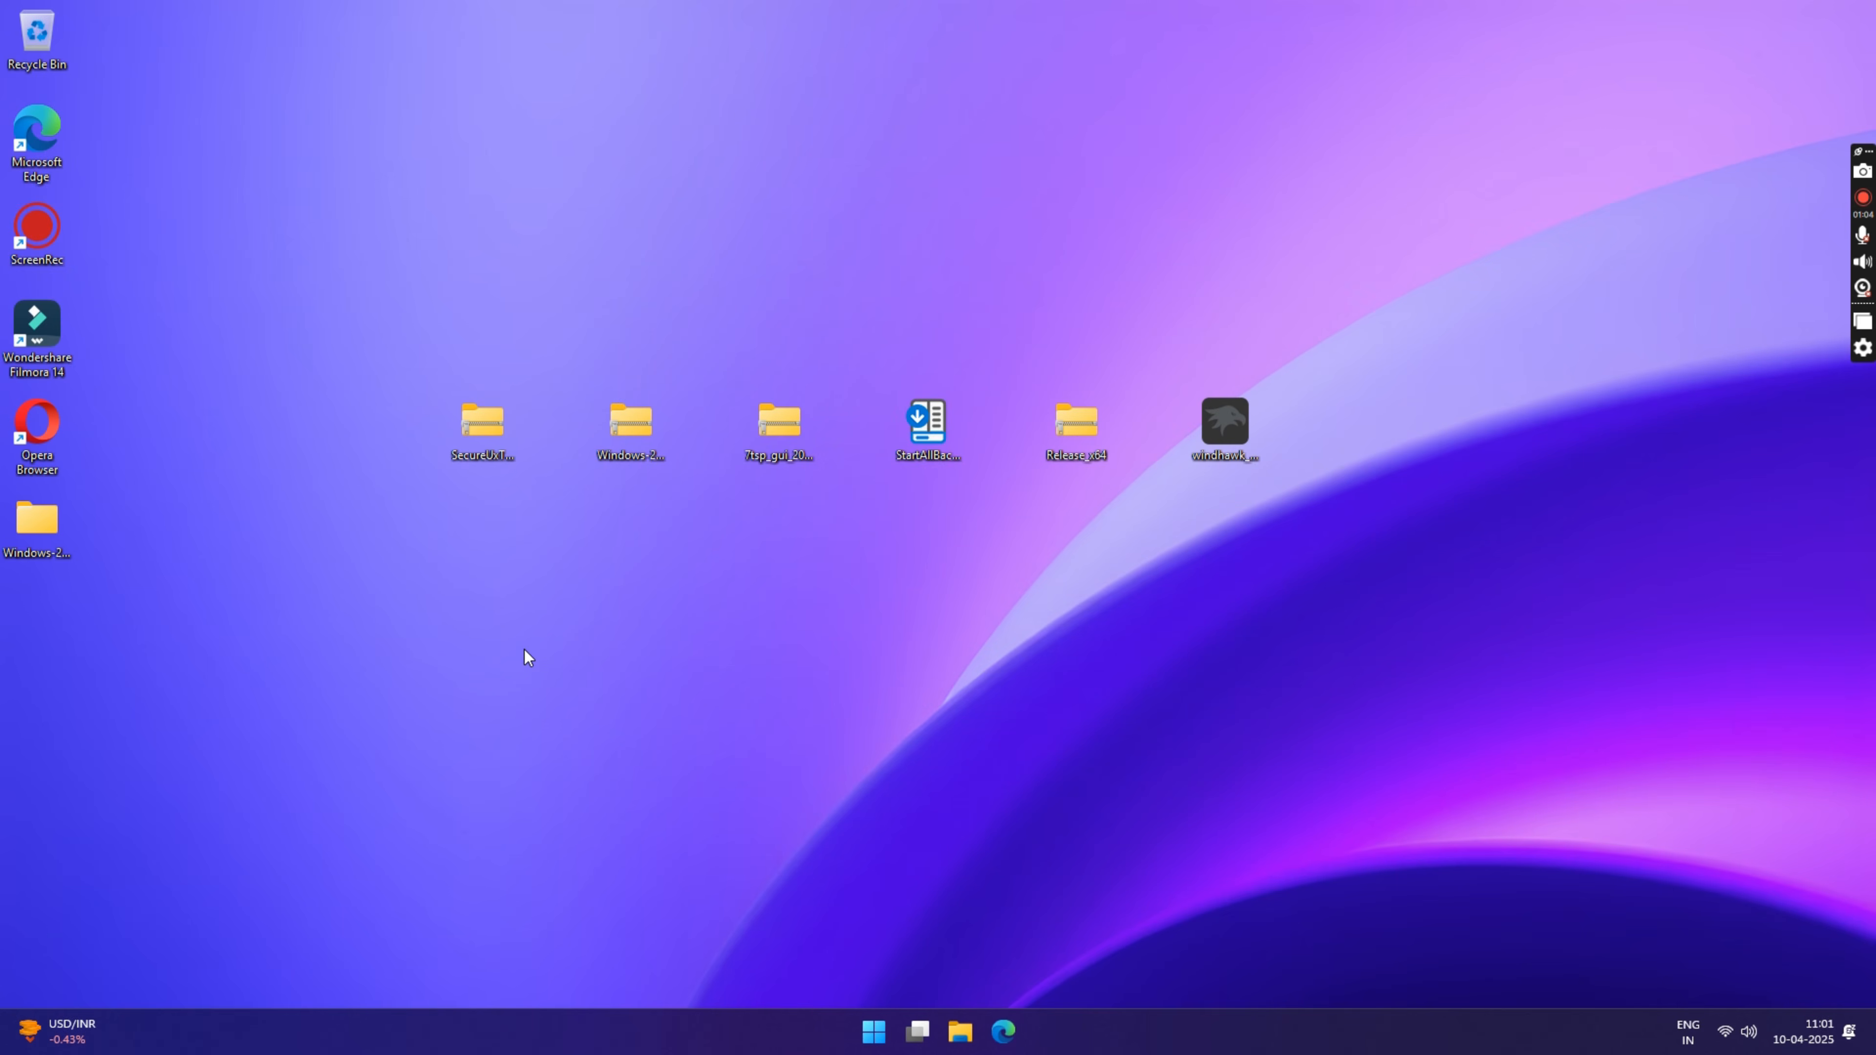
Step: Extract the 7tsp_gui_2019_edition zip to its own folder on the Desktop
right_click(778, 422)
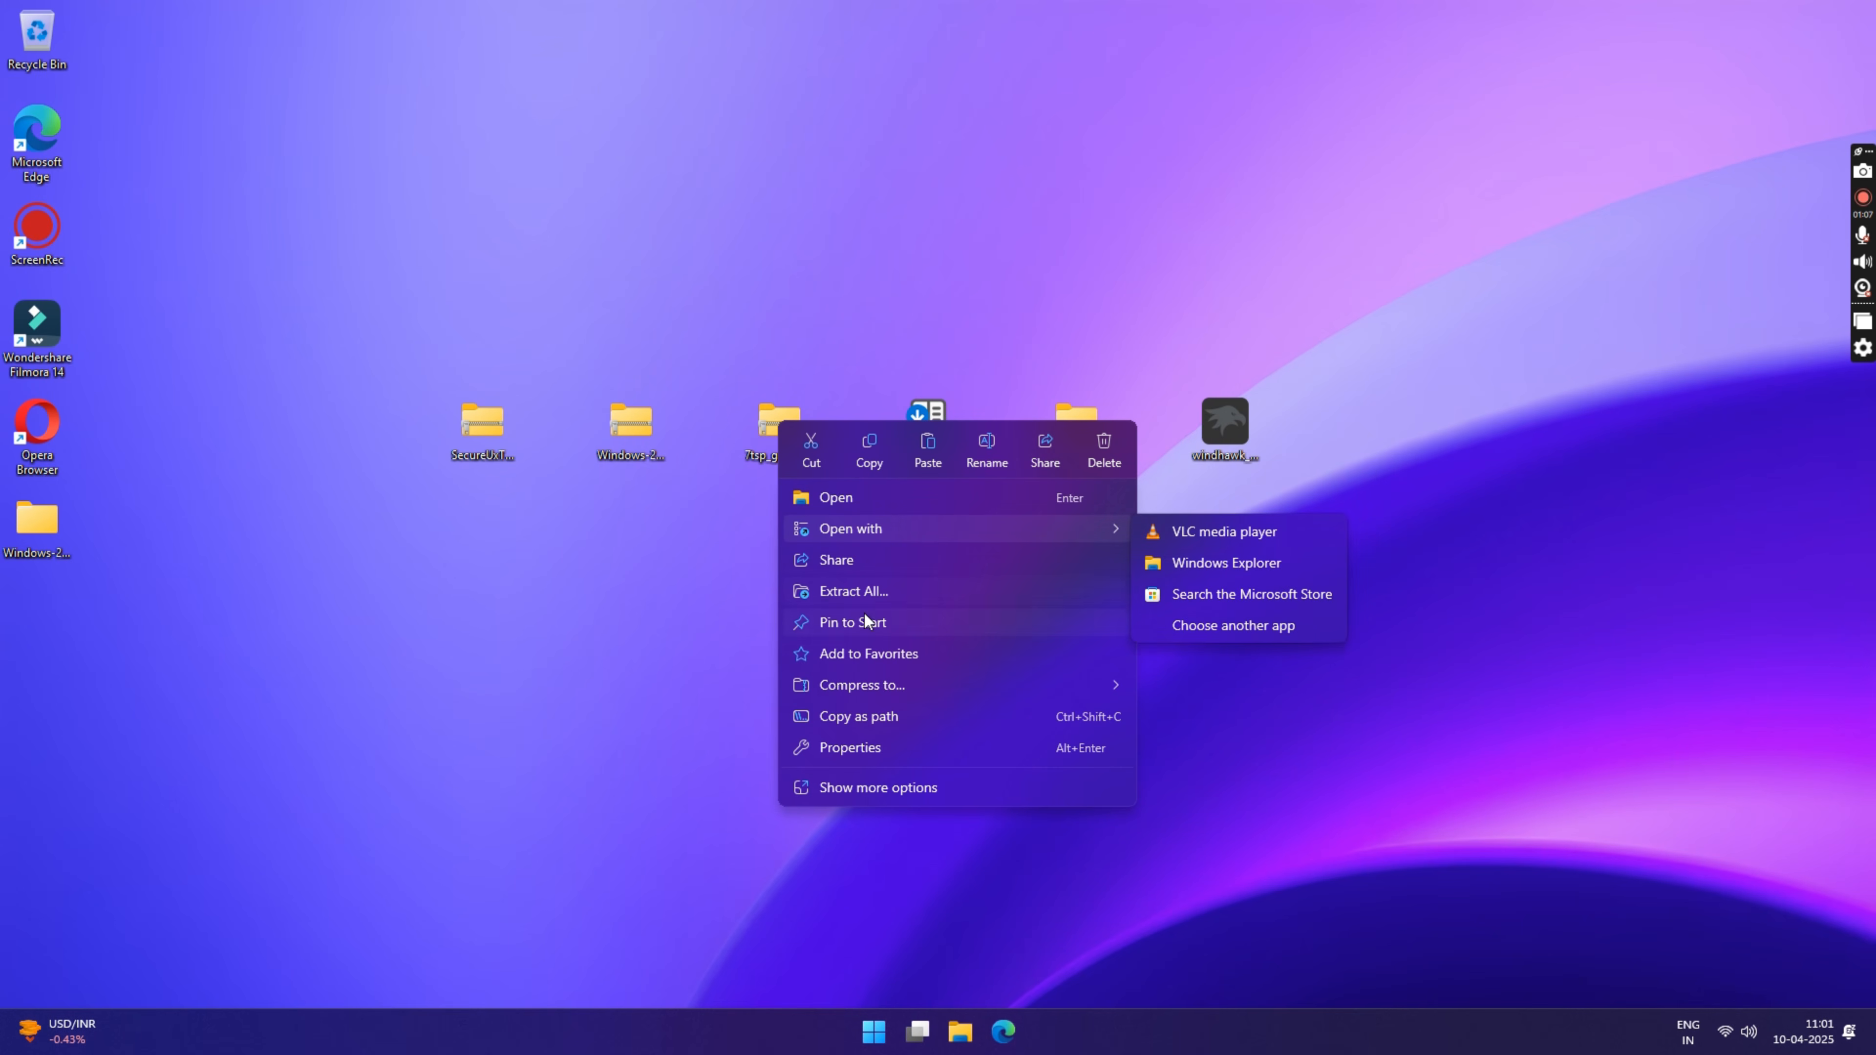
left_click(865, 594)
left_click(1127, 701)
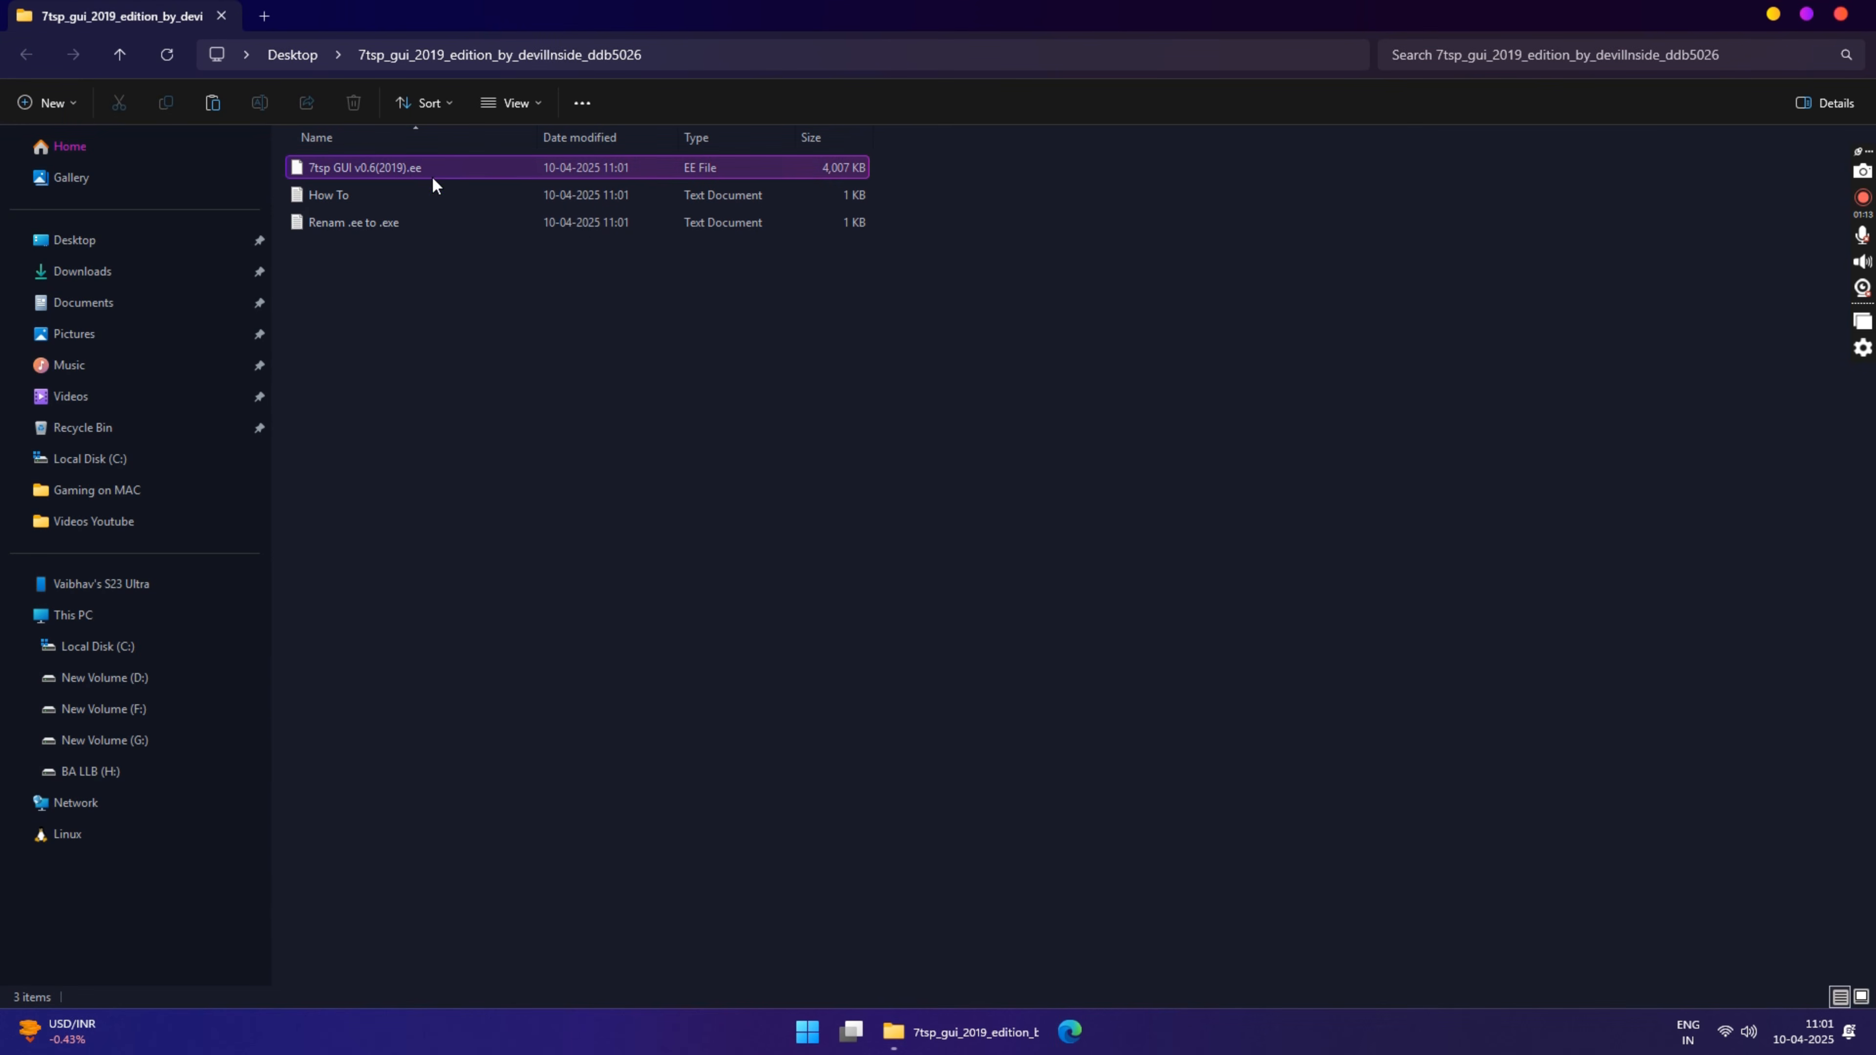
left_click(400, 168)
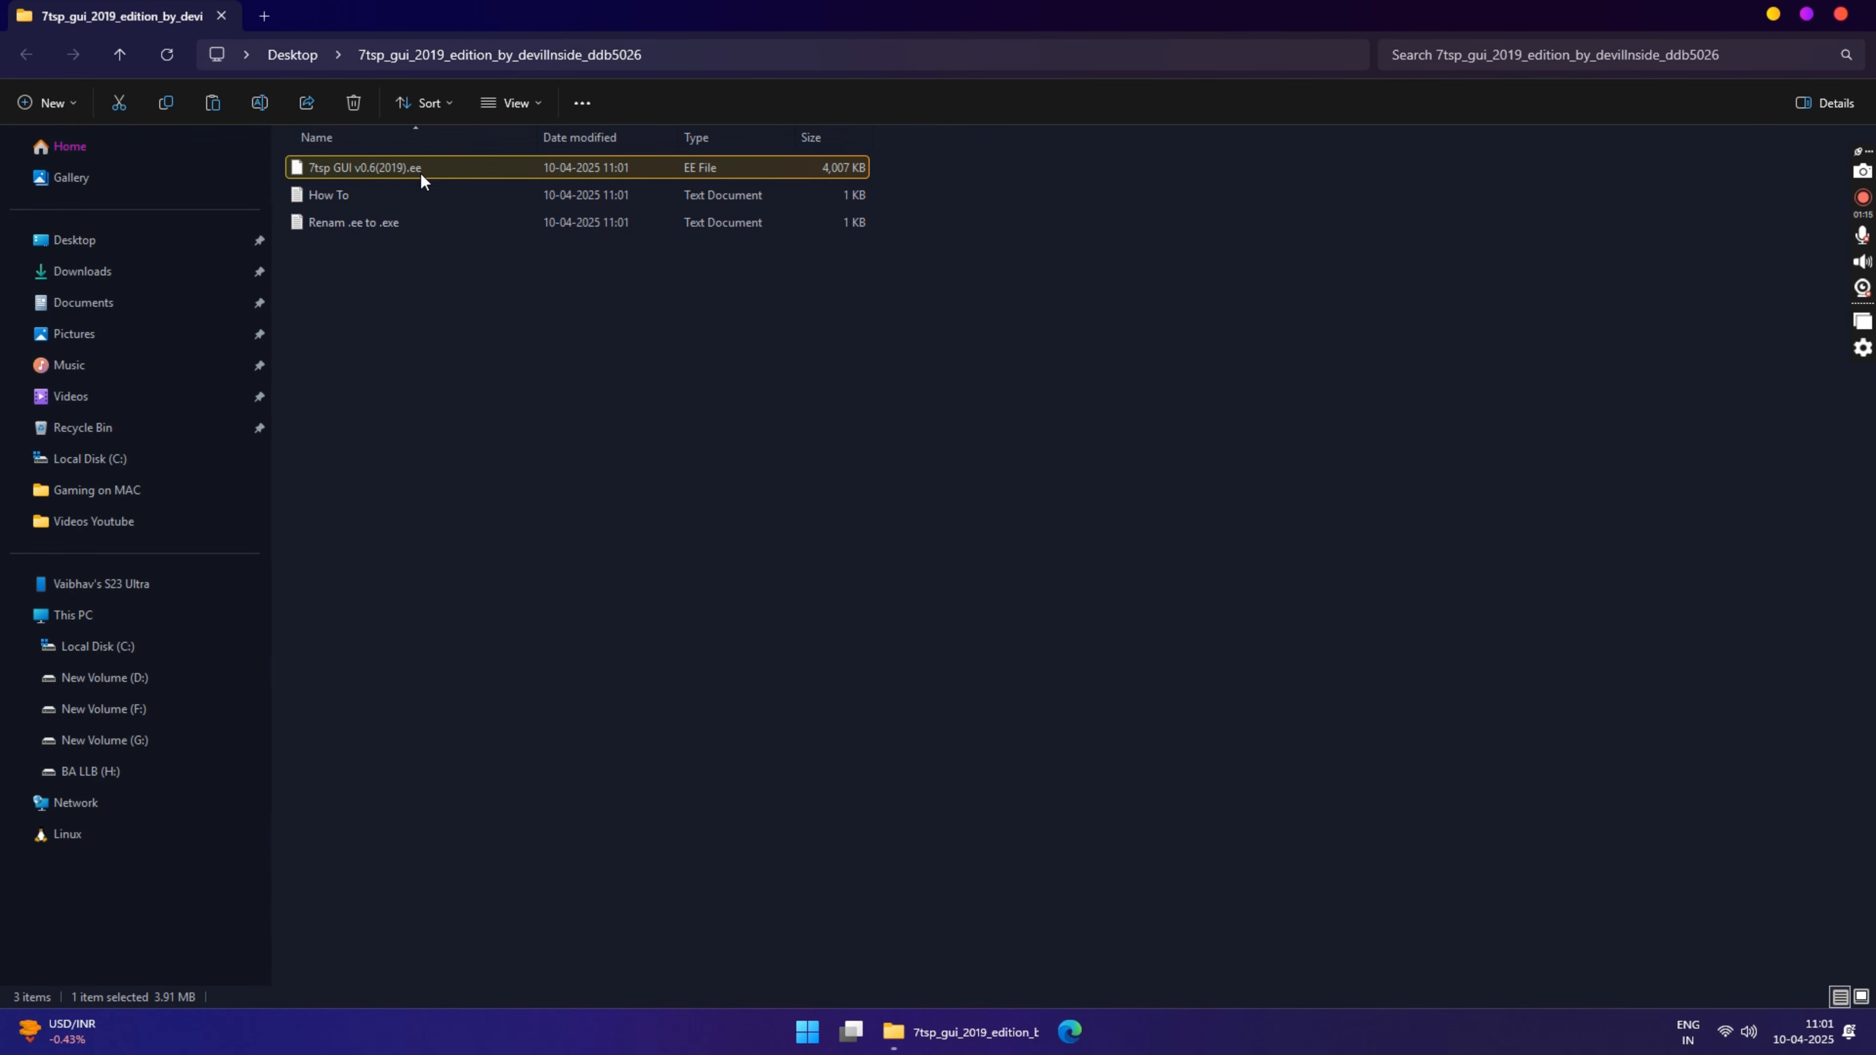
left_click(419, 172)
left_click(418, 169)
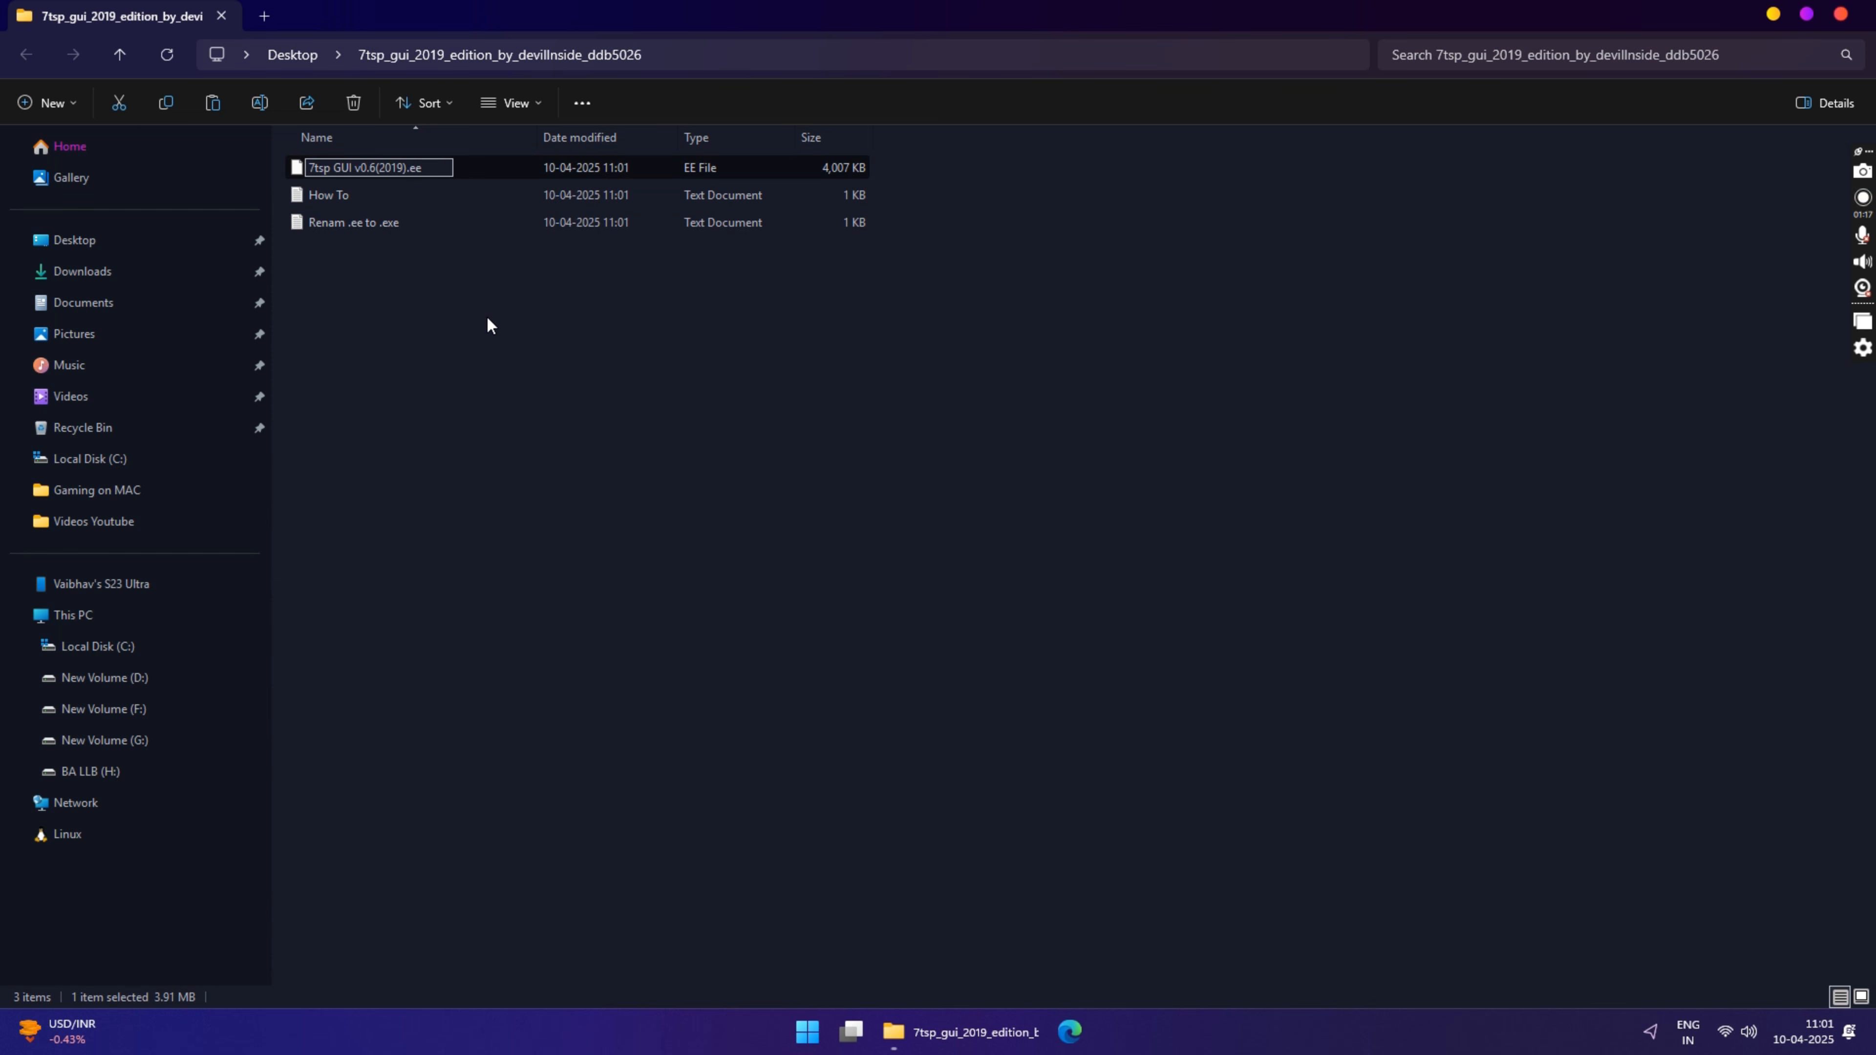
key("Return")
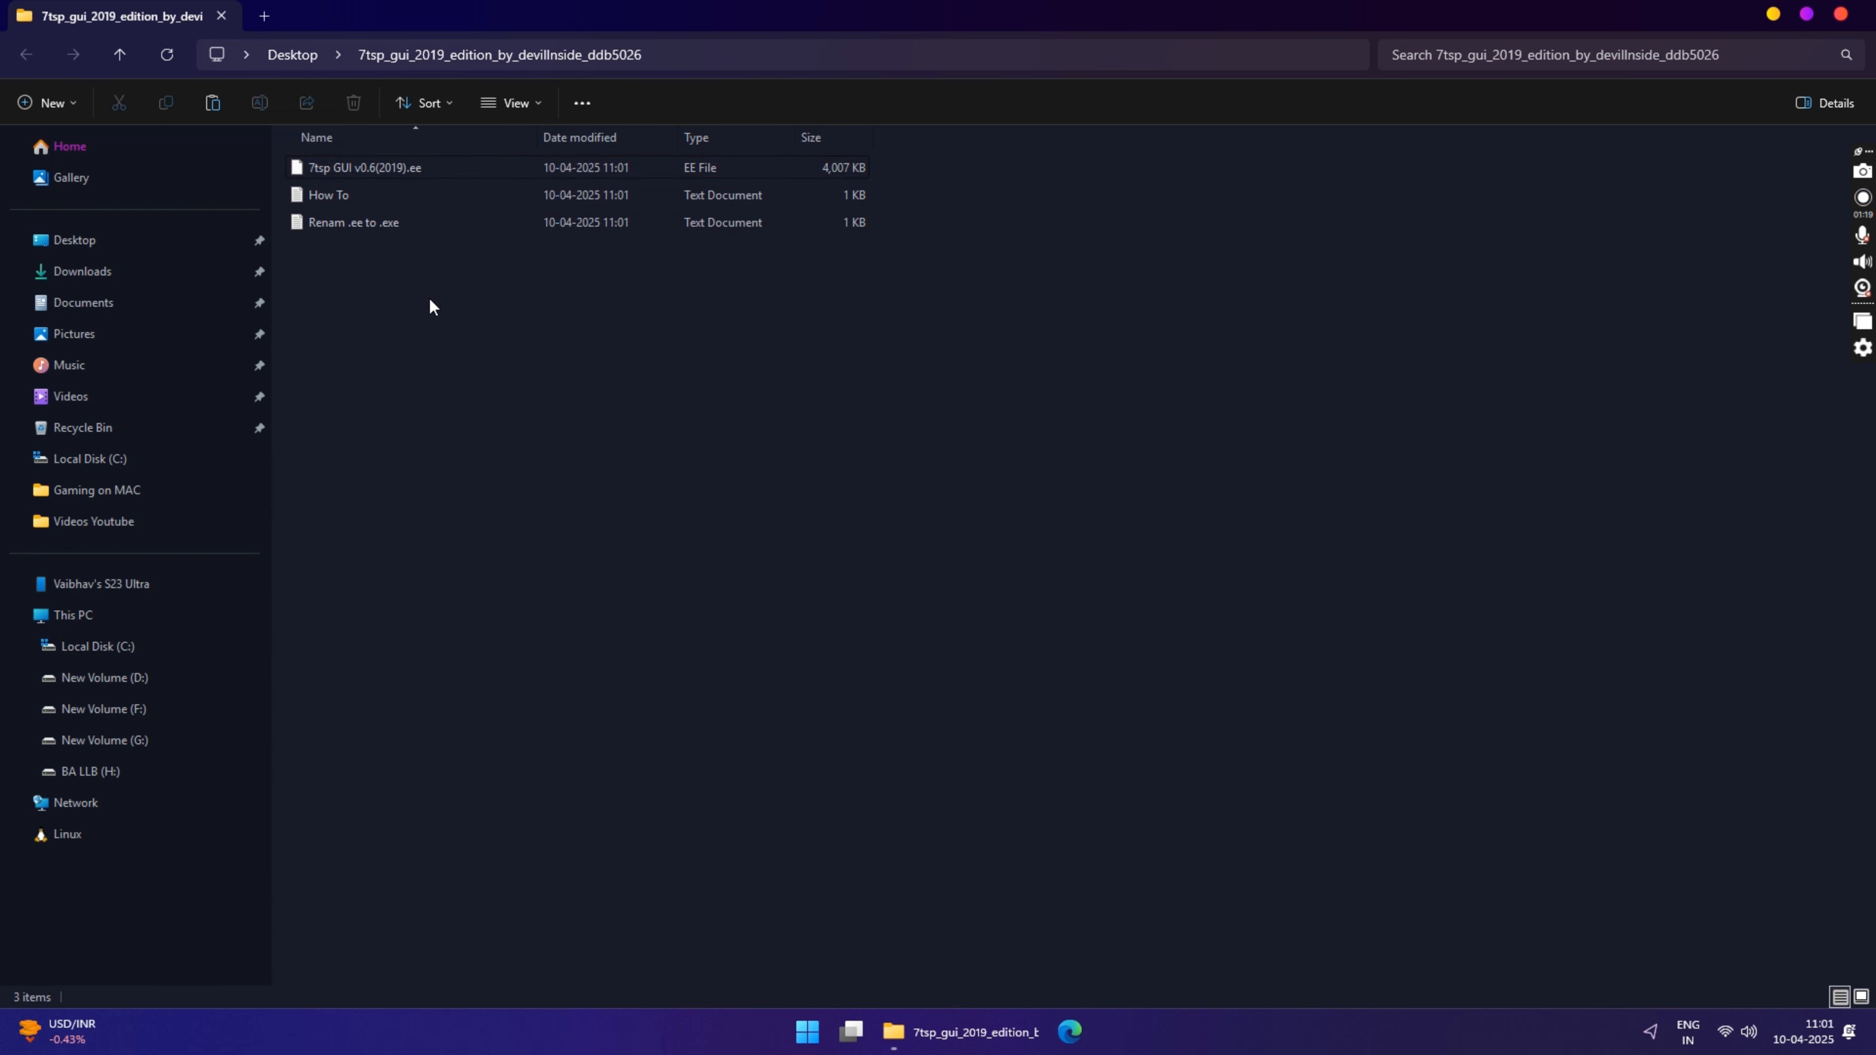
Step: Rename the 7tsp GUI v0.6(2019).ee file to 7tsp GUI v0.6(2019).exe and accept the extension change
right_click(338, 170)
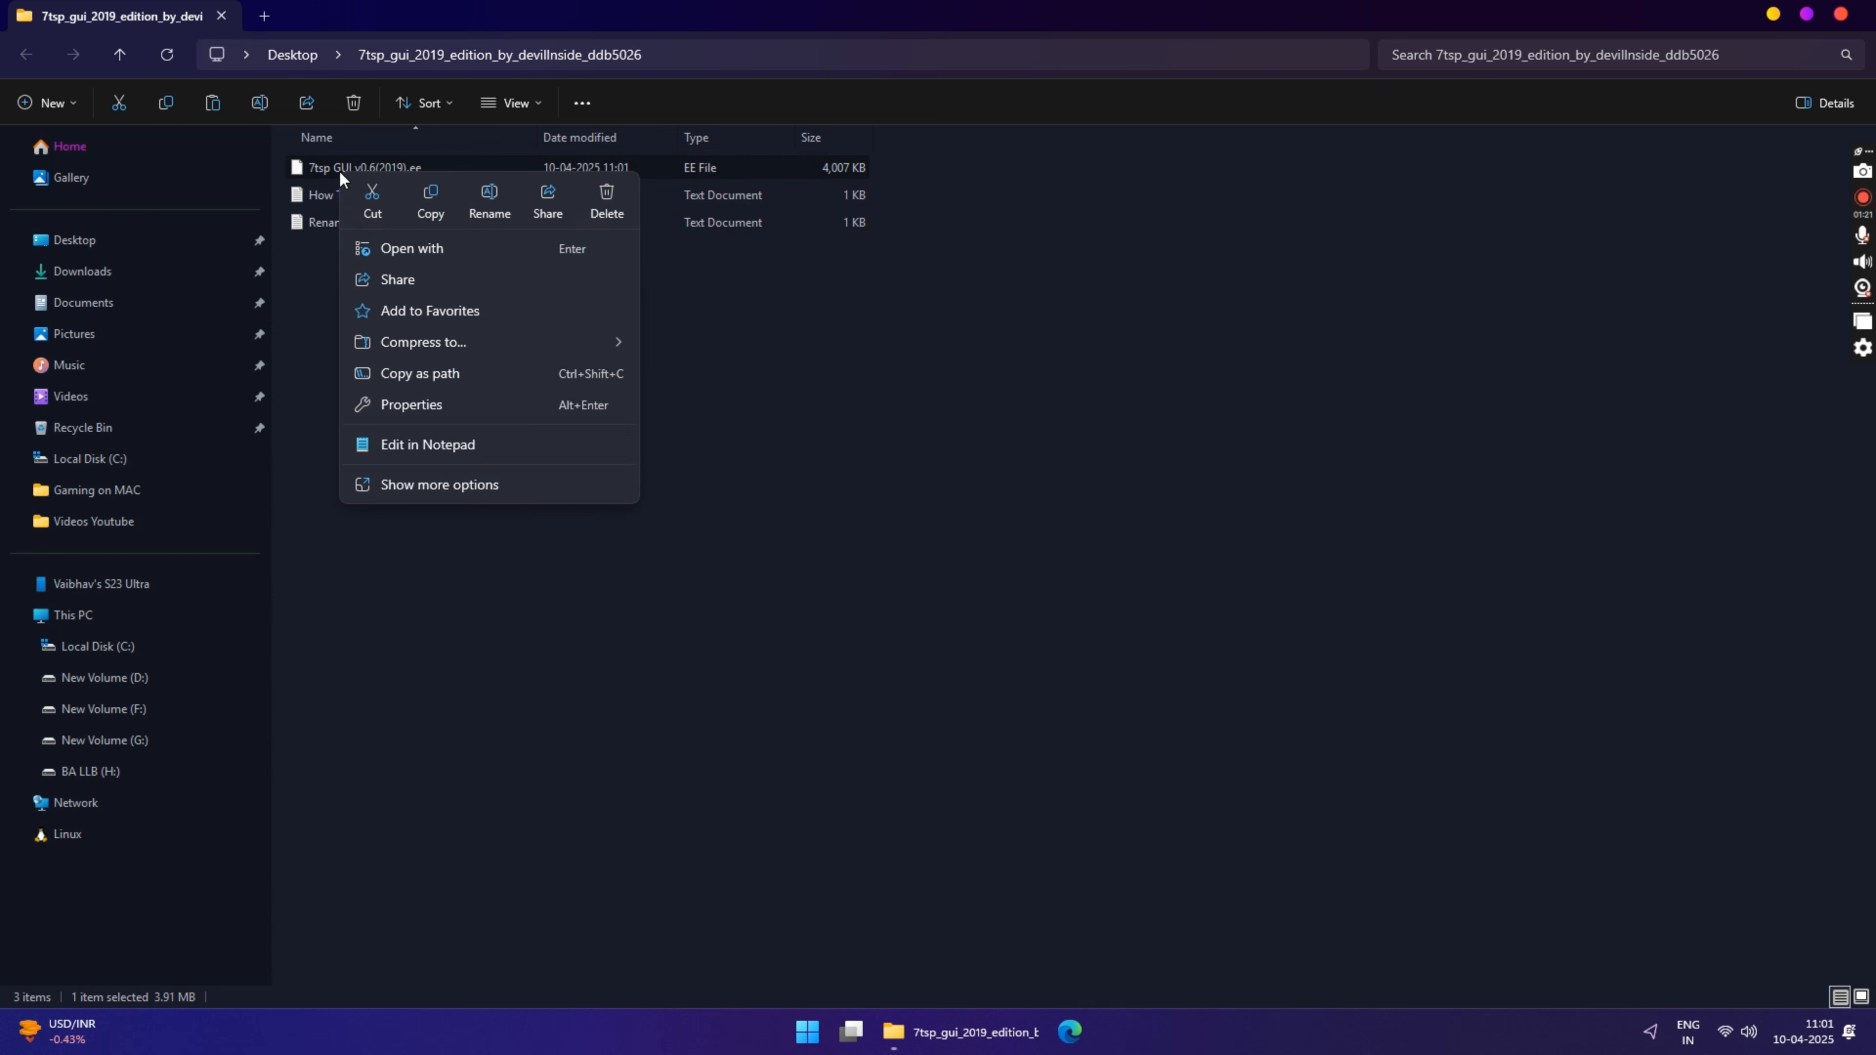
left_click(486, 196)
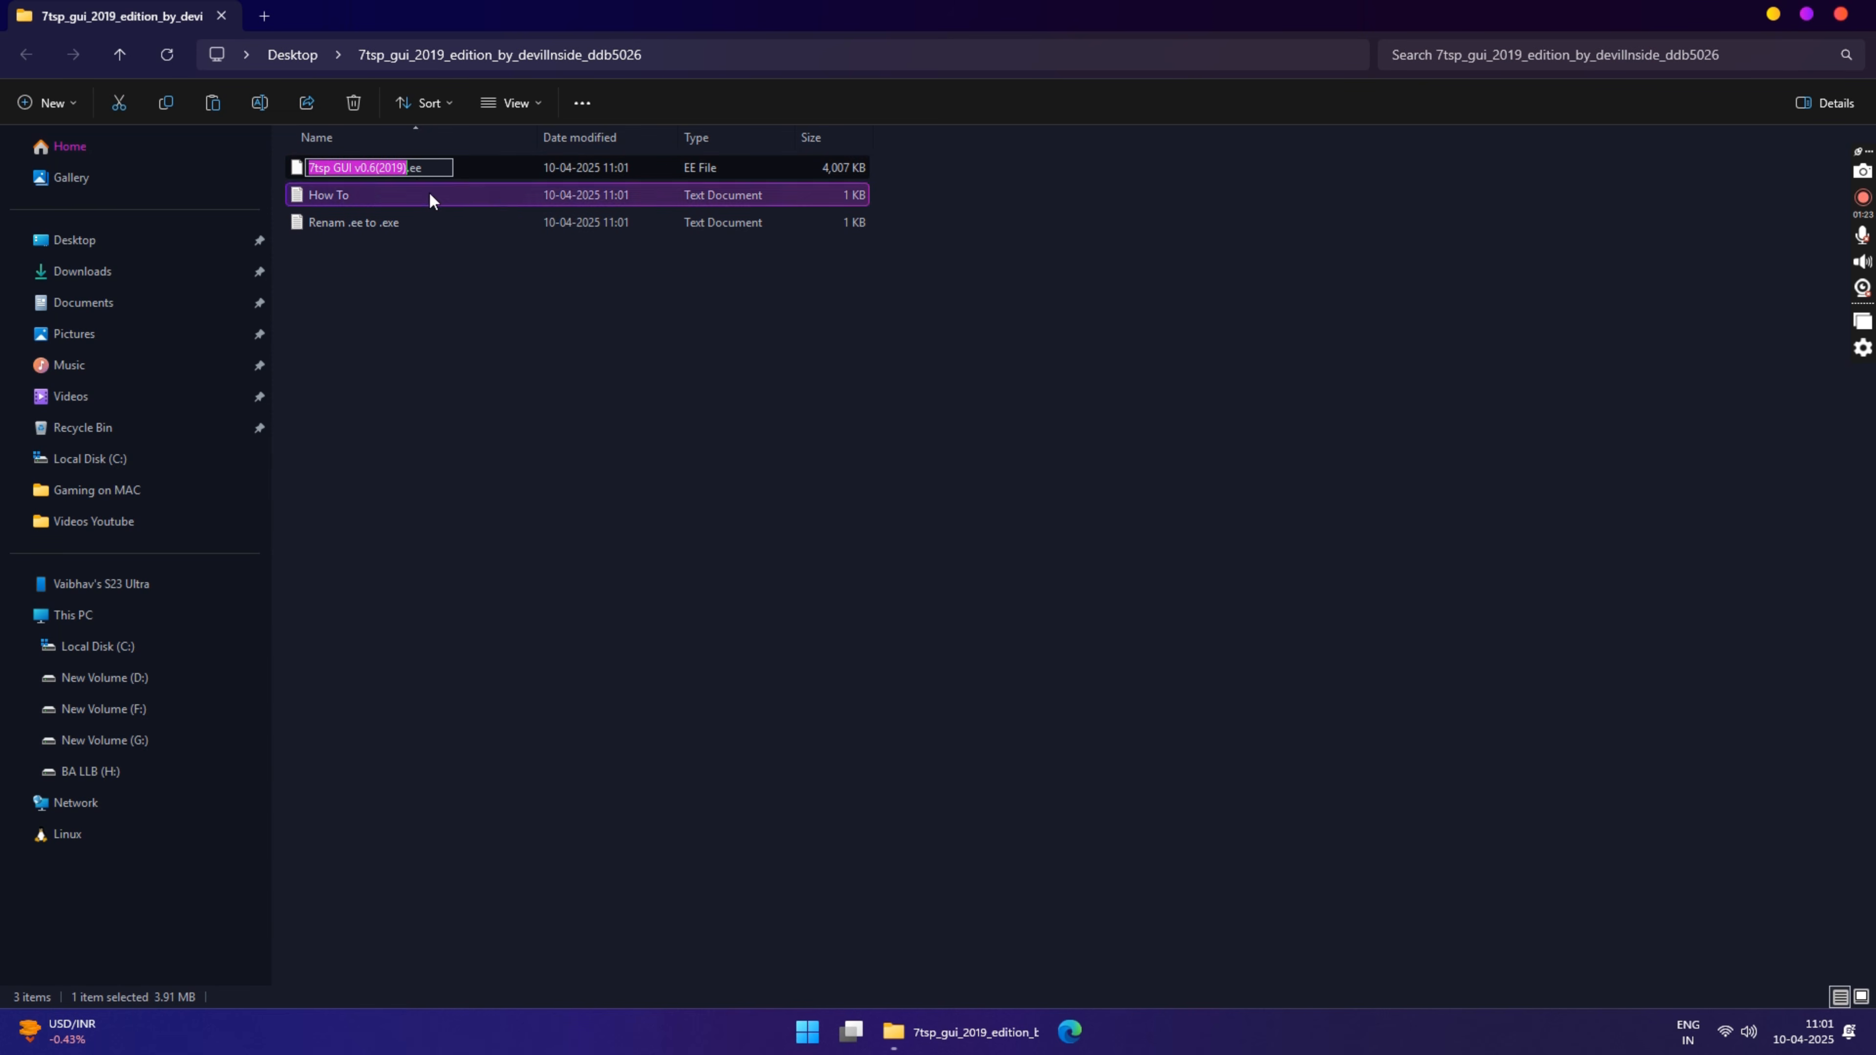
left_click(416, 168)
type("x")
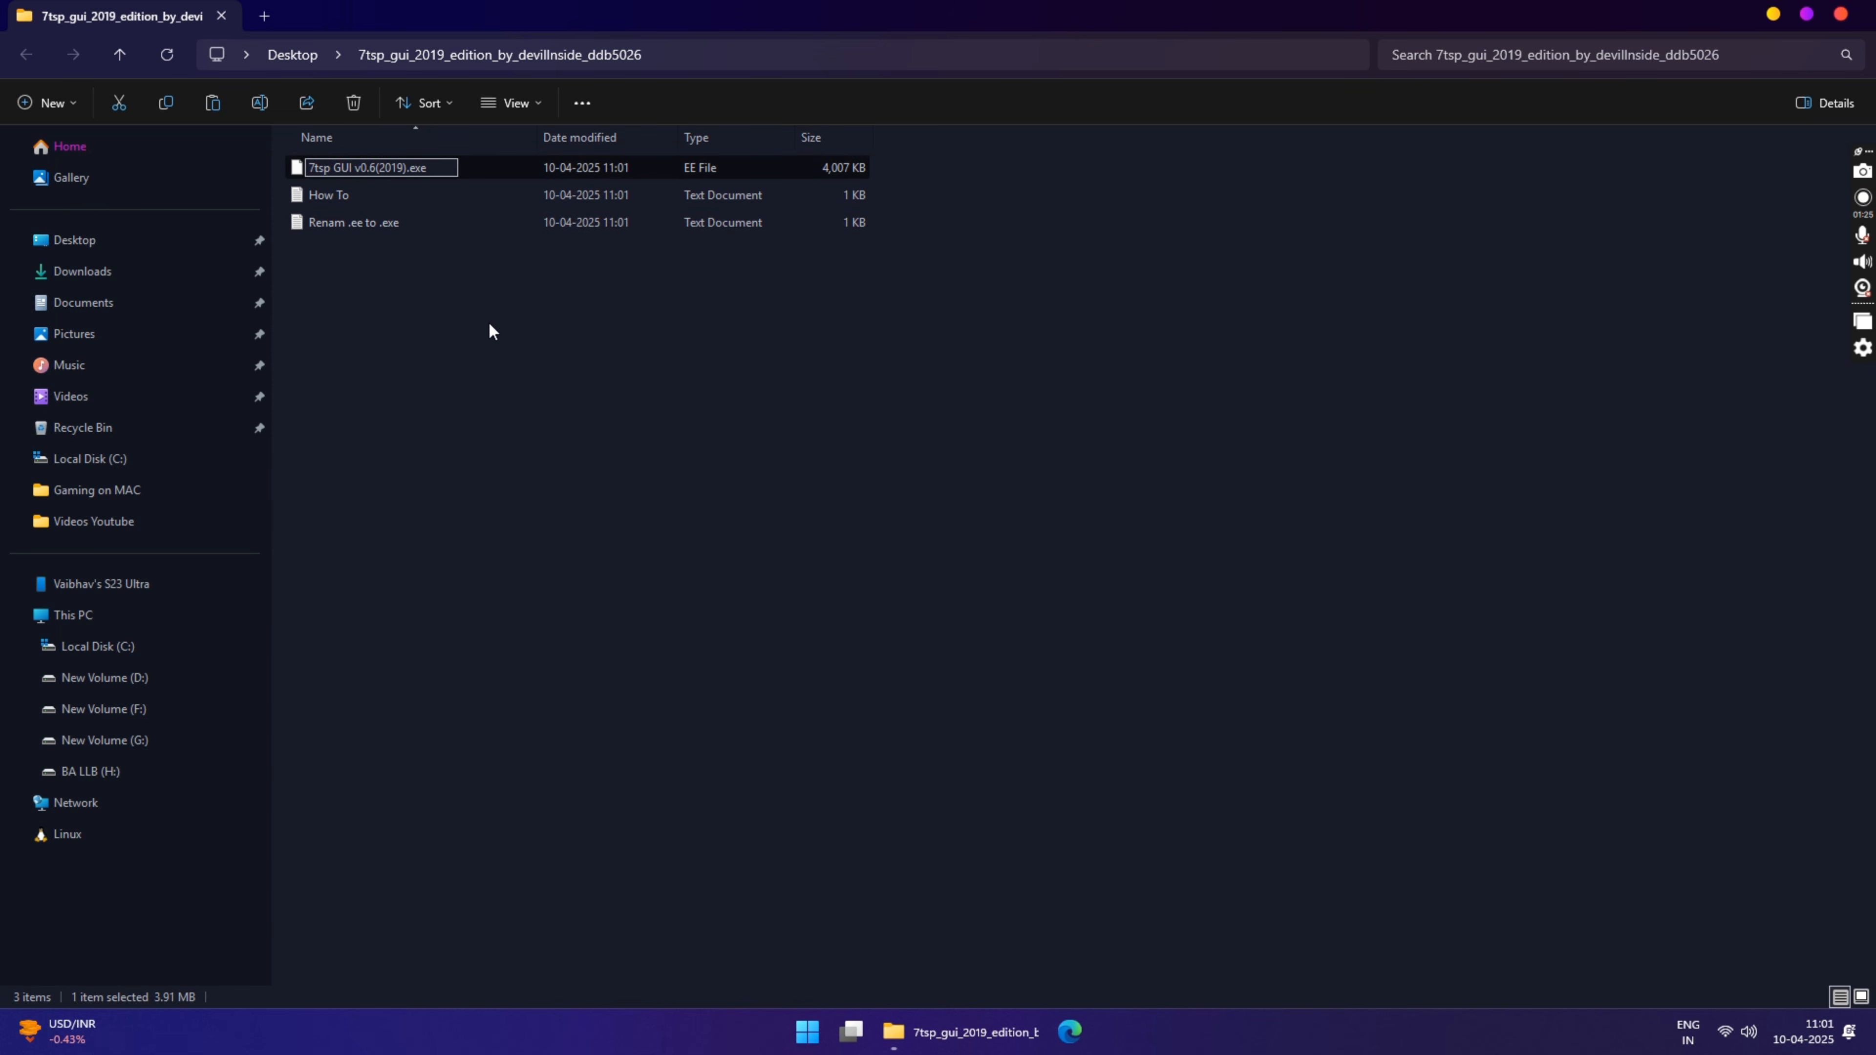
key("Return")
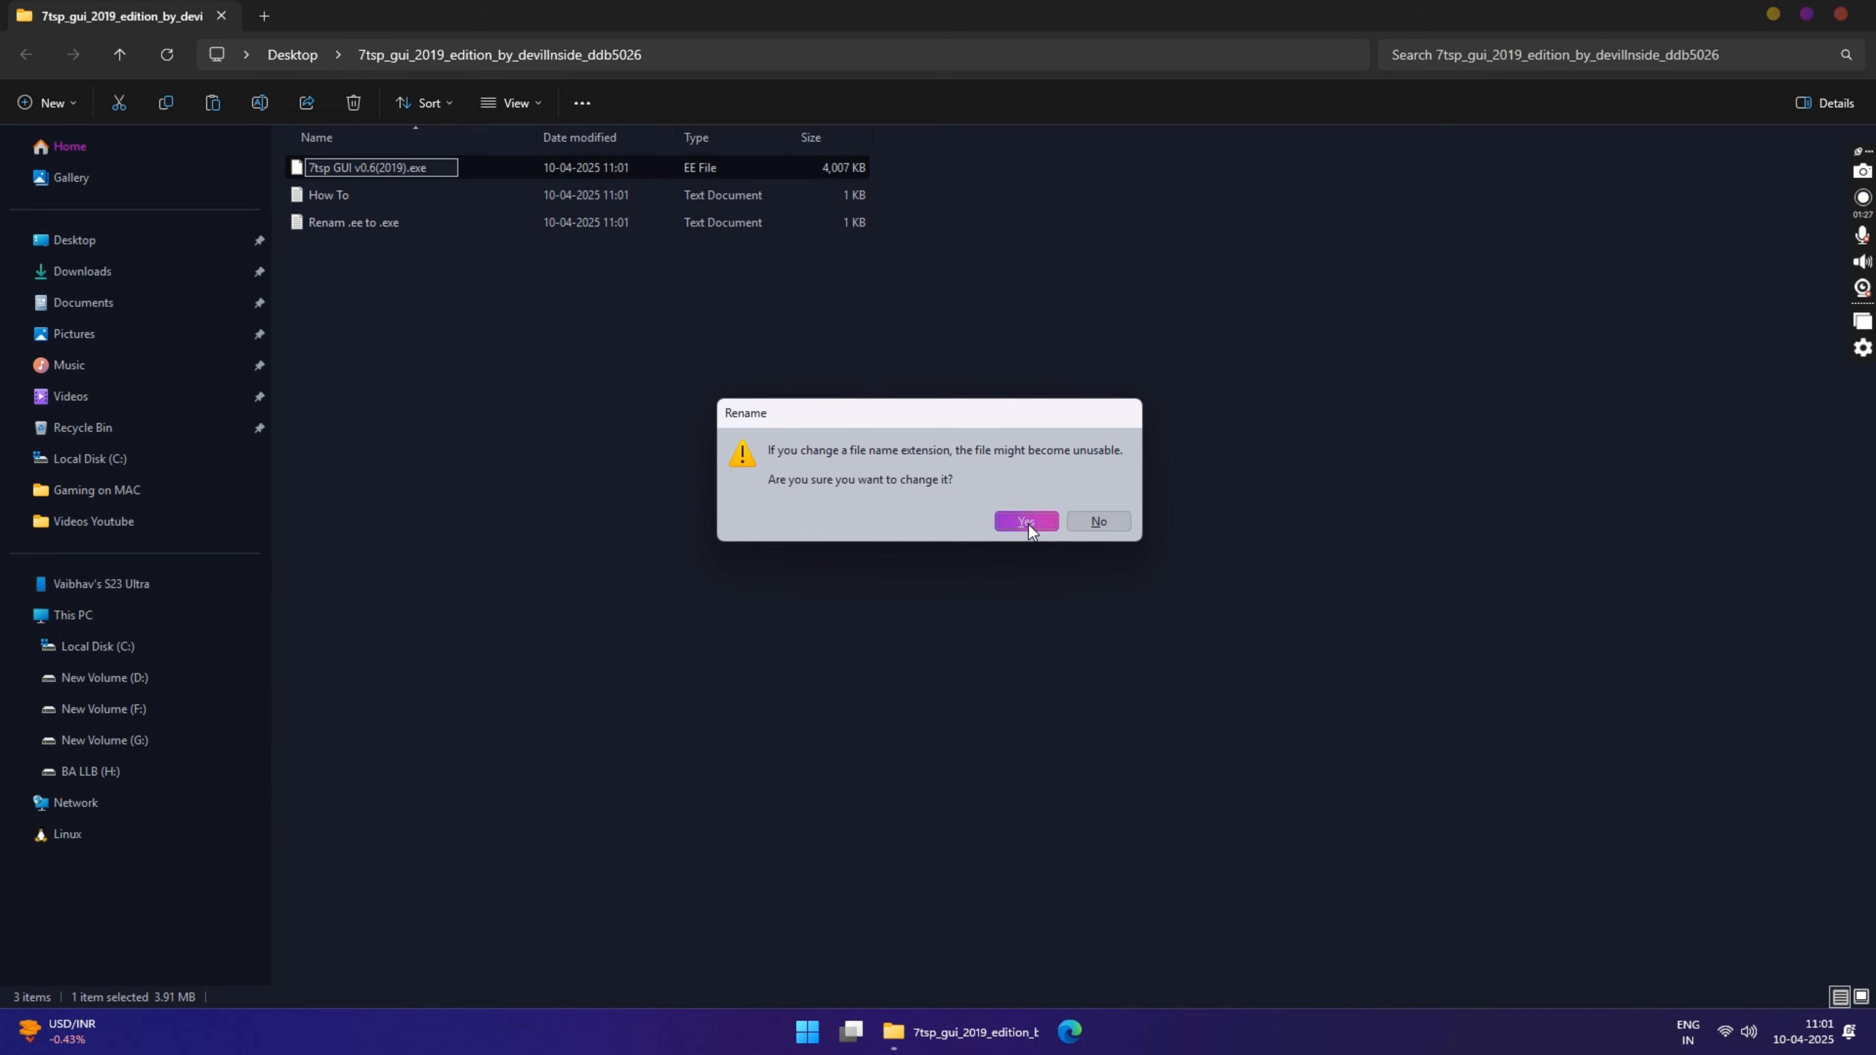
left_click(1026, 522)
left_click(478, 306)
Step: Run the 7tsp GUI v0.6(2019) application as administrator and minimize the folder window
left_click(345, 167)
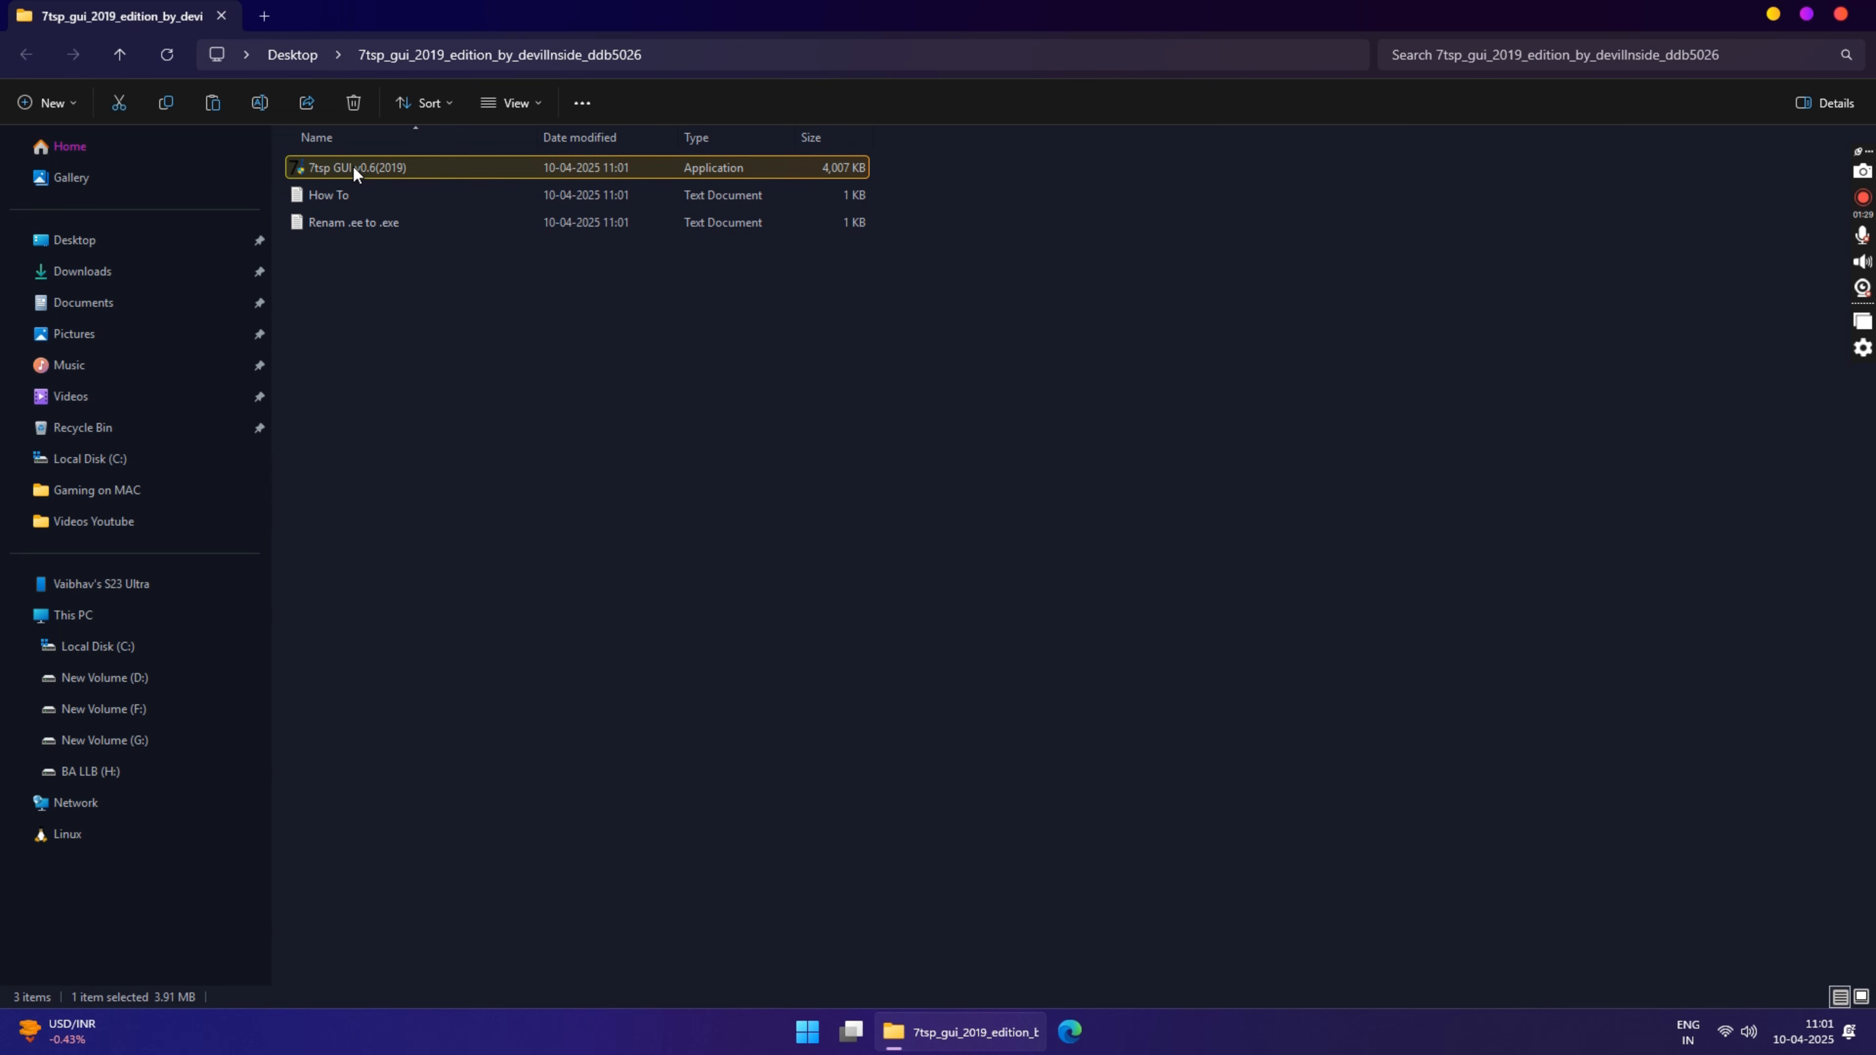
right_click(353, 167)
left_click(453, 309)
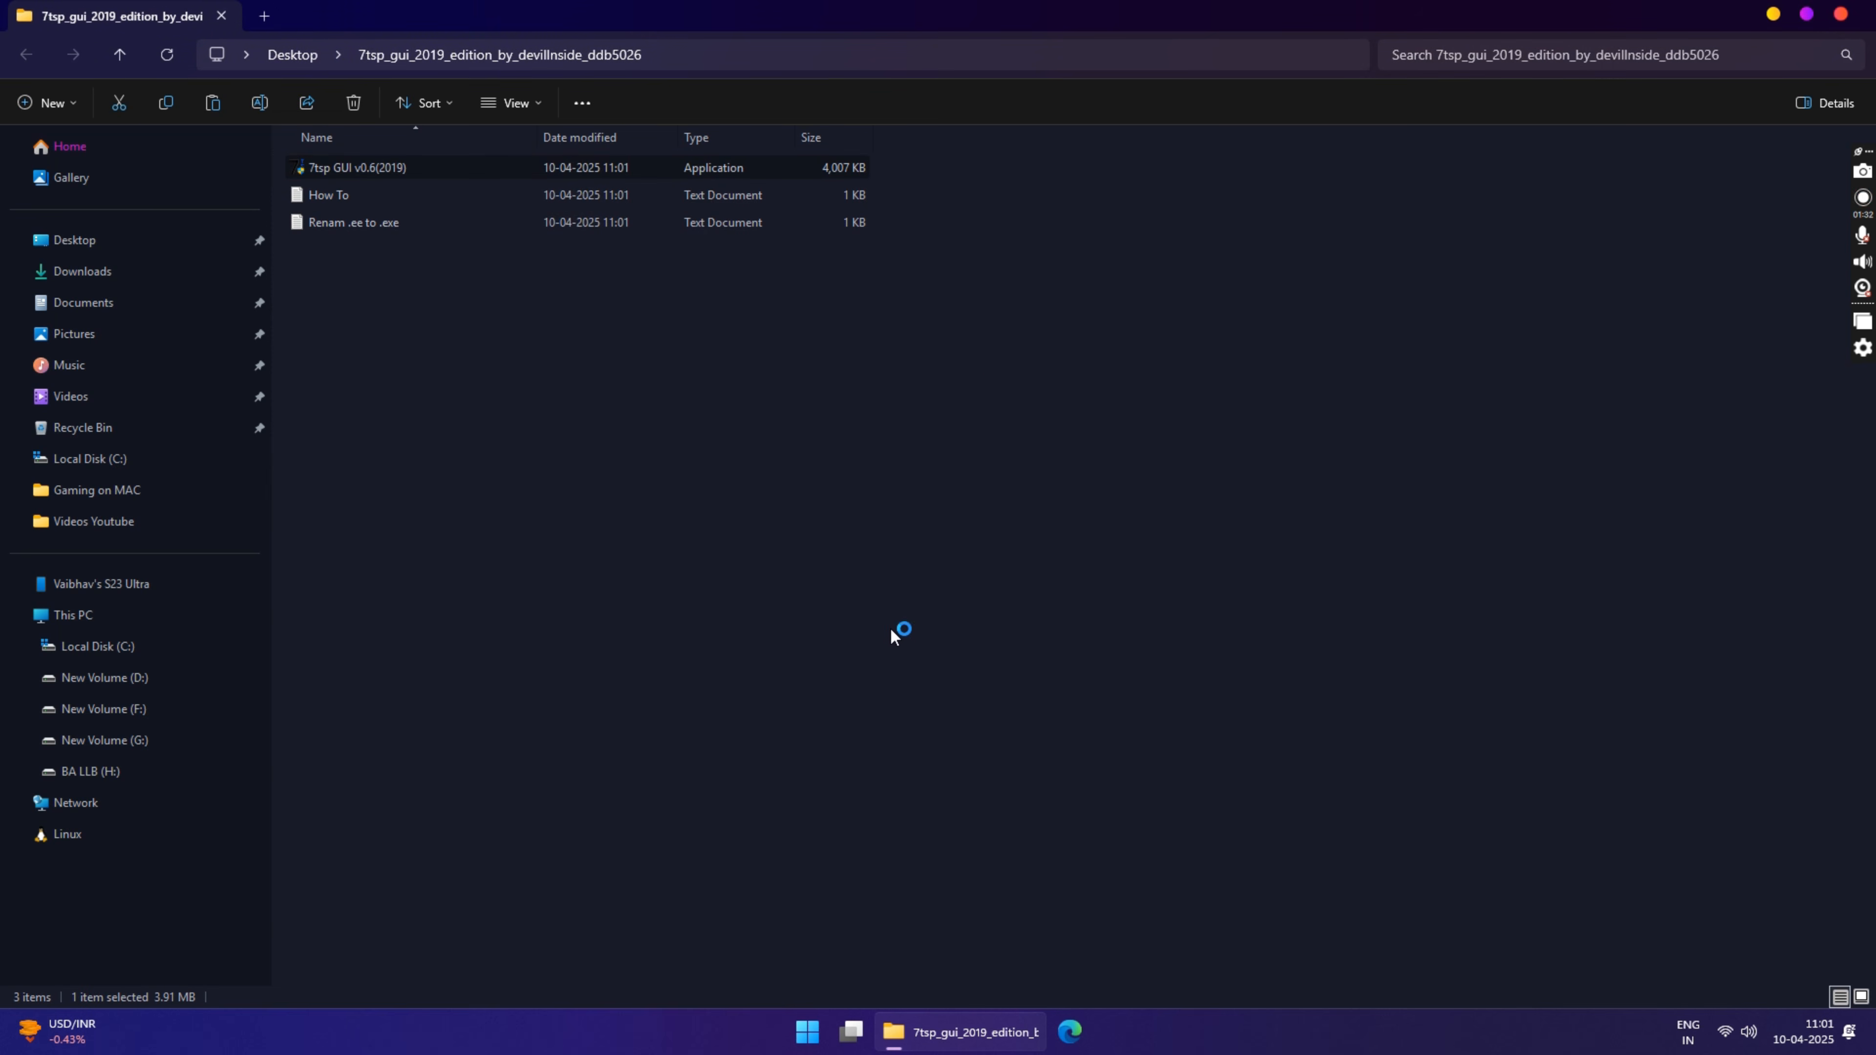
left_click(1774, 14)
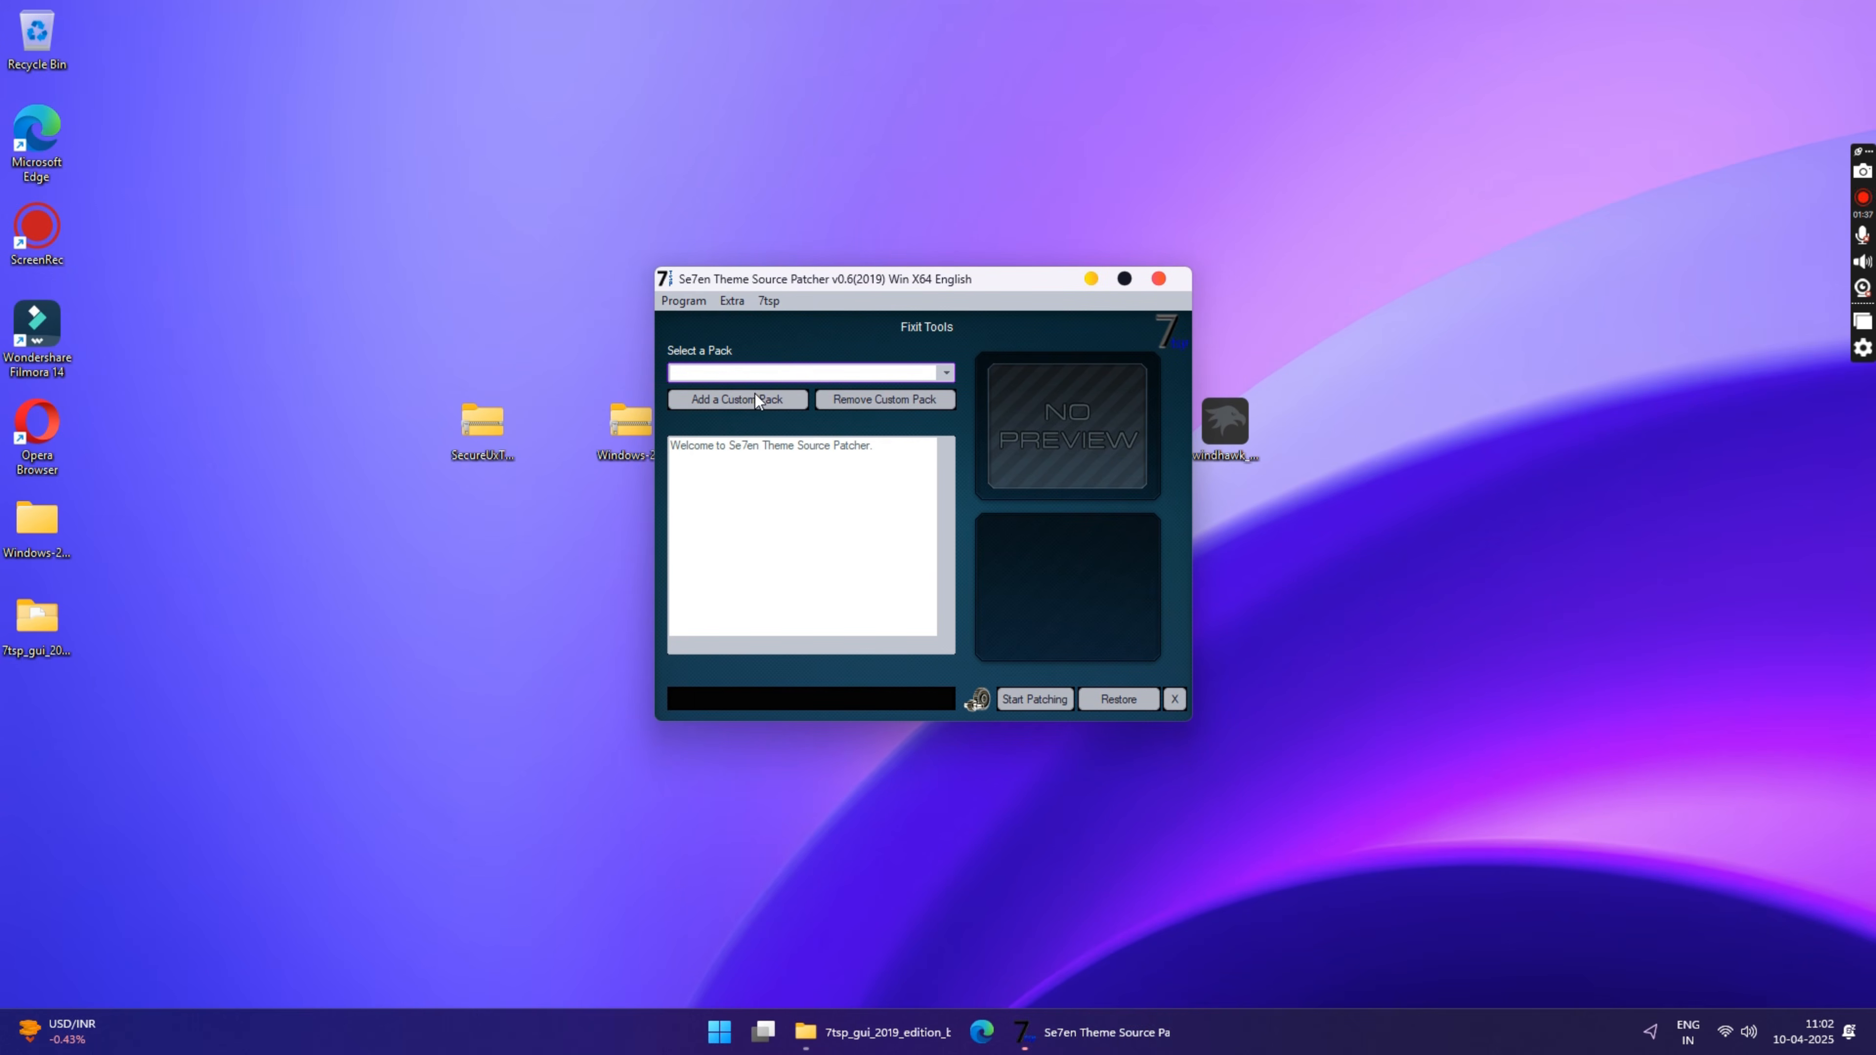
Step: Add the 7TSP Windows25 pack from the 7TSP Icon Pack folder as a custom pack, overwriting the existing one
left_click(742, 405)
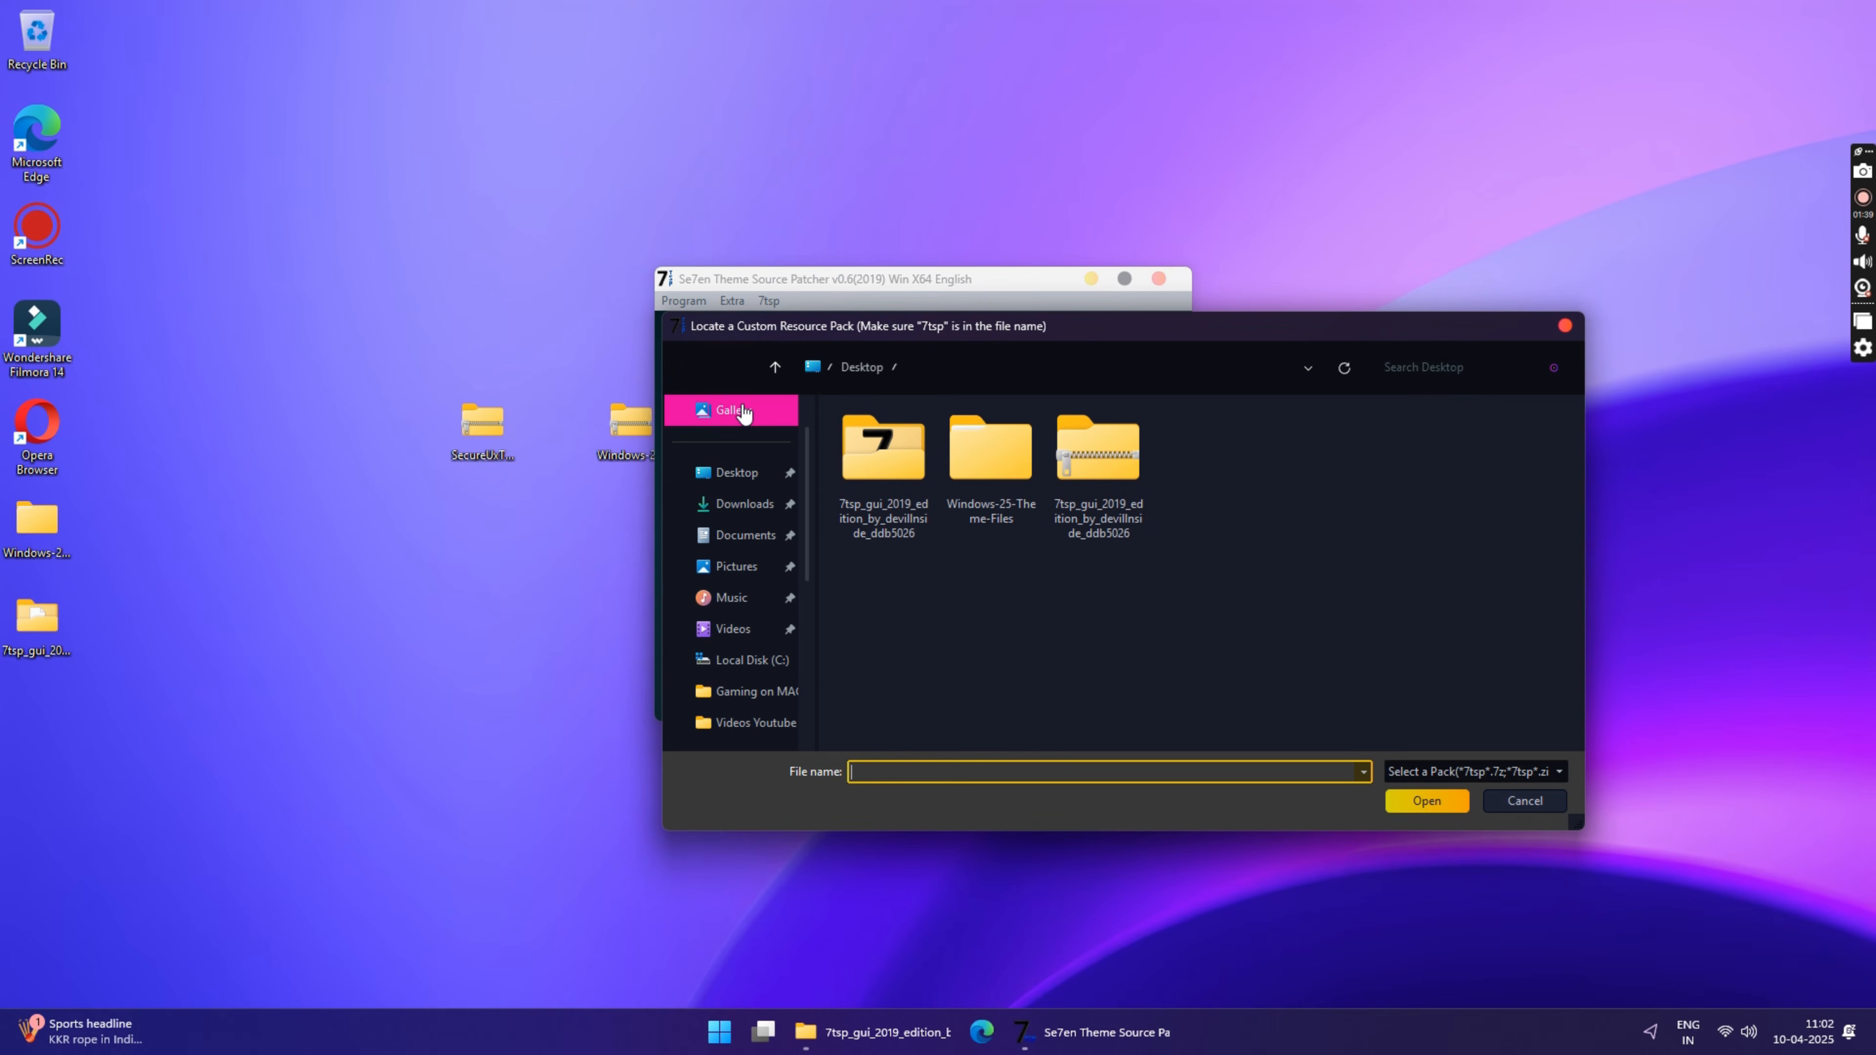
double_click(987, 448)
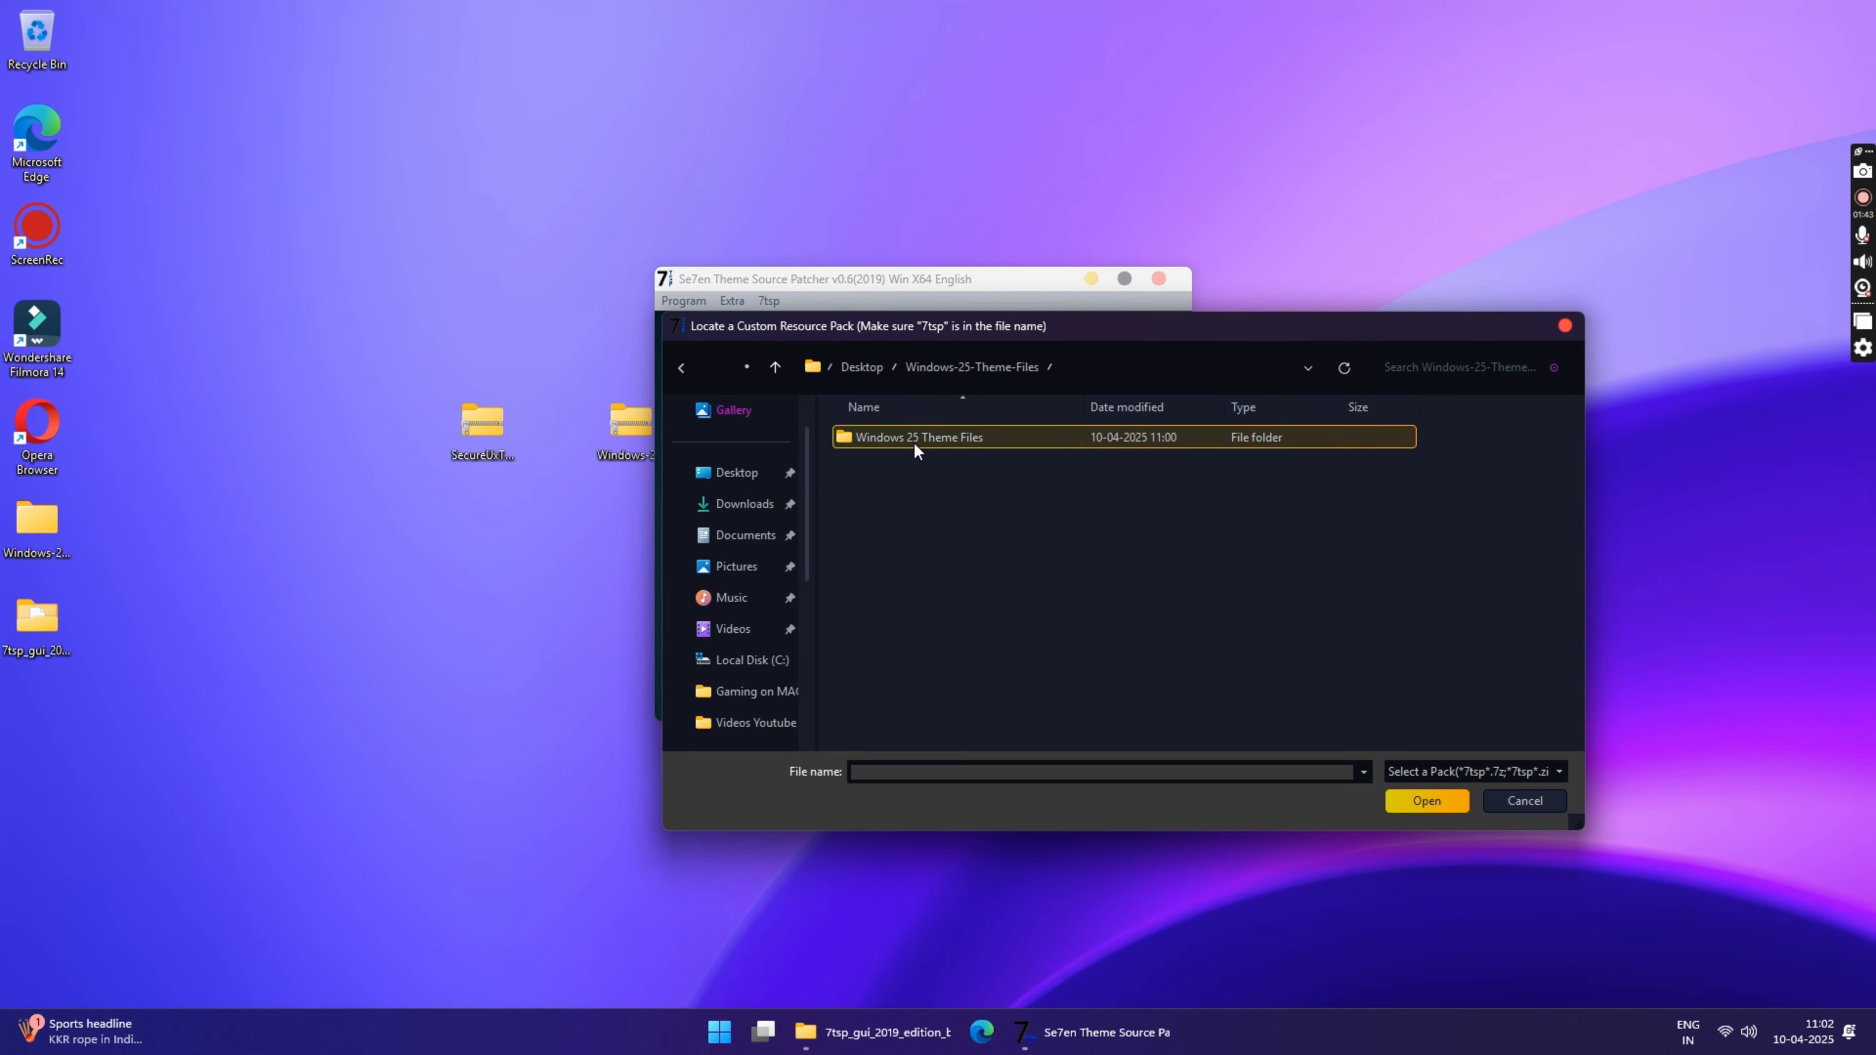
double_click(916, 437)
double_click(911, 436)
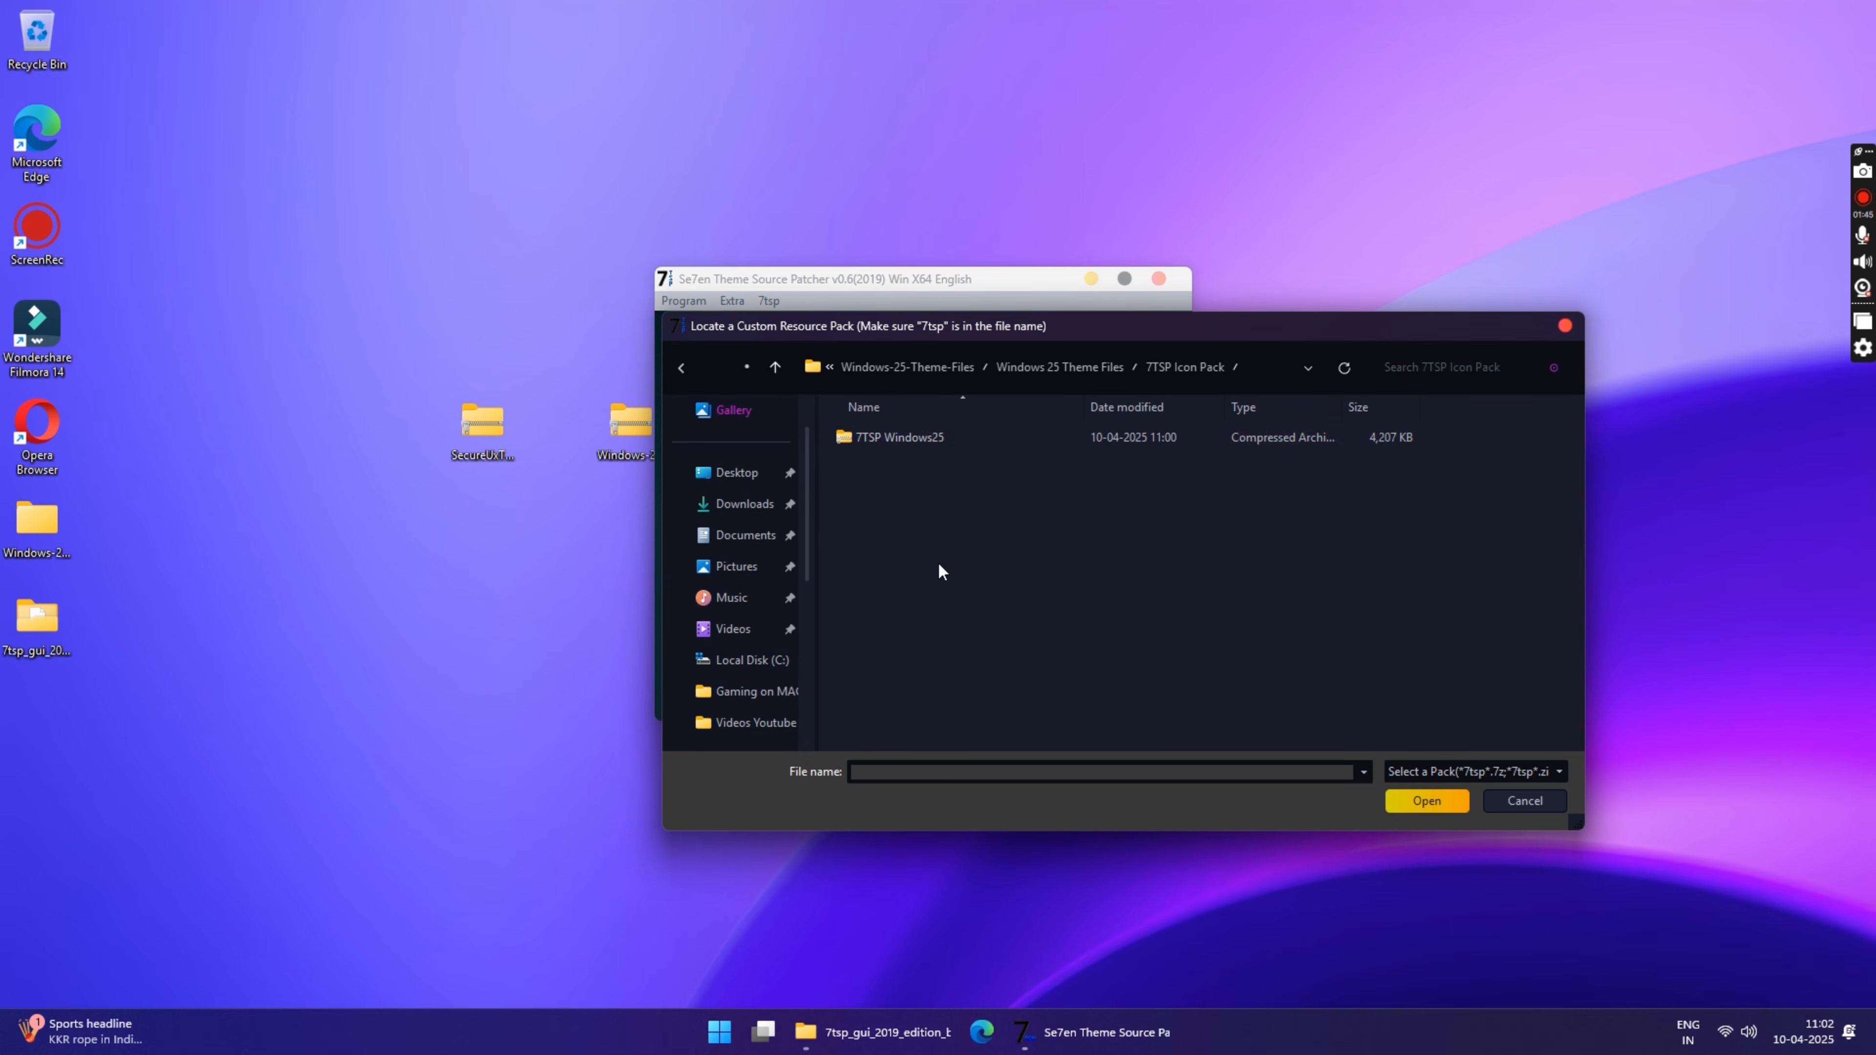
left_click(909, 437)
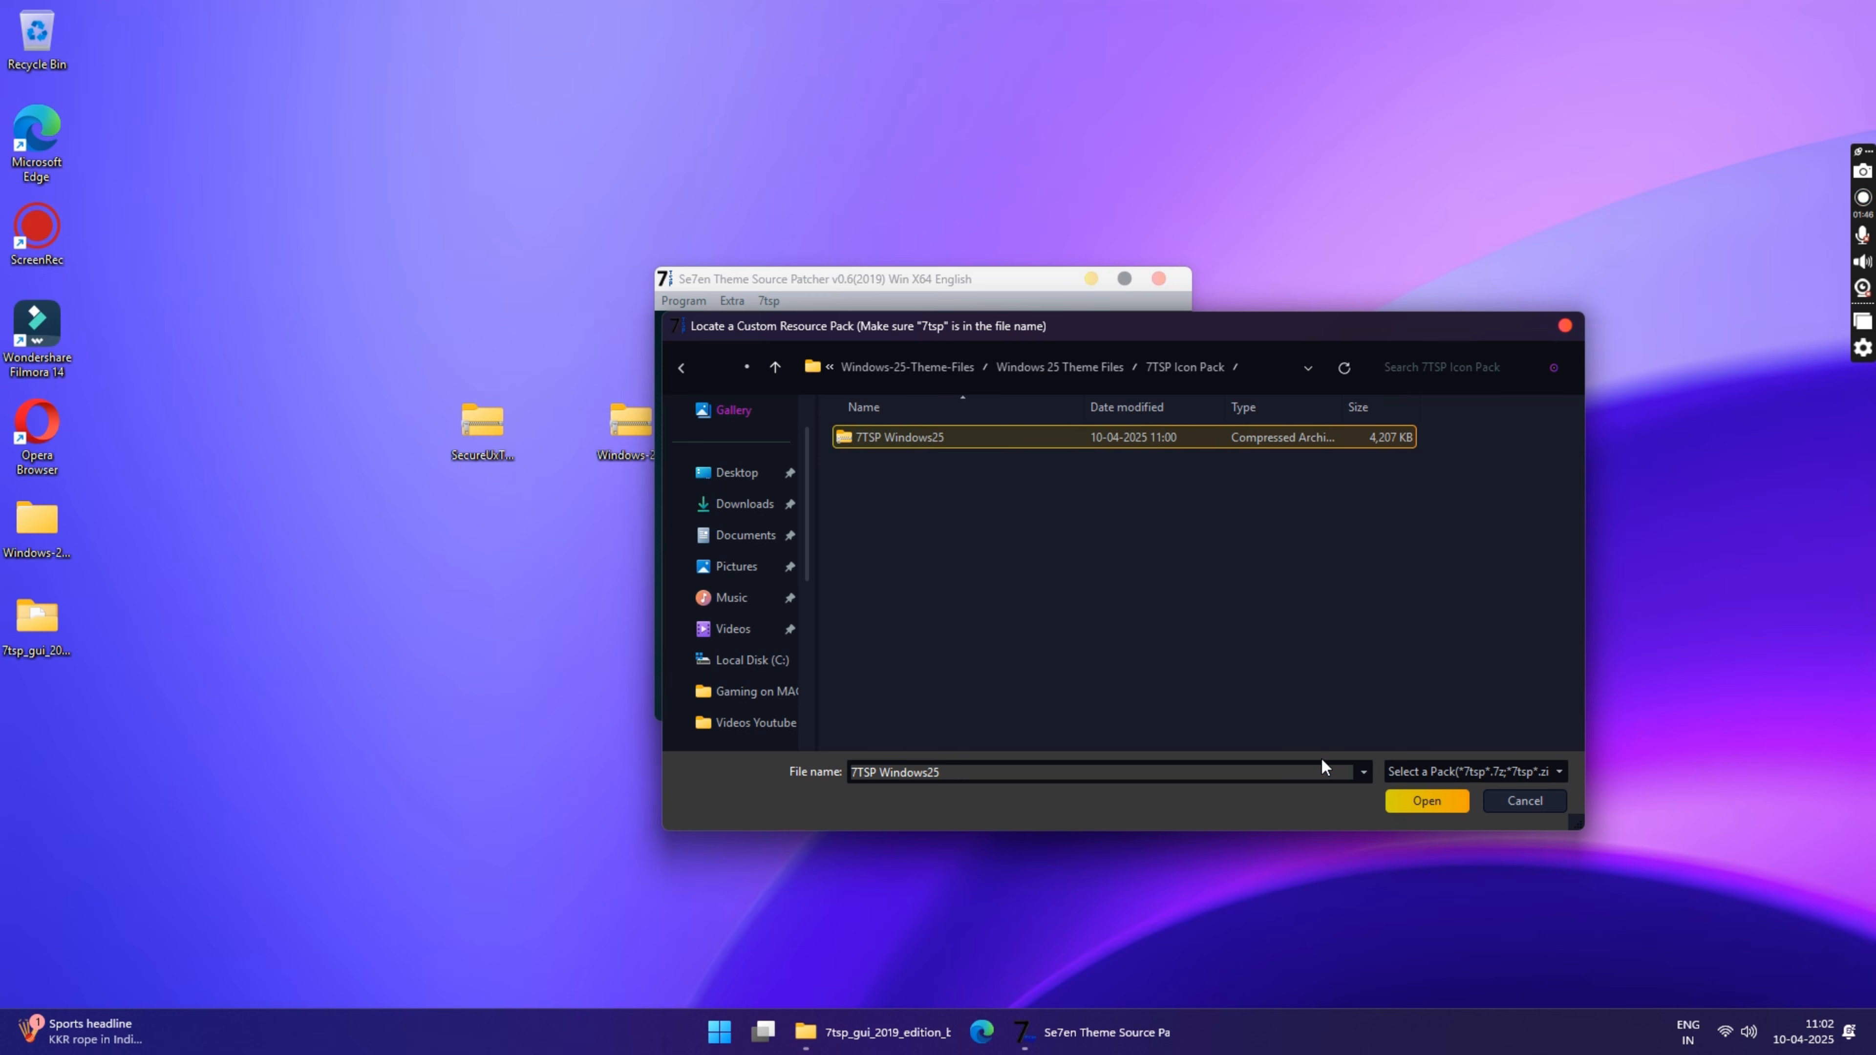
left_click(1424, 802)
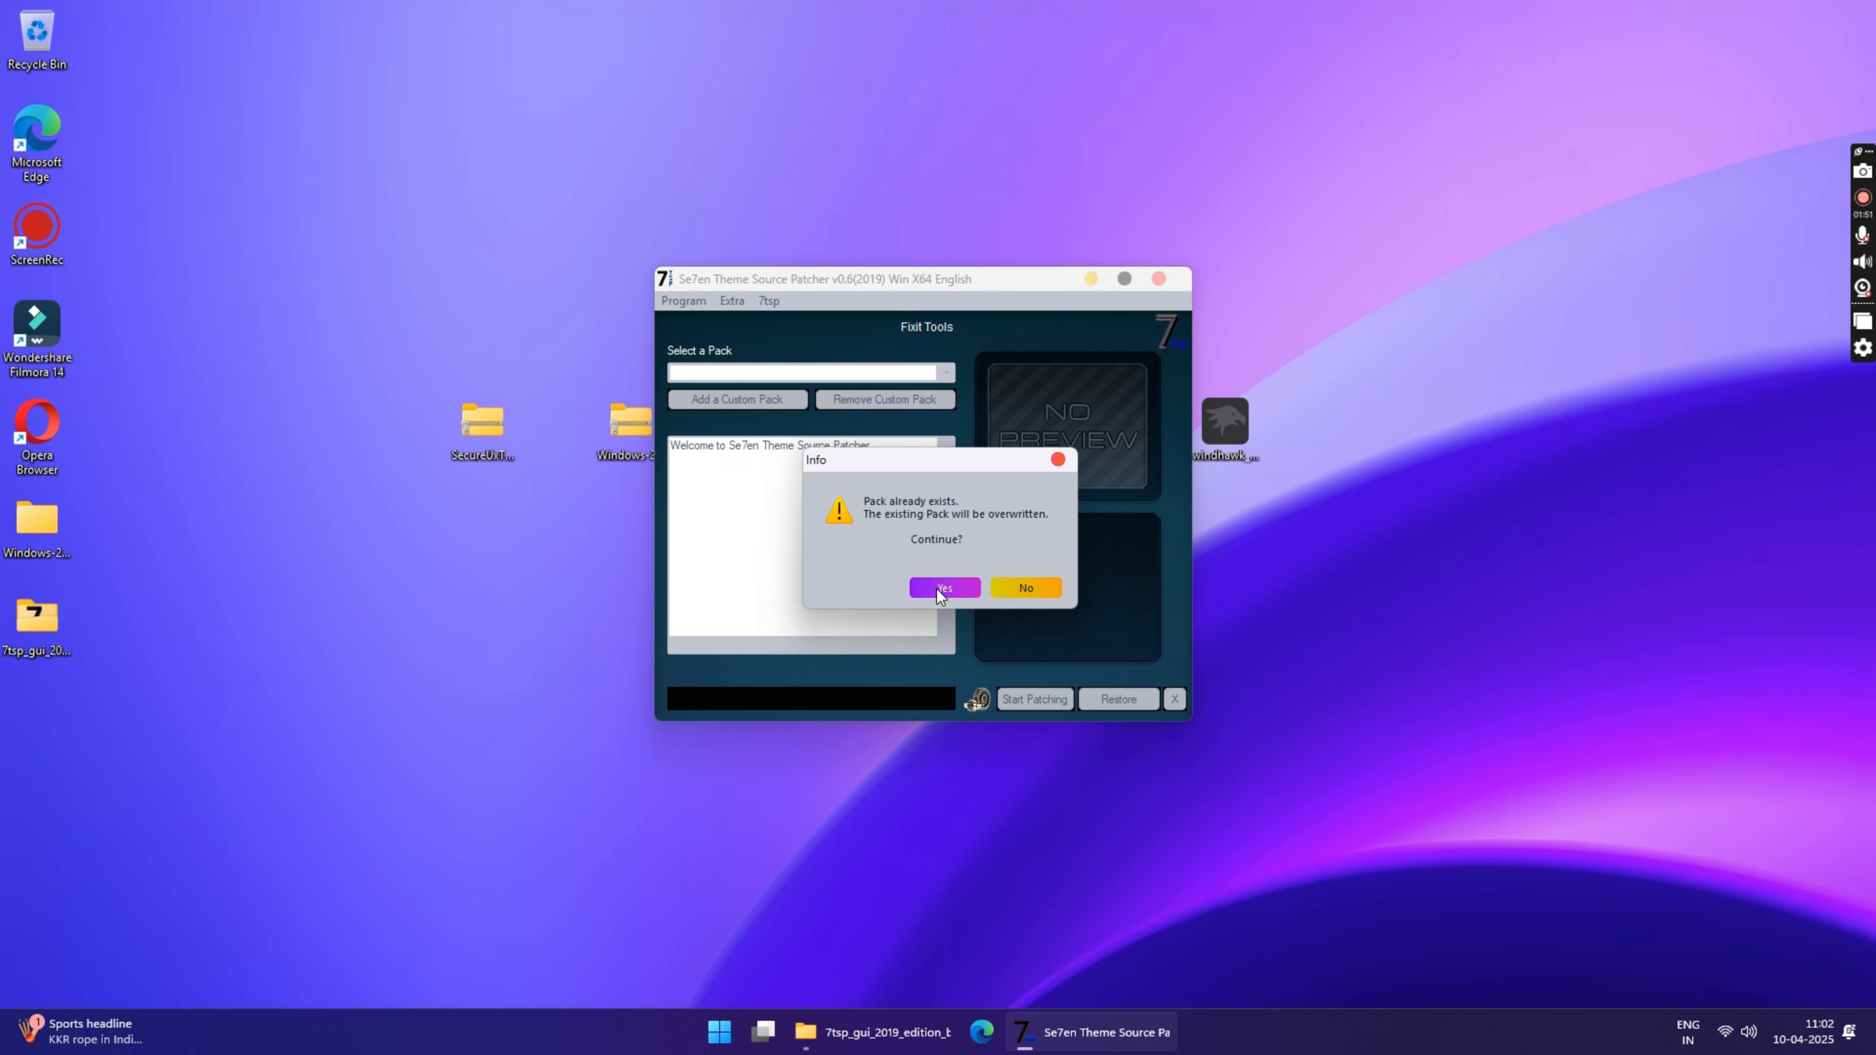
left_click(938, 588)
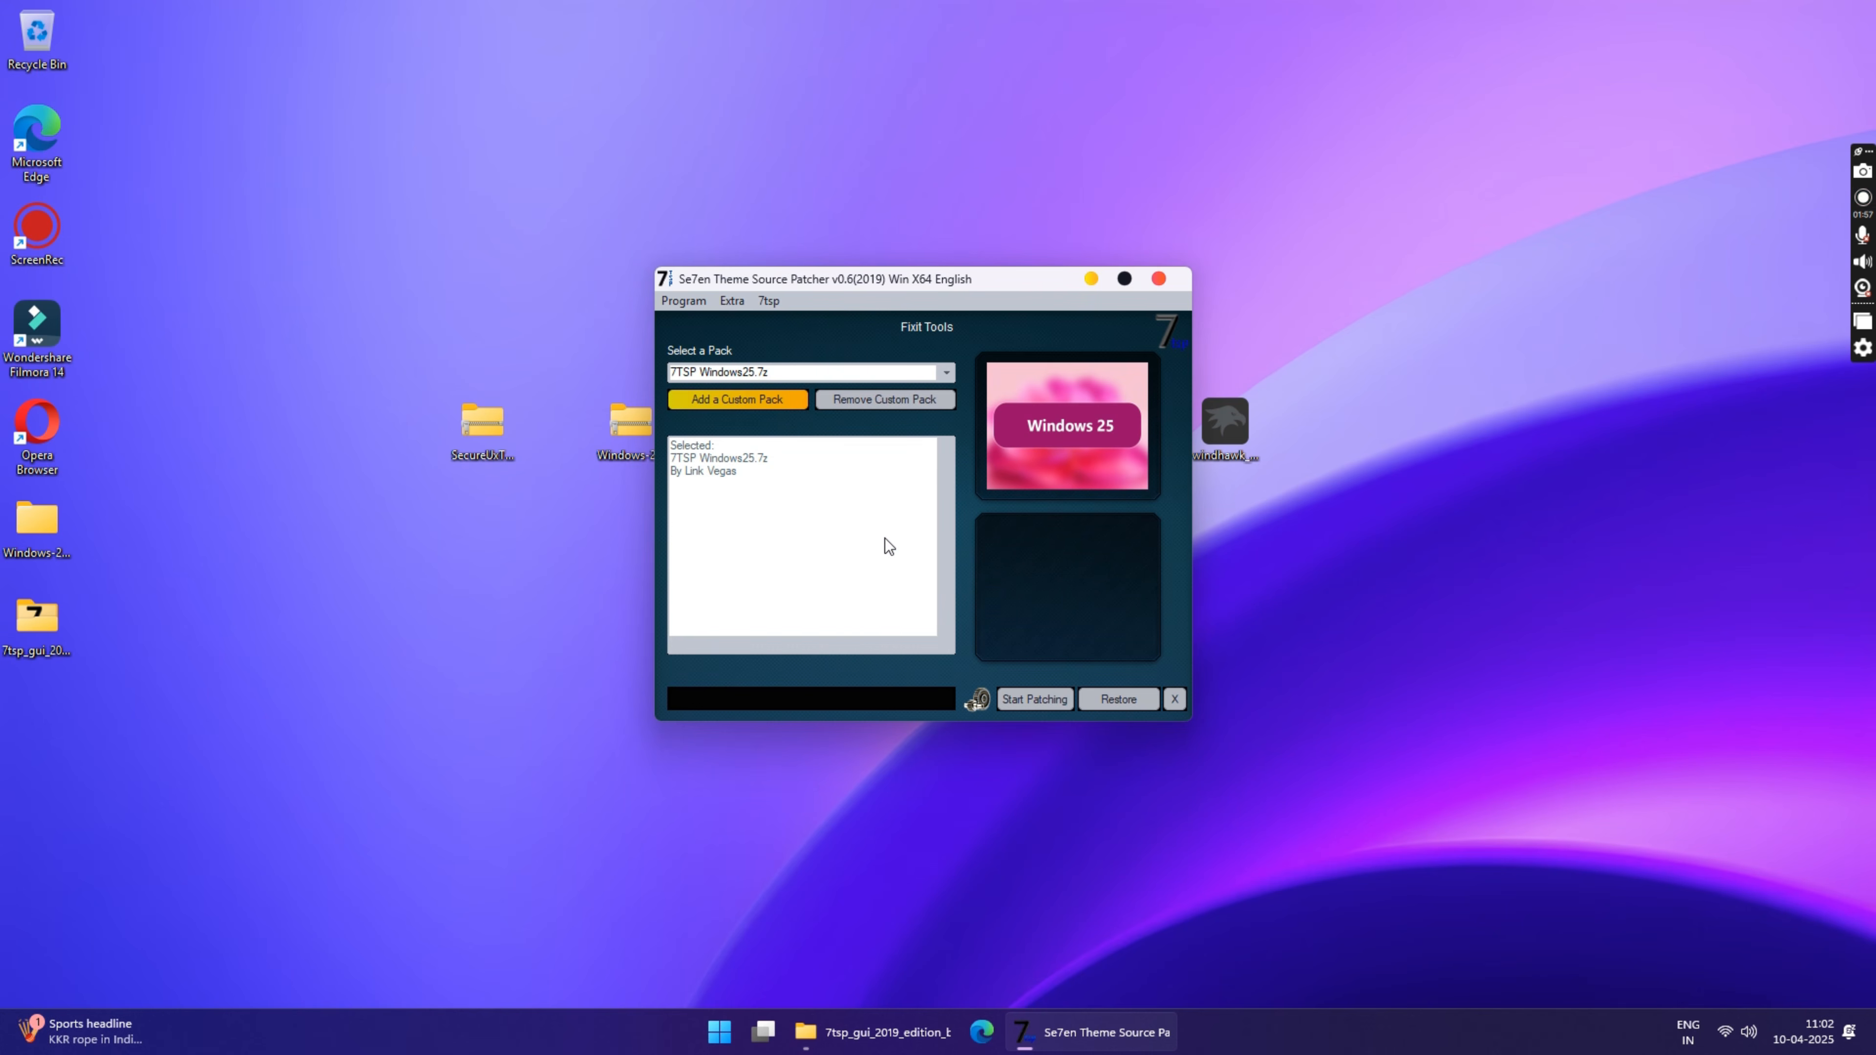
Step: Patch the system with the 7TSP Windows25.7z pack, reboot Windows and dismiss the completion message
left_click(1032, 700)
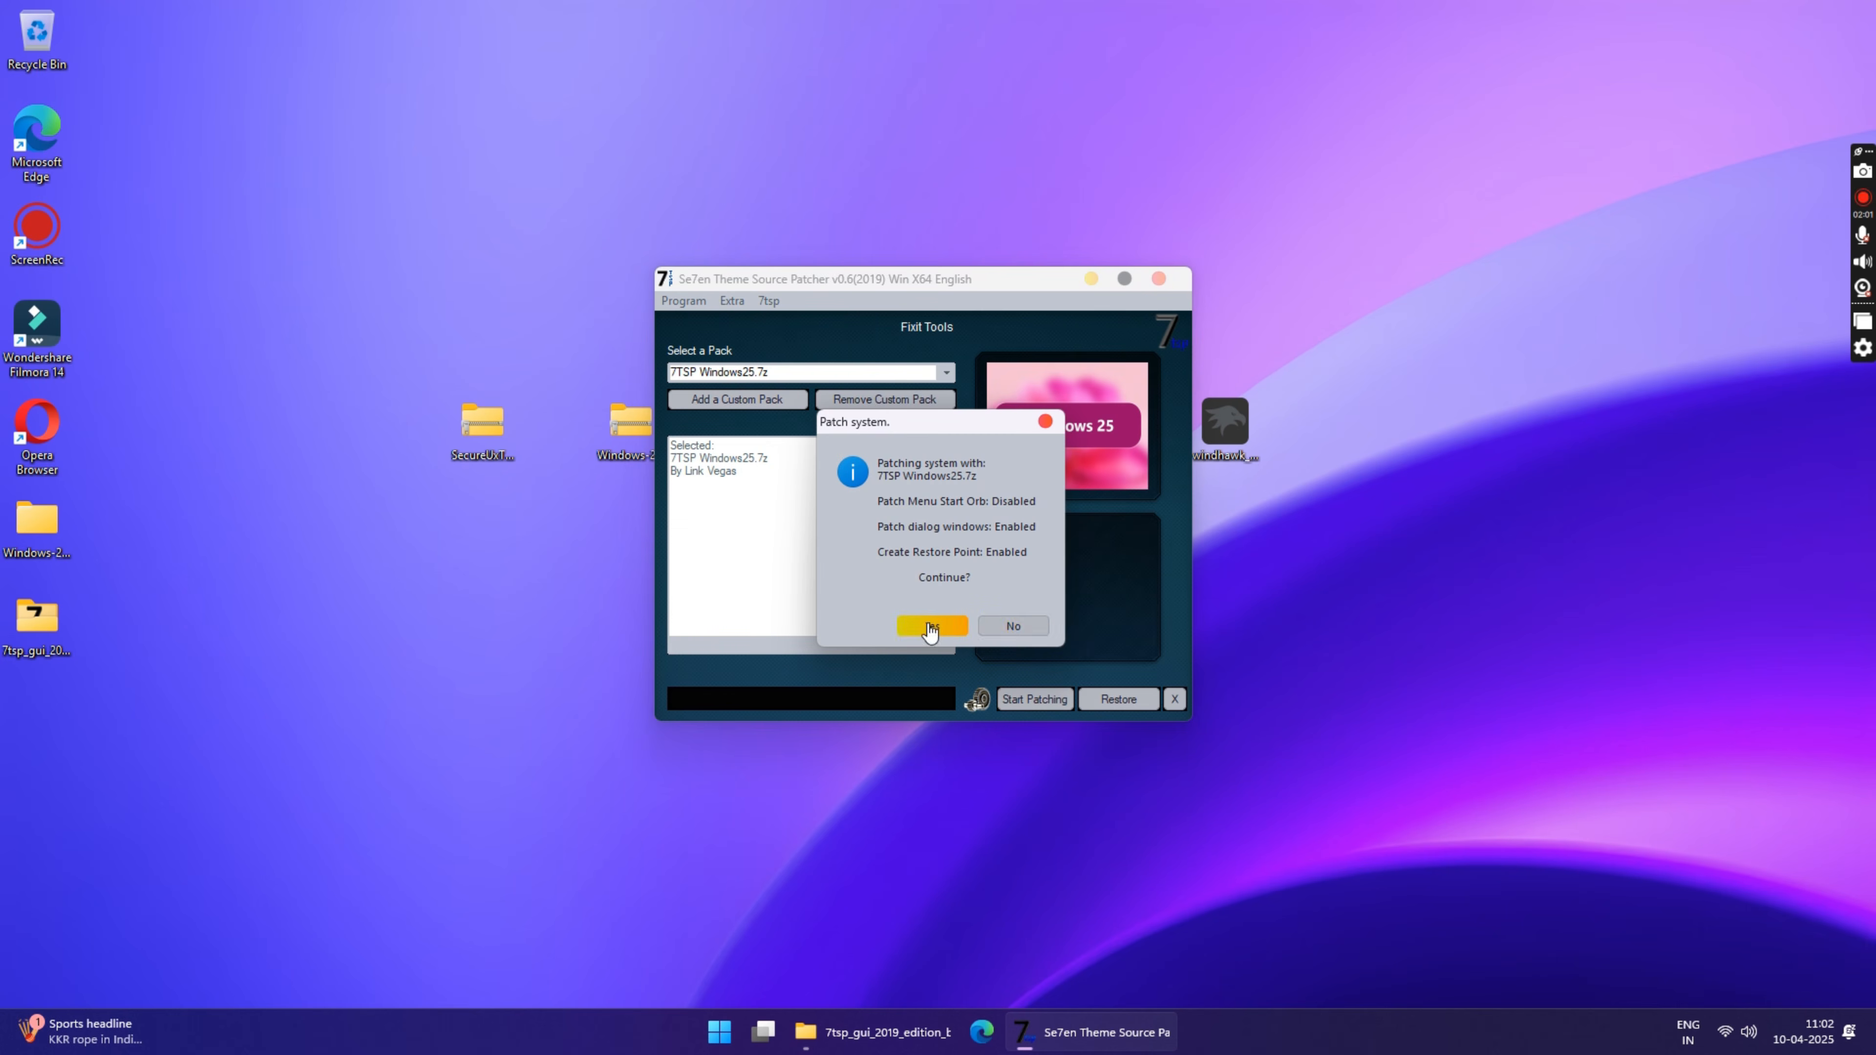
left_click(929, 625)
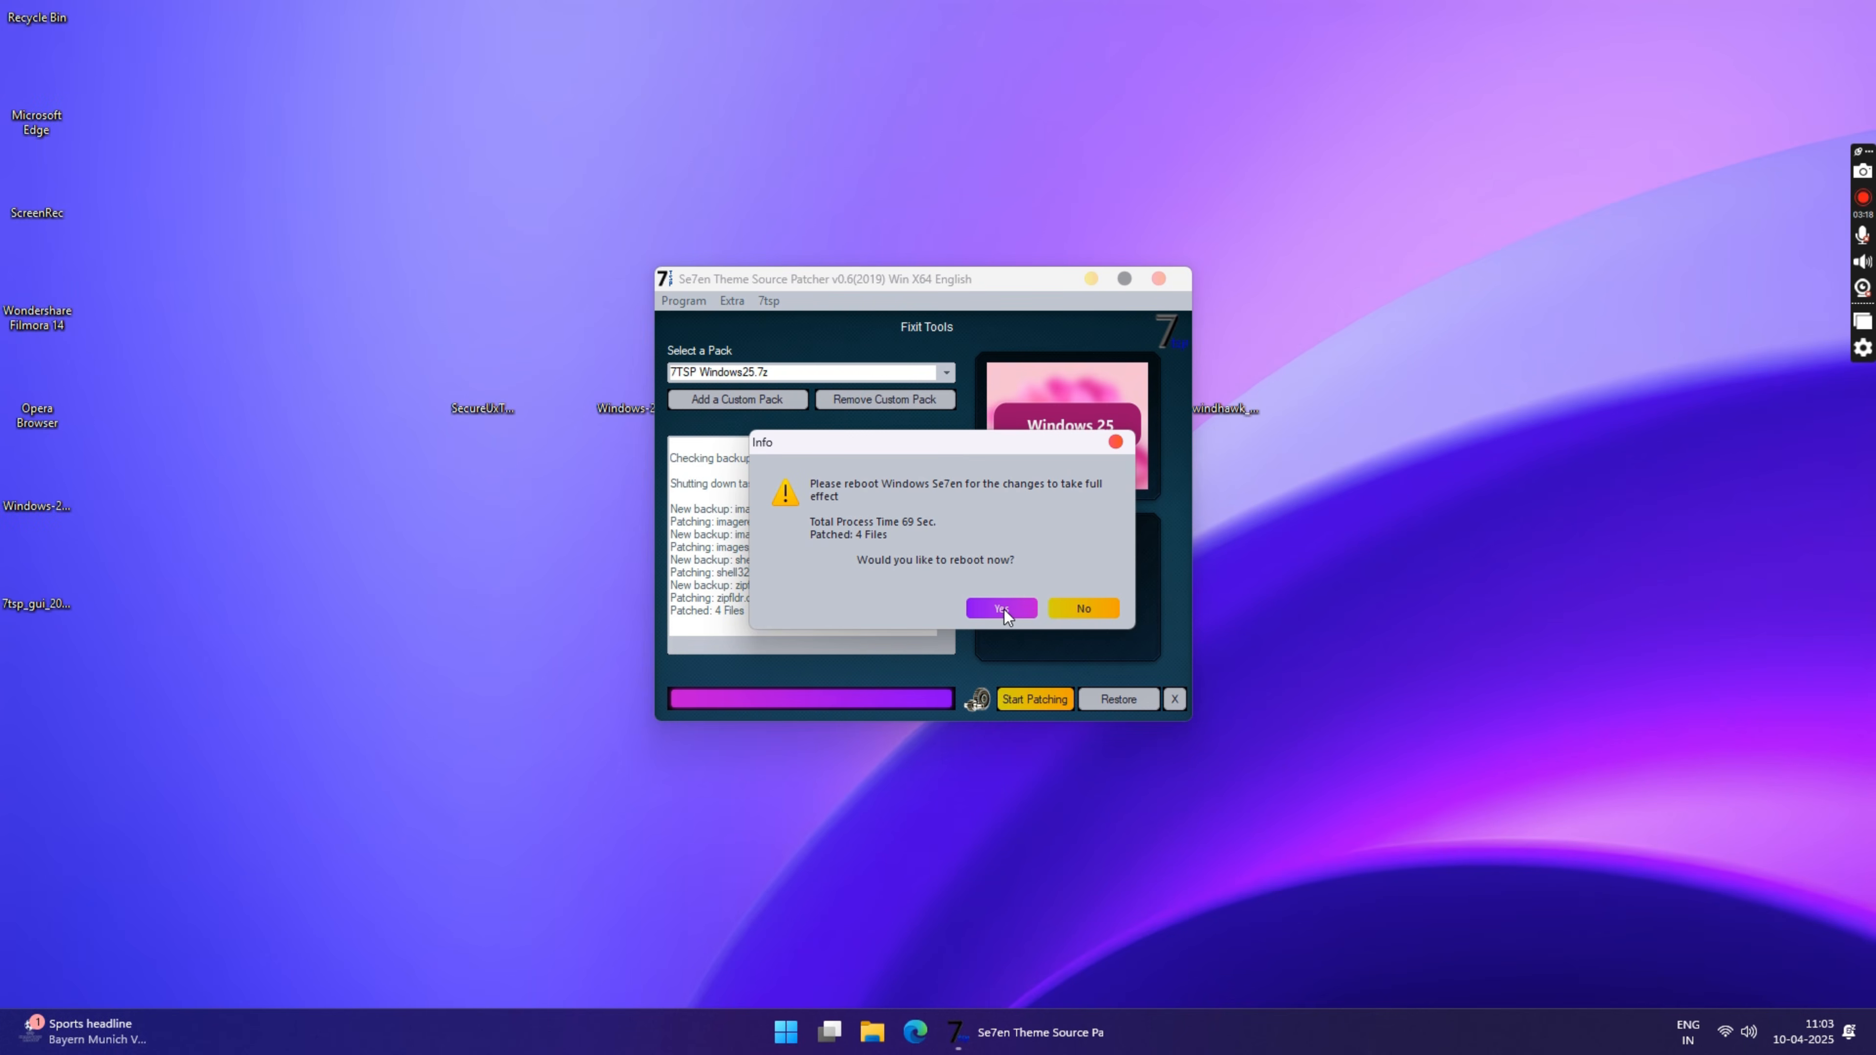
left_click(1862, 198)
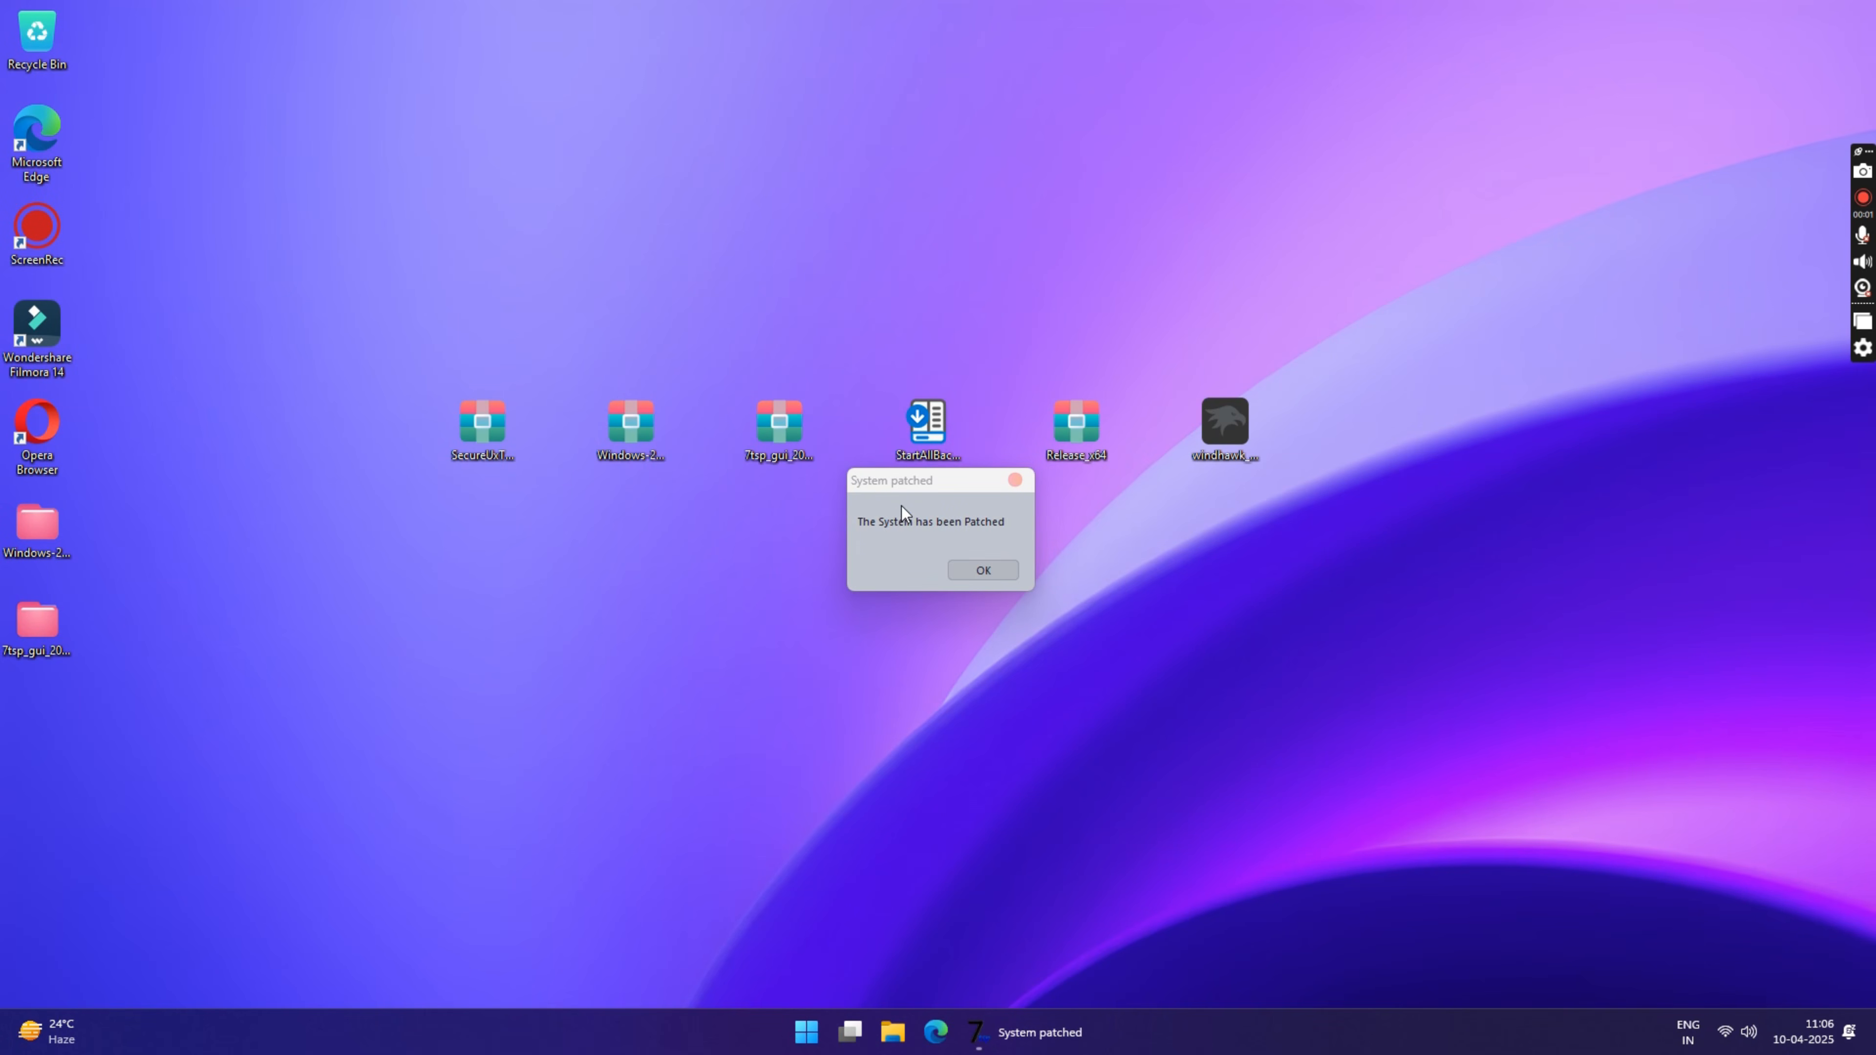
left_click(917, 510)
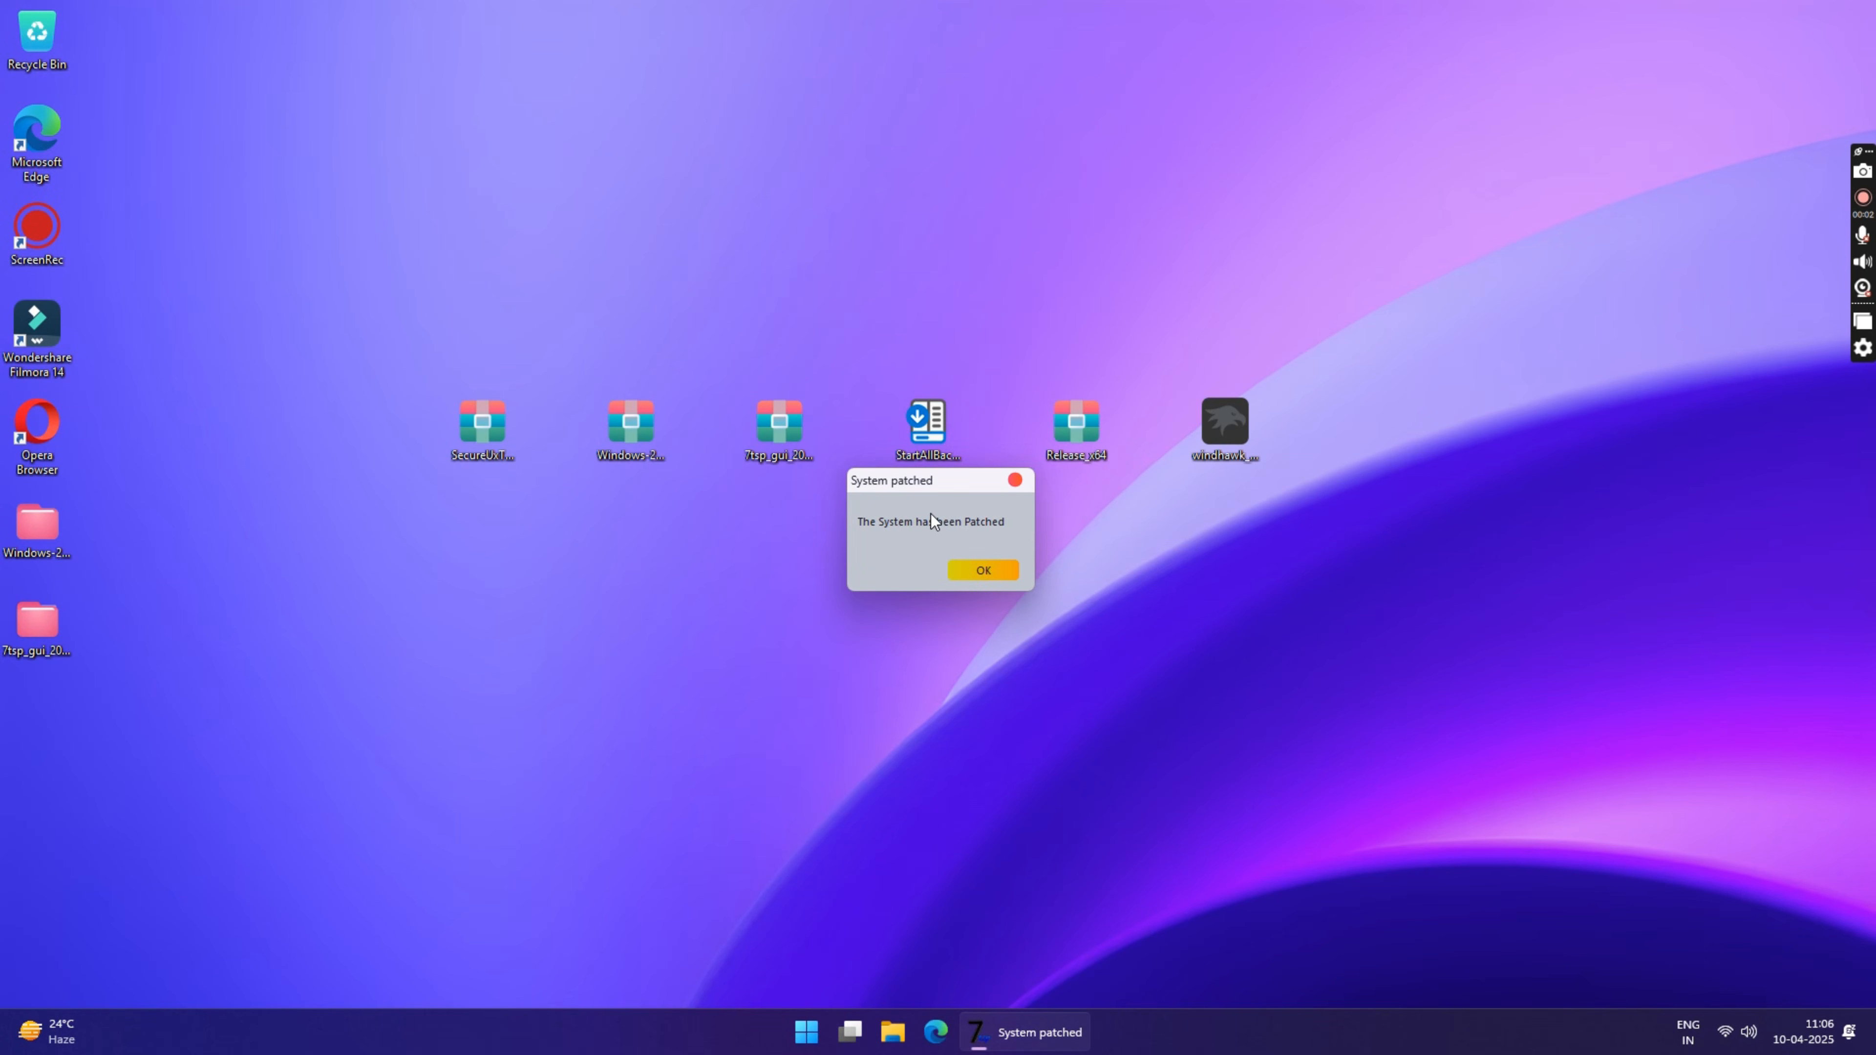
left_click(983, 573)
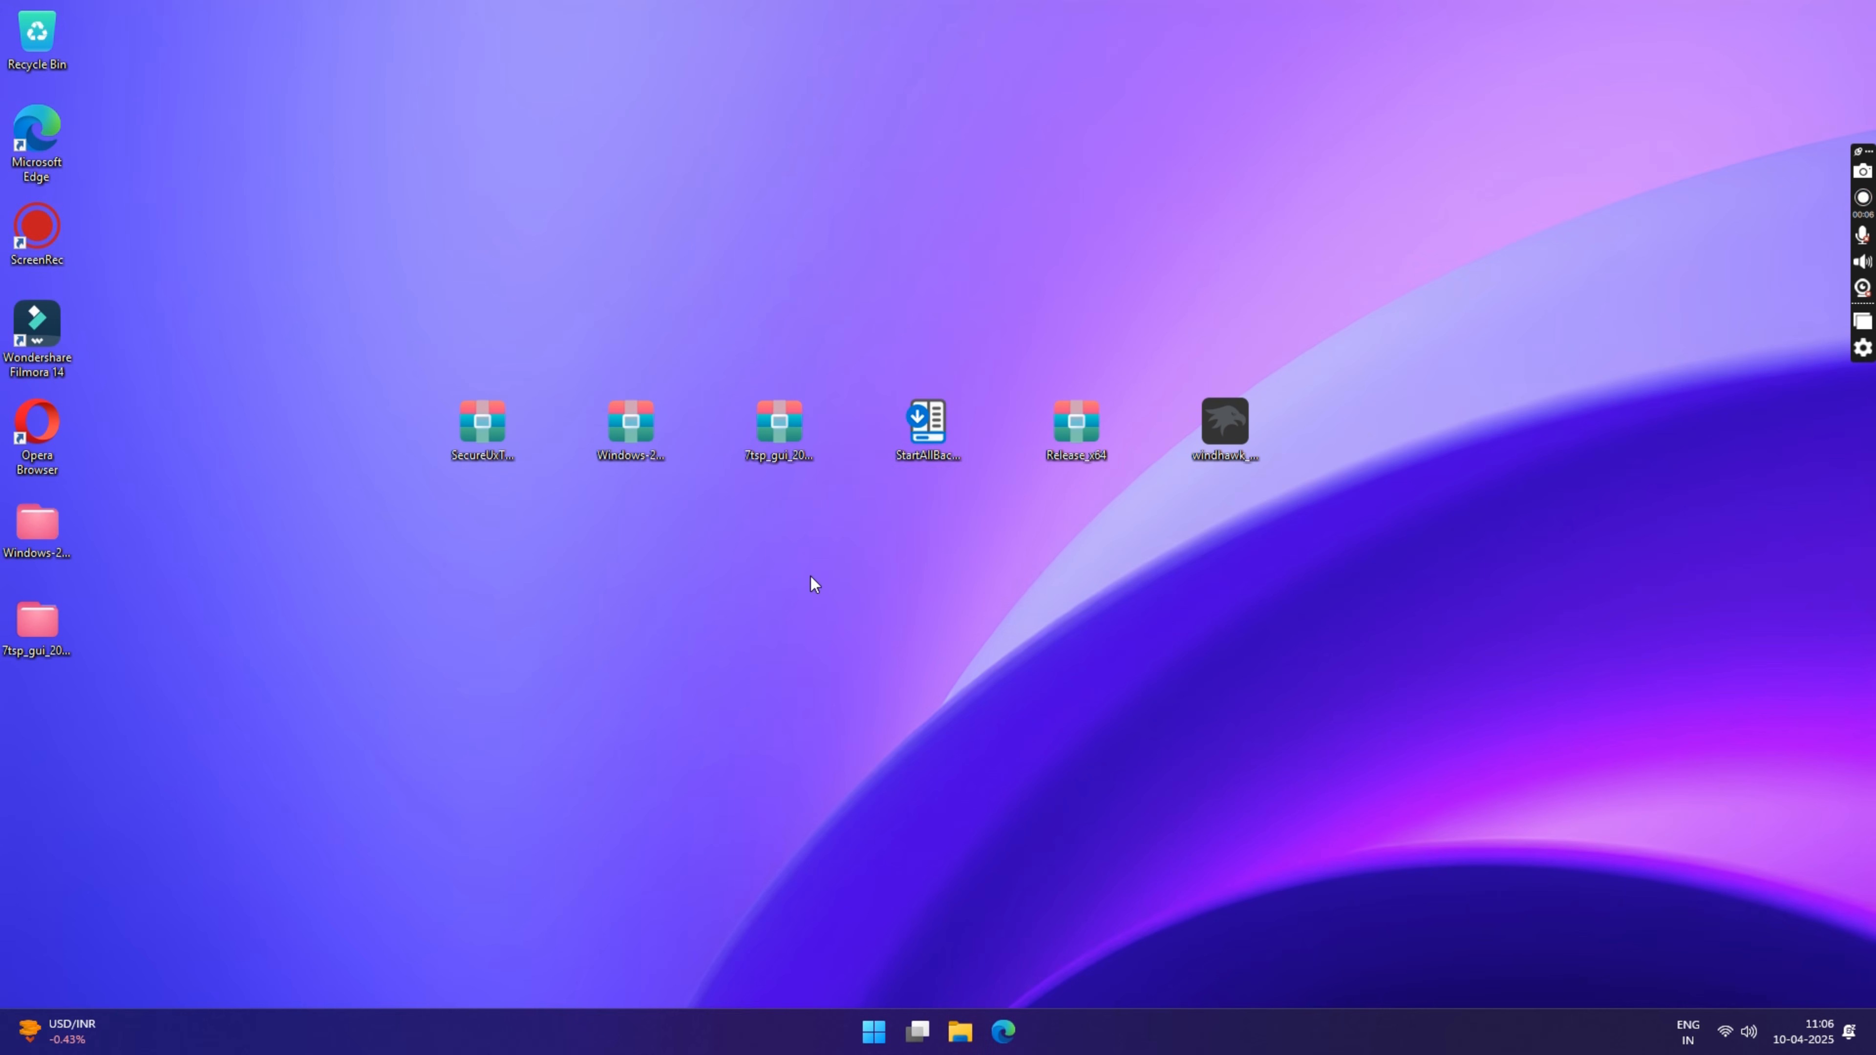
Step: Install StartAllBack for everyone from the desktop installer and close its configuration window
double_click(926, 437)
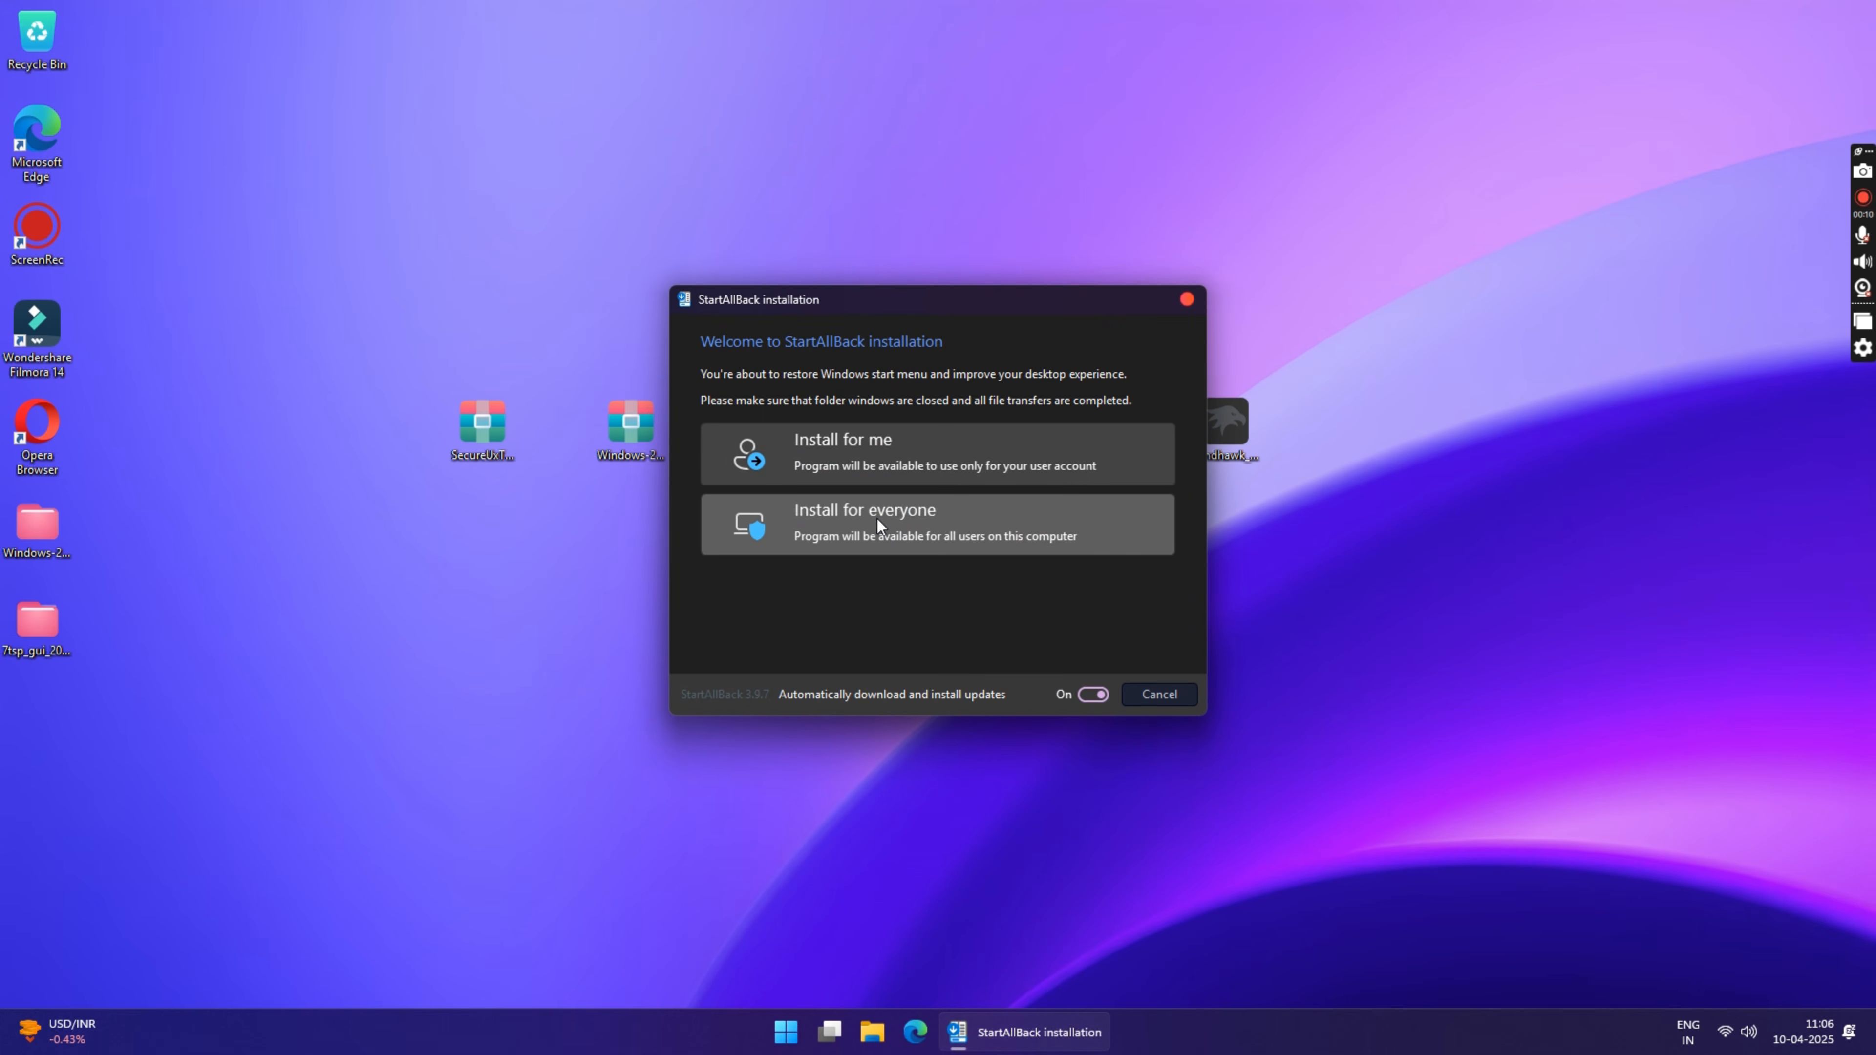
left_click(877, 519)
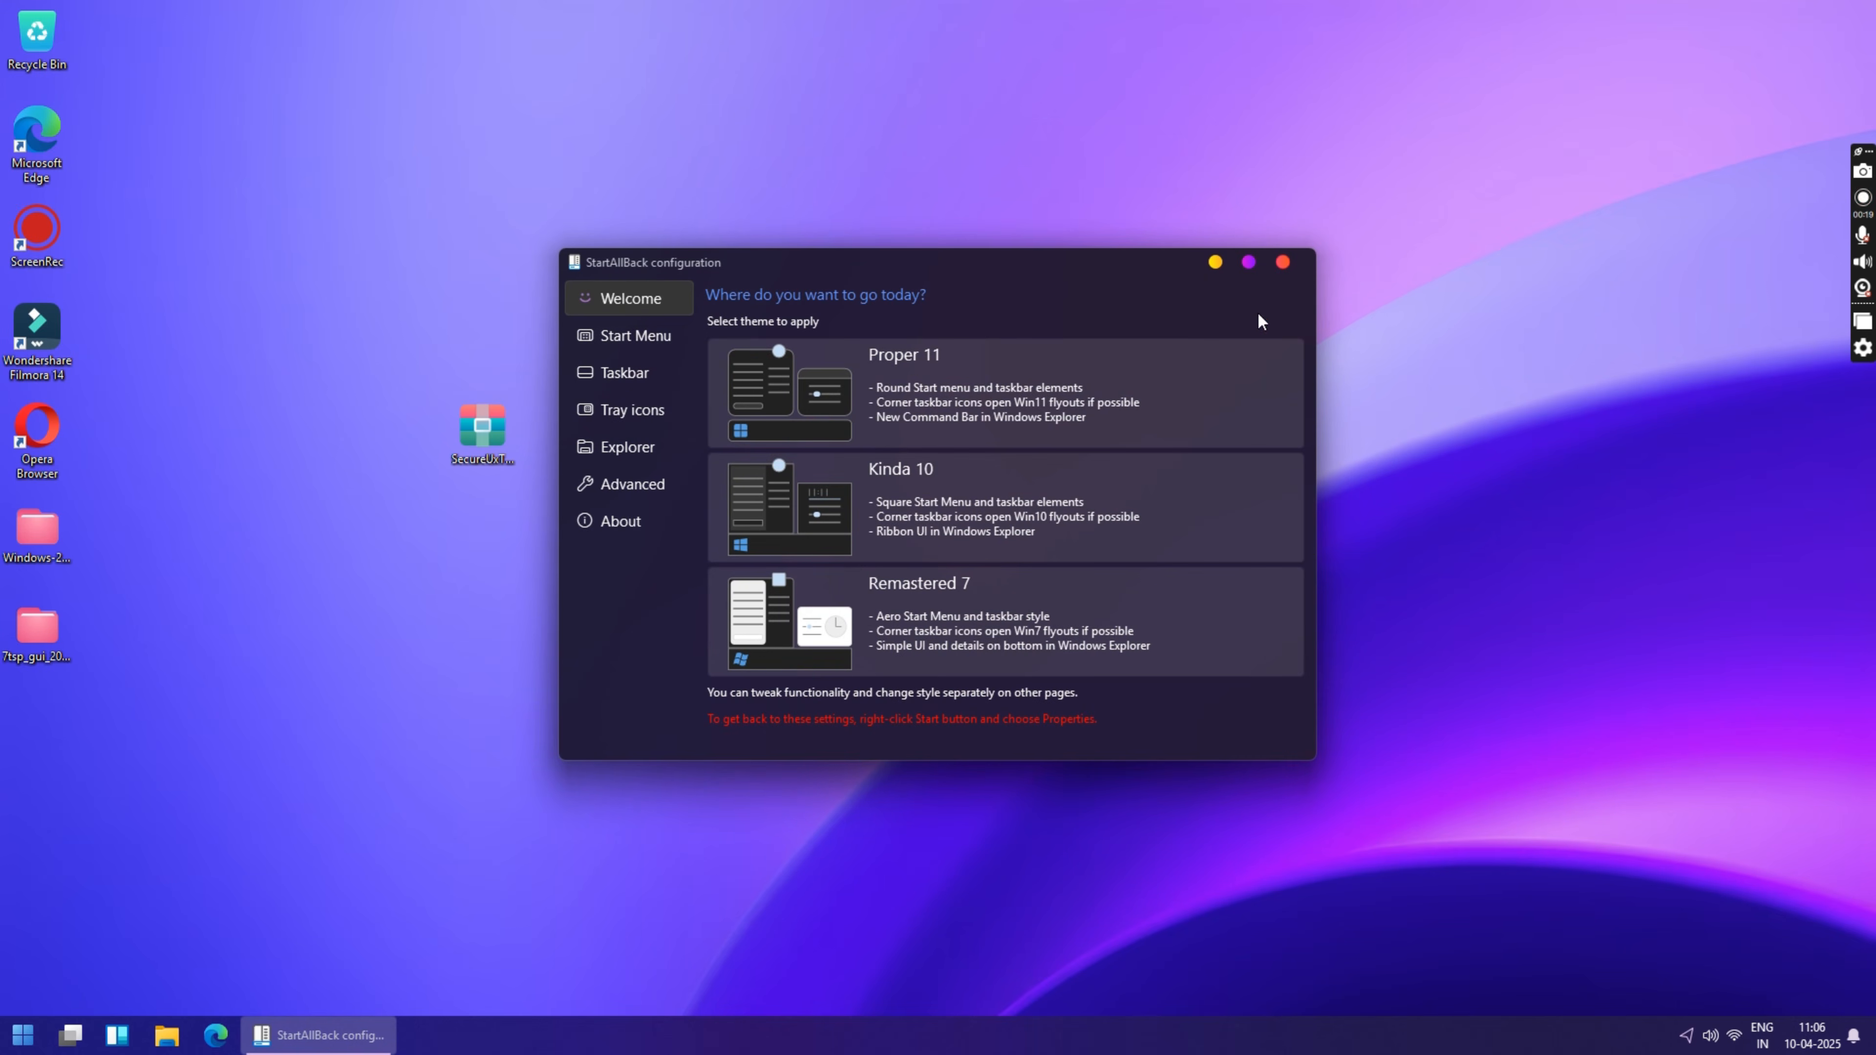
left_click(1283, 261)
Step: Turn off StartAllBack's enhanced classic taskbar, restarting Explorer, and turn off its enhanced classic start menu
right_click(543, 1048)
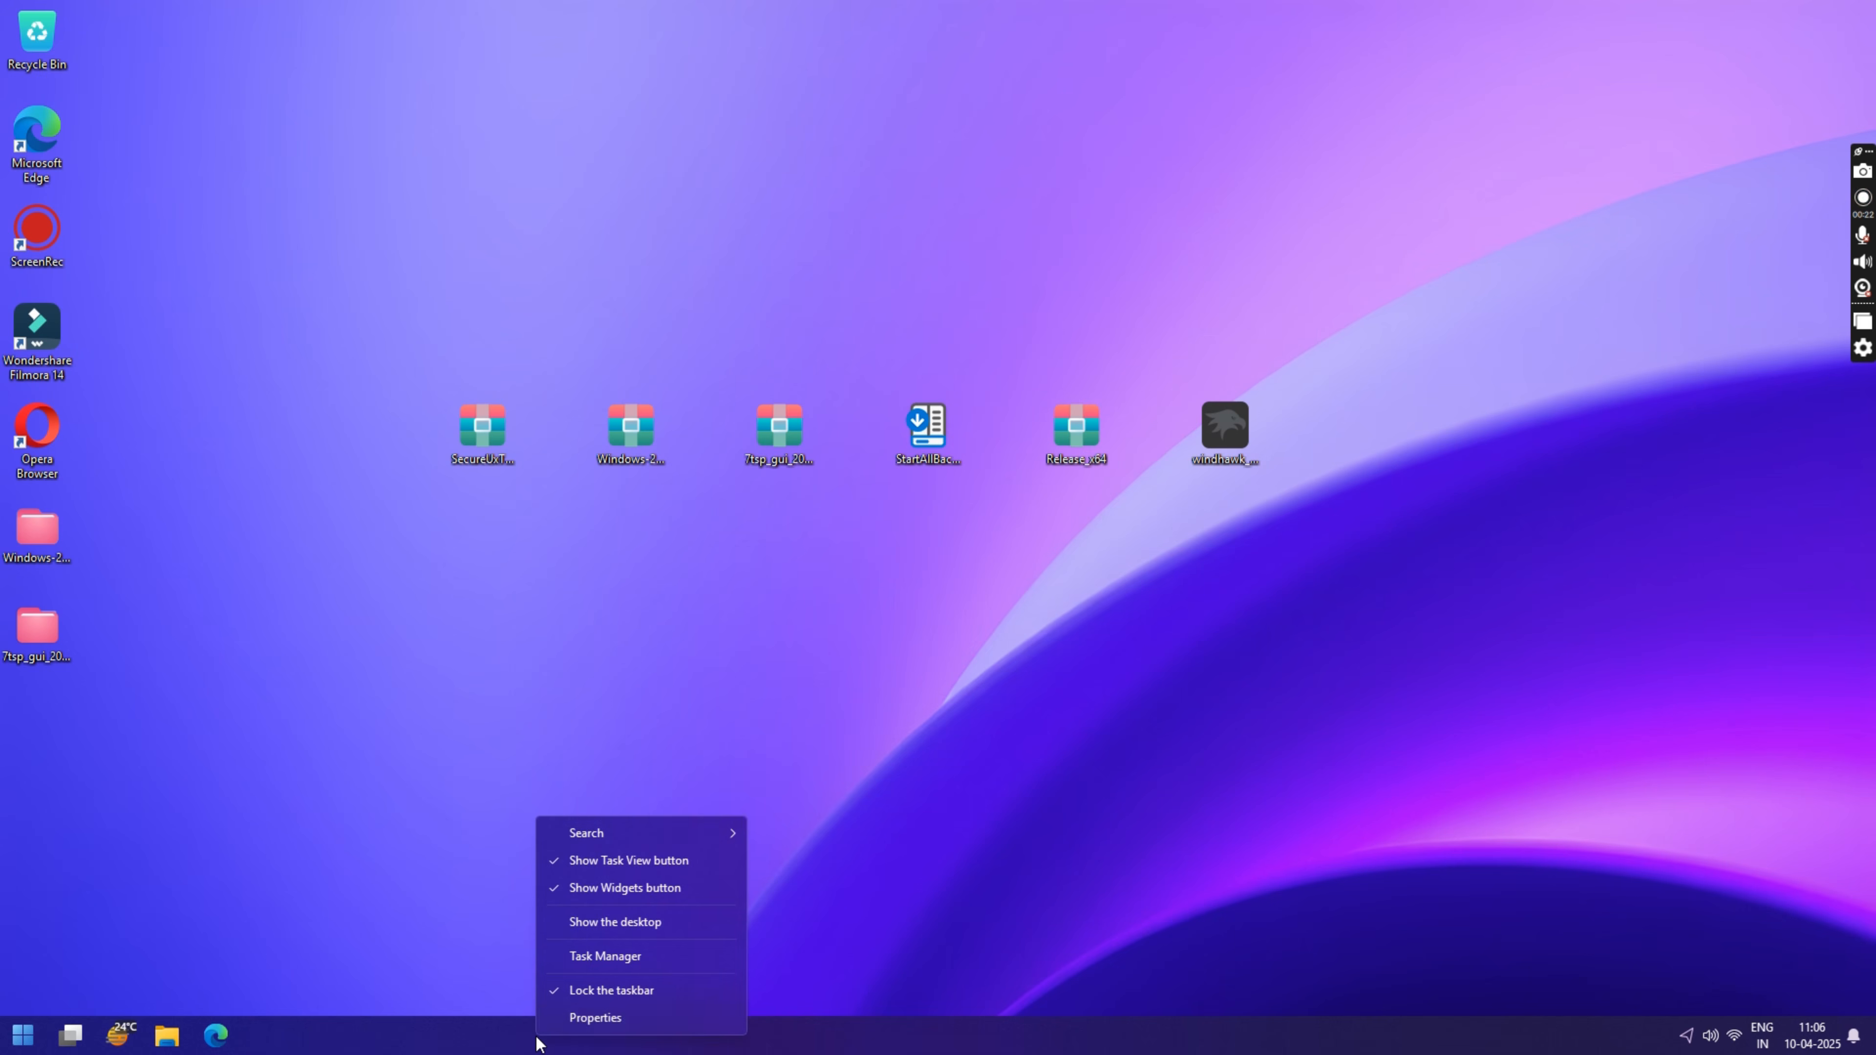
left_click(572, 1012)
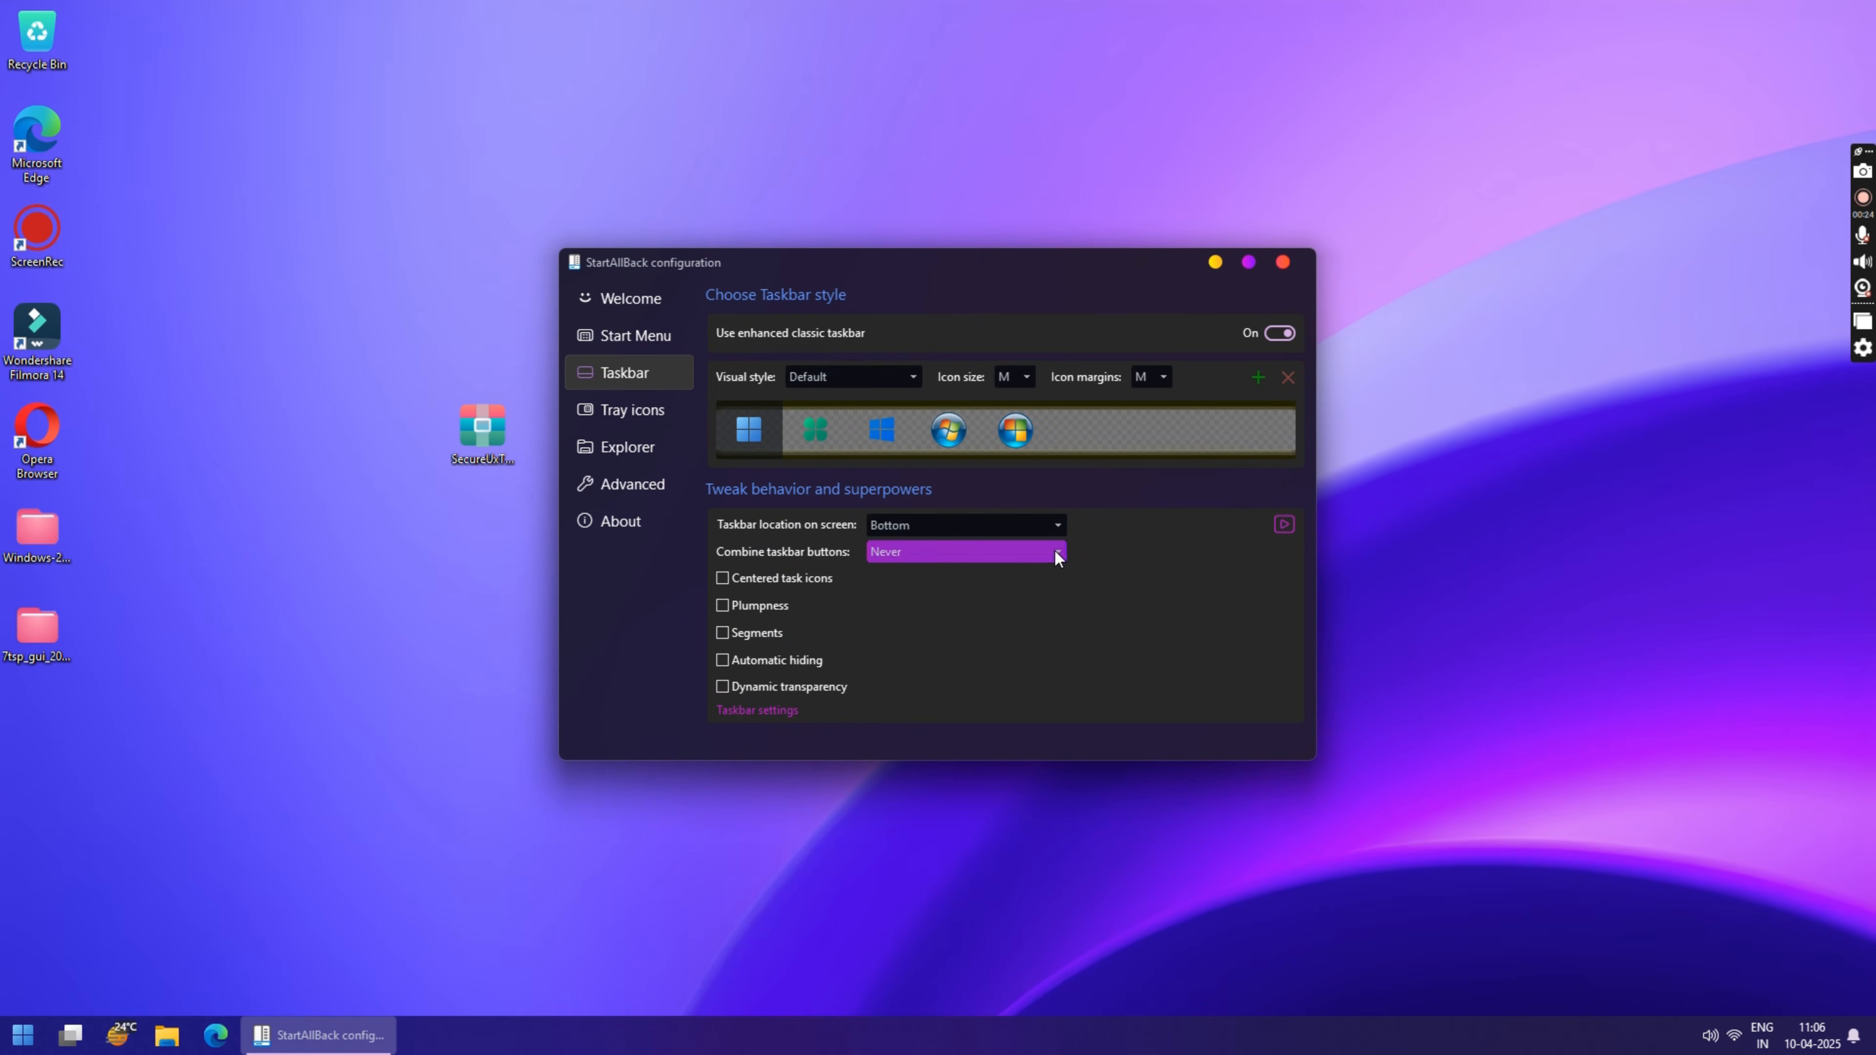
left_click(1277, 333)
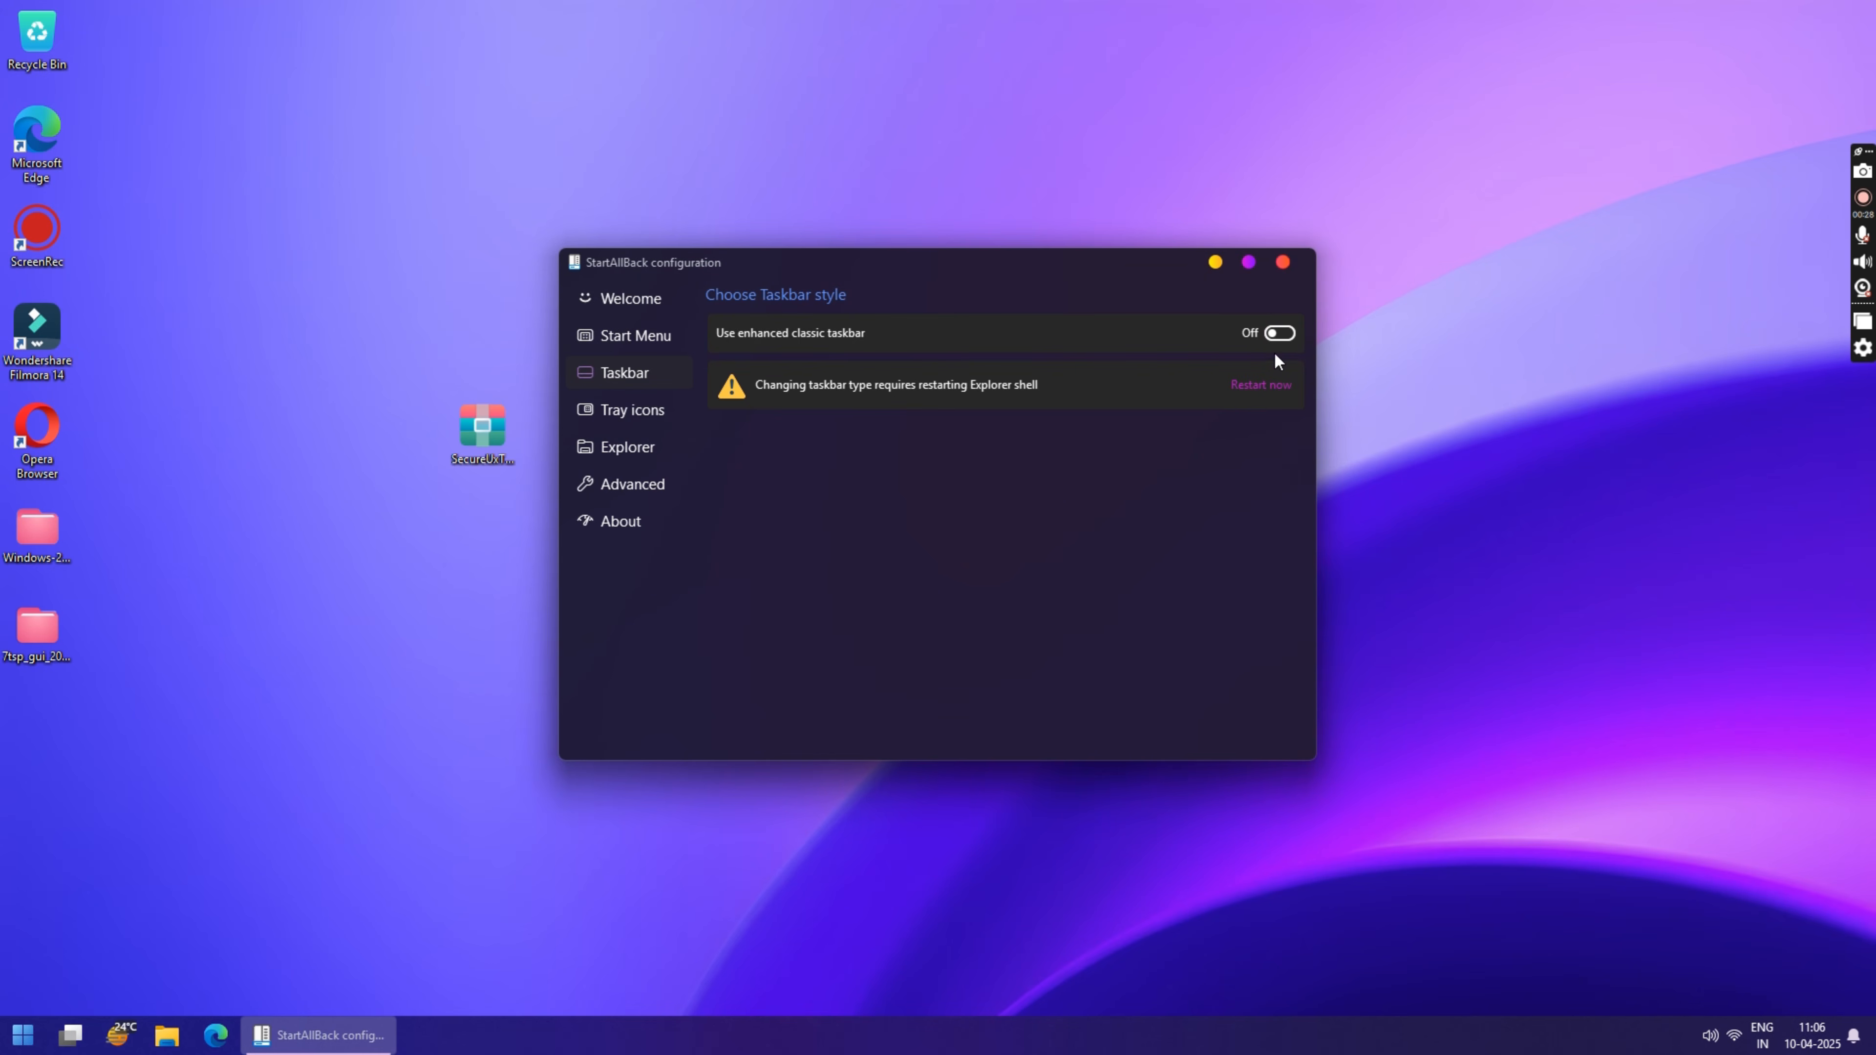
left_click(1261, 386)
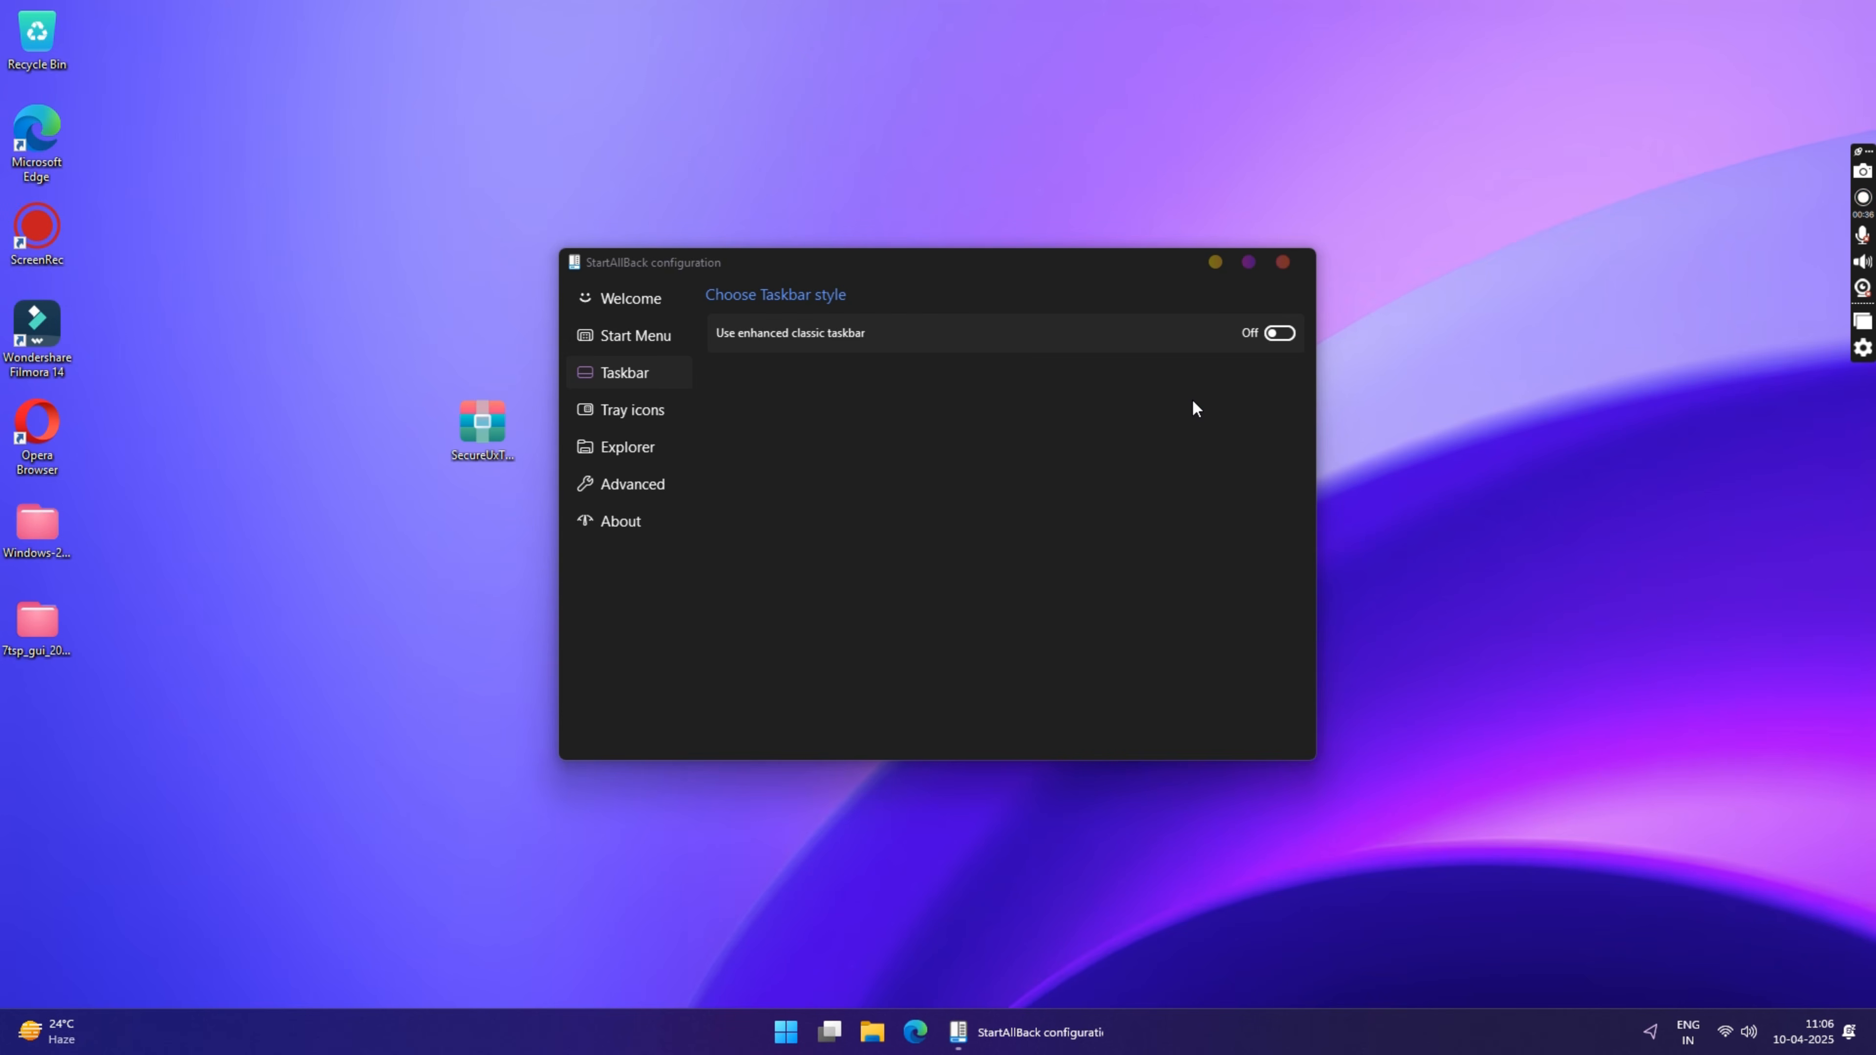
left_click(637, 336)
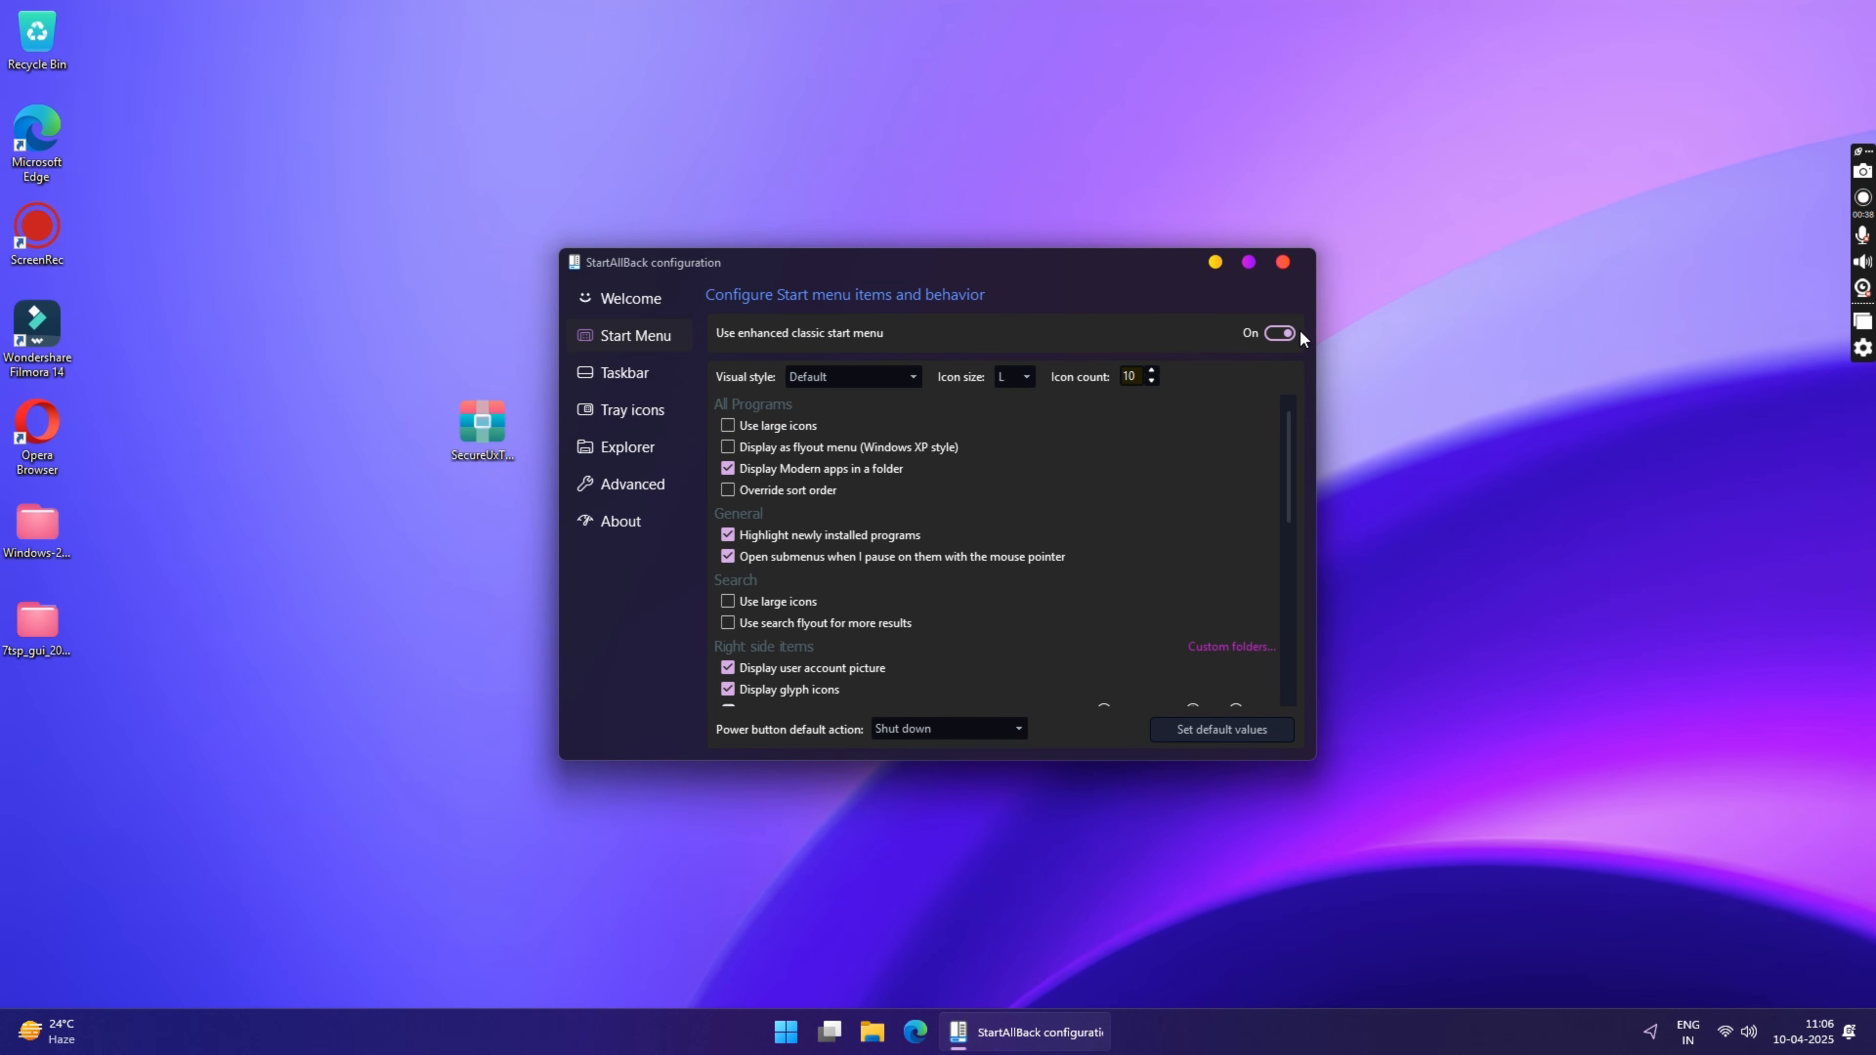
left_click(1277, 333)
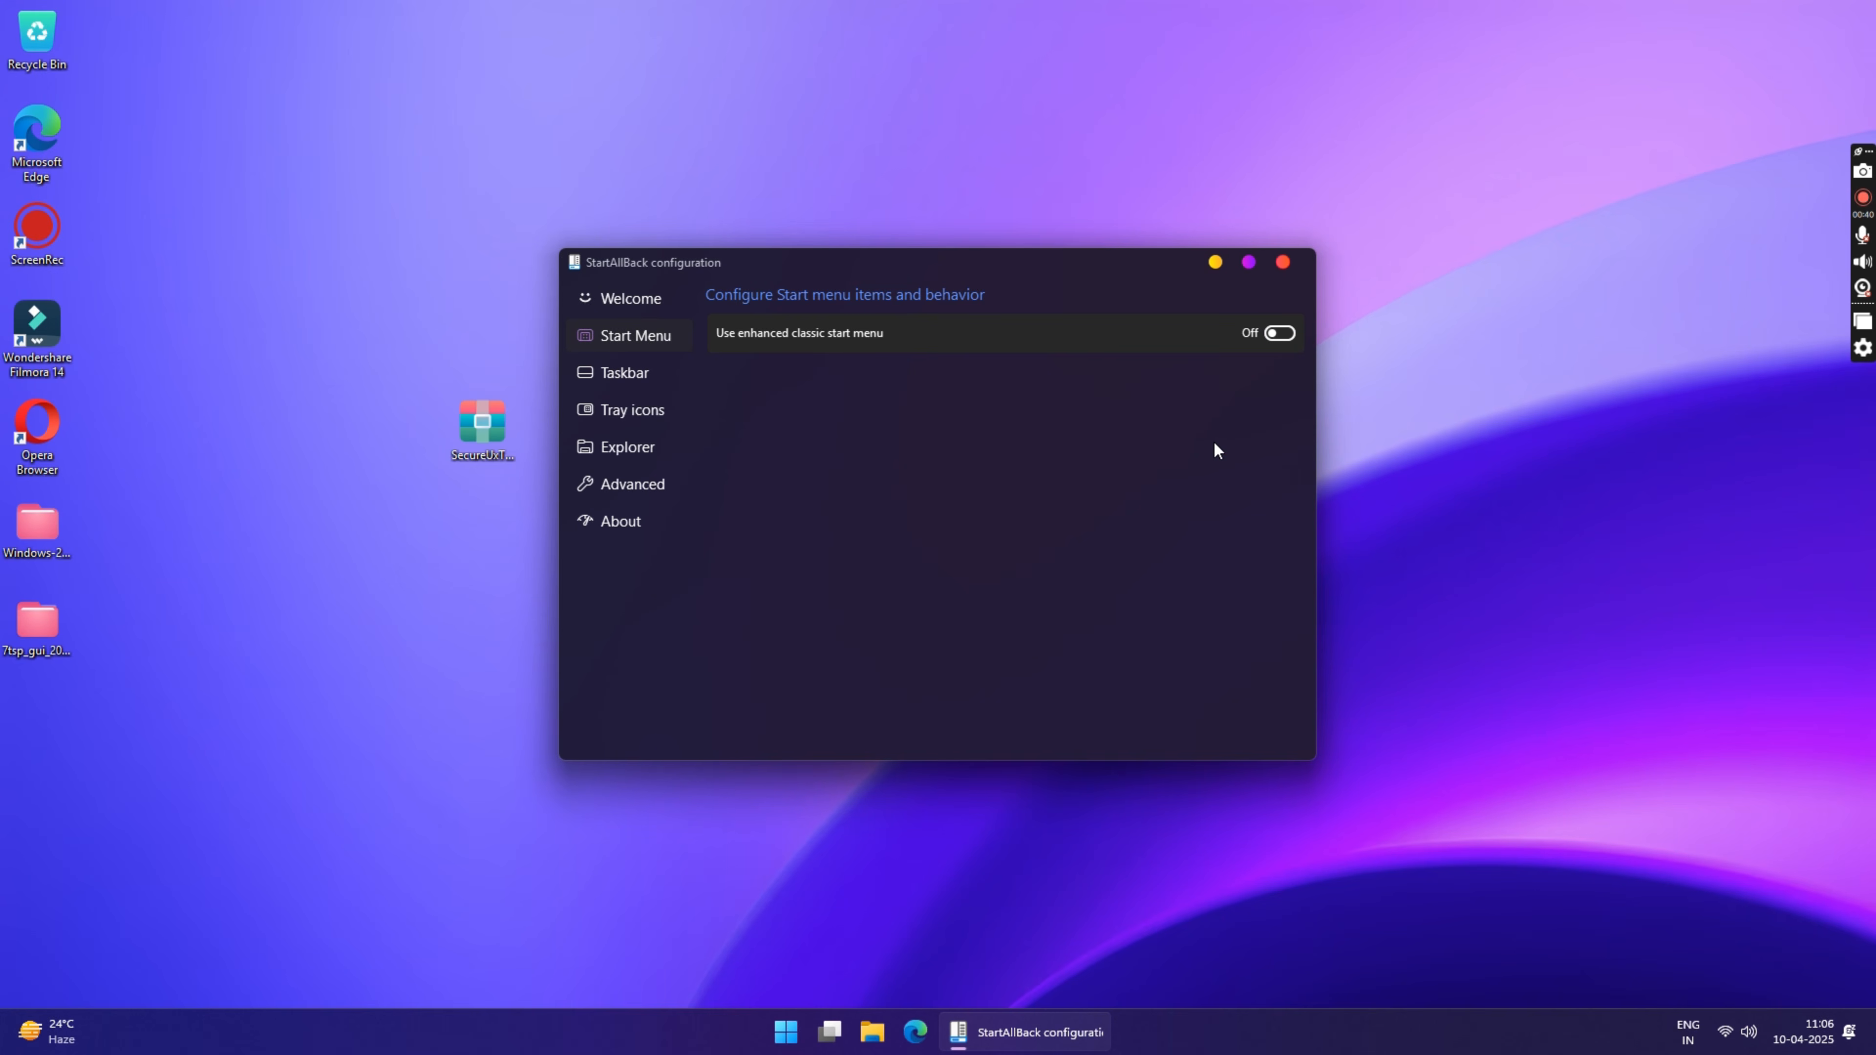
Step: Set StartAllBack's Explorer style to Win7 Command Bar with Classic drive grouping and close the configuration
left_click(646, 447)
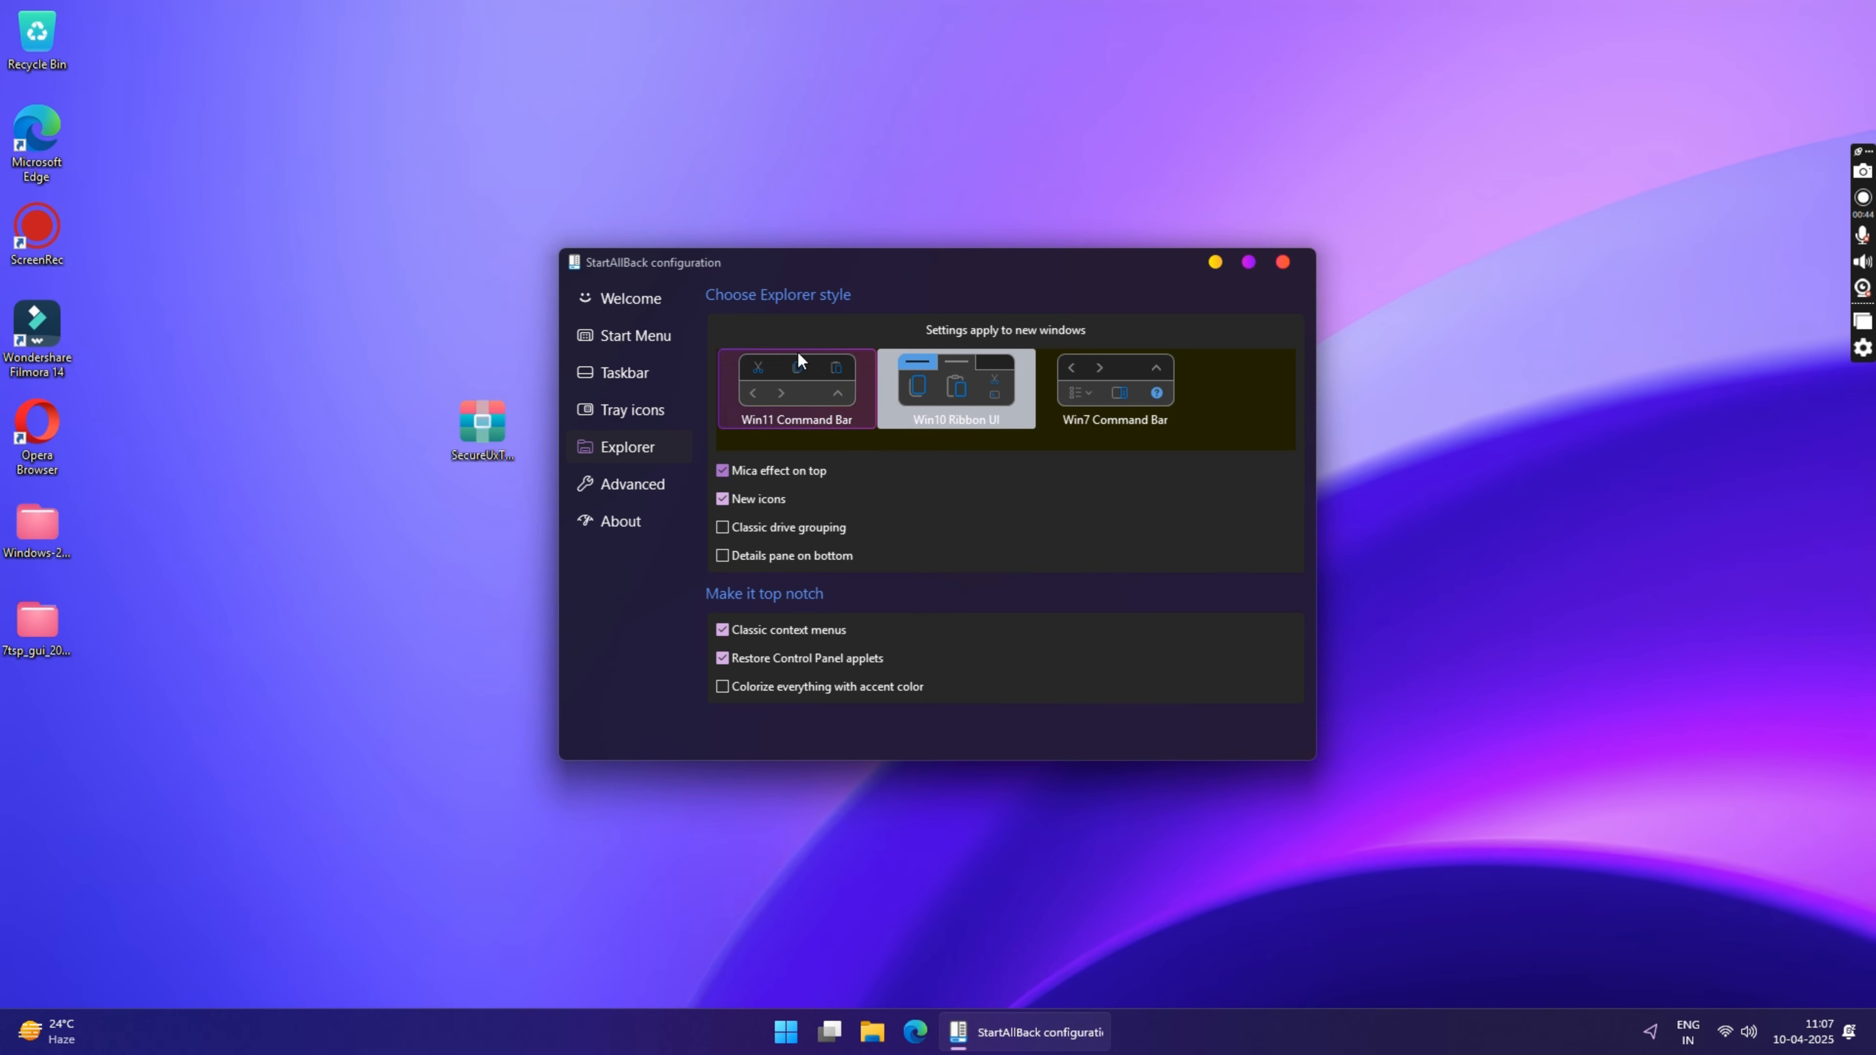
left_click(1126, 366)
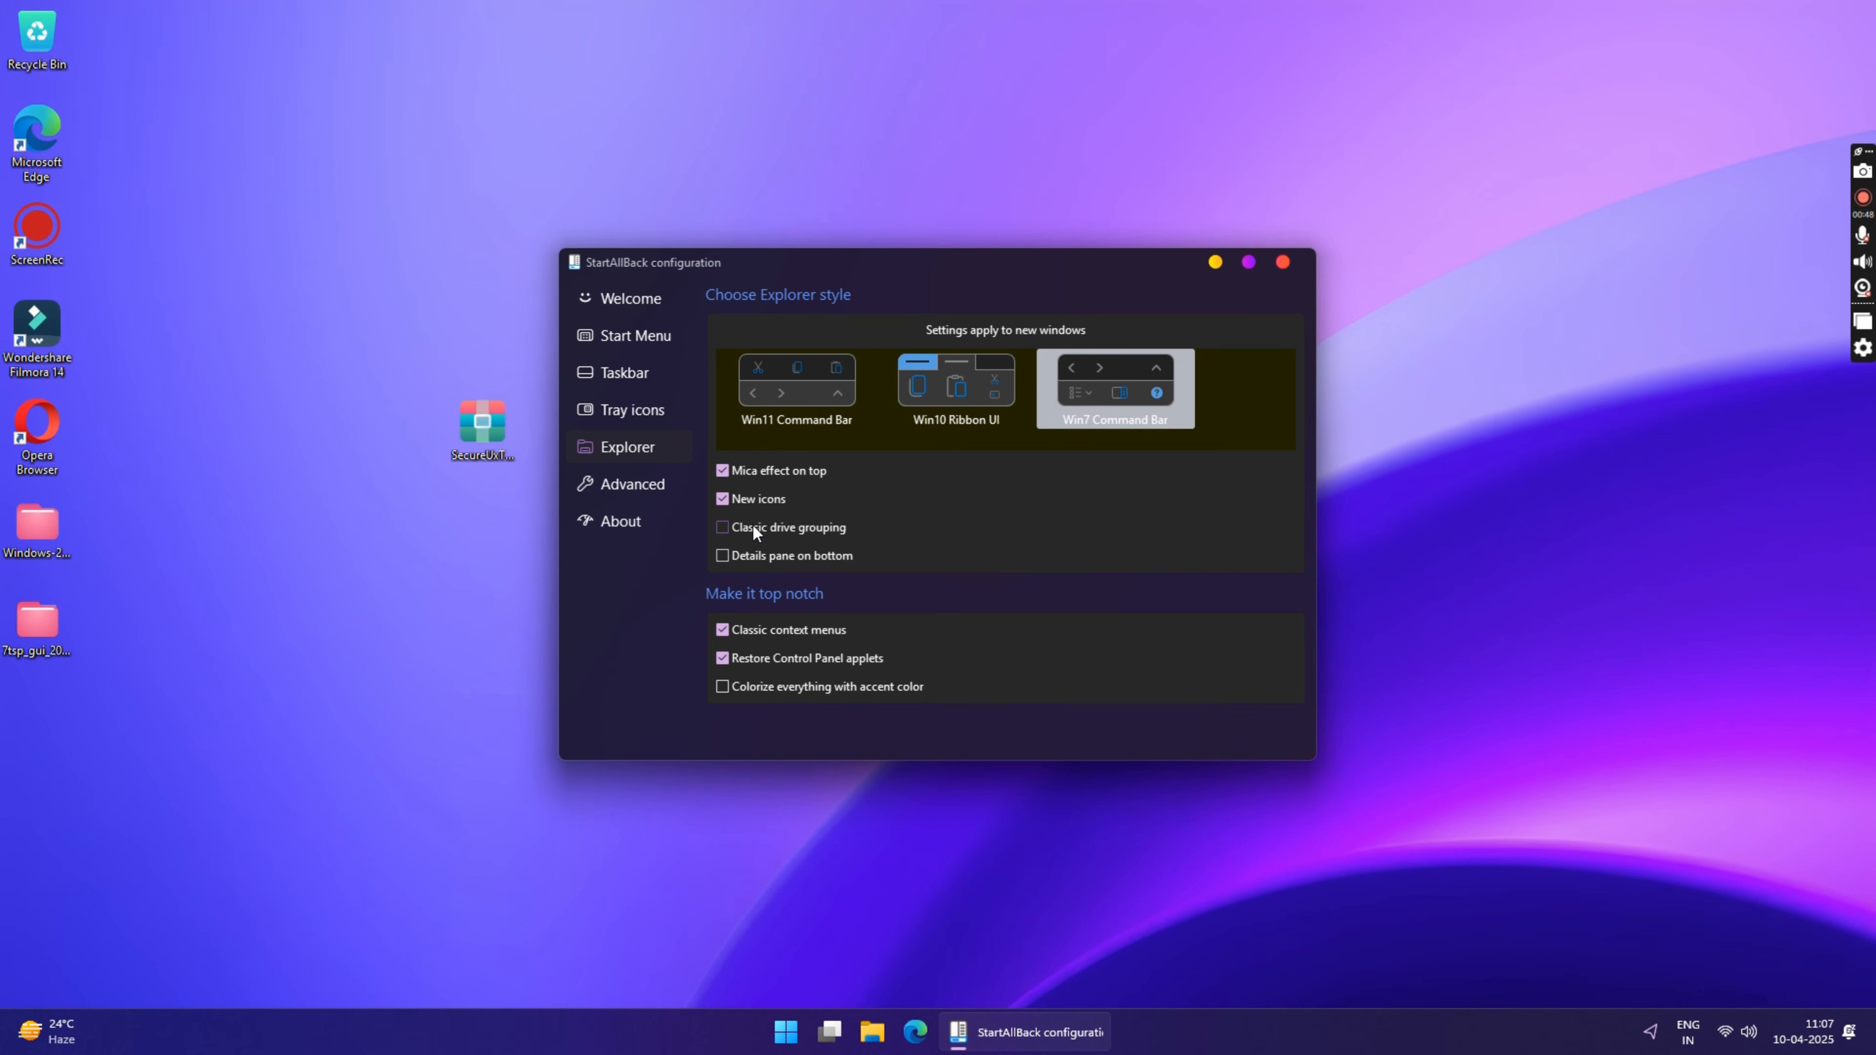
left_click(787, 526)
left_click(1284, 263)
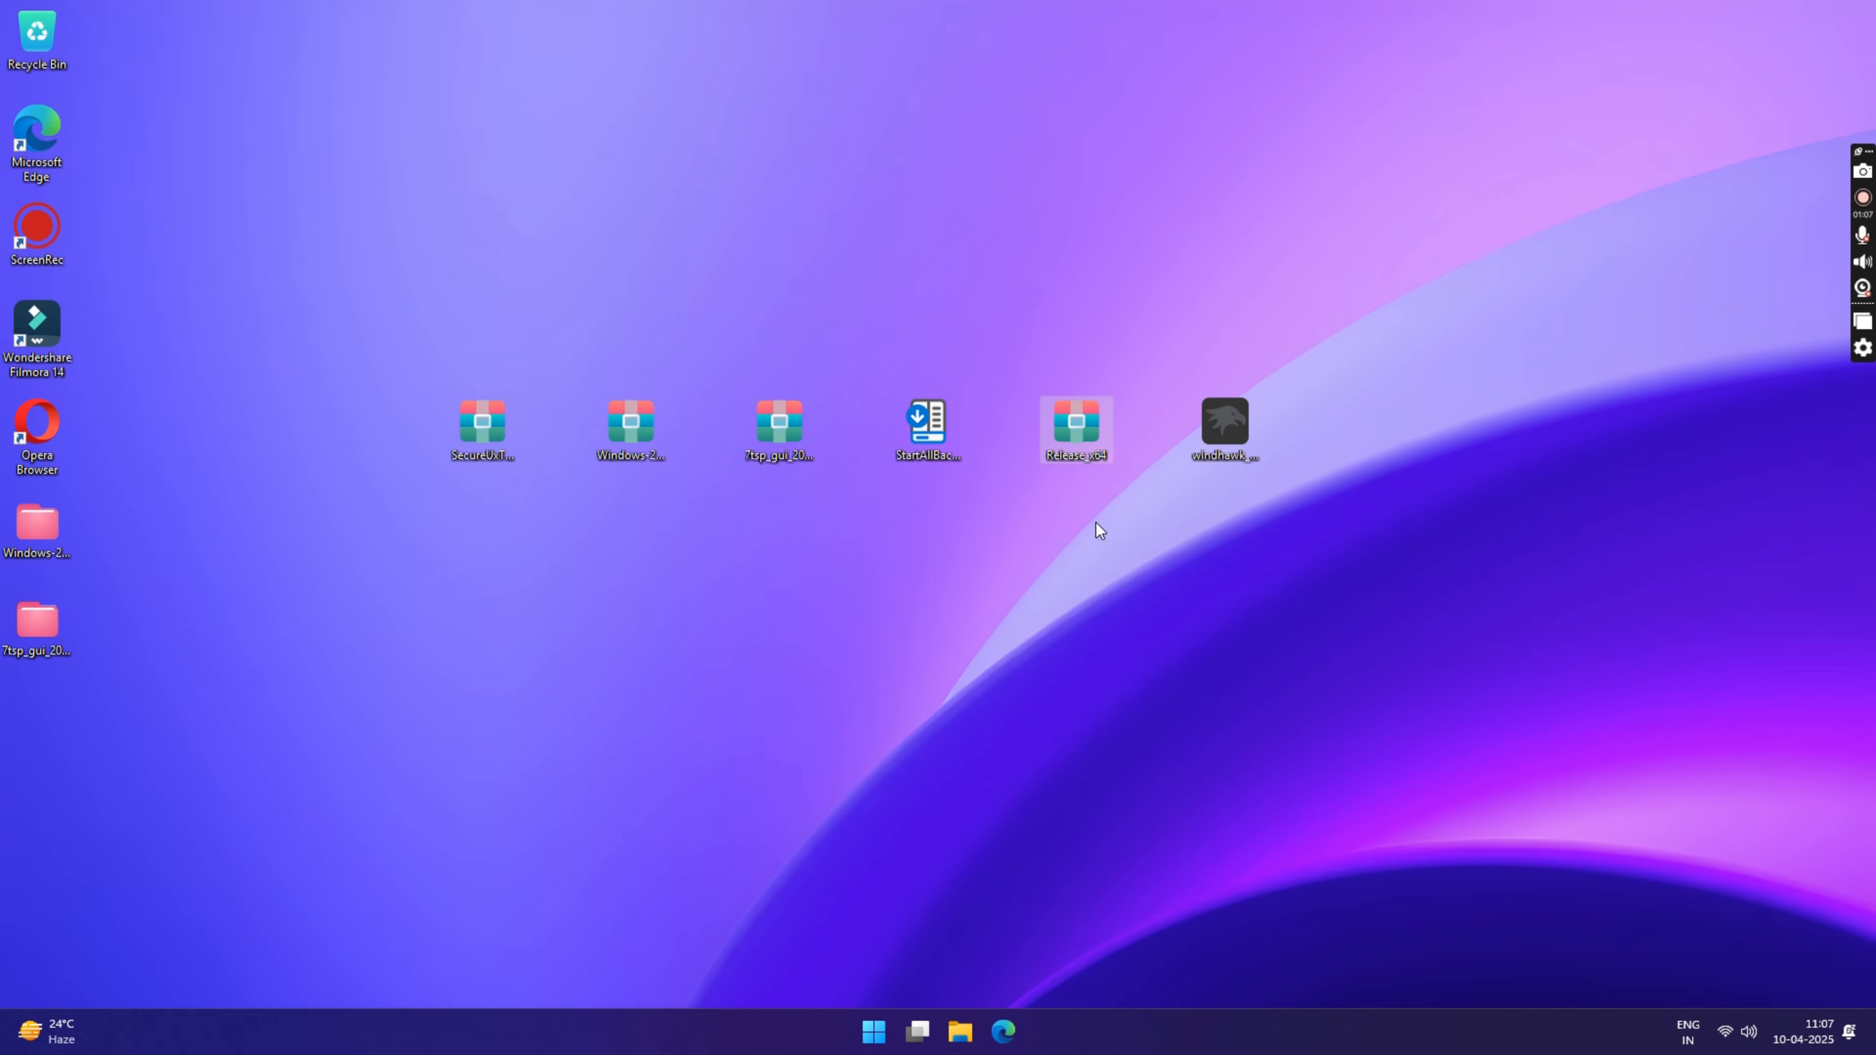
Step: Extract the Release_x64 archive to its own folder on the Desktop and close the extracted folder's window
right_click(1077, 429)
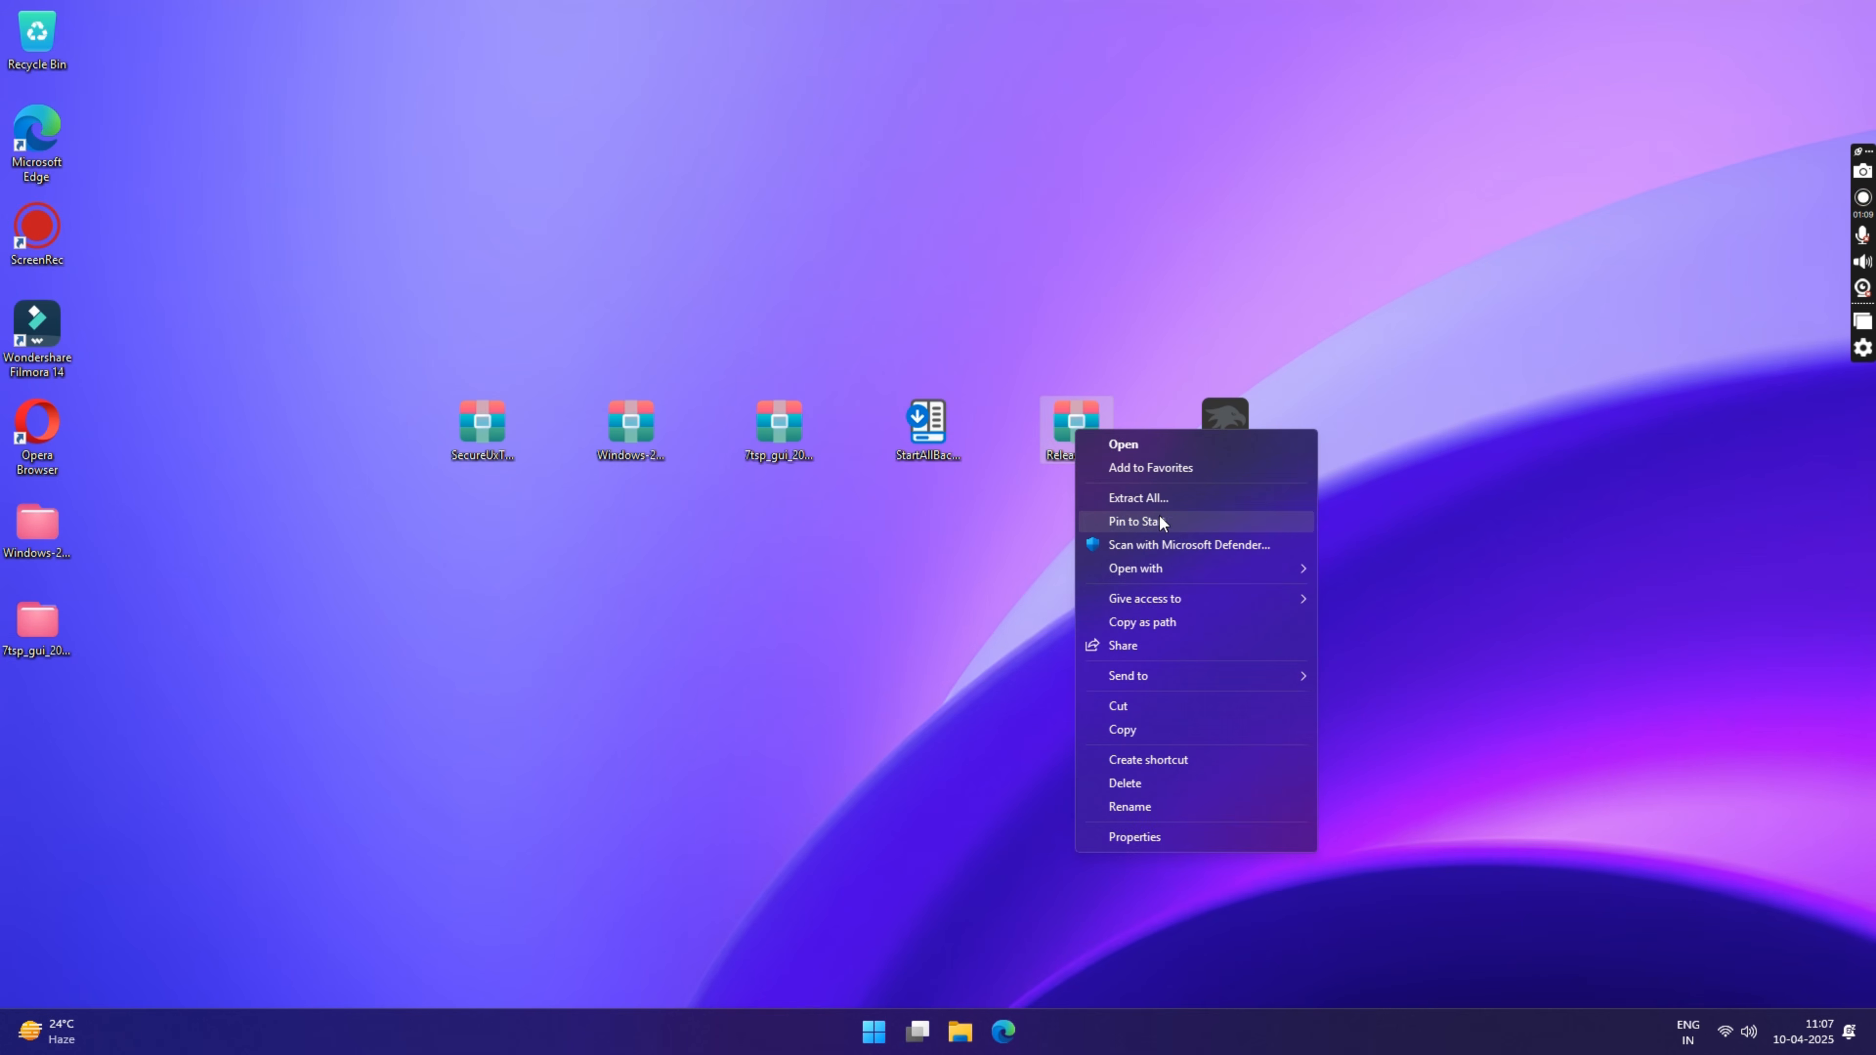
left_click(1152, 498)
left_click(1114, 698)
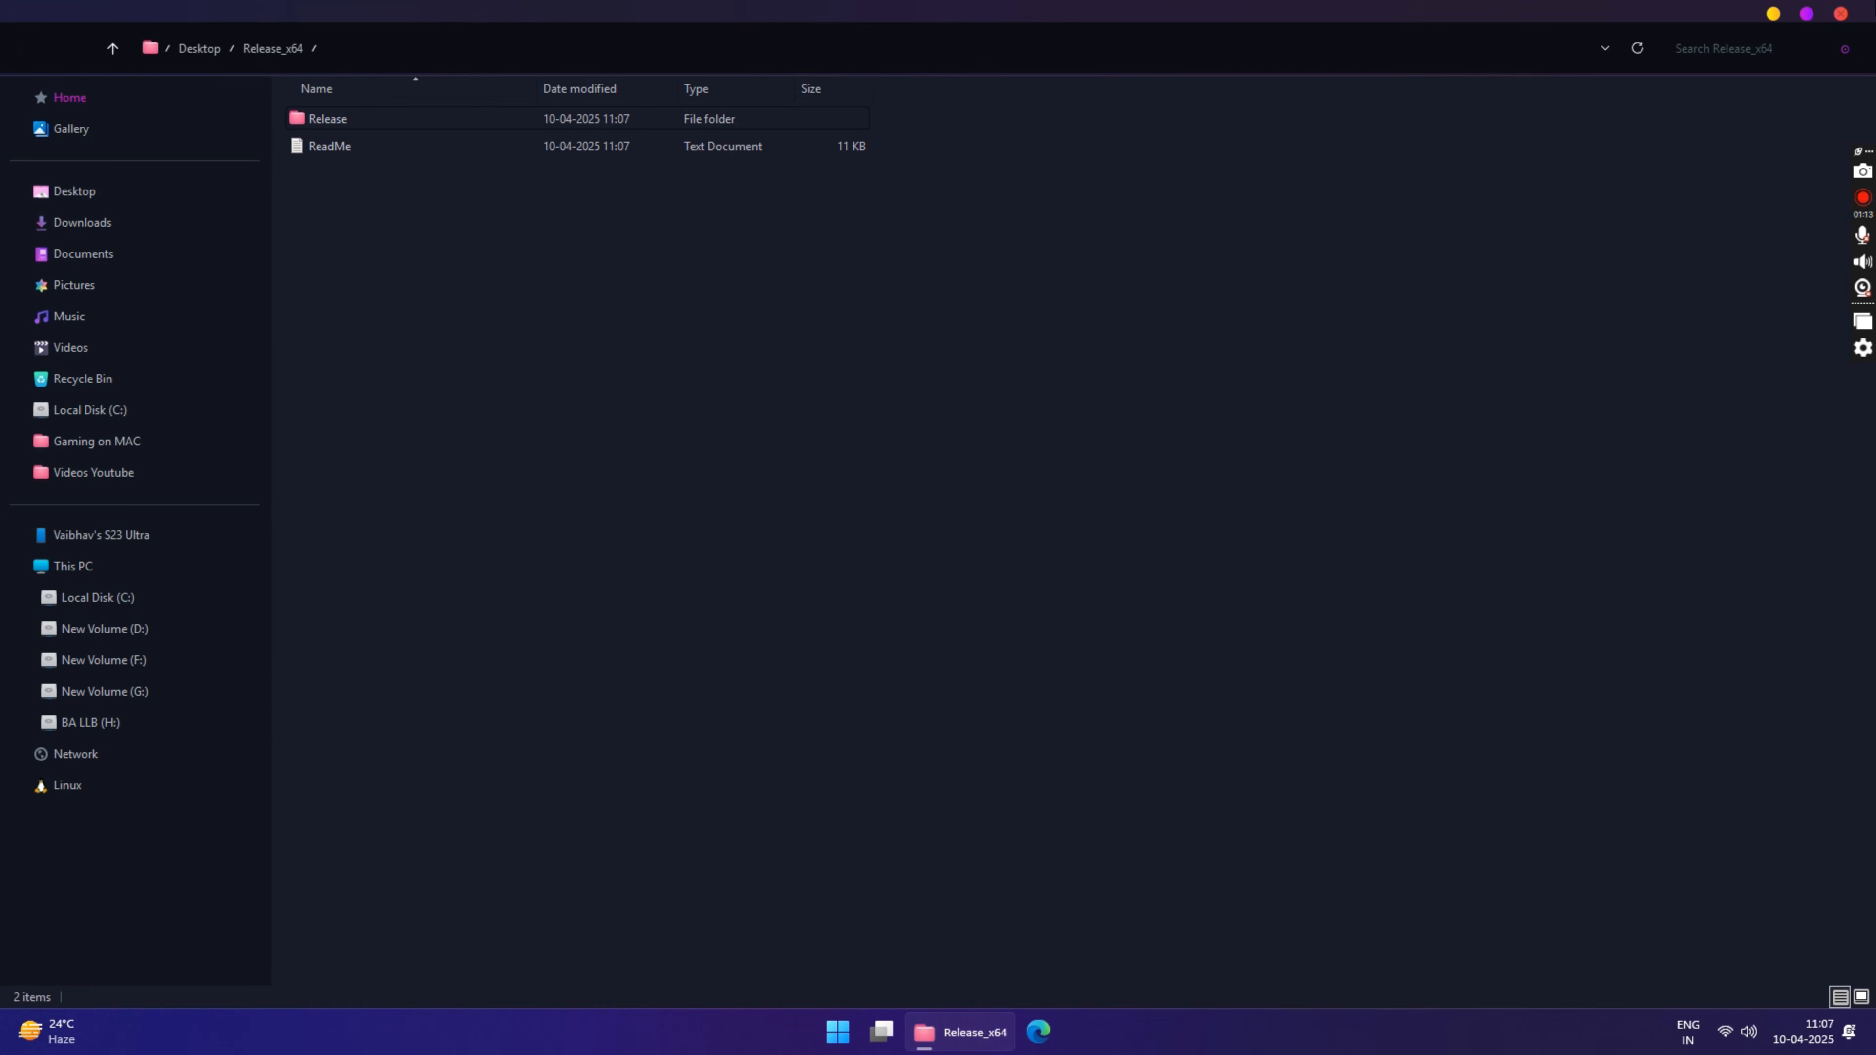
left_click(1835, 12)
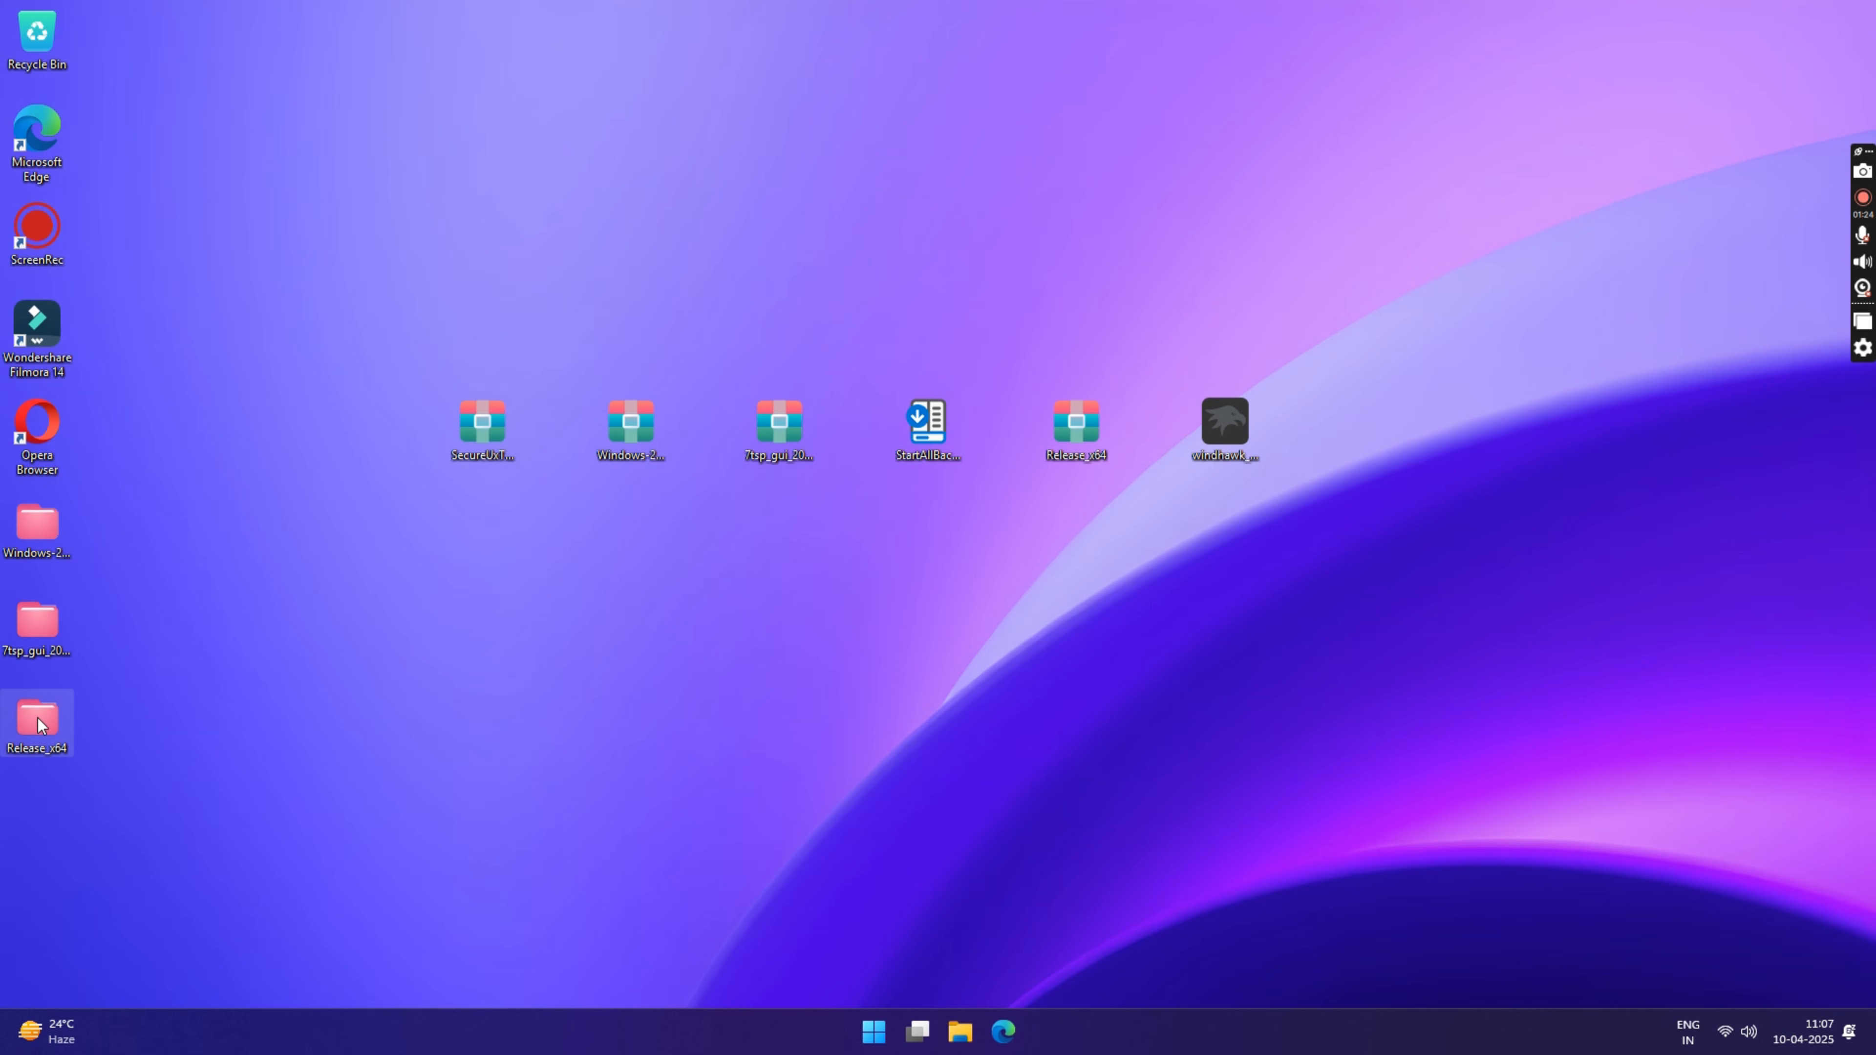
Step: Move the extracted Release_x64 folder from the Desktop to Local Disk (C:)
right_click(38, 715)
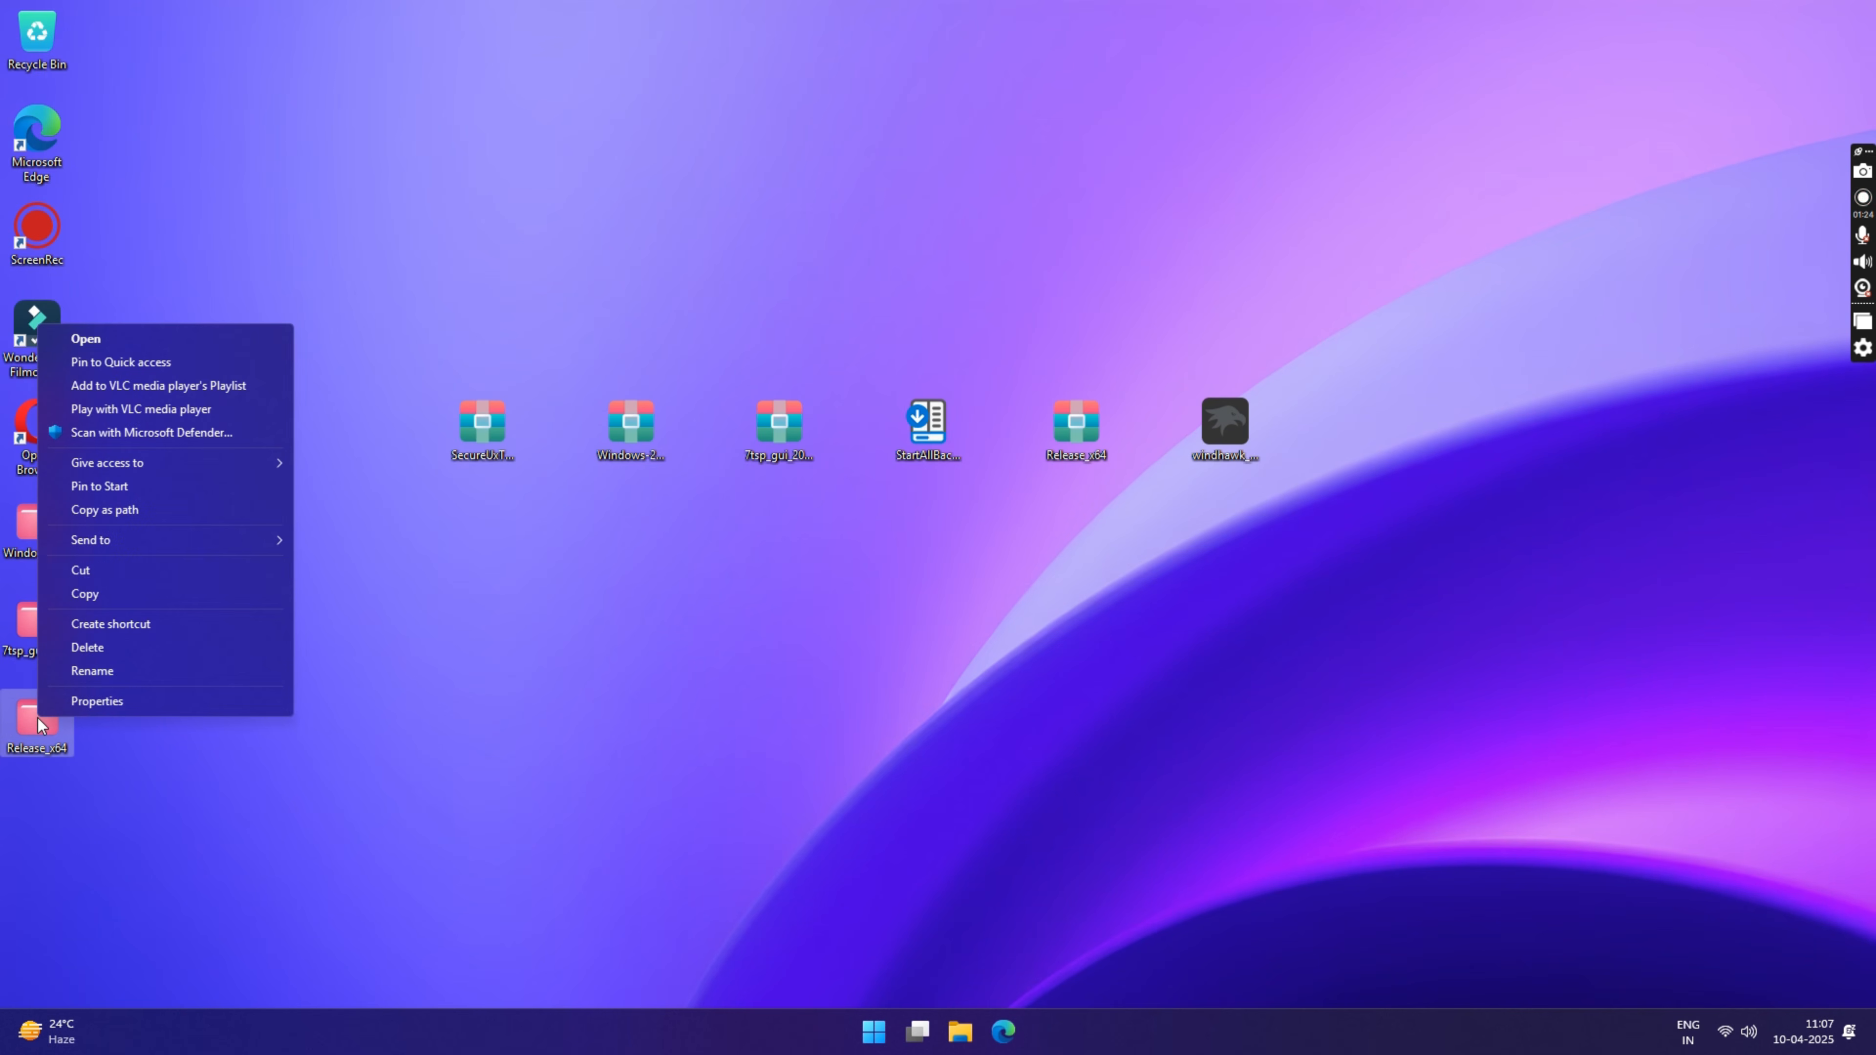
left_click(91, 575)
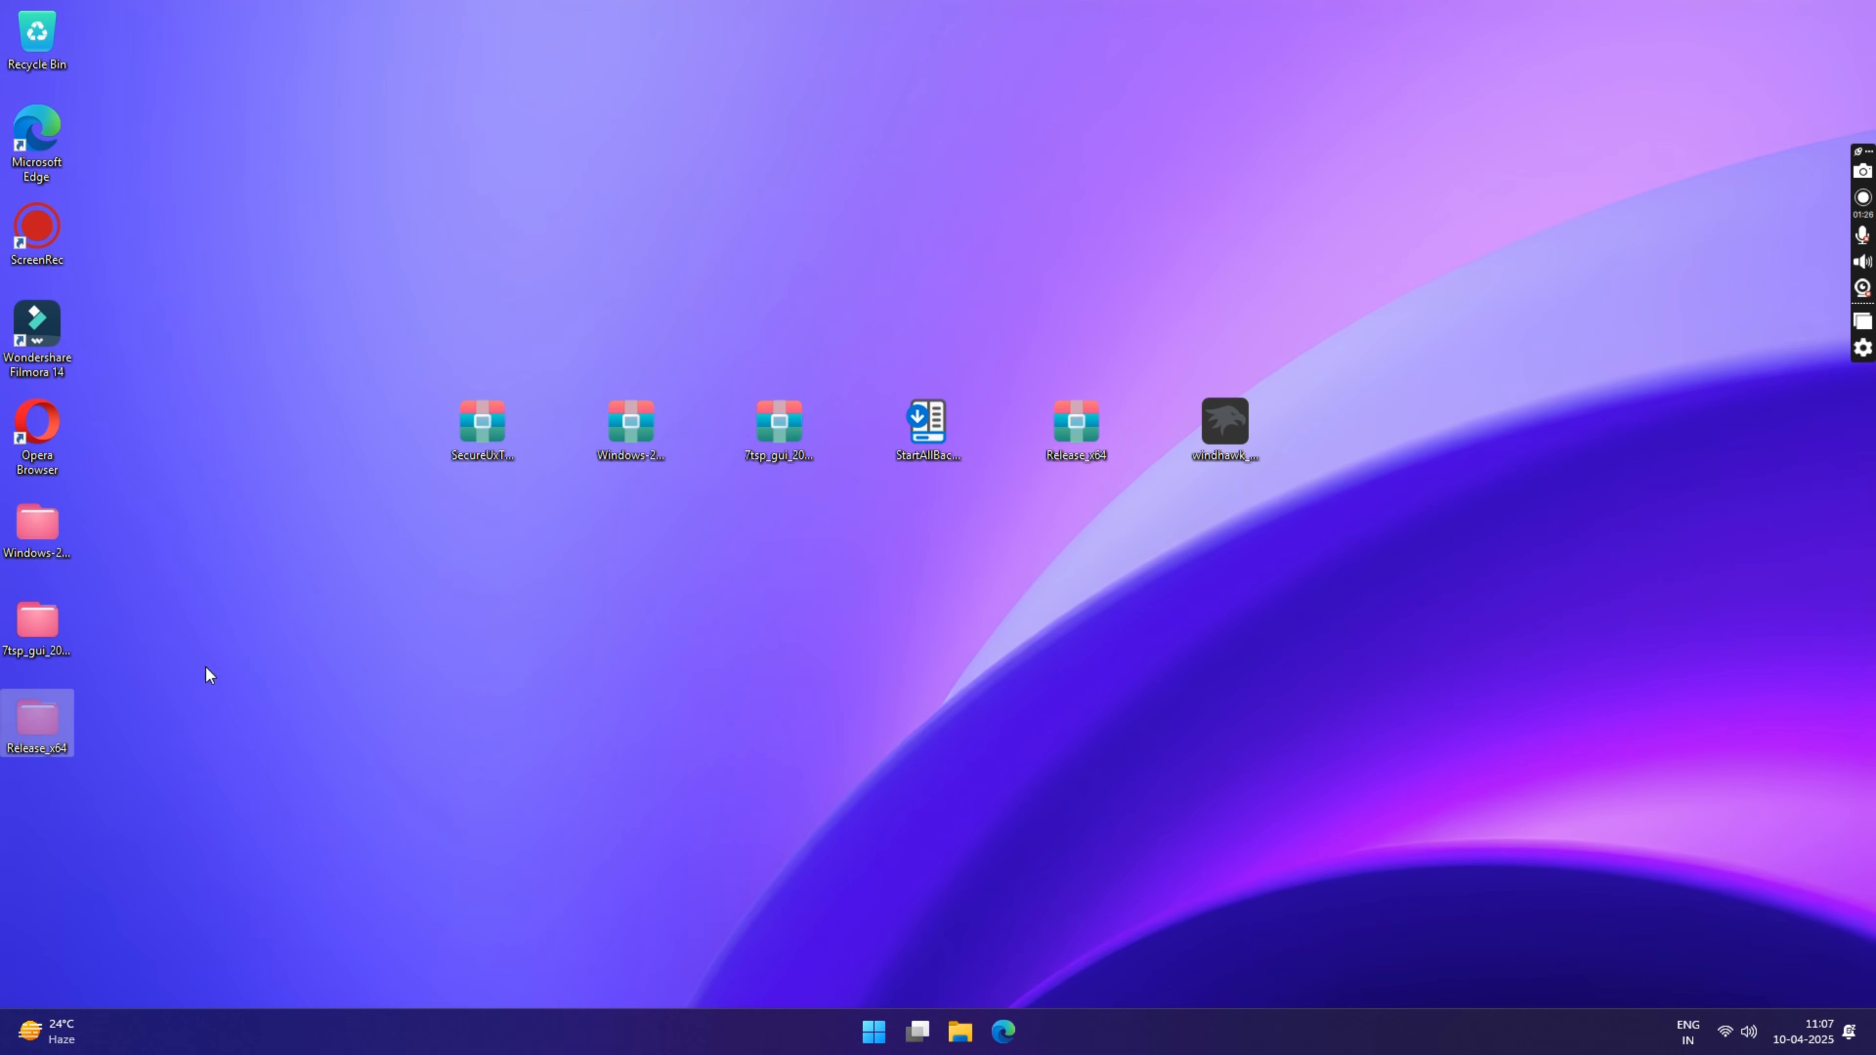
left_click(960, 1031)
left_click(135, 601)
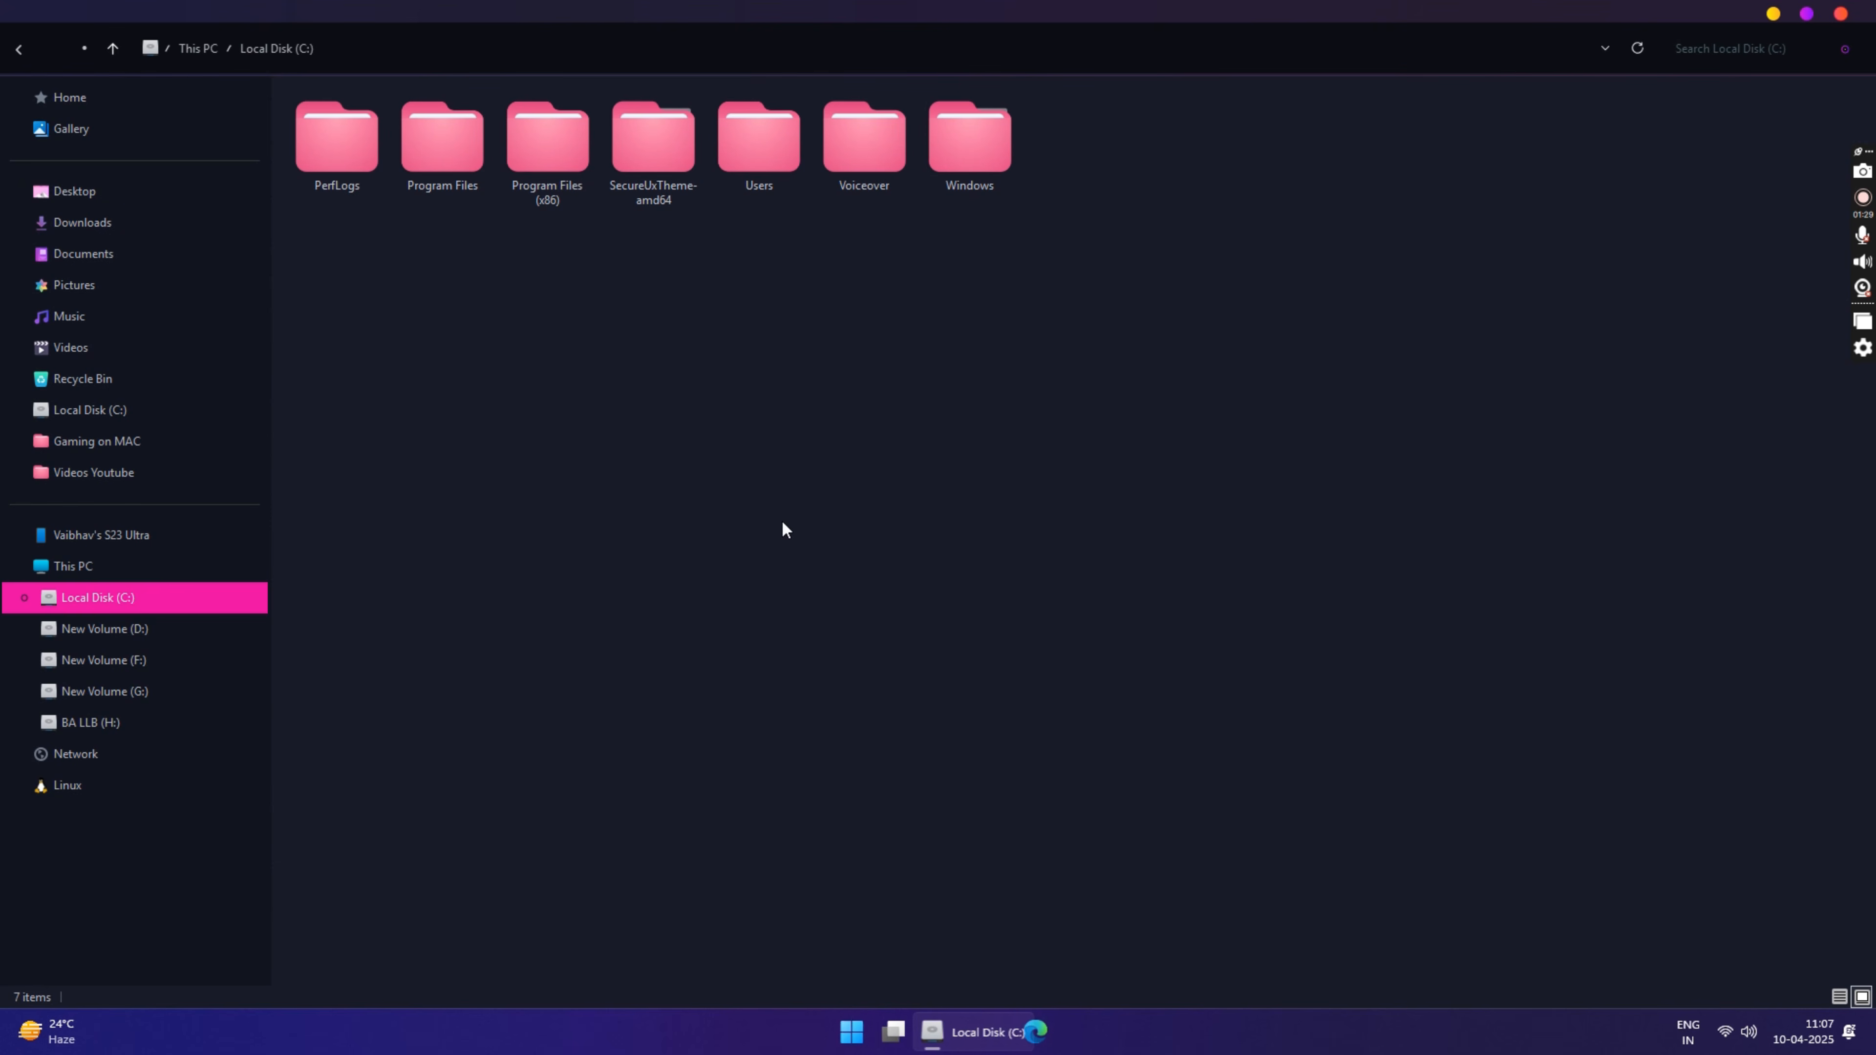
right_click(683, 395)
left_click(699, 474)
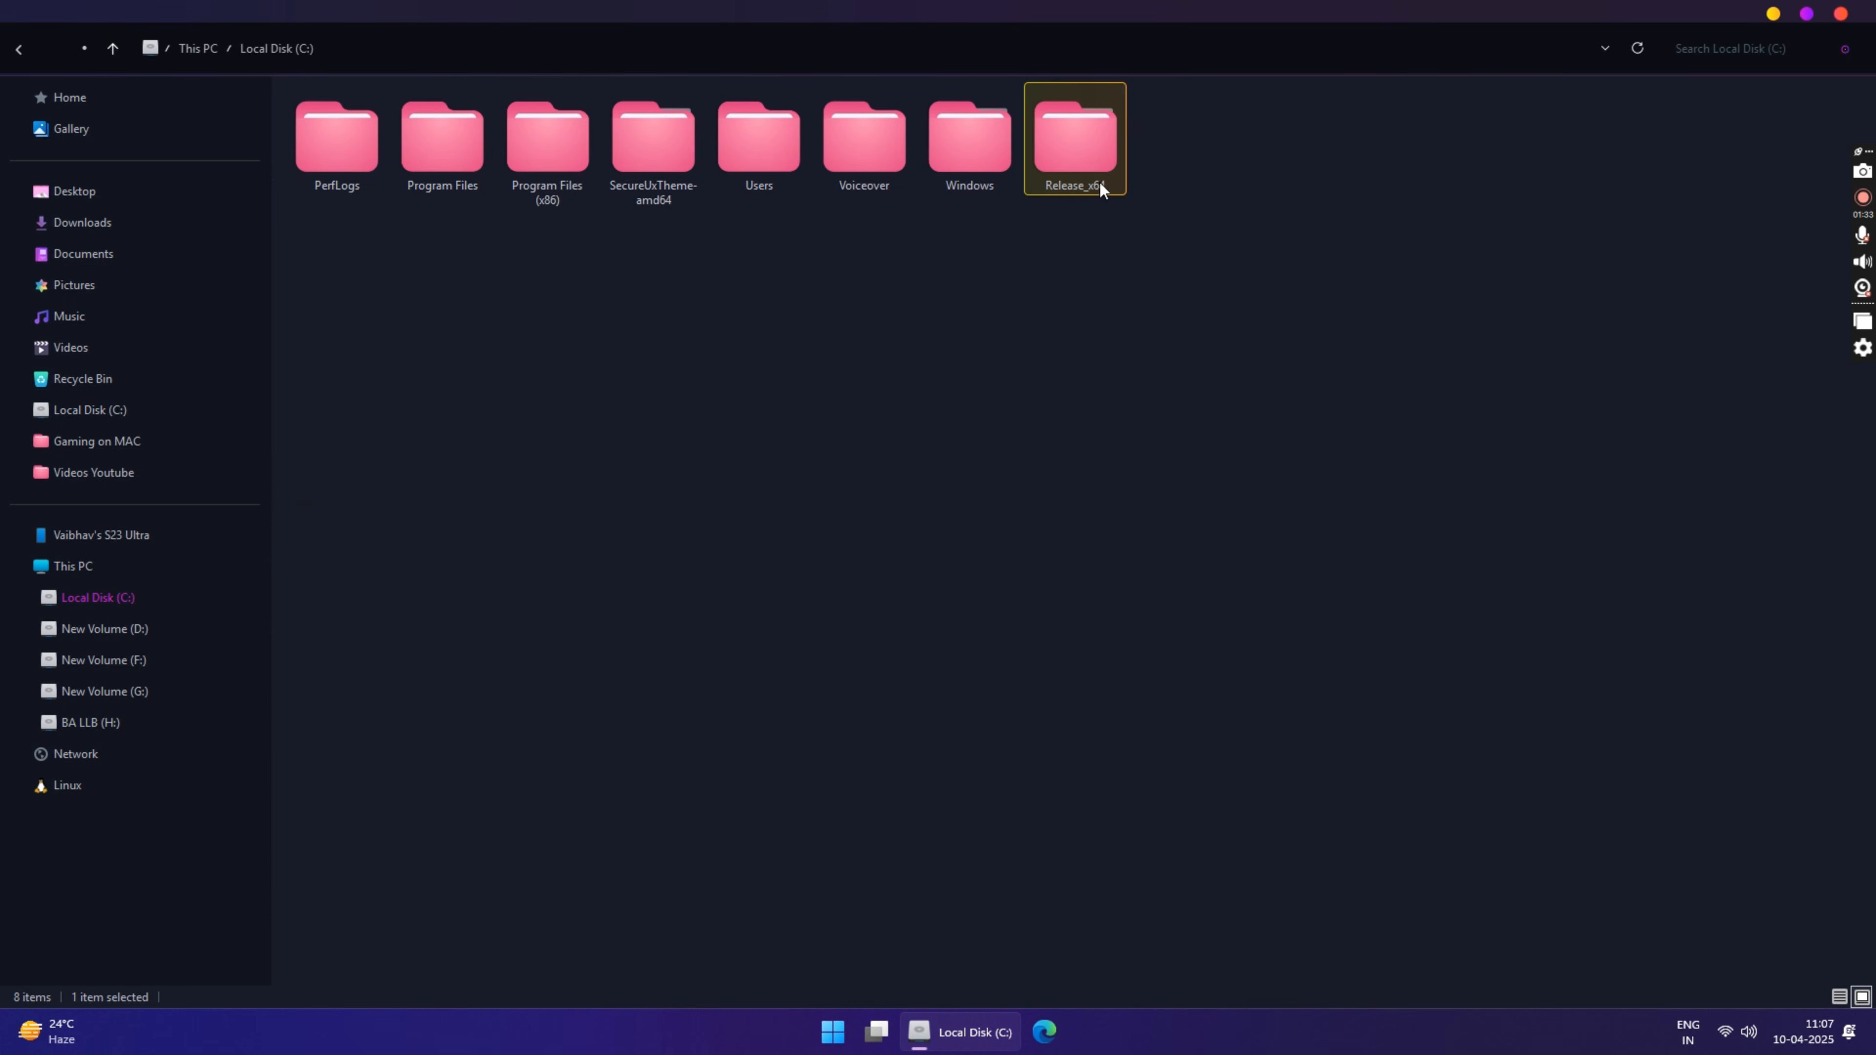
Step: Run the register script in C:\Release_x64\Release as administrator, allowing it past SmartScreen, and acknowledge the DLL registration
double_click(1080, 137)
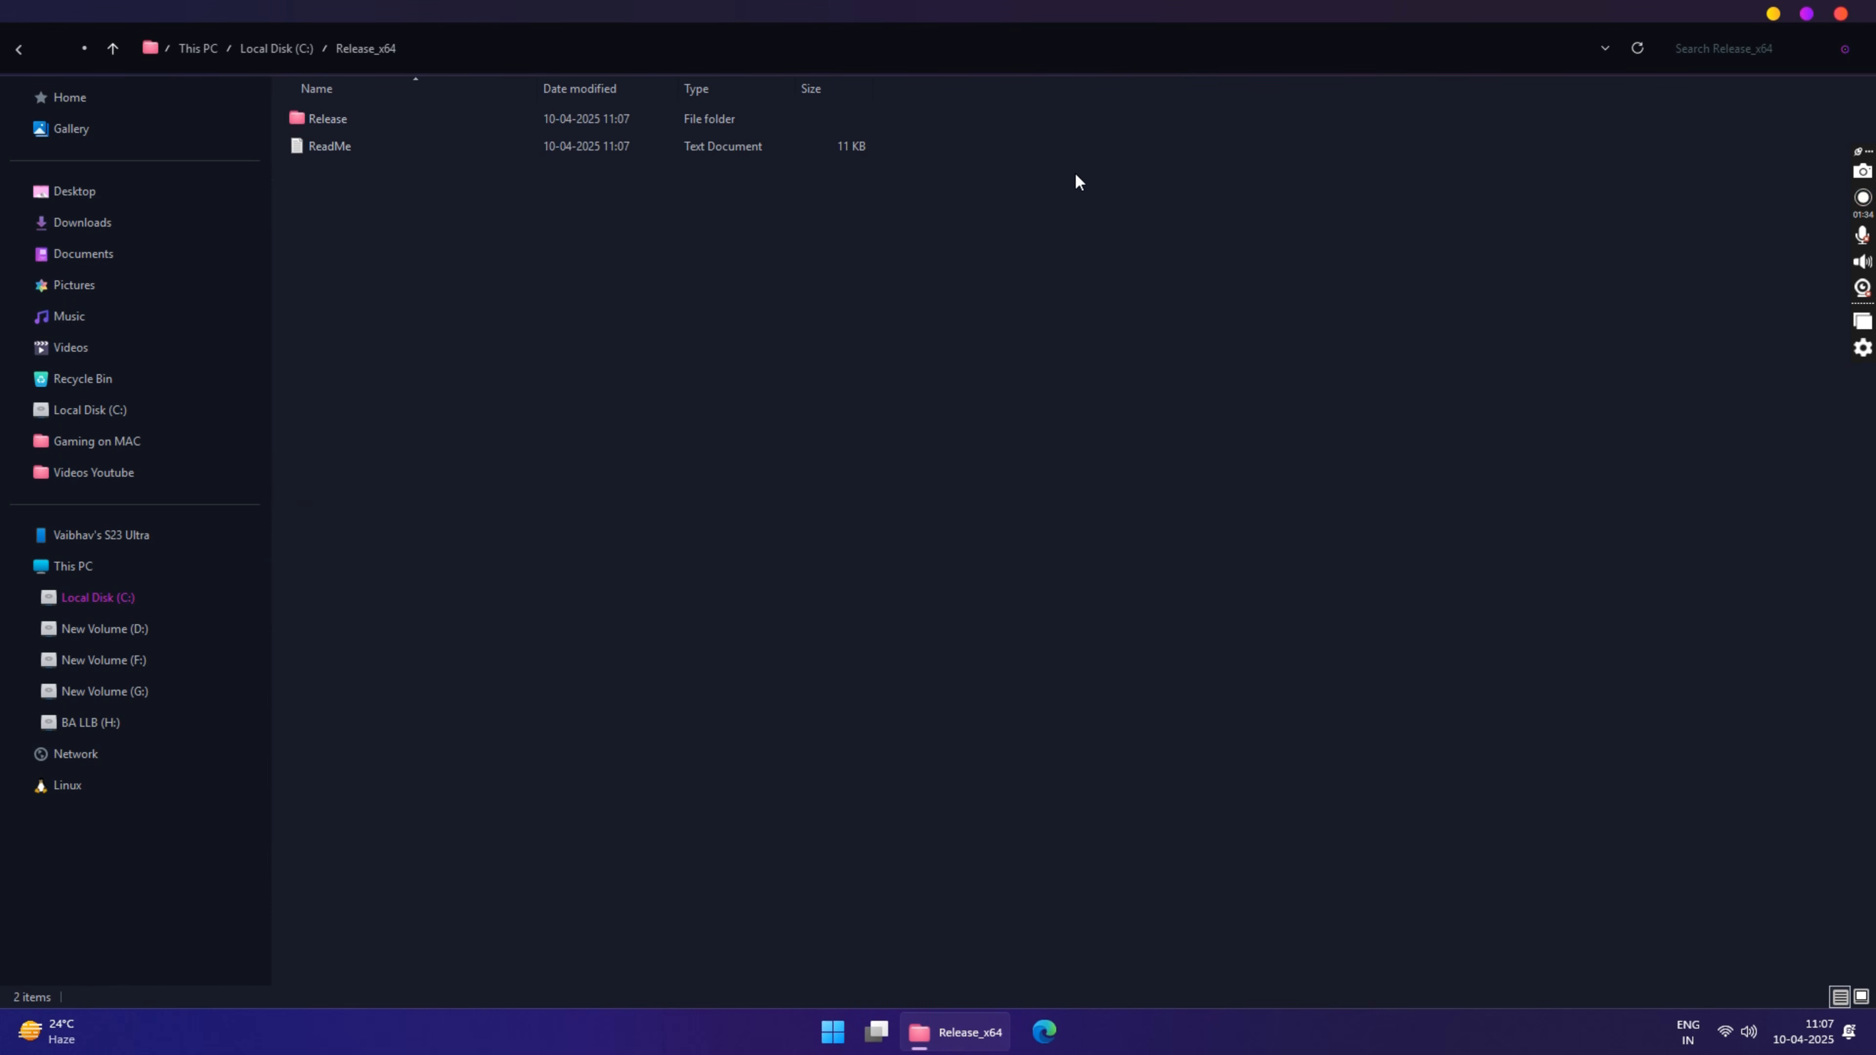
double_click(326, 118)
right_click(329, 172)
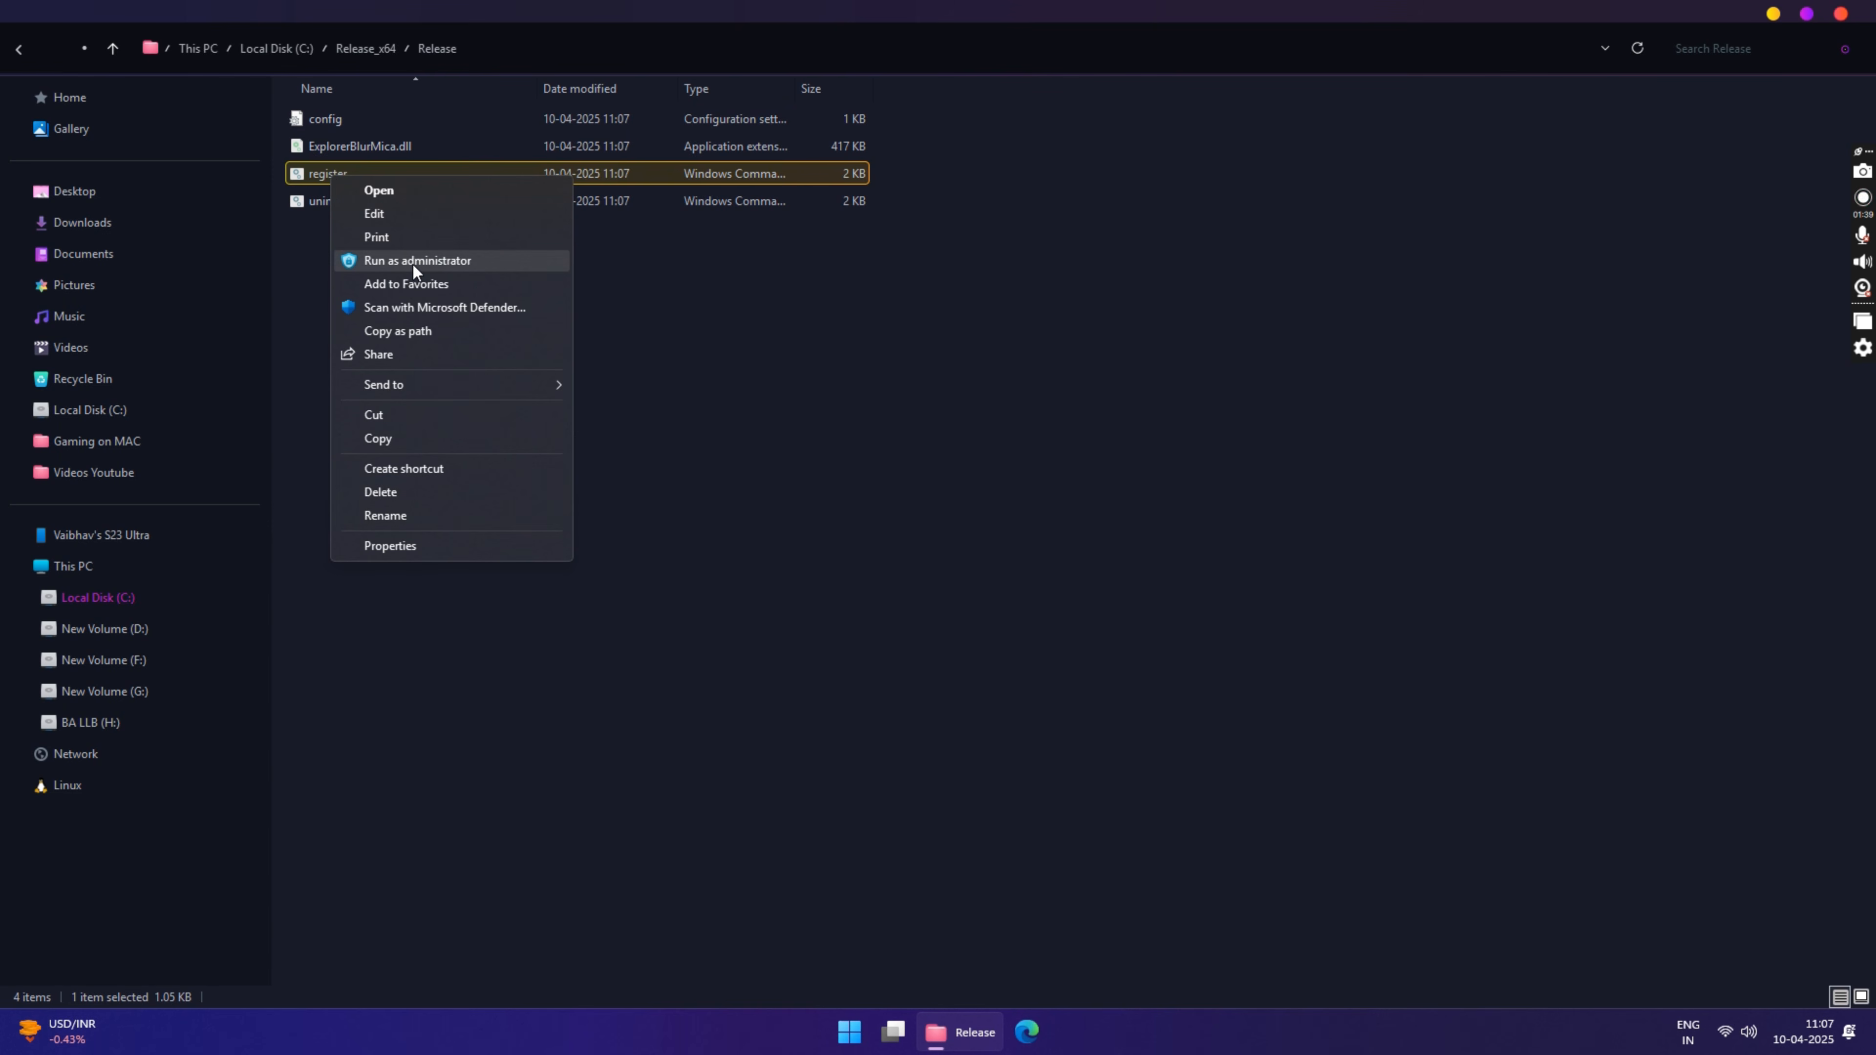
left_click(412, 262)
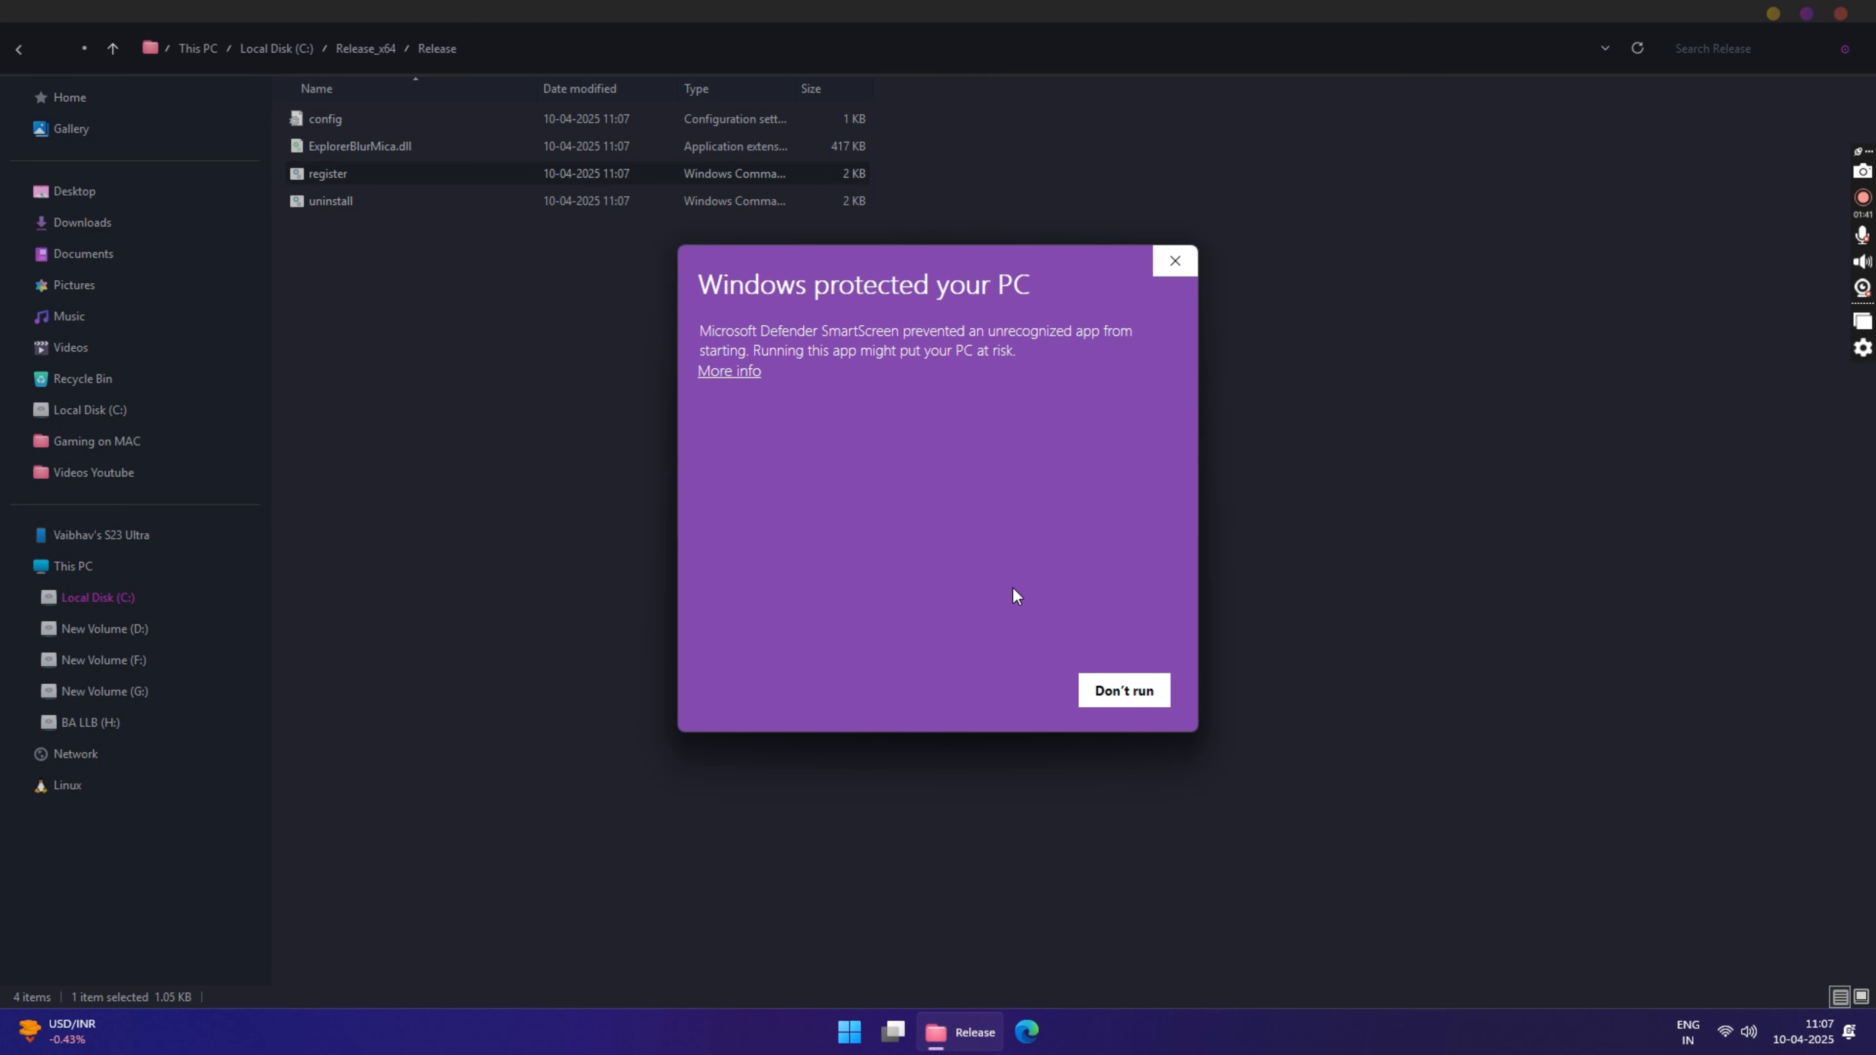
left_click(724, 372)
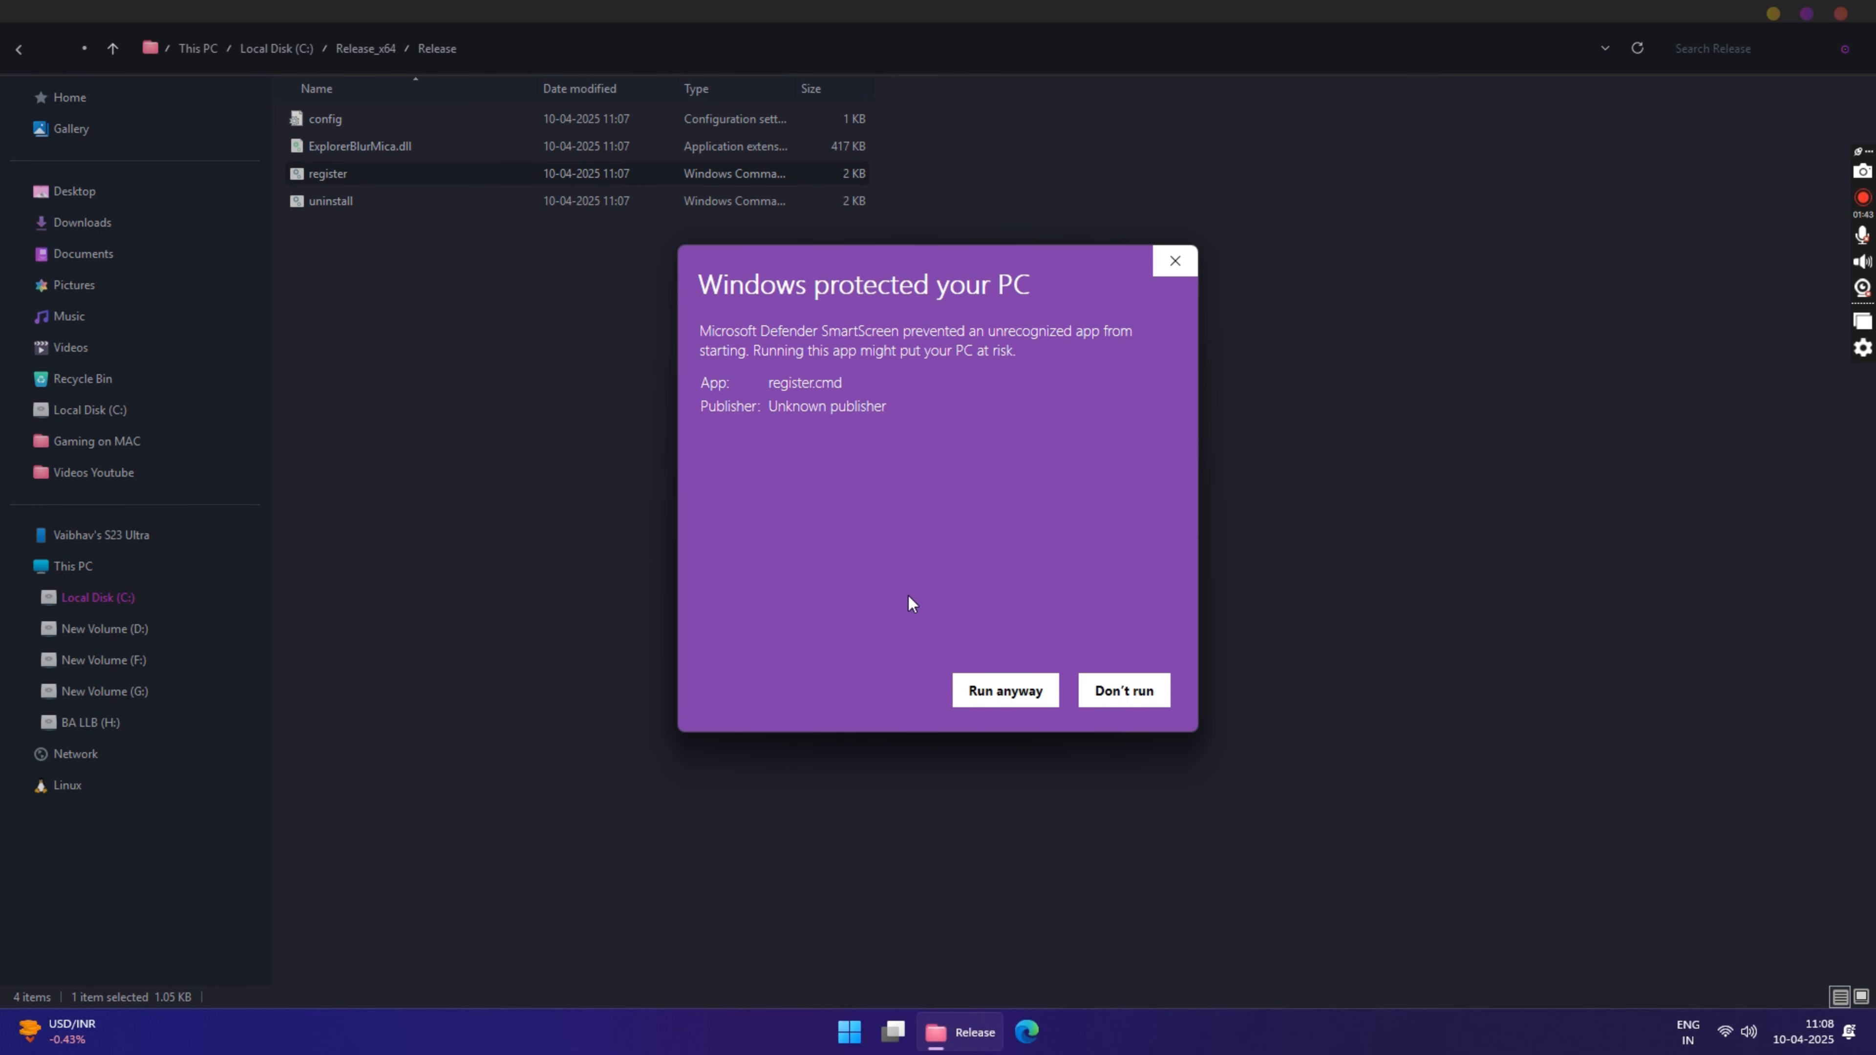
left_click(1005, 690)
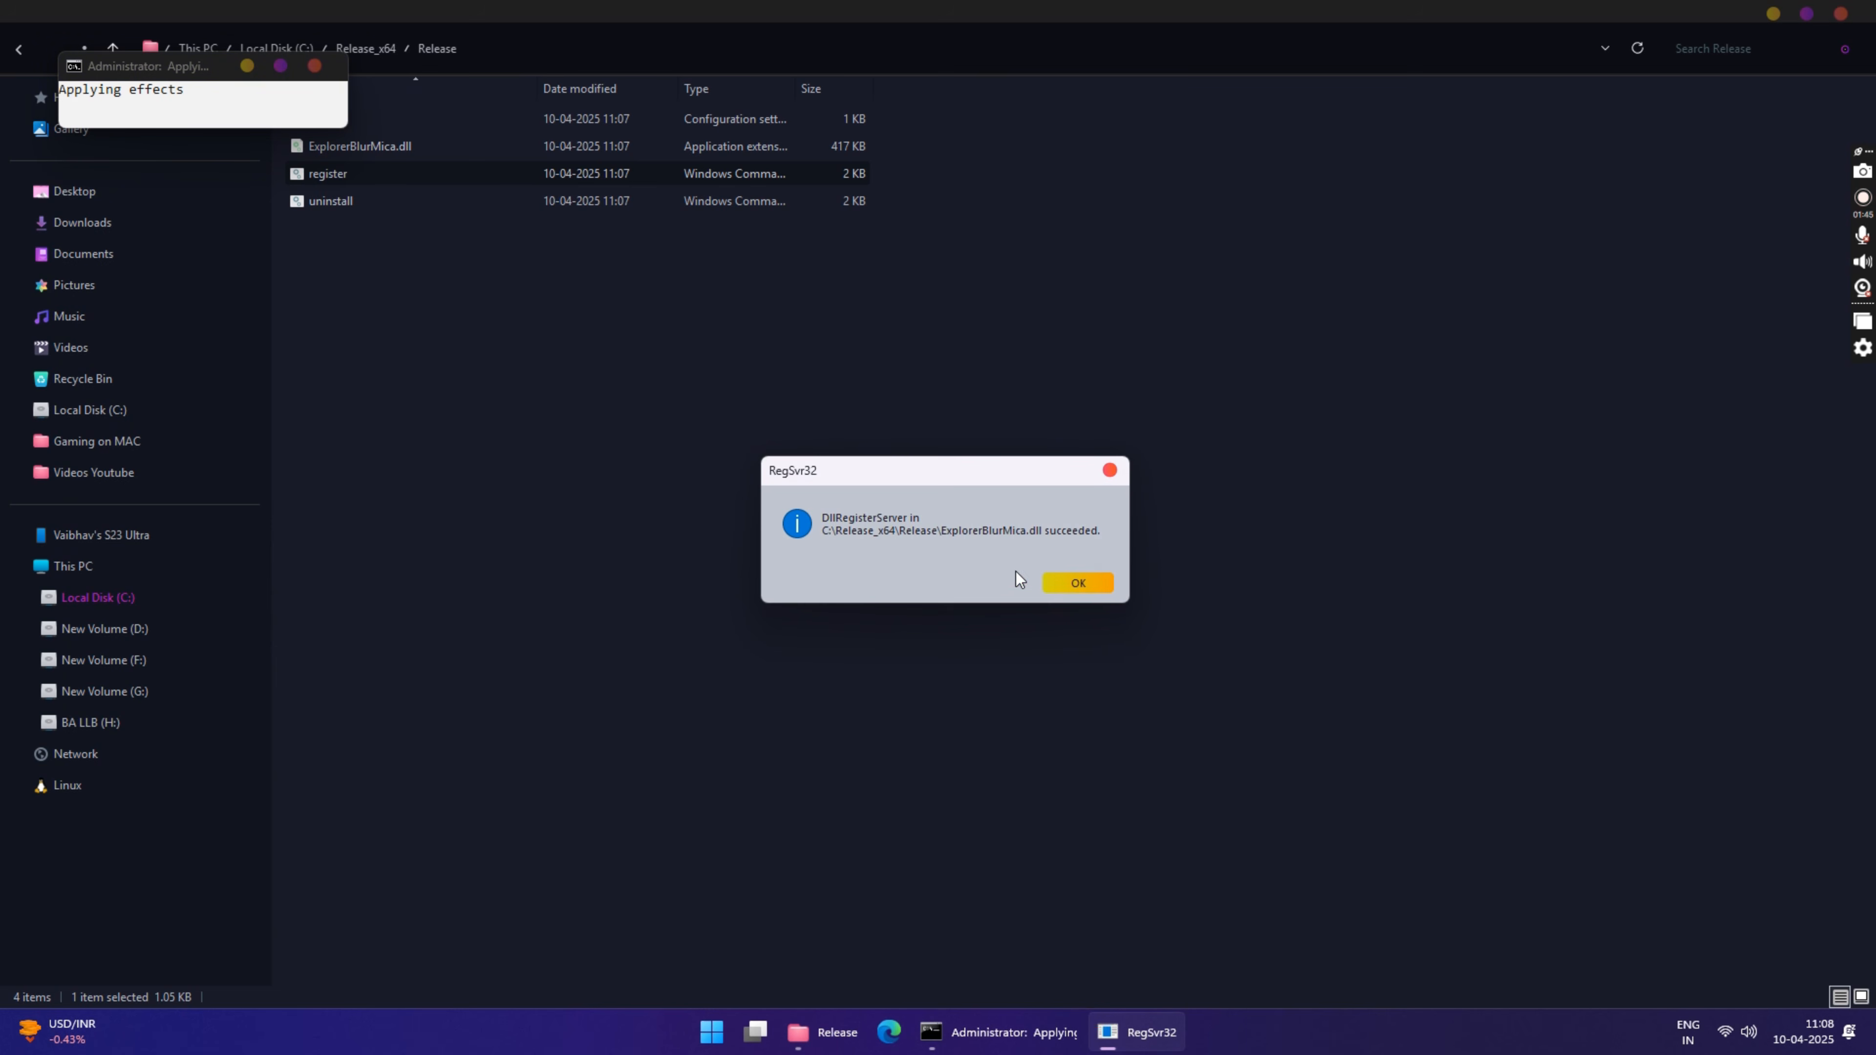
left_click(1073, 584)
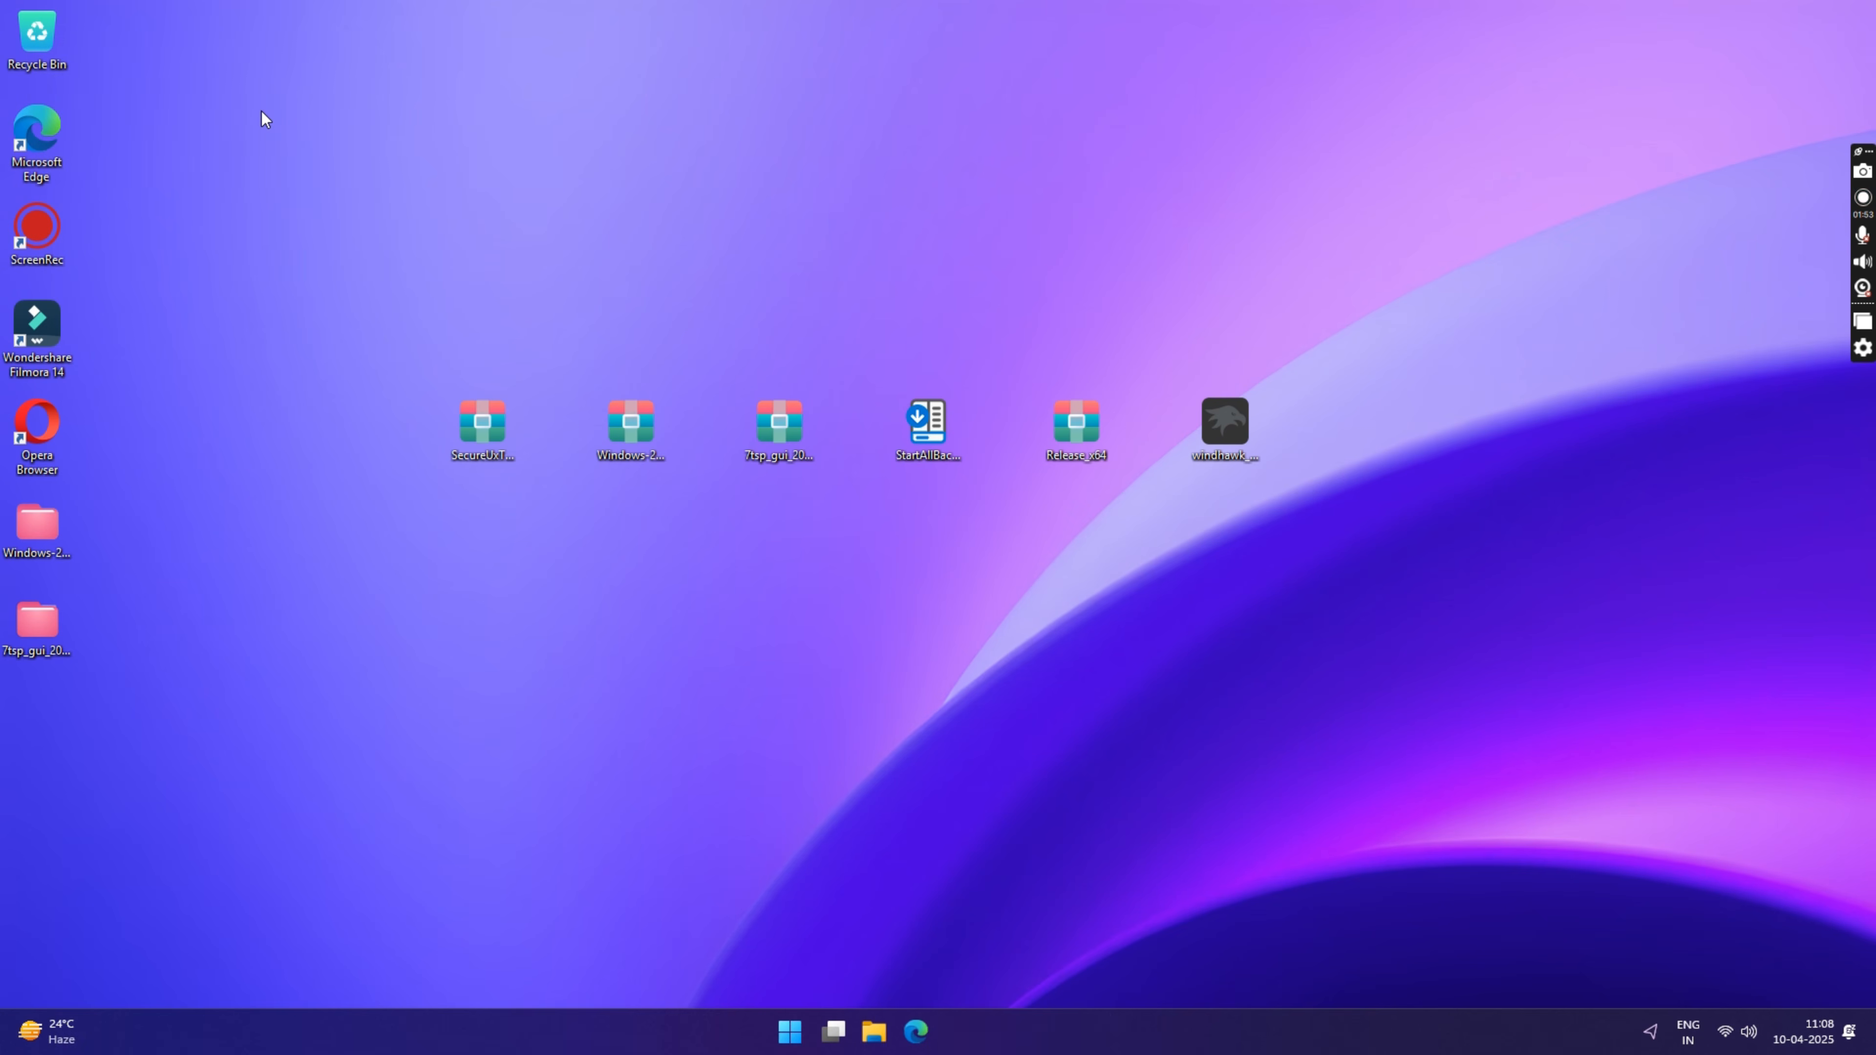
Step: Install Windhawk from windhawk_setup as a standard installation with Start menu and desktop shortcuts, and run it on finishing
double_click(1234, 428)
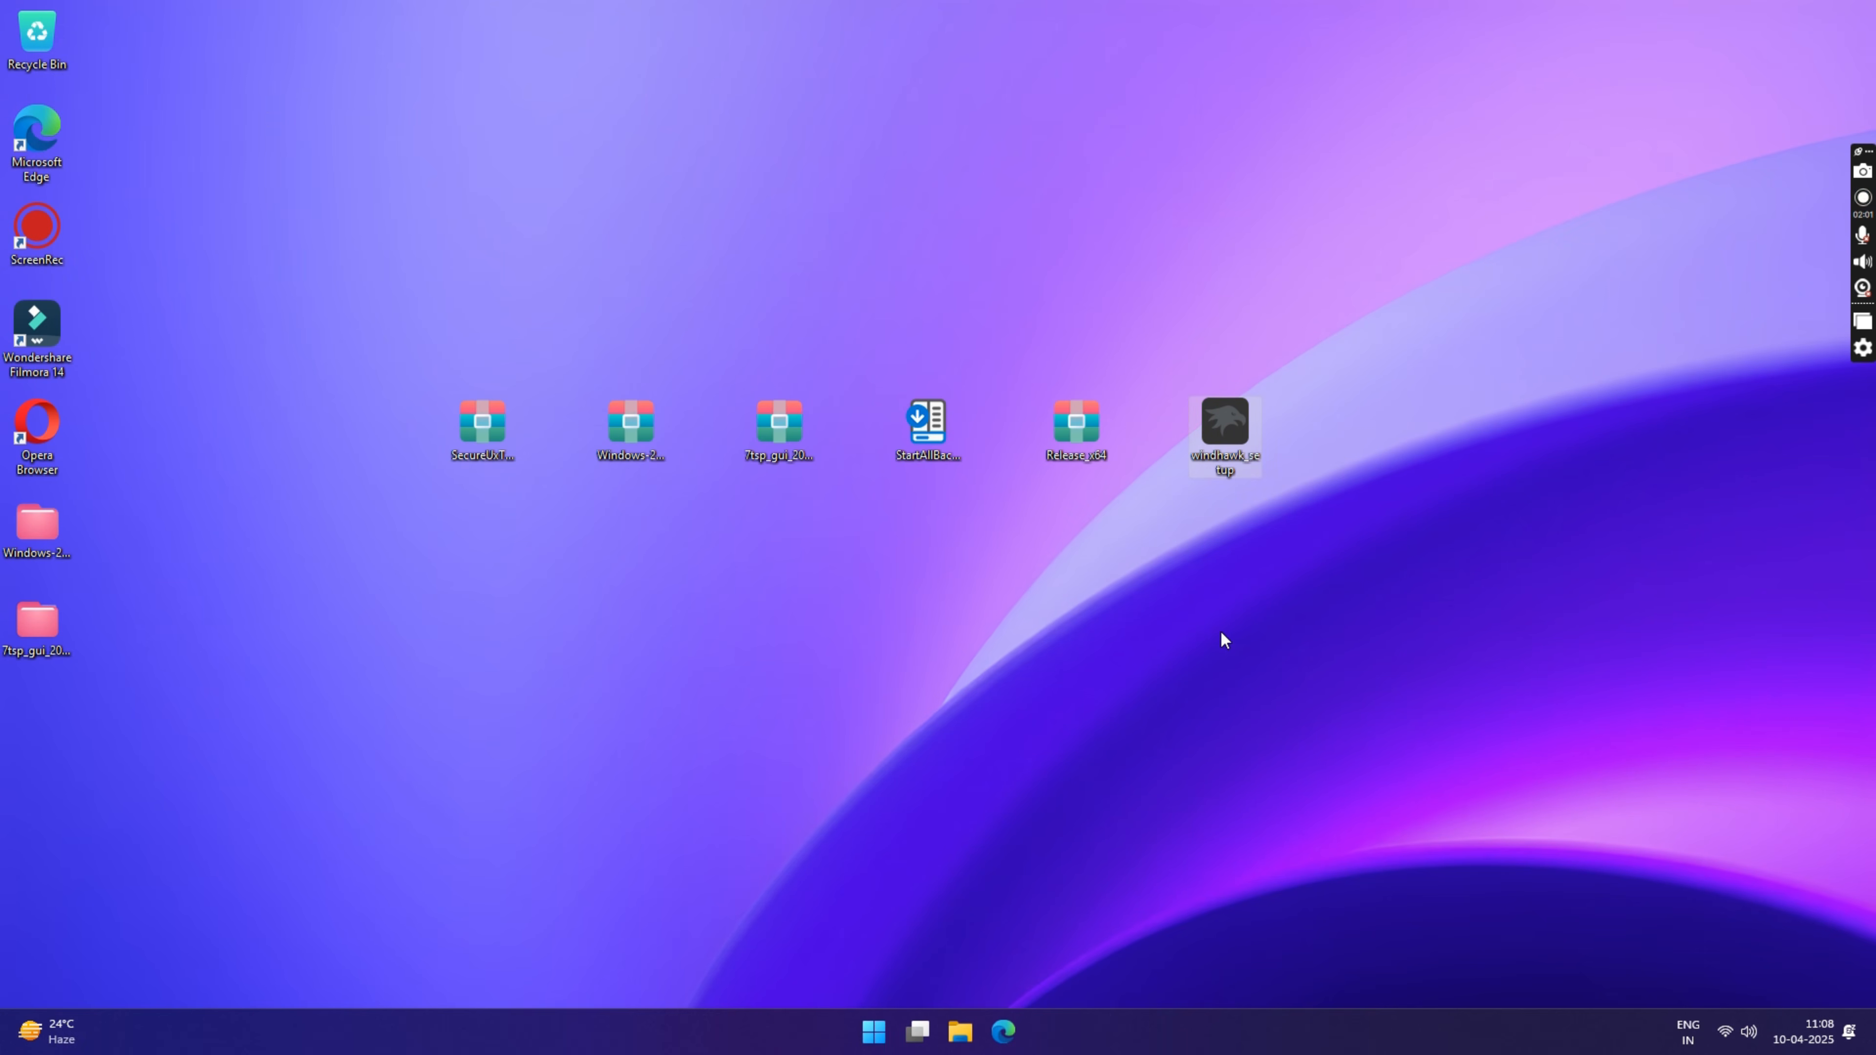
left_click(949, 558)
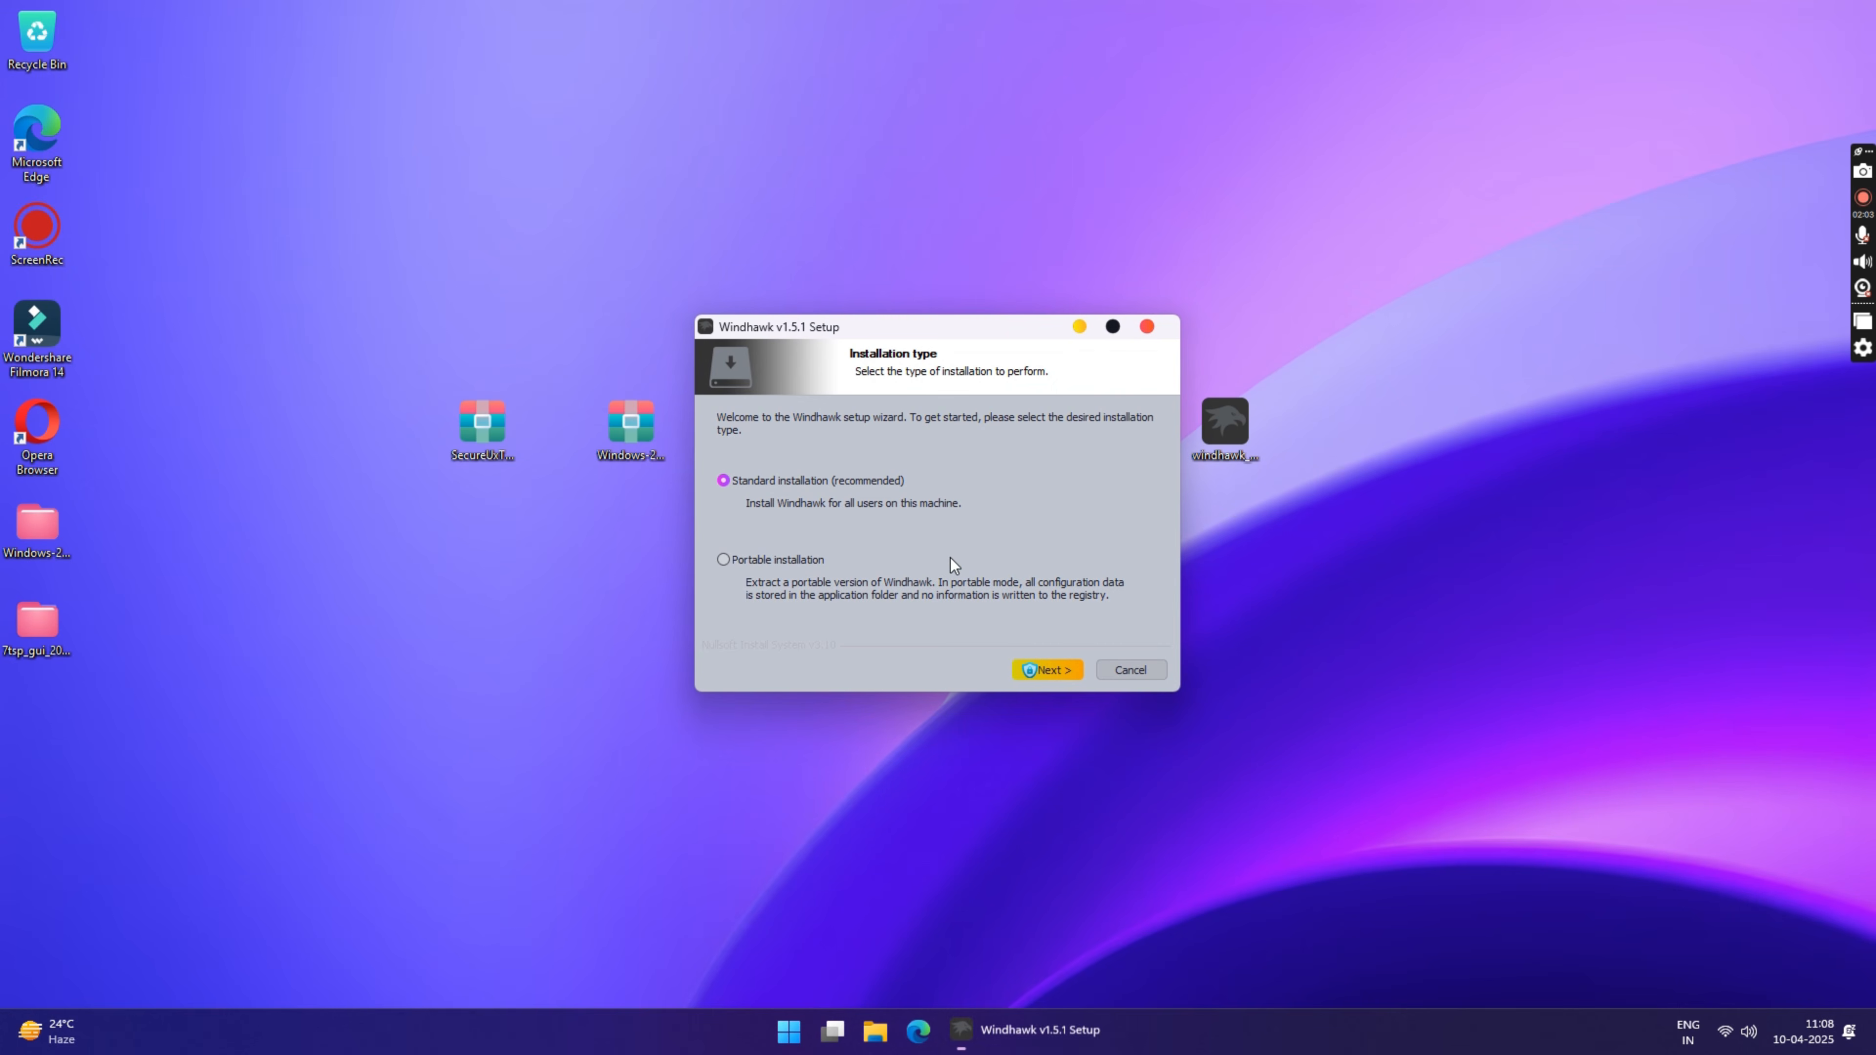
left_click(1048, 673)
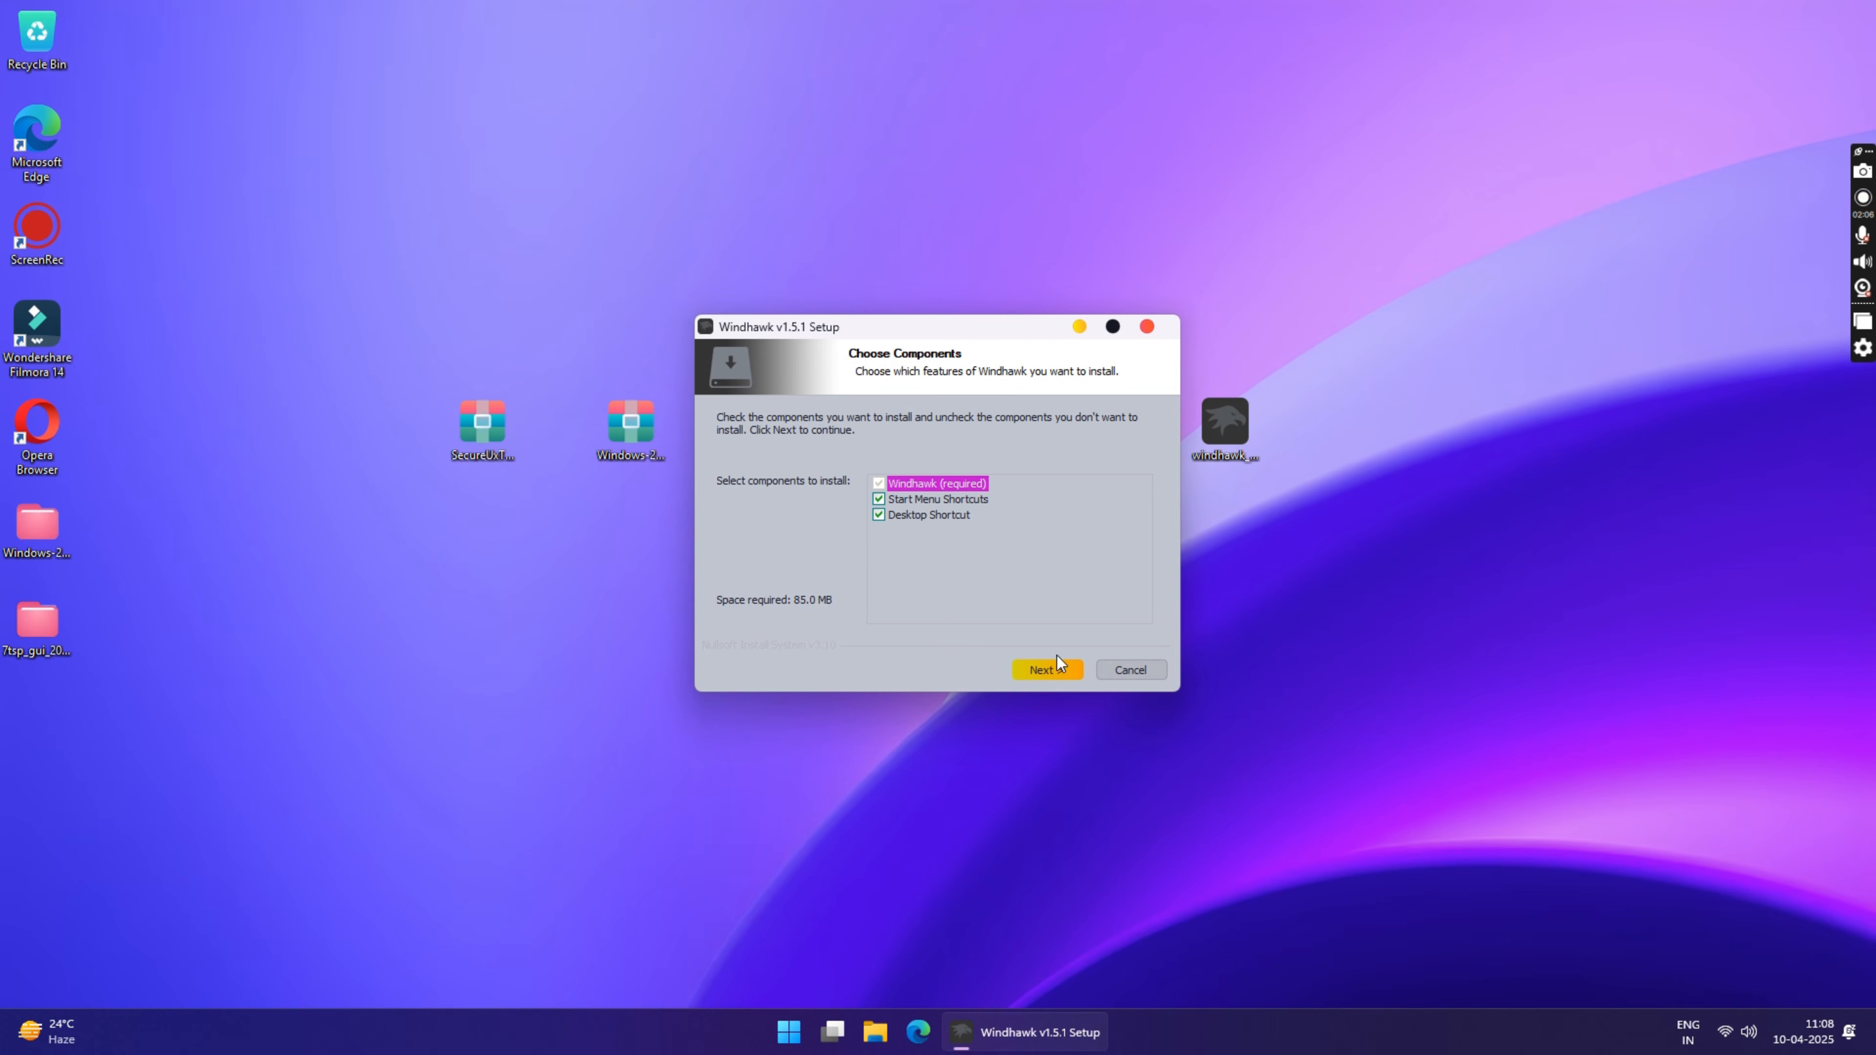
left_click(1061, 668)
left_click(1051, 675)
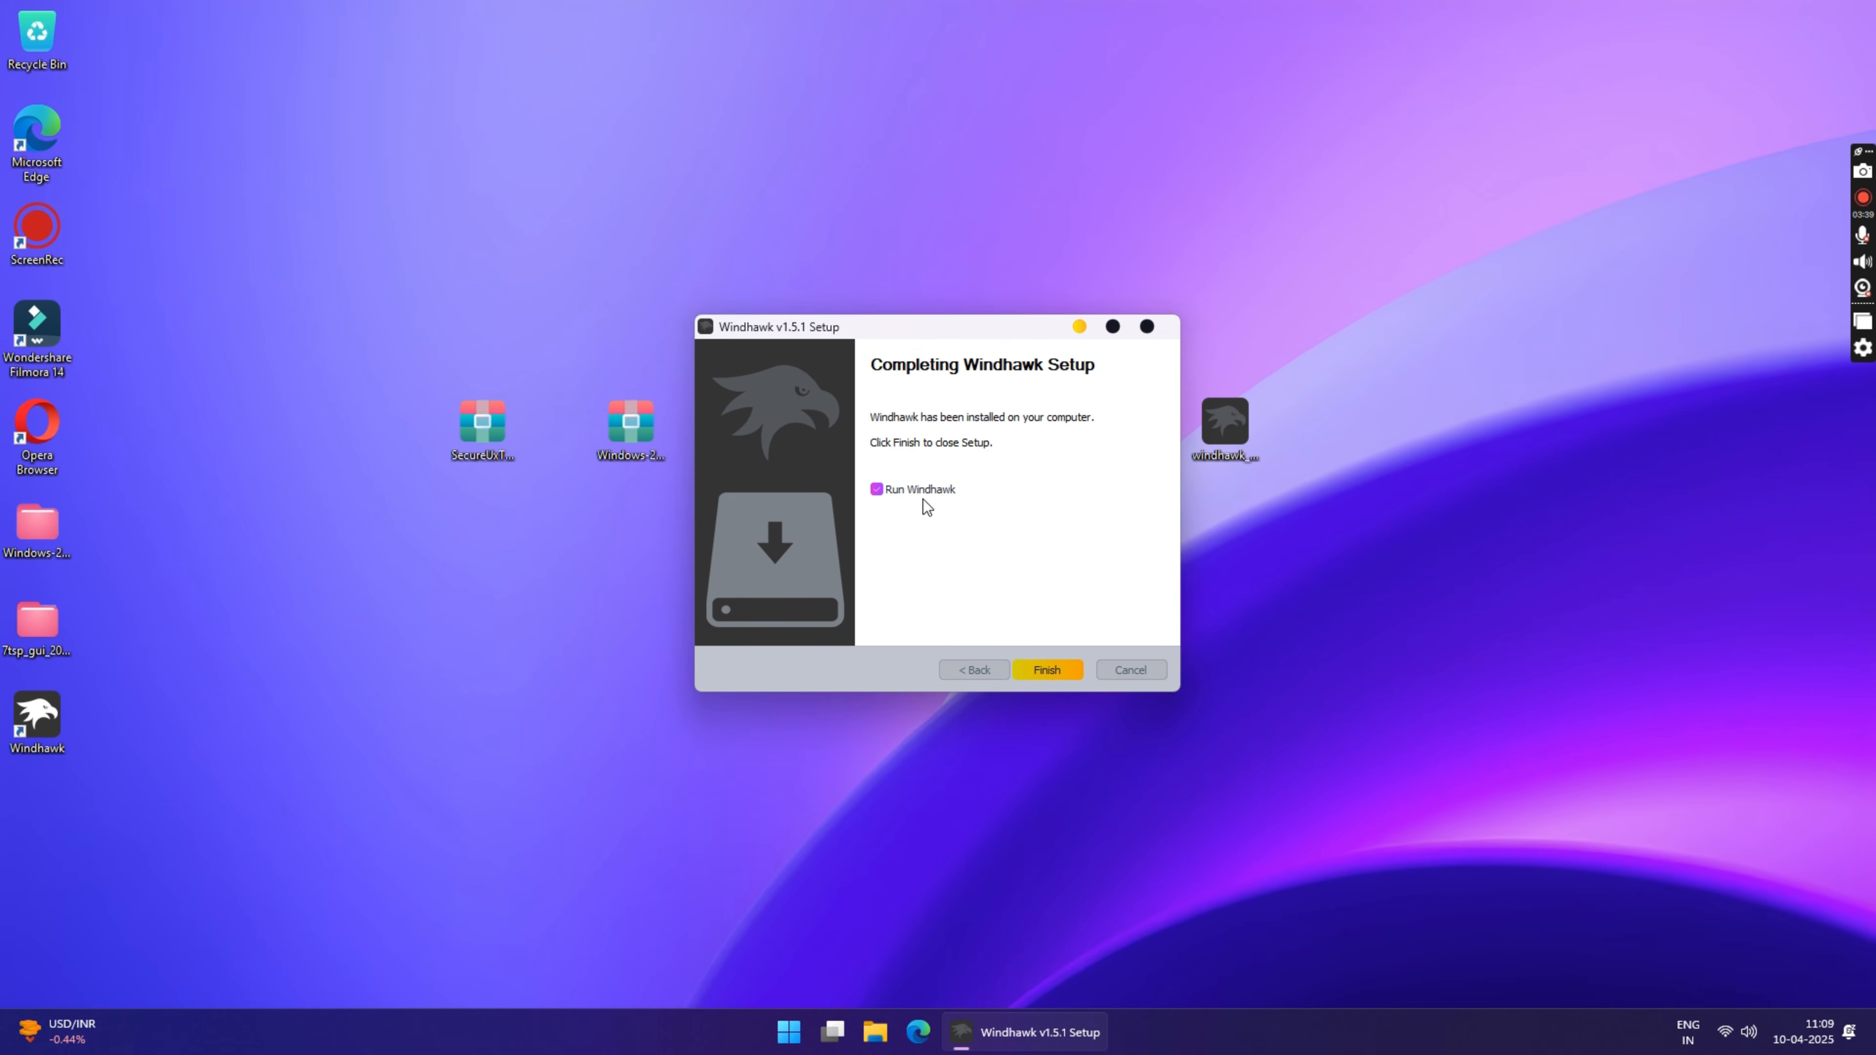
left_click(1039, 669)
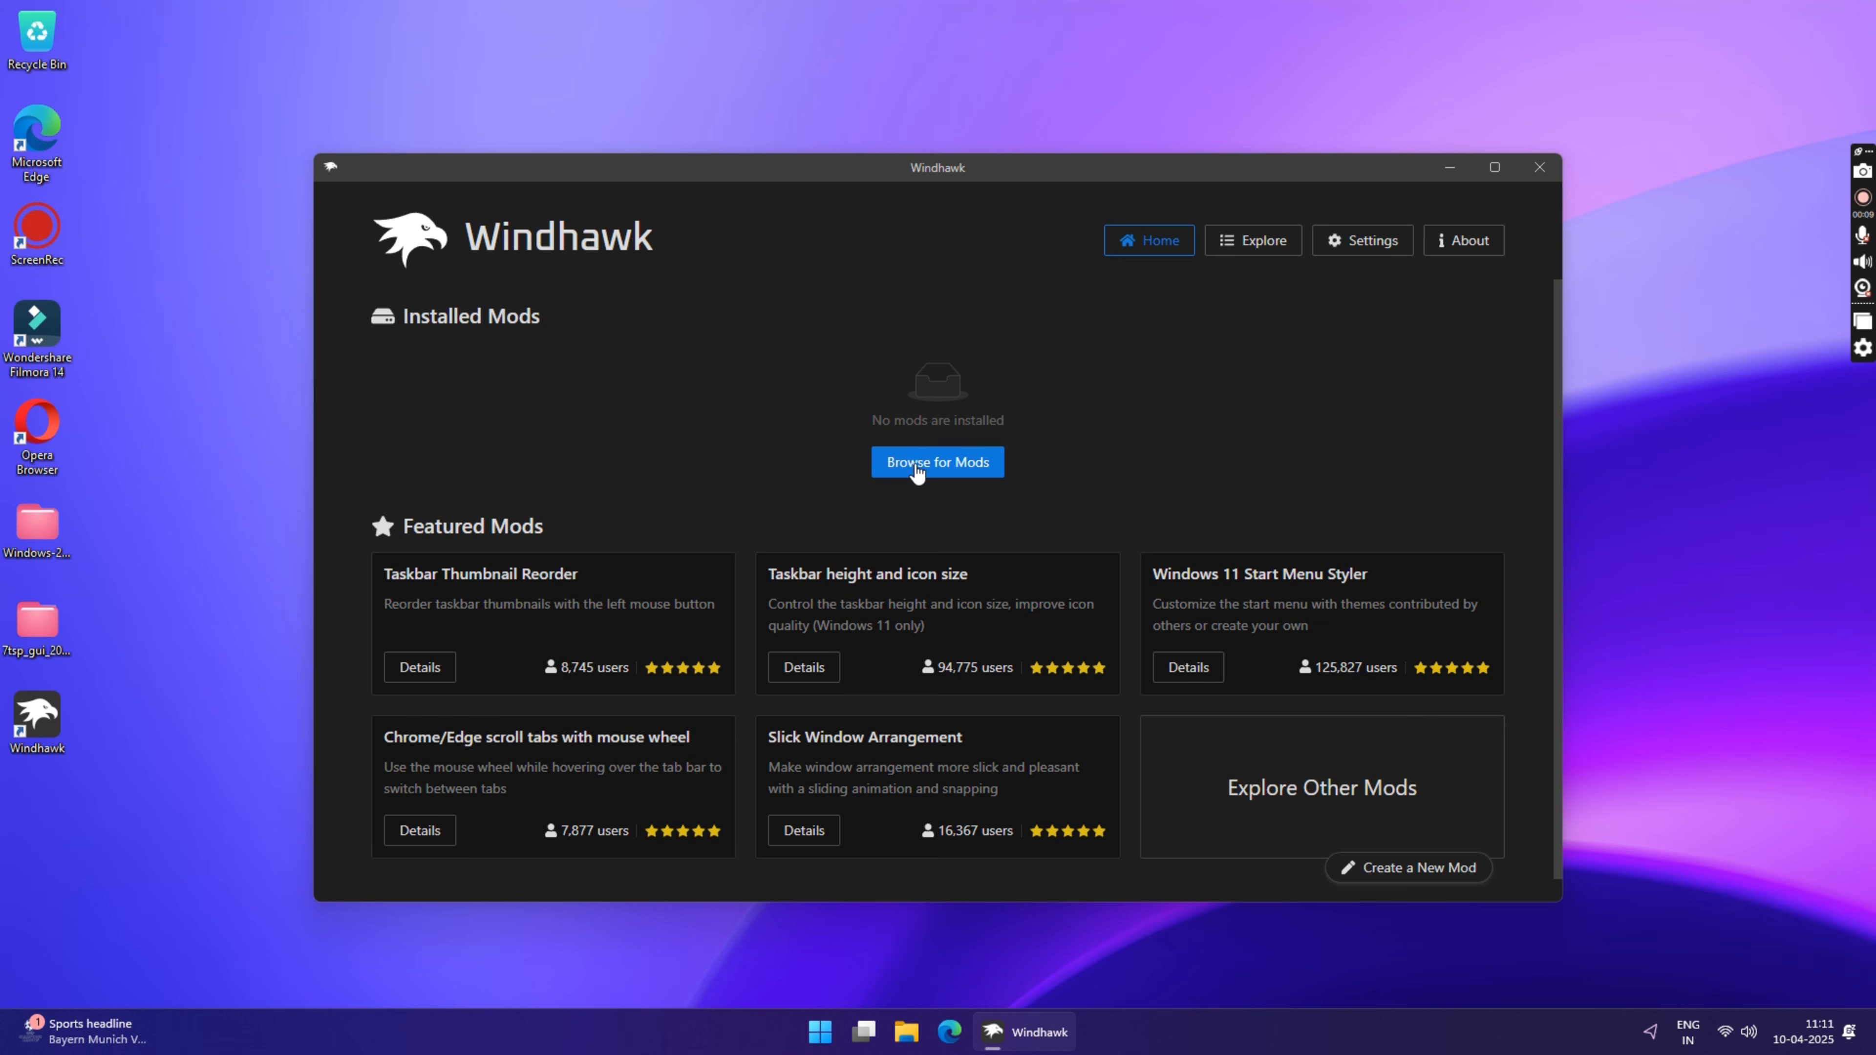
Step: Install the Windows 11 Start Menu Styler mod, accepting the risk, and open its advanced mod settings
left_click(917, 468)
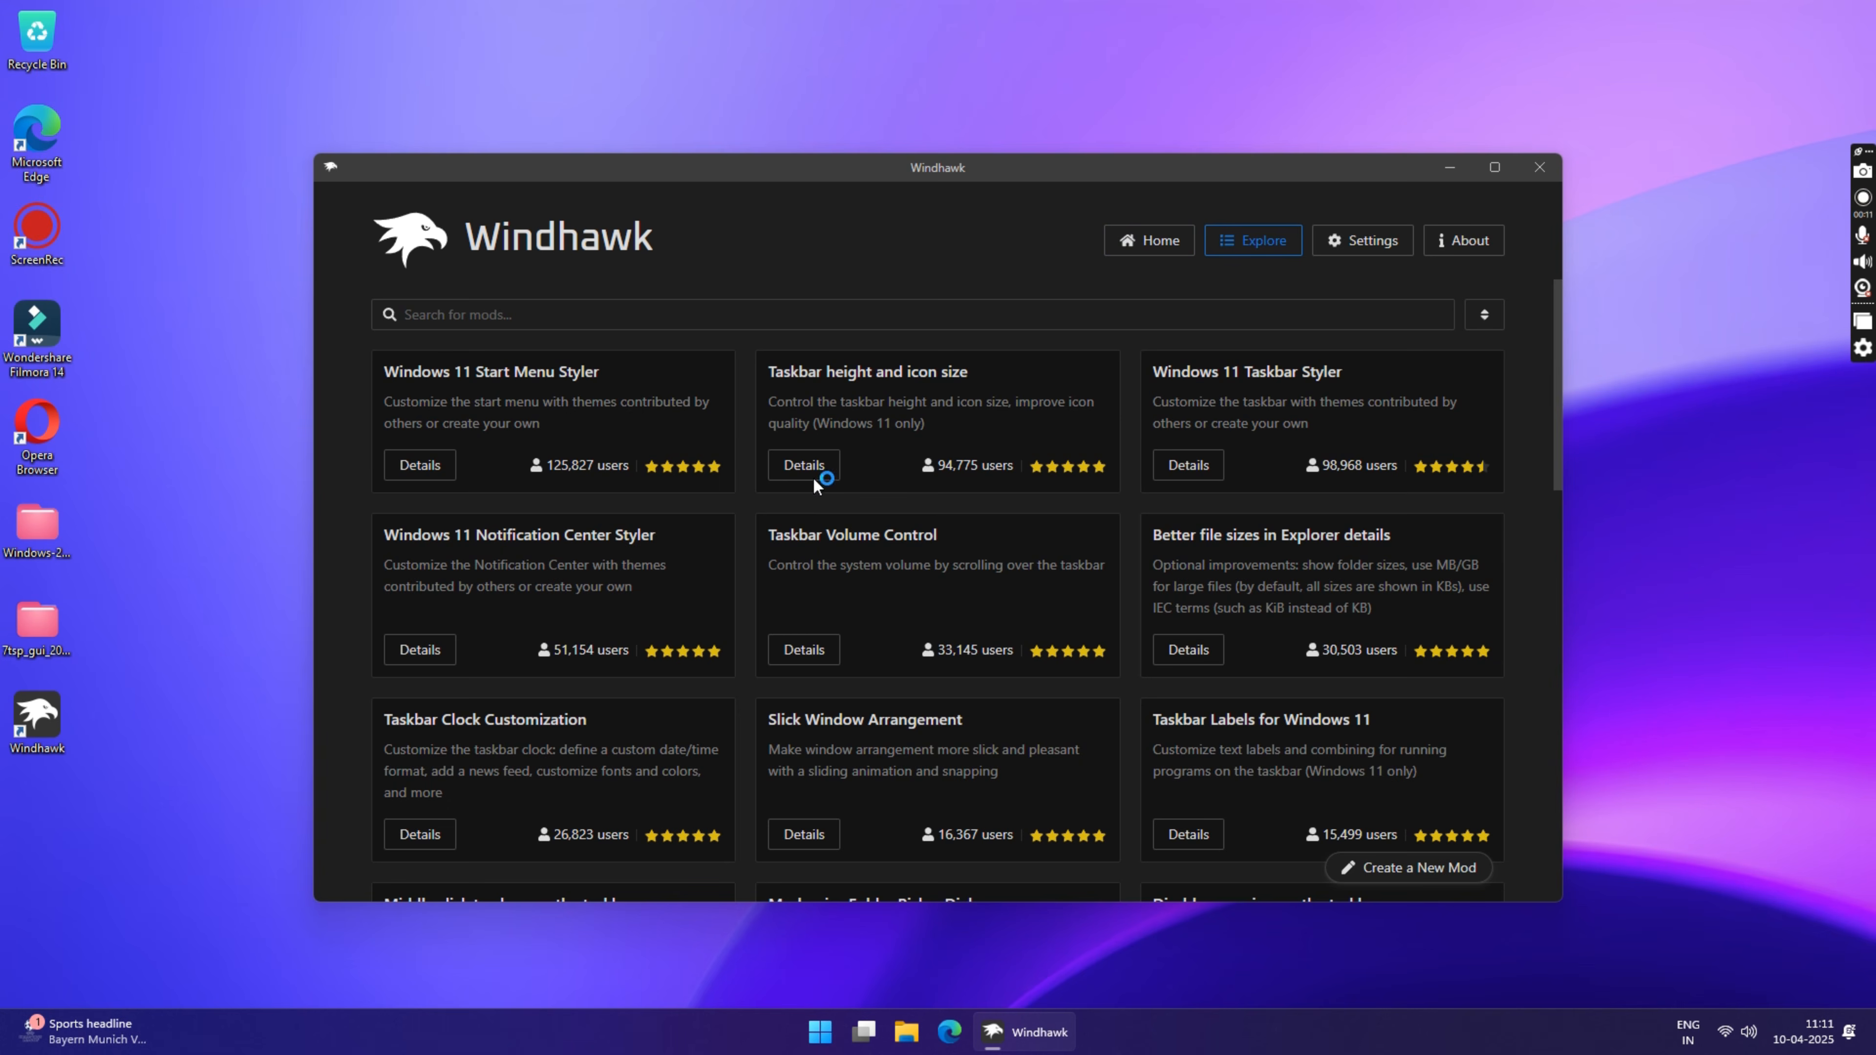
left_click(418, 465)
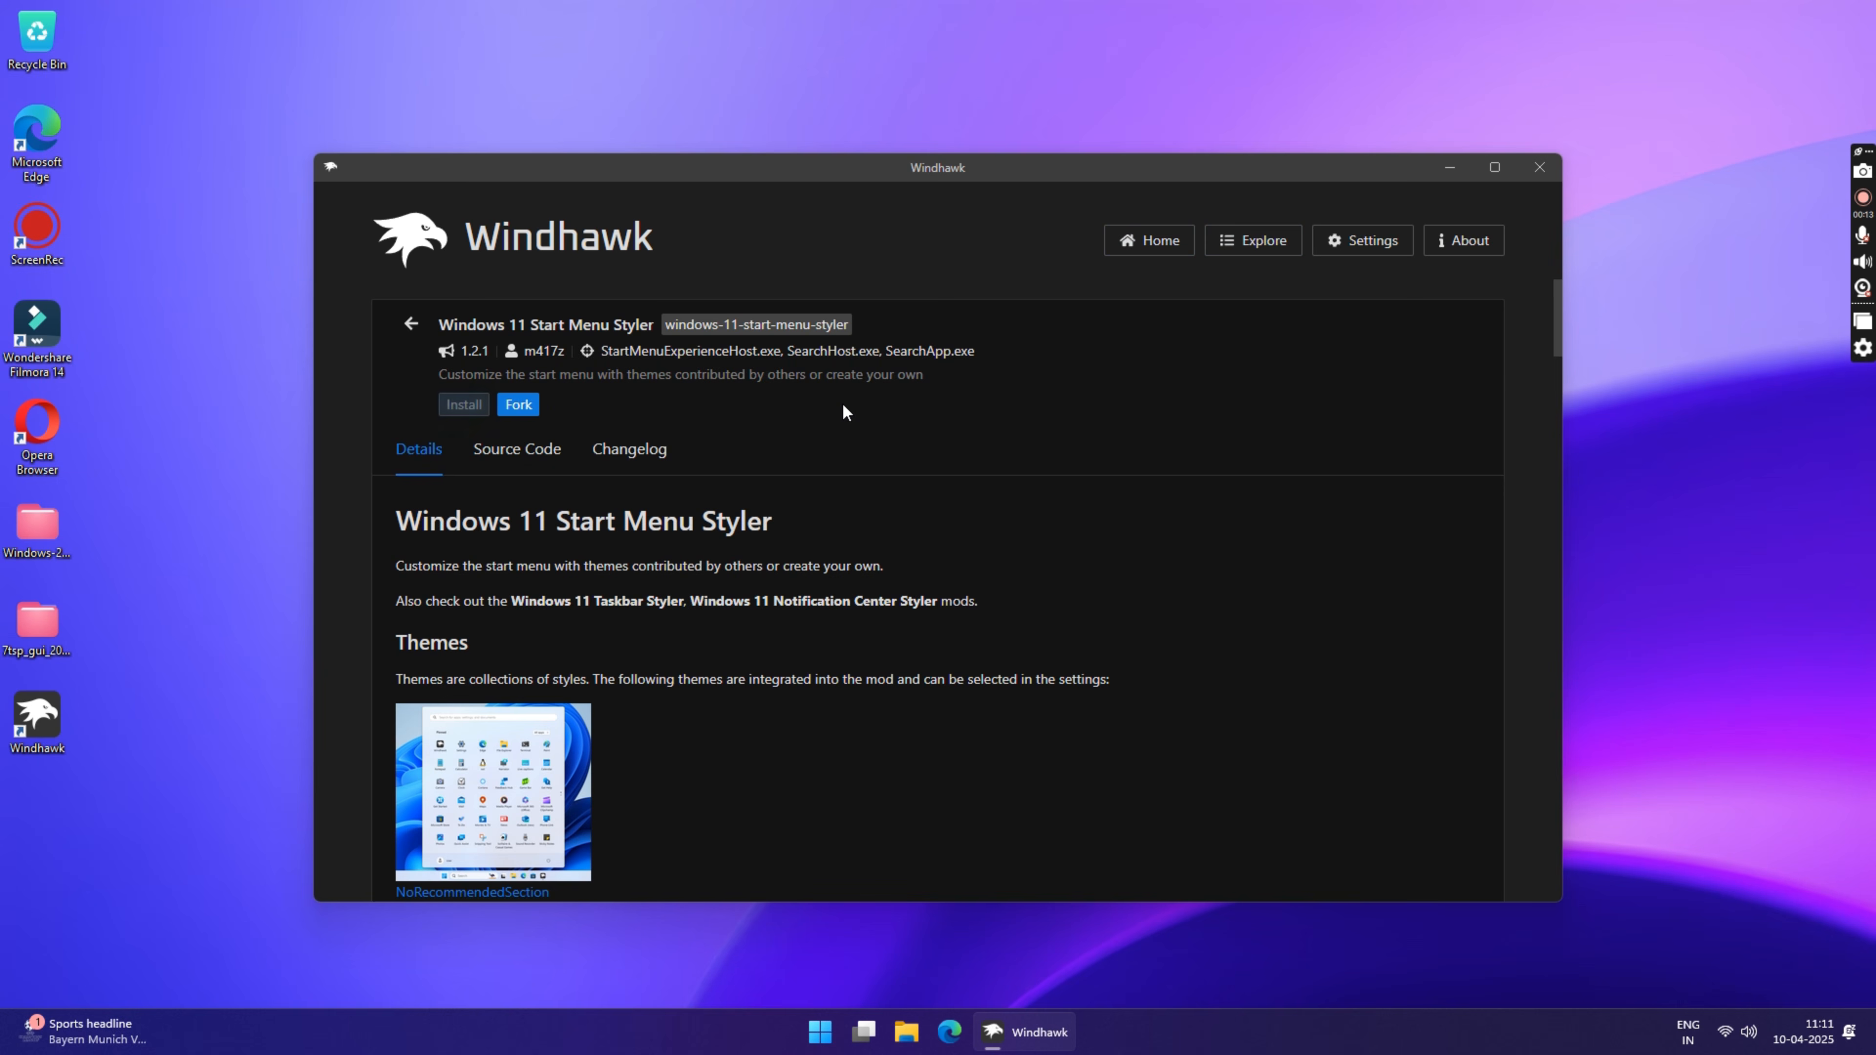
left_click(465, 405)
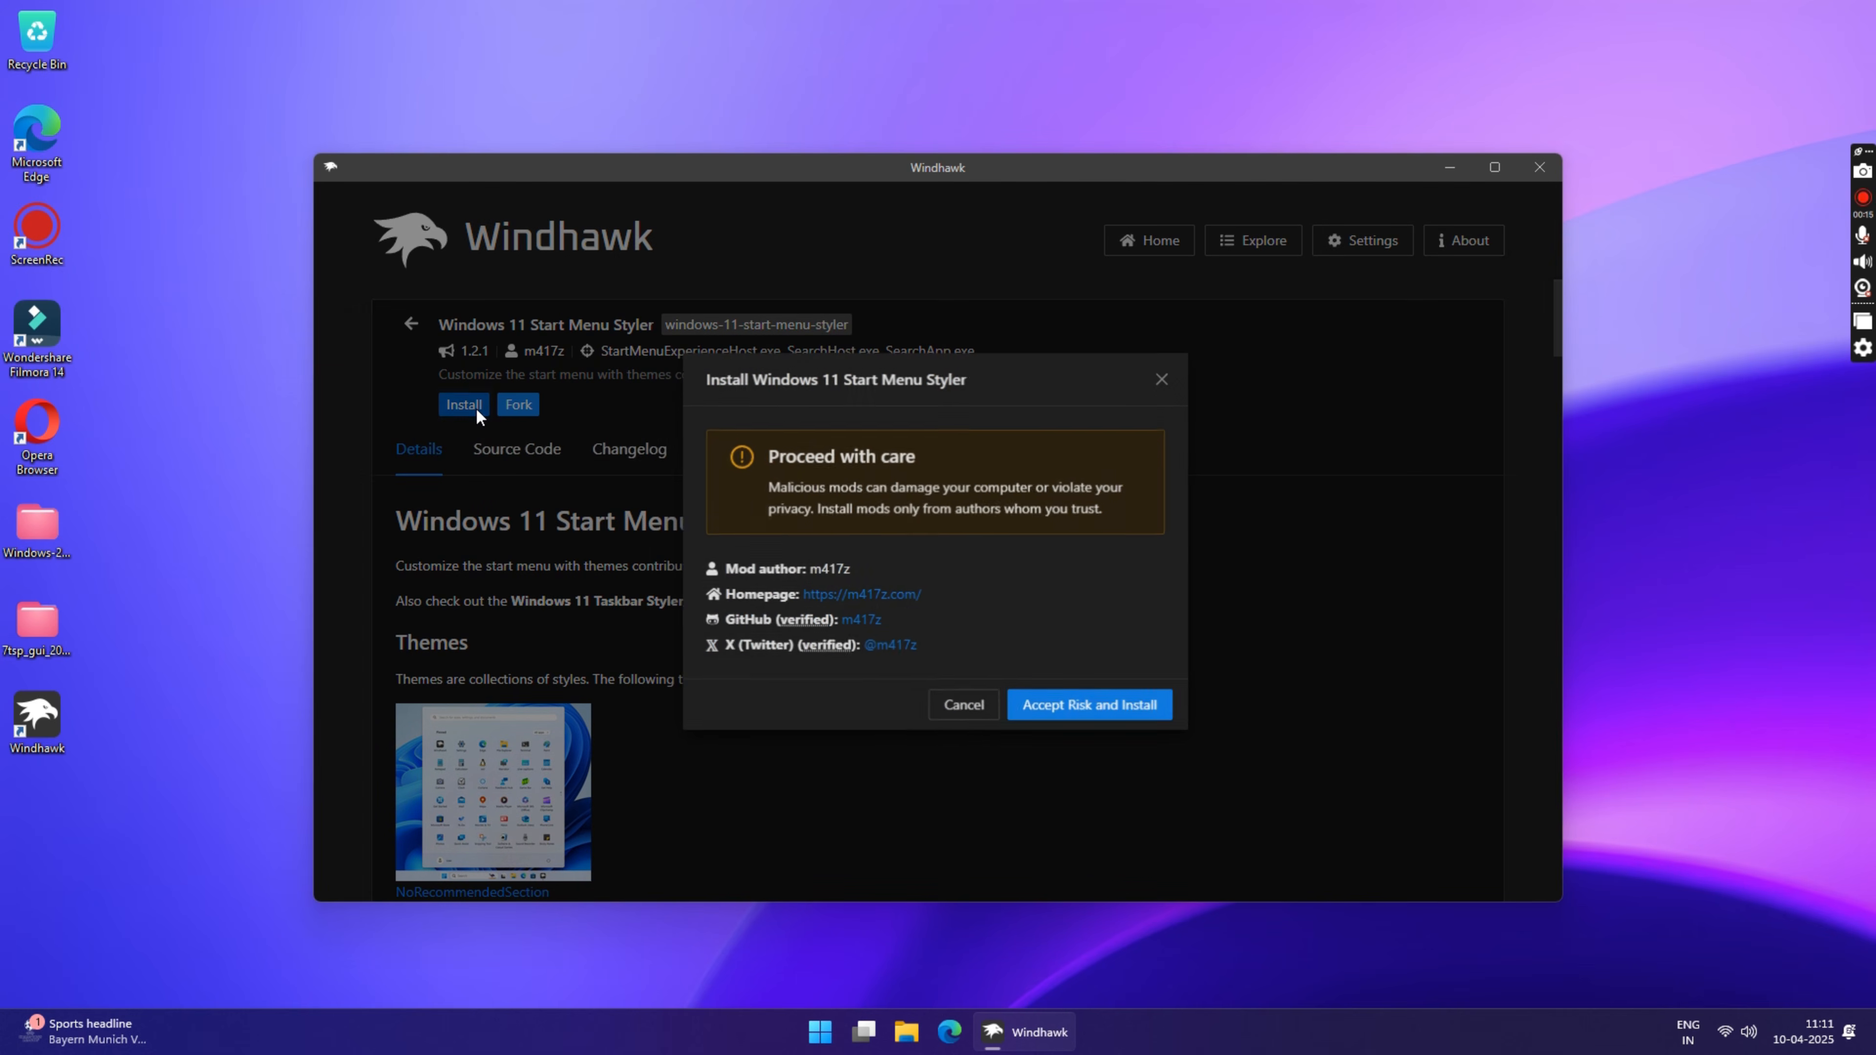
left_click(1101, 701)
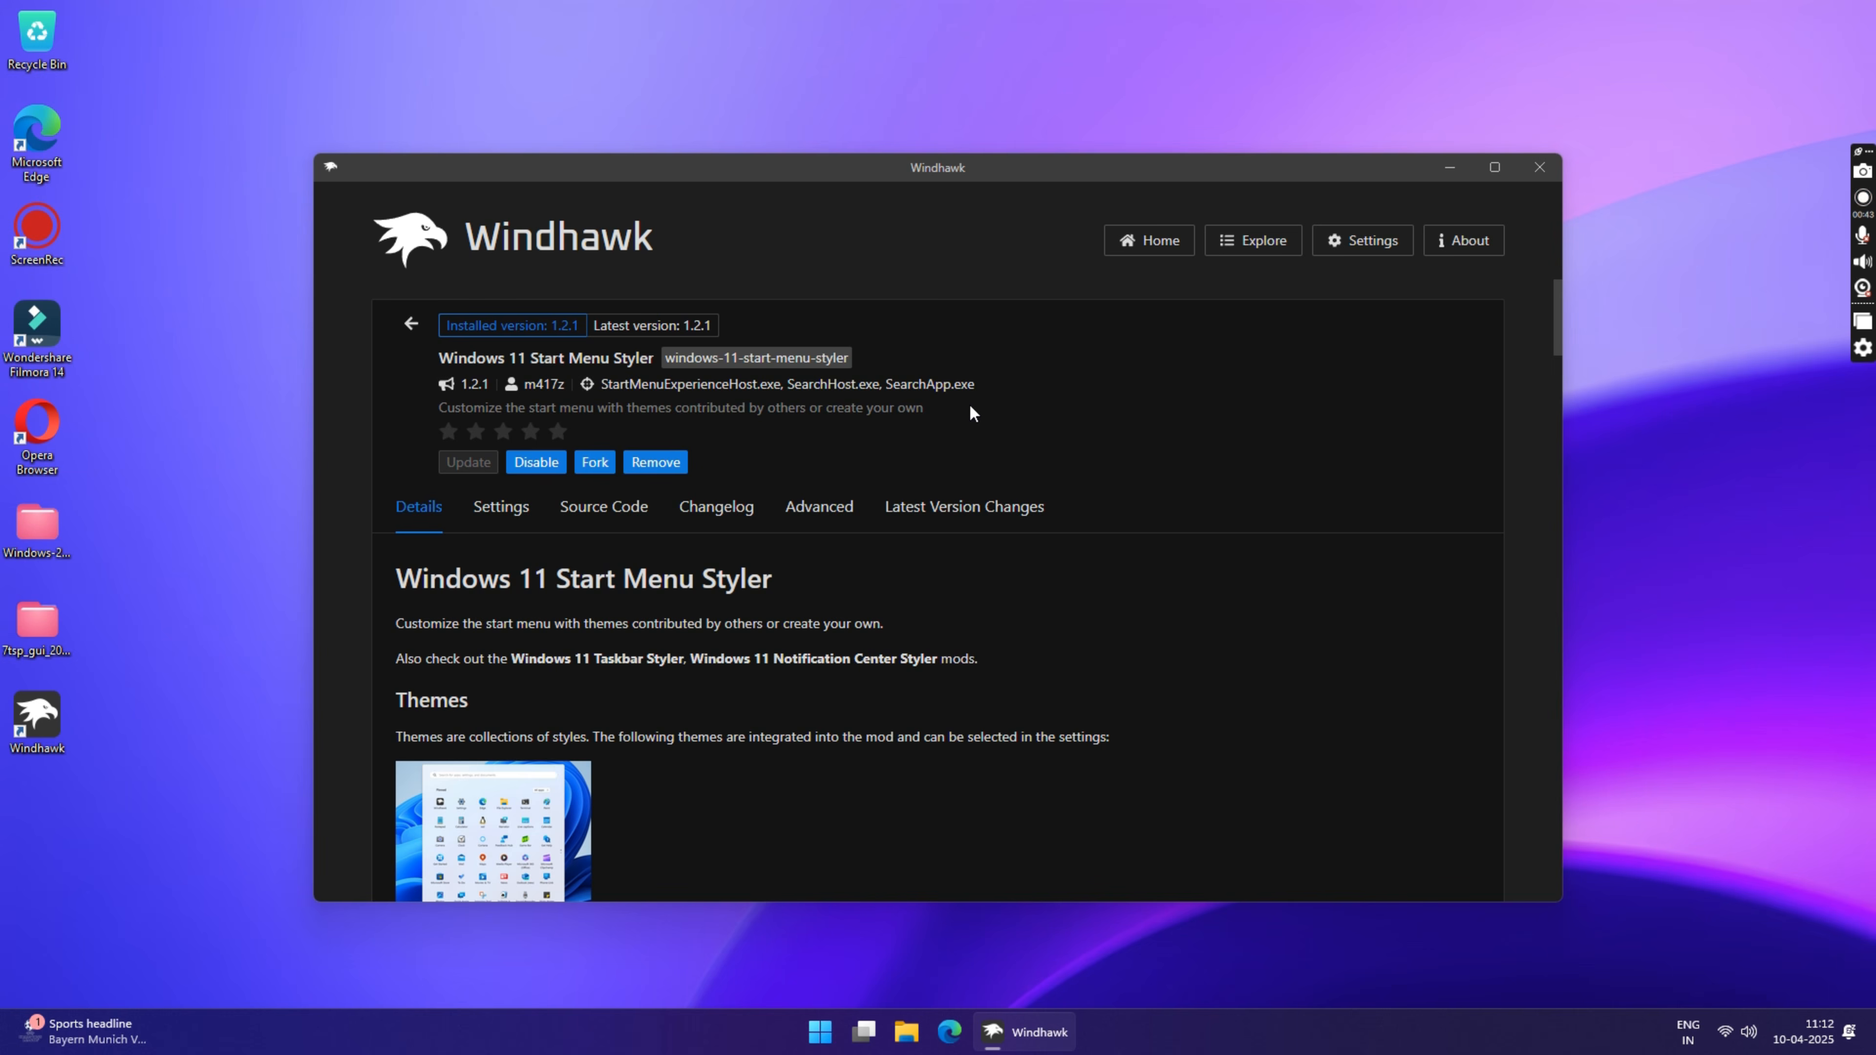
left_click(824, 512)
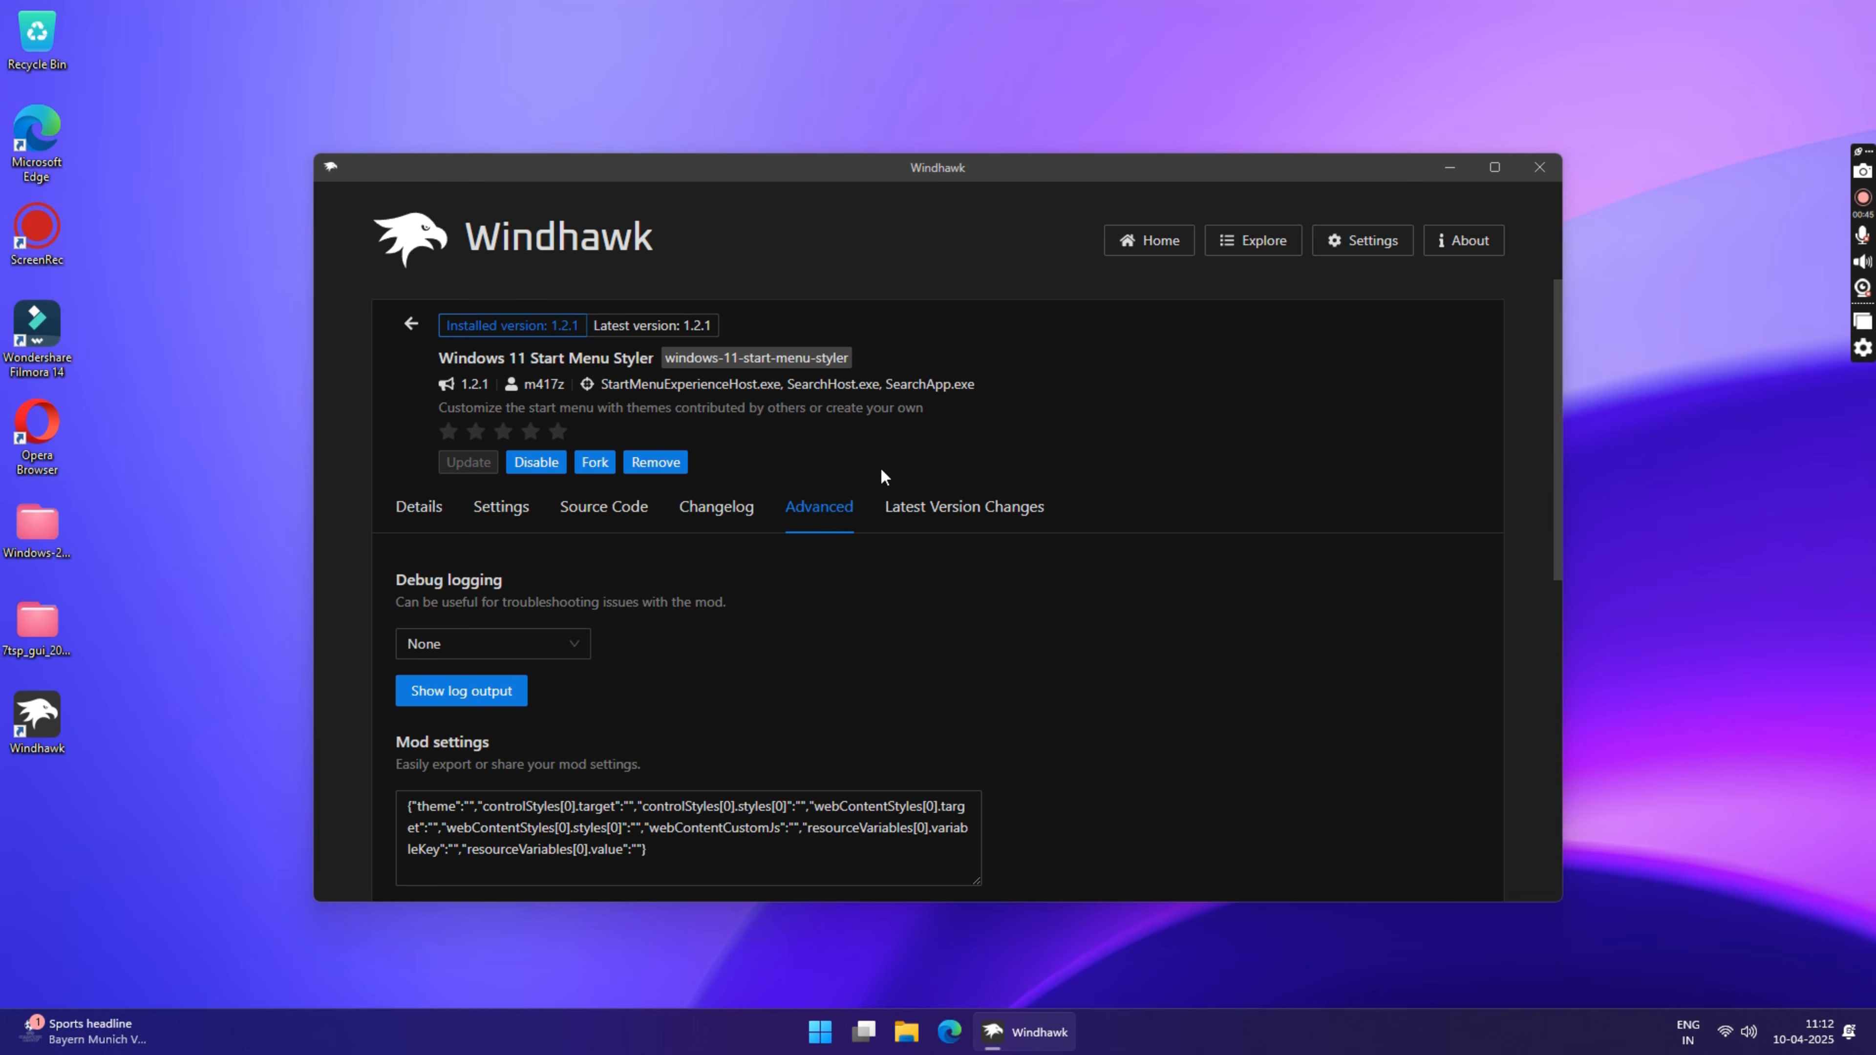
scroll(1025, 436, "down", 4)
Step: Open the Start Menu text file from the Start Menu folder of the Windows 25 Theme Files and copy its entire contents
left_click(55, 528)
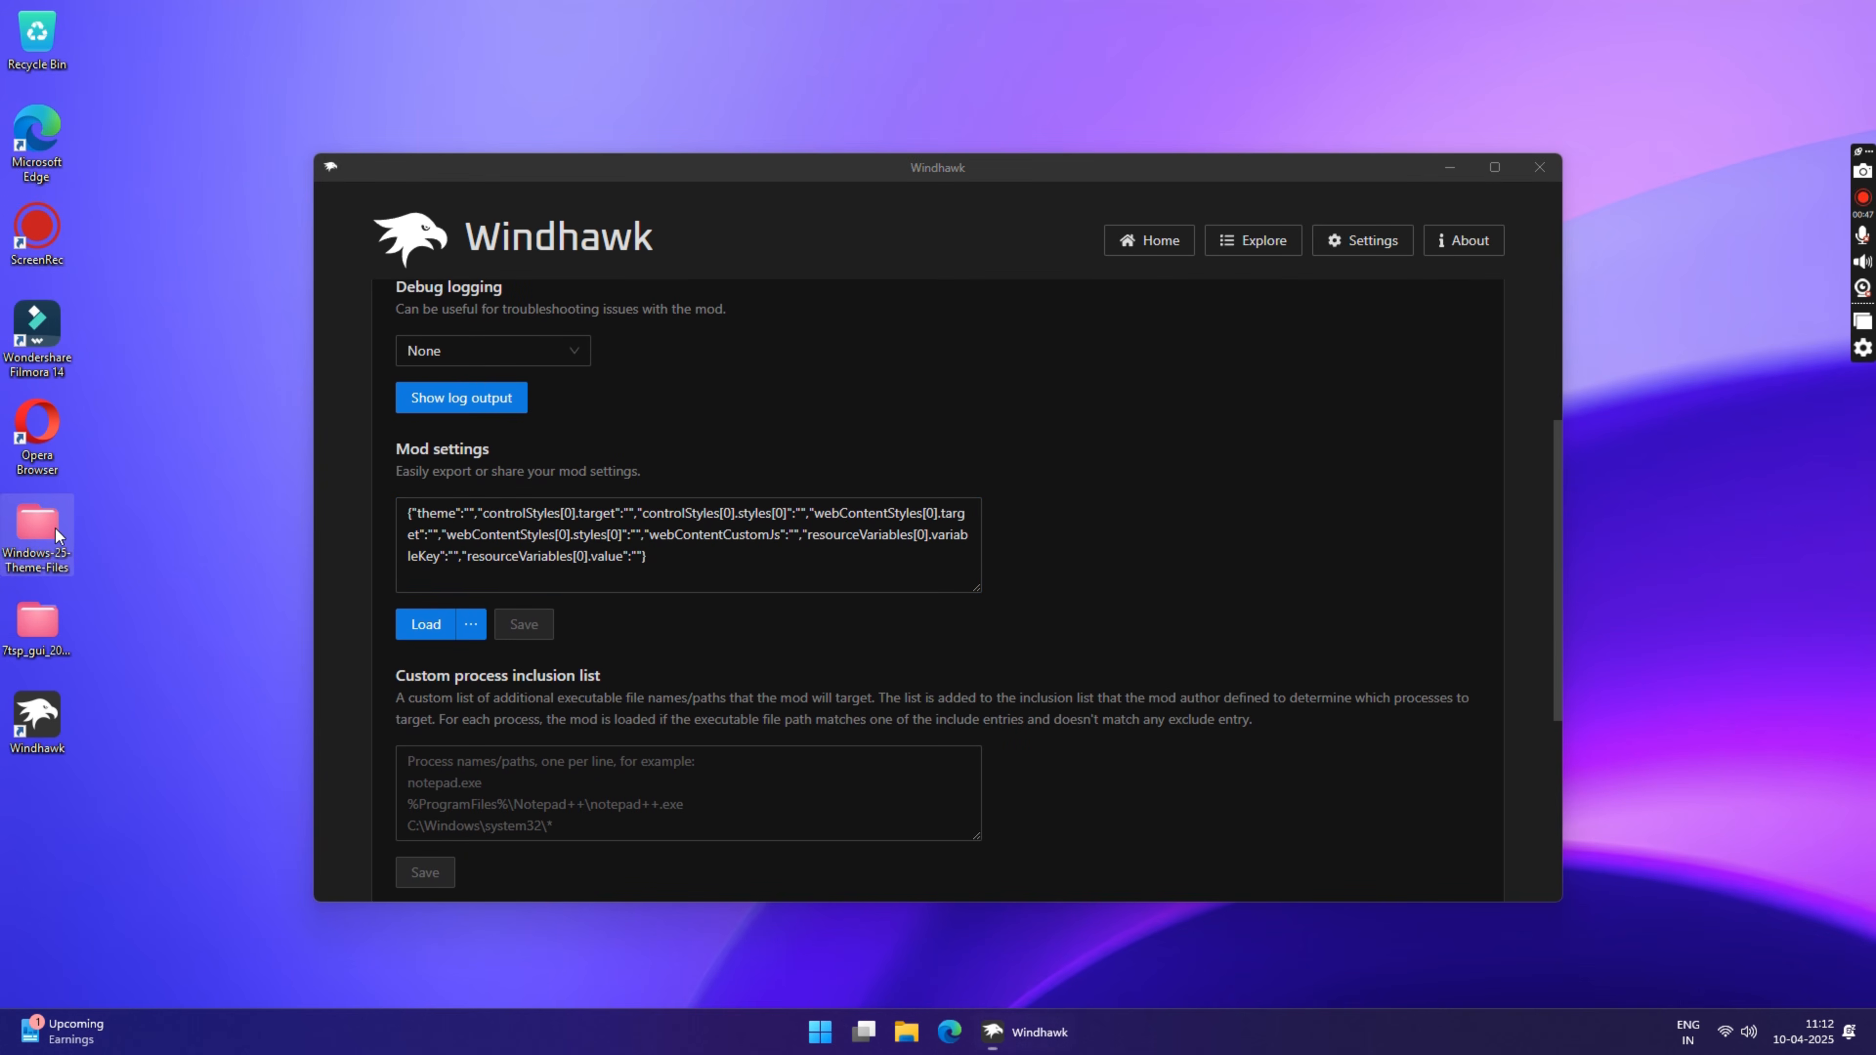
double_click(39, 554)
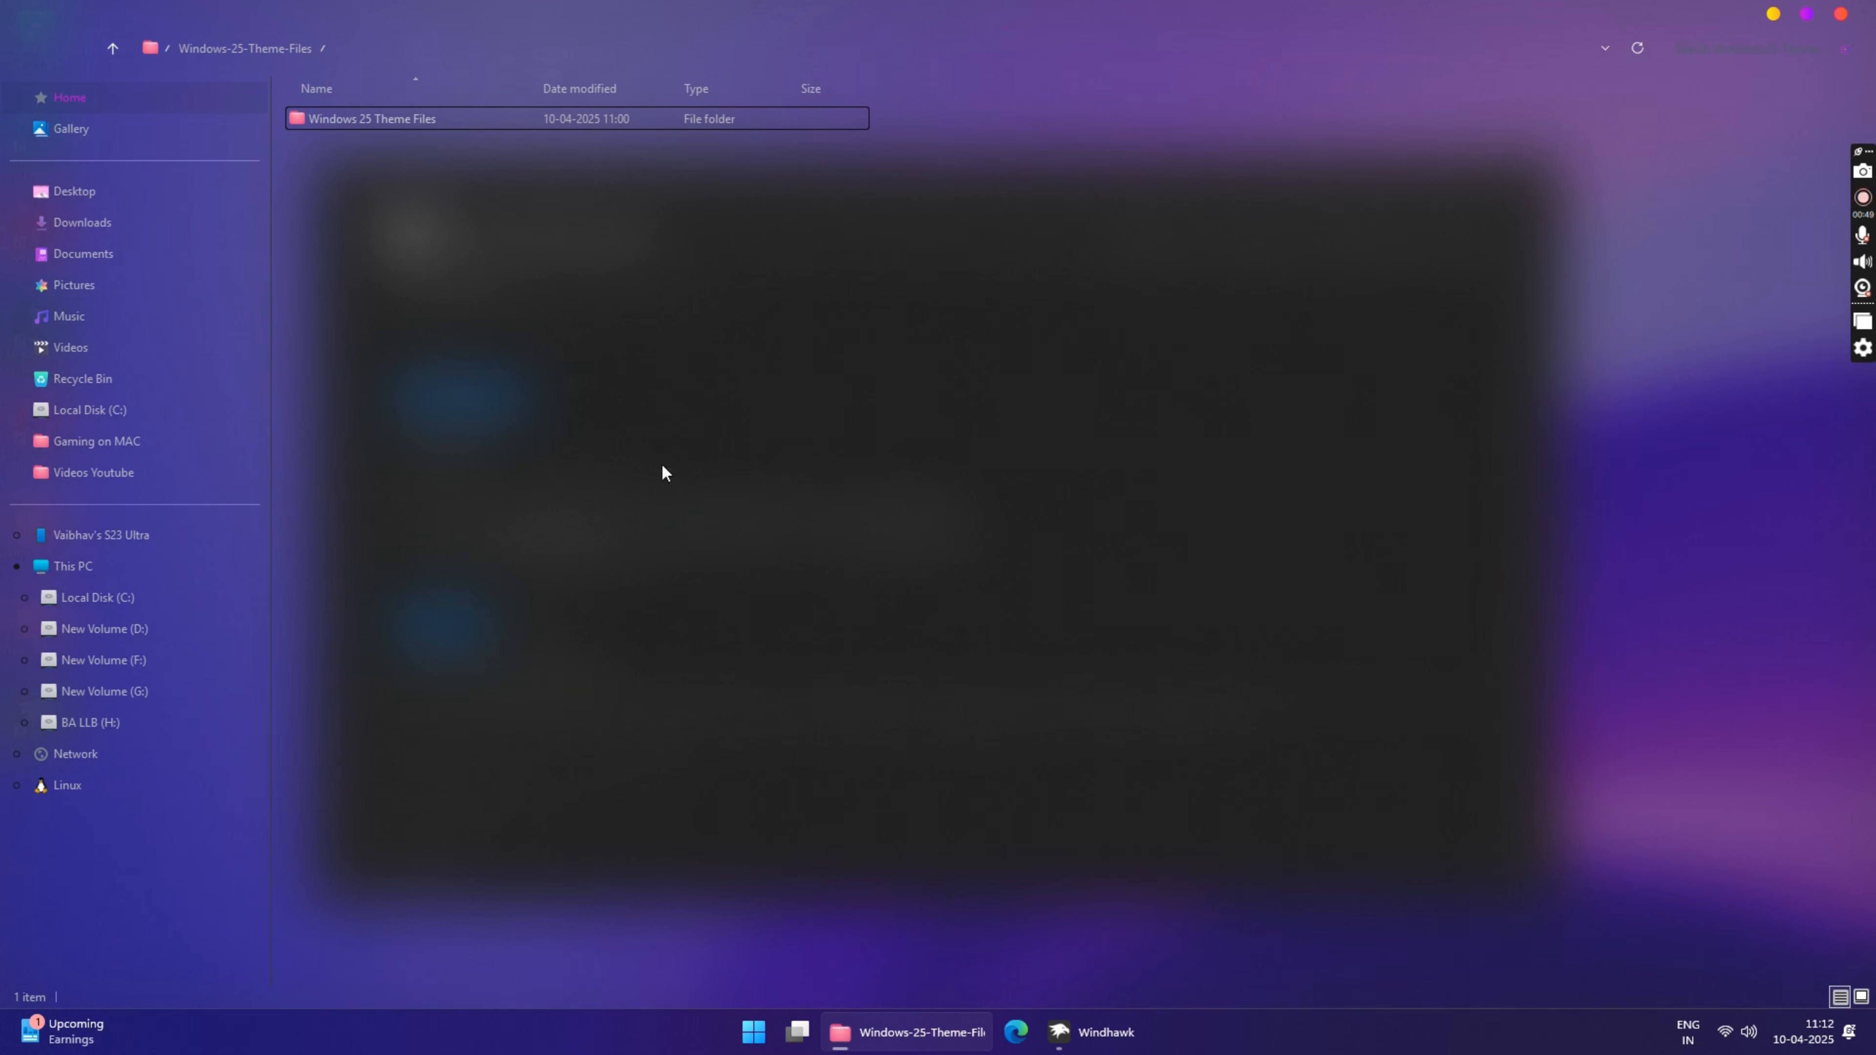
double_click(451, 122)
left_click(388, 201)
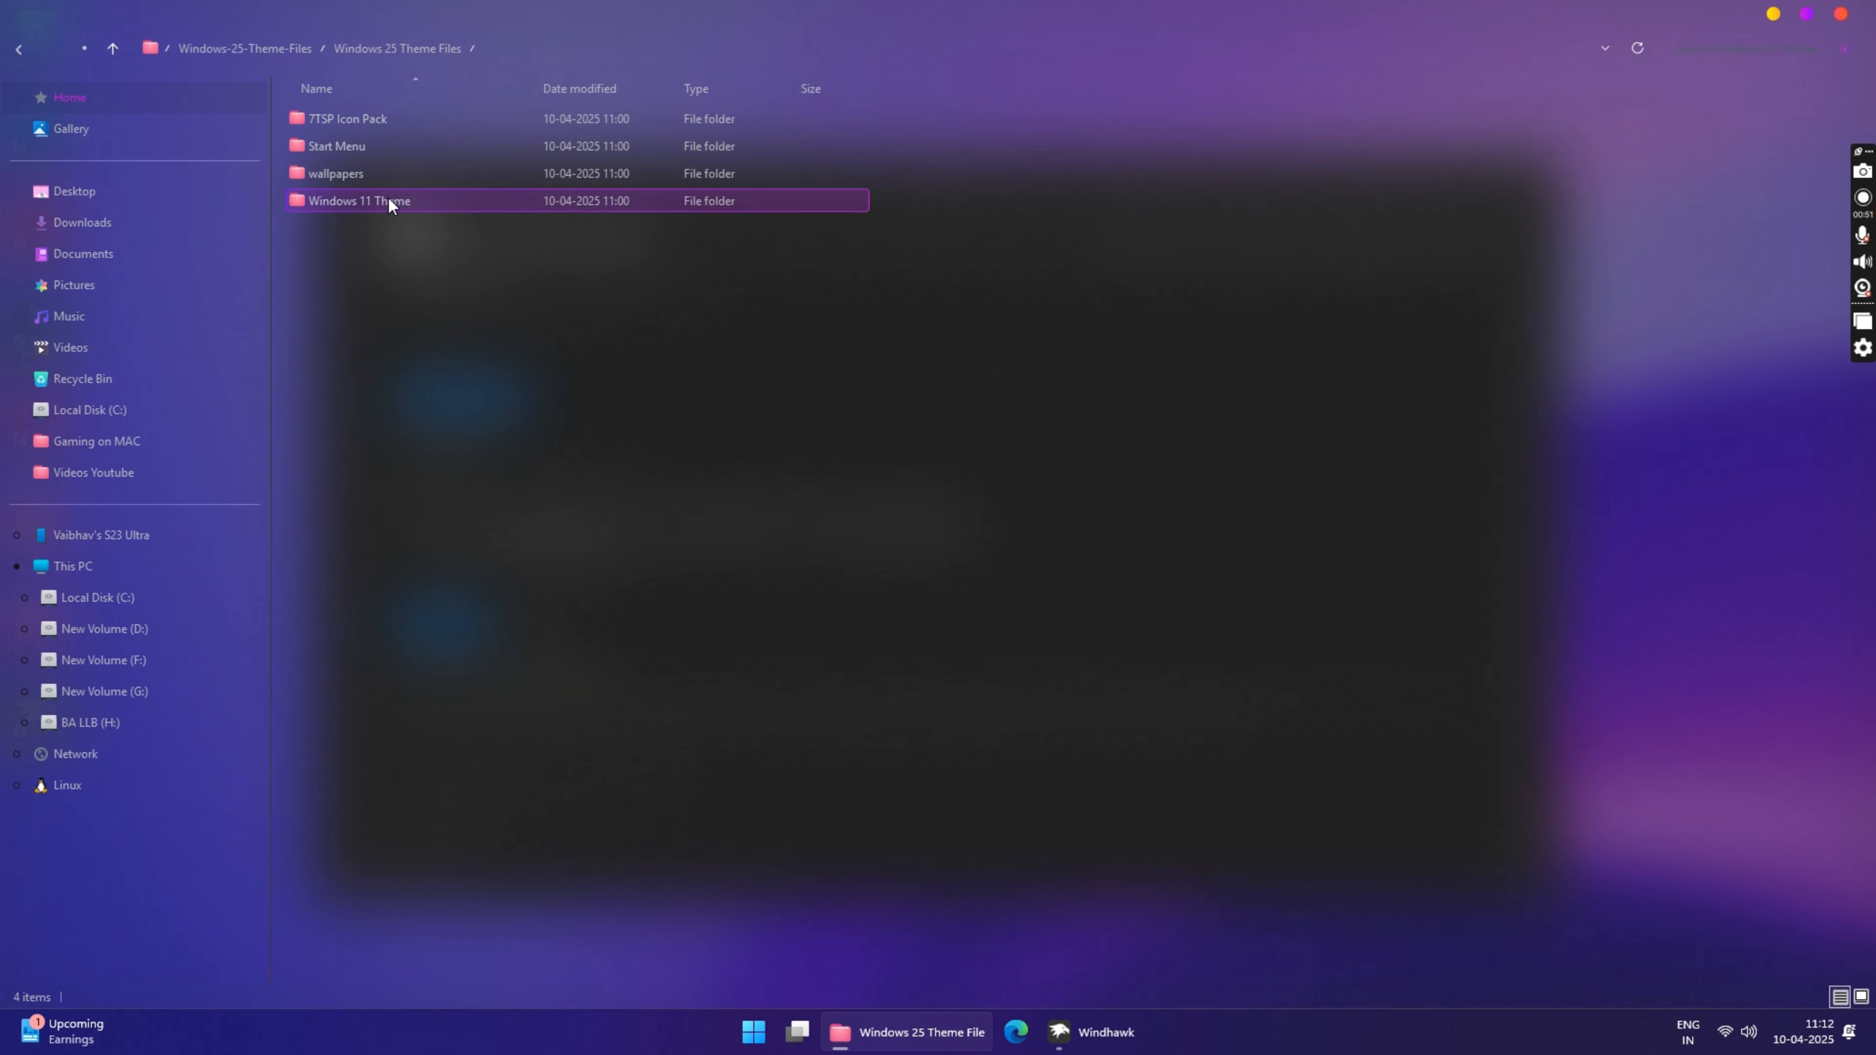
double_click(349, 145)
left_click(365, 120)
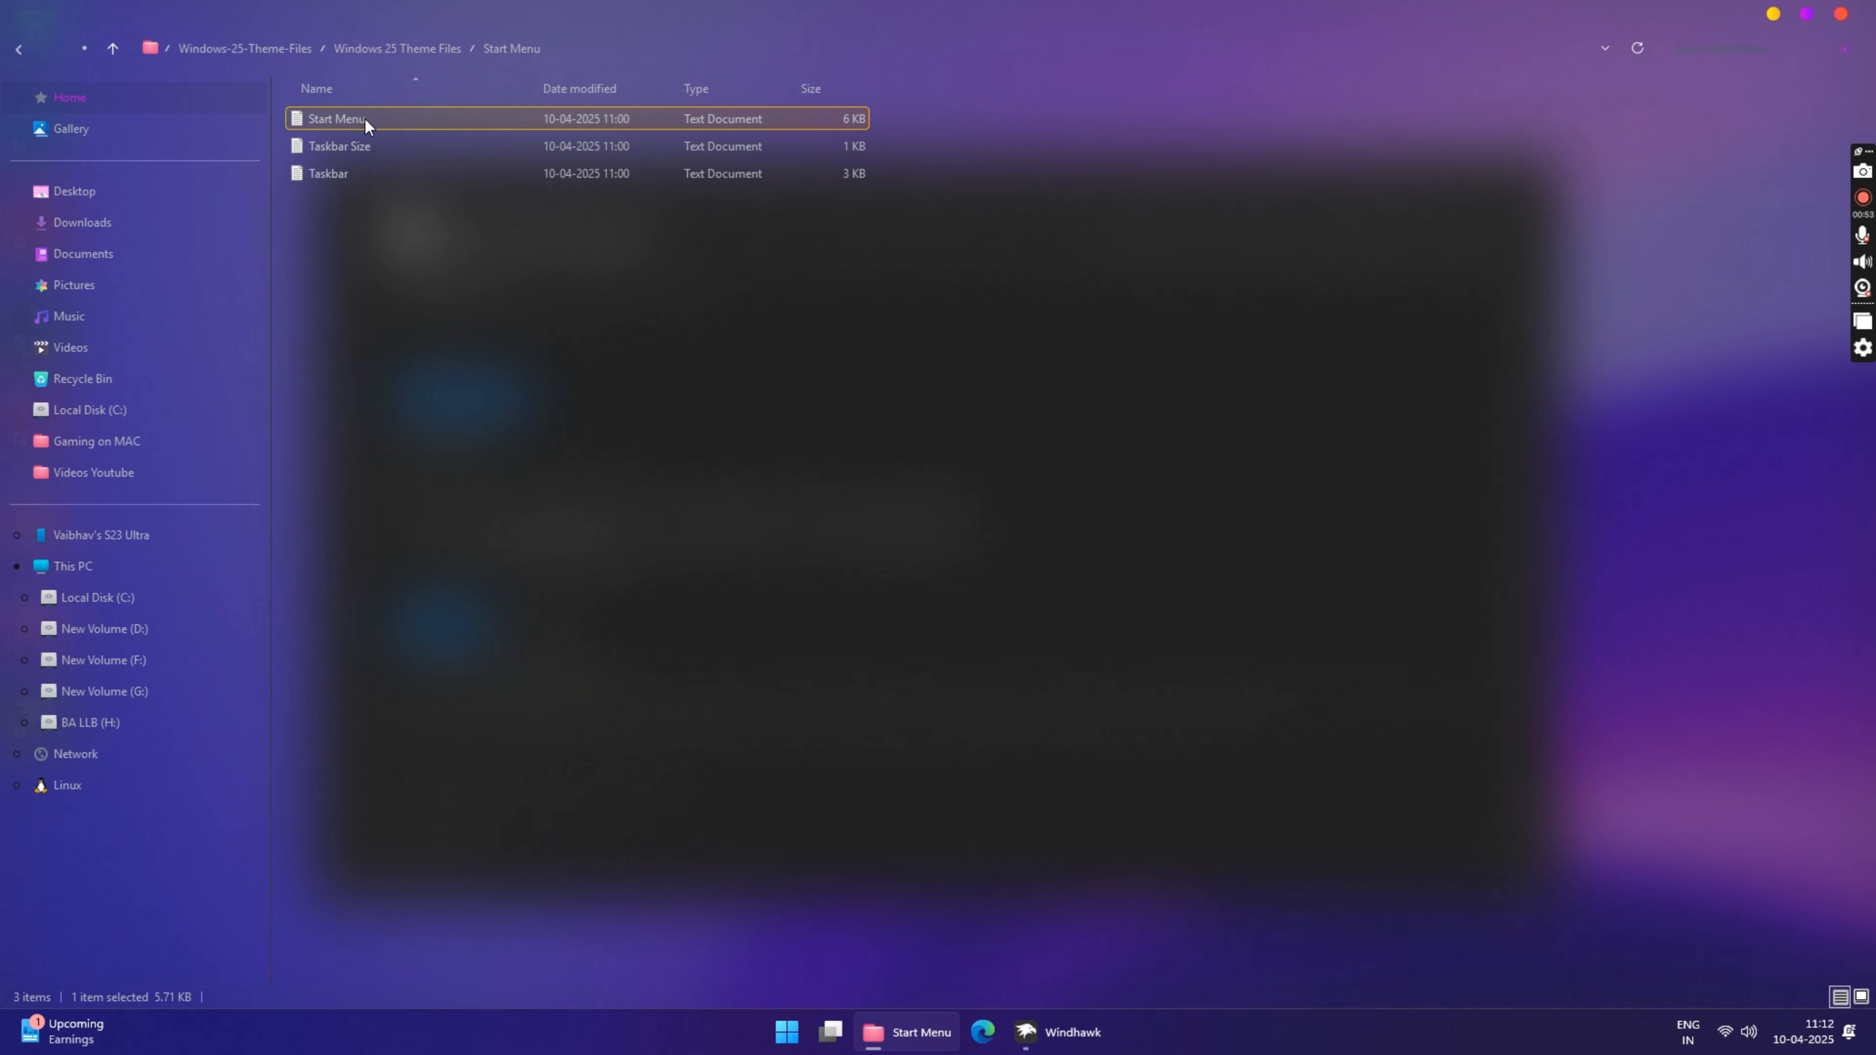
double_click(365, 117)
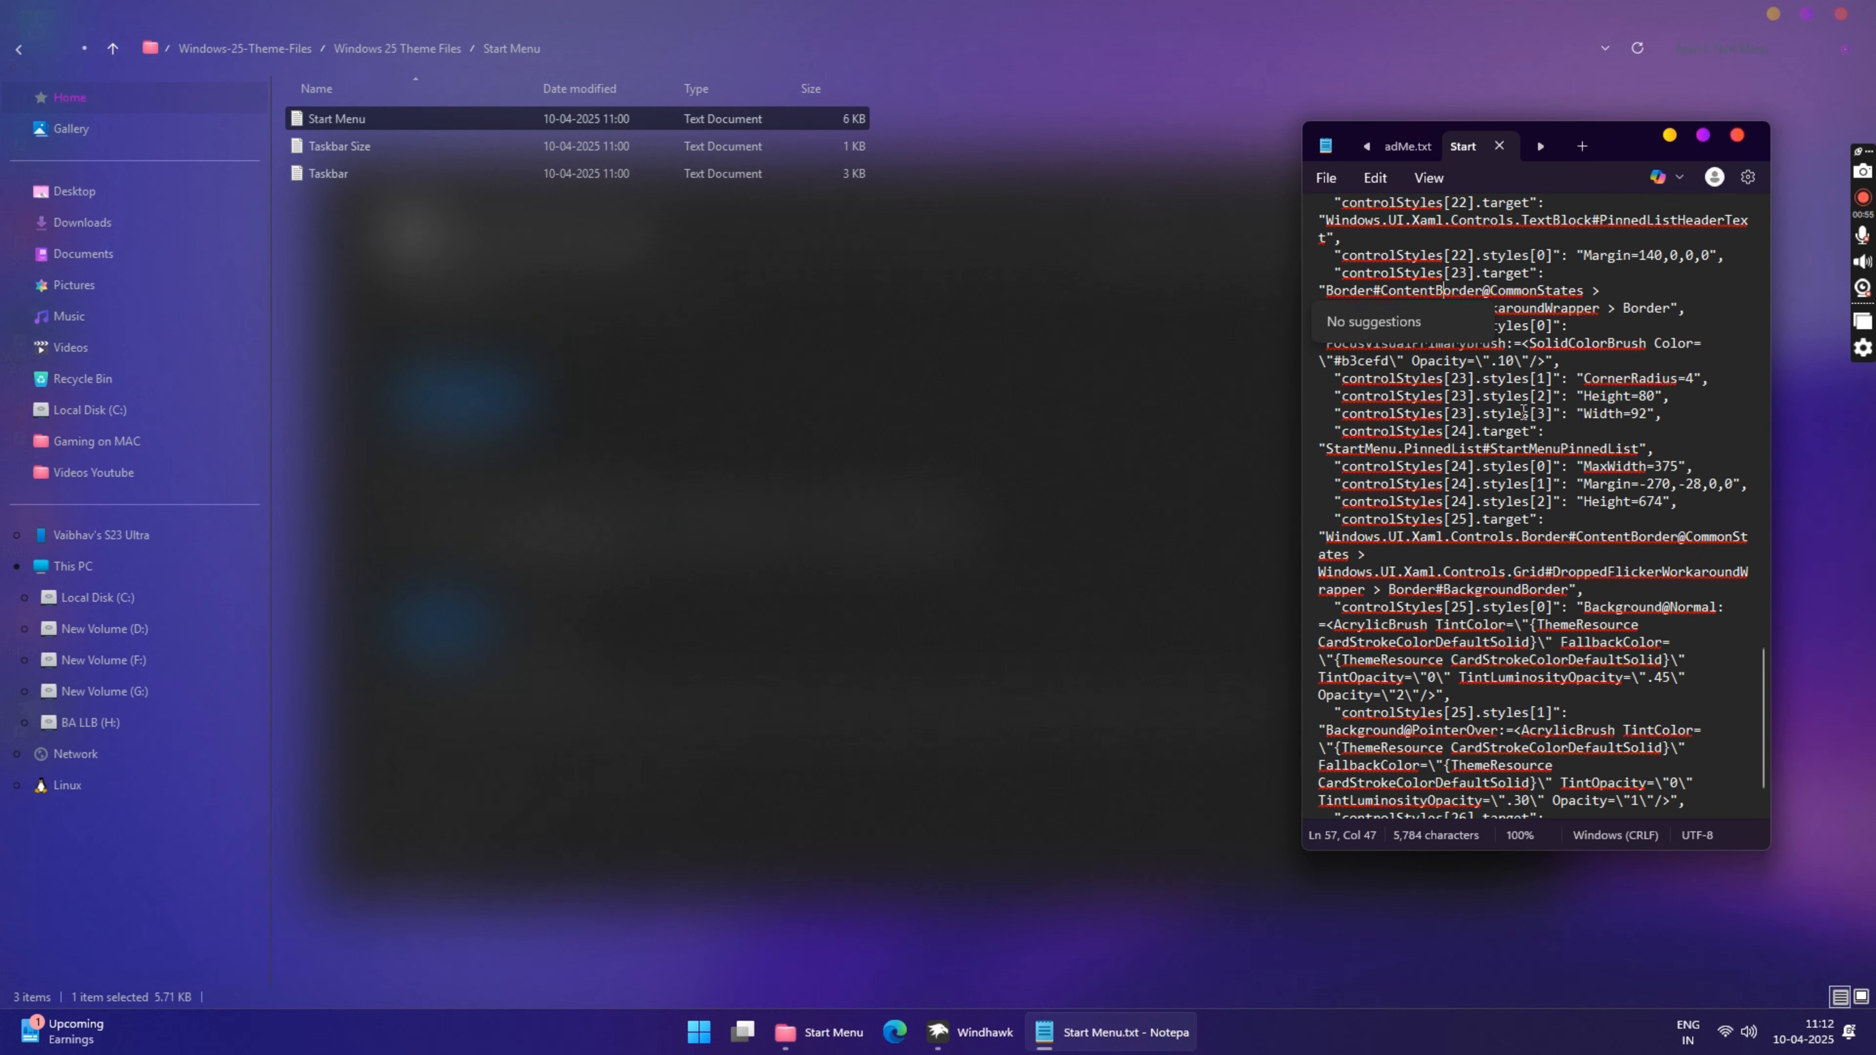
key("ctrl+a")
right_click(1436, 294)
left_click(1512, 403)
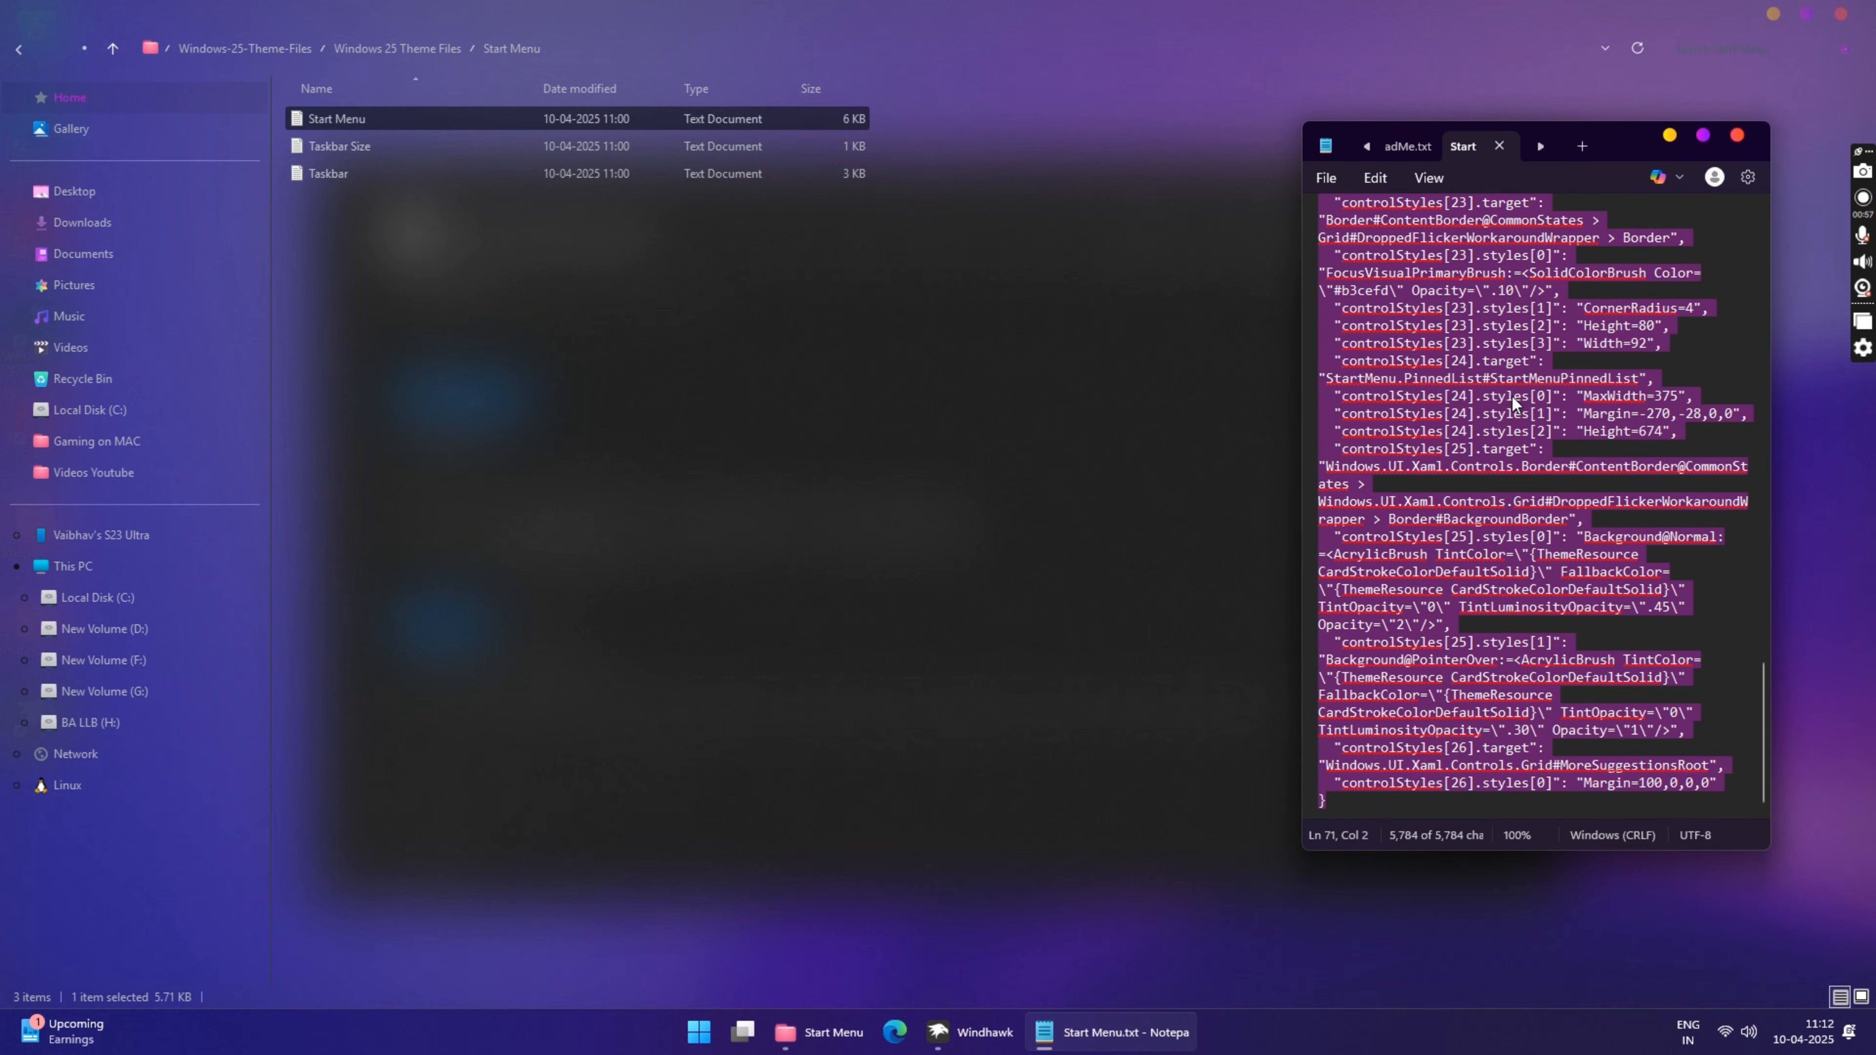
Step: In Windhawk, replace the Start Menu Styler's mod settings with the copied Start Menu text and save them
left_click(970, 1033)
left_click(828, 559)
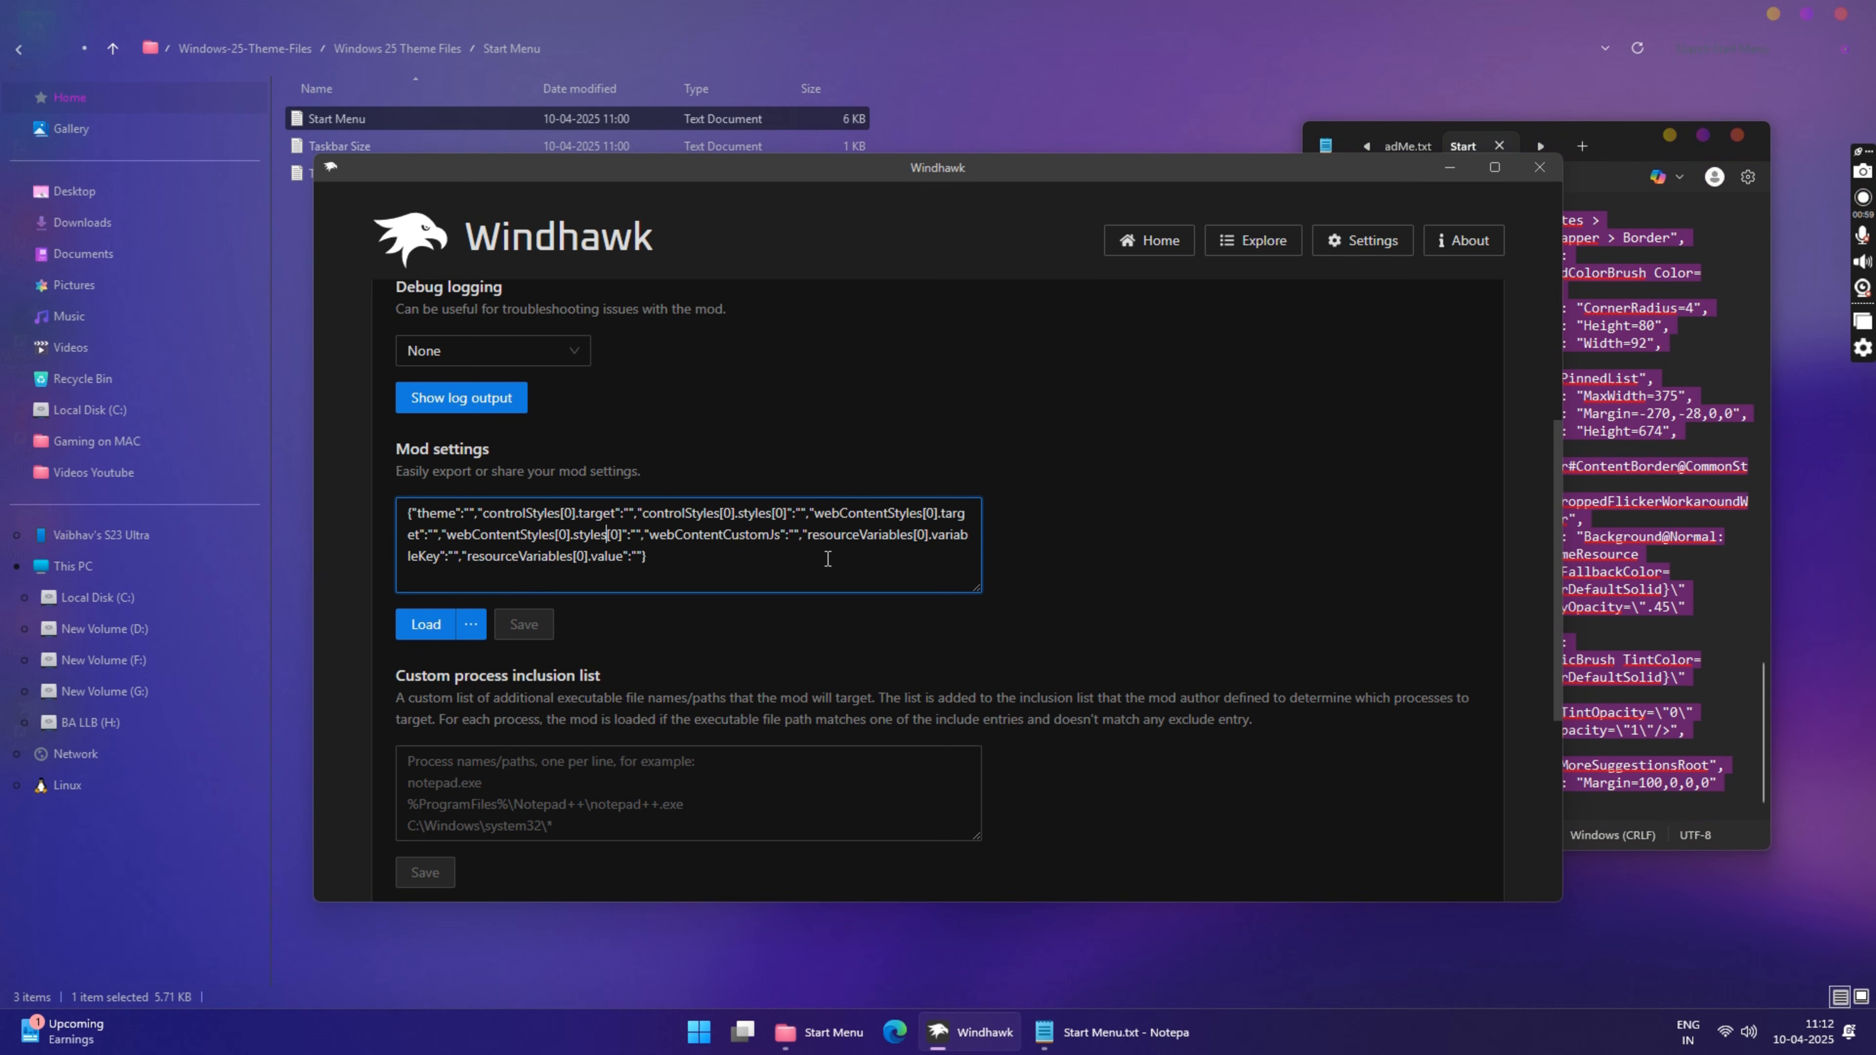
key("ctrl+a")
right_click(556, 522)
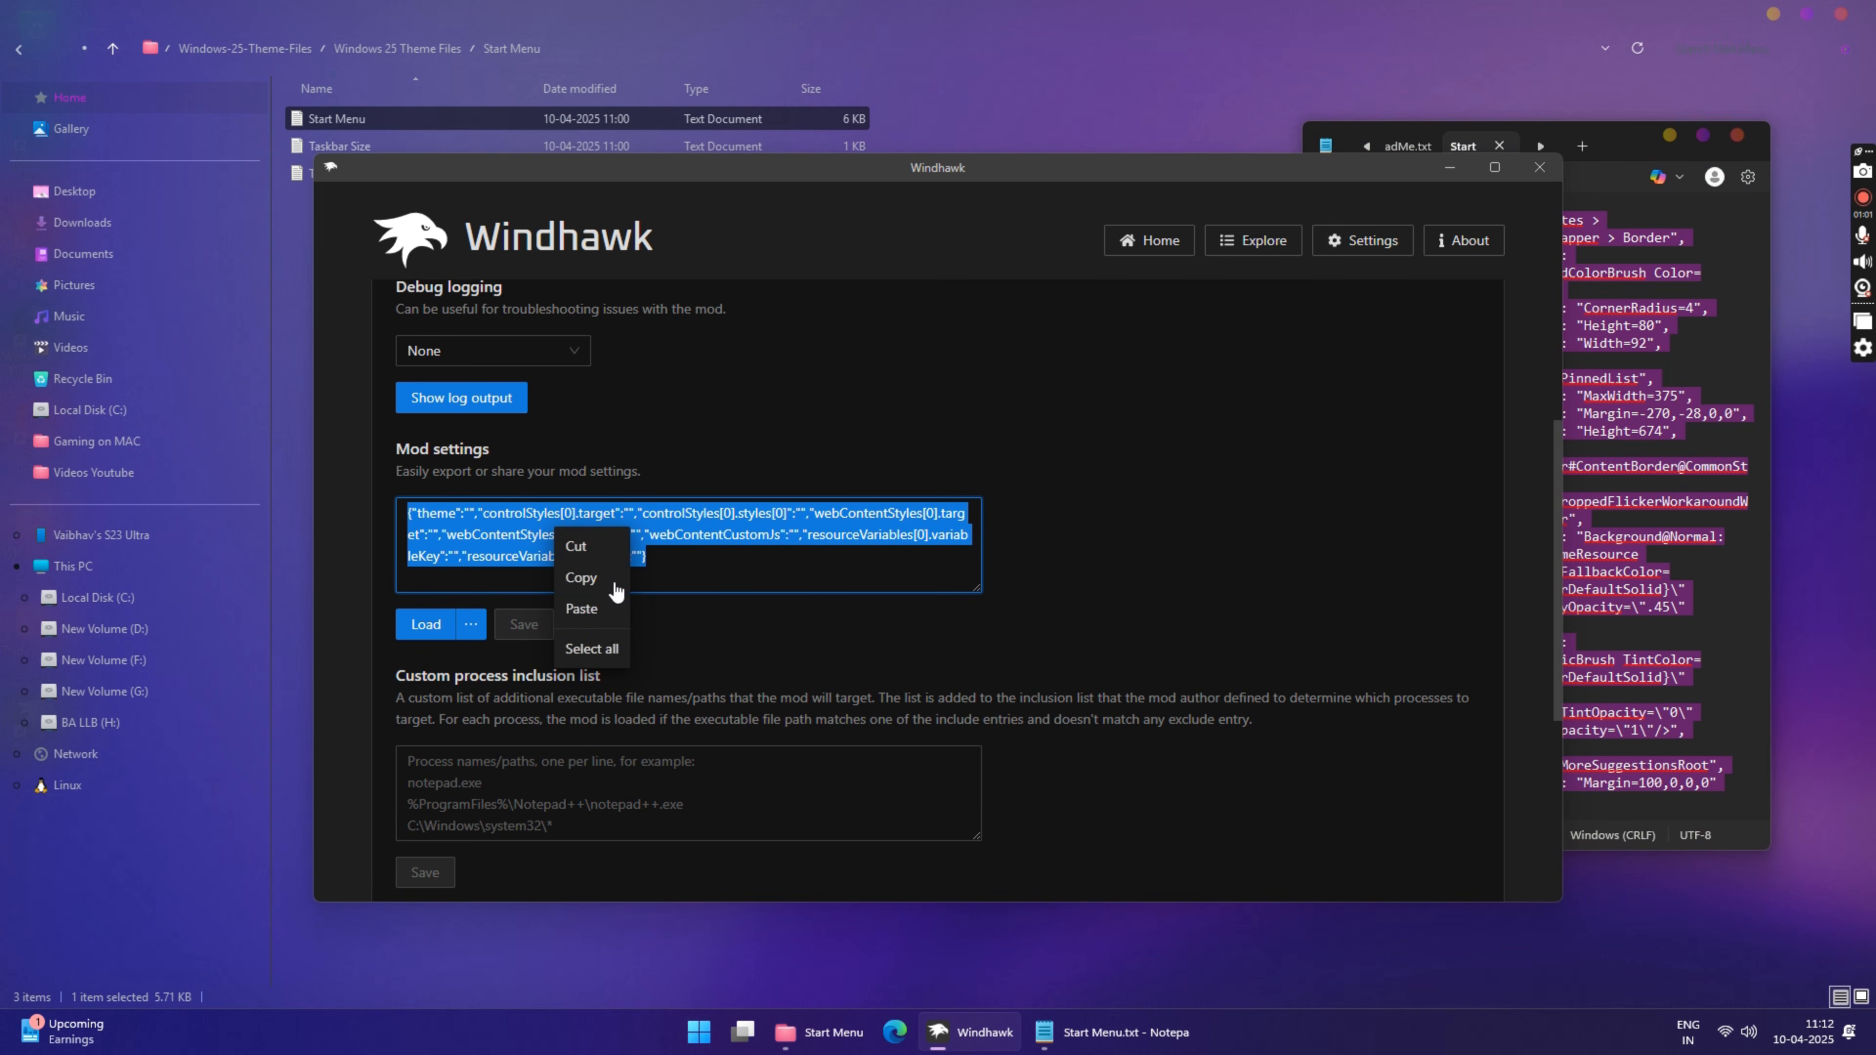
left_click(588, 612)
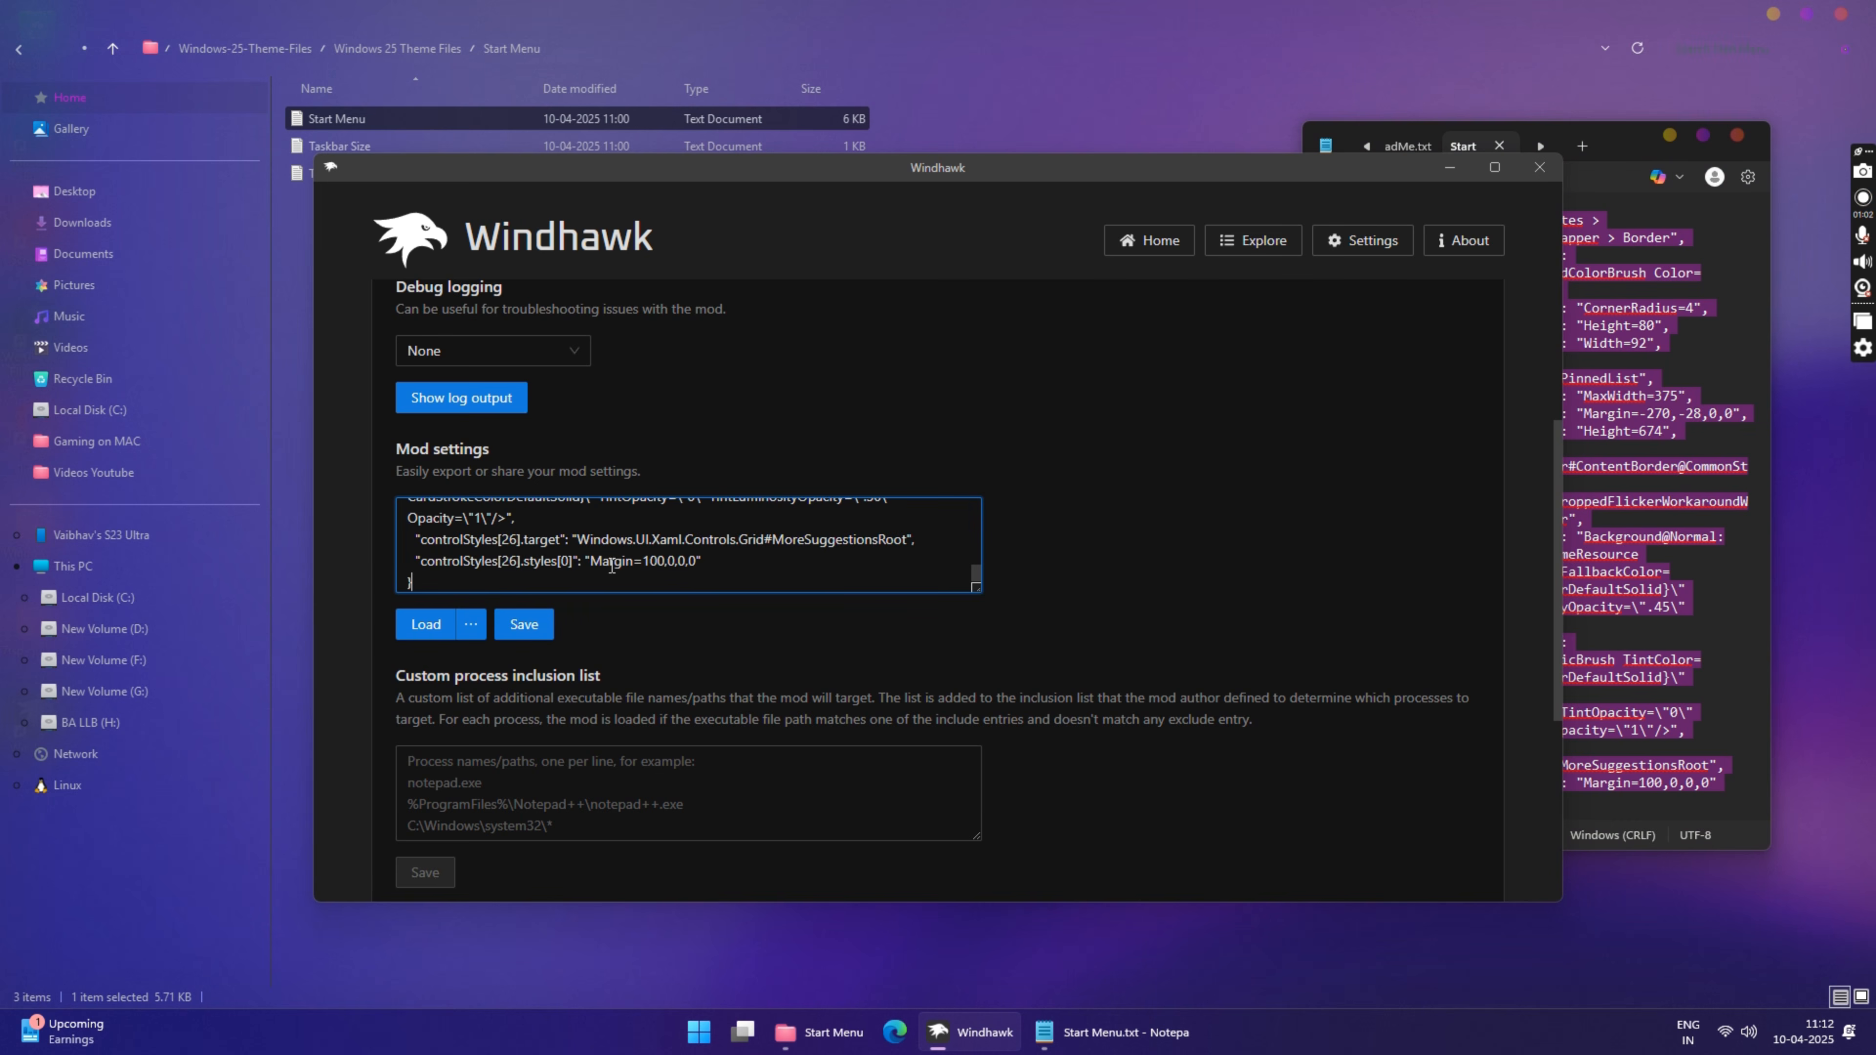
left_click(525, 625)
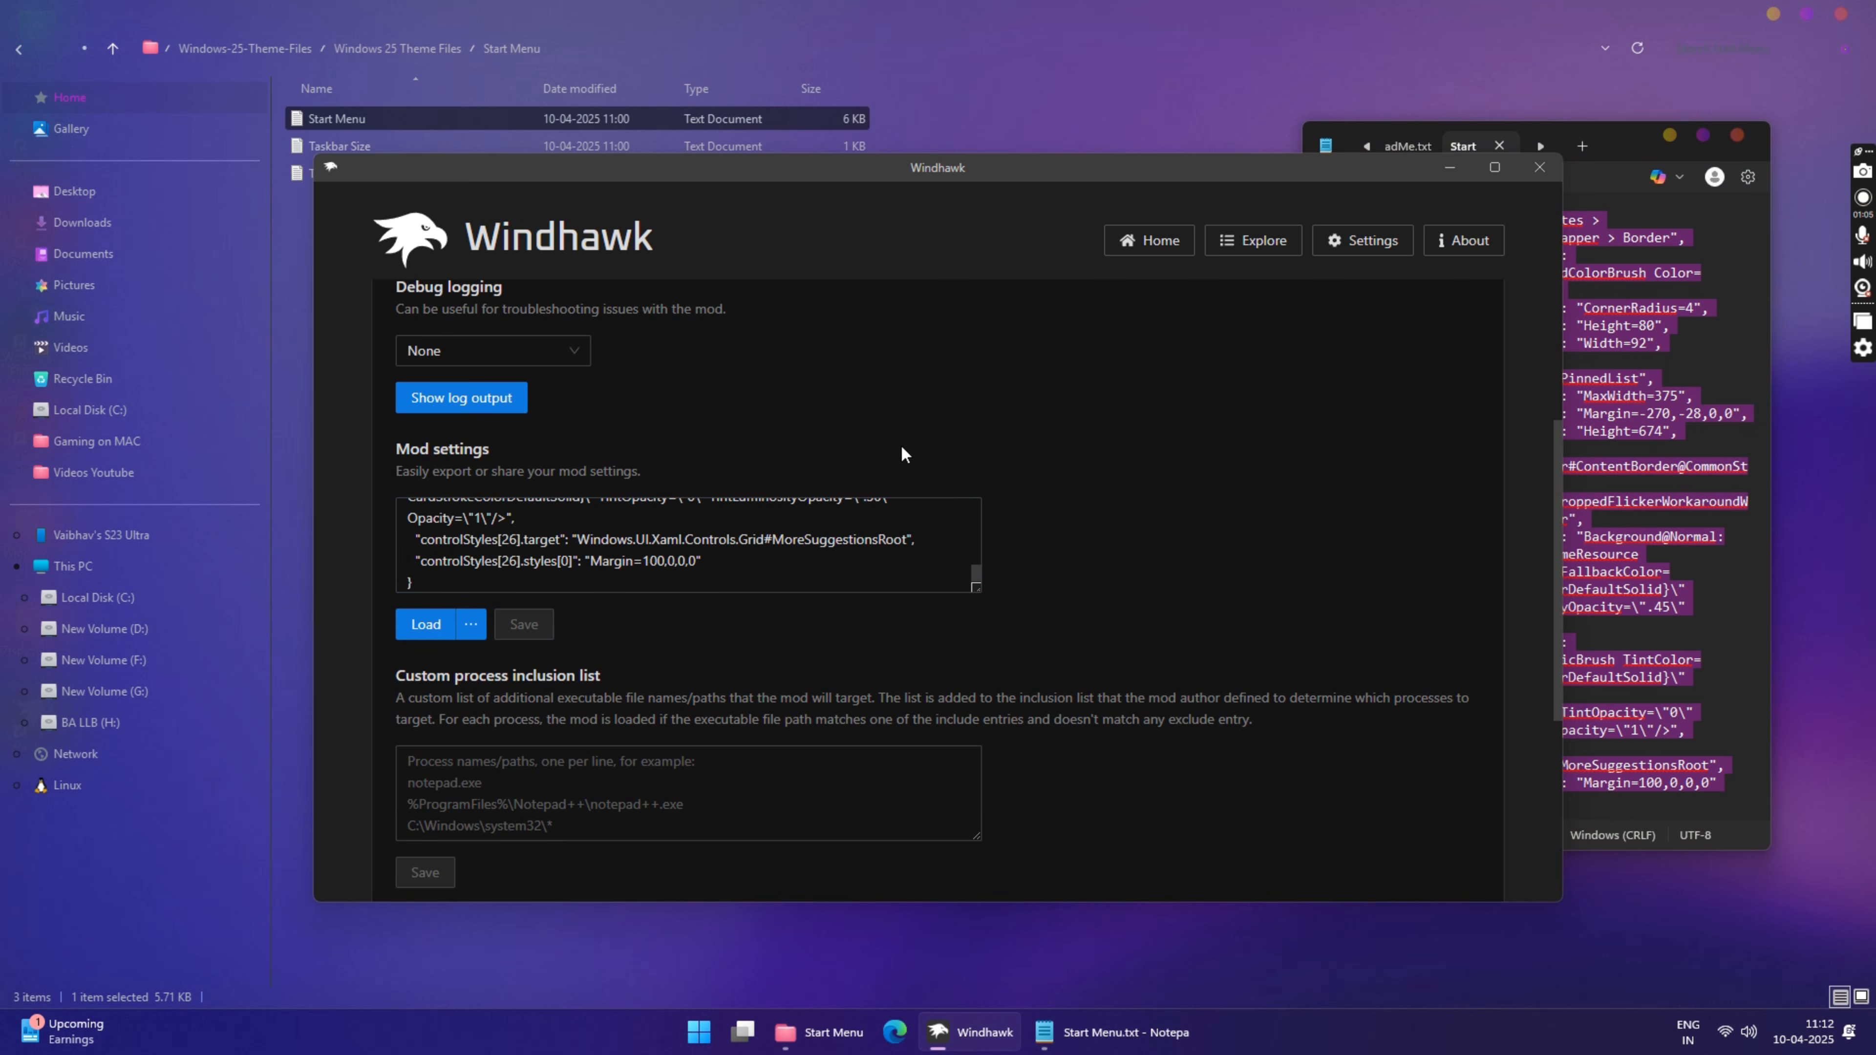
Step: Return to the mod list and install the Taskbar height and icon size mod, accepting the risk
scroll(826, 392, "up", 4)
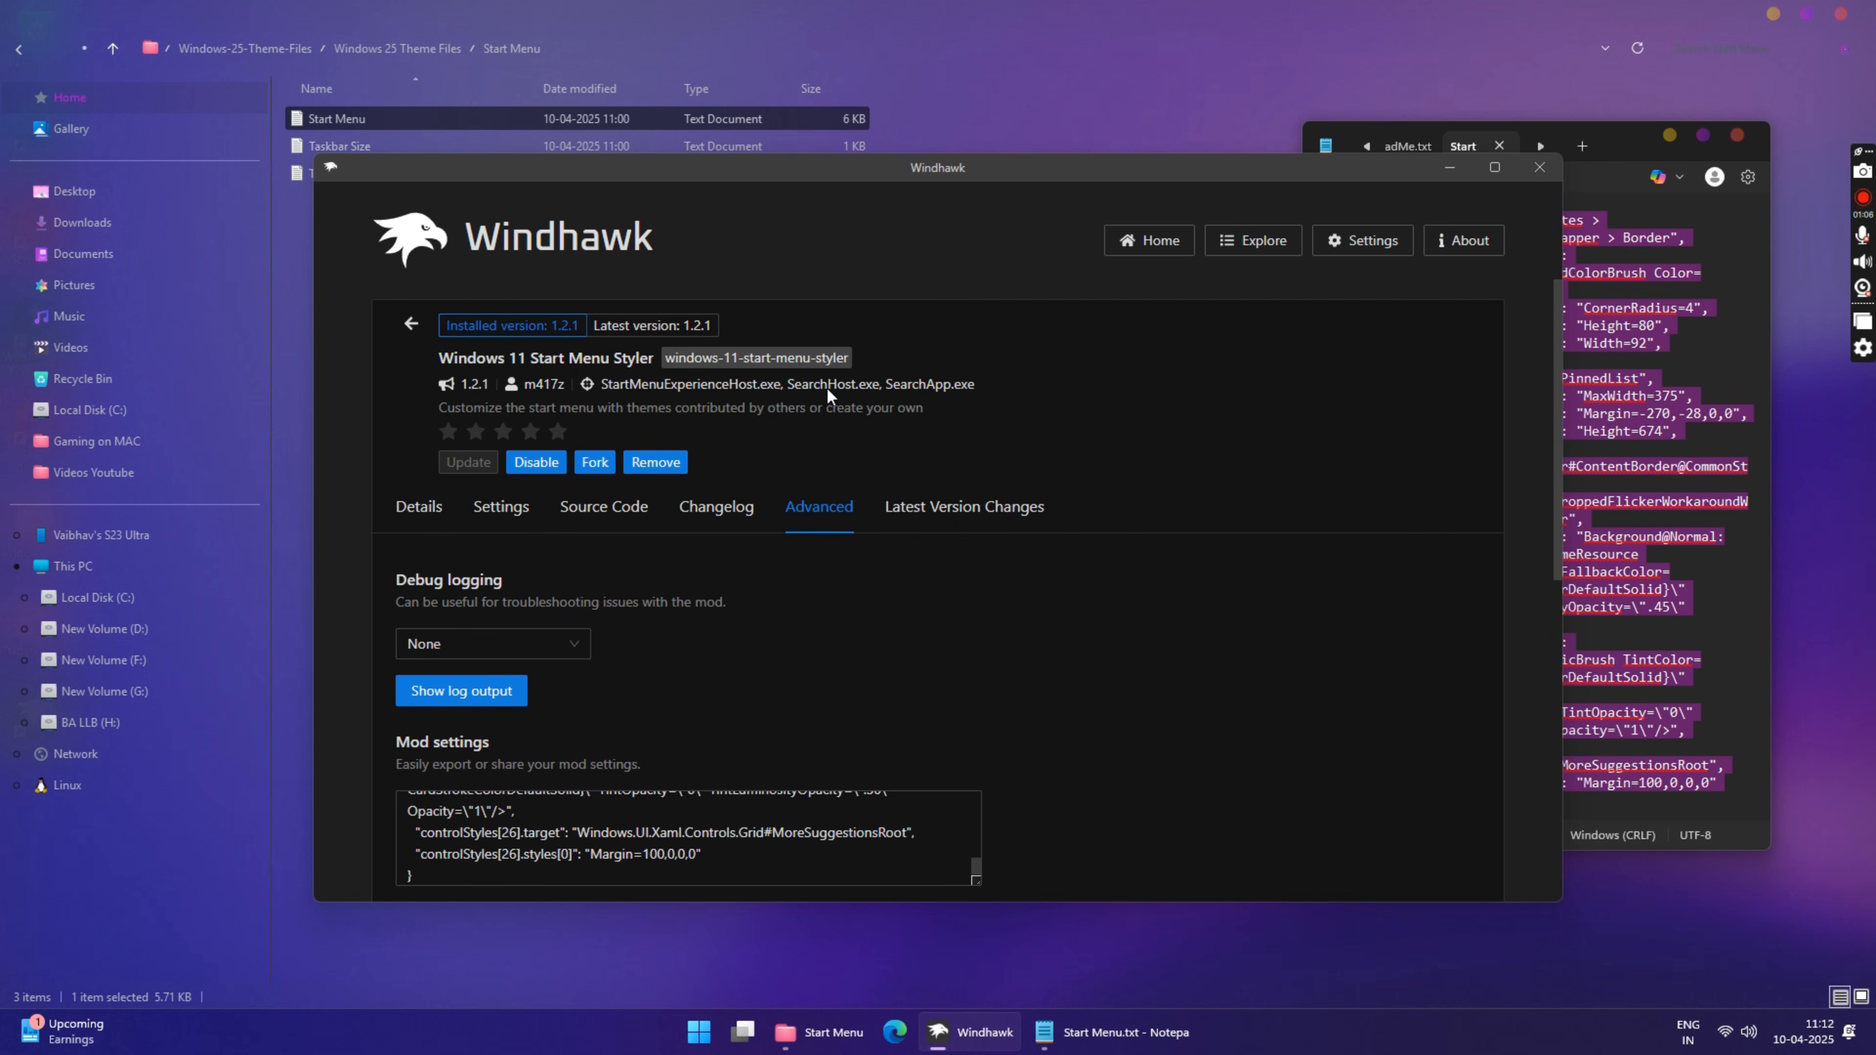
left_click(411, 327)
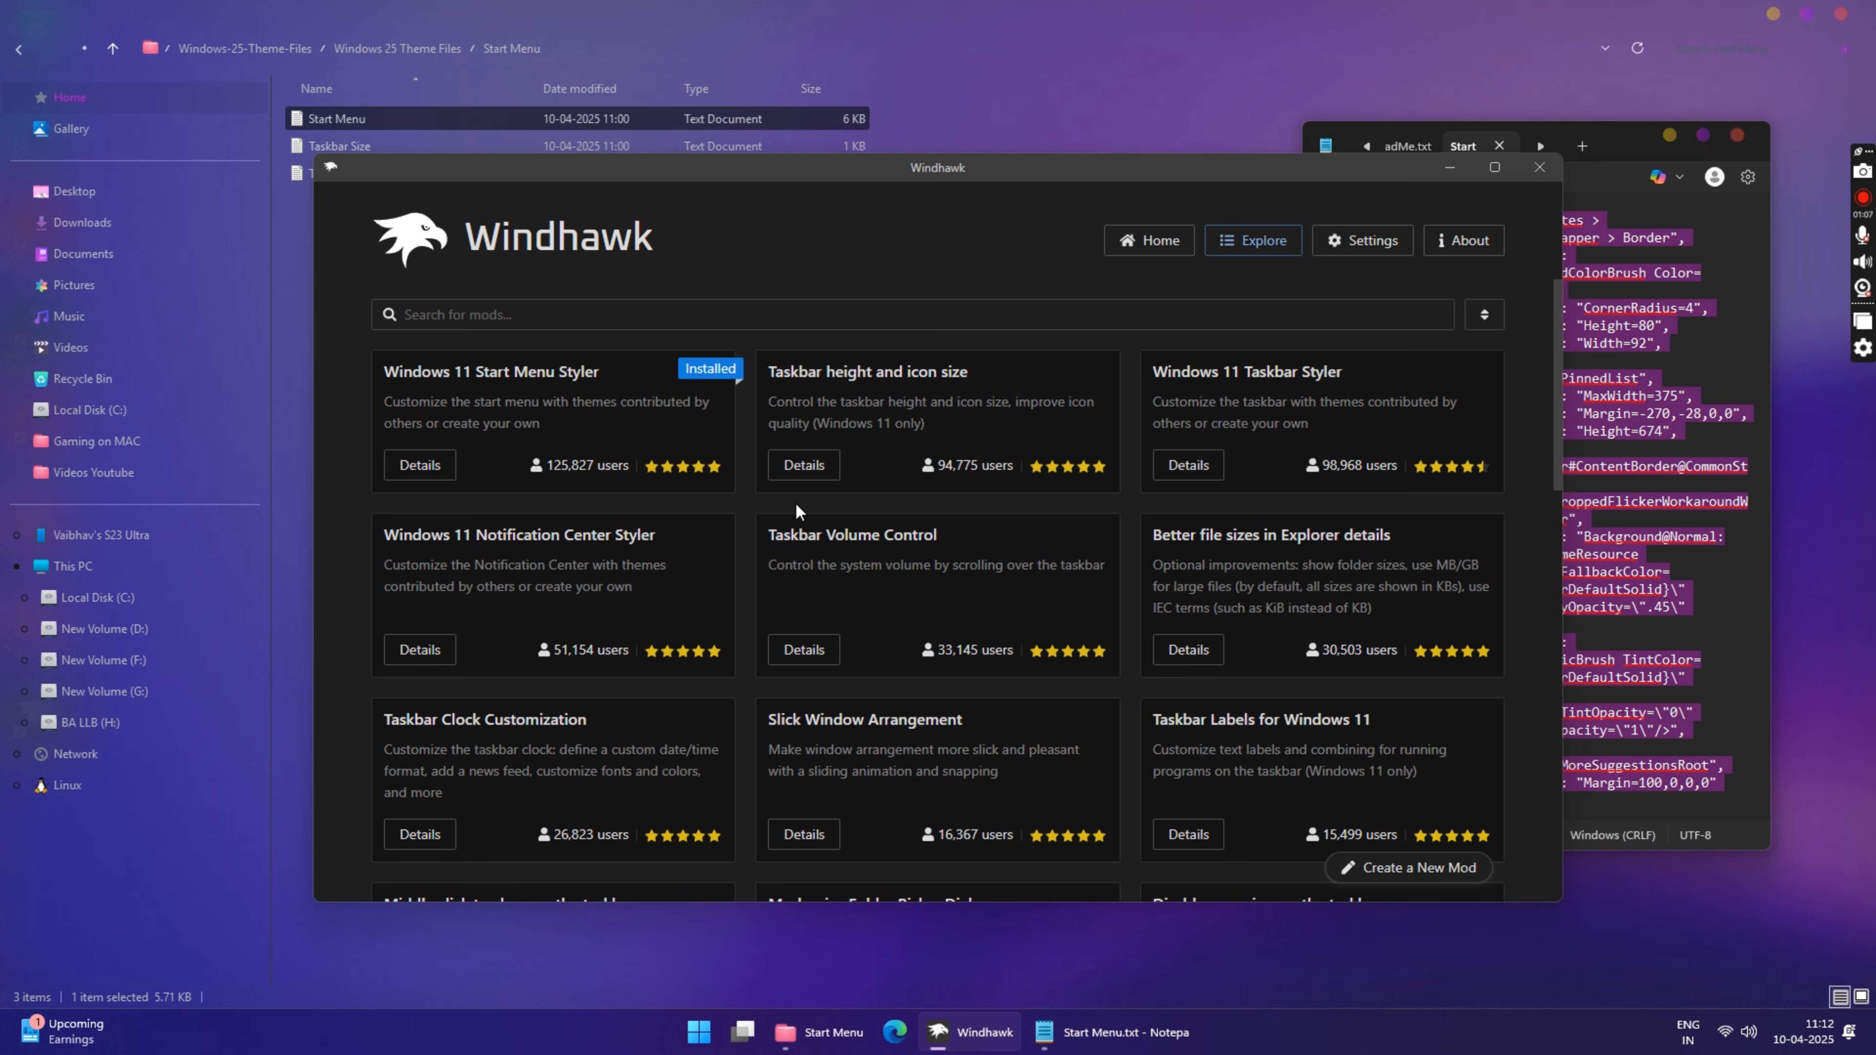
left_click(804, 464)
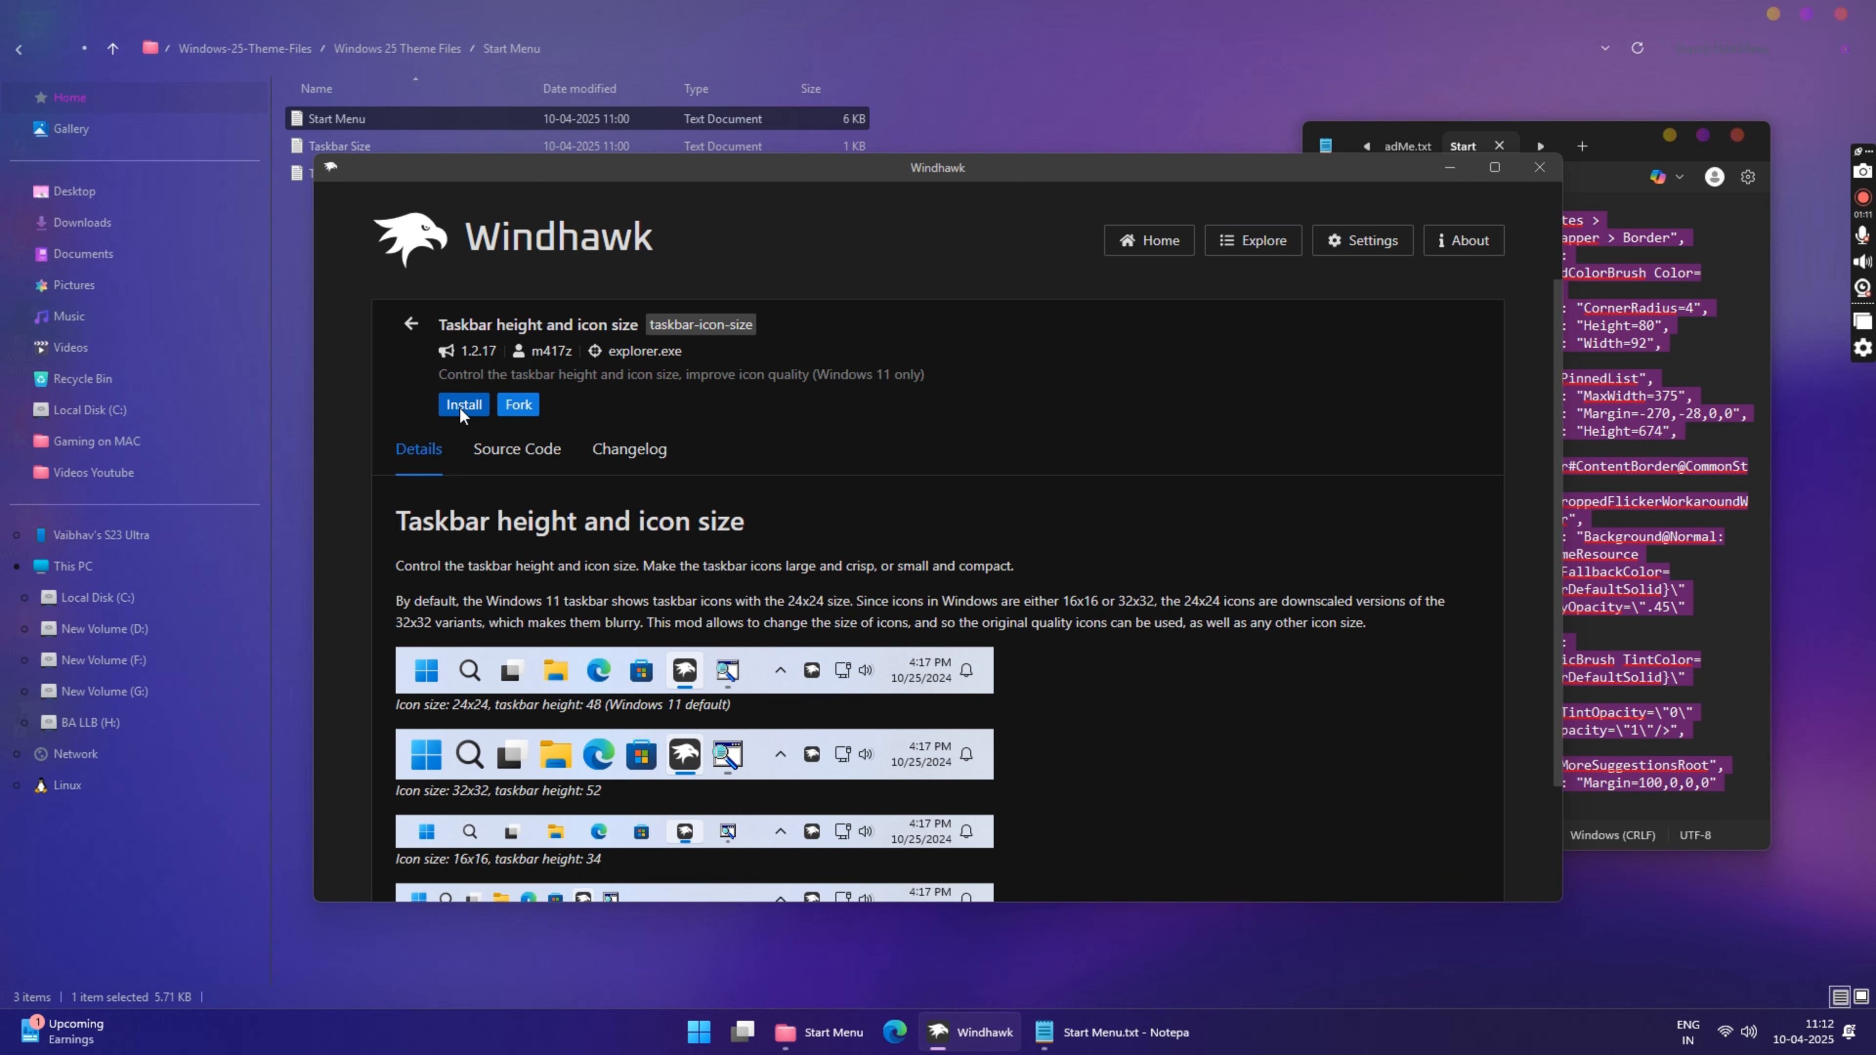
left_click(463, 407)
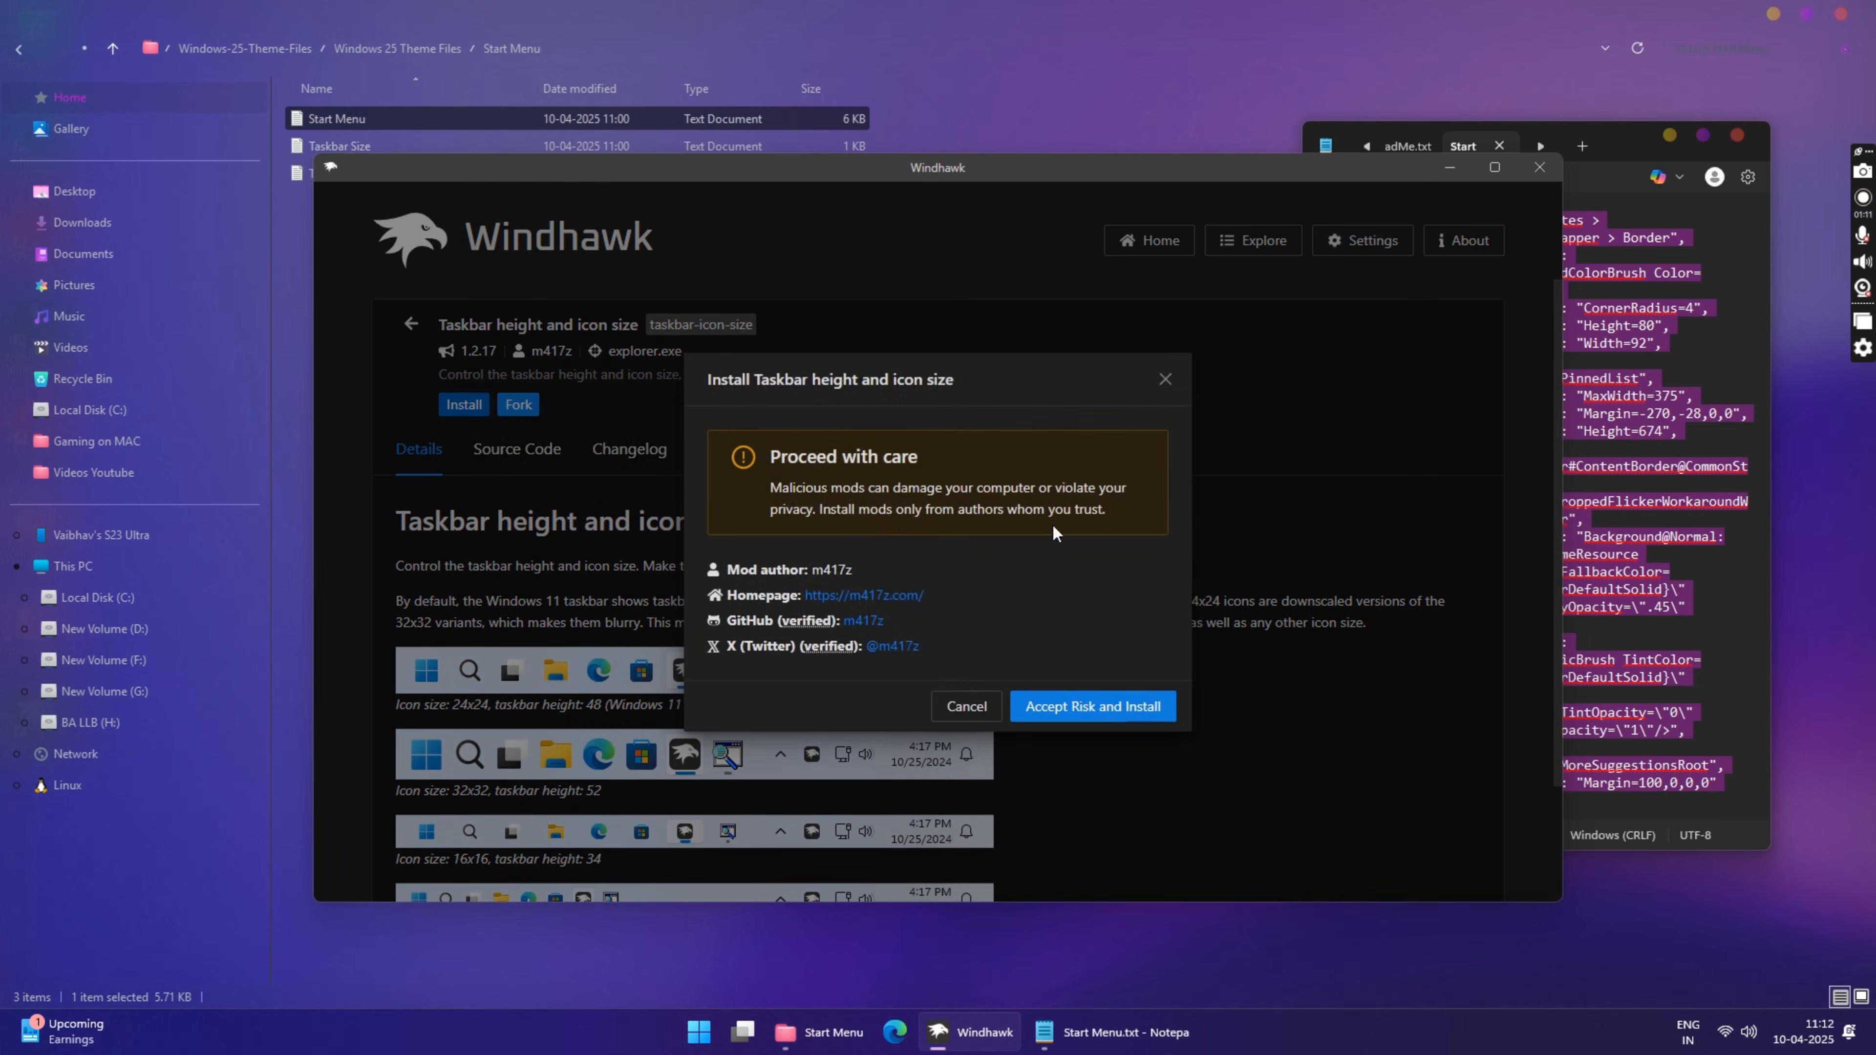
left_click(1103, 706)
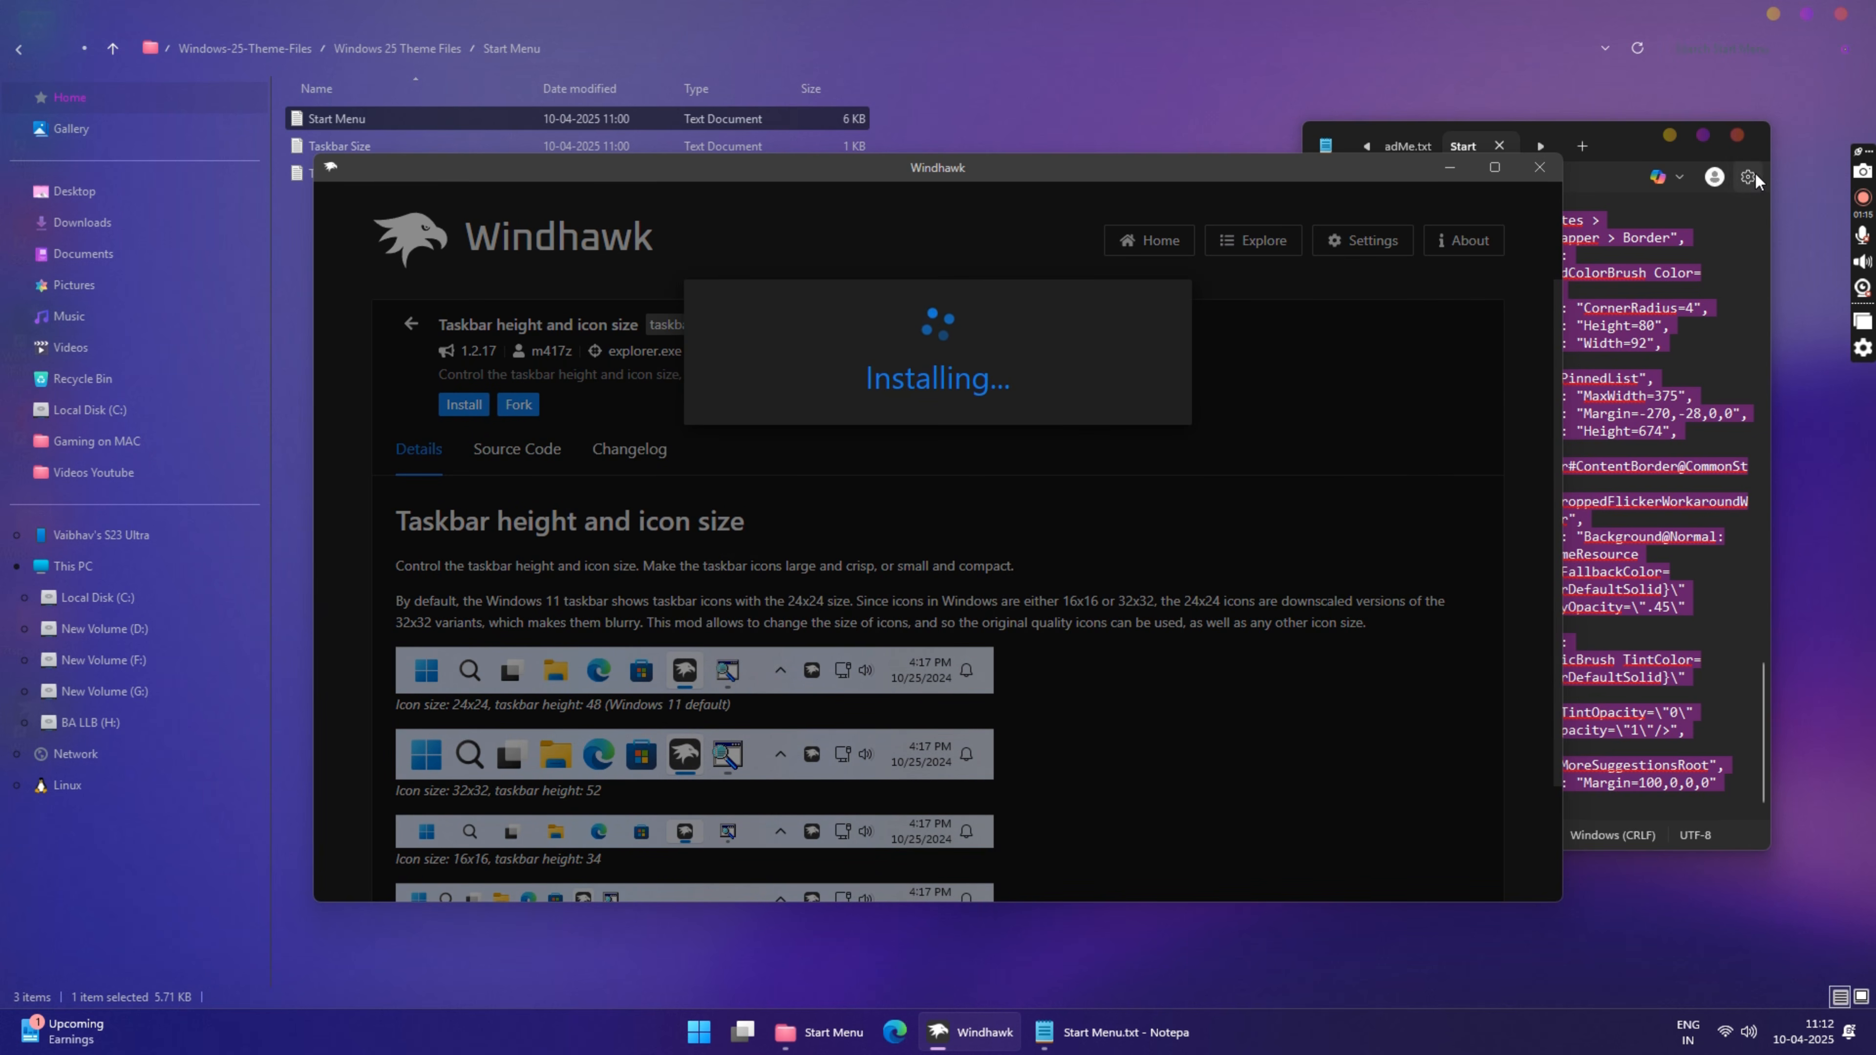
Step: Close the Start Menu text file, open Taskbar Size from the same folder and copy its entire contents
left_click(1738, 135)
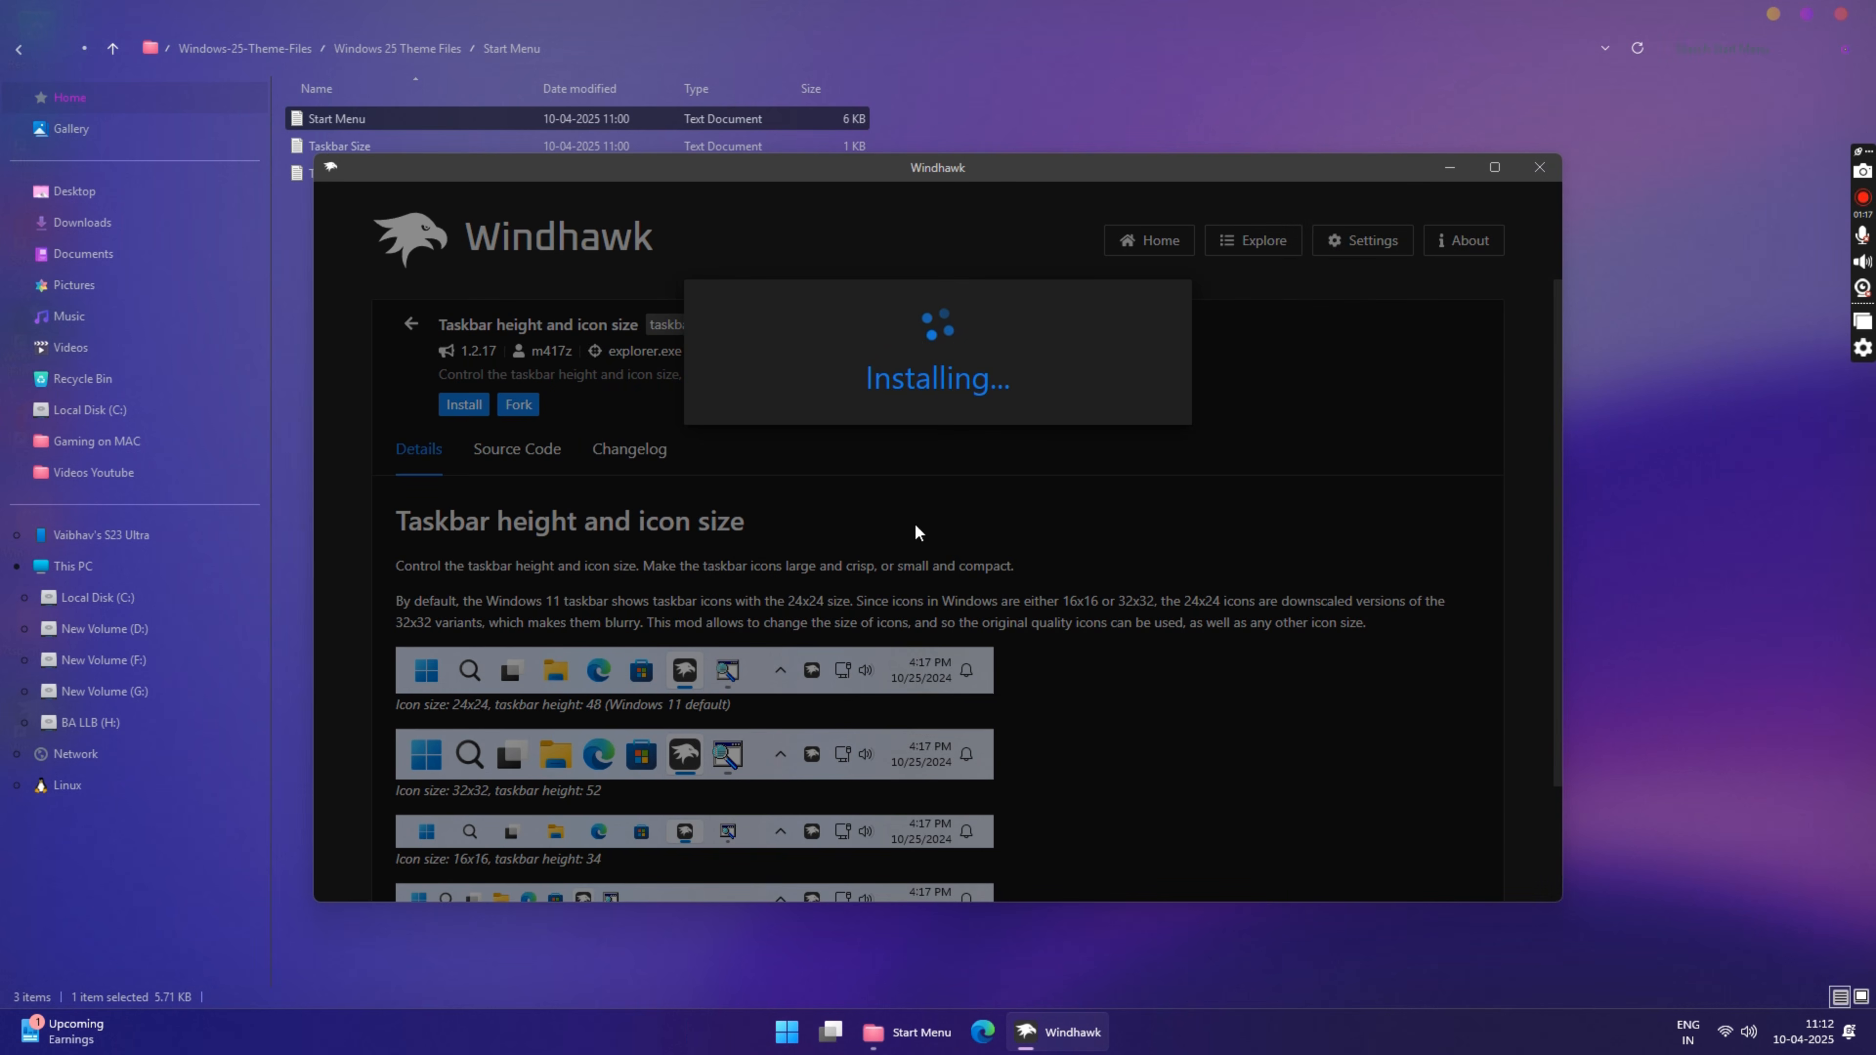
left_click(464, 20)
left_click(344, 146)
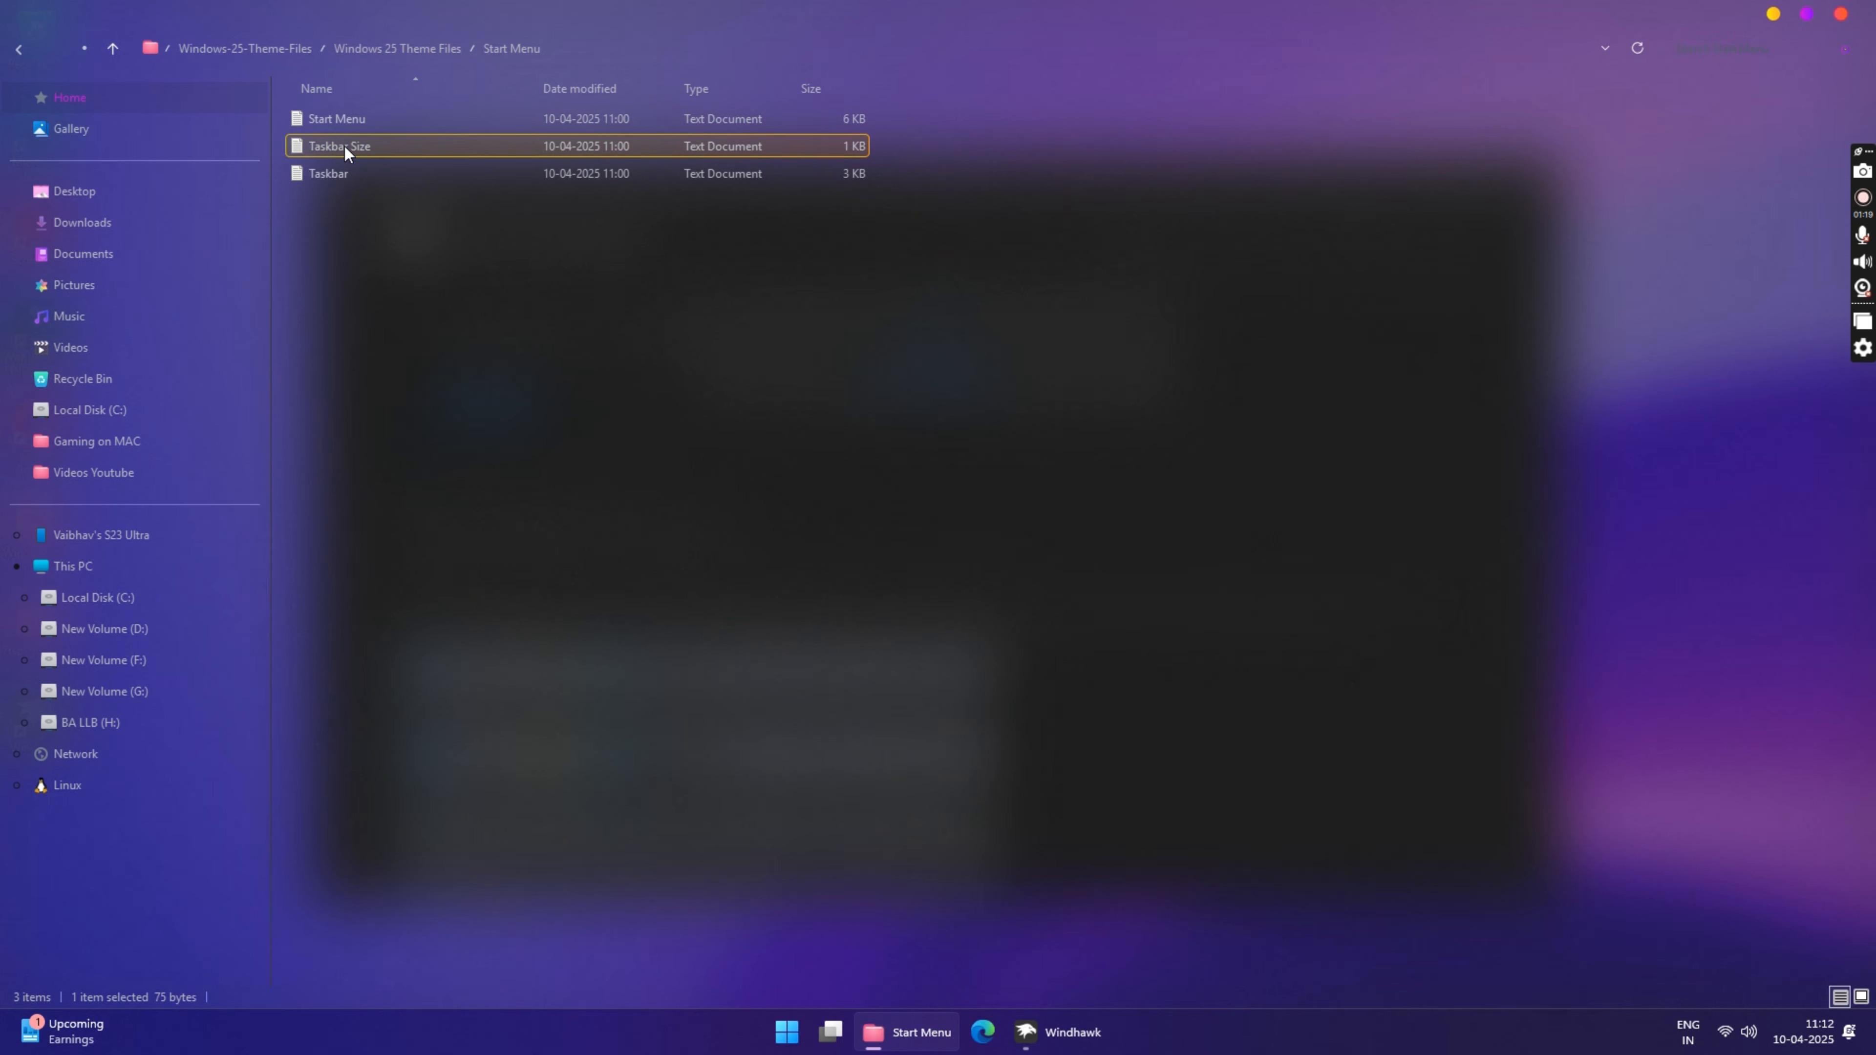
double_click(344, 146)
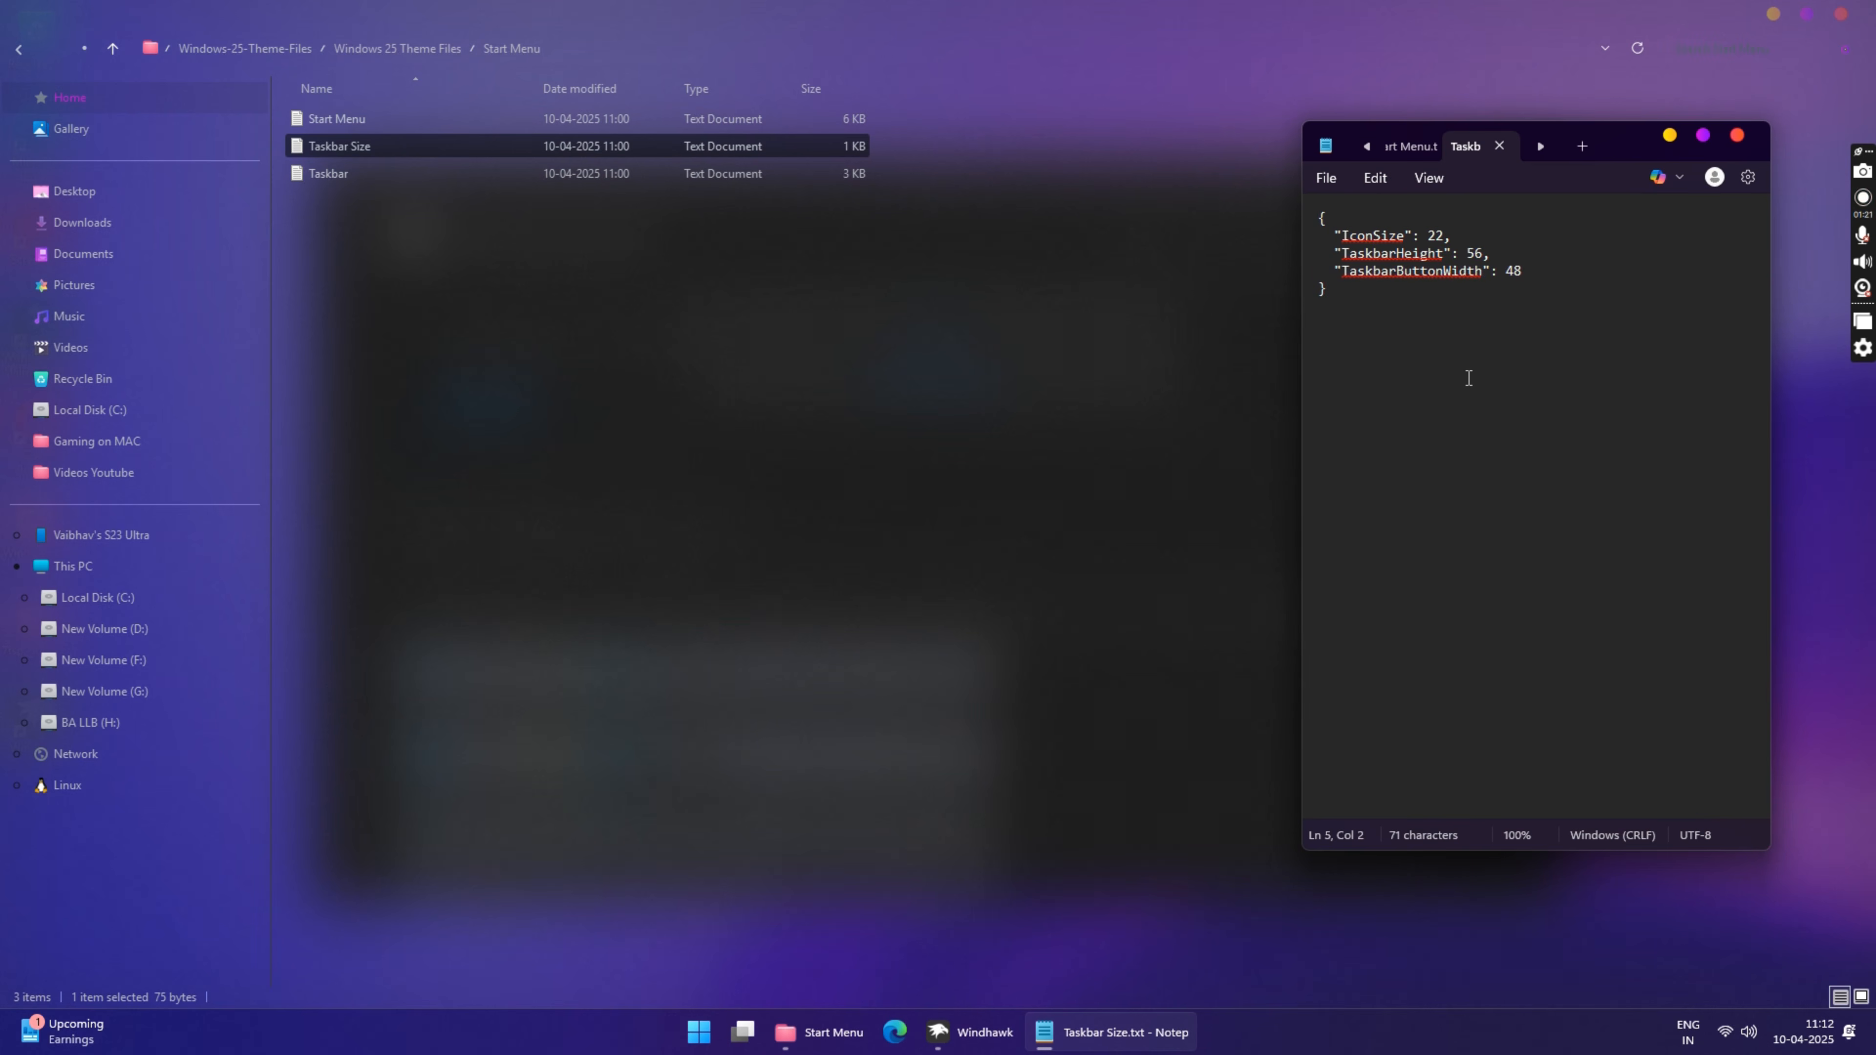
key("ctrl+a")
right_click(1417, 280)
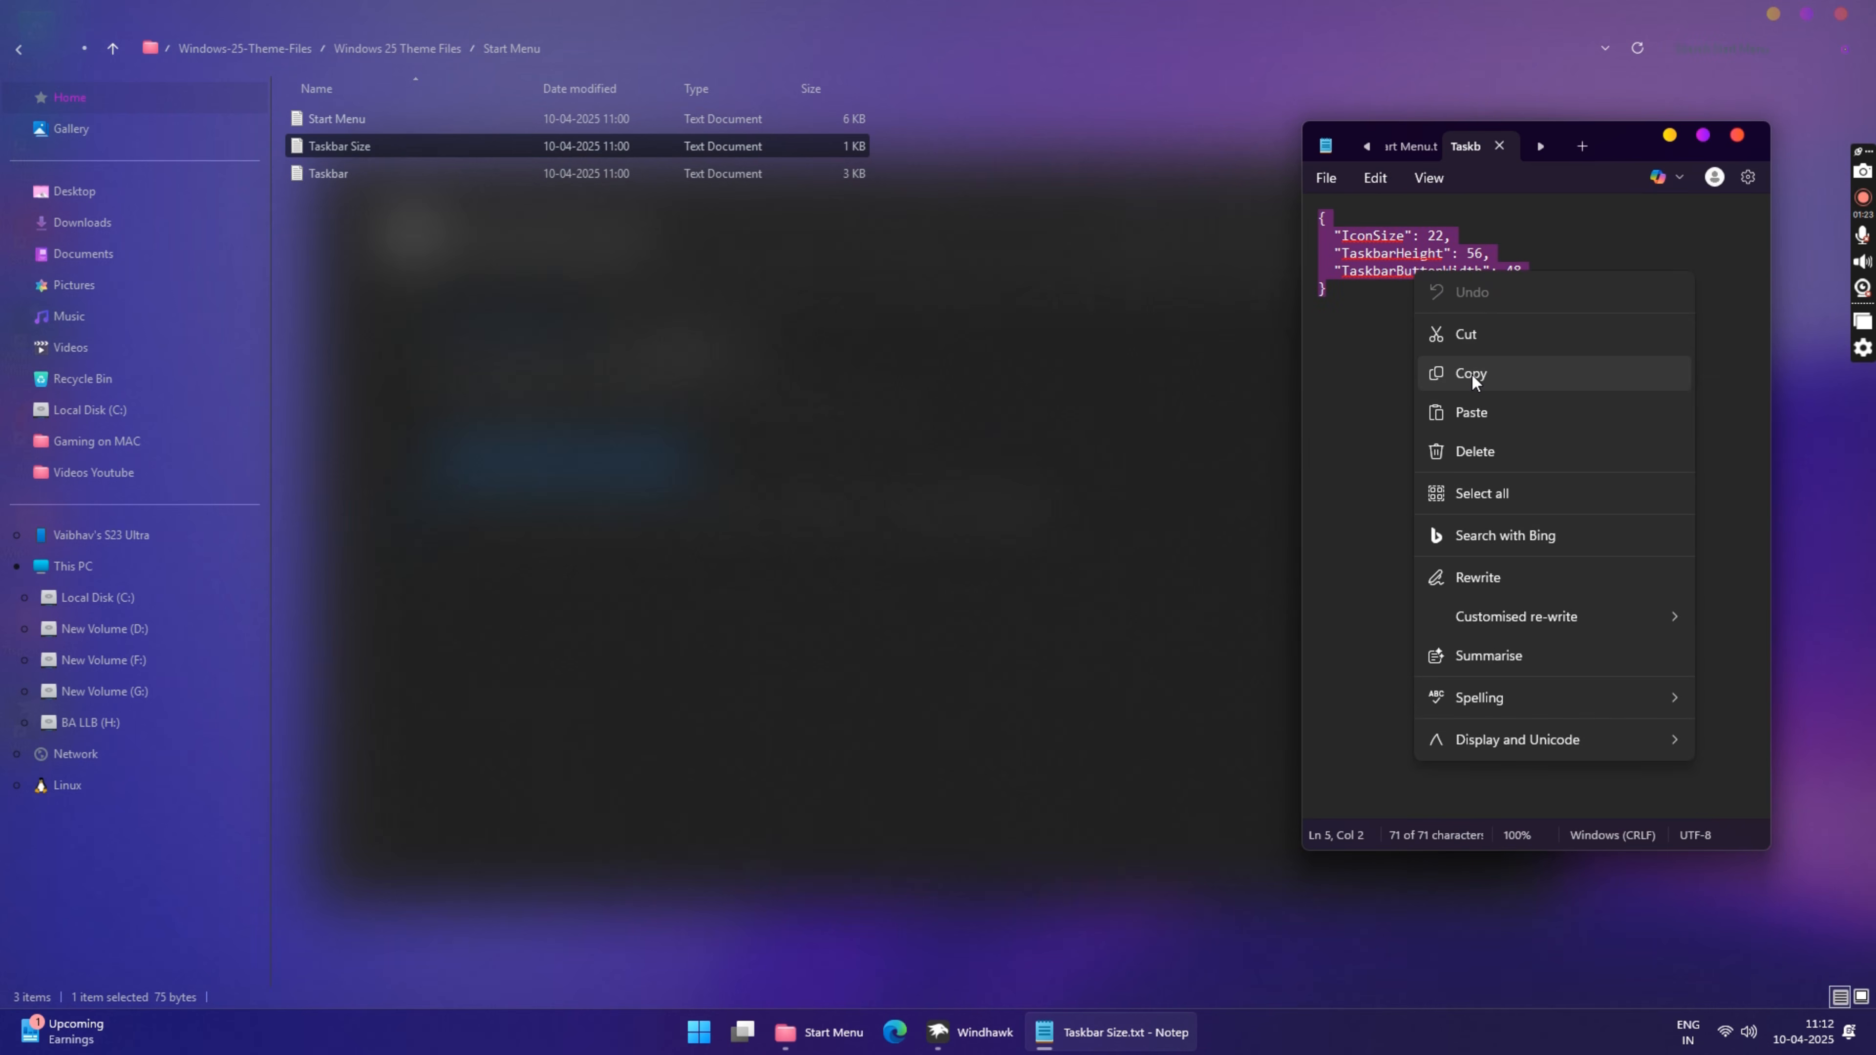
left_click(1473, 375)
Step: Set the Taskbar height and icon size mod to IconSize 22, TaskbarHeight 56 and TaskbarButtonWidth 48, save, and return to the mod list
left_click(974, 1032)
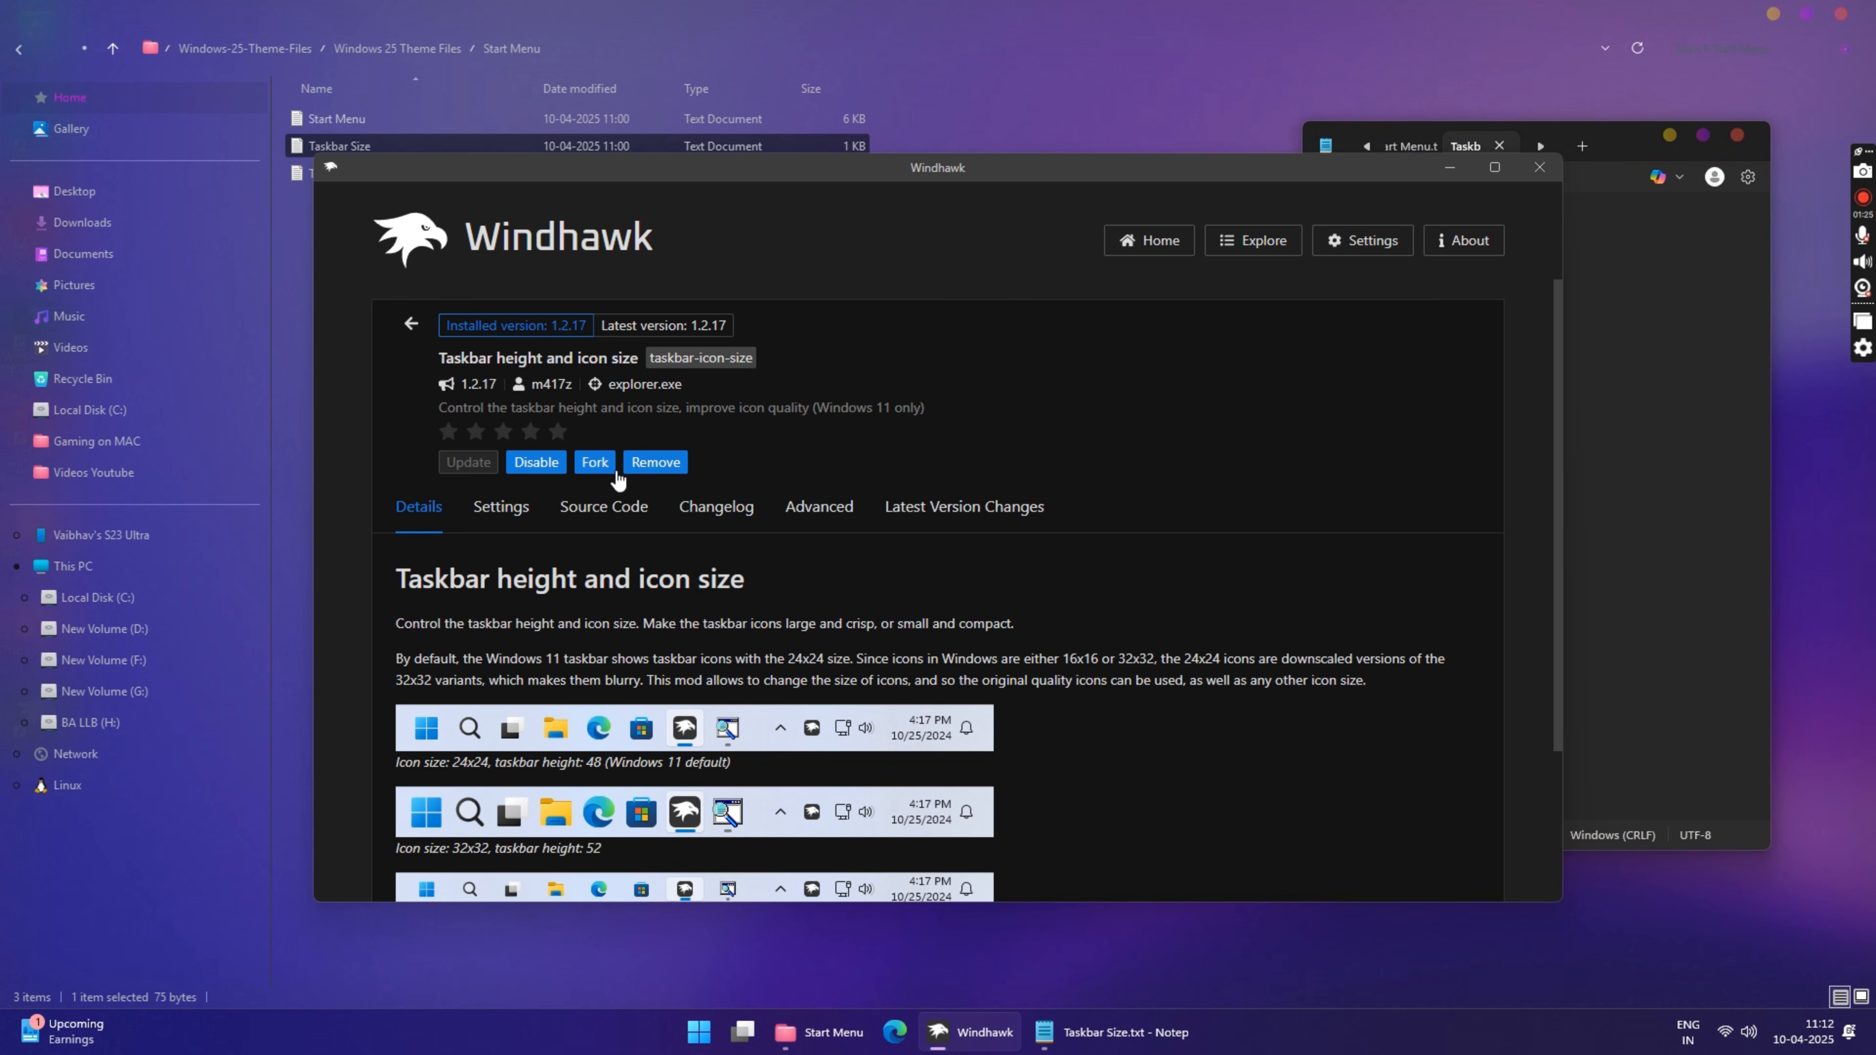
left_click(820, 506)
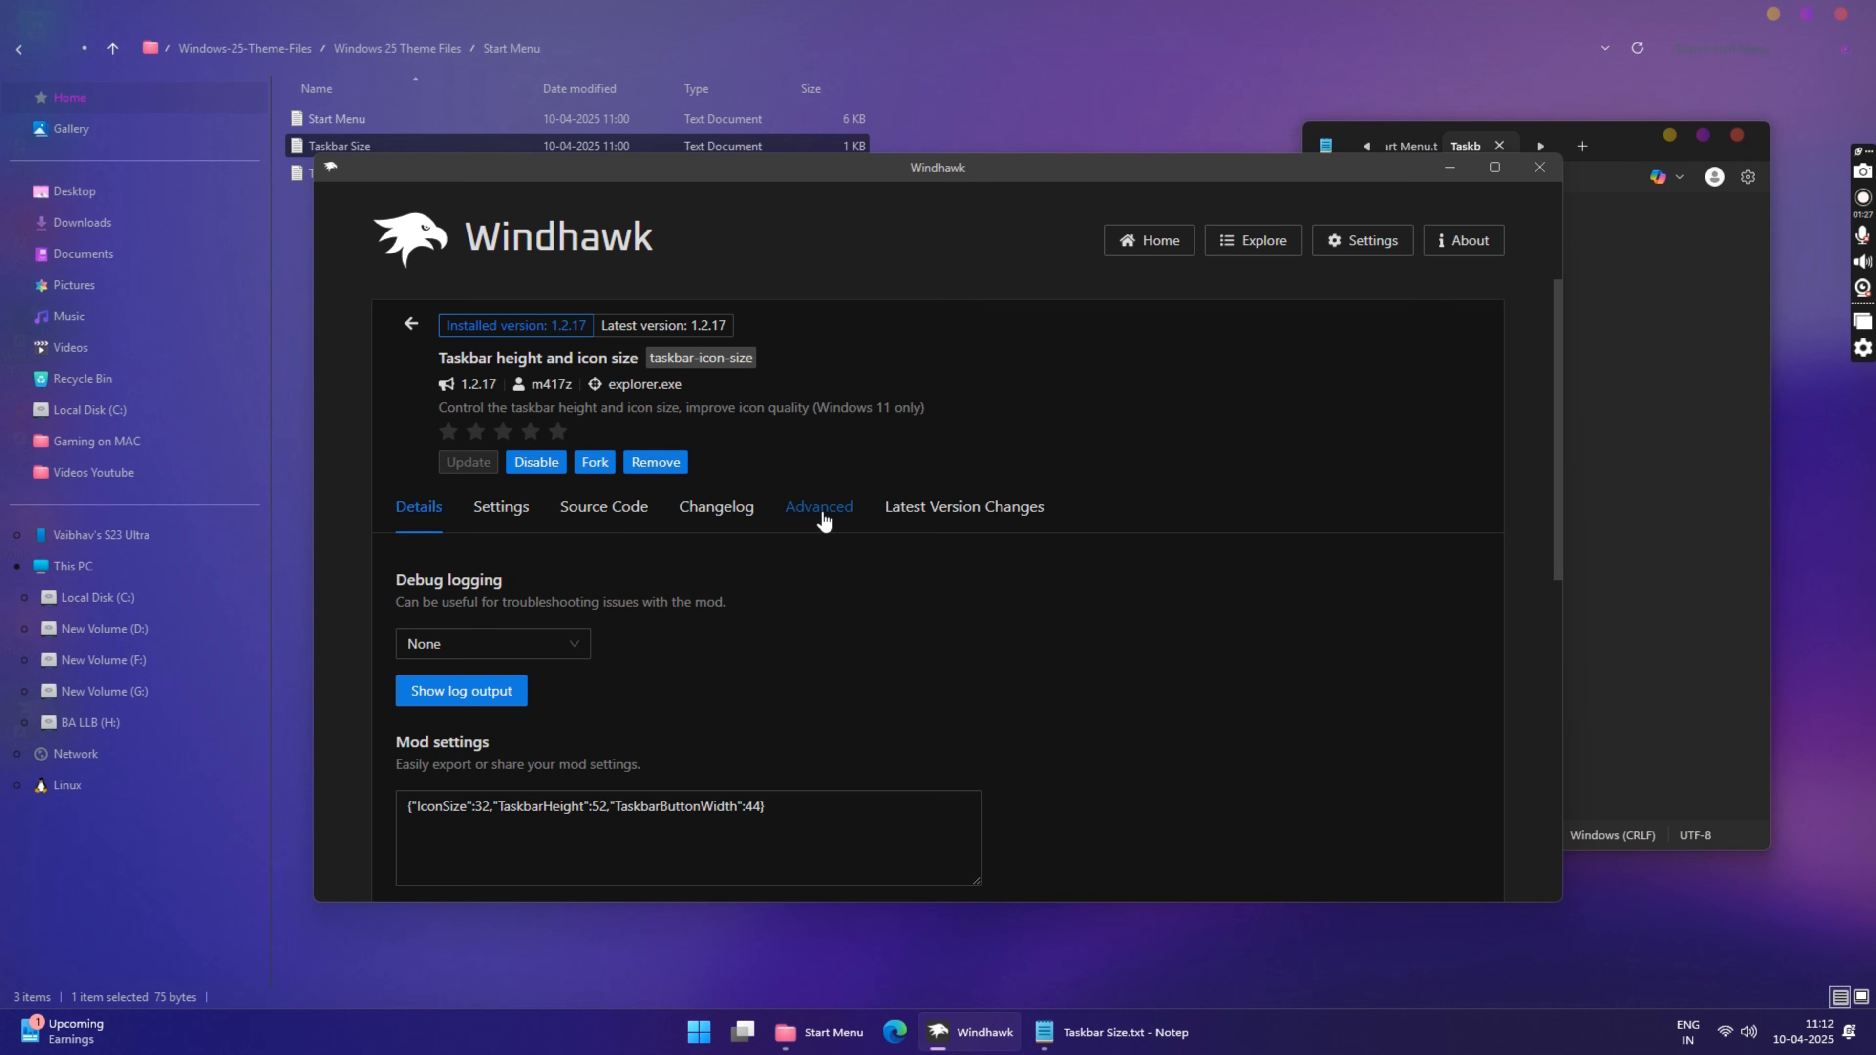
scroll(667, 622, "down", 3)
left_click(697, 613)
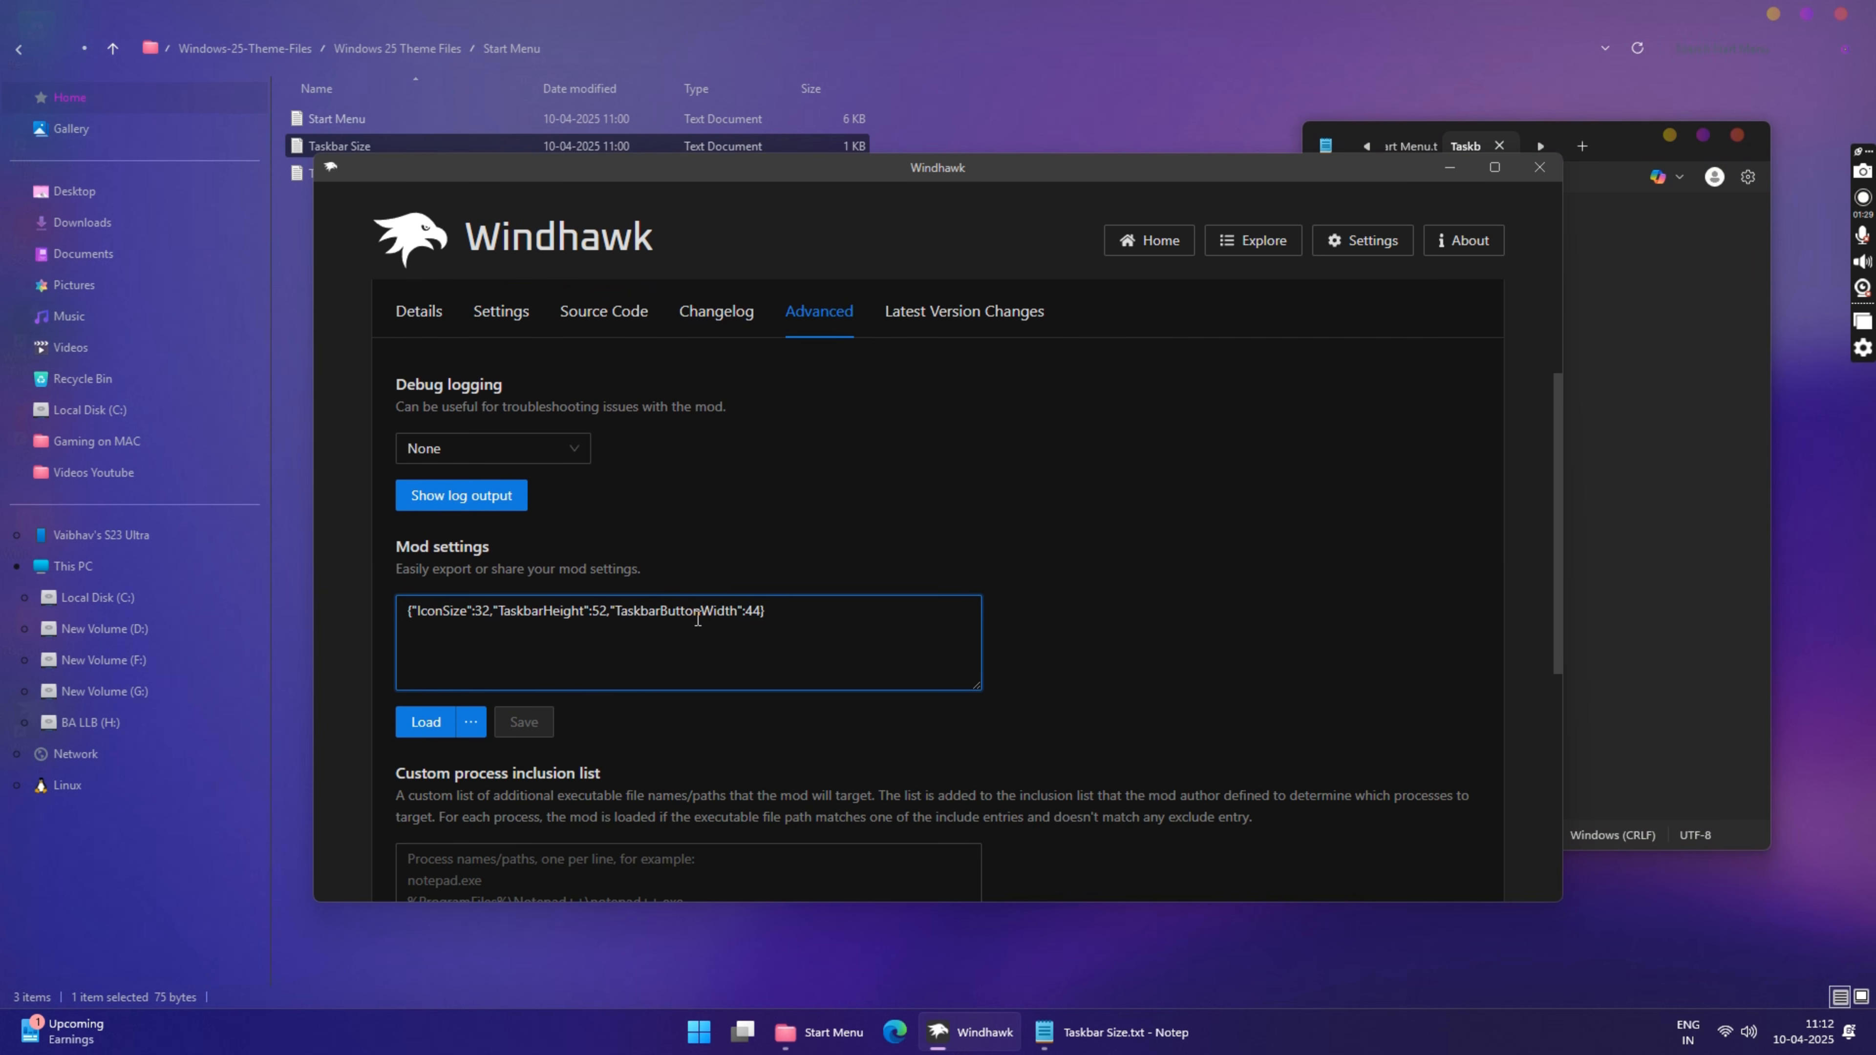
key("ctrl+a")
right_click(676, 601)
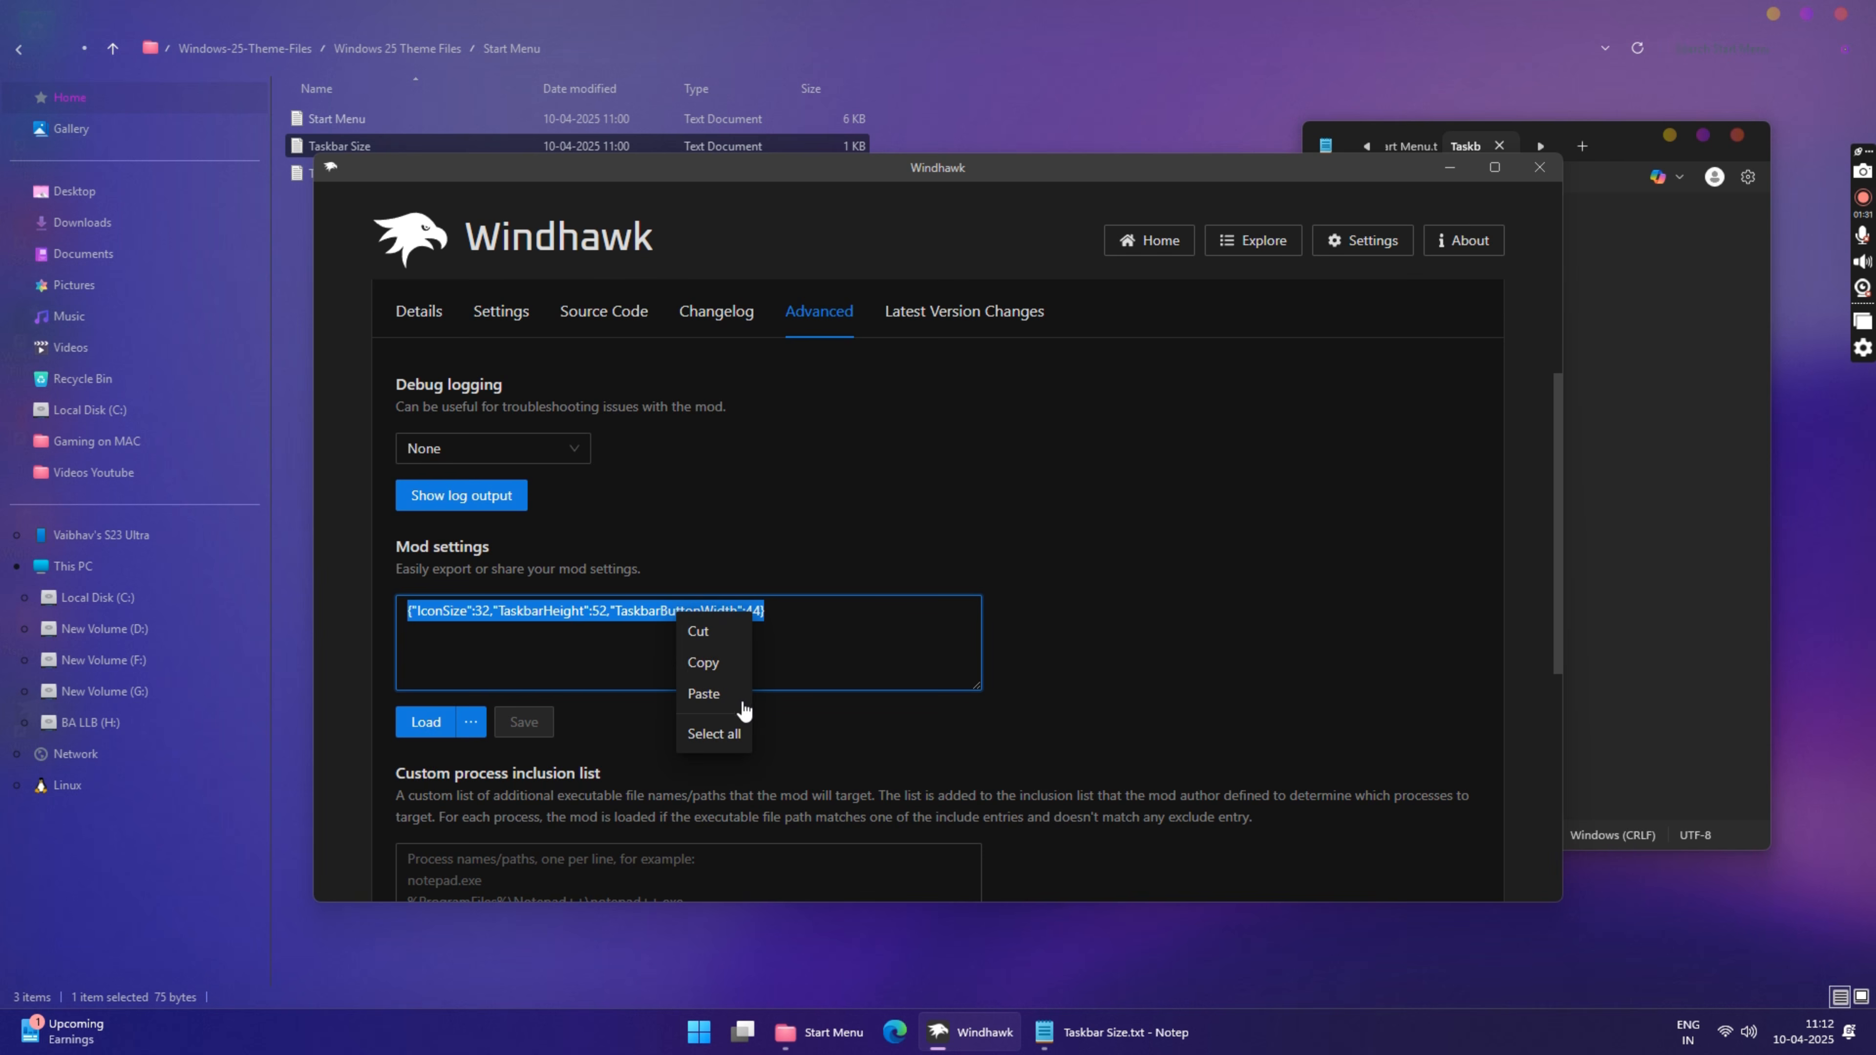
left_click(738, 699)
left_click(524, 721)
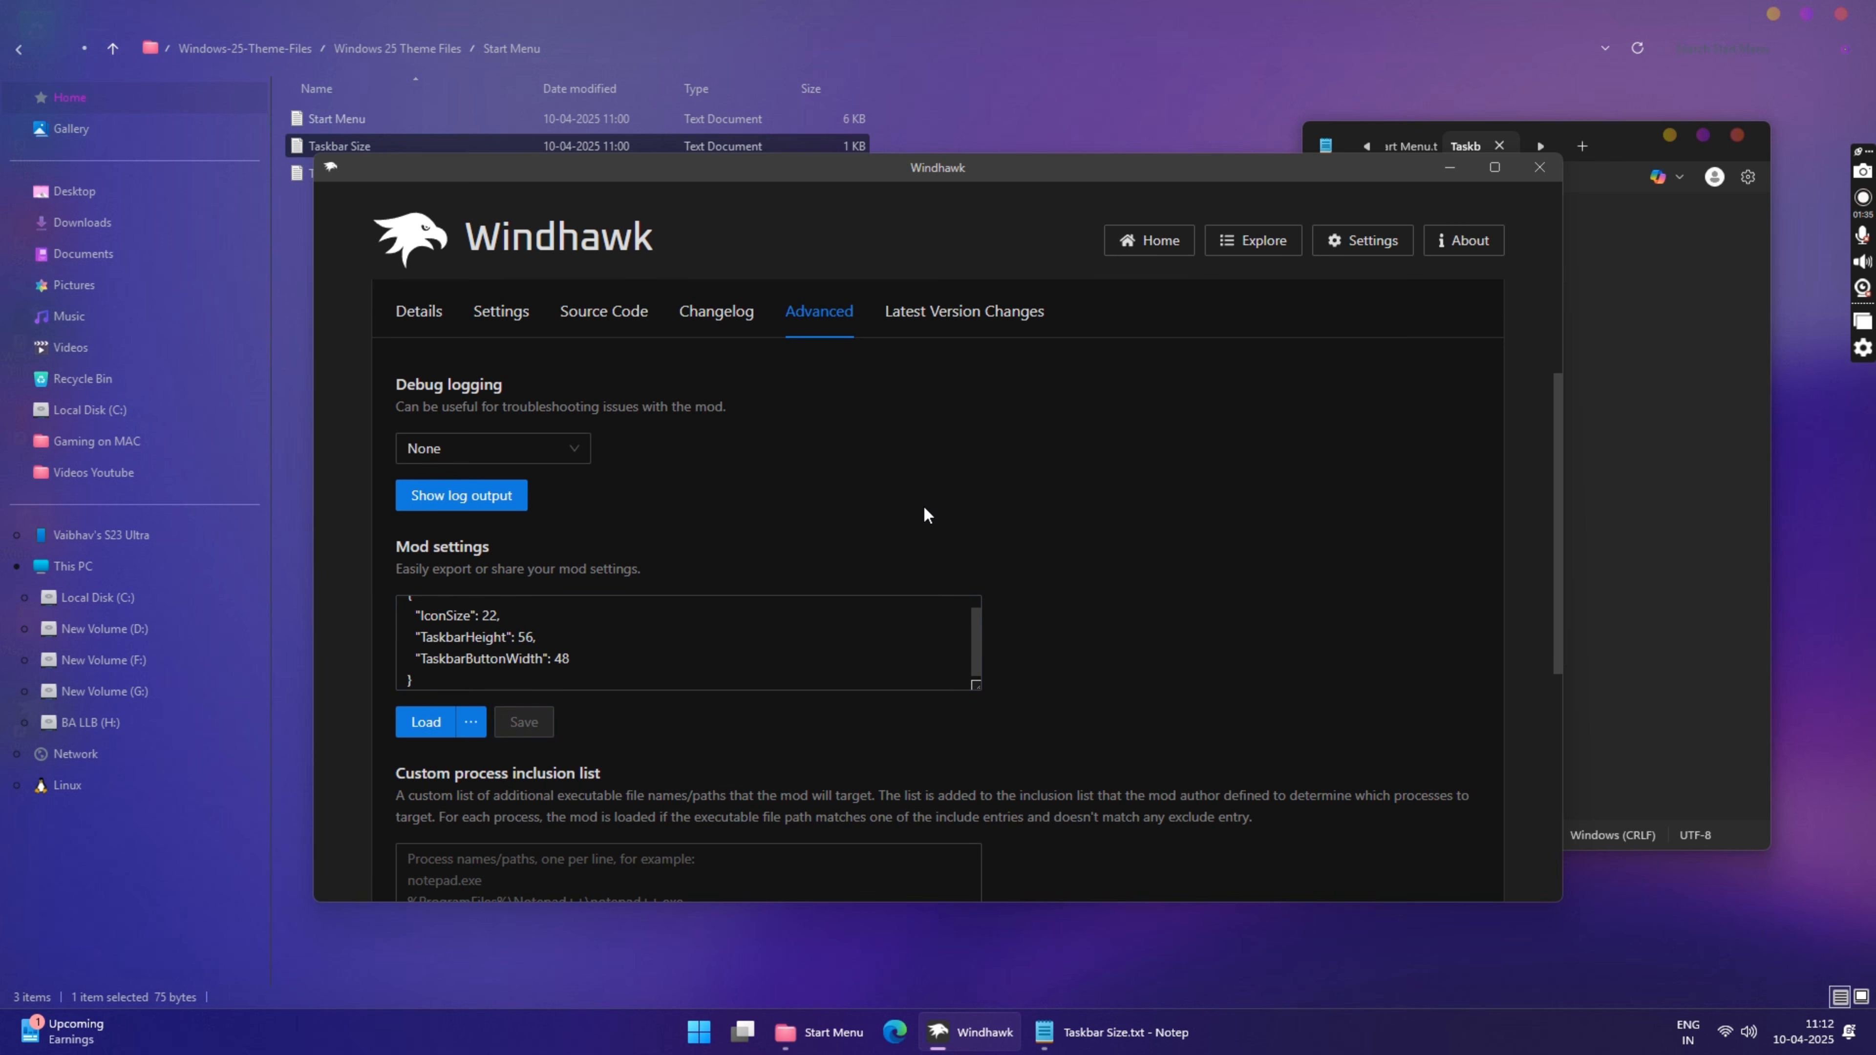
scroll(473, 364, "up", 3)
left_click(1254, 240)
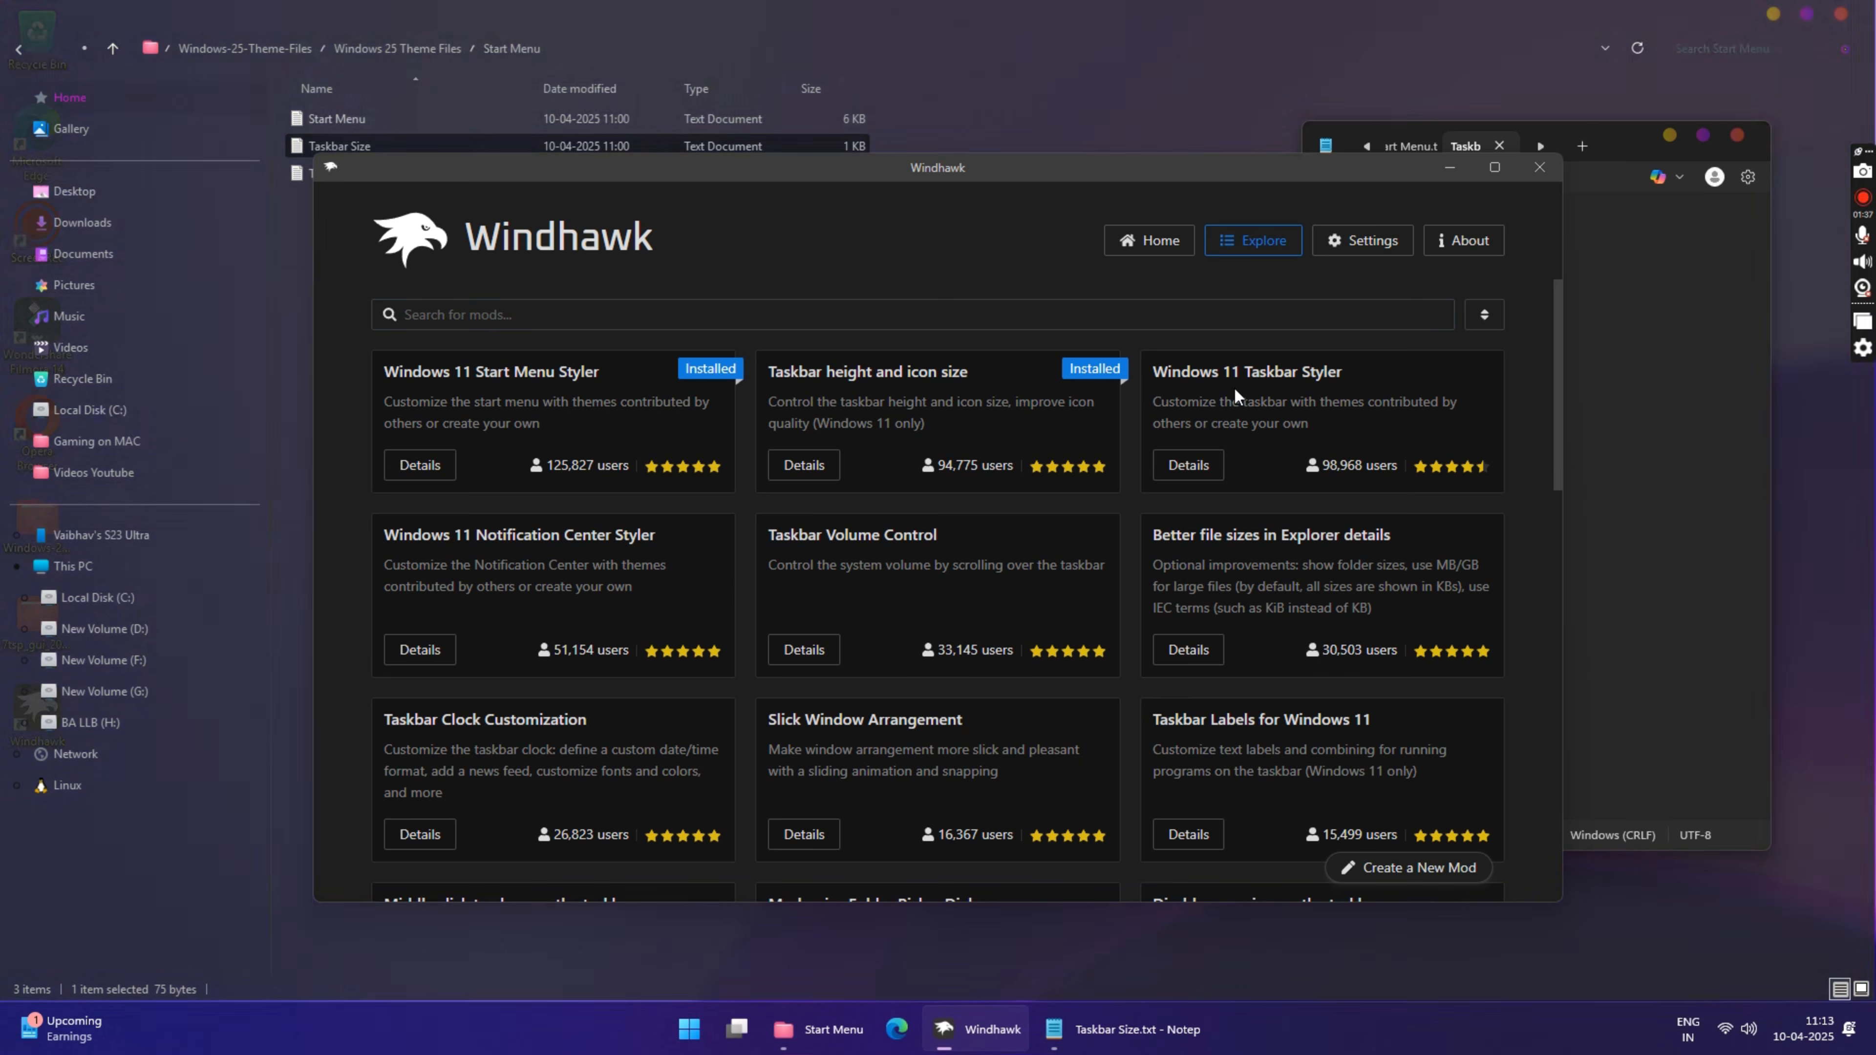
Step: Install the Windows 11 Taskbar Styler mod in Windhawk, accepting the risk
left_click(1197, 460)
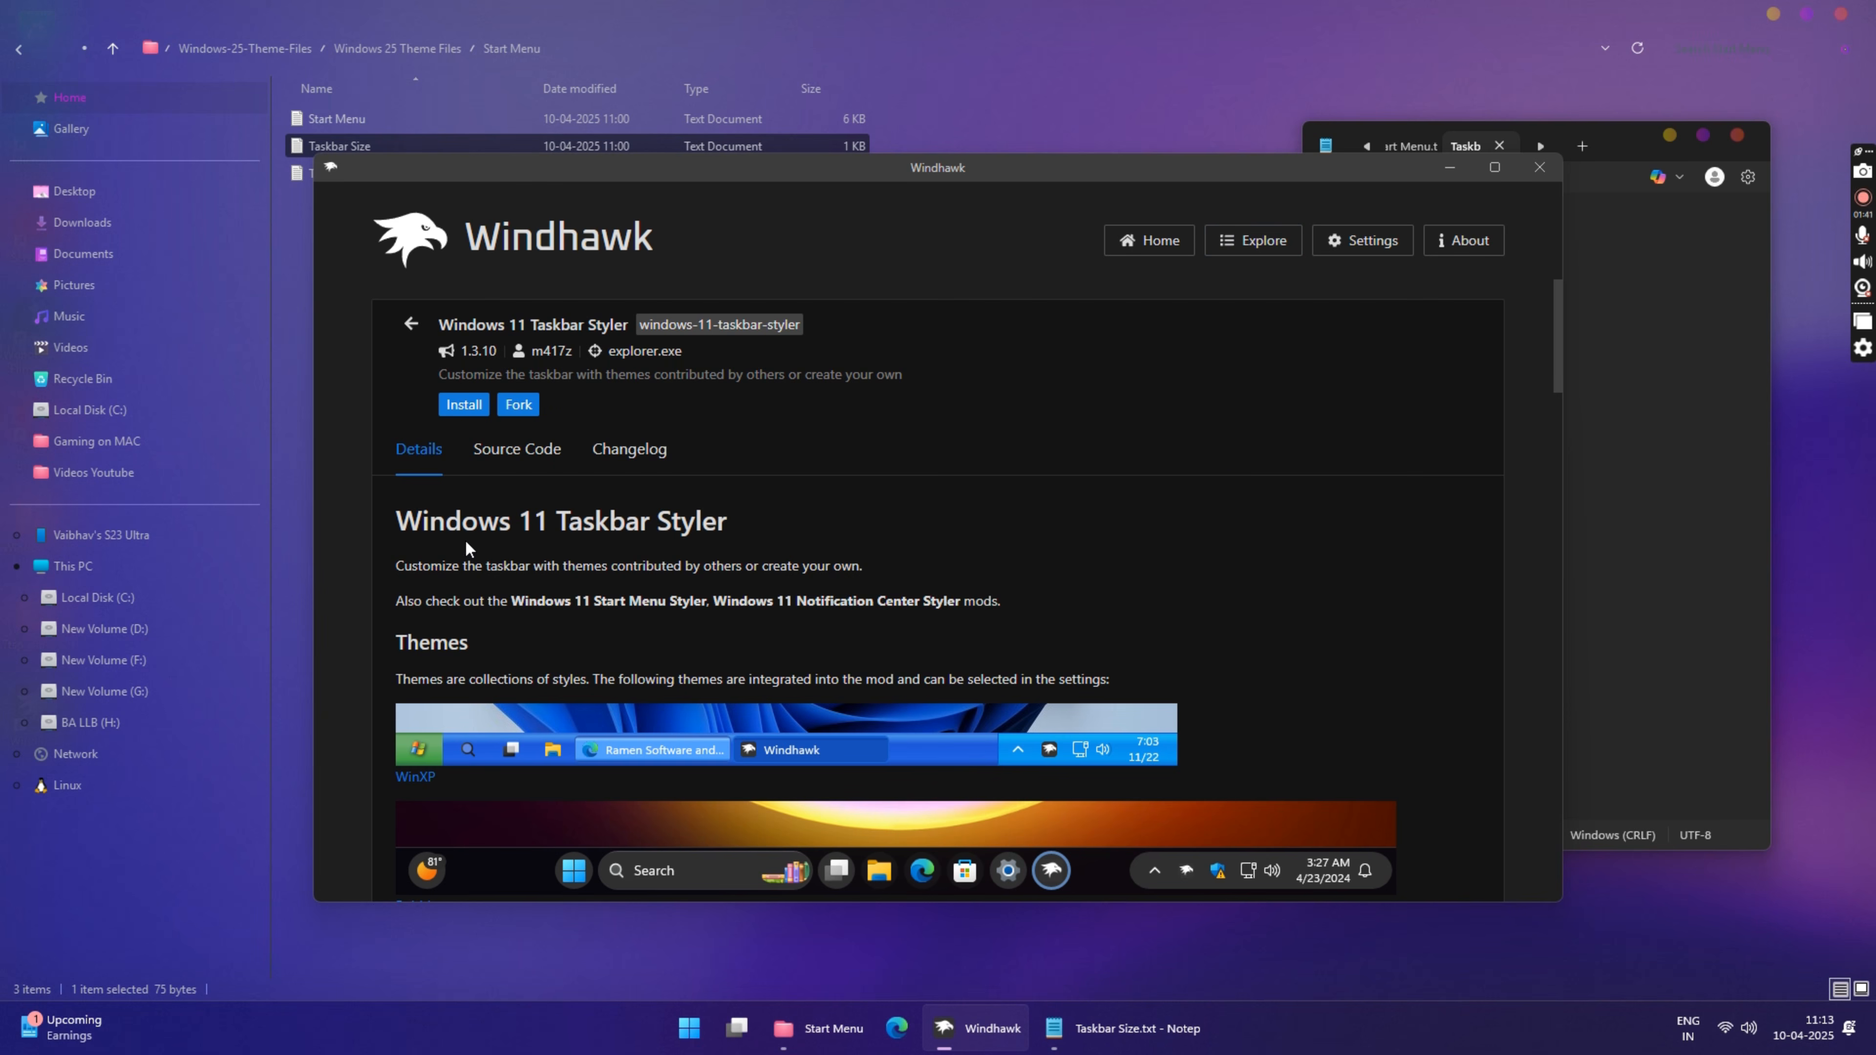
left_click(464, 405)
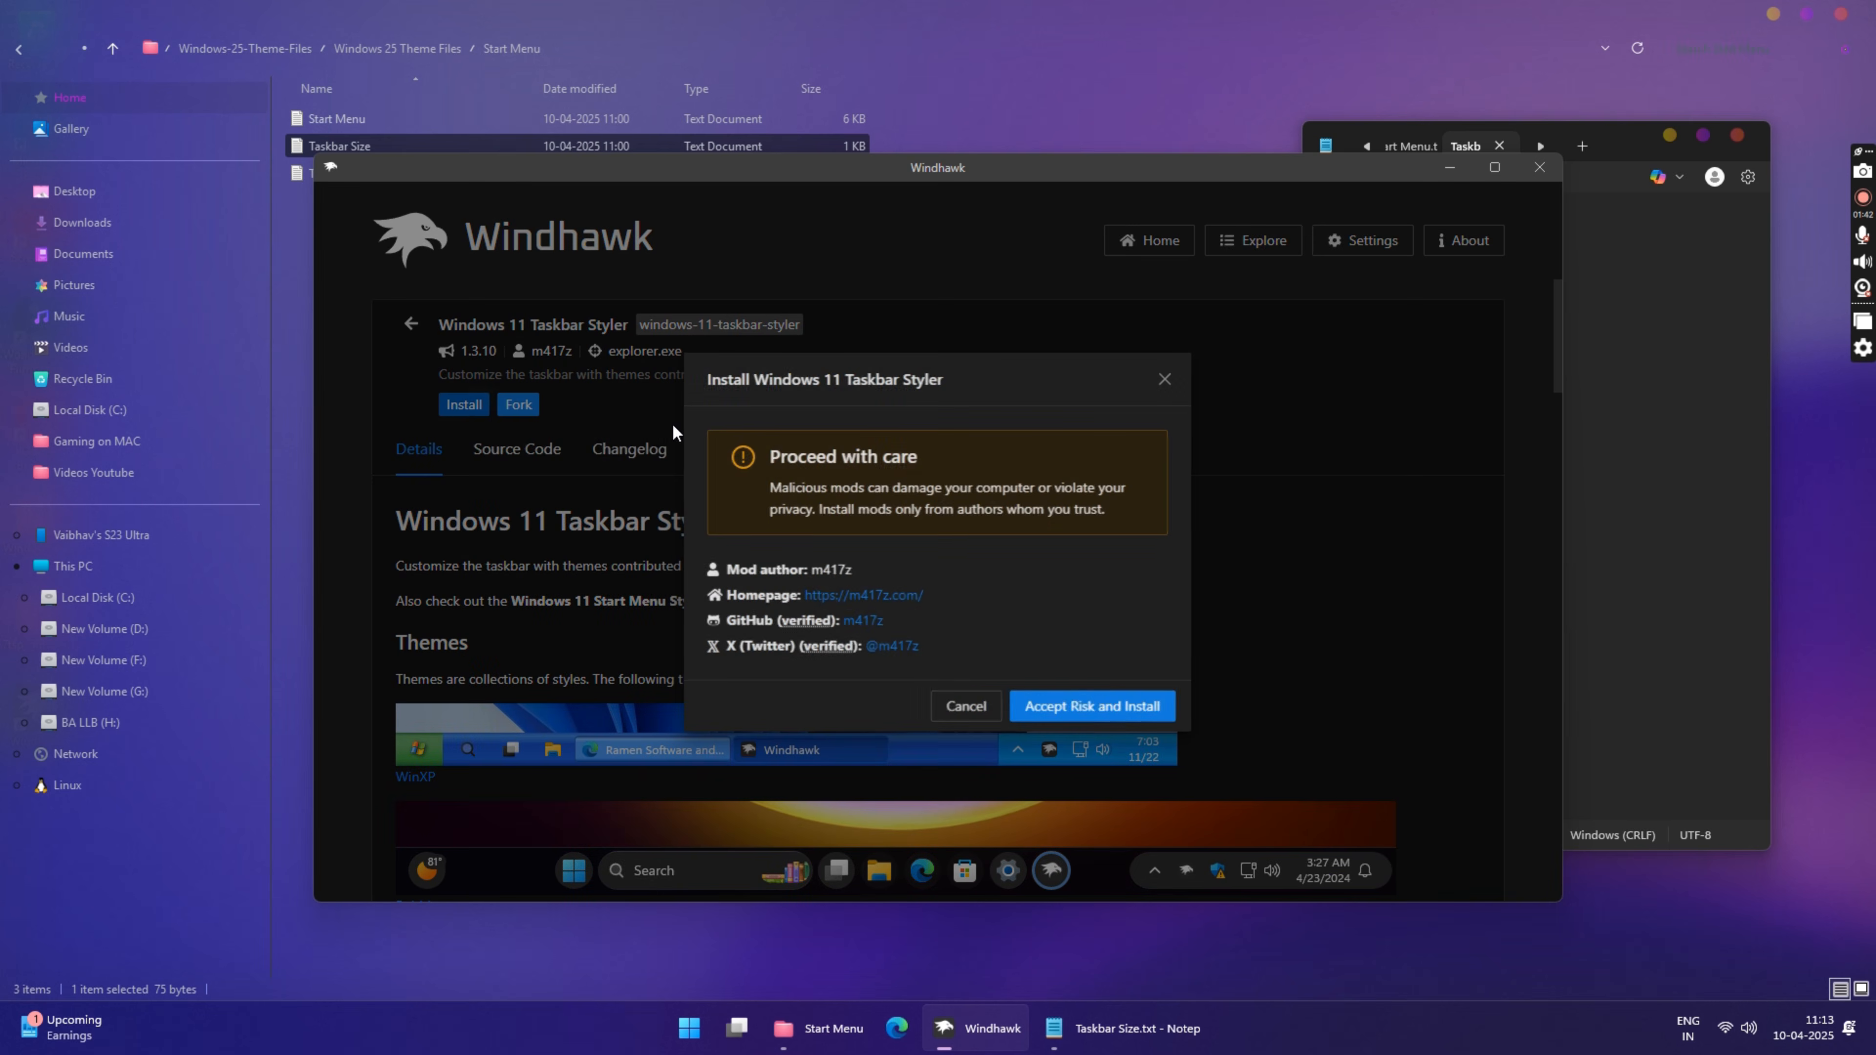
left_click(1067, 714)
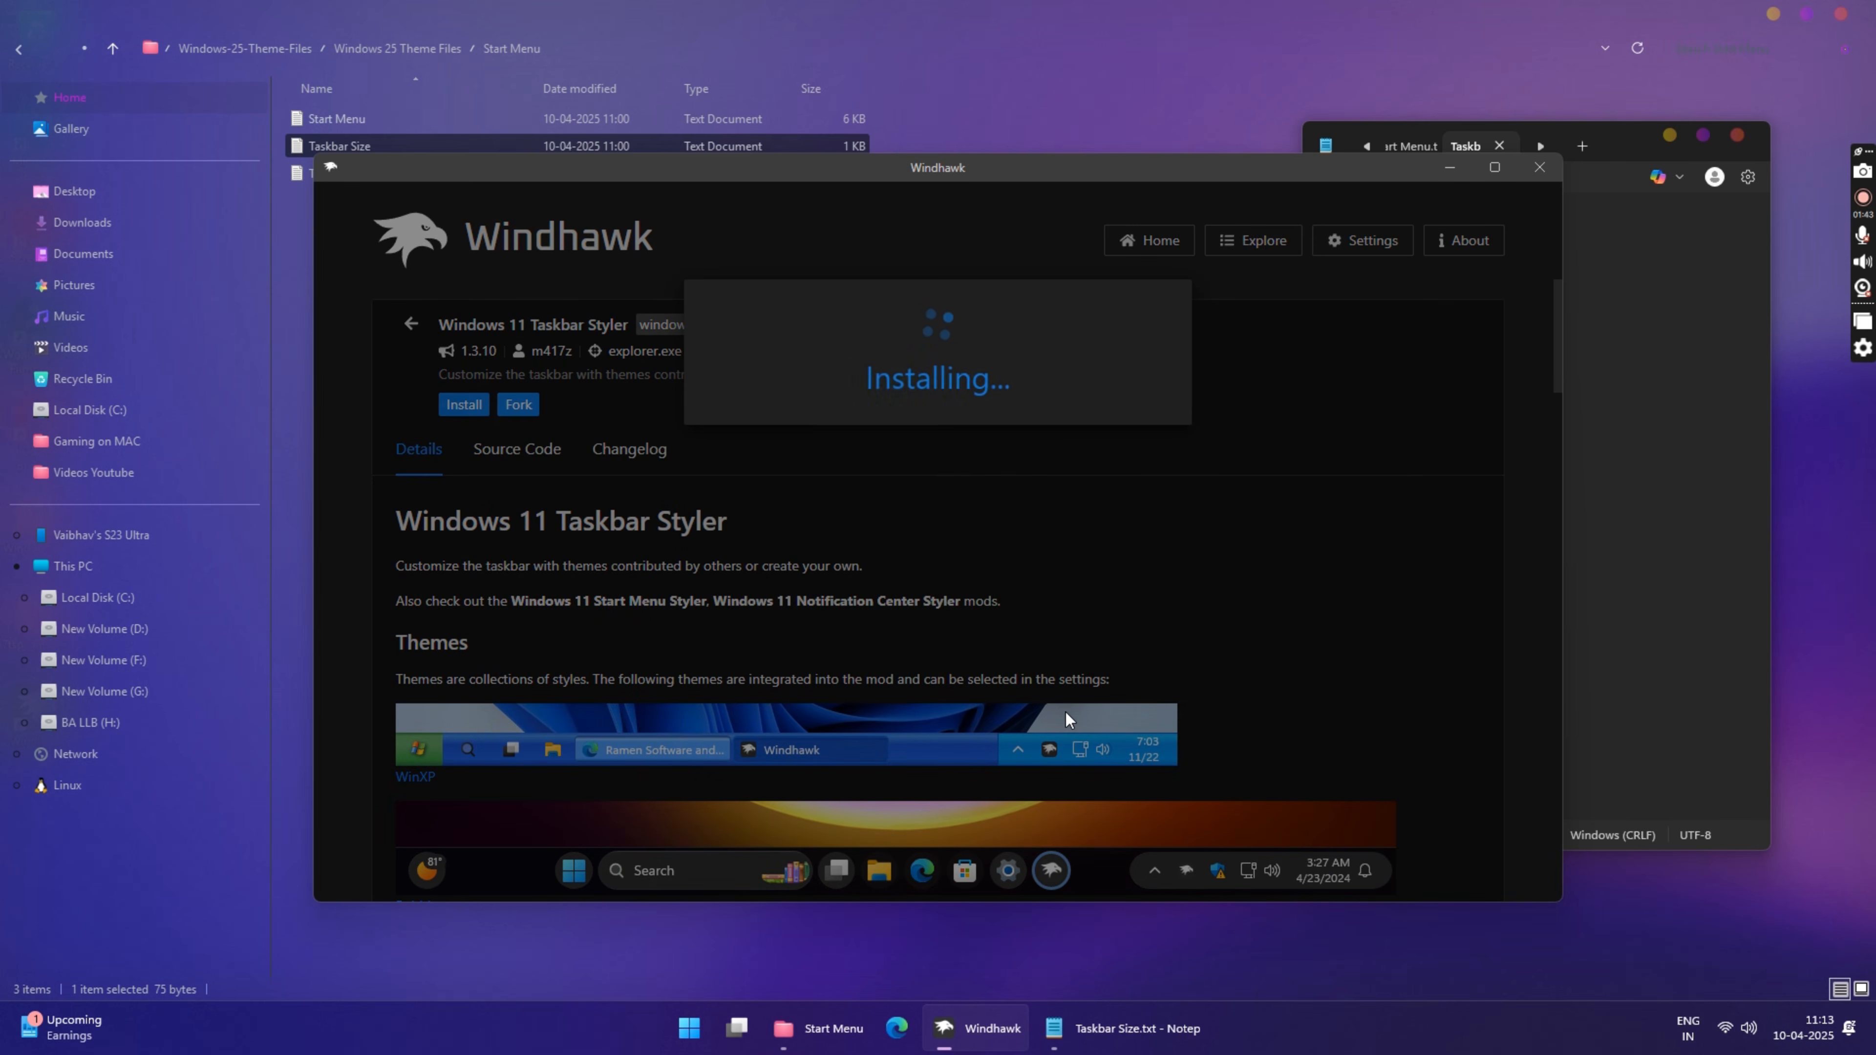
Step: Open the Taskbar text file from the theme's Start Menu folder and copy its entire contents
left_click(886, 26)
double_click(325, 172)
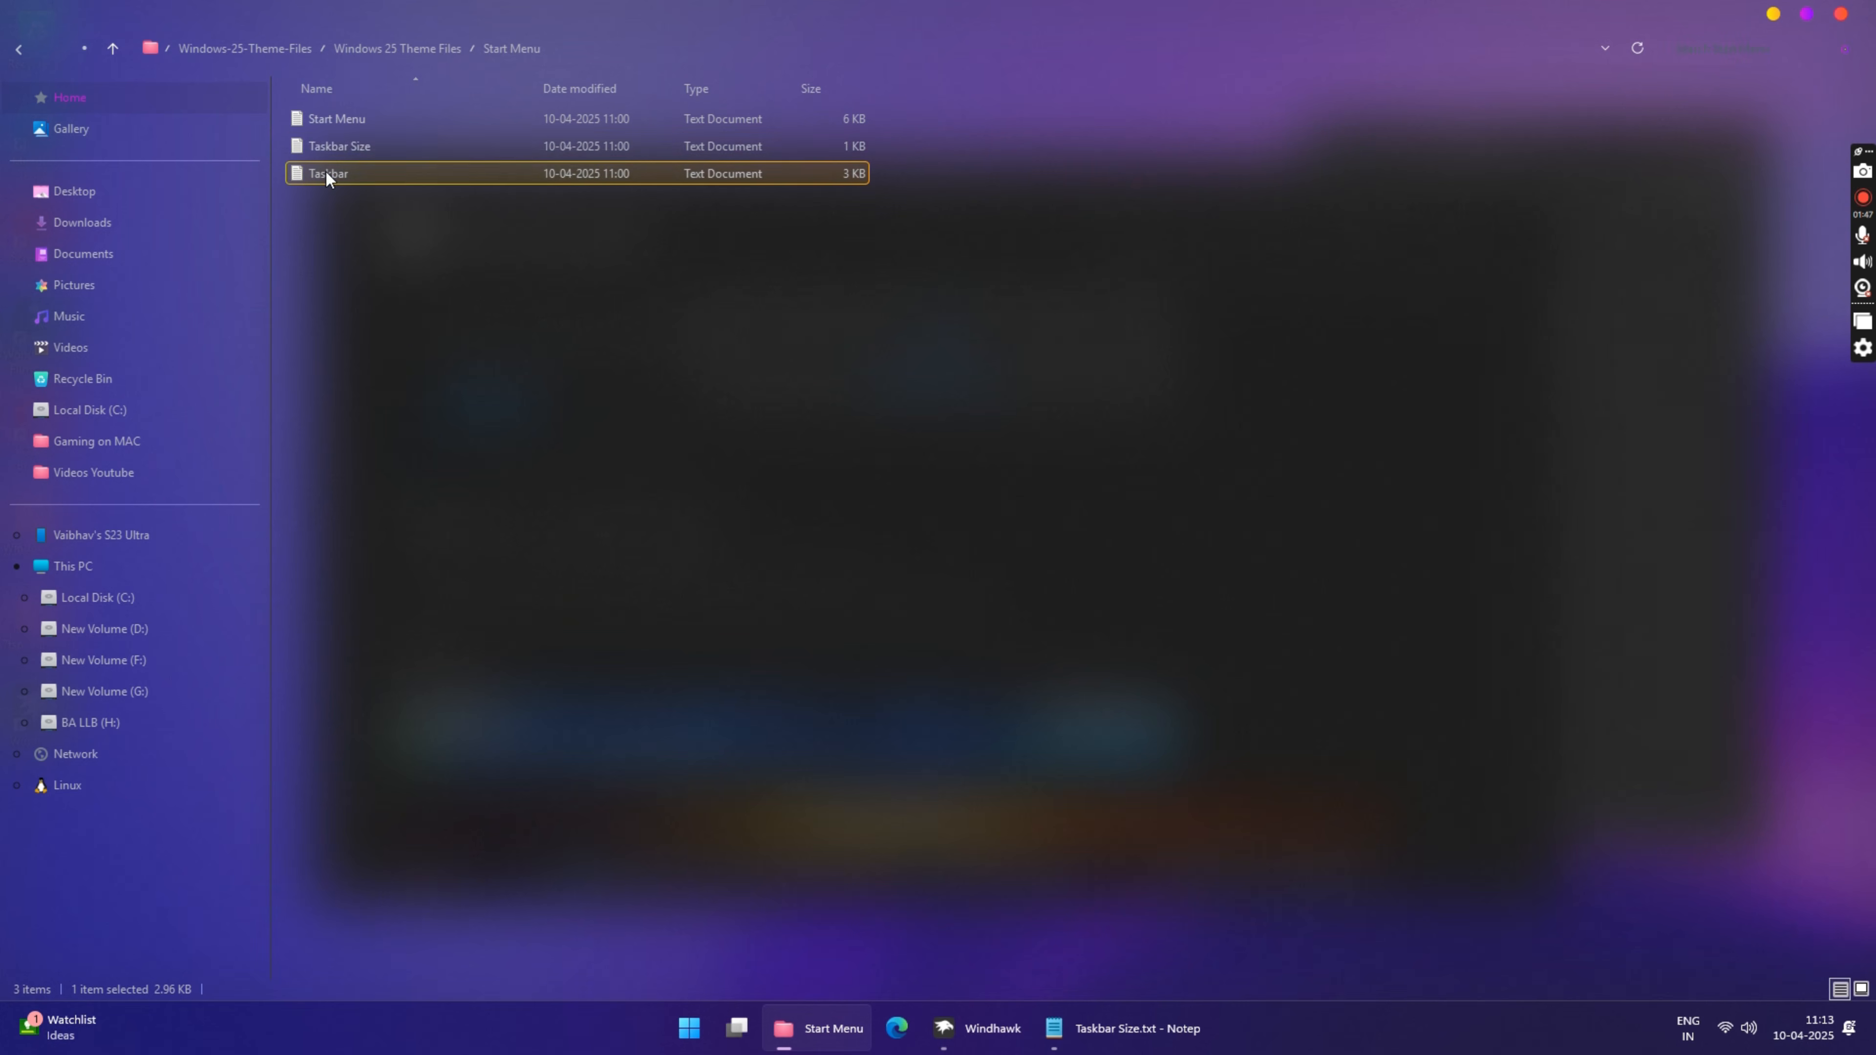
left_click(1509, 502)
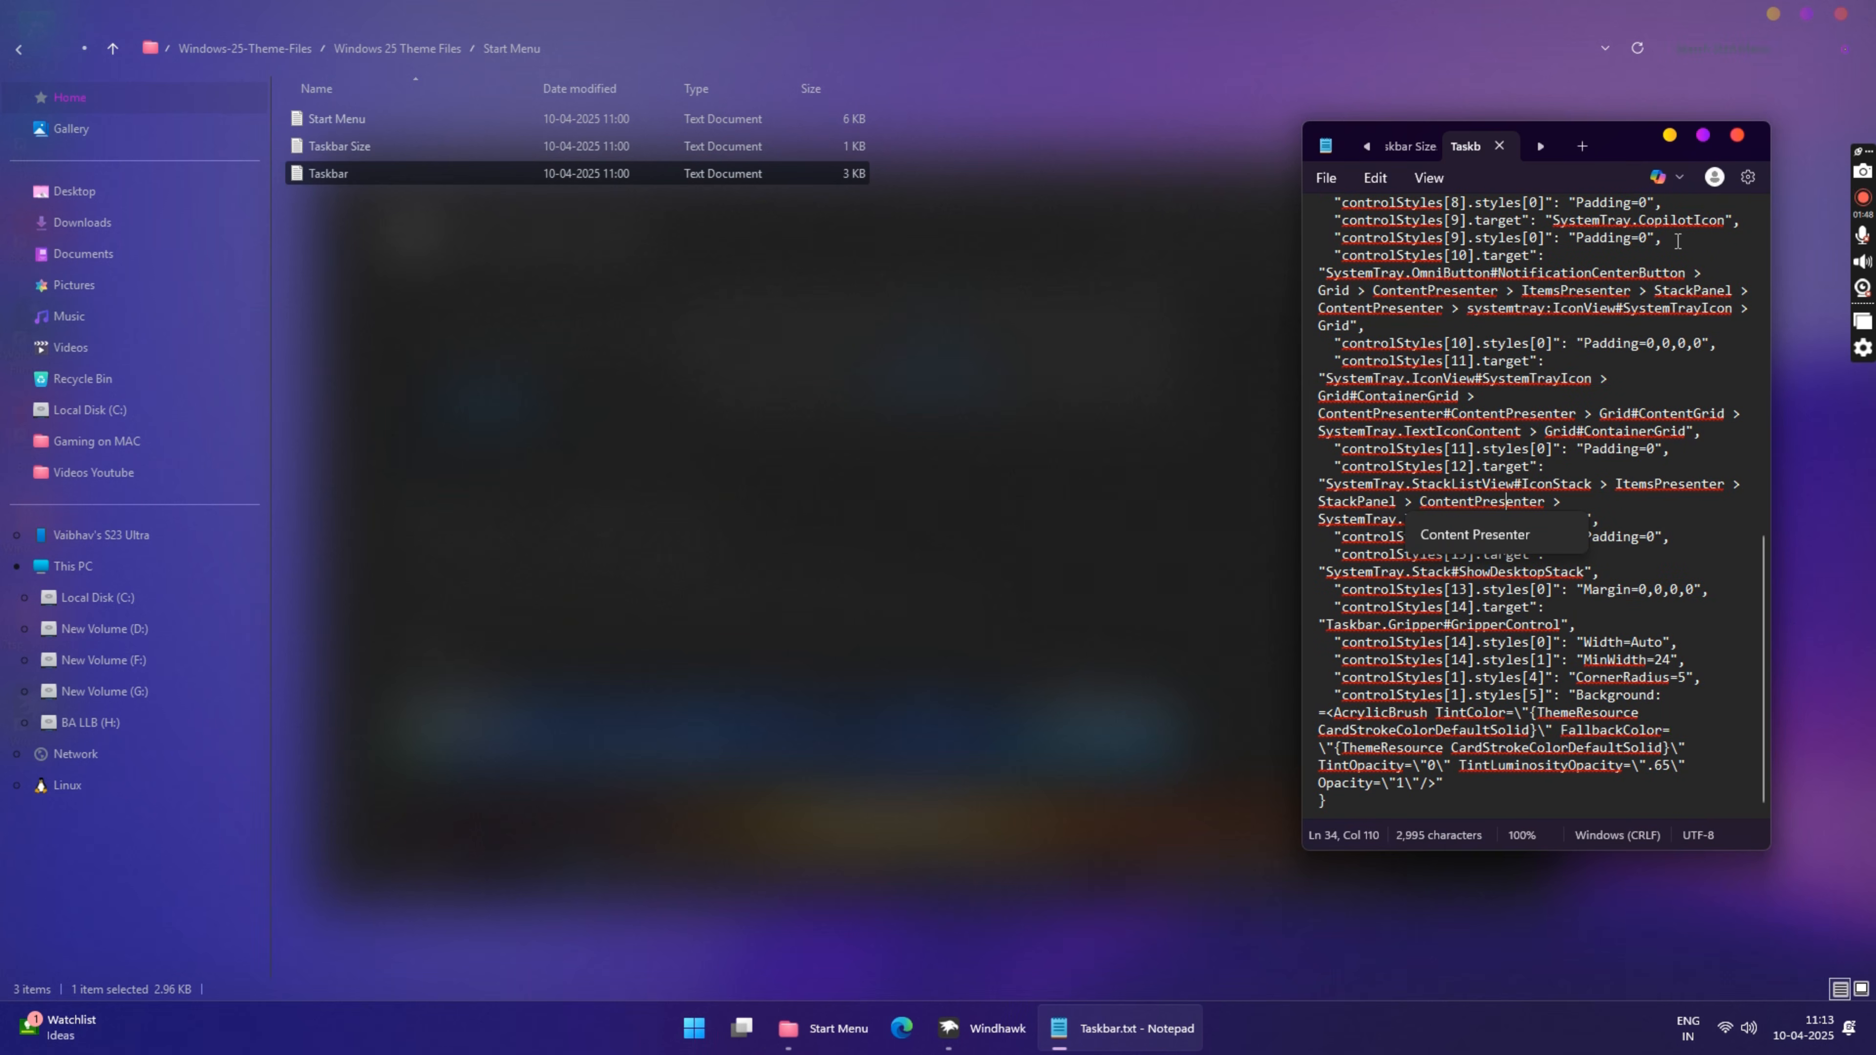
left_click(1736, 136)
double_click(538, 184)
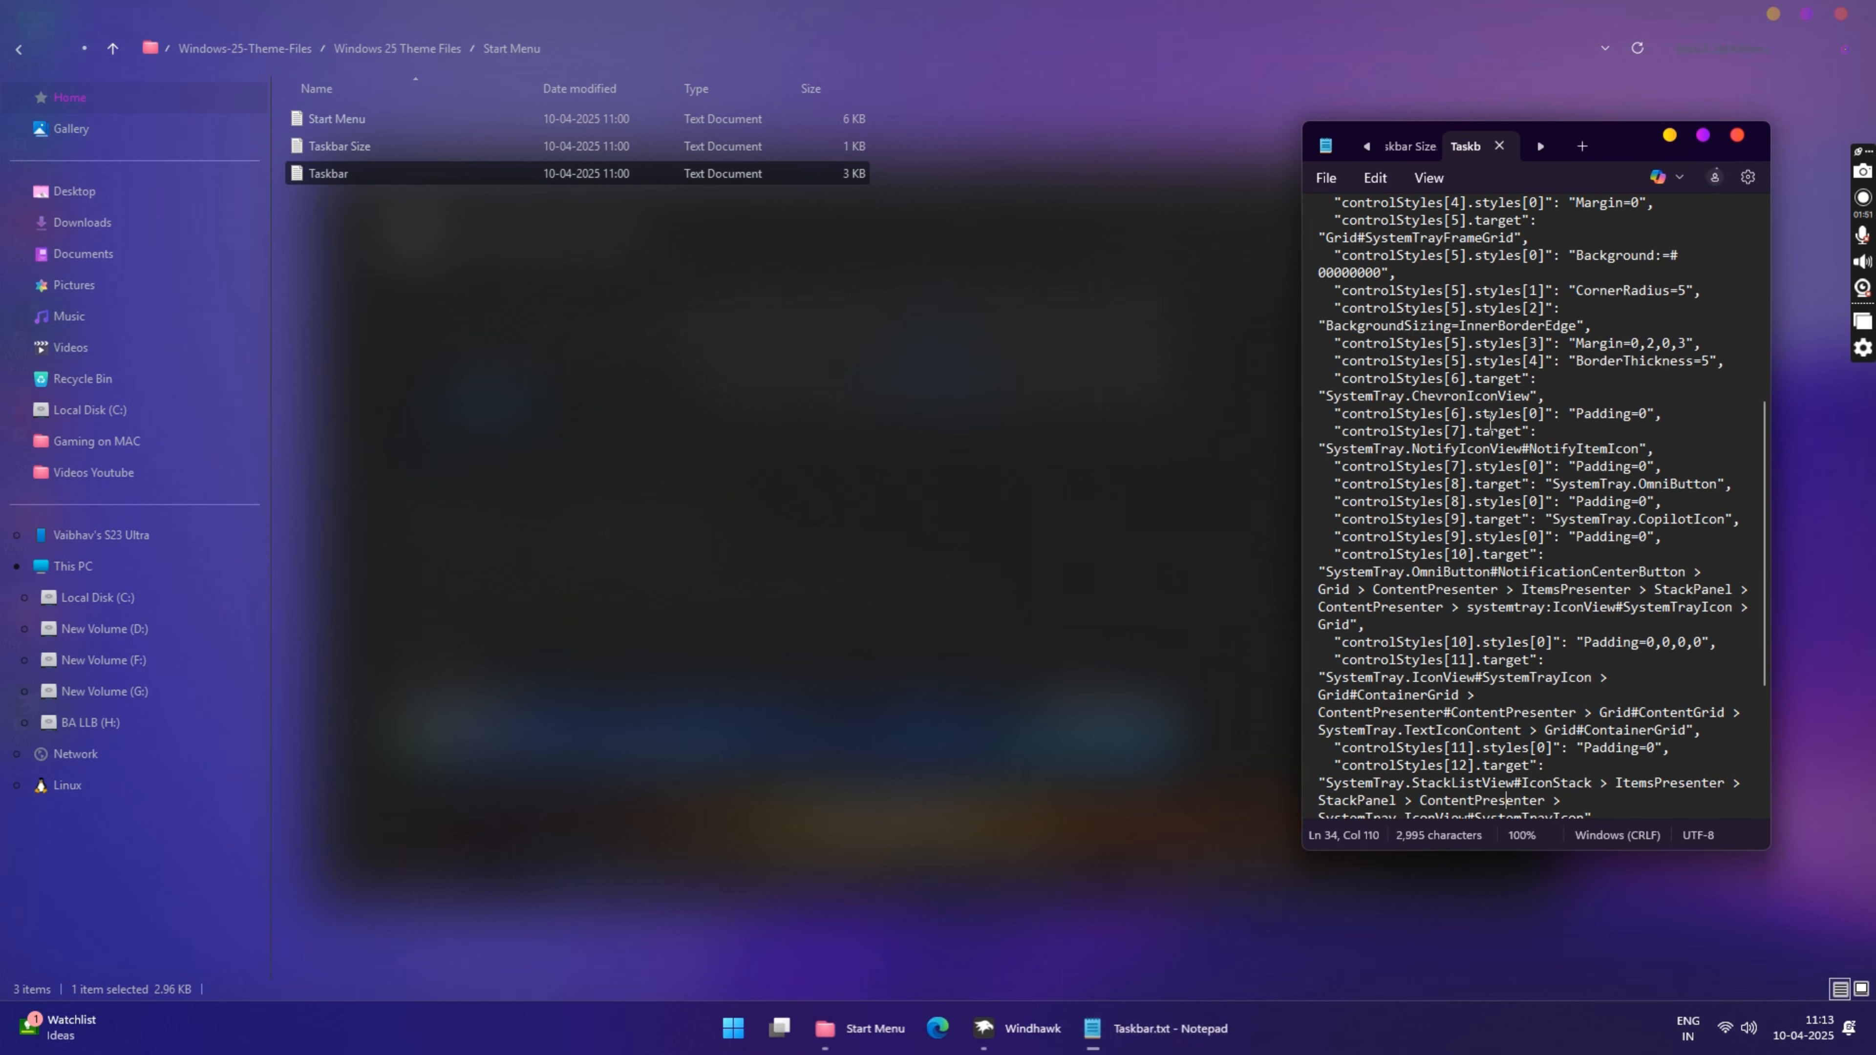
key("ctrl+a")
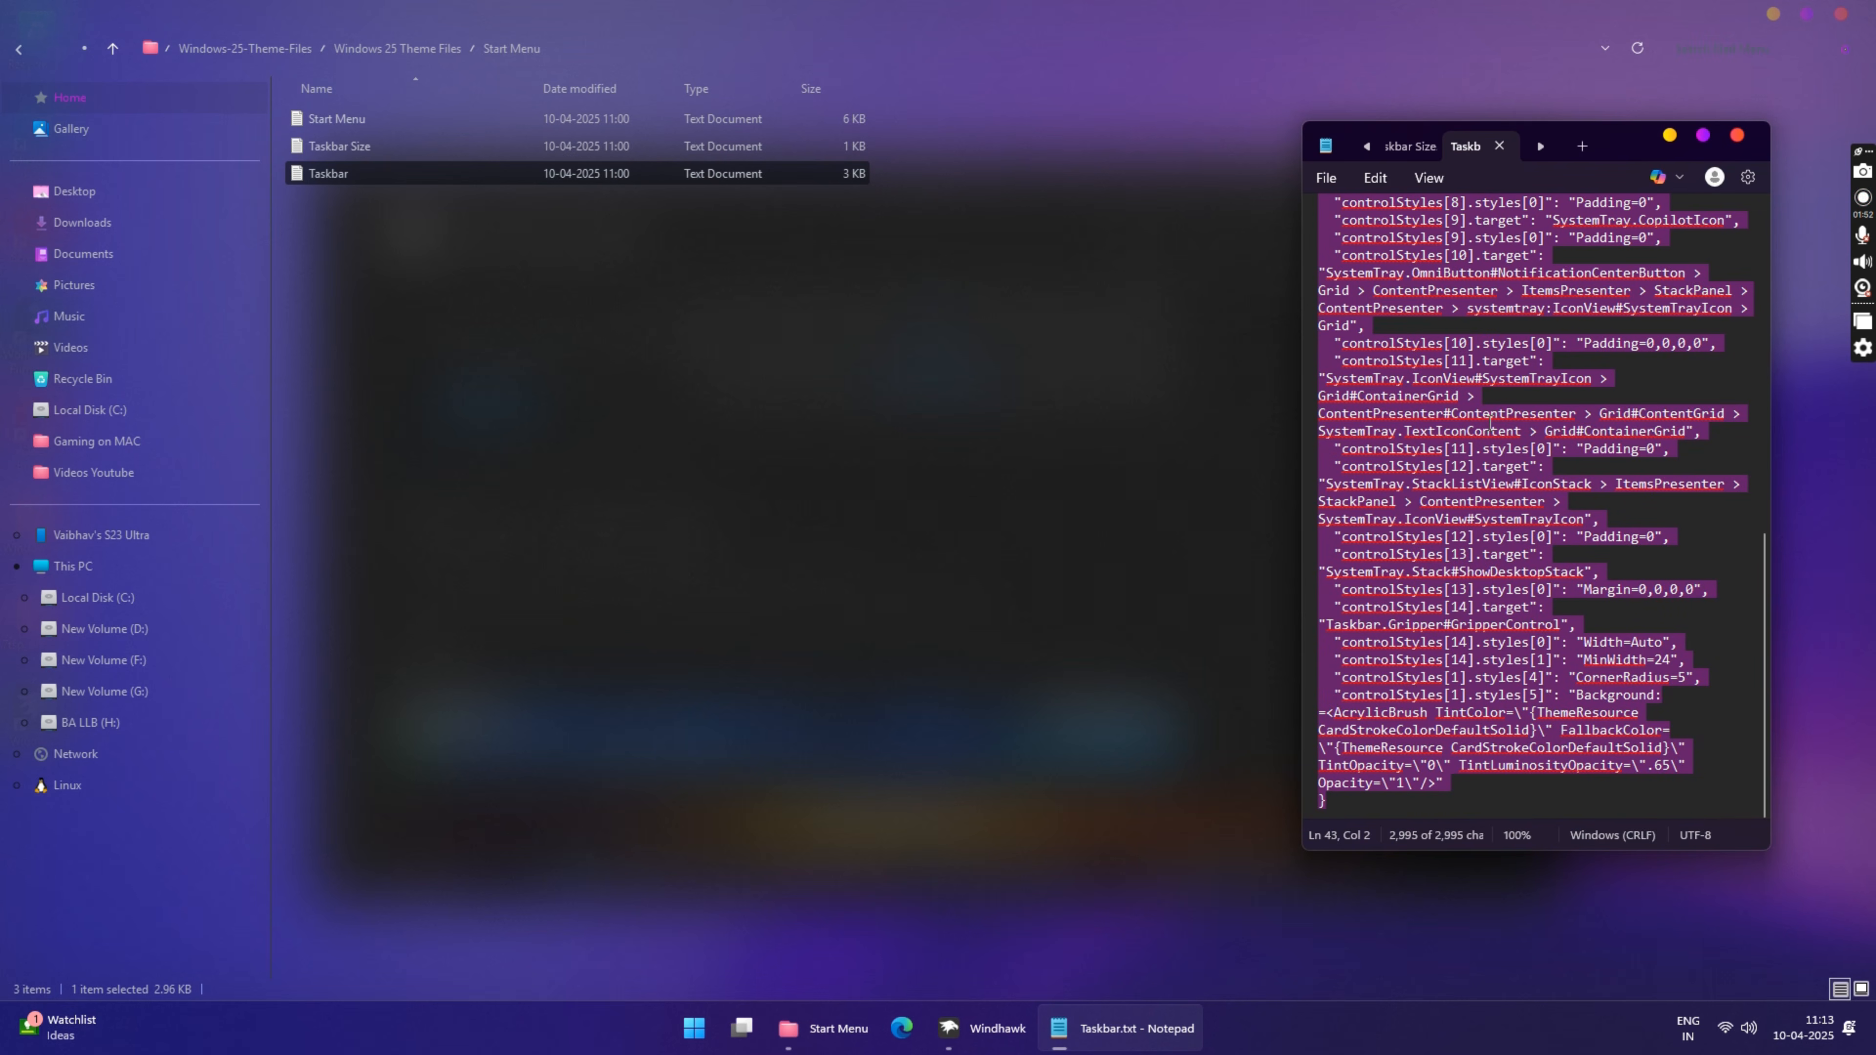
right_click(1436, 428)
left_click(1505, 533)
Step: Back in Windhawk, replace the Taskbar Styler's mod settings with the copied Taskbar text and save them
left_click(956, 1011)
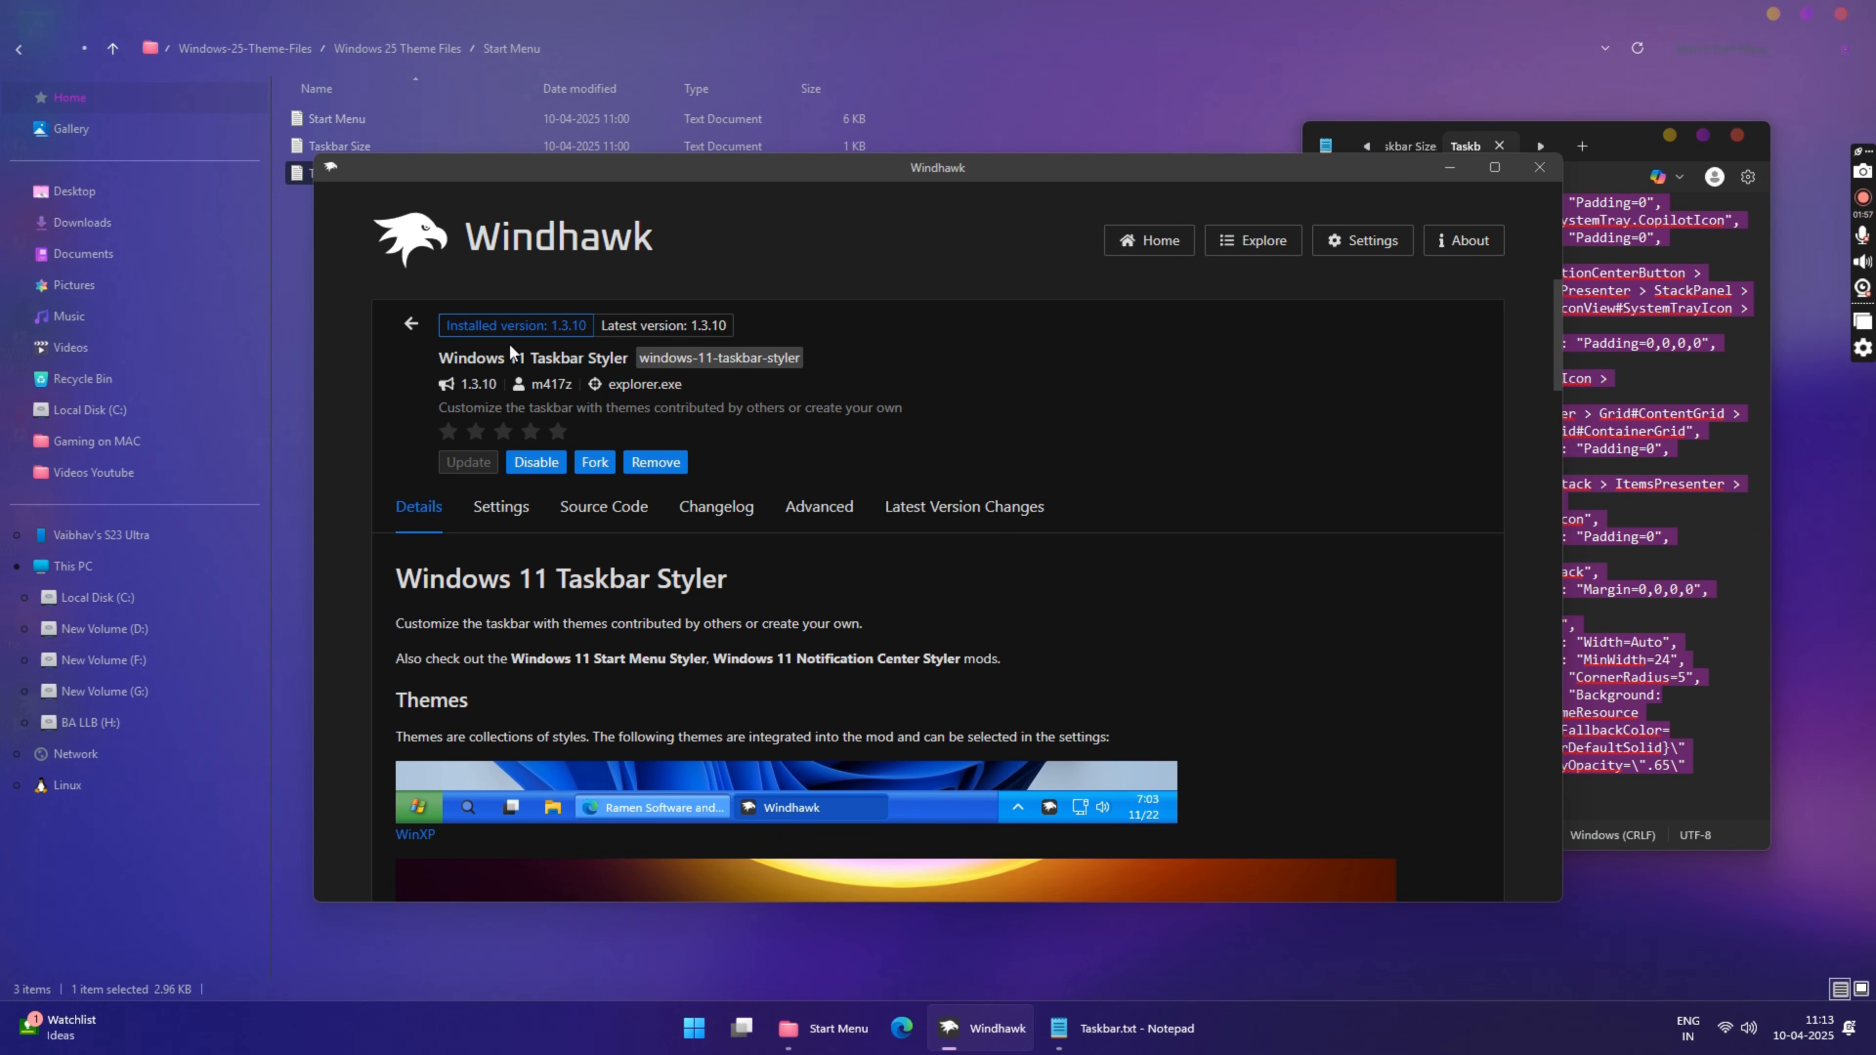
left_click(818, 508)
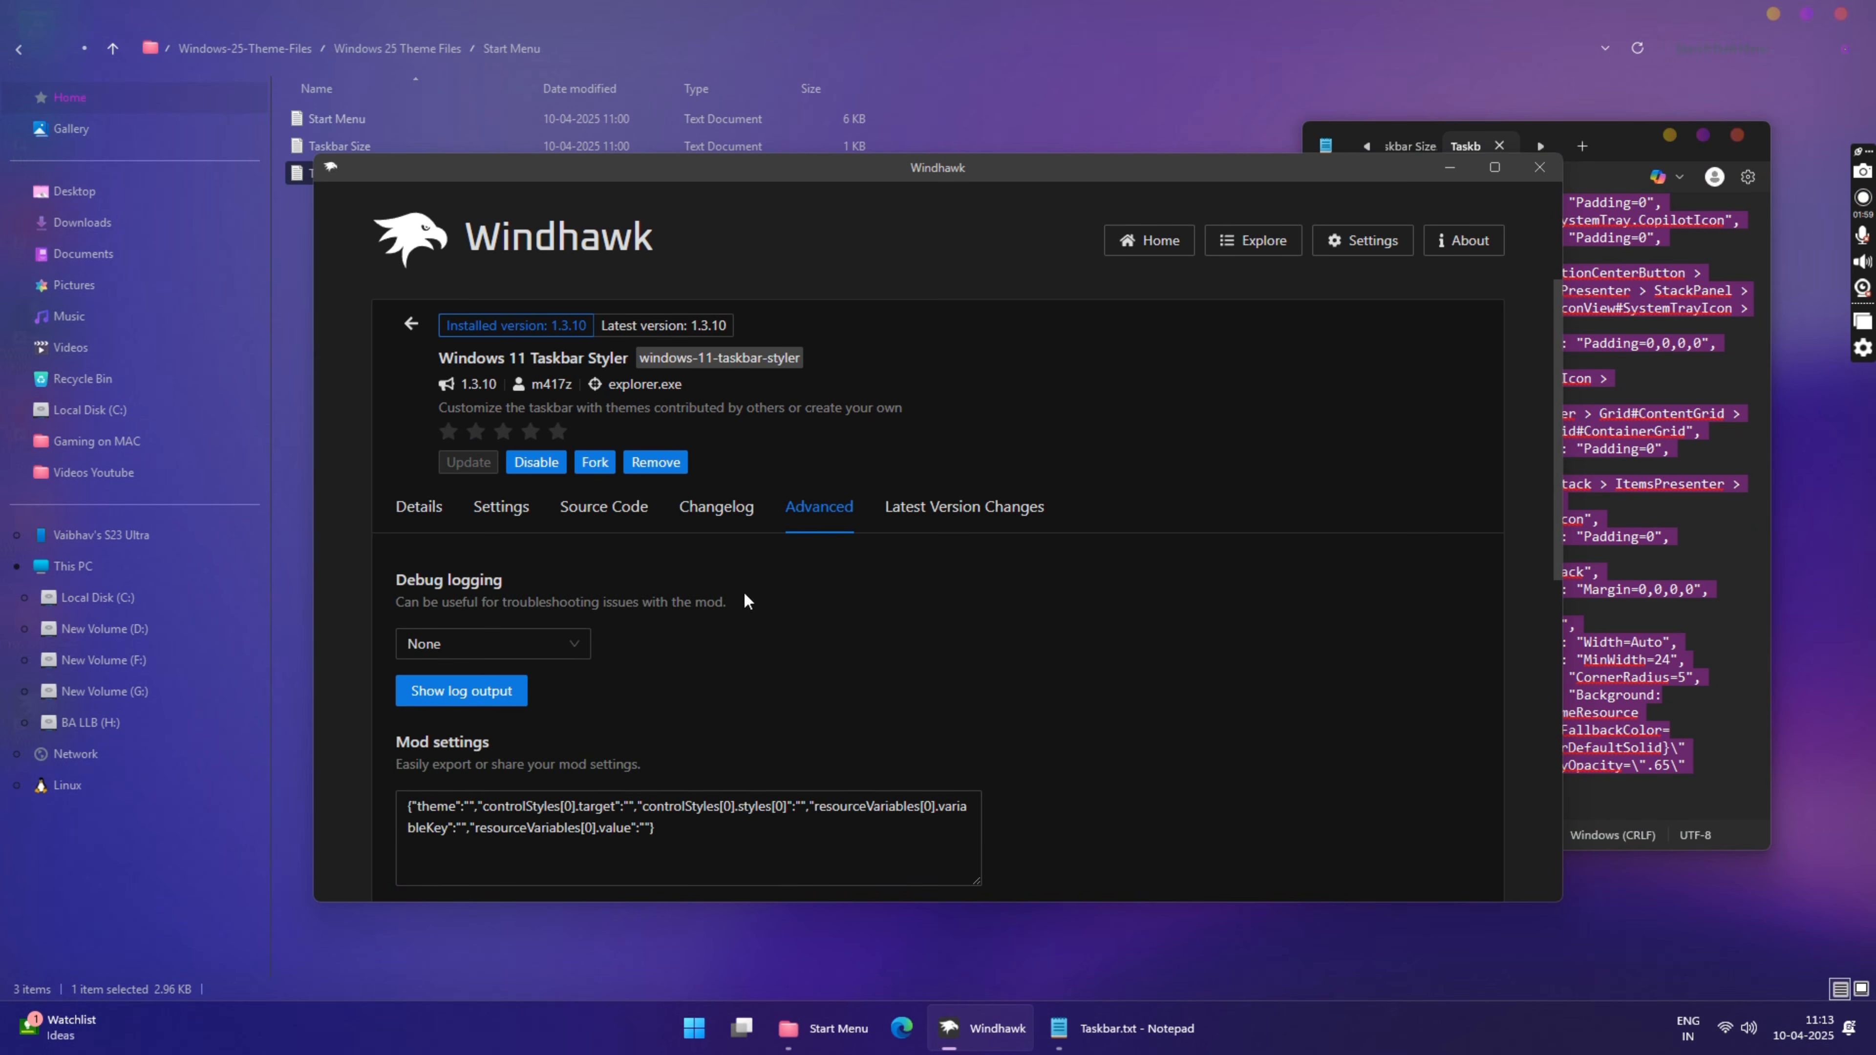
scroll(741, 591, "down", 3)
left_click(707, 567)
key("ctrl+a")
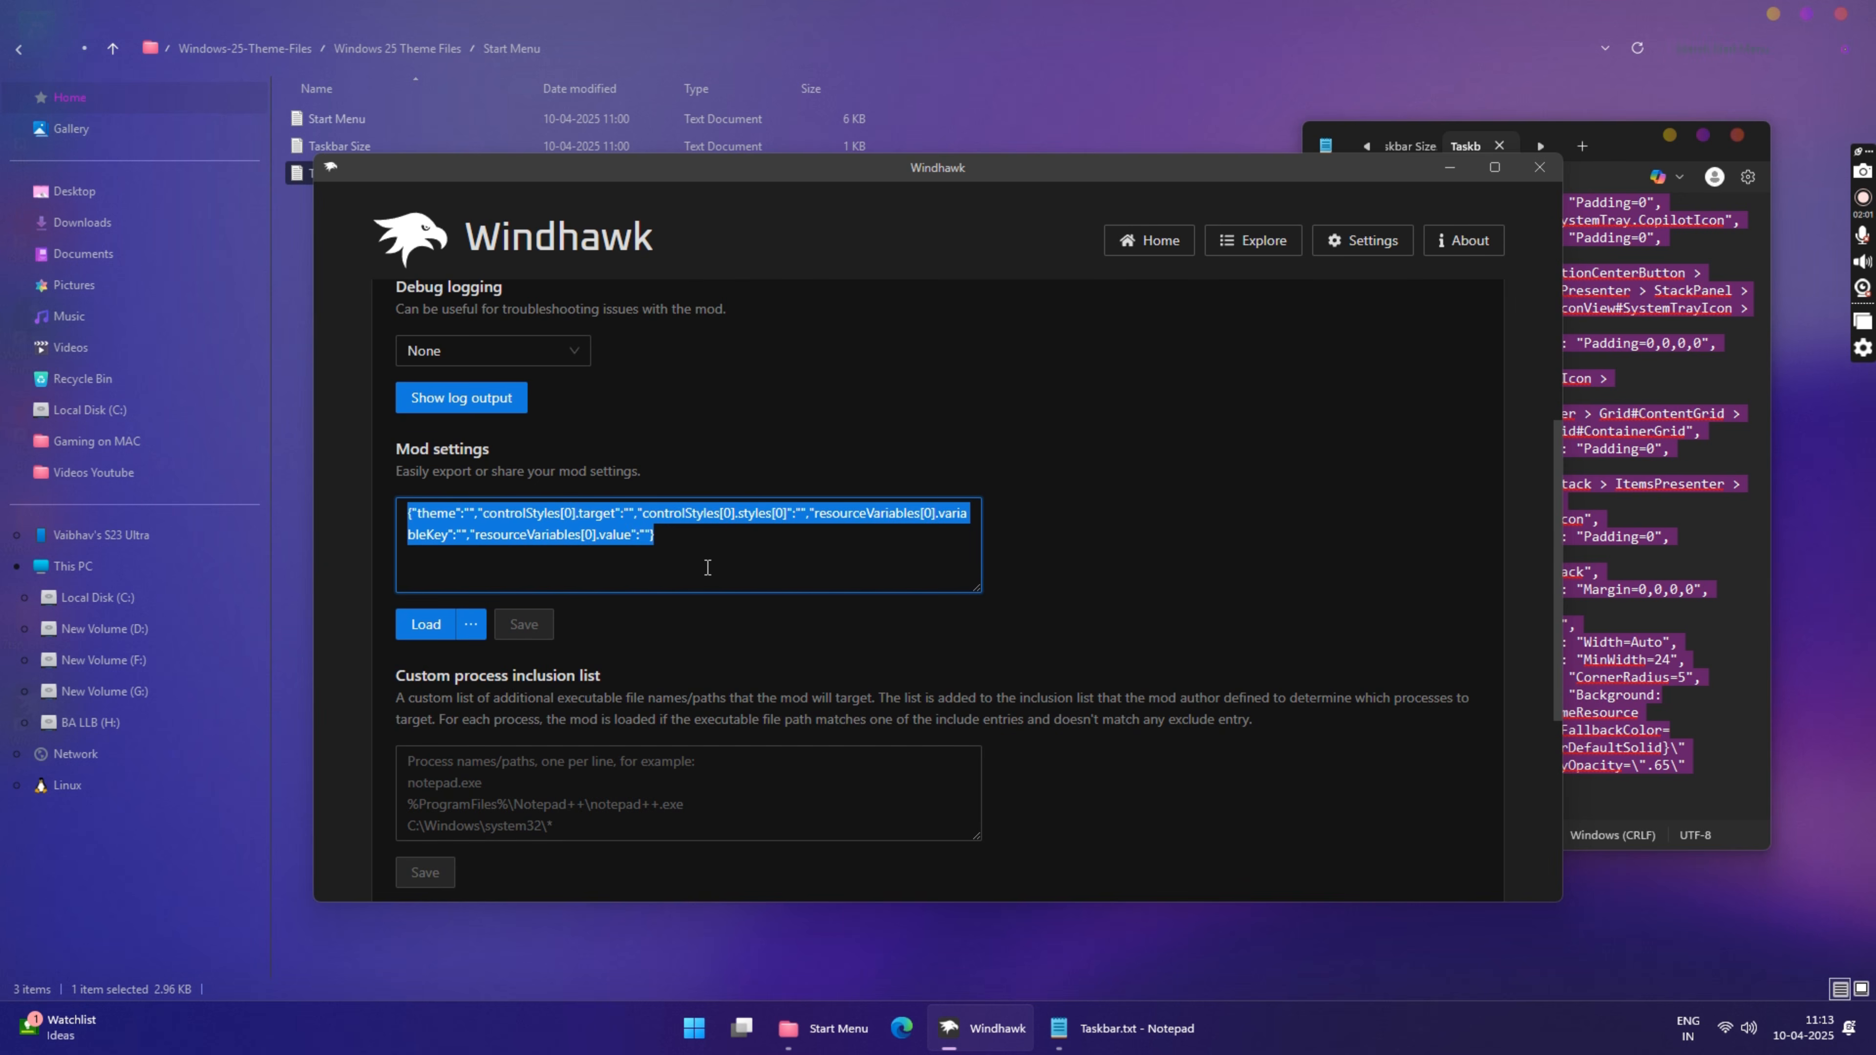
right_click(621, 528)
left_click(646, 619)
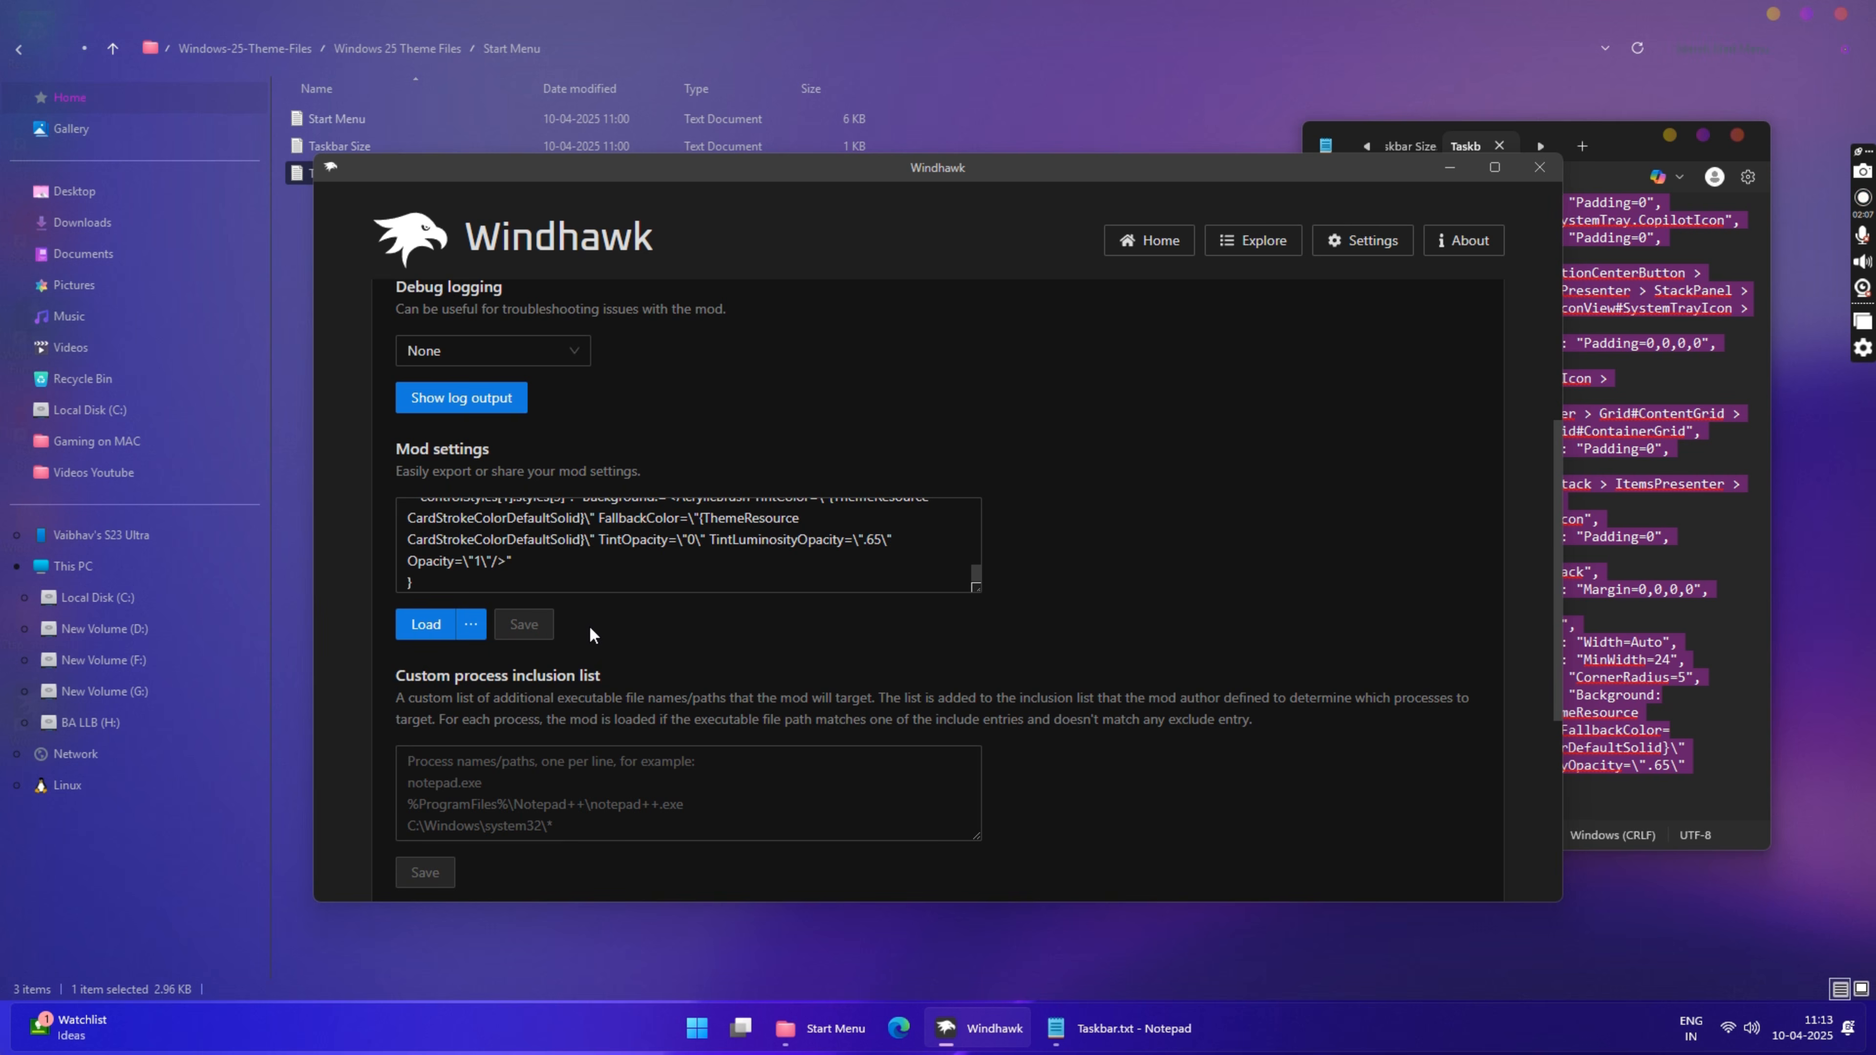
scroll(886, 547, "up", 10)
scroll(953, 466, "up", 4)
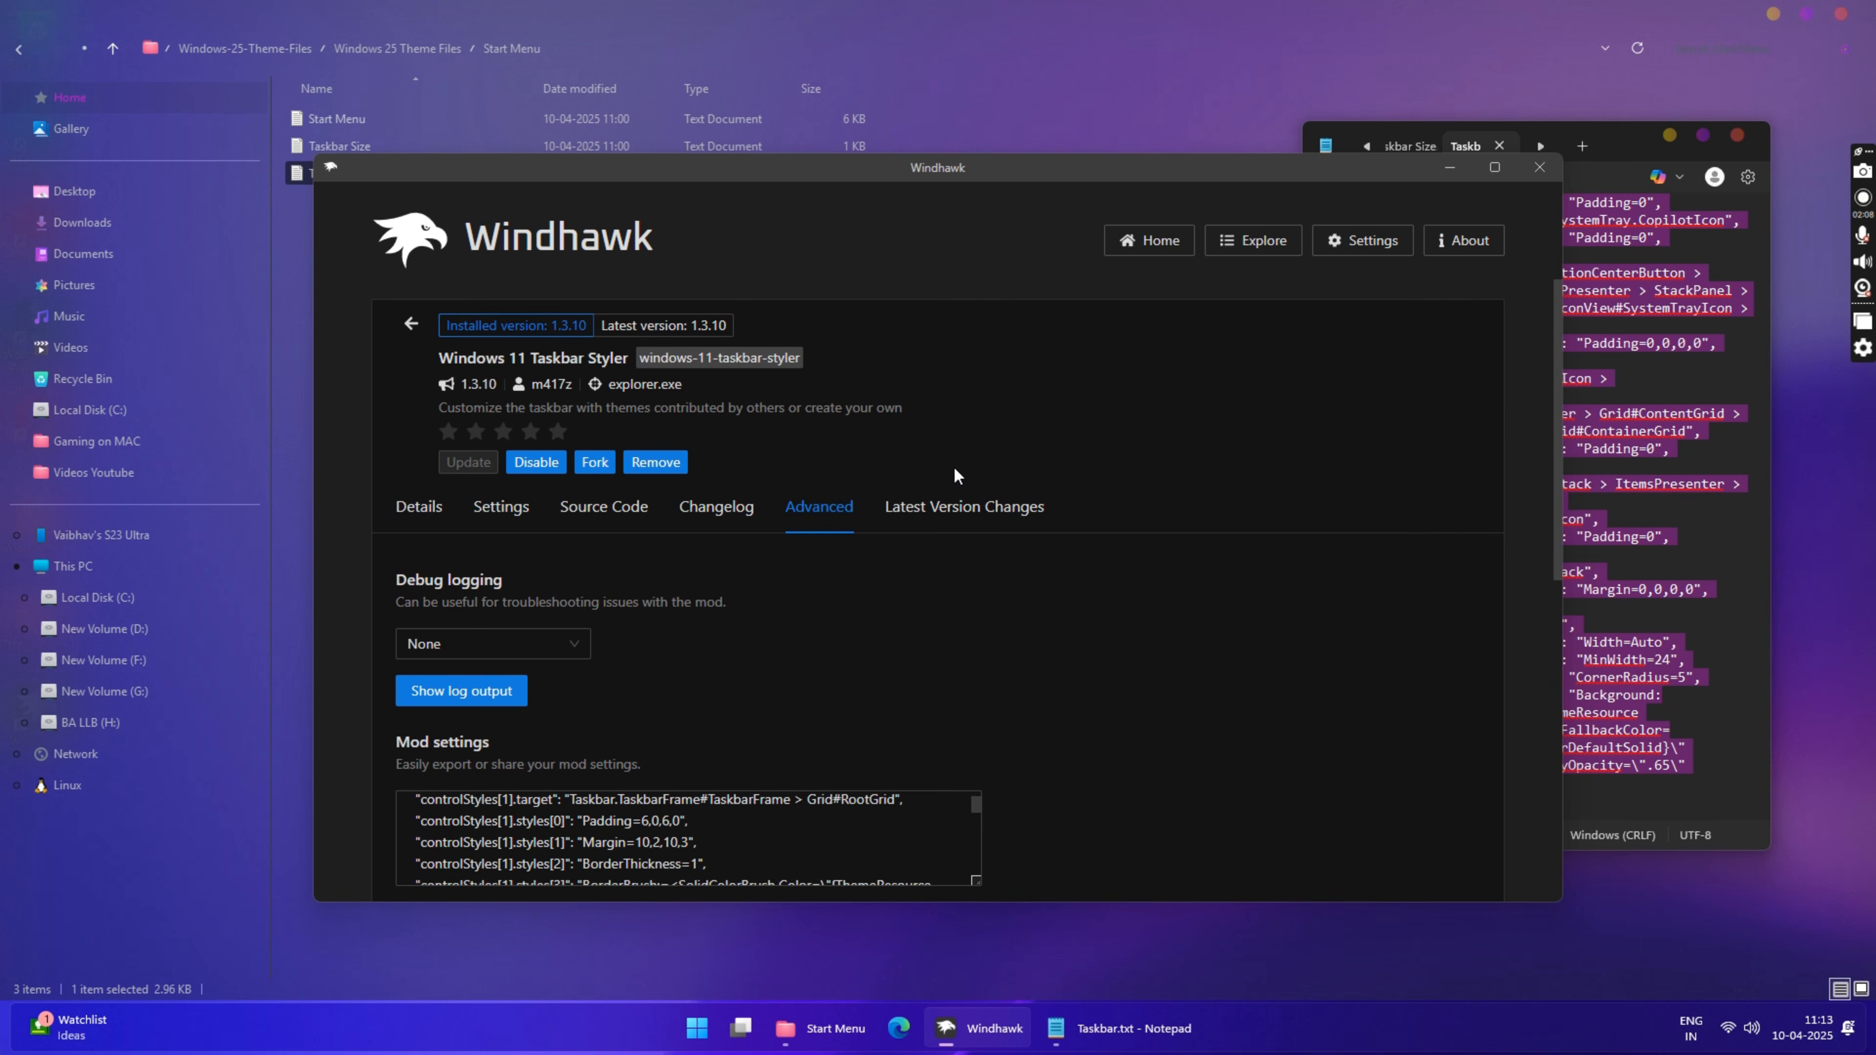
Step: Close Windhawk, Notepad and the Start Menu folder window to return to the desktop
left_click(1537, 171)
left_click(1736, 134)
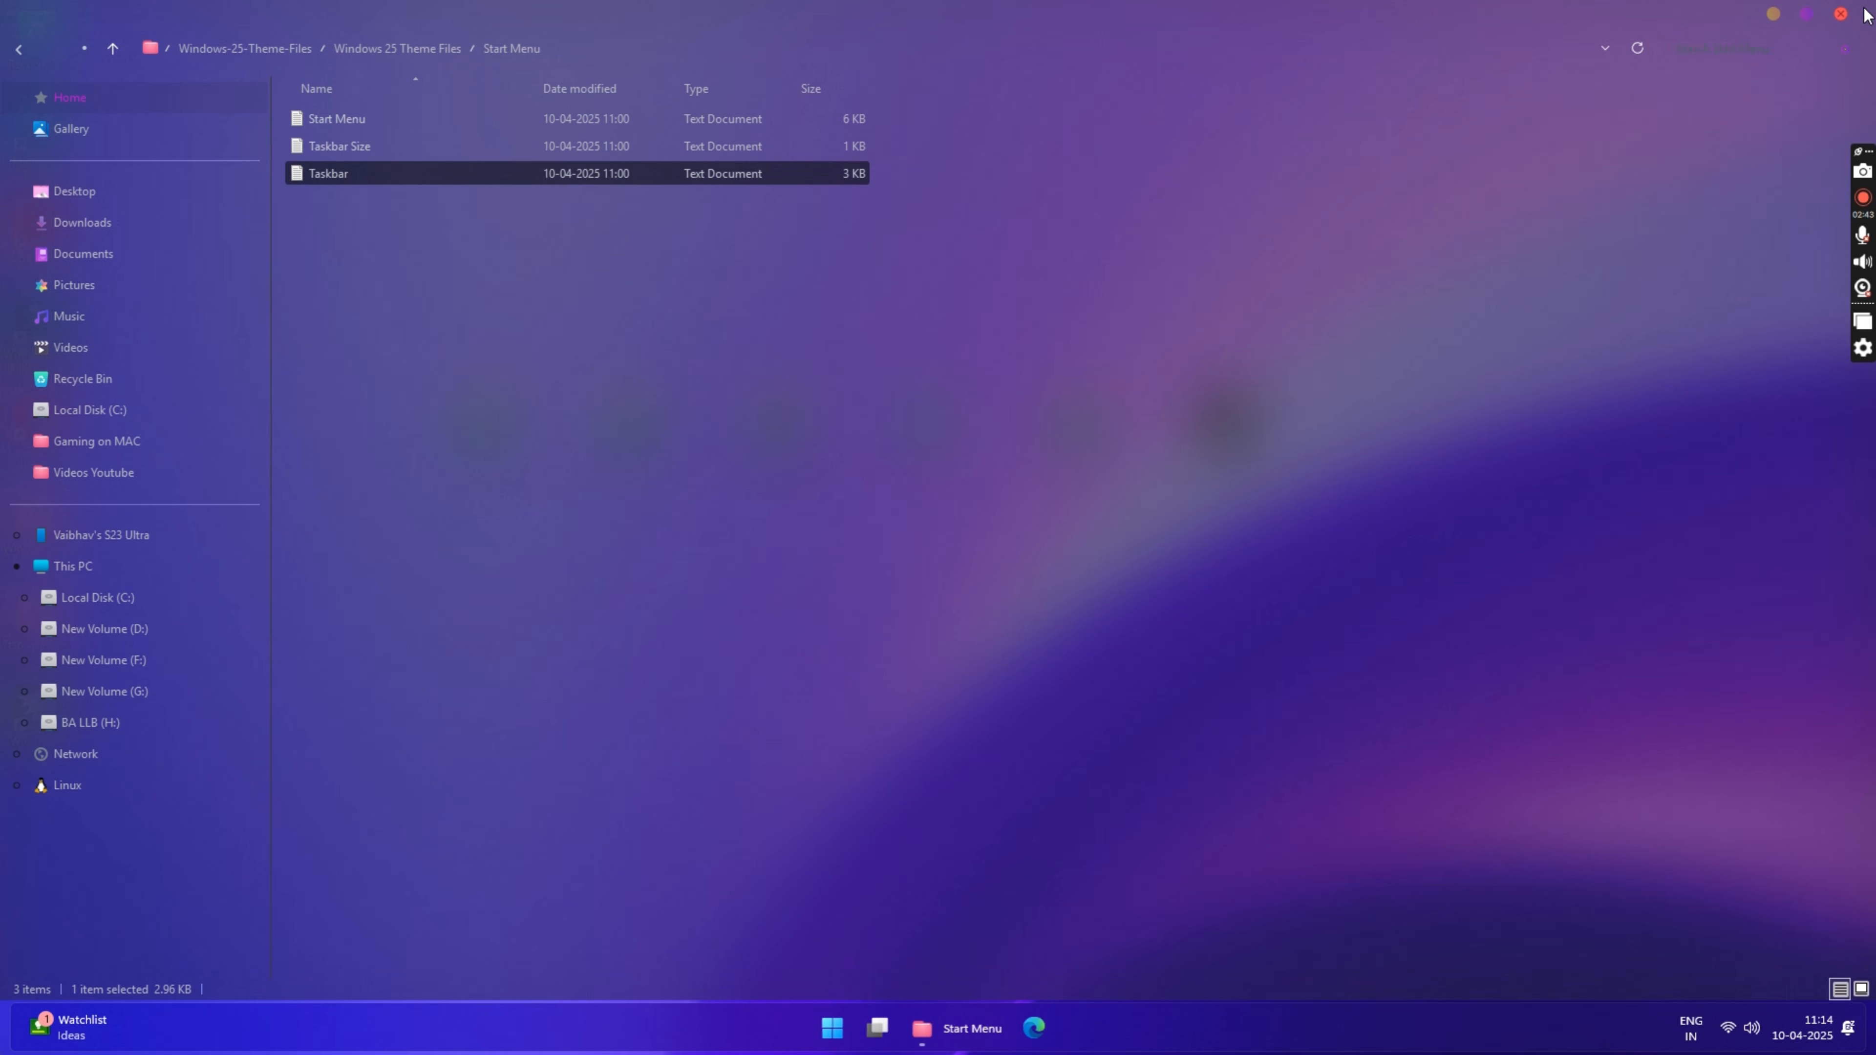
left_click(1841, 13)
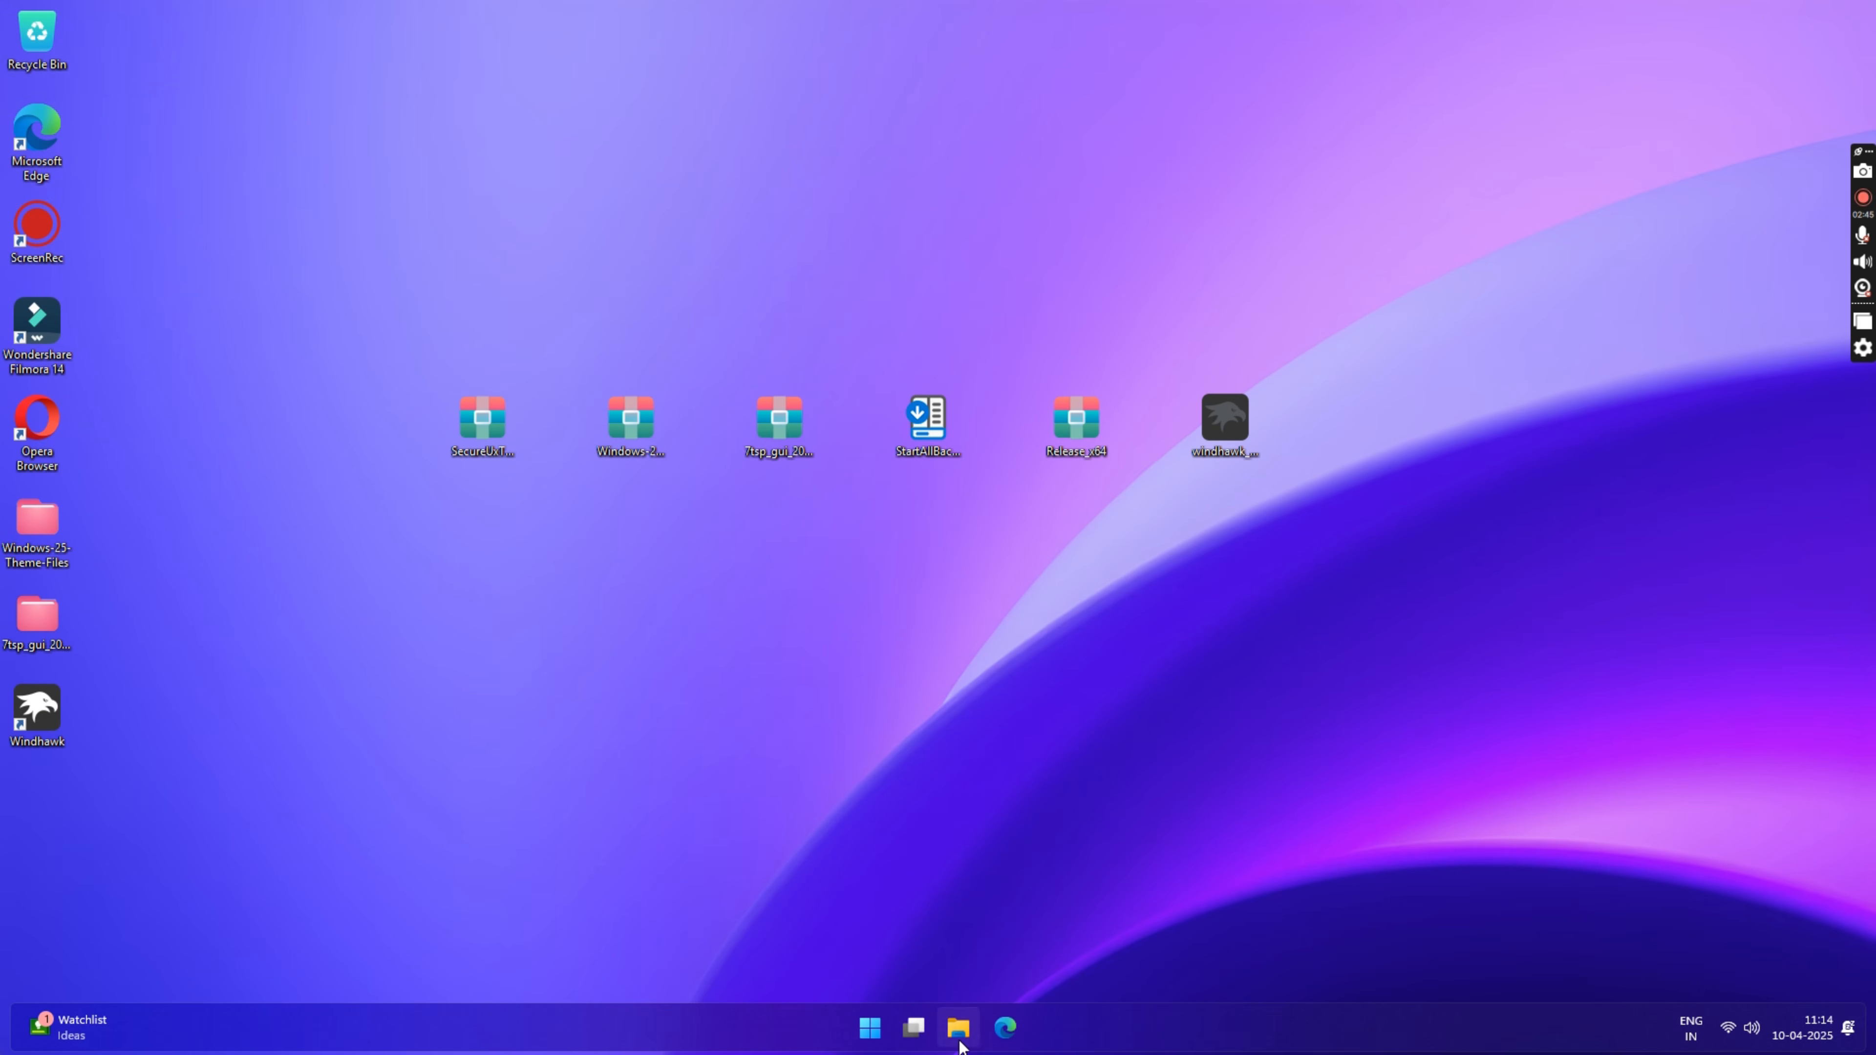
Step: Open the config file from the Release_x64\Release folder on Local Disk (C:) in Notepad
left_click(958, 1028)
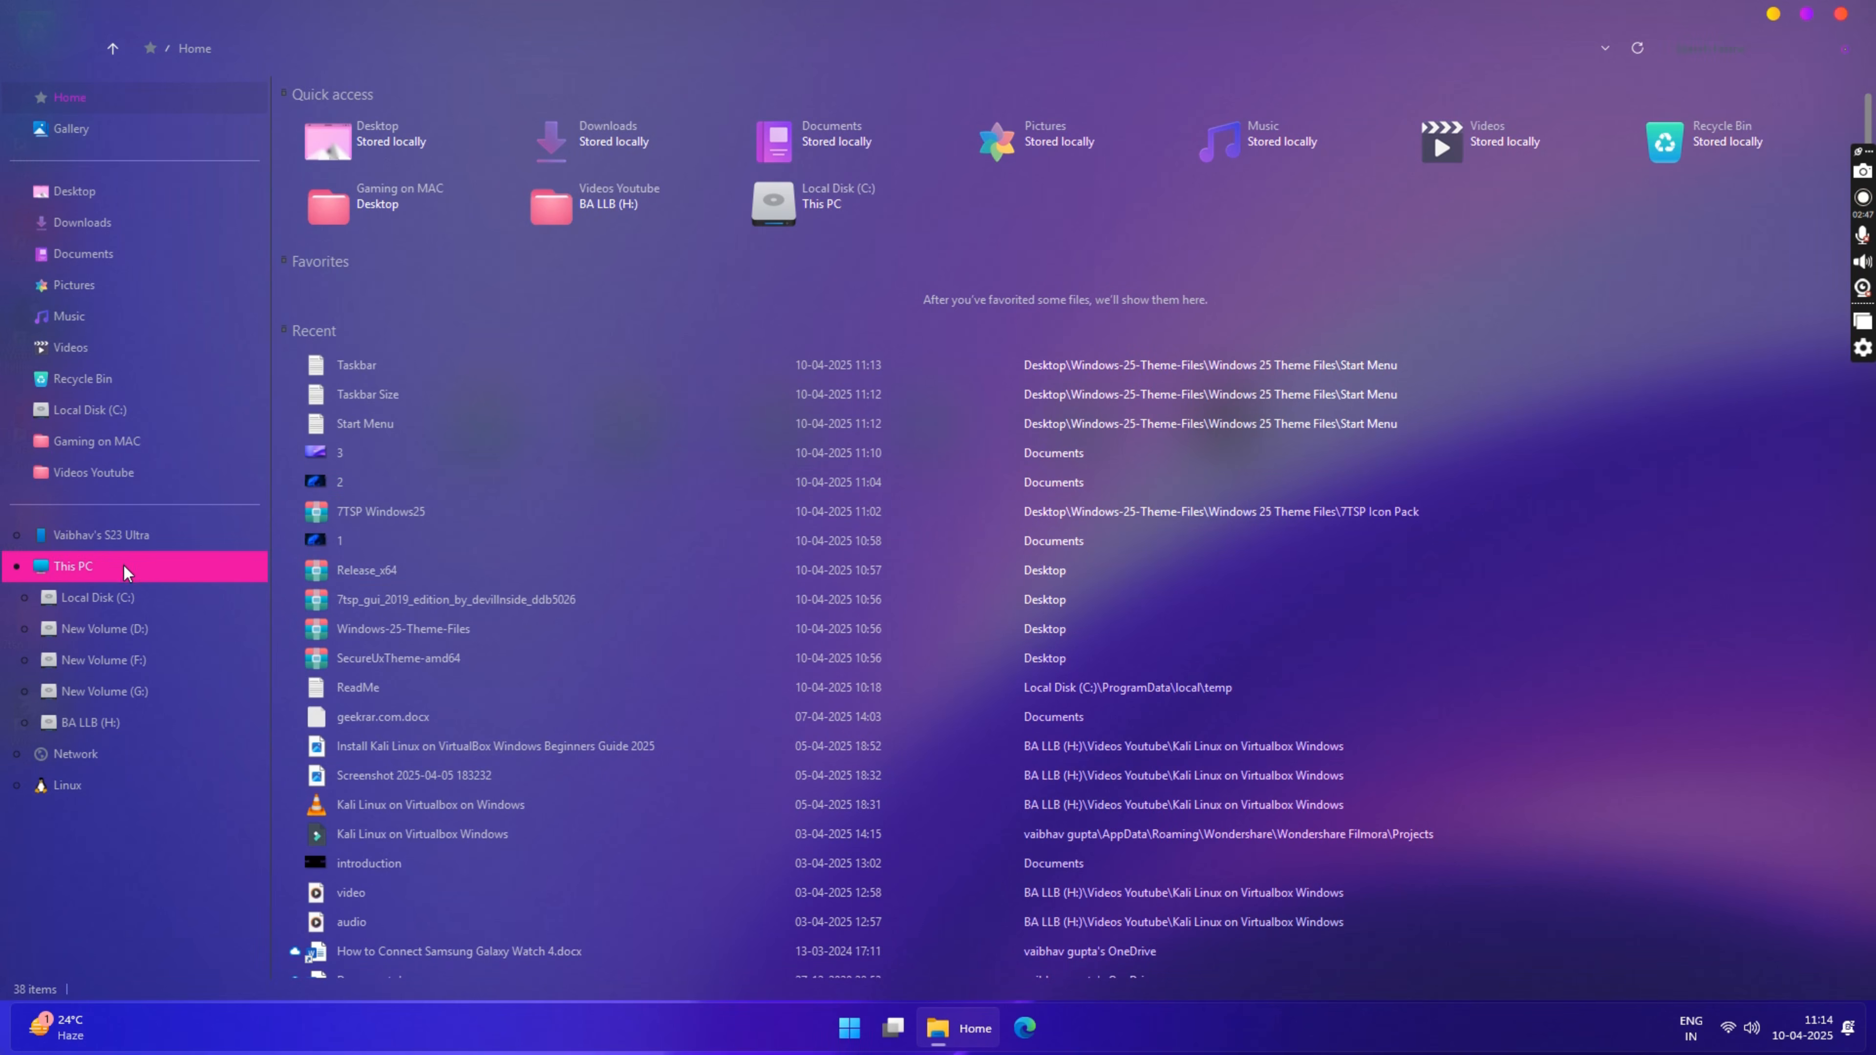
left_click(103, 599)
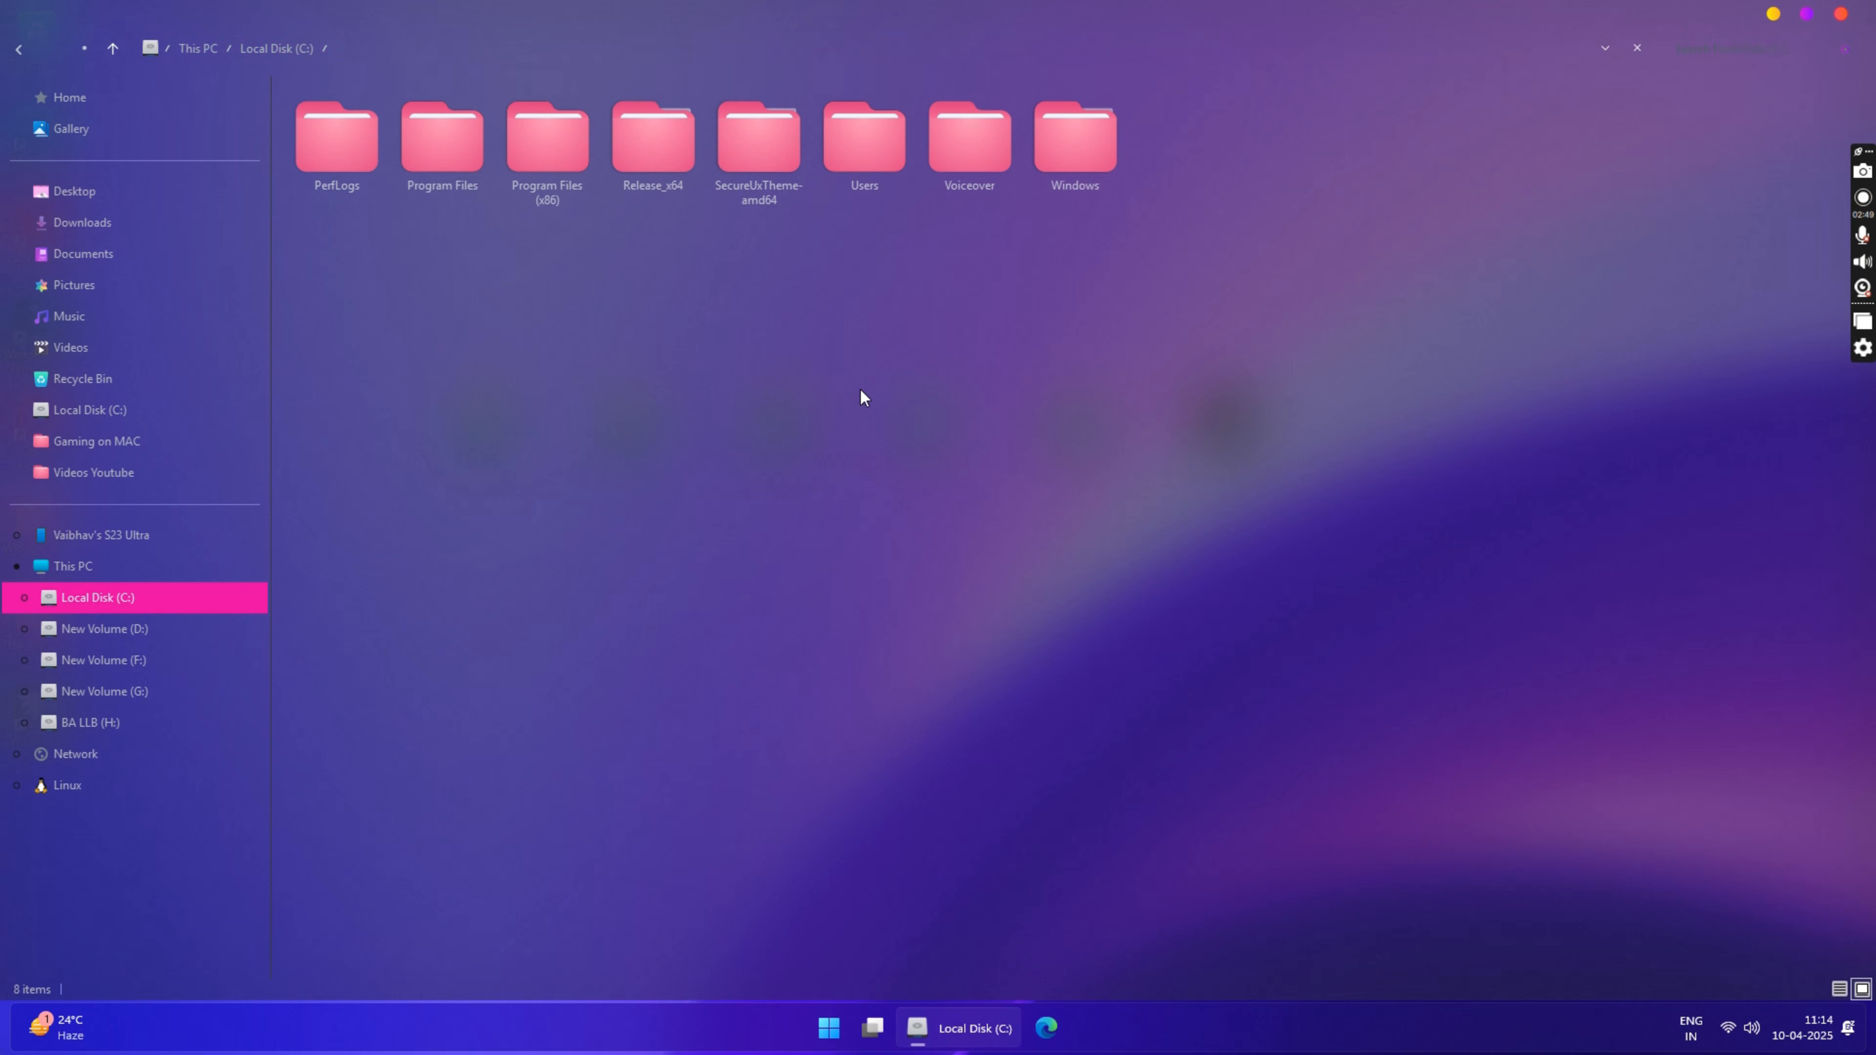
double_click(637, 131)
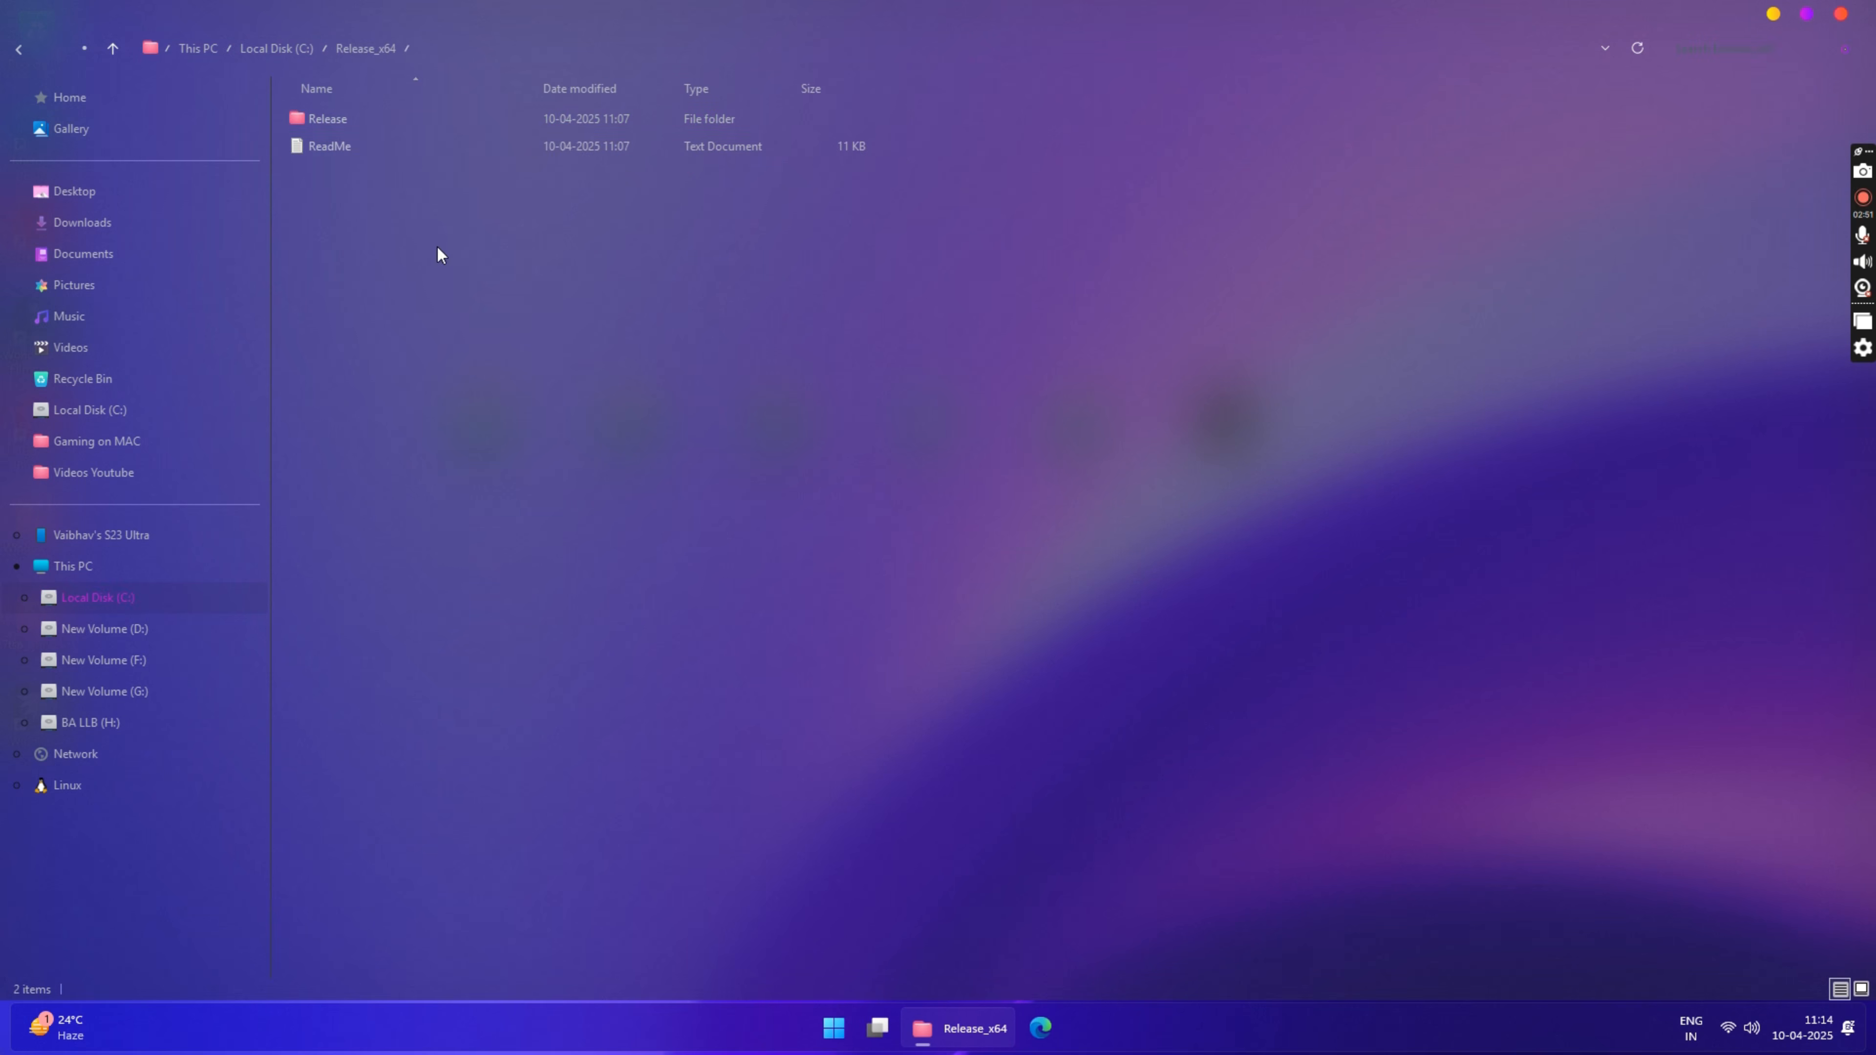
double_click(327, 122)
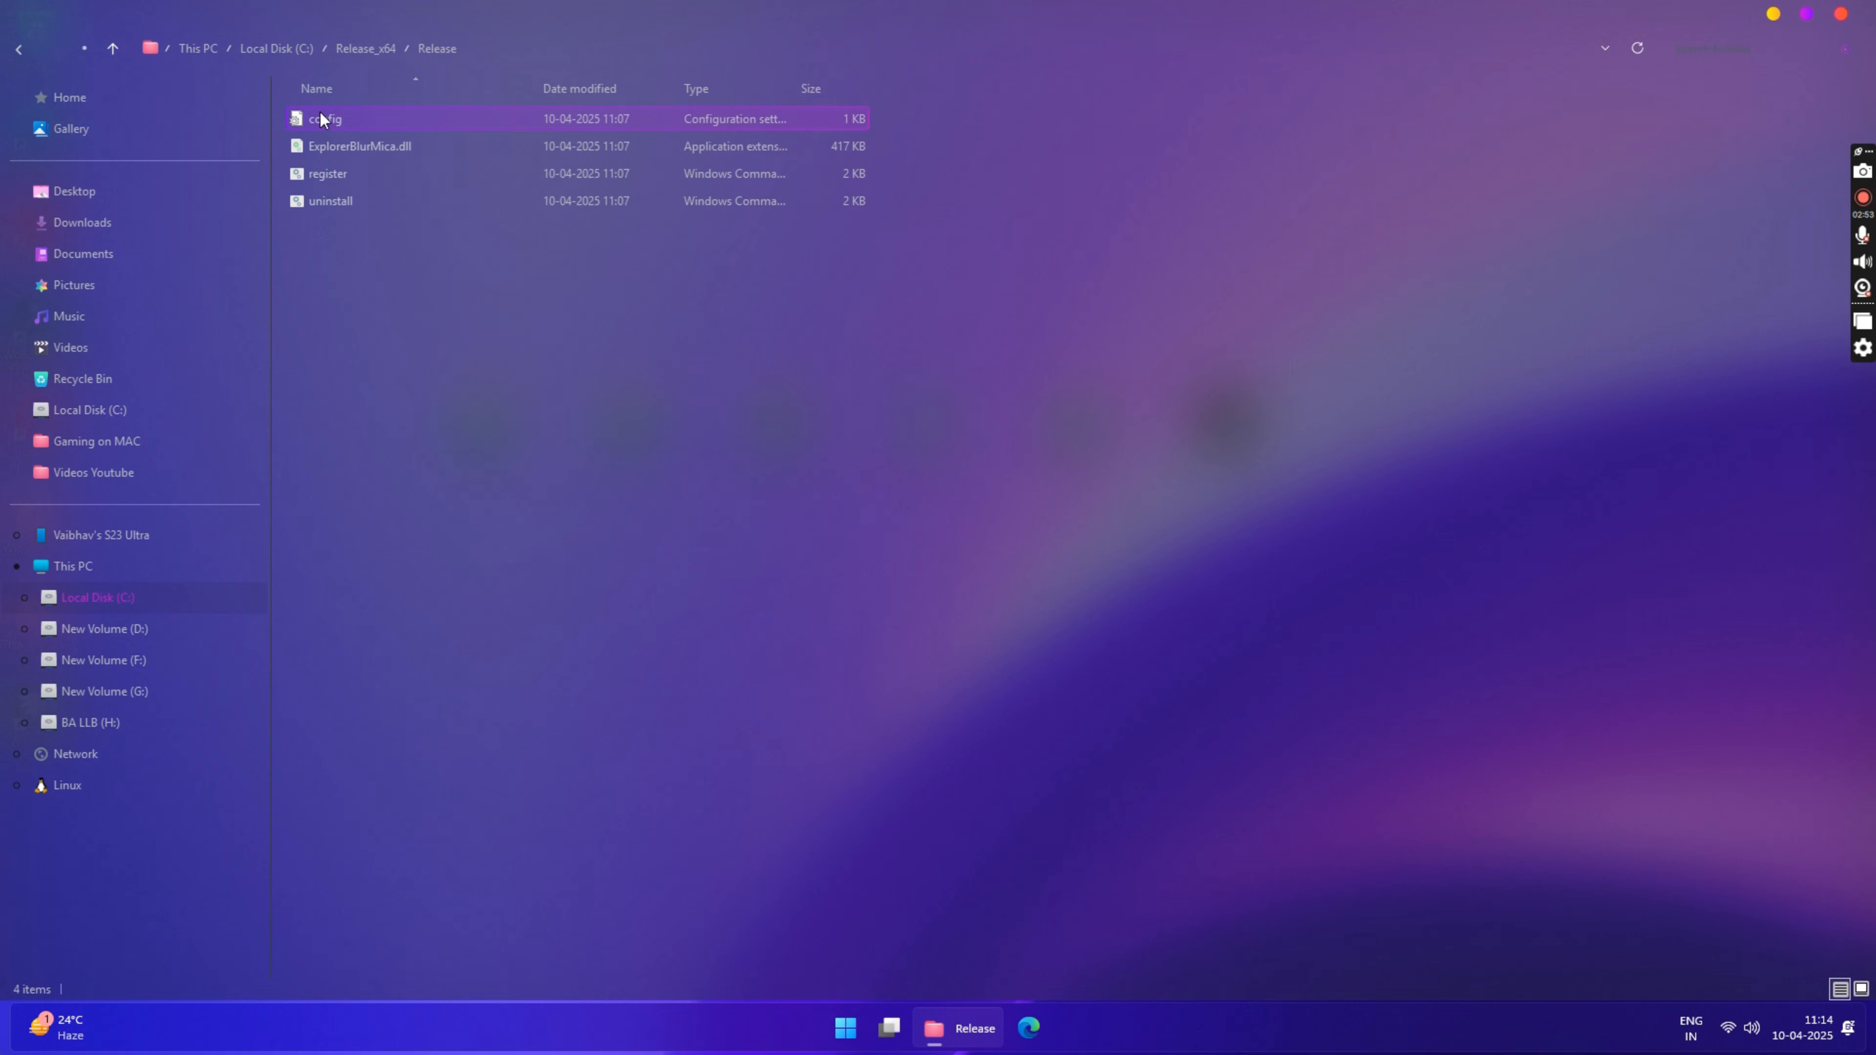
double_click(323, 118)
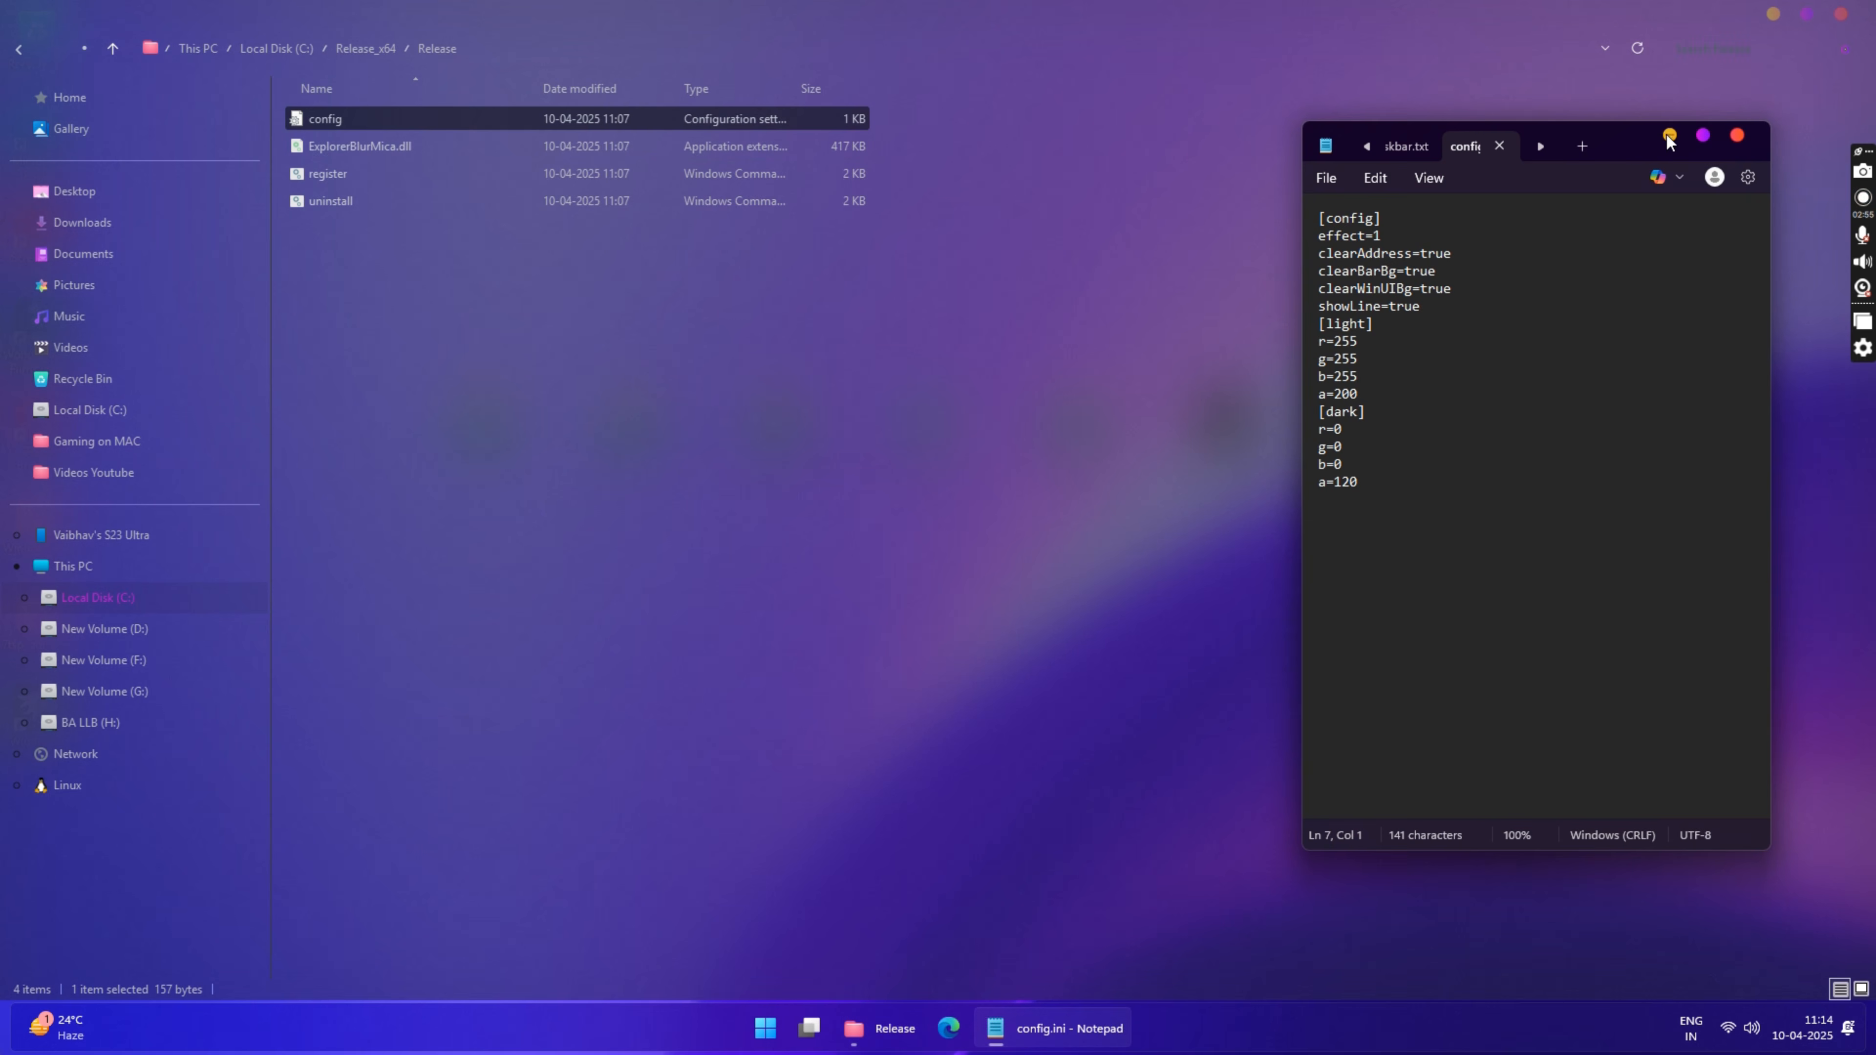
left_click_drag(1631, 135, 1052, 211)
Step: Set the dark section's a value to 80 and showLine to false in the config file, save it, and close Notepad and the folder
left_click(767, 559)
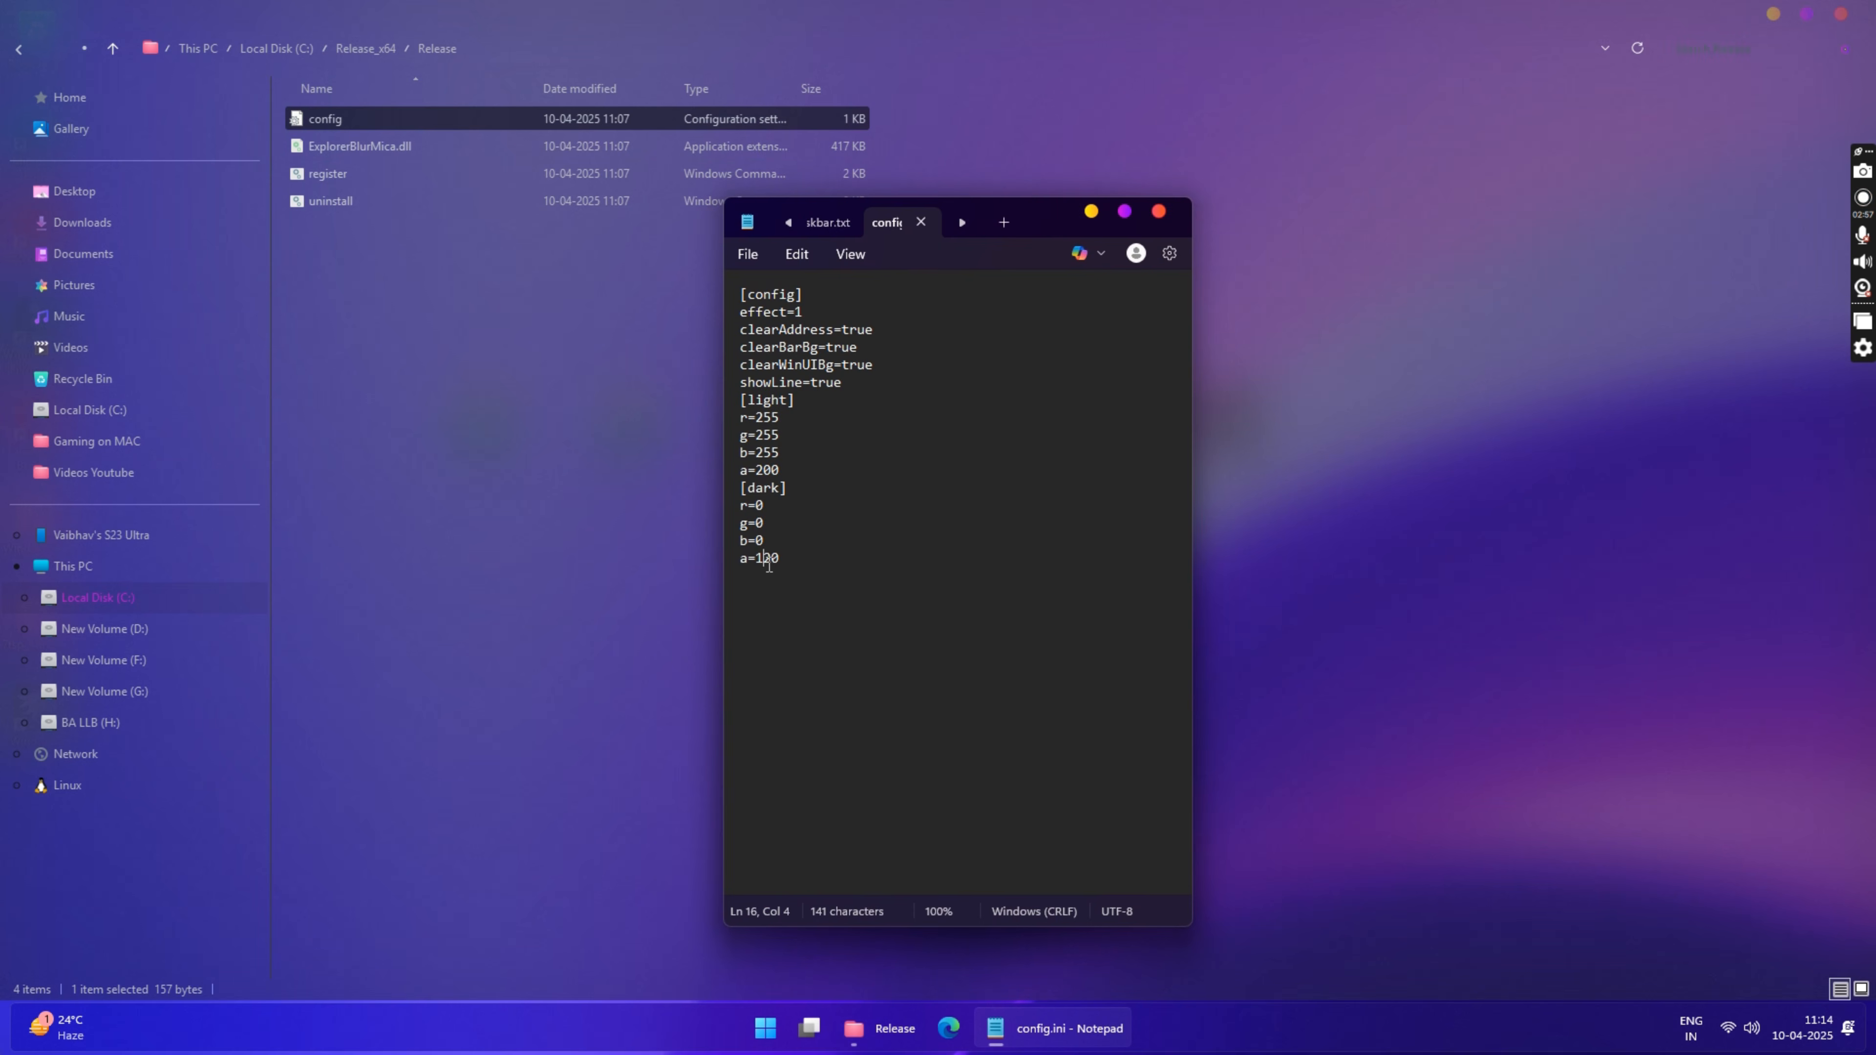
double_click(768, 560)
type("0")
left_click(899, 576)
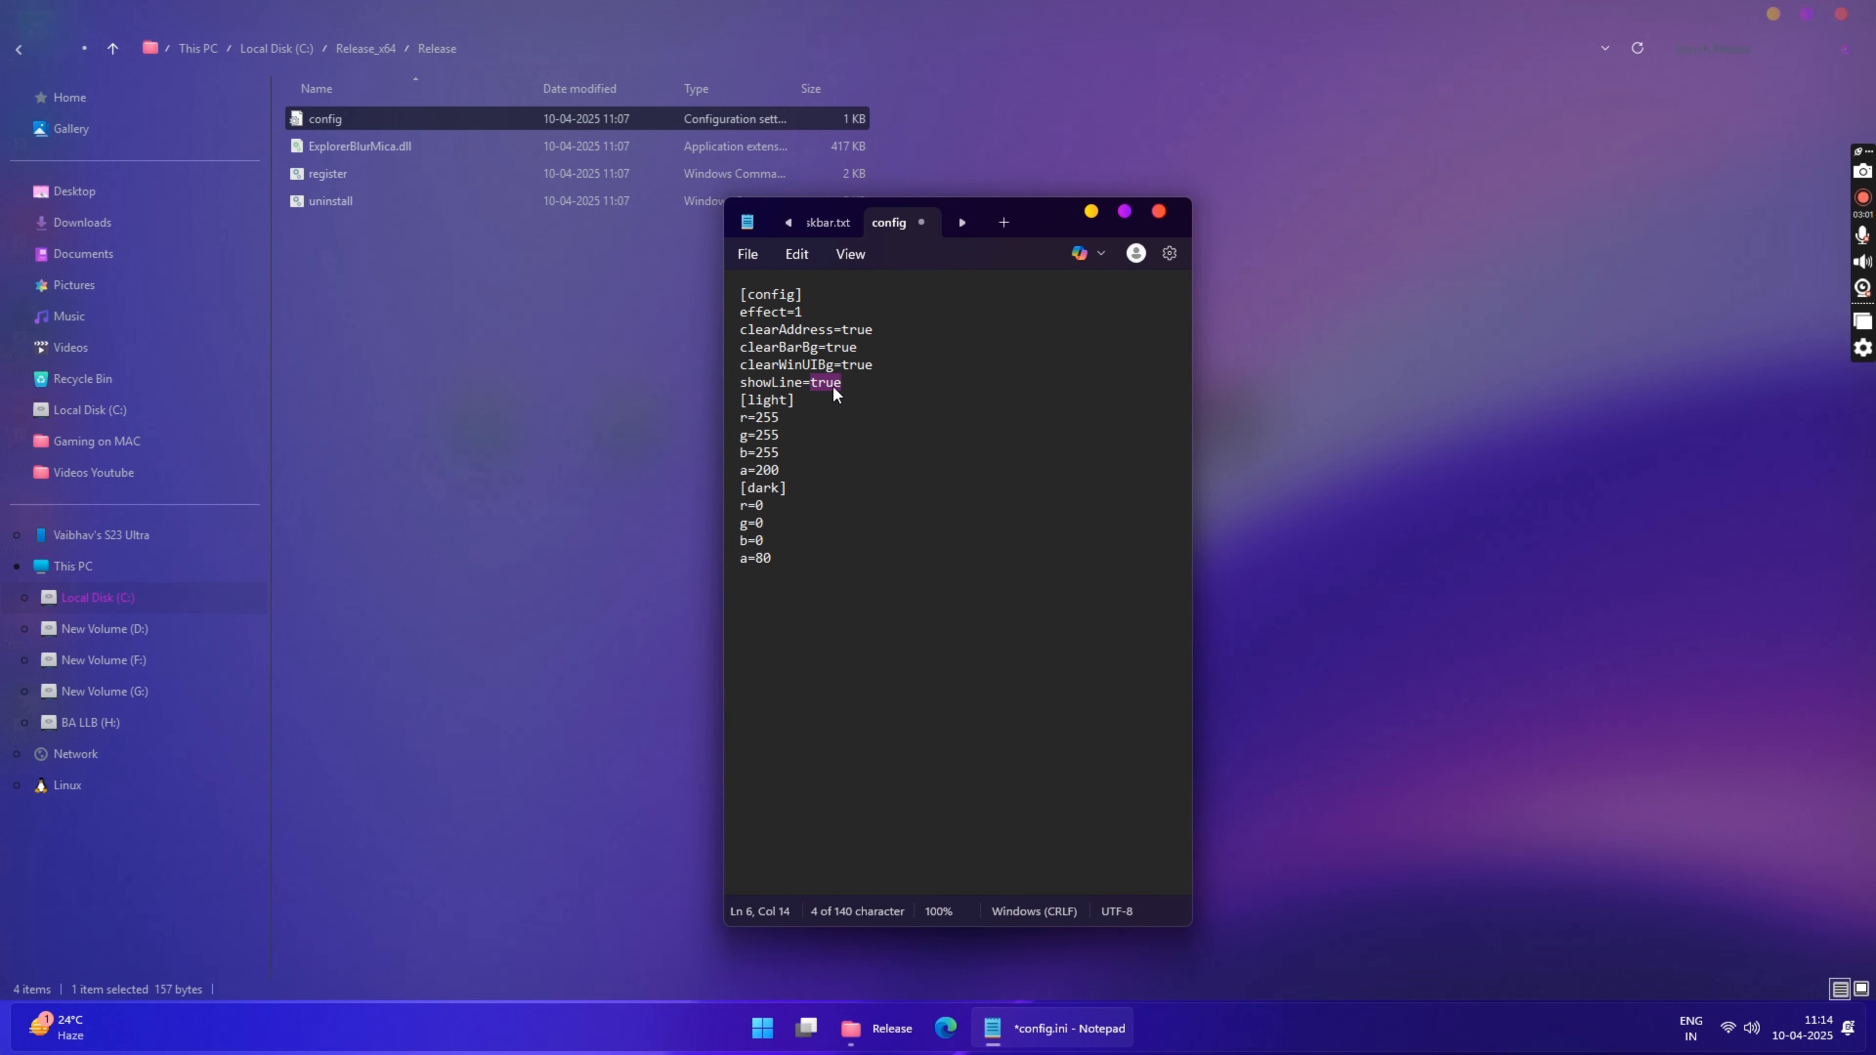
type("fals")
left_click(747, 253)
left_click(777, 418)
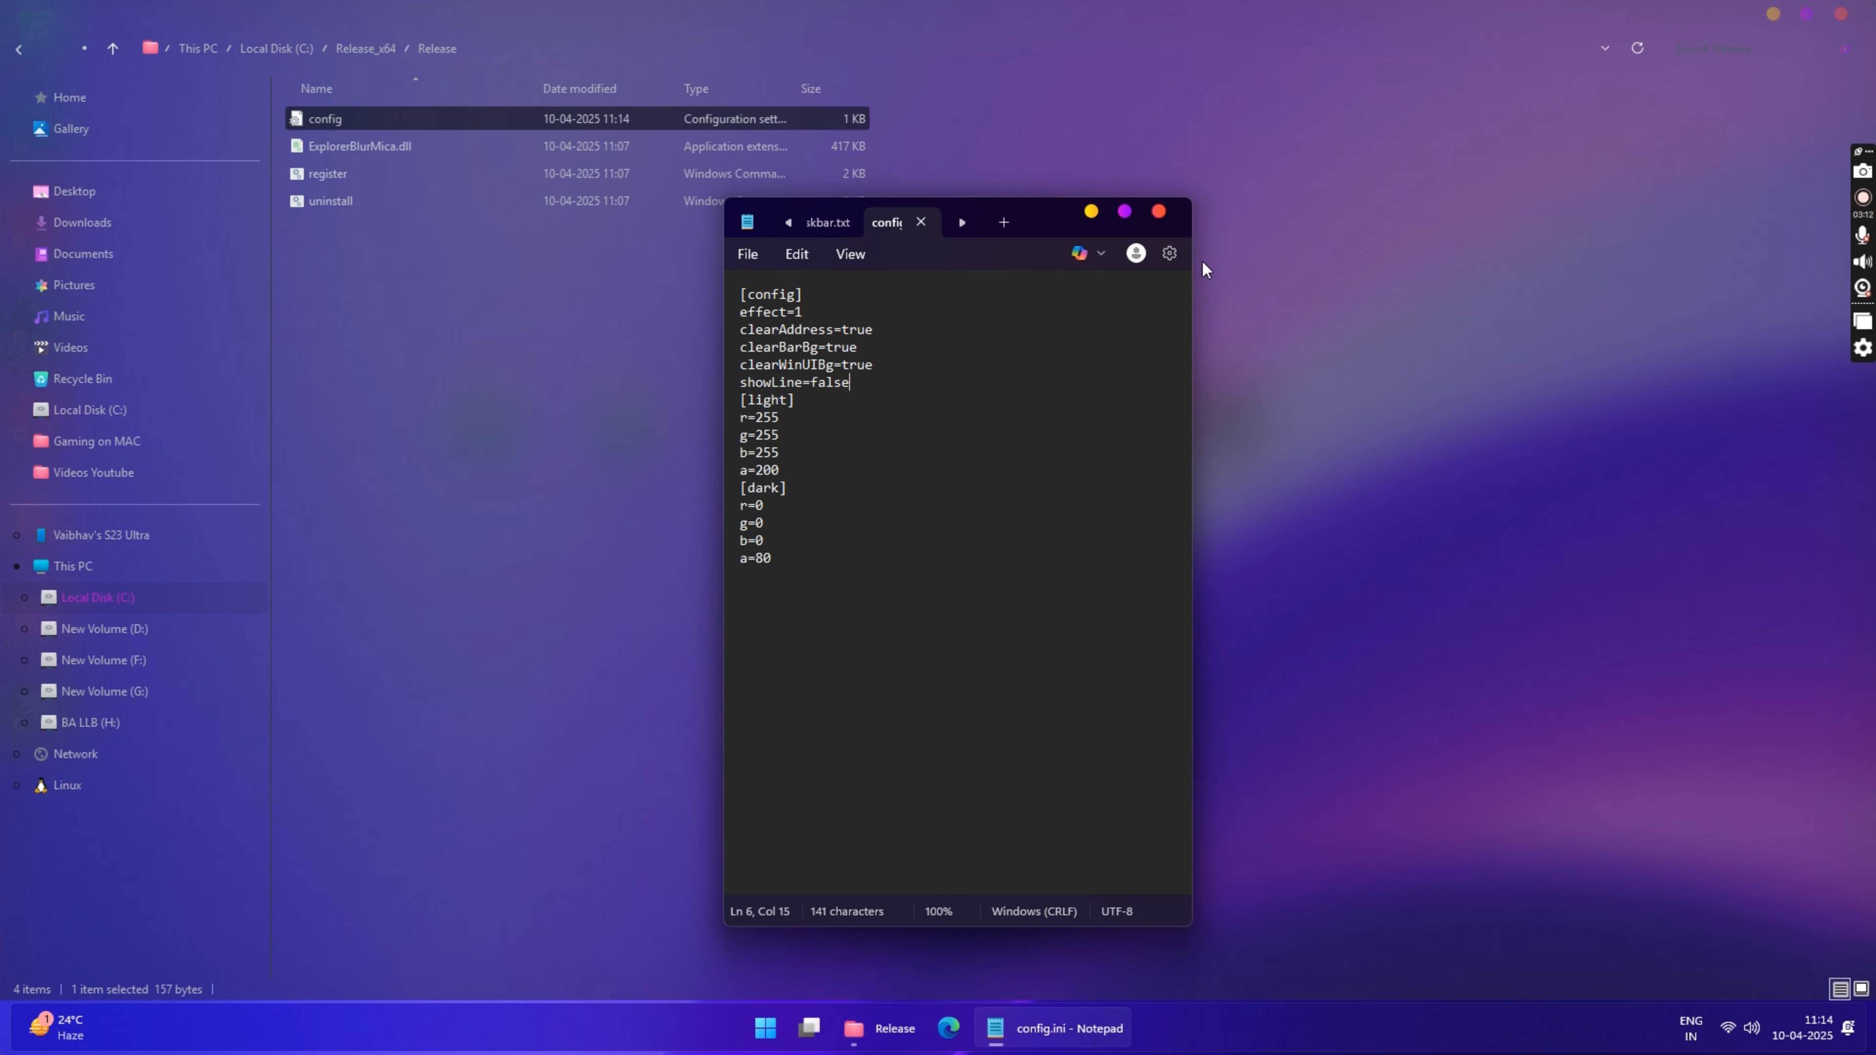
left_click(1158, 212)
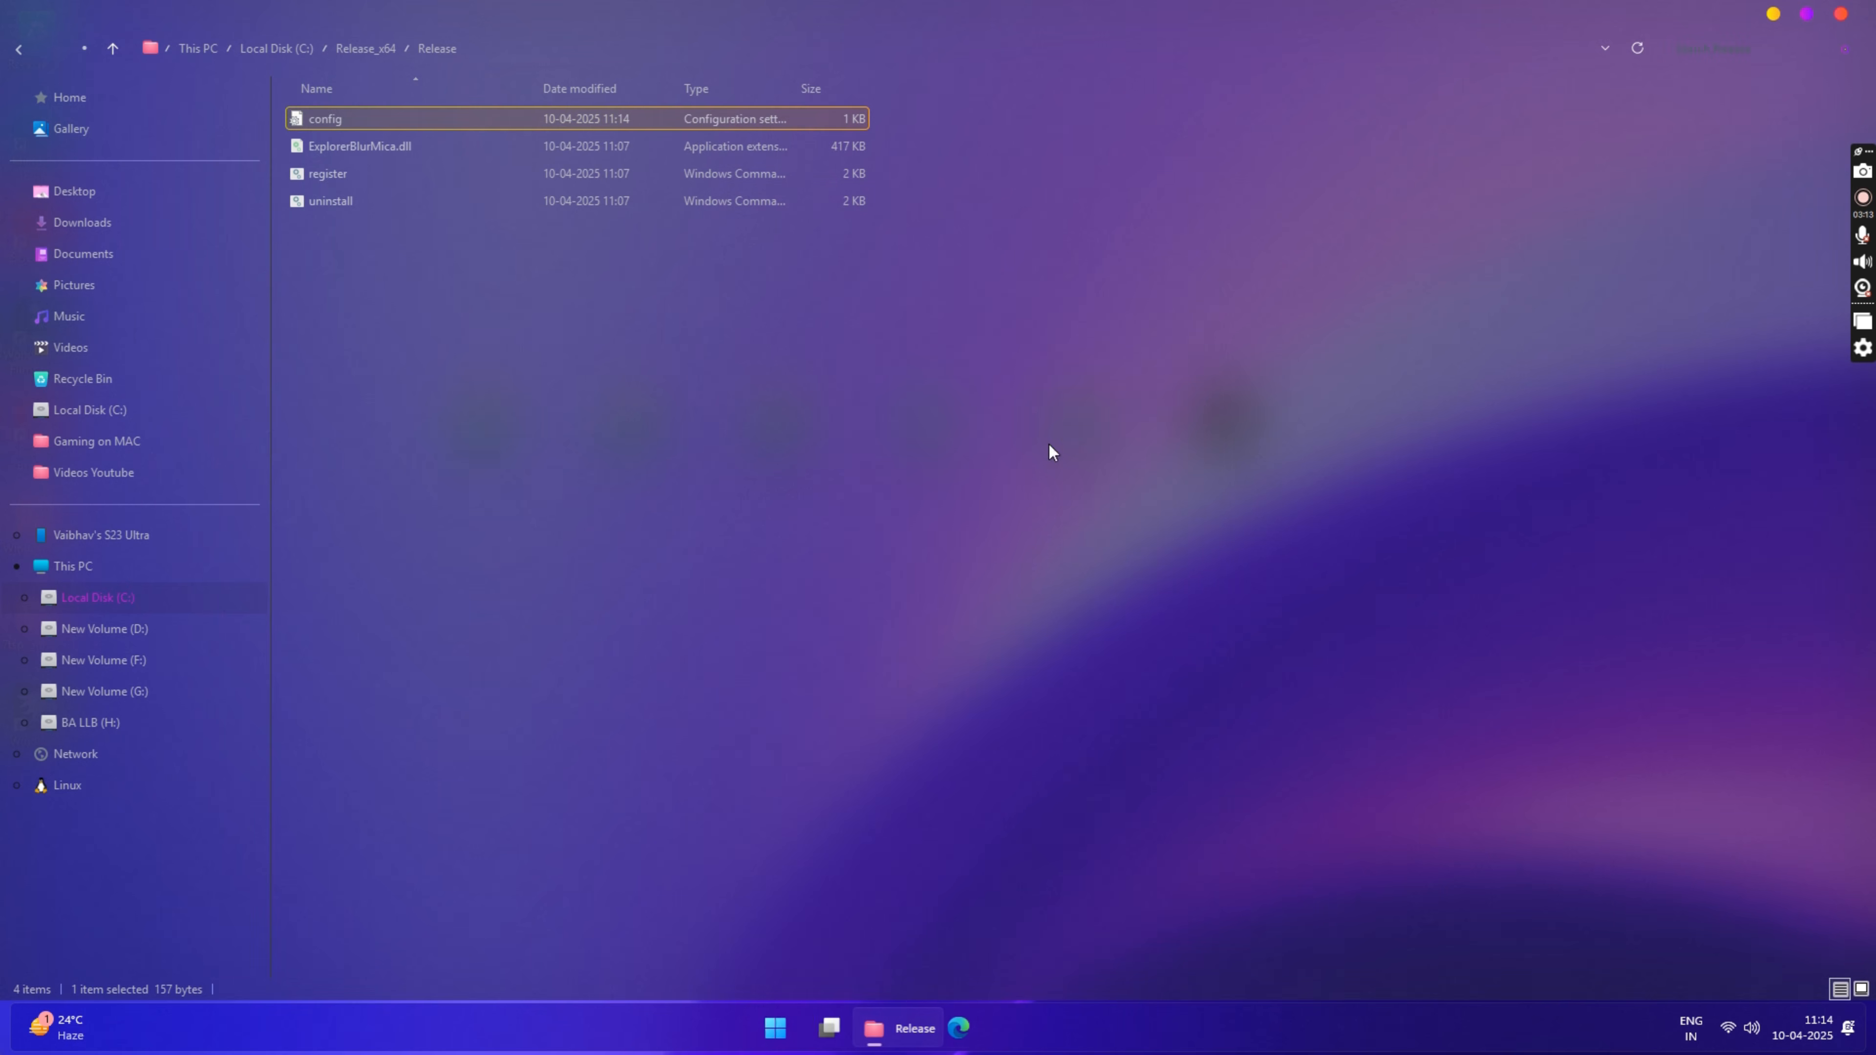
left_click(1851, 13)
Step: Inspect the restyled Start menu, looking through its full app list and pinned apps, and close it
left_click(868, 1032)
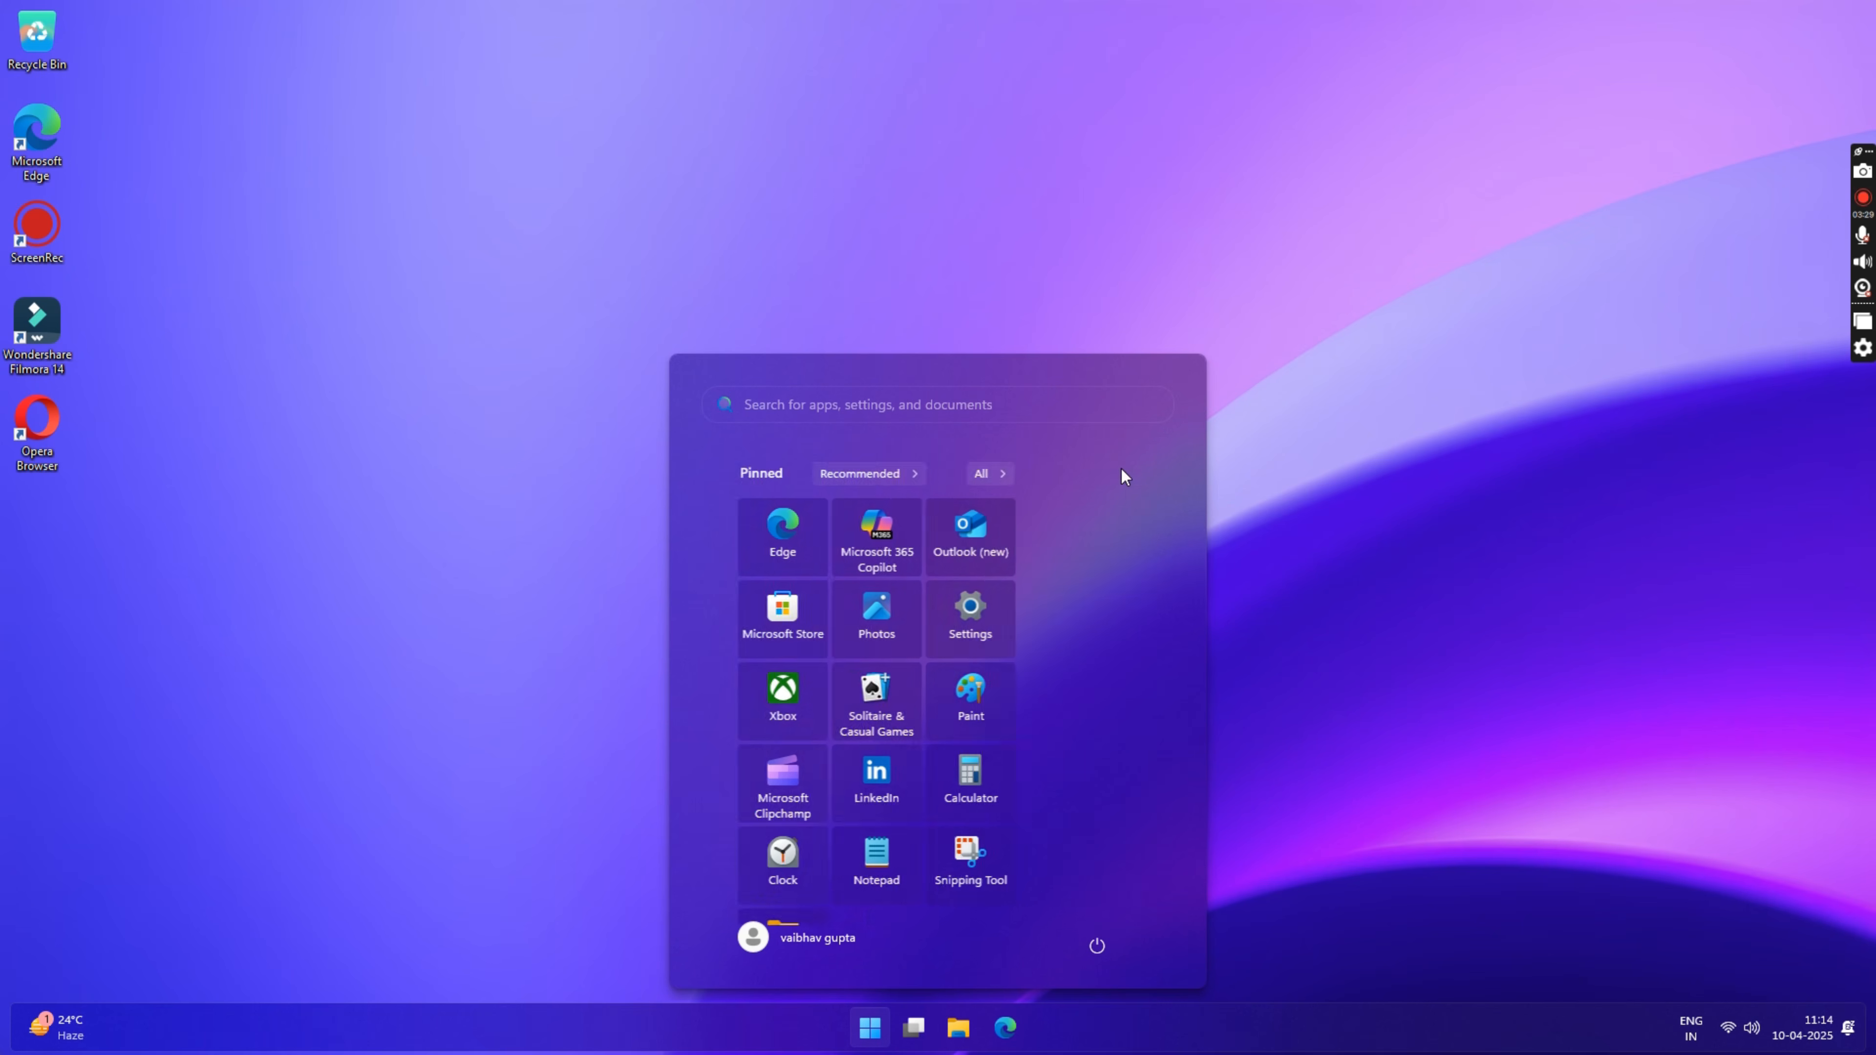
left_click(1120, 473)
scroll(995, 626, "down", 10)
scroll(994, 636, "down", 5)
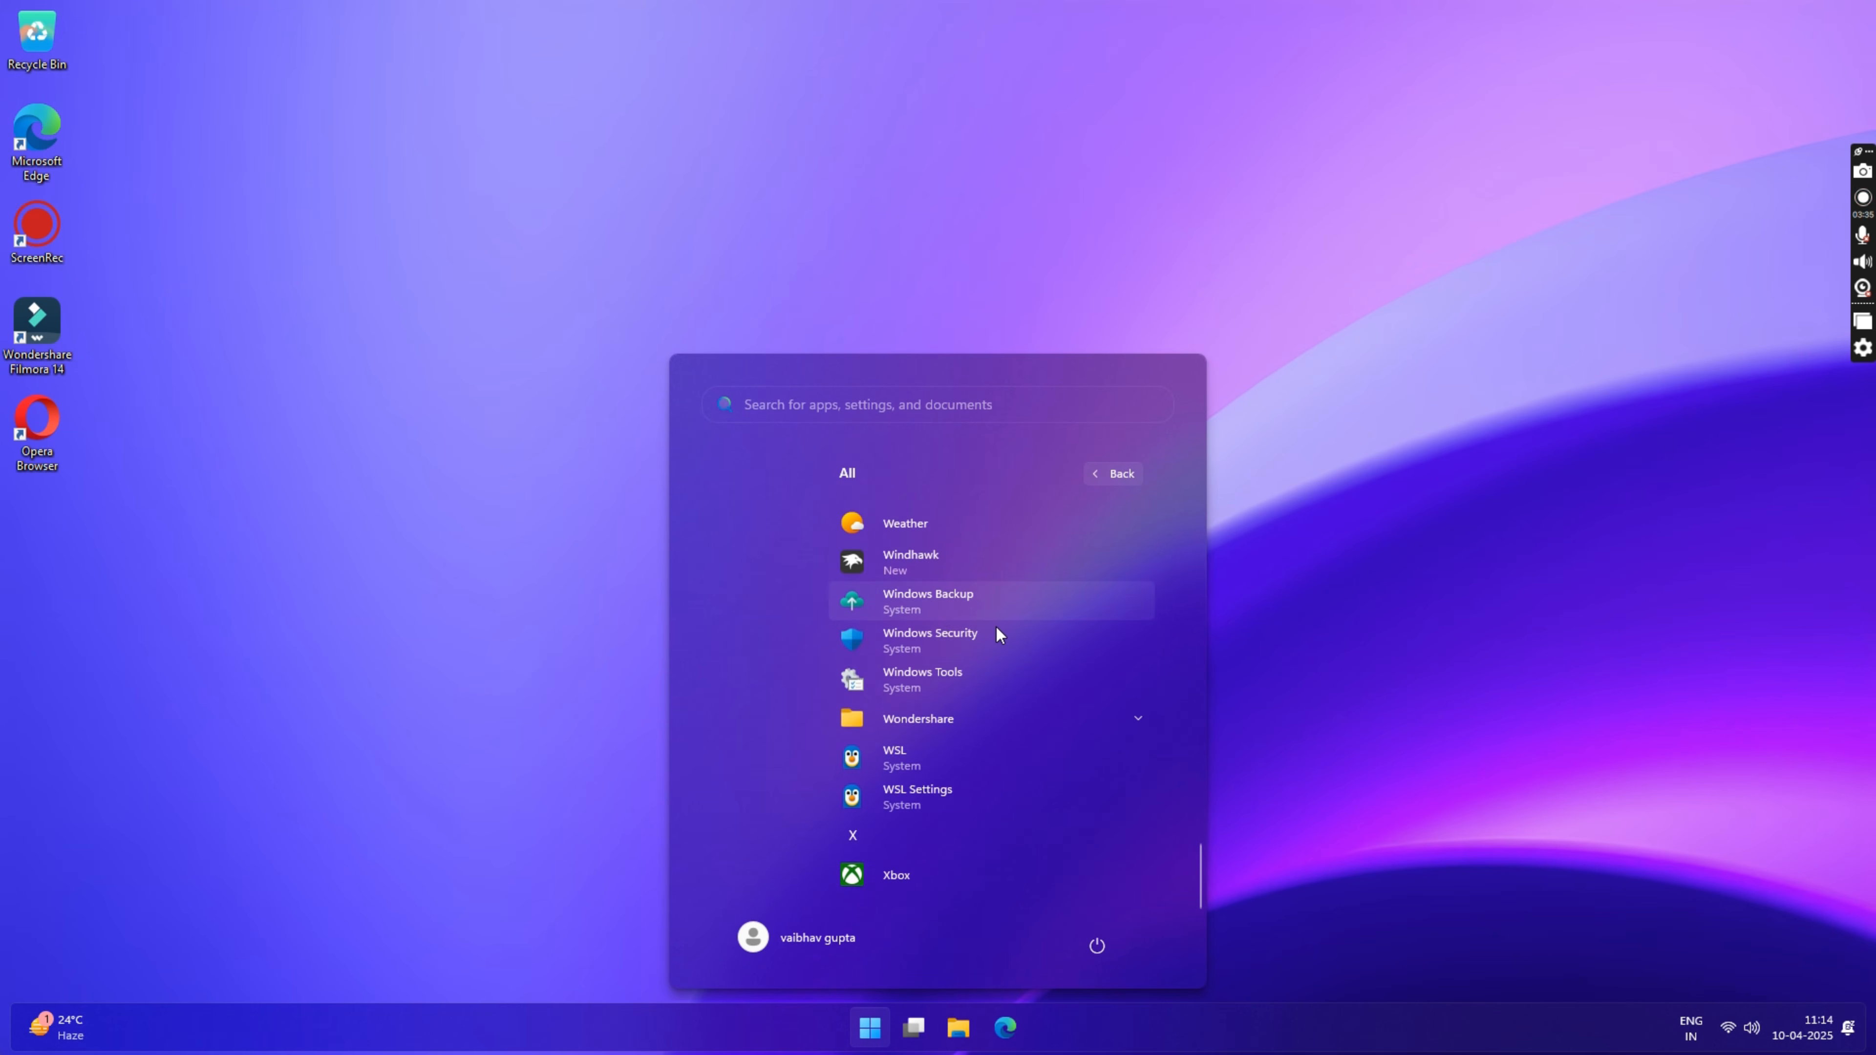
left_click(1113, 474)
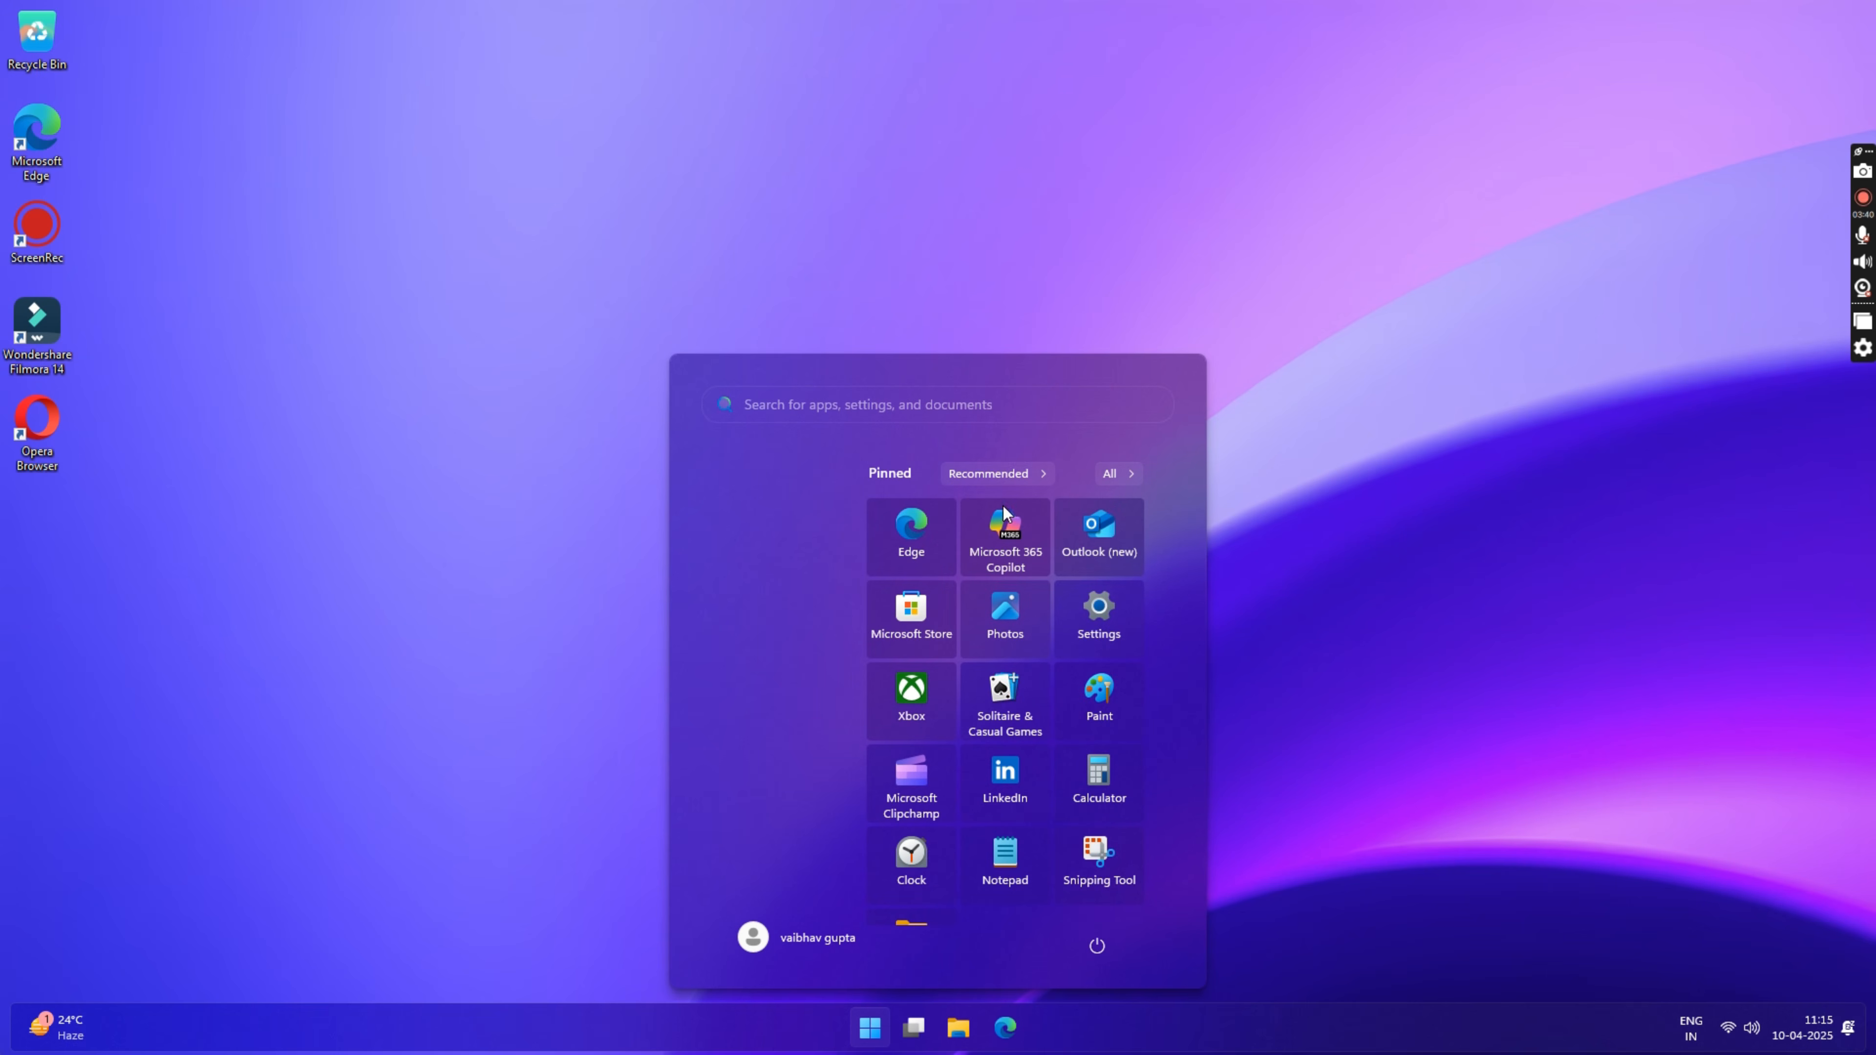
left_click(502, 803)
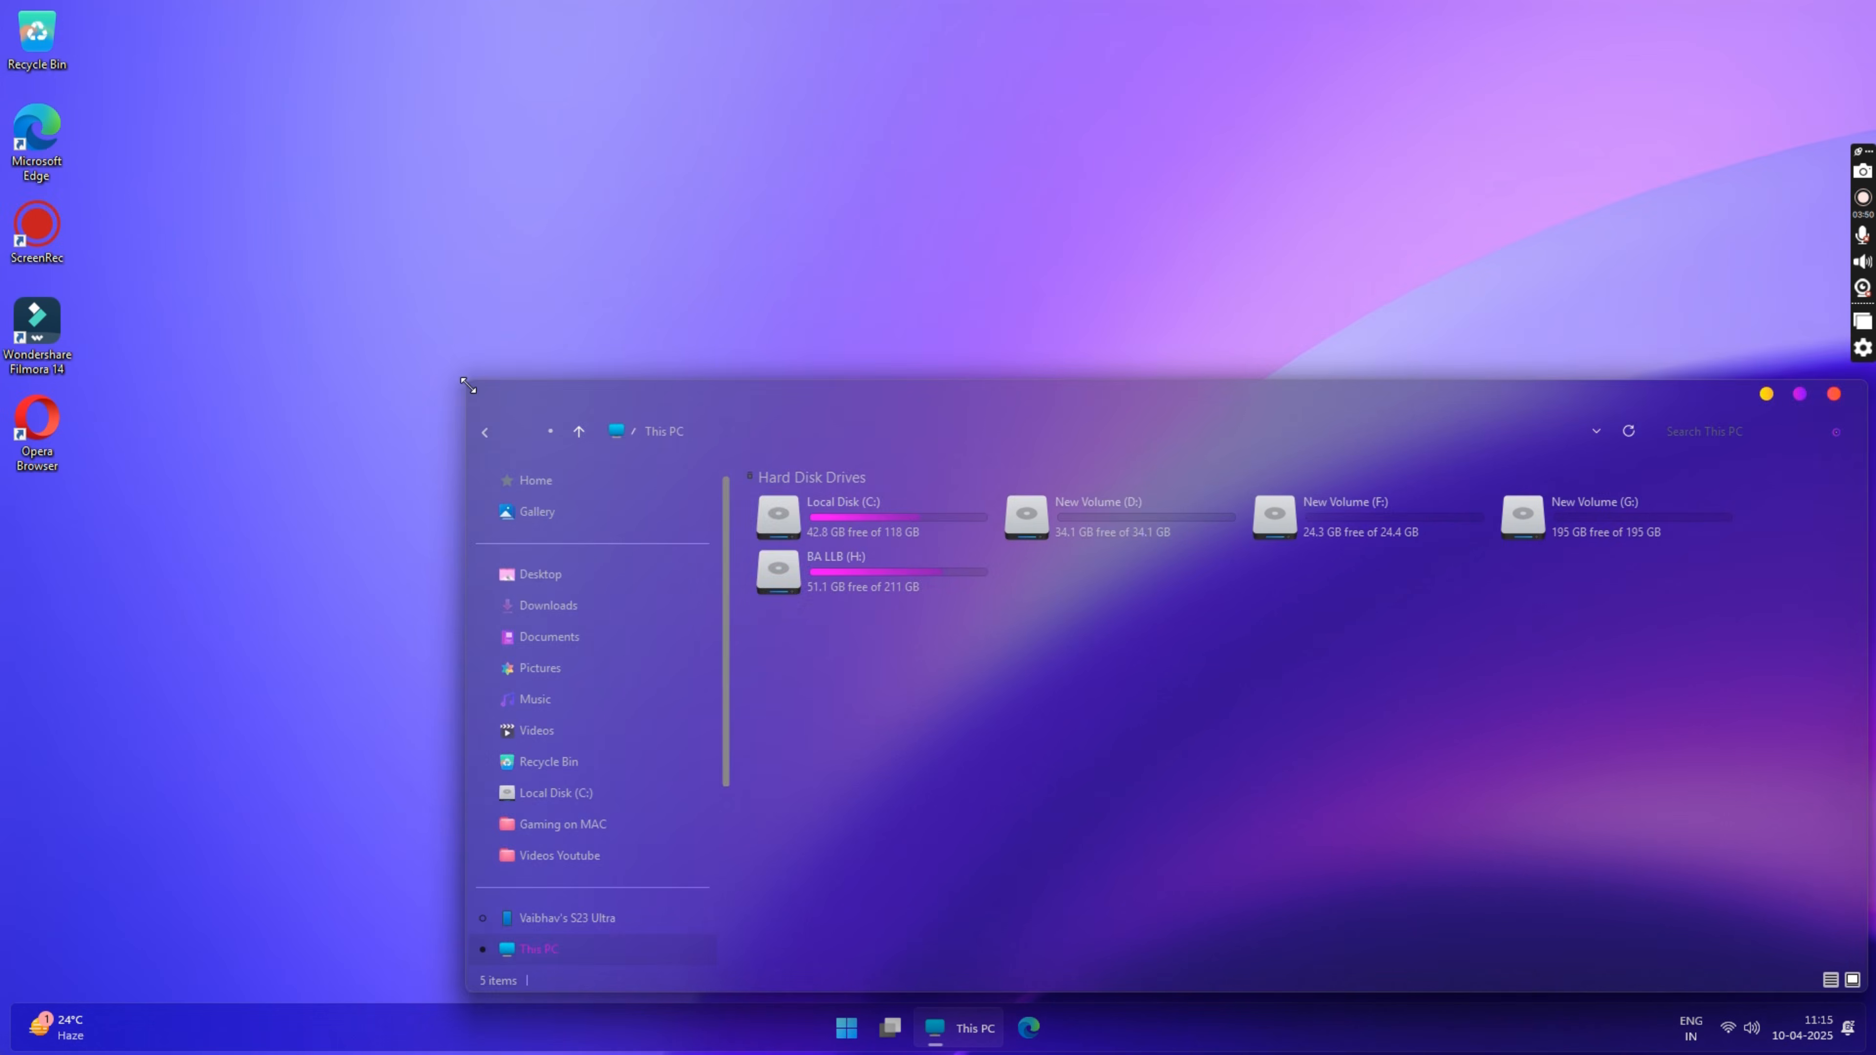
Step: Examine the themed File Explorer in a smaller window by browsing Local Disk (C:), New Volume (D:) and This PC
left_click_drag(924, 402, 865, 190)
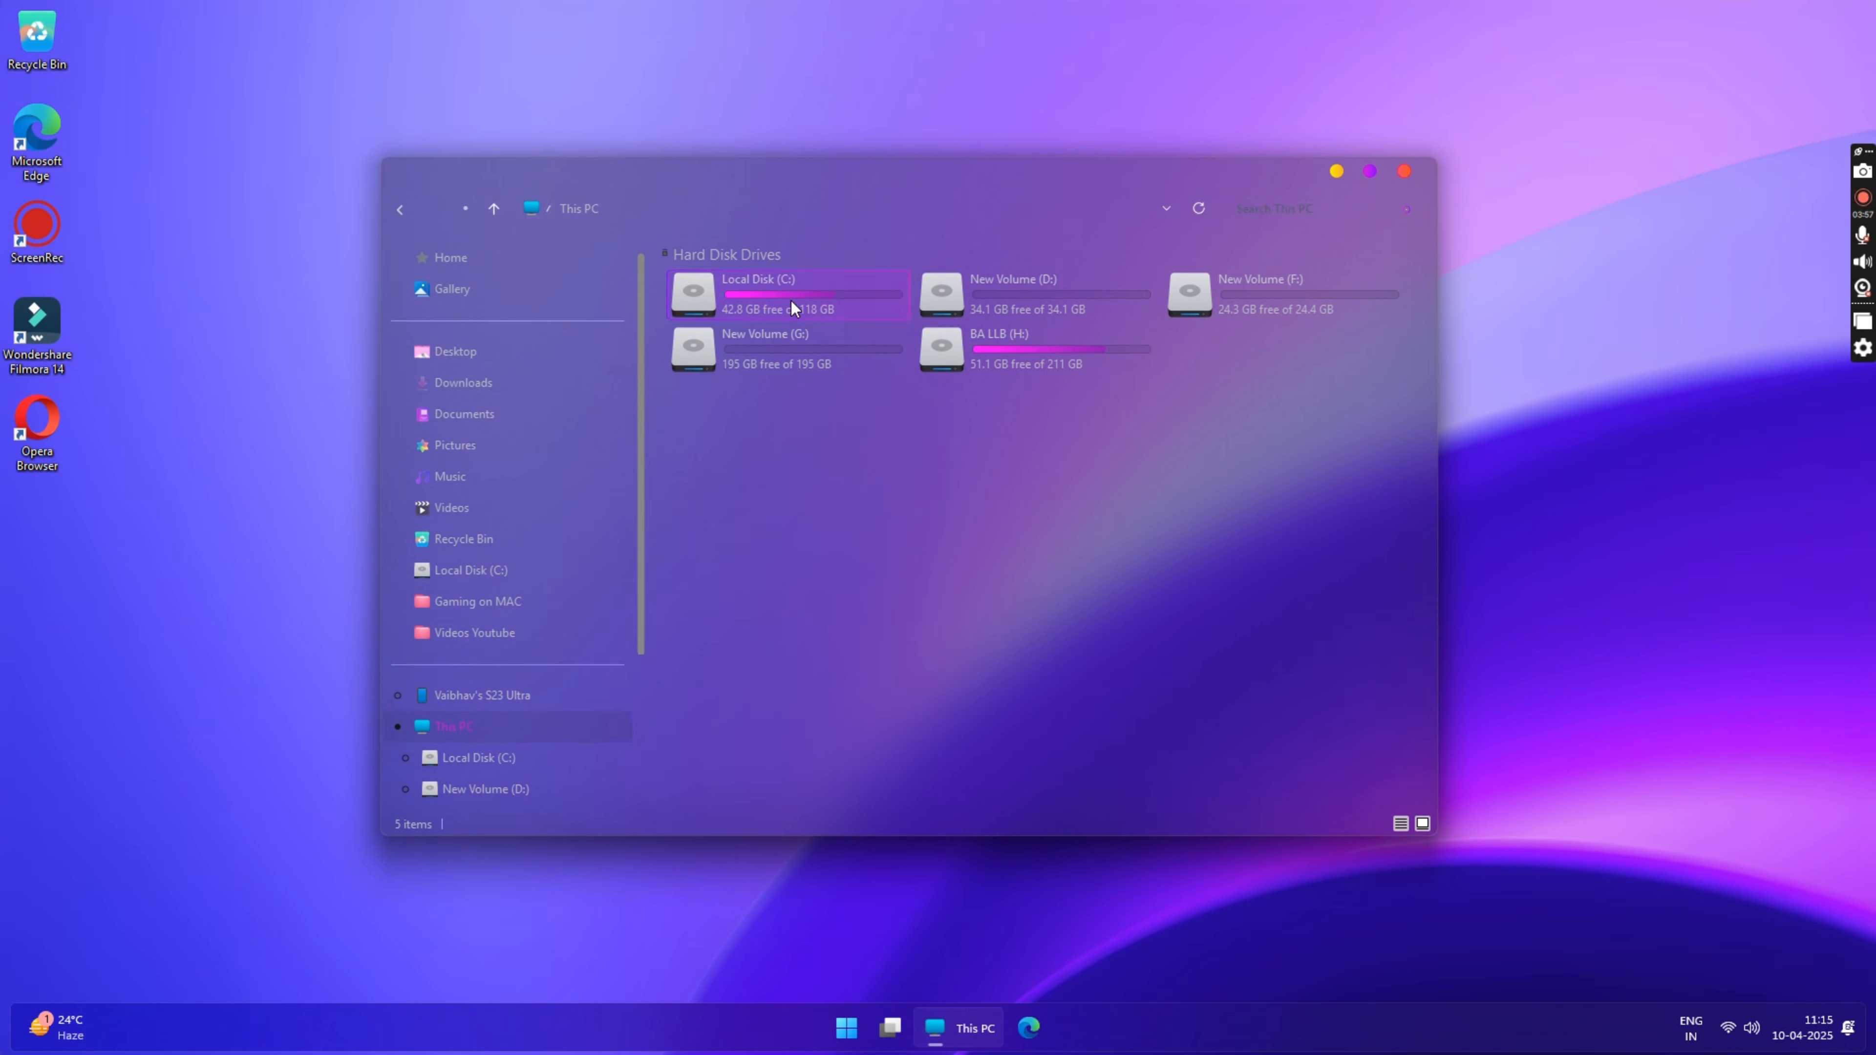
double_click(792, 301)
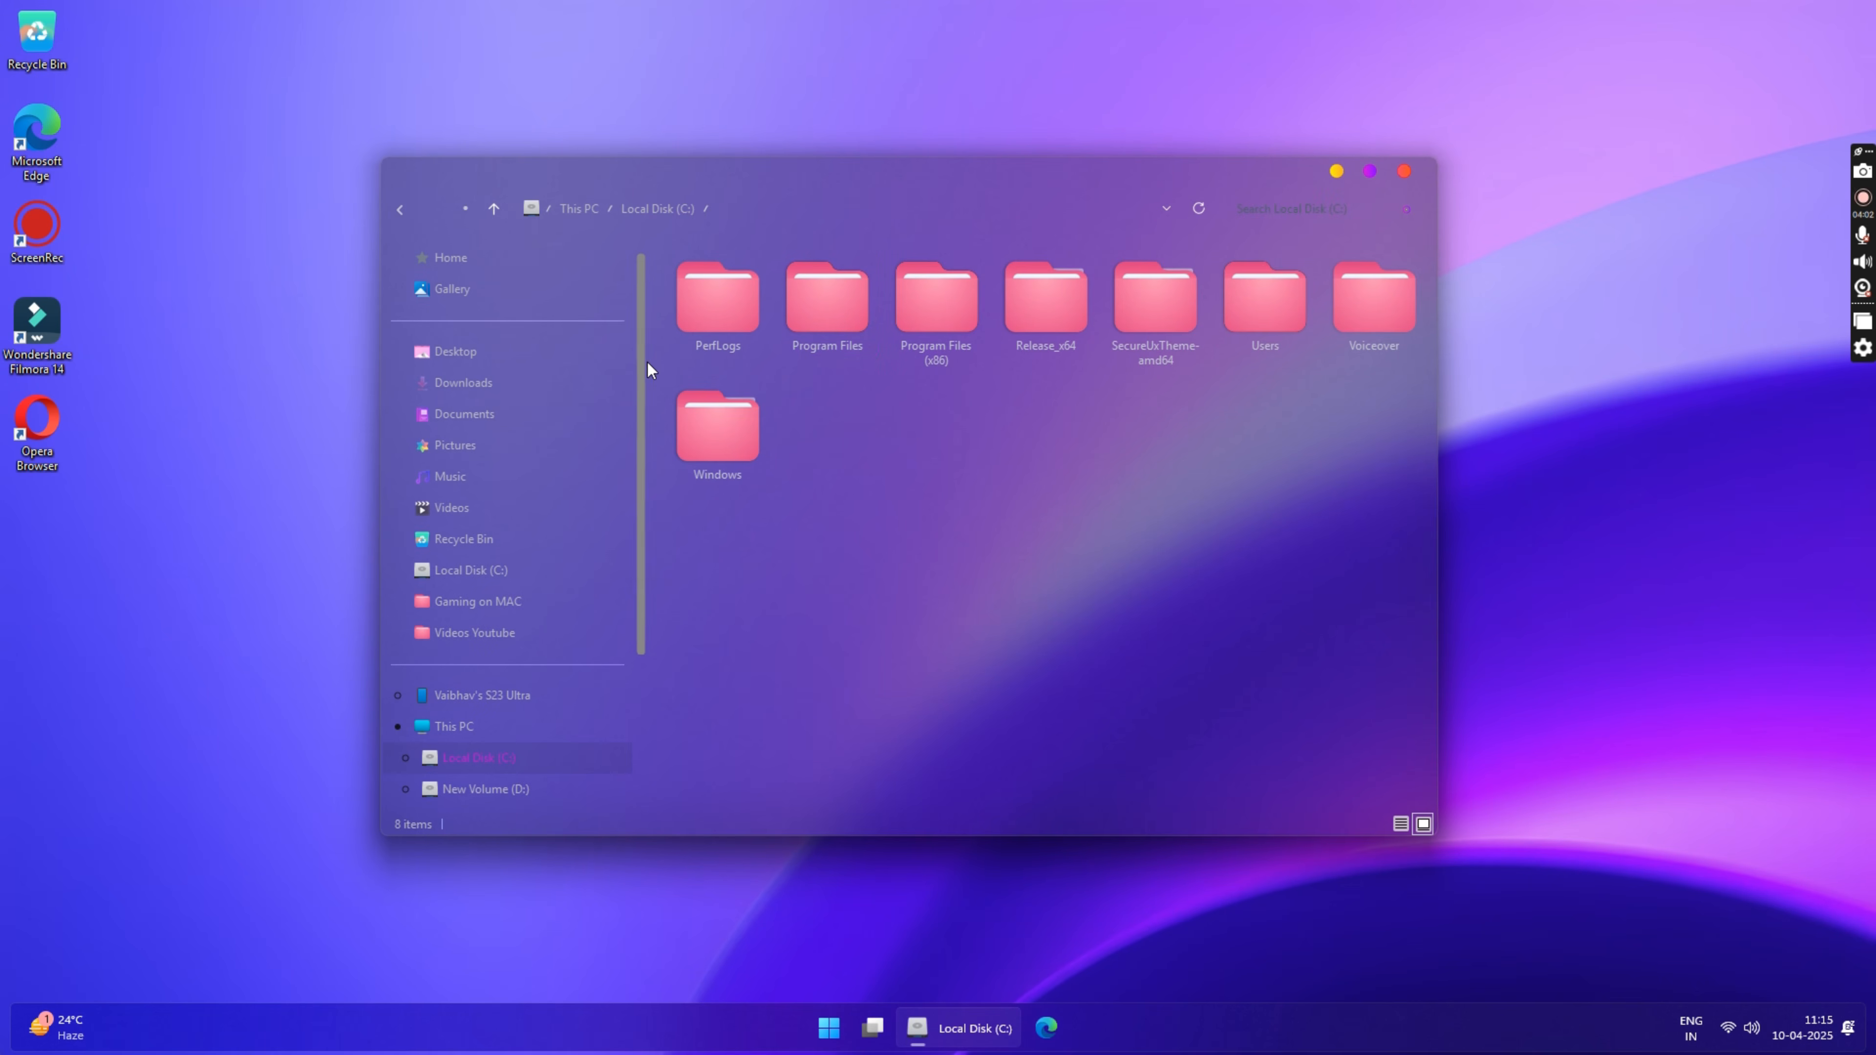
scroll(636, 470, "down", 3)
left_click(517, 600)
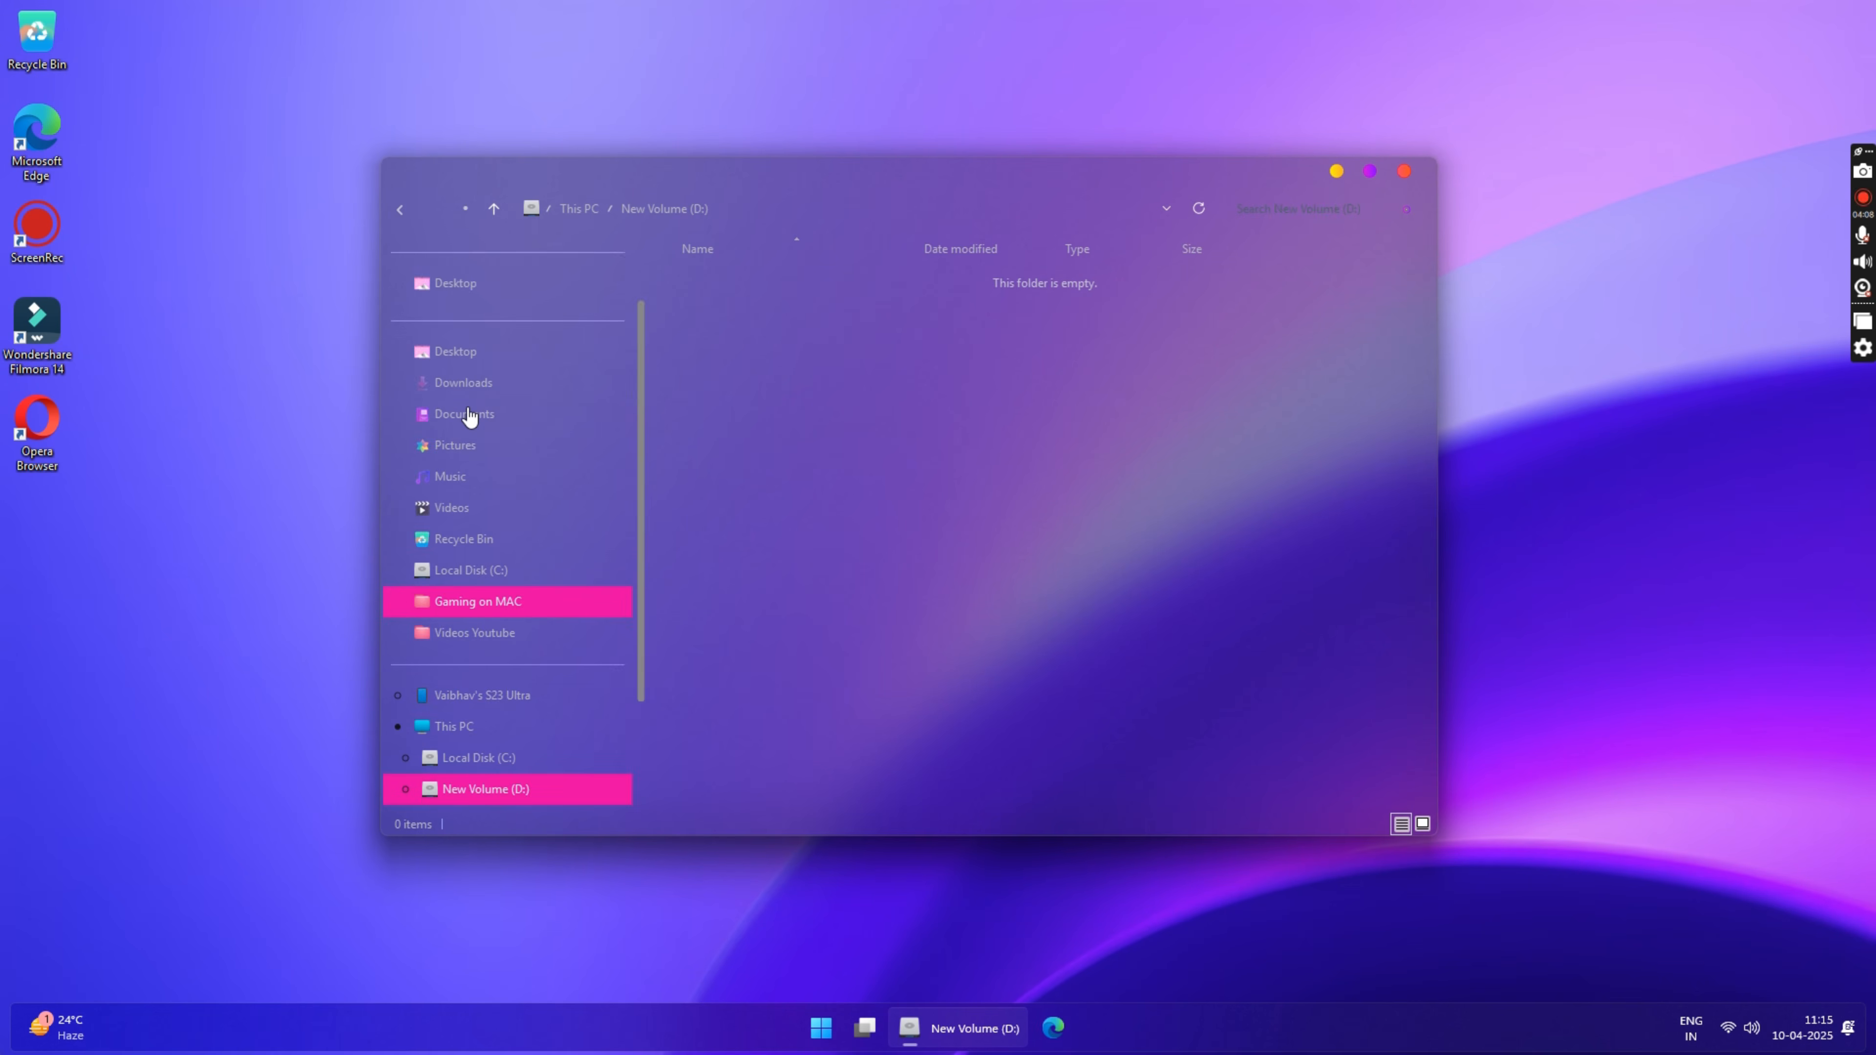
key("alt+Up")
left_click(660, 716)
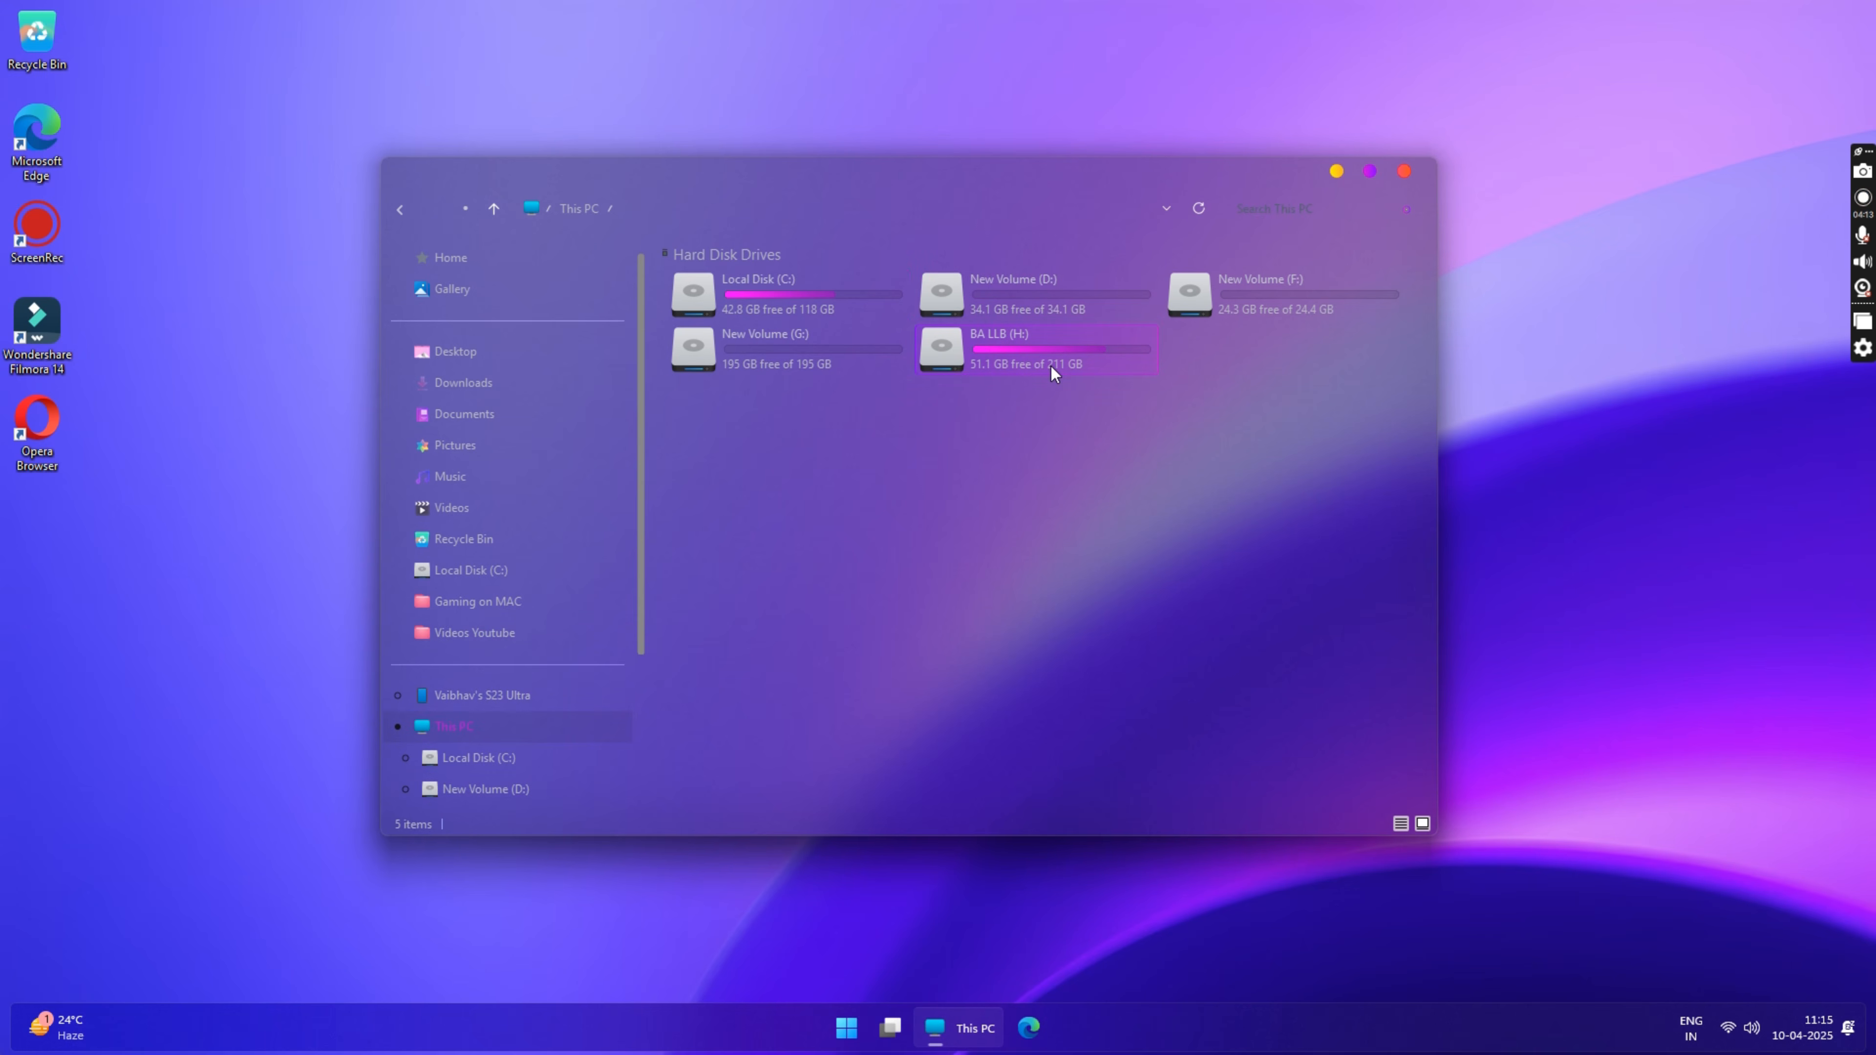
Step: View the Start menu over the Explorer window, close it and open the notification center
key("super")
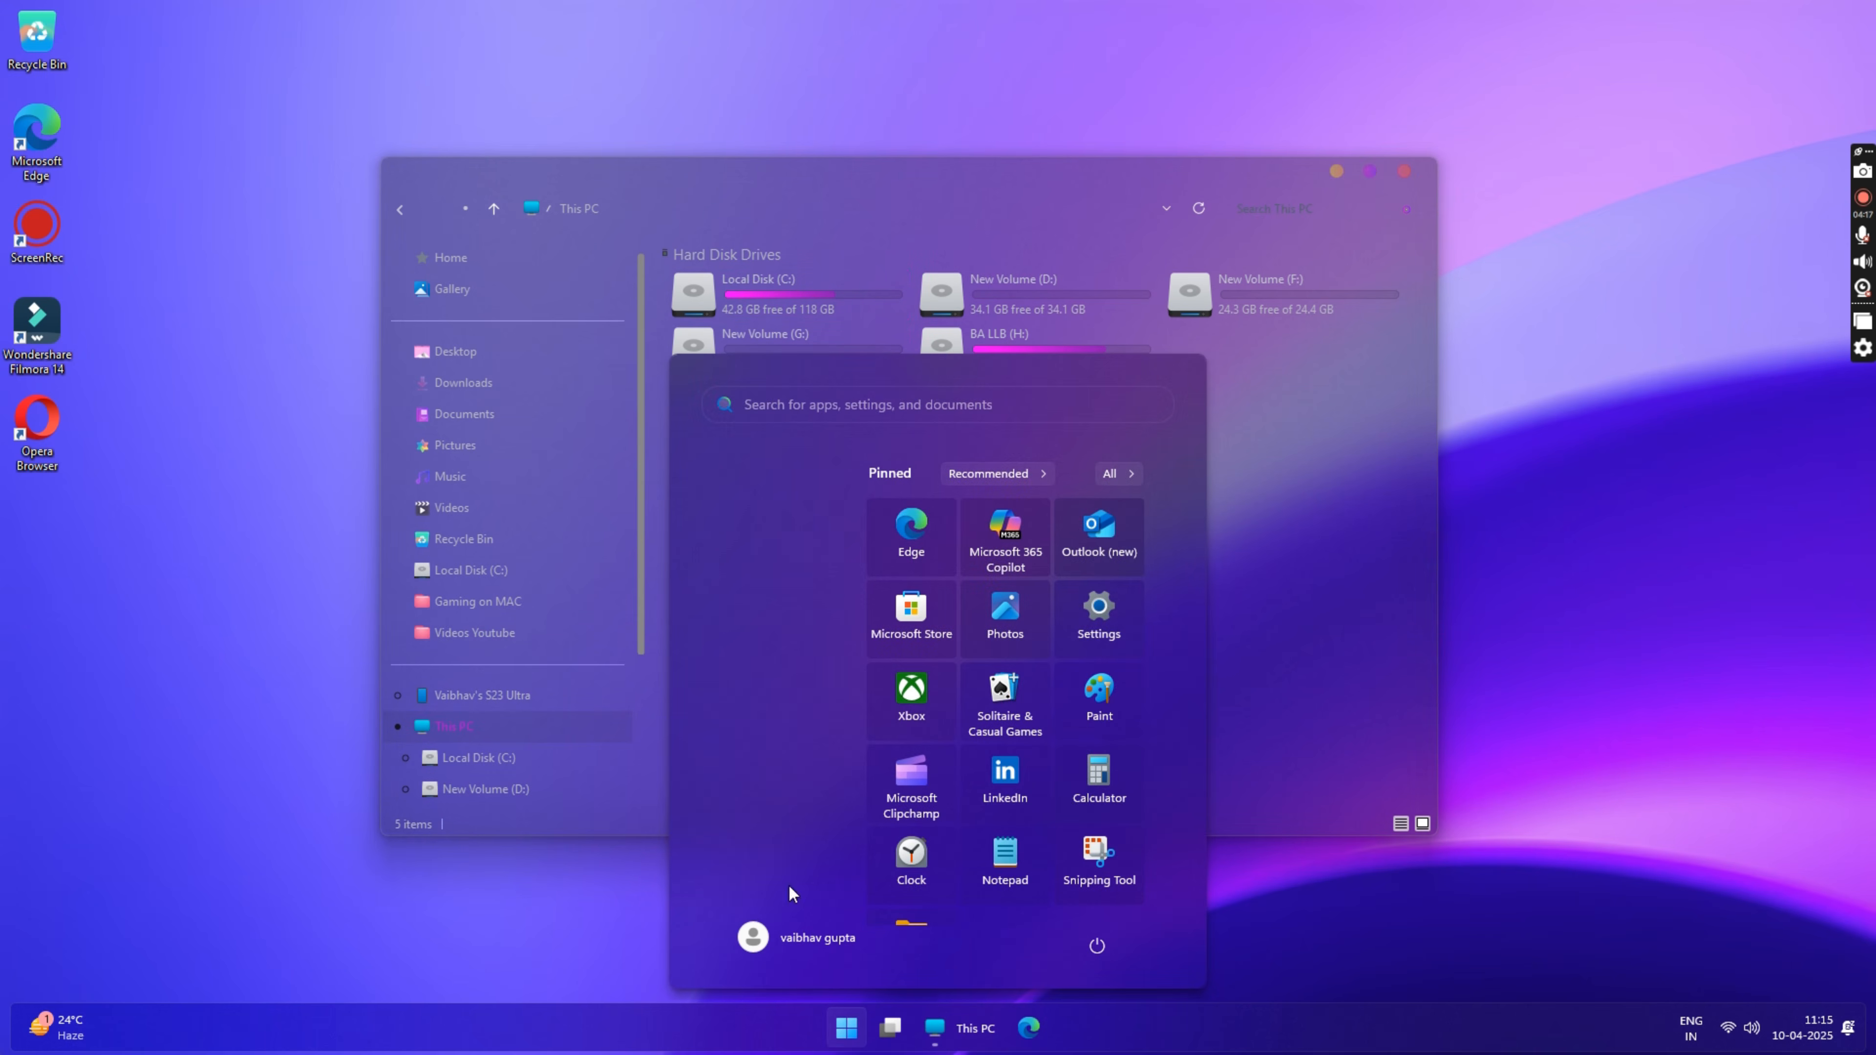
left_click(1295, 573)
left_click(1806, 1035)
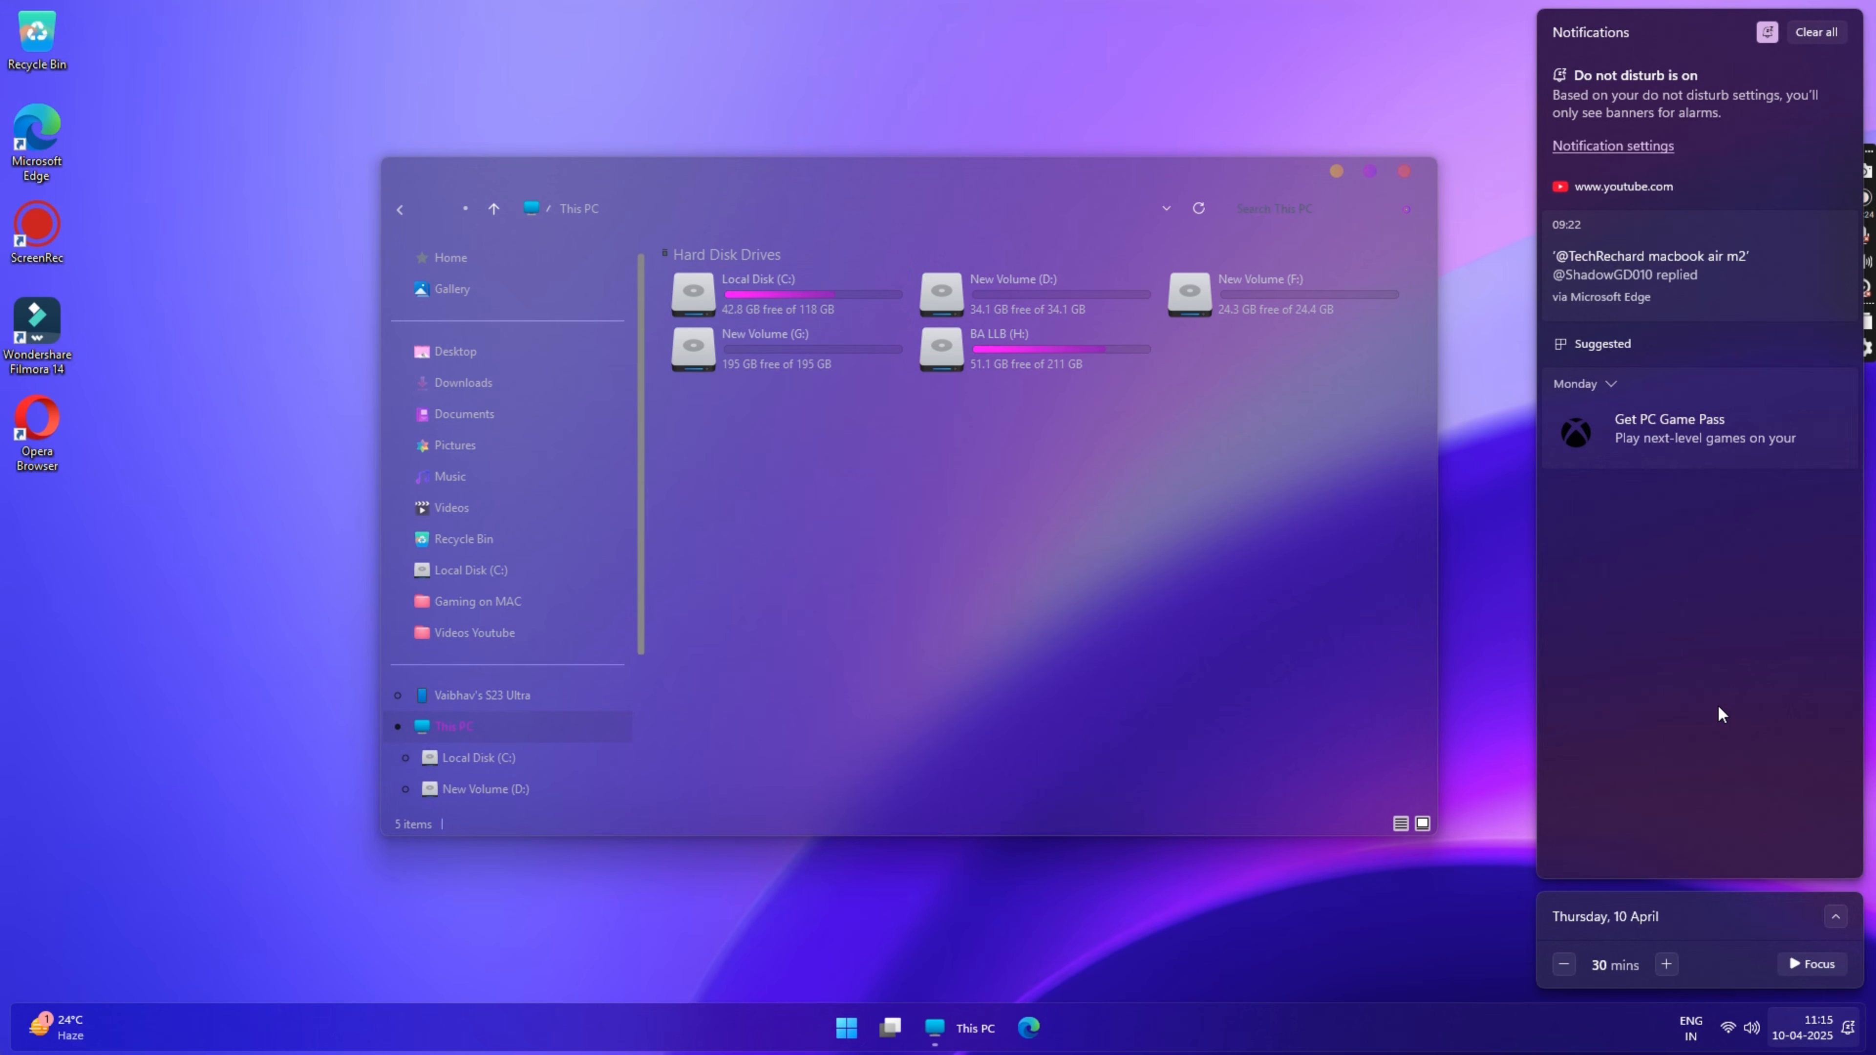